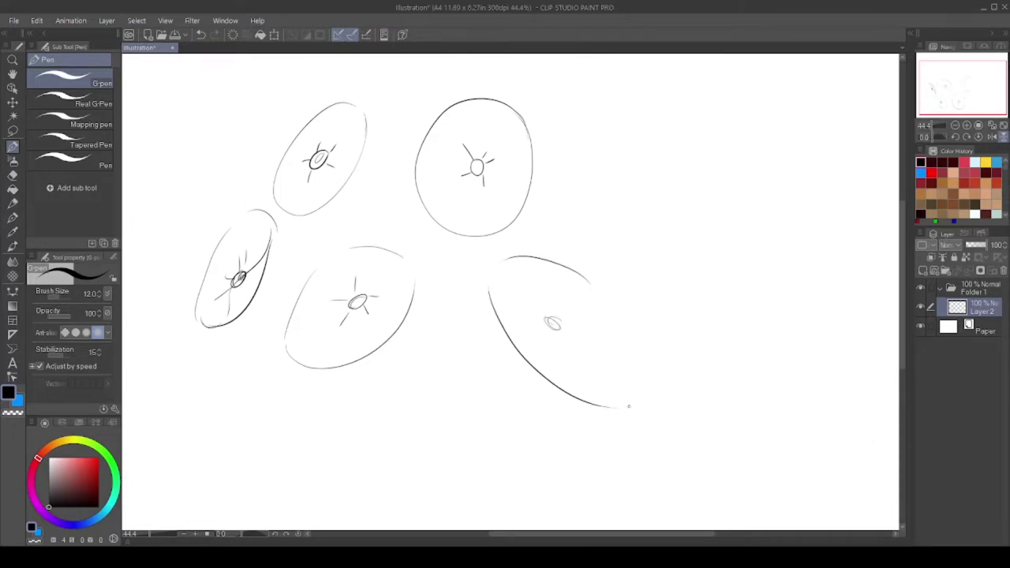
# Sketch the small centre and petal guide lines inside the lower-right oval
pyautogui.moveTo(533, 313); pyautogui.dragTo(558, 340)
pyautogui.scroll(1, 510, 292)
# Lower the sketch layer's opacity to 40% and add a new layer for the line art
pyautogui.moveTo(986, 244); pyautogui.dragTo(978, 245)
pyautogui.hotkey('ctrl', 'shift', 'n')
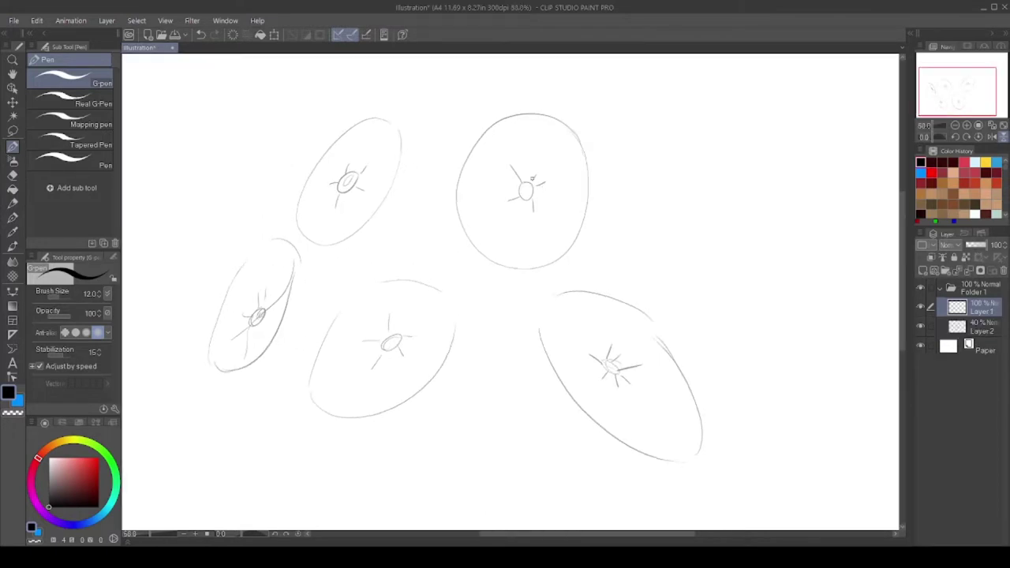
# Ink the segmented centre and five wavy petals of the front-facing flower over the upper-right oval with the G-pen at size 12
pyautogui.scroll(3, 510, 292)
pyautogui.scroll(3, 522, 192)
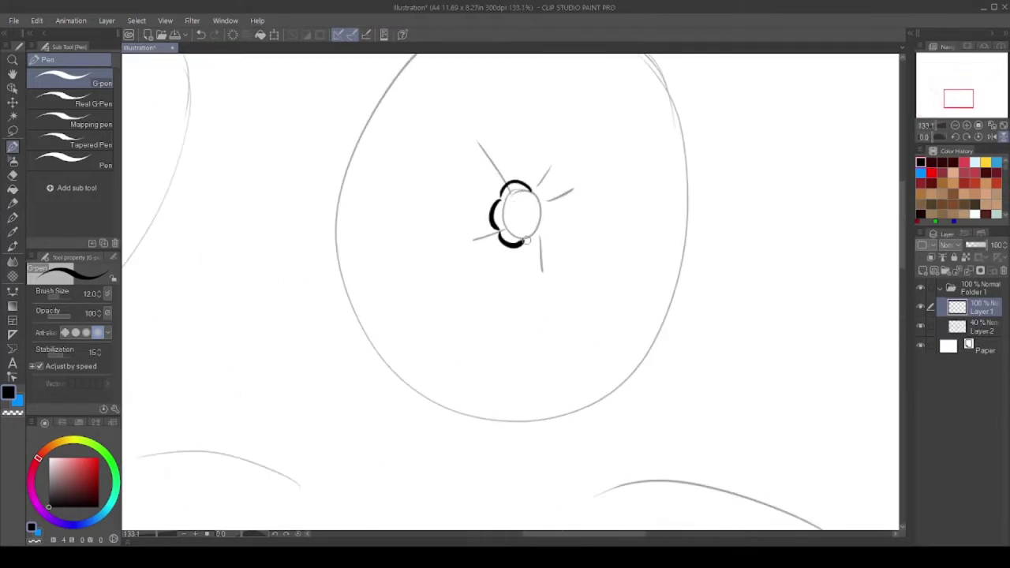
pyautogui.scroll(-2, 516, 237)
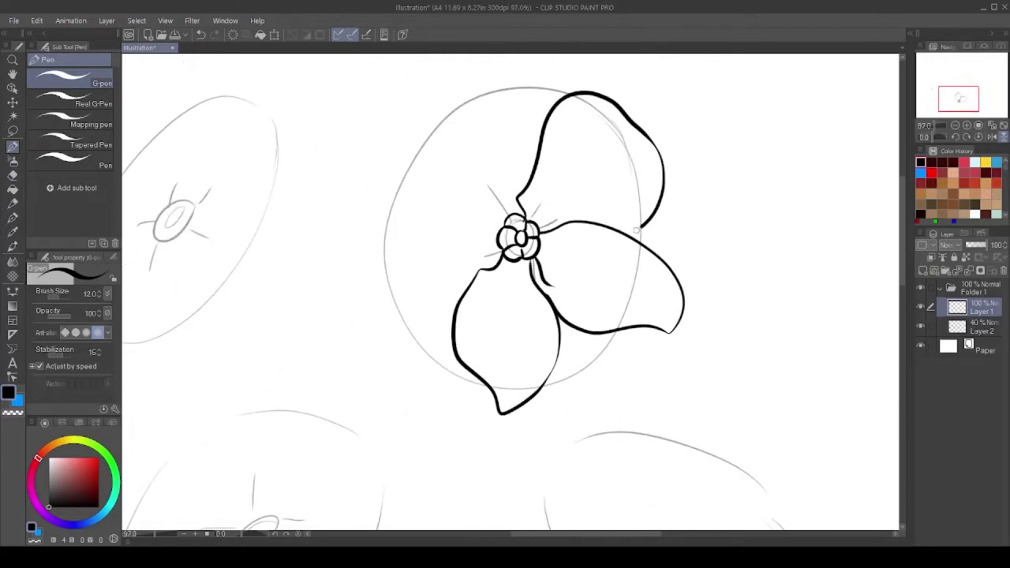
pyautogui.hotkey('ctrl', 'alt', '0')
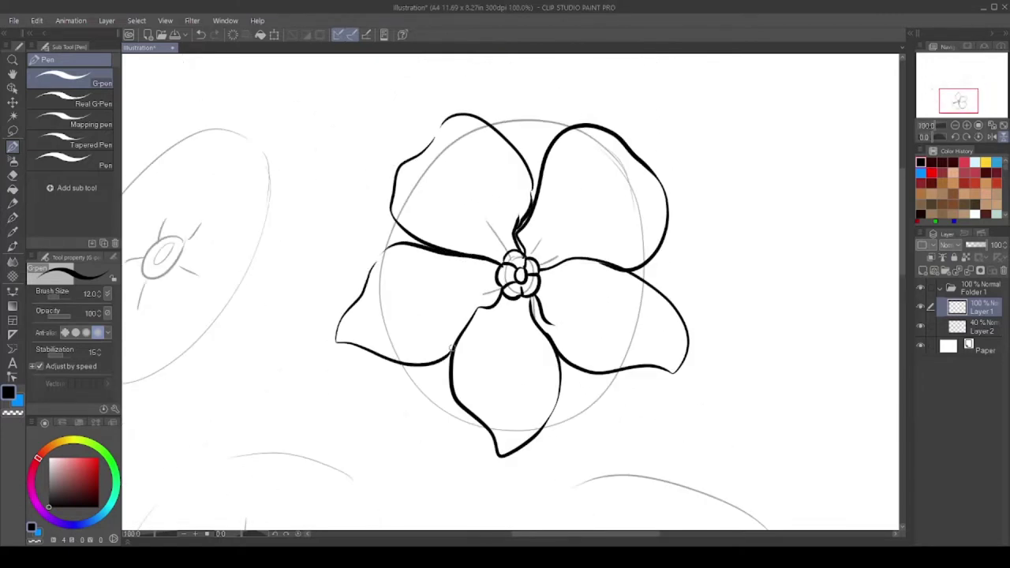
# Add crease lines radiating from the front-facing flower's centre onto its petals
pyautogui.scroll(1, 509, 229)
pyautogui.moveTo(474, 213); pyautogui.dragTo(503, 258)
pyautogui.moveTo(509, 319); pyautogui.dragTo(458, 359)
pyautogui.scroll(-2, 489, 332)
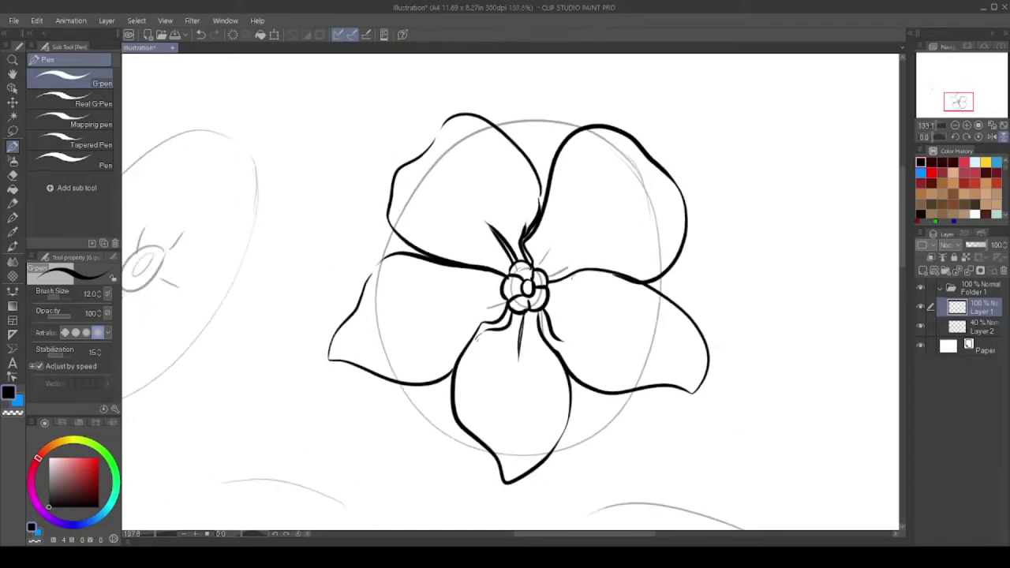
pyautogui.scroll(2, 505, 300)
pyautogui.moveTo(553, 307); pyautogui.dragTo(612, 330)
pyautogui.moveTo(533, 272); pyautogui.dragTo(570, 235)
# Ink the tilted upper-left flower over its oval, with a segmented centre, overlapping petals and crease lines
pyautogui.scroll(-3, 505, 300)
pyautogui.scroll(1, 316, 215)
pyautogui.scroll(3, 362, 235)
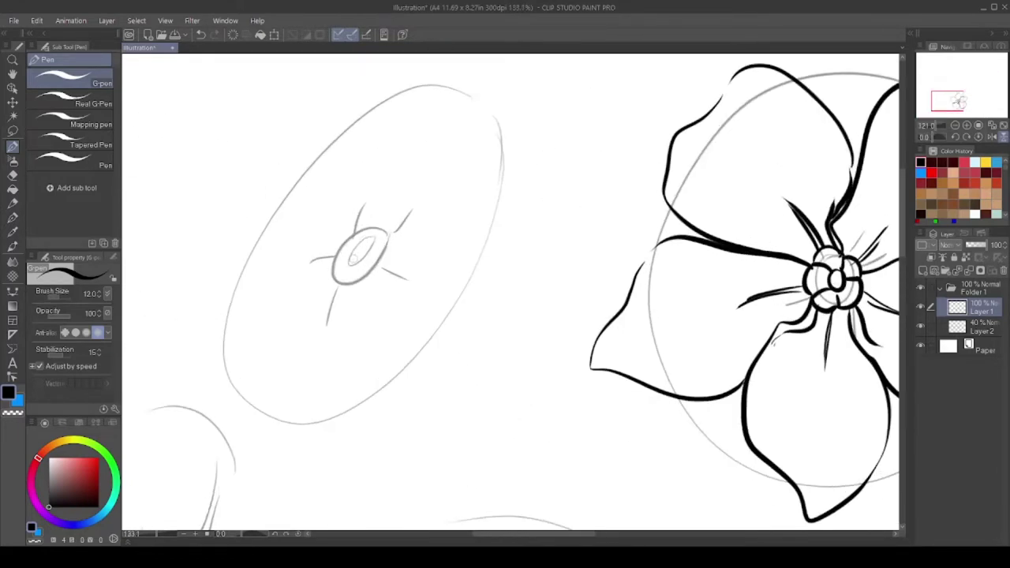
pyautogui.moveTo(366, 239)
pyautogui.mouseDown()
pyautogui.moveTo(360, 285)
pyautogui.moveTo(348, 273)
pyautogui.moveTo(391, 227)
pyautogui.mouseUp()
pyautogui.moveTo(373, 291)
pyautogui.mouseDown()
pyautogui.moveTo(572, 324)
pyautogui.moveTo(410, 234)
pyautogui.mouseUp()
pyautogui.moveTo(345, 271); pyautogui.dragTo(318, 438)
pyautogui.moveTo(357, 229); pyautogui.dragTo(209, 324)
pyautogui.scroll(-1, 405, 149)
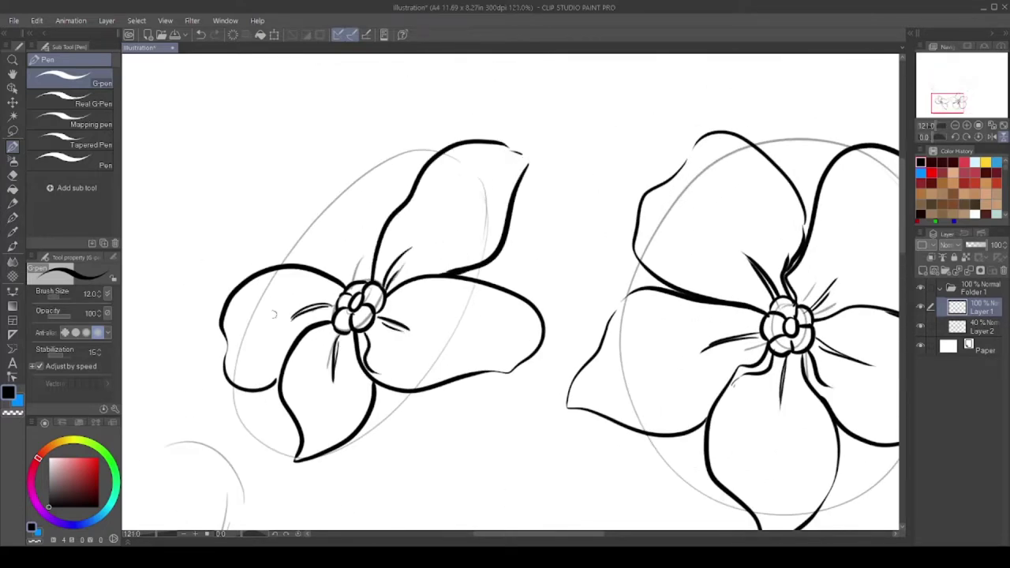
# Ink the narrow side-view flower on the lower-left oval, with a small centre, folded front petals, back petals and creases
pyautogui.scroll(-3, 464, 79)
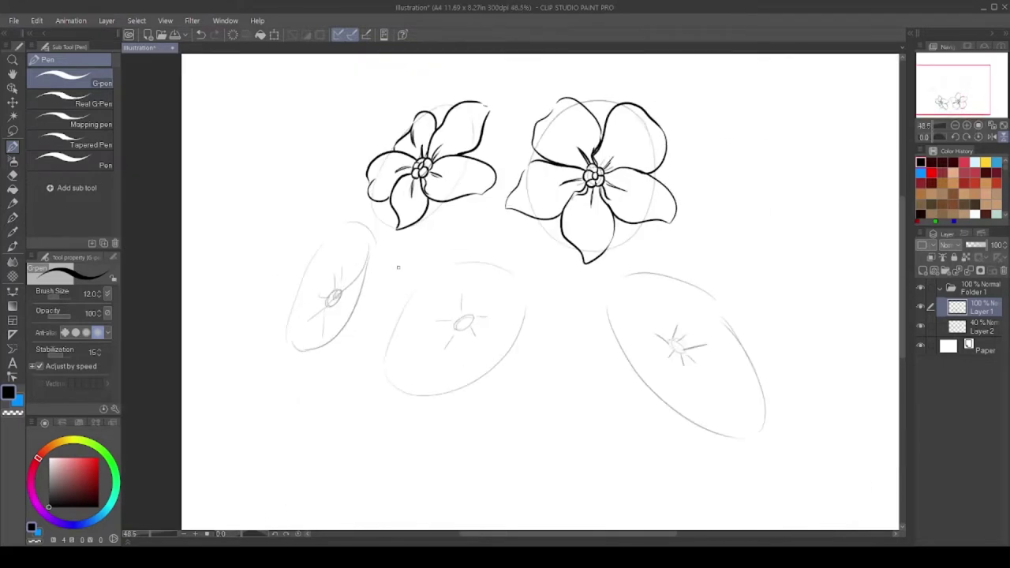
pyautogui.scroll(6, 330, 297)
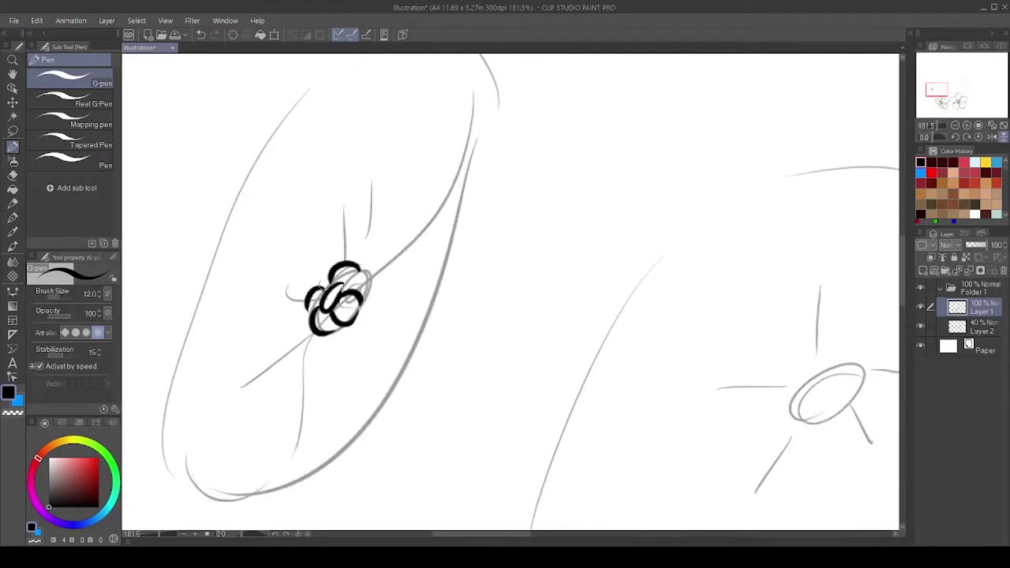
pyautogui.scroll(-1, 267, 196)
pyautogui.moveTo(322, 308)
pyautogui.mouseDown()
pyautogui.moveTo(428, 196)
pyautogui.moveTo(347, 260)
pyautogui.mouseUp()
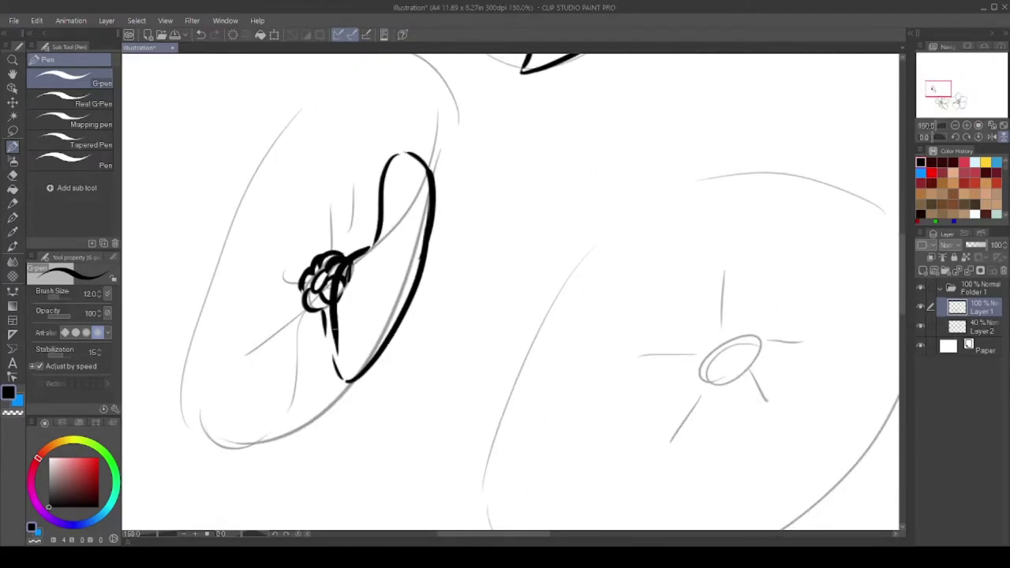
pyautogui.moveTo(406, 331); pyautogui.dragTo(300, 423)
pyautogui.moveTo(288, 274); pyautogui.dragTo(241, 408)
pyautogui.scroll(-1, 241, 408)
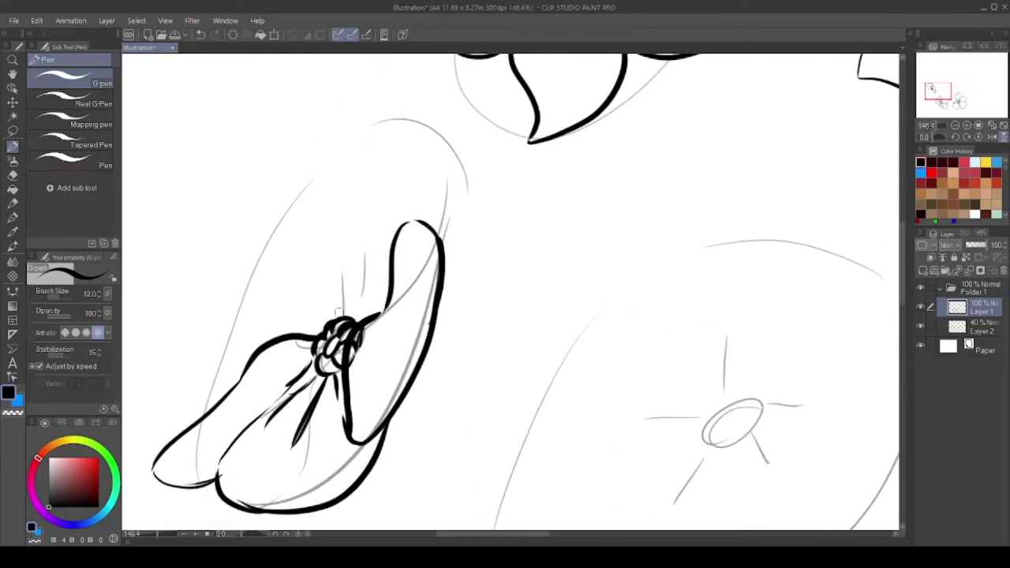
pyautogui.moveTo(345, 300); pyautogui.dragTo(431, 254)
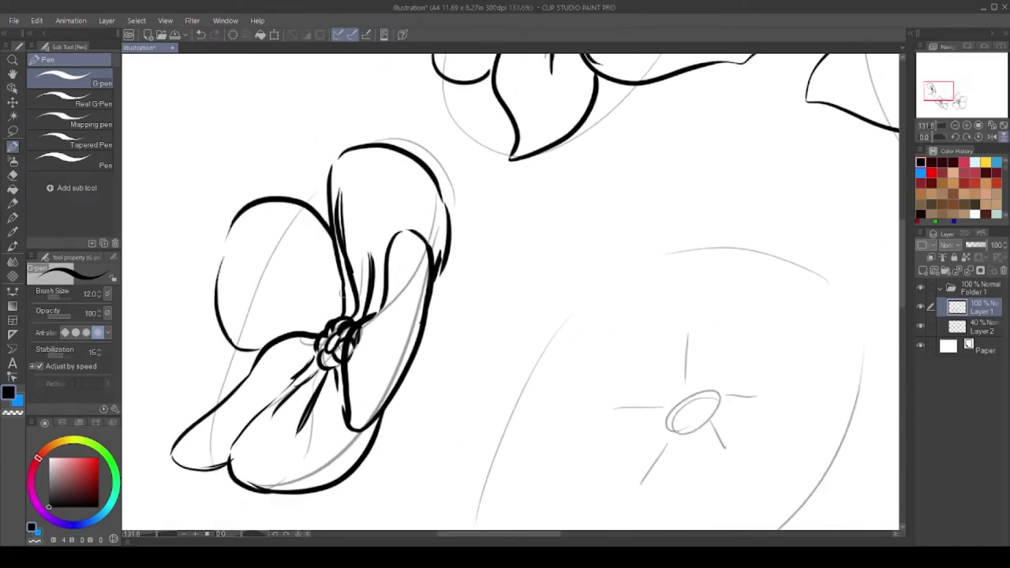
# Ink the flower on the lower-middle oval with a segmented centre, five petals and crease lines
pyautogui.scroll(-3, 335, 300)
pyautogui.scroll(1, 482, 322)
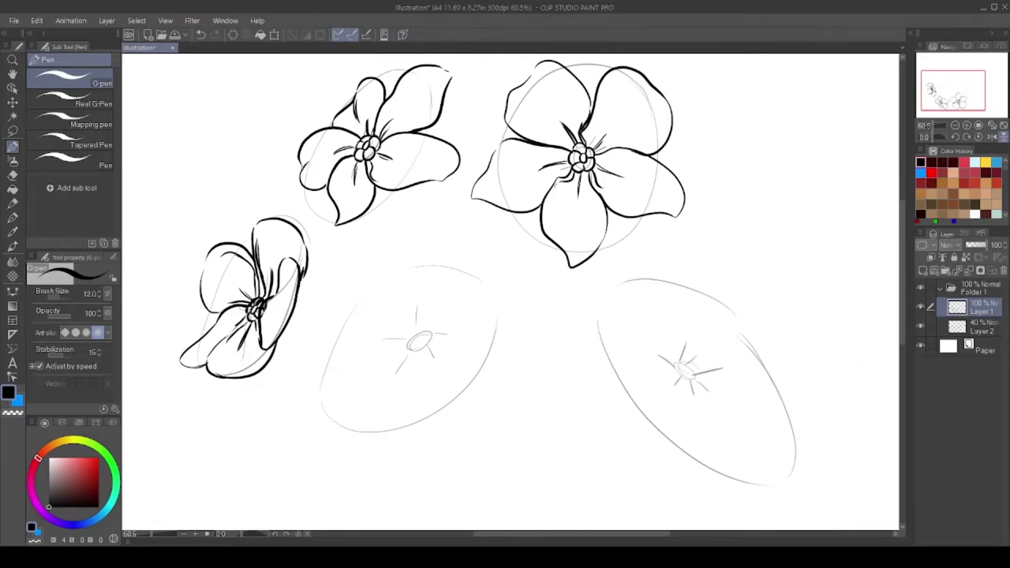
pyautogui.scroll(3, 418, 346)
pyautogui.scroll(-3, 377, 316)
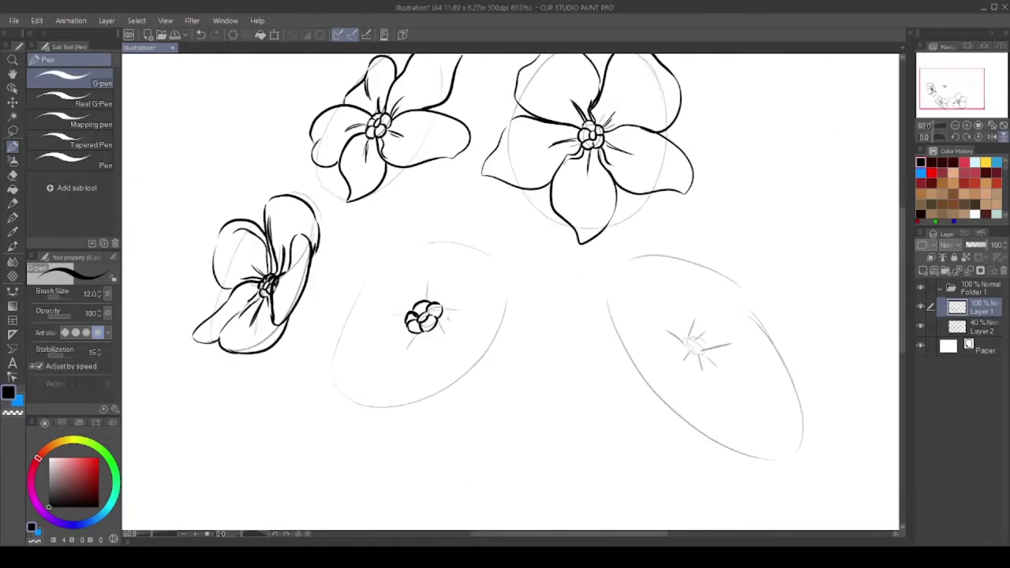
pyautogui.scroll(2, 410, 332)
pyautogui.moveTo(414, 336); pyautogui.dragTo(404, 371)
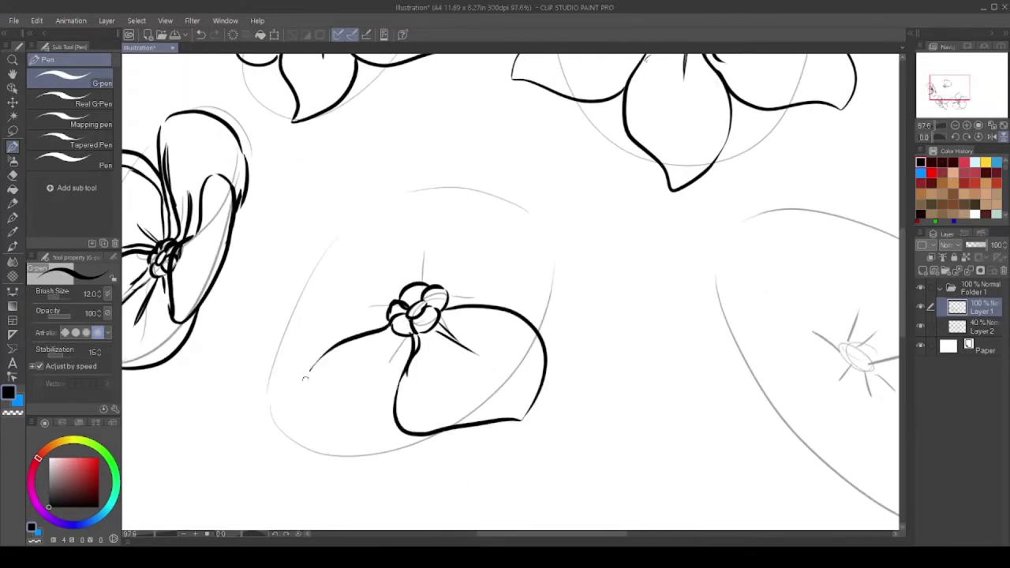
pyautogui.moveTo(432, 278); pyautogui.dragTo(351, 261)
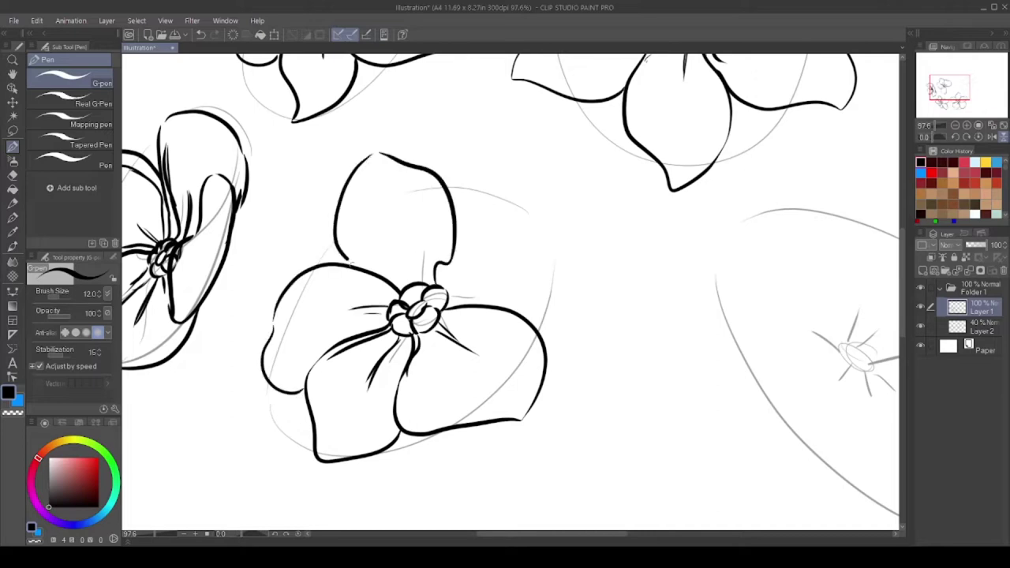
pyautogui.scroll(-3, 612, 317)
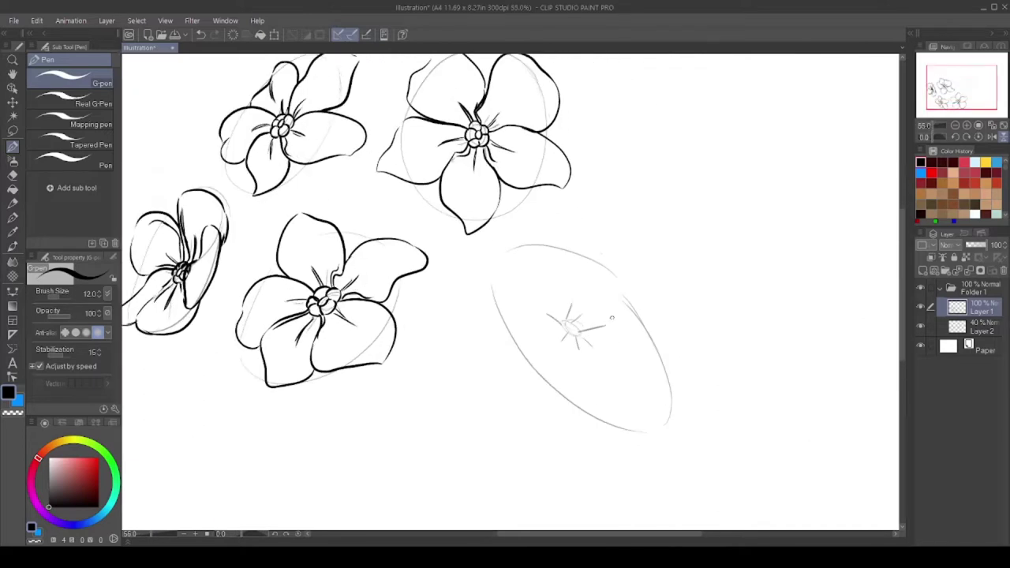
# Ink the centre and the two lower petals of the flower on the lower-right oval
pyautogui.scroll(-1, 576, 328)
pyautogui.scroll(4, 553, 316)
pyautogui.moveTo(491, 275)
pyautogui.mouseDown()
pyautogui.moveTo(530, 311)
pyautogui.moveTo(505, 320)
pyautogui.moveTo(495, 270)
pyautogui.moveTo(520, 283)
pyautogui.moveTo(455, 293)
pyautogui.mouseUp()
pyautogui.scroll(-2, 521, 278)
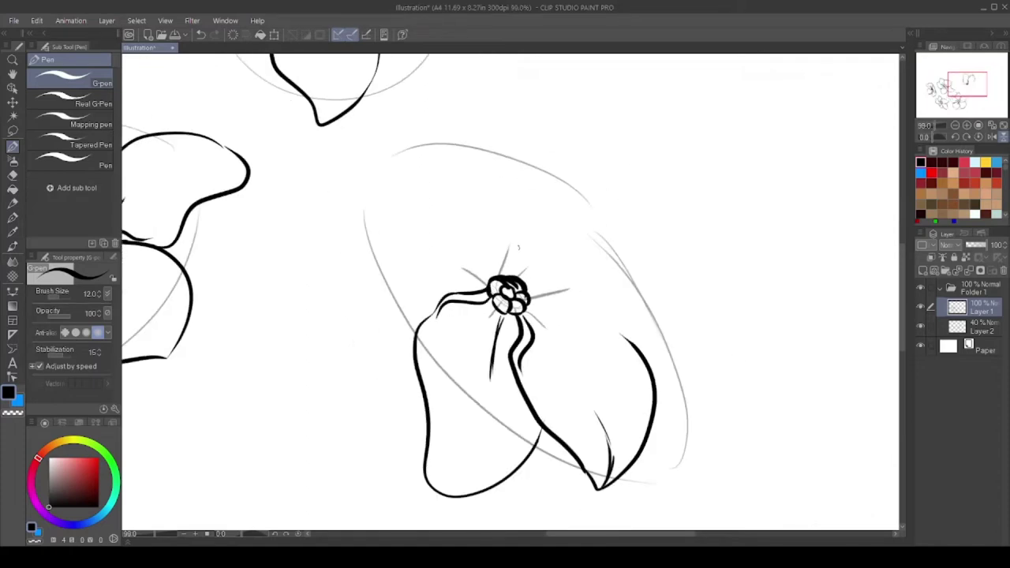
# Ink the left, top and right petals of the lower-right flower with creases, undoing the misplaced strokes
pyautogui.moveTo(526, 281); pyautogui.dragTo(418, 145)
pyautogui.hotkey('ctrl', 'z')
pyautogui.hotkey('ctrl', 'z')
pyautogui.moveTo(543, 131); pyautogui.dragTo(509, 122)
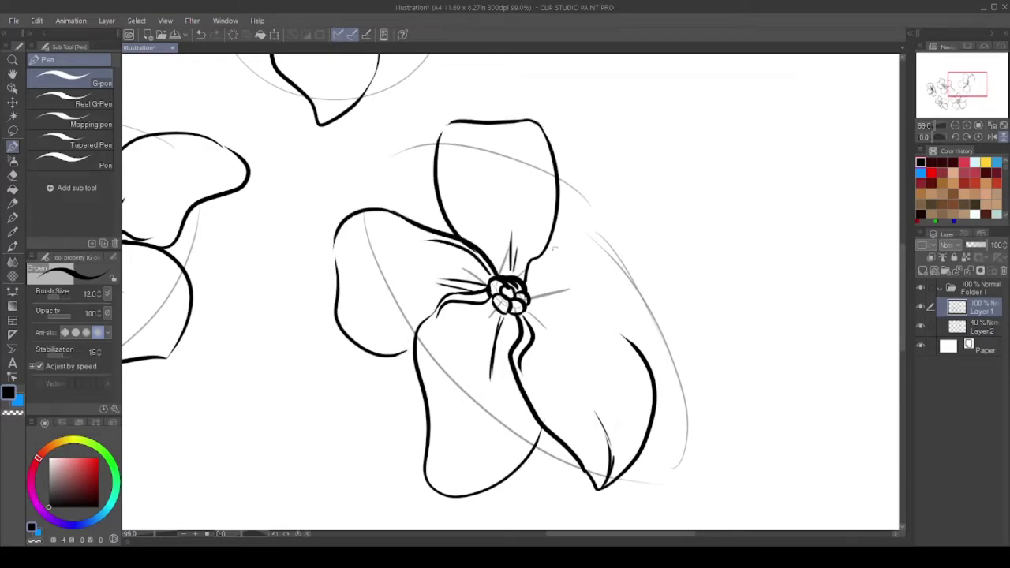
pyautogui.scroll(-5, 546, 237)
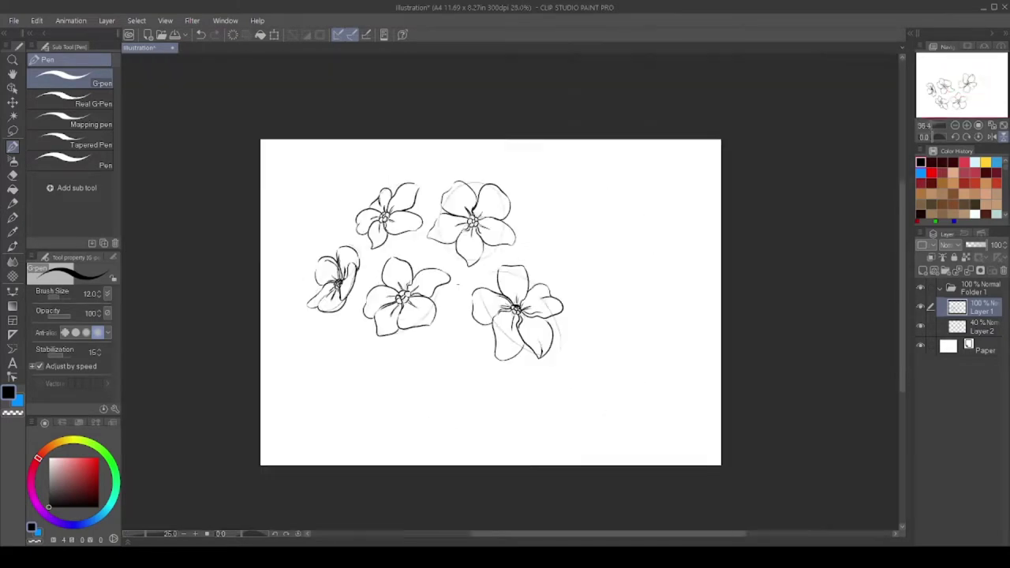
# Hide the rough sketch layer and add a new layer beneath the line art for colour
pyautogui.scroll(2, 546, 237)
pyautogui.click(983, 326)
pyautogui.hotkey('ctrl', 'shift', 'n')
pyautogui.scroll(5, 377, 302)
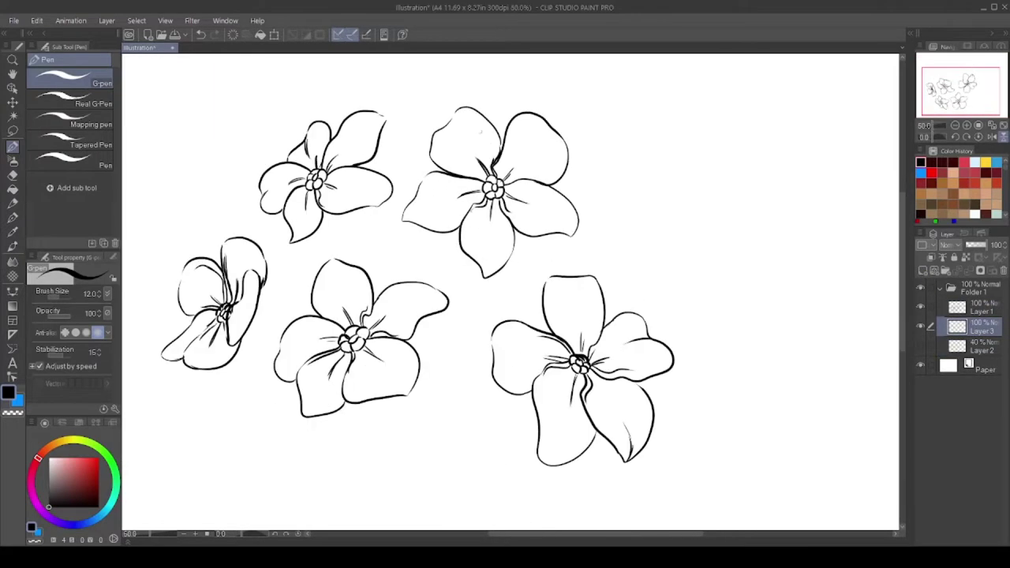
# Trace the inner edges of the lower-middle flower's five petals in light blue with the G-pen at size 40
pyautogui.press('x')
pyautogui.scroll(1, 379, 198)
pyautogui.press(']')
pyautogui.press(']')
pyautogui.press(']')
pyautogui.press(']')
pyautogui.press(']')
pyautogui.press(']')
pyautogui.moveTo(390, 192)
pyautogui.mouseDown()
pyautogui.moveTo(351, 180)
pyautogui.moveTo(347, 304)
pyautogui.moveTo(272, 443)
pyautogui.moveTo(351, 505)
pyautogui.moveTo(385, 478)
pyautogui.mouseUp()
pyautogui.moveTo(385, 470); pyautogui.dragTo(521, 457)
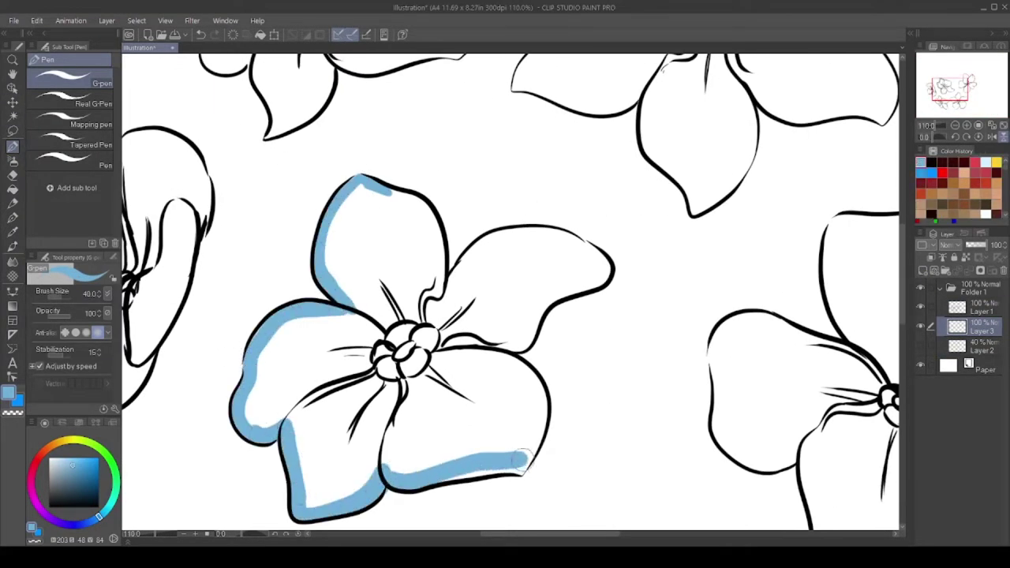
pyautogui.moveTo(538, 408)
pyautogui.mouseDown()
pyautogui.moveTo(499, 345)
pyautogui.moveTo(607, 269)
pyautogui.moveTo(462, 241)
pyautogui.mouseUp()
pyautogui.moveTo(439, 288); pyautogui.dragTo(365, 188)
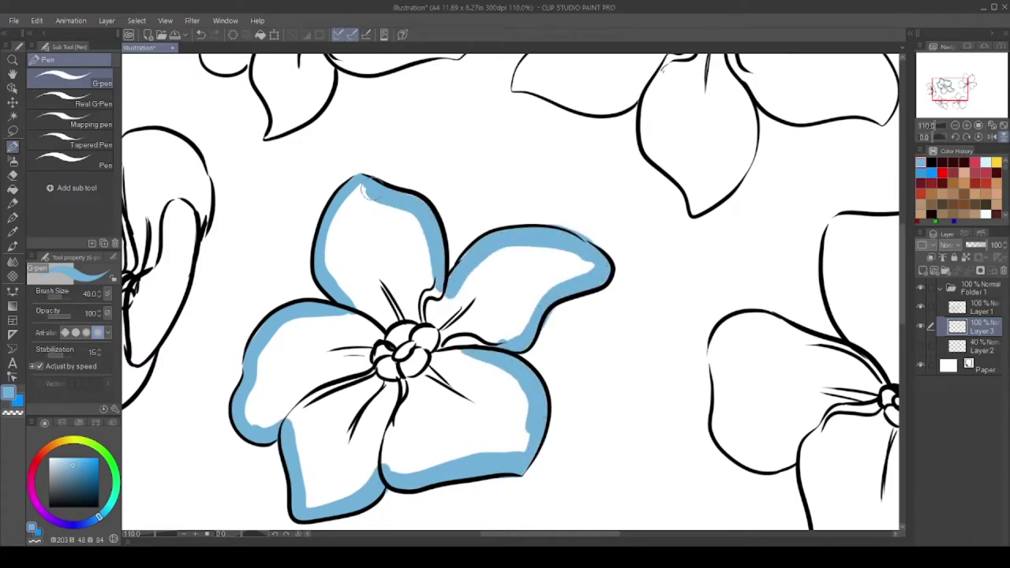
# Fill the petal interiors of the lower-middle flower with the same light blue using a larger brush
pyautogui.press(']')
pyautogui.press(']')
pyautogui.press(']')
pyautogui.moveTo(261, 395); pyautogui.dragTo(413, 419)
pyautogui.press(']')
pyautogui.press(']')
pyautogui.moveTo(363, 229)
pyautogui.mouseDown()
pyautogui.moveTo(442, 308)
pyautogui.moveTo(394, 363)
pyautogui.moveTo(402, 395)
pyautogui.moveTo(442, 324)
pyautogui.mouseUp()
# Colour the flower's centre segments light orange on a new layer and erase any colour that spills over
pyautogui.hotkey('ctrl', 'shift', 'n')
pyautogui.click(56, 444)
pyautogui.scroll(3, 399, 351)
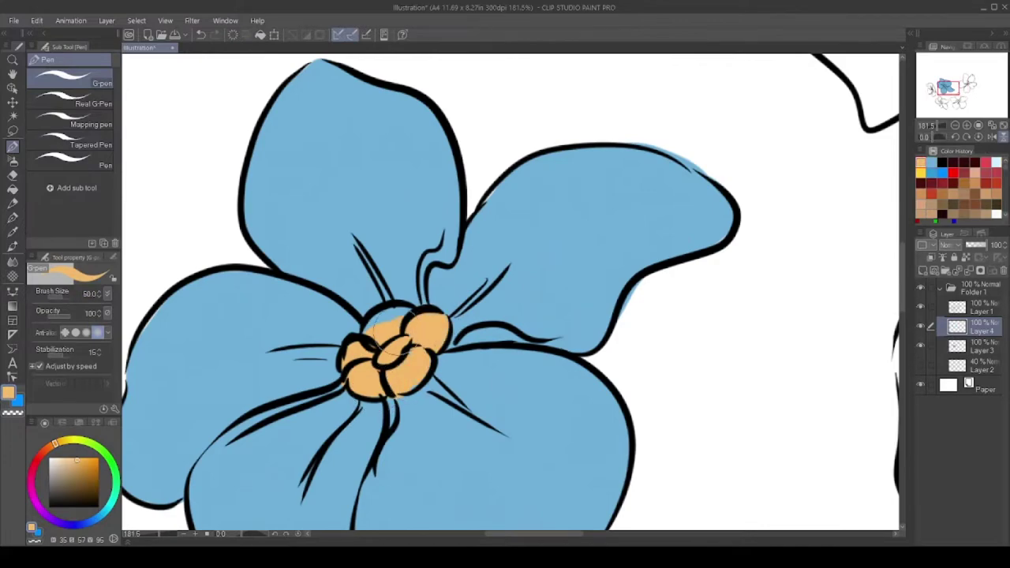
pyautogui.moveTo(371, 327); pyautogui.dragTo(410, 312)
pyautogui.press('e')
pyautogui.press('b')
pyautogui.press('e')
pyautogui.scroll(-3, 441, 332)
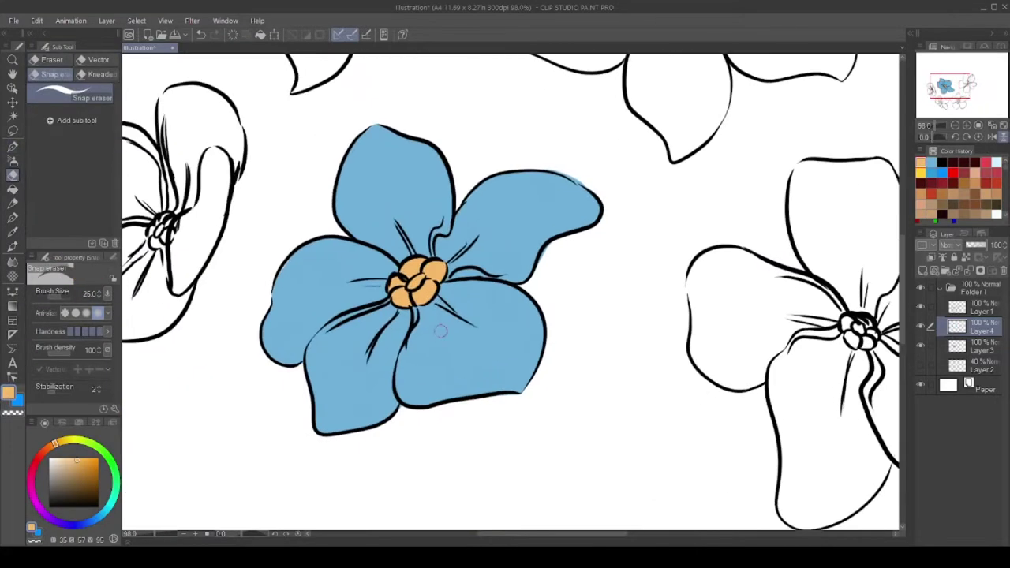
# Paint the small oval in the middle of the flower's centre reddish brown on a new layer
pyautogui.scroll(4, 418, 281)
pyautogui.hotkey('ctrl', 'shift', 'n')
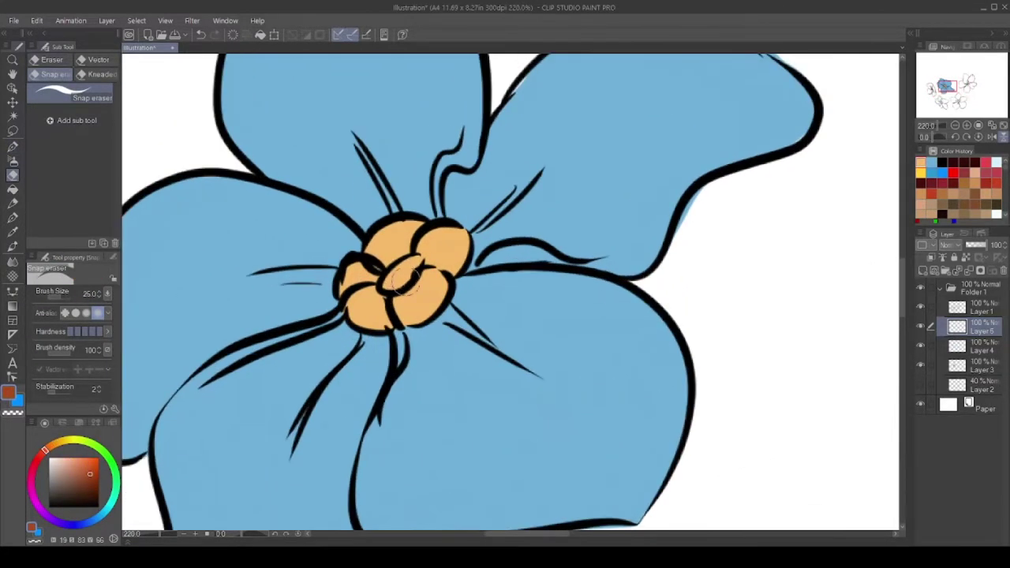
pyautogui.press('p')
pyautogui.moveTo(384, 266); pyautogui.dragTo(410, 284)
pyautogui.scroll(-4, 418, 280)
# Shade the petals with the Soft airbrush in light blue on a new Multiply layer clipped to the petal colour
pyautogui.click(922, 270)
pyautogui.click(943, 162)
pyautogui.press('b')
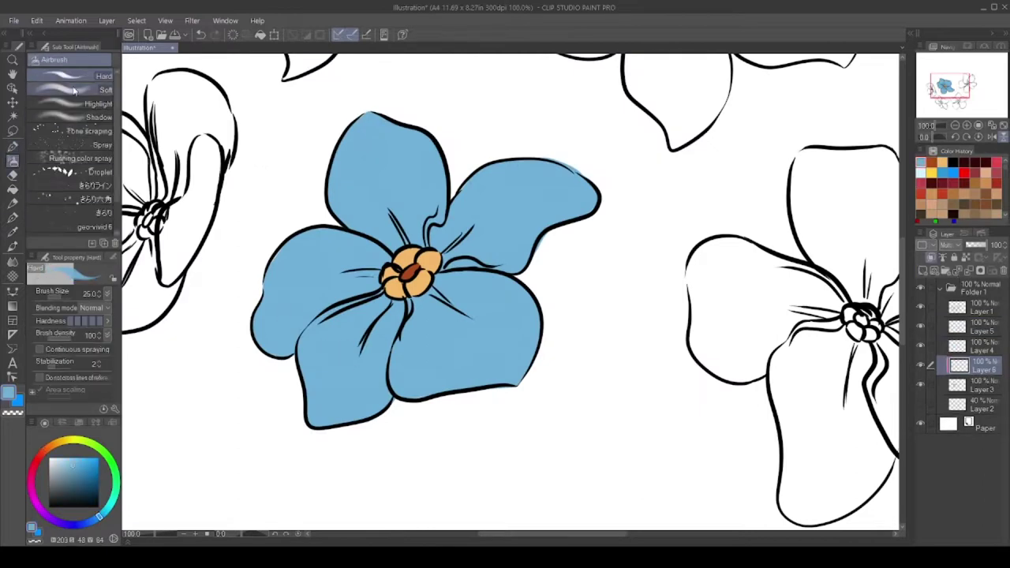
pyautogui.moveTo(268, 316); pyautogui.dragTo(379, 403)
pyautogui.moveTo(505, 236); pyautogui.dragTo(394, 261)
pyautogui.moveTo(387, 338); pyautogui.dragTo(497, 390)
pyautogui.moveTo(521, 253); pyautogui.dragTo(616, 190)
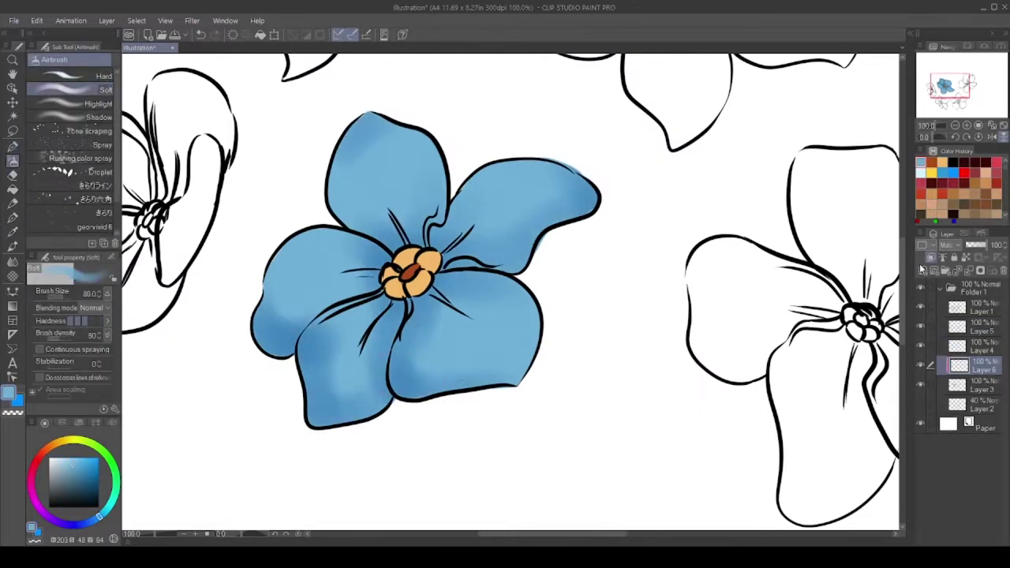
# Add hard-edged shadows to the left and lower-left petals with the G-pen at size 17 on a new clipped Multiply layer
pyautogui.click(922, 270)
pyautogui.press('p')
pyautogui.scroll(4, 339, 360)
pyautogui.moveTo(432, 222); pyautogui.dragTo(330, 251)
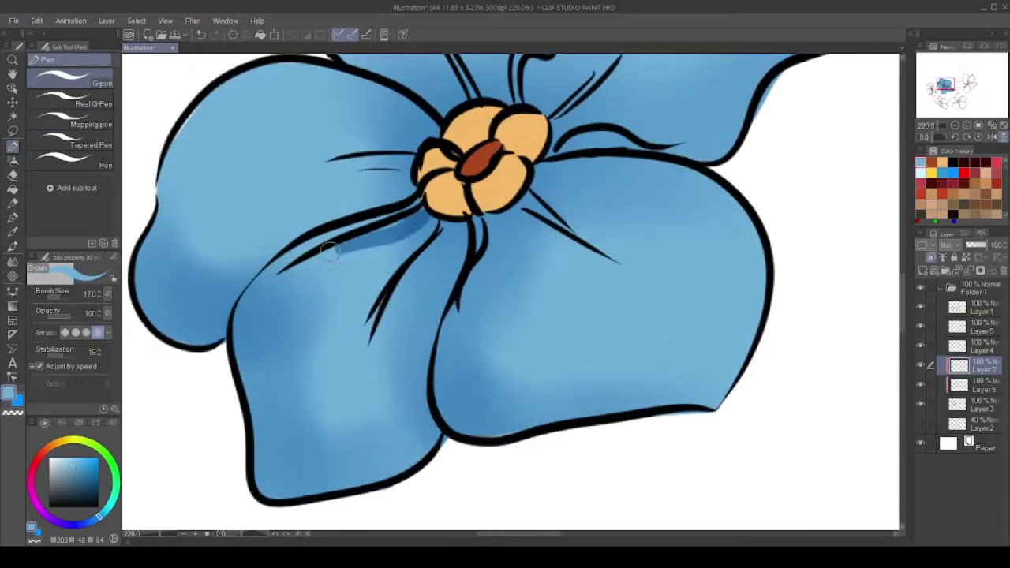
pyautogui.moveTo(264, 491); pyautogui.dragTo(303, 391)
pyautogui.moveTo(193, 110); pyautogui.dragTo(158, 221)
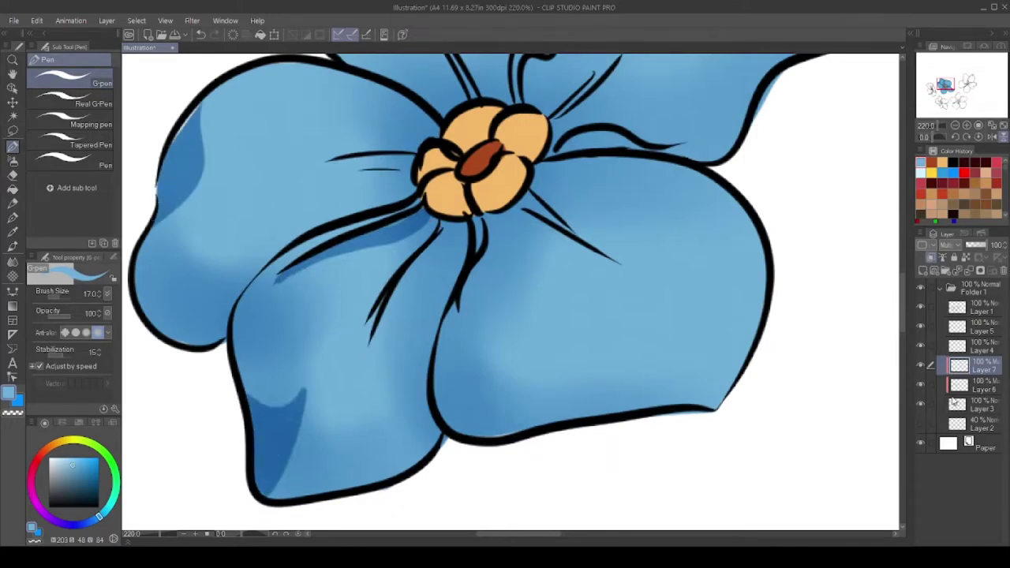
# Erase the blue that spills outside the petal outlines on the base colour layer
pyautogui.click(979, 405)
pyautogui.scroll(-3, 553, 277)
pyautogui.press('e')
pyautogui.scroll(2, 482, 93)
pyautogui.press('p')
pyautogui.scroll(-3, 482, 92)
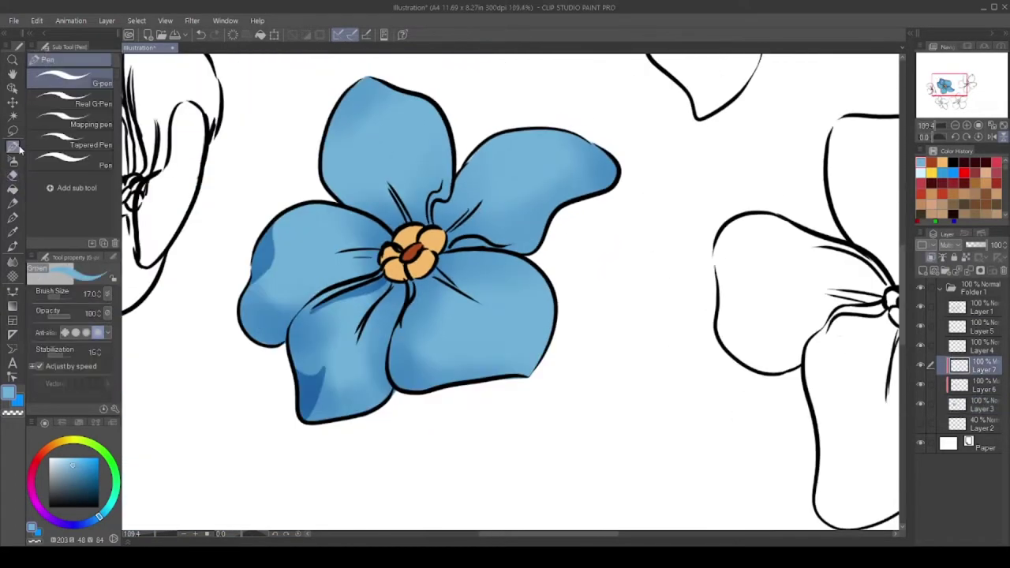
# Draw hard-edged shadows on the hard-shadow layer where the upper-right, lower-right and left petals meet the flower's centre
pyautogui.scroll(4, 390, 269)
pyautogui.click(979, 365)
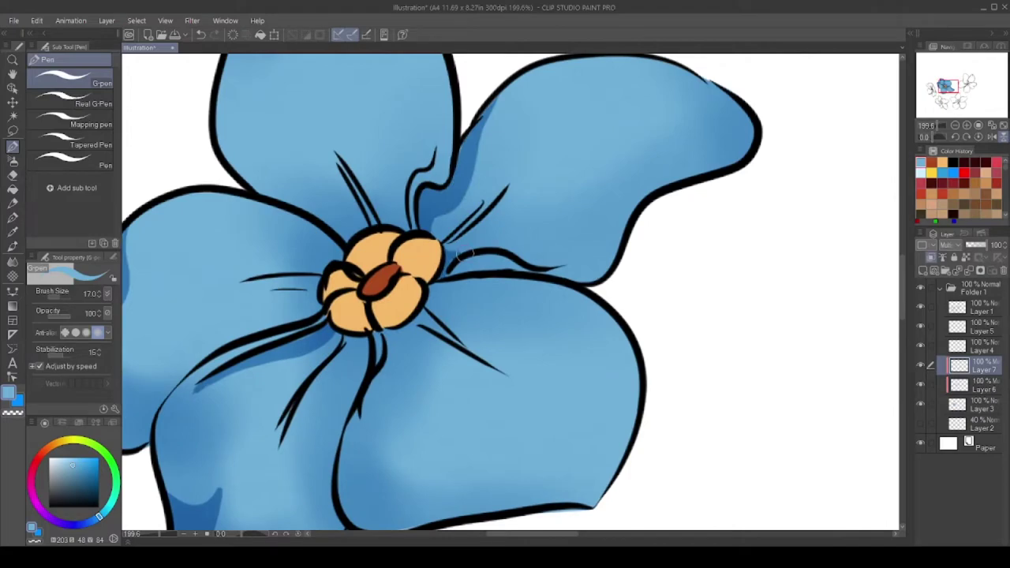
pyautogui.moveTo(439, 292); pyautogui.dragTo(573, 284)
pyautogui.moveTo(419, 312); pyautogui.dragTo(458, 294)
pyautogui.scroll(-3, 394, 284)
pyautogui.scroll(3, 363, 277)
pyautogui.moveTo(363, 293); pyautogui.dragTo(278, 240)
pyautogui.scroll(1, 320, 258)
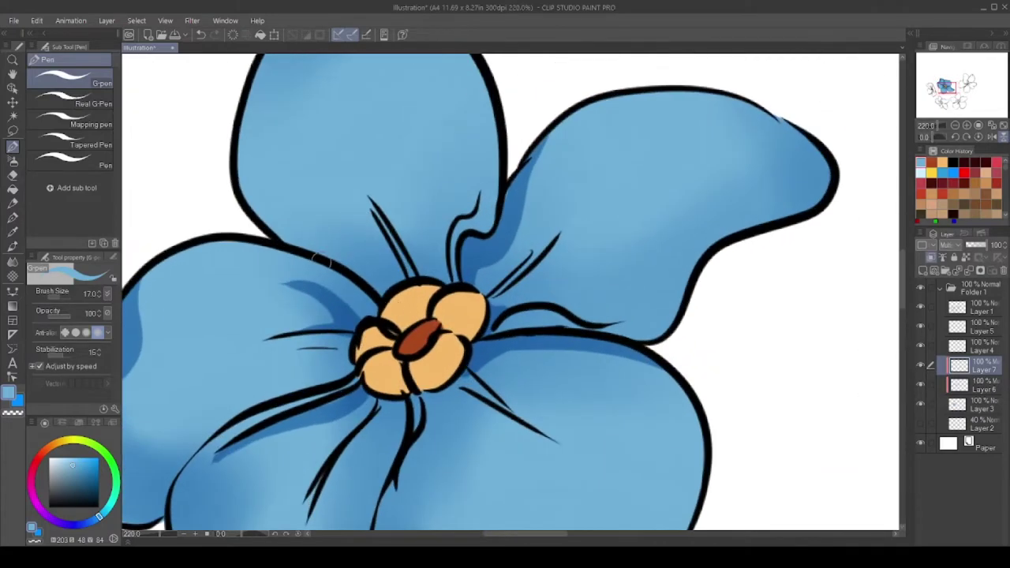
# Add hard-edged shadows at the tips of the upper-right, top and lower-right petals
pyautogui.scroll(-3, 319, 260)
pyautogui.scroll(4, 319, 260)
pyautogui.scroll(-1, 319, 260)
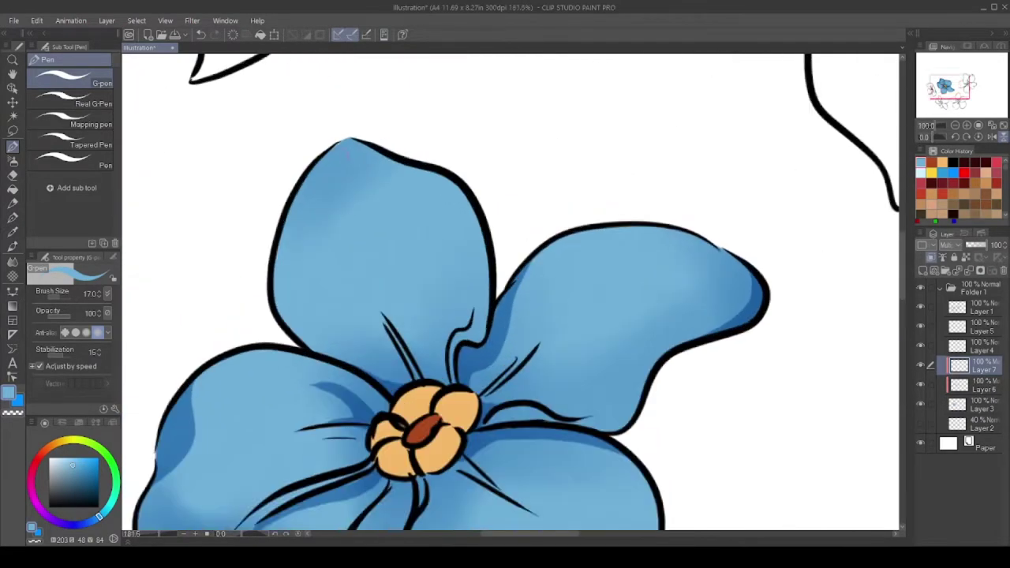
pyautogui.scroll(-3, 442, 316)
pyautogui.scroll(1, 442, 316)
# Paint pale blue highlights along the creases around the flower's centre with the G-pen on a new clipped layer
pyautogui.click(925, 270)
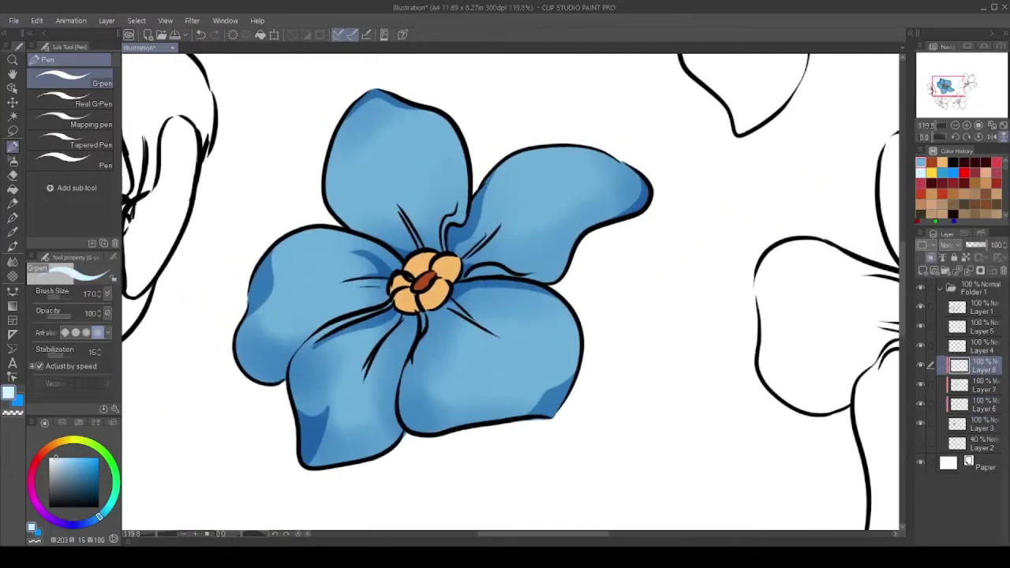
pyautogui.scroll(4, 418, 331)
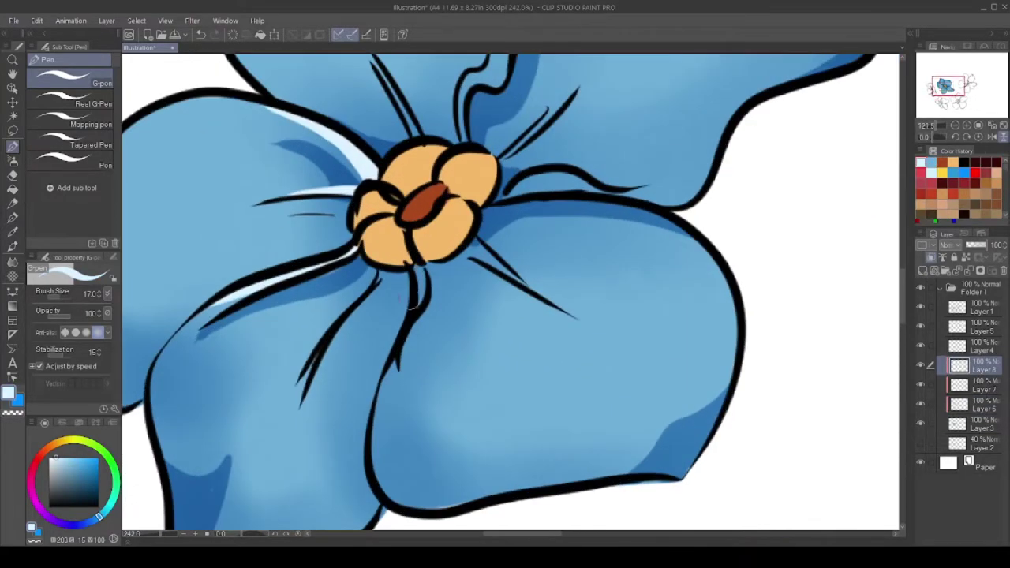
pyautogui.moveTo(474, 243); pyautogui.dragTo(541, 290)
pyautogui.moveTo(492, 204); pyautogui.dragTo(604, 175)
pyautogui.scroll(1, 514, 189)
pyautogui.moveTo(537, 130); pyautogui.dragTo(475, 186)
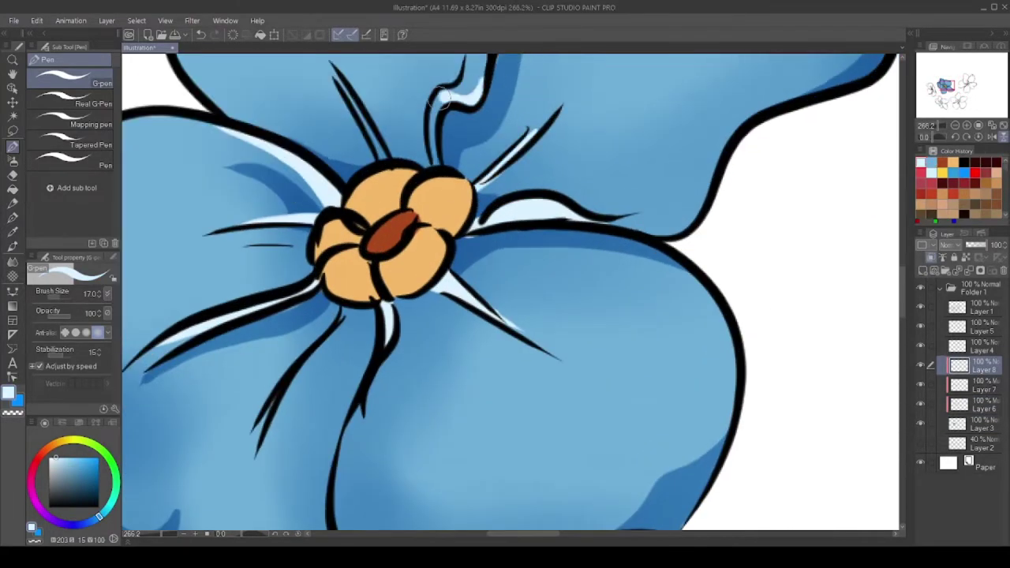
pyautogui.scroll(-5, 446, 101)
pyautogui.scroll(1, 371, 347)
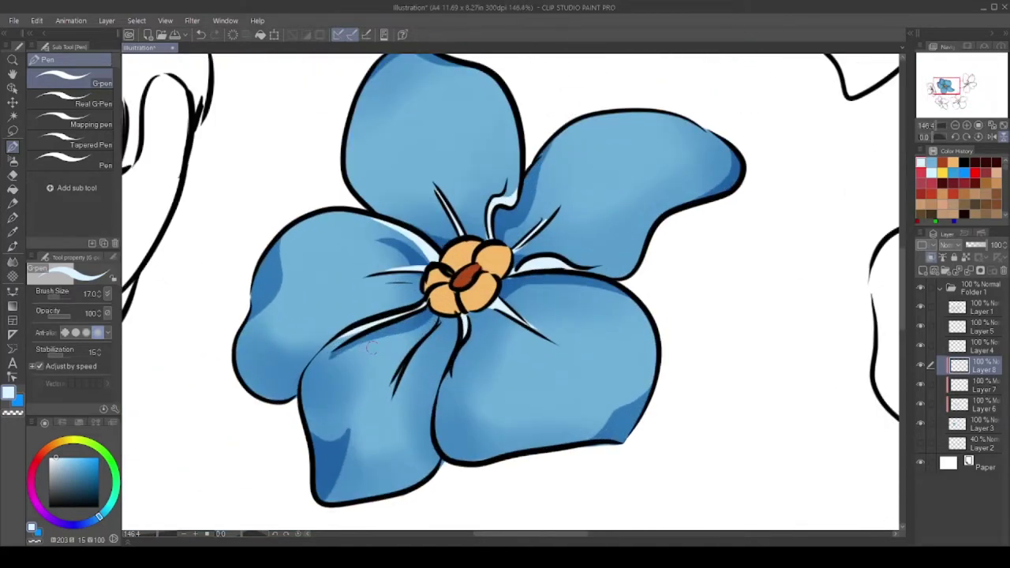
# Shade the flower's orange centre segments with a saturated orange on a new Multiply layer clipped to their base colour
pyautogui.scroll(-1, 371, 346)
pyautogui.click(933, 351)
pyautogui.click(922, 271)
pyautogui.click(919, 364)
pyautogui.click(919, 363)
pyautogui.hotkey('ctrl', '+')
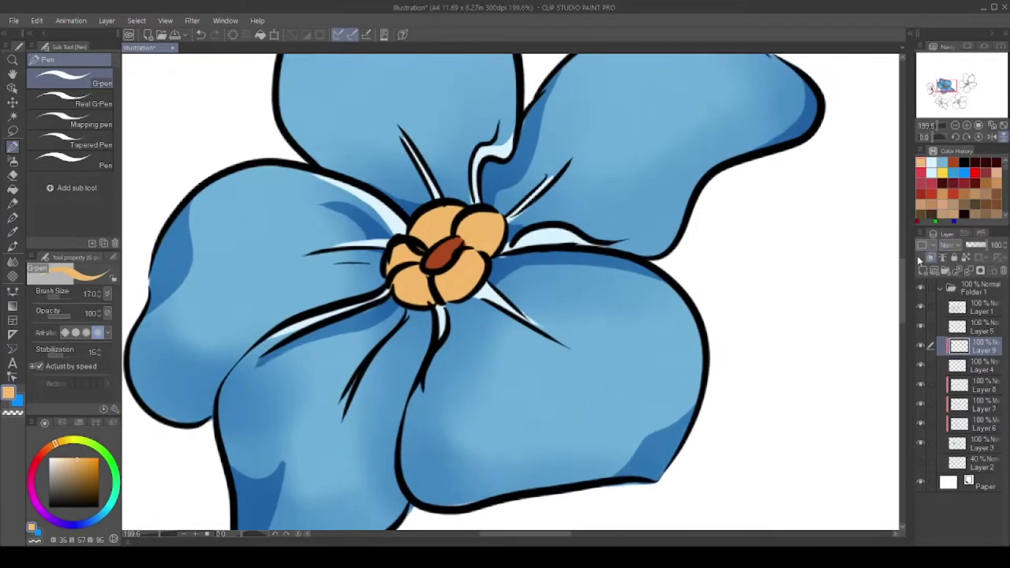
pyautogui.hotkey('ctrl', '+')
pyautogui.moveTo(427, 303)
pyautogui.mouseDown()
pyautogui.moveTo(478, 294)
pyautogui.moveTo(506, 198)
pyautogui.mouseUp()
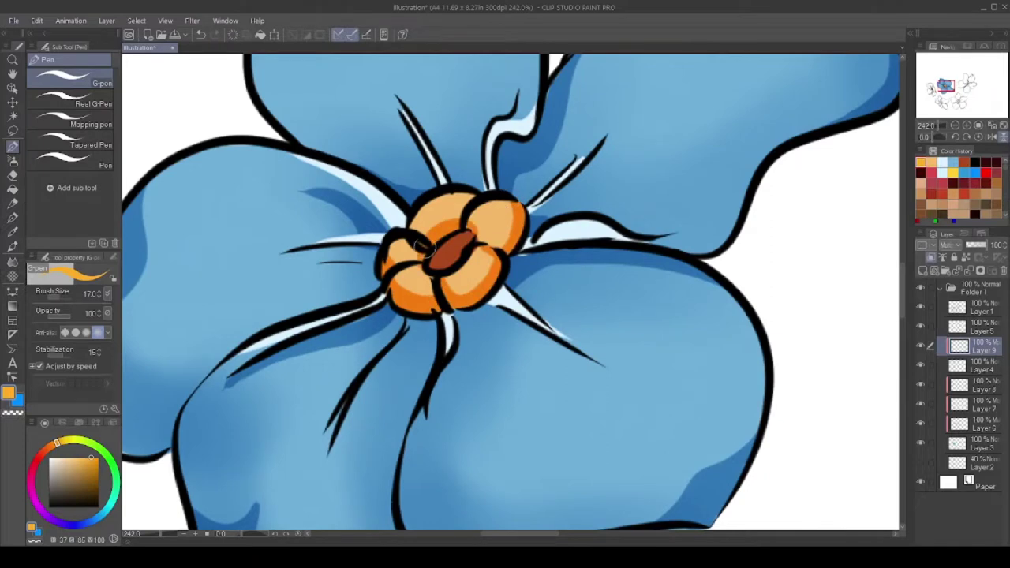
# Darken the reddish-brown middle of the flower with dark brown on a new clipped layer
pyautogui.hotkey('ctrl', 'shift', 'n')
pyautogui.keyDown('alt'); pyautogui.click(454, 251); pyautogui.keyUp('alt')
pyautogui.moveTo(424, 246); pyautogui.dragTo(442, 269)
pyautogui.moveTo(450, 235); pyautogui.dragTo(478, 251)
pyautogui.scroll(-4, 484, 329)
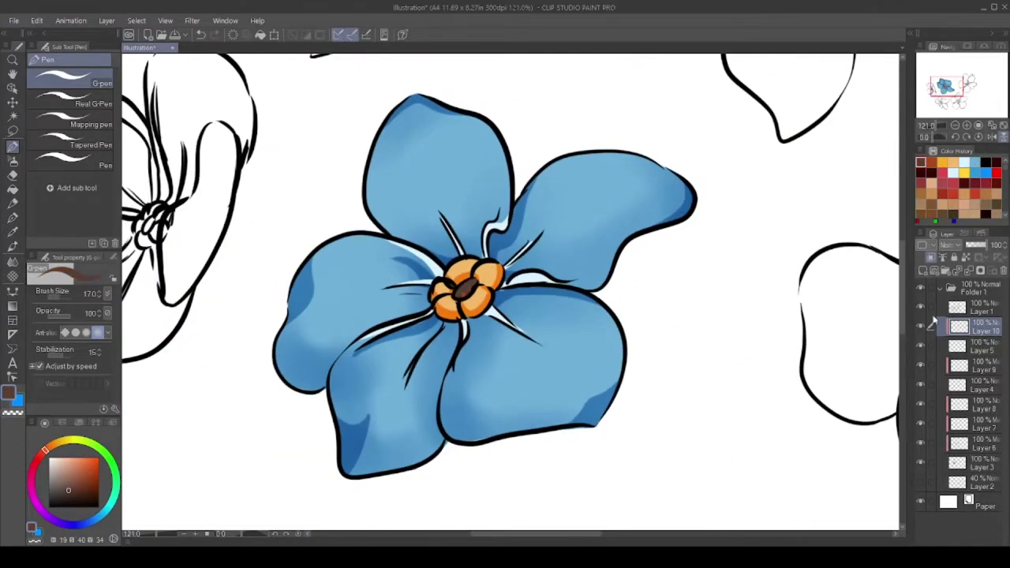
# Recolour the petals' black outlines dark blue with the G-pen at size 100 on a new layer clipped to the line art
pyautogui.hotkey('ctrl', 'shift', 'n')
pyautogui.moveTo(366, 223); pyautogui.dragTo(671, 182)
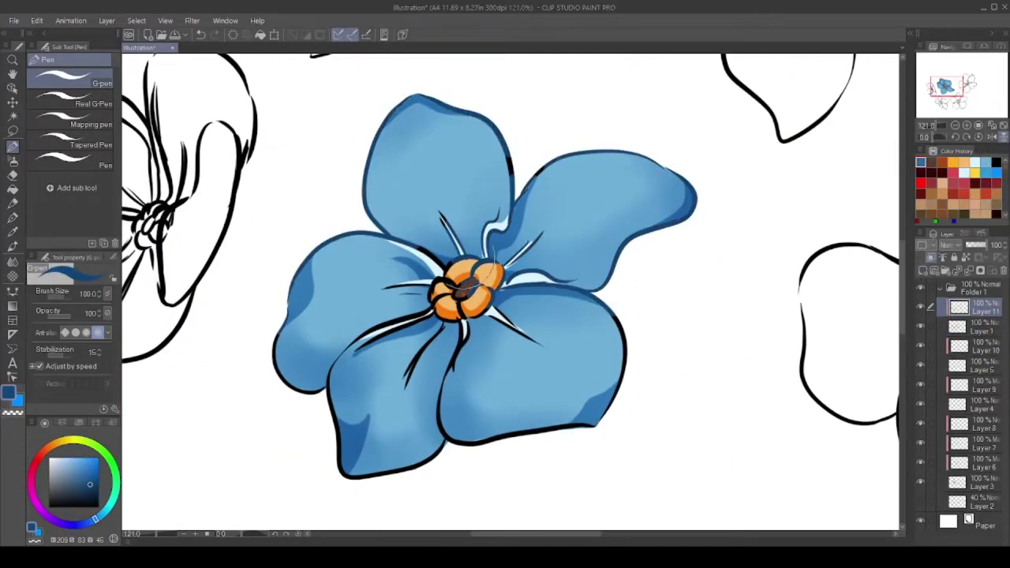
pyautogui.moveTo(316, 276); pyautogui.dragTo(395, 466)
pyautogui.moveTo(473, 434); pyautogui.dragTo(615, 331)
# Recolour the outlines of the flower's centre segments orange-red on the clipped line-colour layer, with the G-pen reduced to size 20
pyautogui.scroll(4, 466, 292)
pyautogui.click(65, 452)
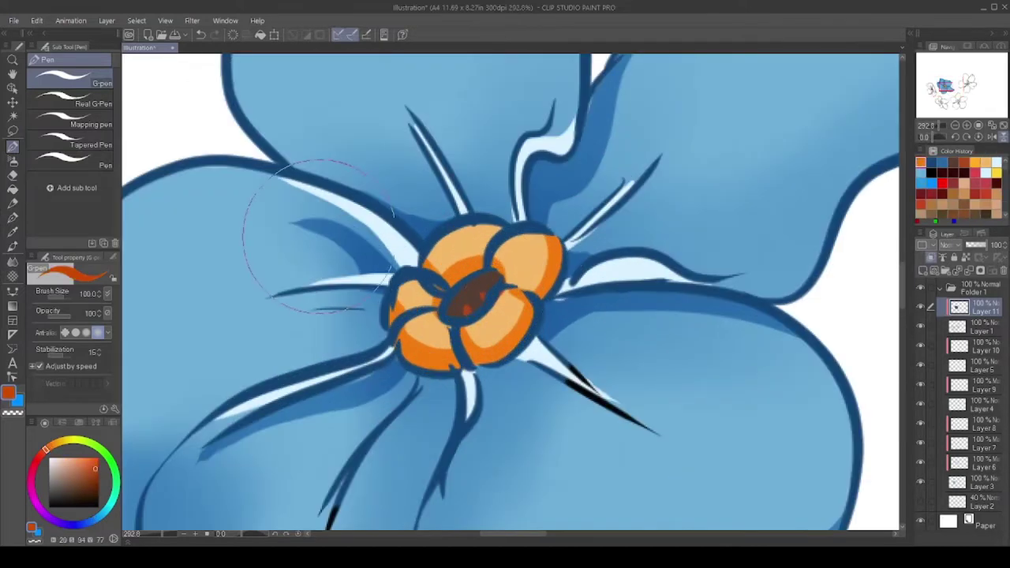
pyautogui.moveTo(404, 290); pyautogui.dragTo(391, 340)
pyautogui.moveTo(498, 272)
pyautogui.mouseDown()
pyautogui.moveTo(491, 237)
pyautogui.moveTo(427, 254)
pyautogui.mouseUp()
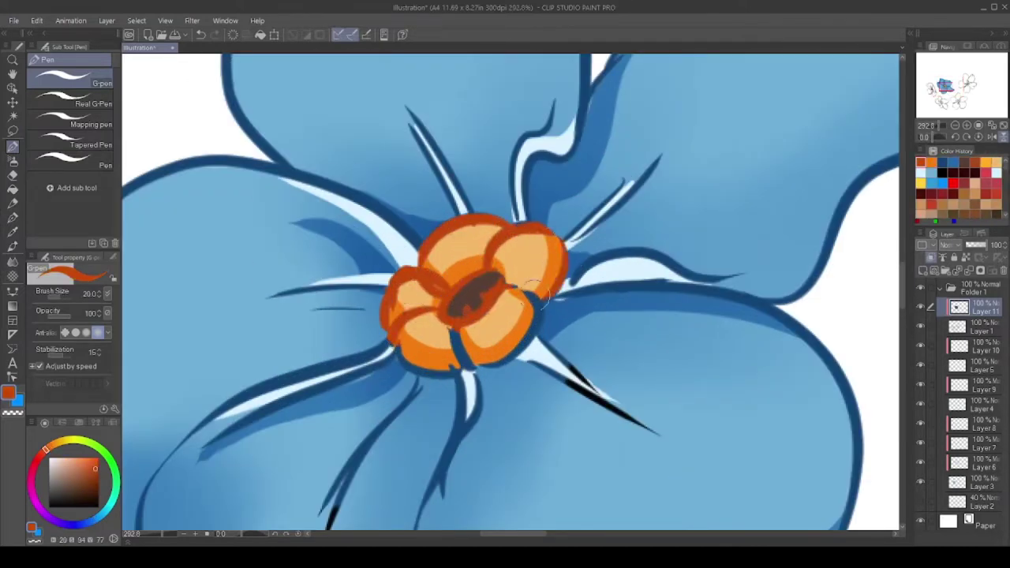
# Try to cover the split ends of the crease lines on a new layer with petal blues sampled from the canvas
pyautogui.hotkey('ctrl', 'shift', 'n')
pyautogui.keyDown('alt'); pyautogui.click(584, 378); pyautogui.keyUp('alt')
pyautogui.scroll(-2, 465, 316)
pyautogui.scroll(4, 444, 348)
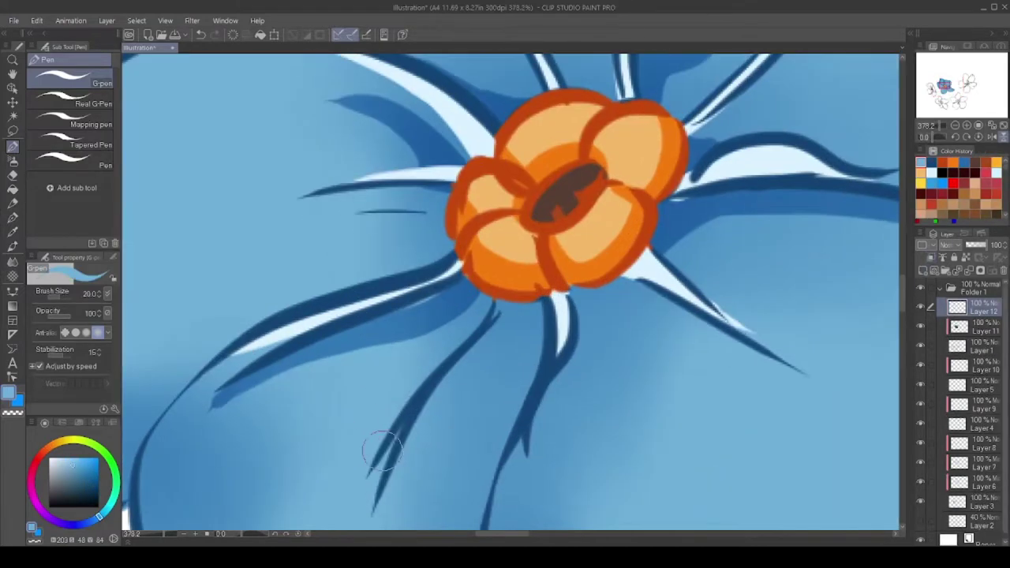
pyautogui.scroll(-3, 434, 302)
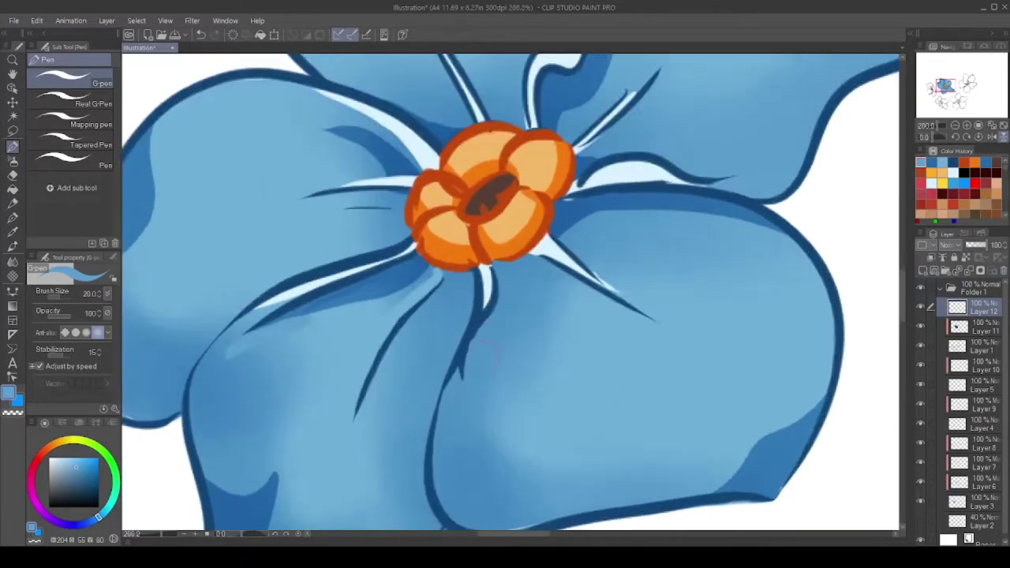
pyautogui.scroll(3, 522, 269)
pyautogui.keyDown('alt'); pyautogui.click(521, 268); pyautogui.keyUp('alt')
pyautogui.scroll(-1, 521, 268)
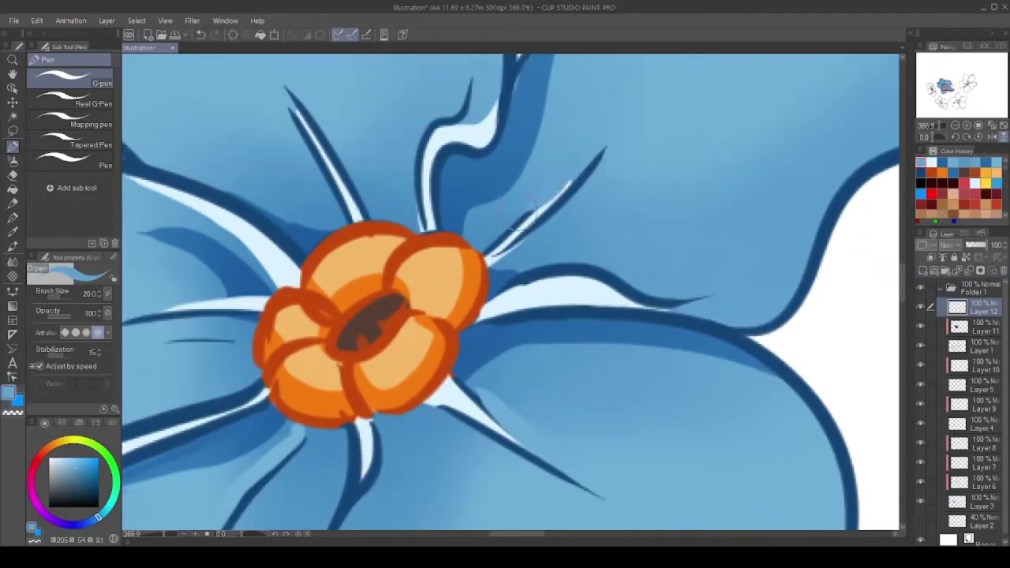
pyautogui.scroll(-1, 553, 158)
pyautogui.scroll(-6, 552, 158)
pyautogui.keyDown('alt'); pyautogui.click(756, 338); pyautogui.keyUp('alt')
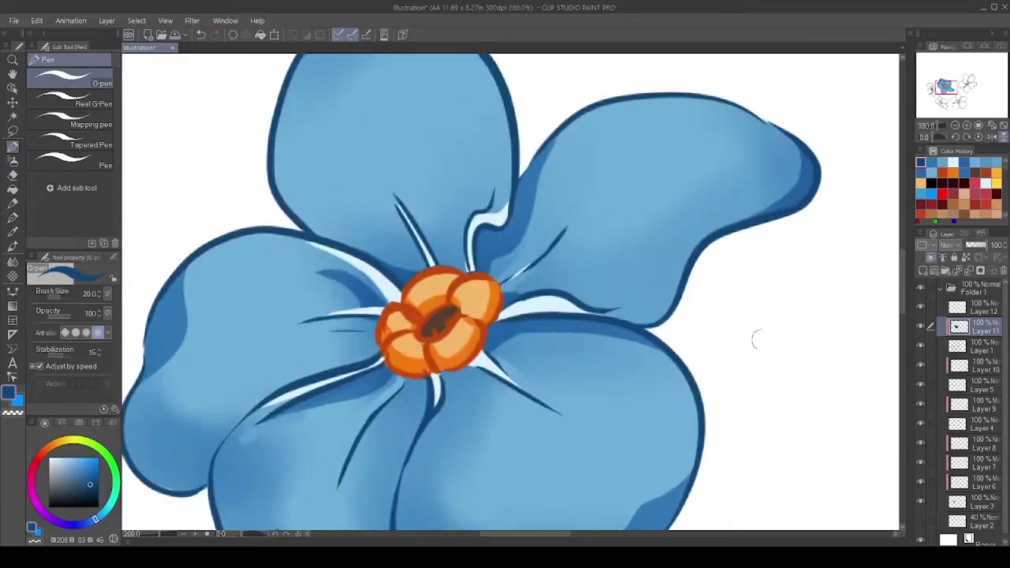
# Erase the rough line overlap between the top and upper-right petals on the line-art layer with the Snap eraser at size 25
pyautogui.keyDown('ctrl'); pyautogui.keyDown('shift'); pyautogui.click(644, 281); pyautogui.keyUp('shift'); pyautogui.keyUp('ctrl')
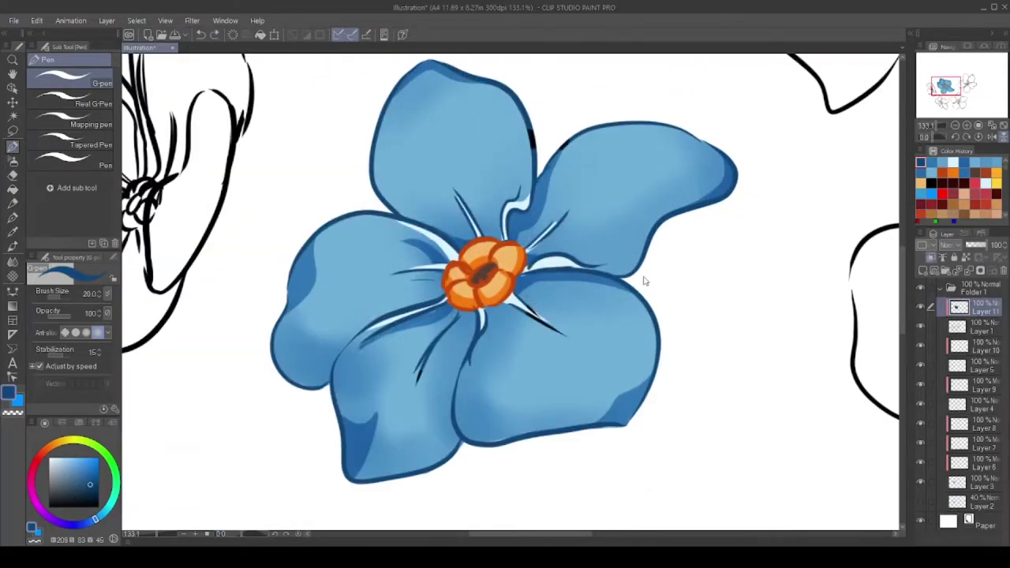
pyautogui.scroll(4, 513, 276)
pyautogui.keyDown('ctrl'); pyautogui.keyDown('shift'); pyautogui.click(552, 203); pyautogui.keyUp('shift'); pyautogui.keyUp('ctrl')
pyautogui.scroll(2, 552, 203)
pyautogui.press('e')
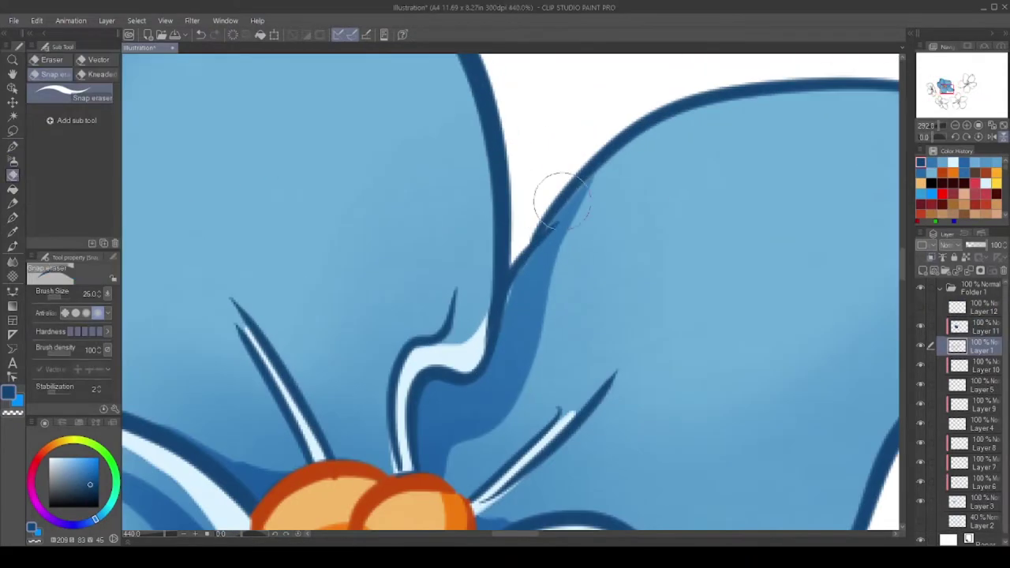
pyautogui.scroll(-4, 592, 300)
pyautogui.scroll(3, 639, 402)
# Erase stray line bits around the flower's centre and the split ends of the lower crease lines on the line-art layer
pyautogui.scroll(-4, 641, 403)
pyautogui.scroll(4, 493, 332)
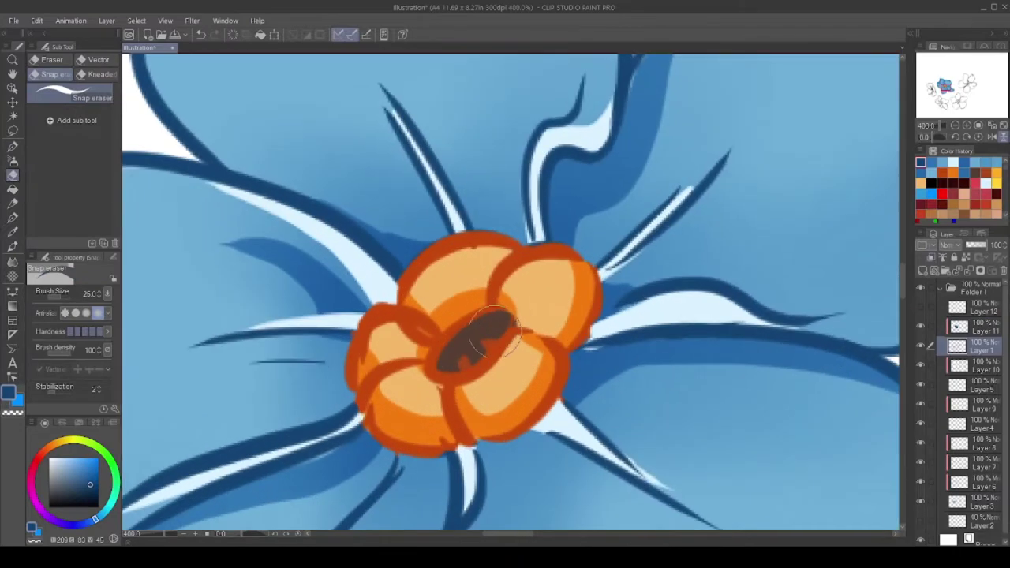
pyautogui.scroll(-4, 441, 436)
pyautogui.scroll(4, 362, 465)
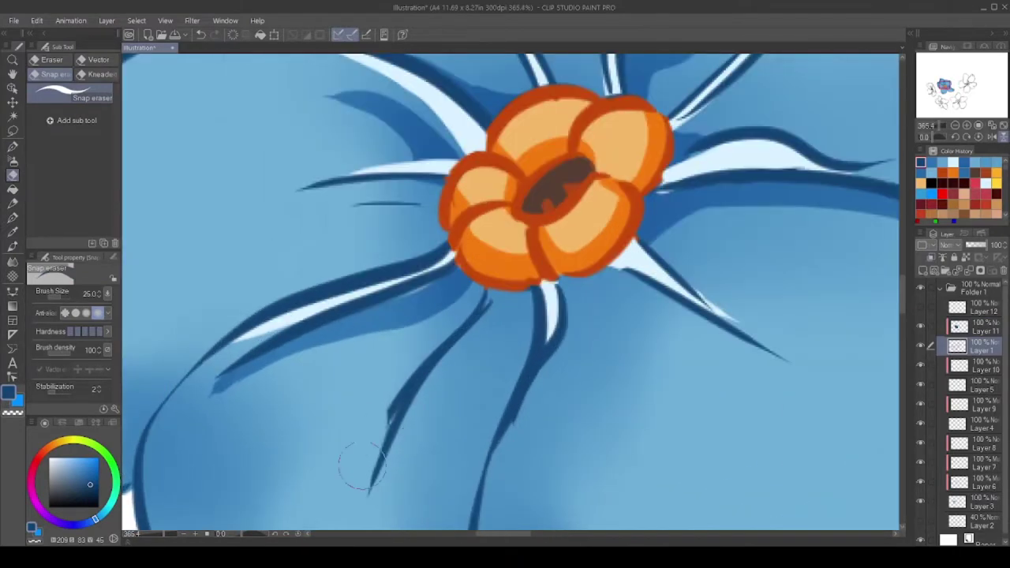
pyautogui.scroll(-3, 417, 320)
# Erase the pale highlight paint that spills past the crease lines around the centre on the highlight layer
pyautogui.click(959, 444)
pyautogui.scroll(4, 409, 271)
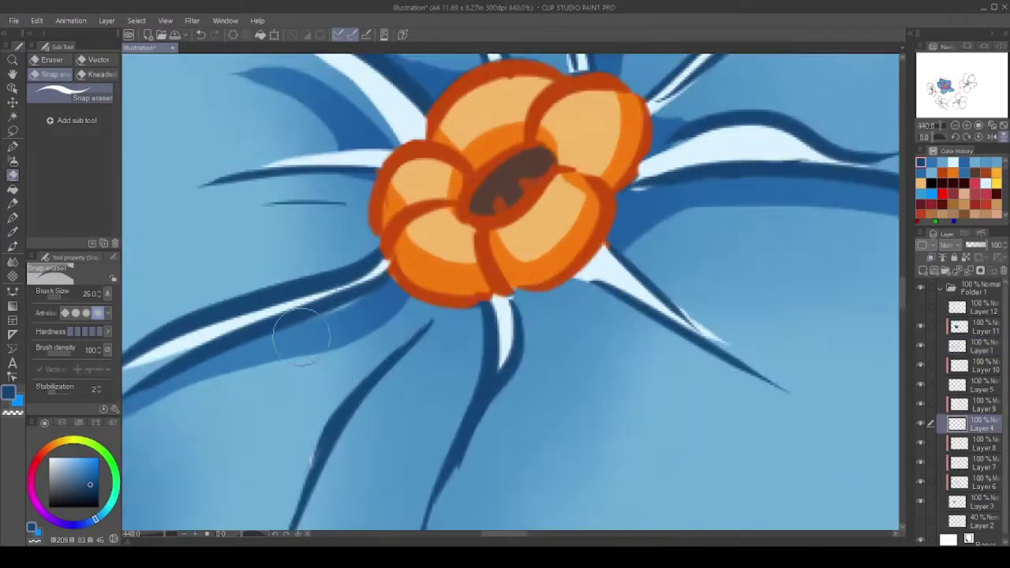
pyautogui.scroll(-1, 576, 331)
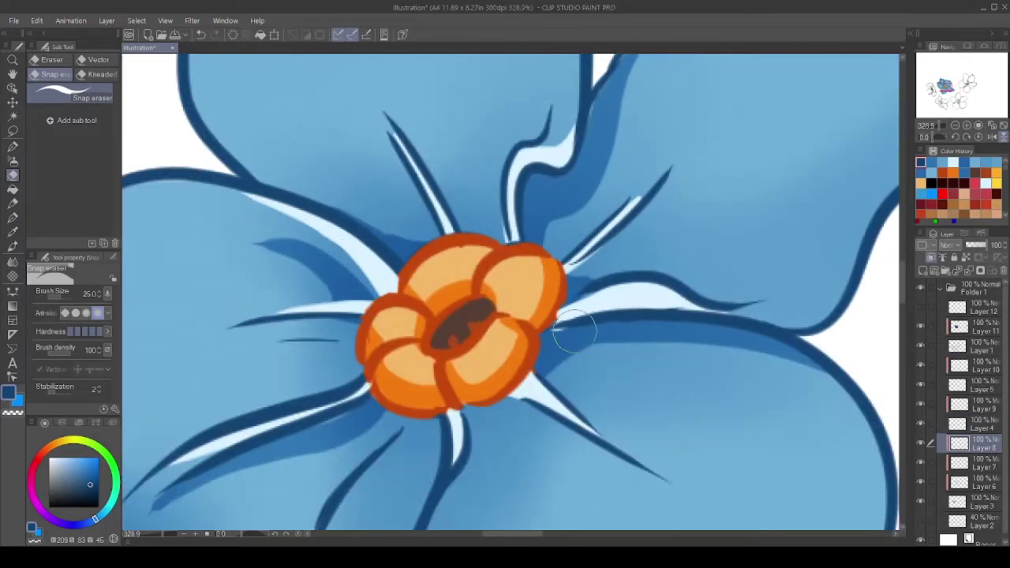
pyautogui.scroll(-3, 552, 237)
pyautogui.scroll(3, 576, 118)
# Redraw the outlines of the centre segments thicker and smoother in the sampled orange-red on a new layer, using the G-pen at size 20
pyautogui.keyDown('ctrl'); pyautogui.keyDown('shift'); pyautogui.click(576, 118); pyautogui.keyUp('shift'); pyautogui.keyUp('ctrl')
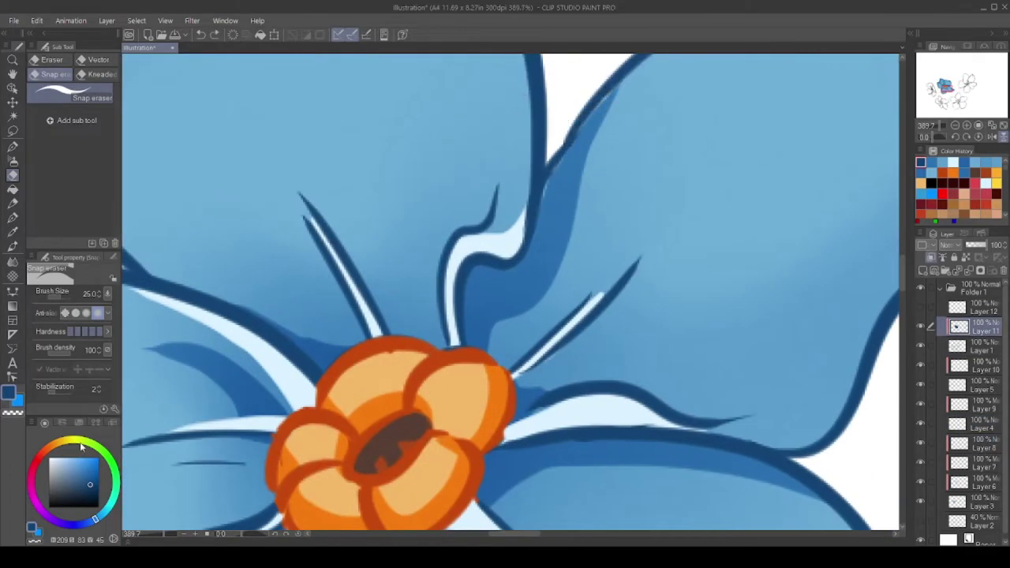
pyautogui.press('p')
pyautogui.scroll(2, 688, 112)
pyautogui.keyDown('ctrl'); pyautogui.keyDown('shift'); pyautogui.click(517, 404); pyautogui.keyUp('shift'); pyautogui.keyUp('ctrl')
pyautogui.keyDown('alt'); pyautogui.click(517, 404); pyautogui.keyUp('alt')
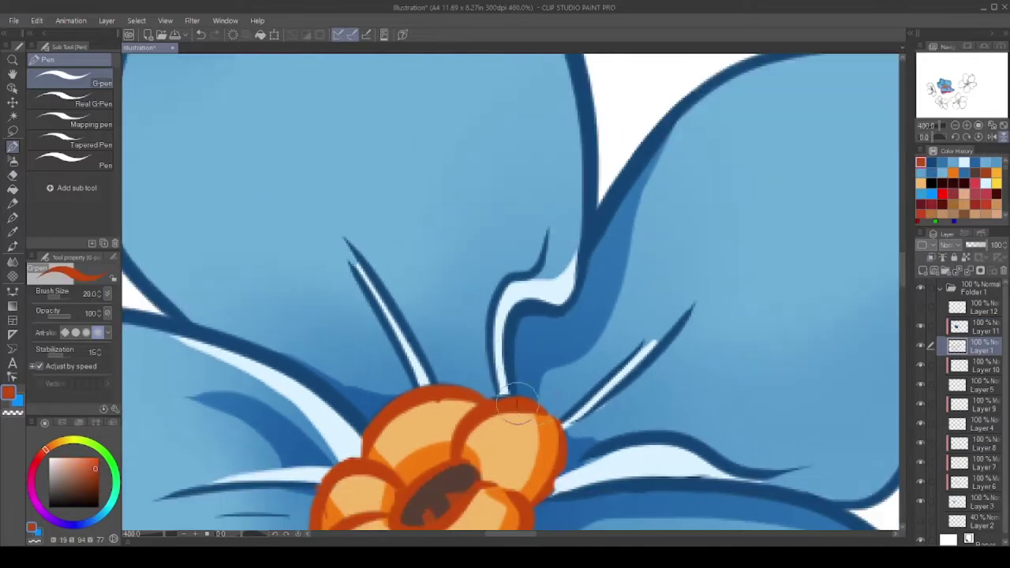
pyautogui.hotkey('ctrl', 'shift', 'n')
pyautogui.scroll(2, 517, 404)
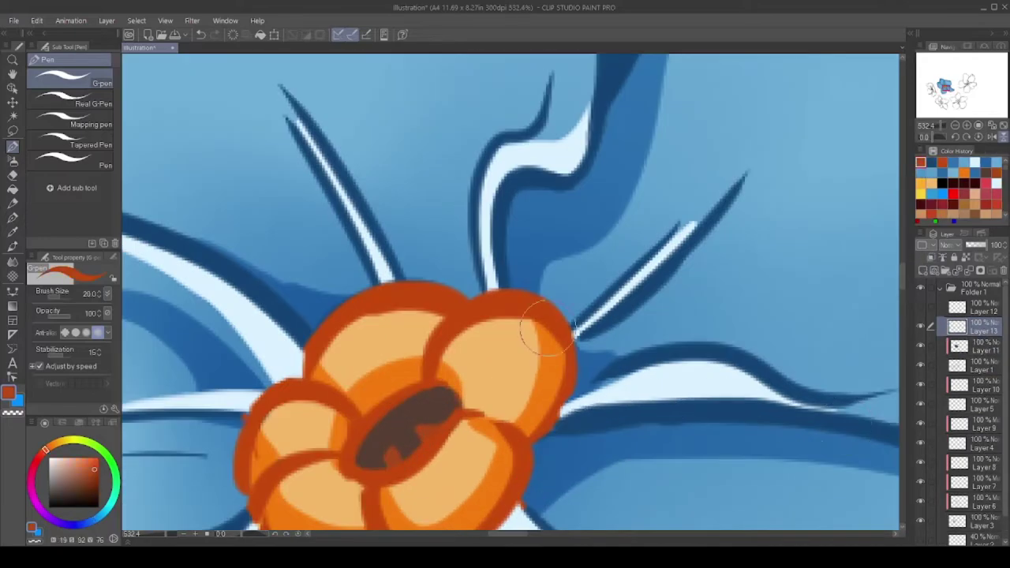
pyautogui.scroll(3, 545, 331)
pyautogui.scroll(-1, 316, 384)
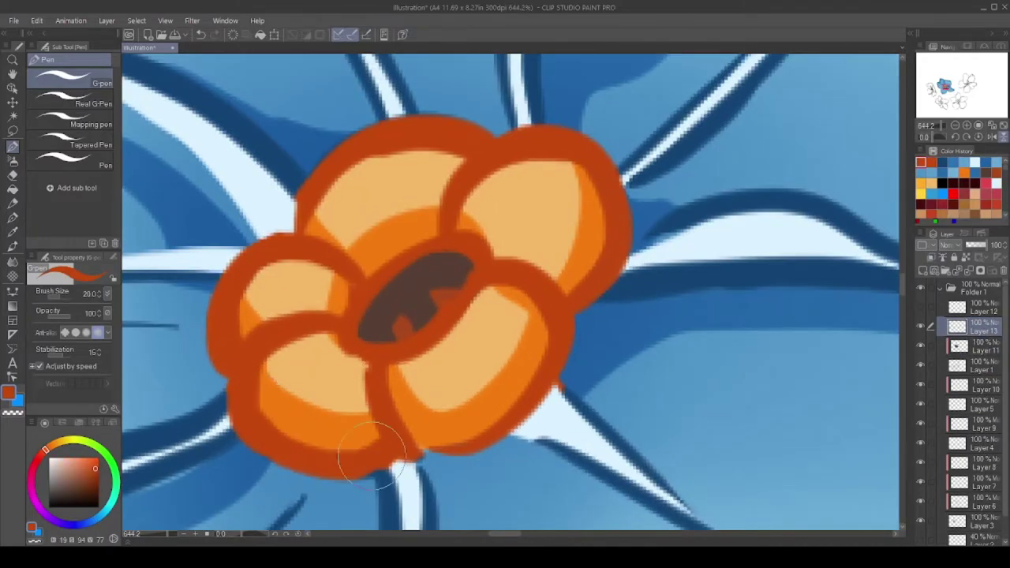
pyautogui.scroll(-5, 415, 365)
pyautogui.scroll(5, 530, 391)
# Fill the gaps and smooth the crease lines below the flower's centre with the outline's dark blue
pyautogui.scroll(-3, 375, 383)
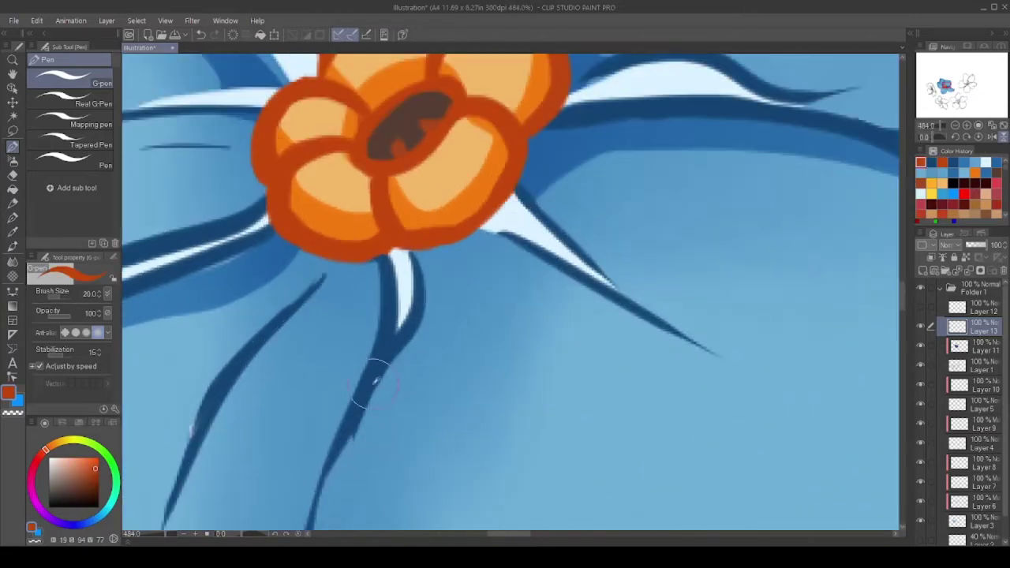
pyautogui.keyDown('alt'); pyautogui.click(375, 383); pyautogui.keyUp('alt')
pyautogui.moveTo(375, 382); pyautogui.dragTo(319, 517)
pyautogui.moveTo(180, 466); pyautogui.dragTo(202, 415)
pyautogui.scroll(-3, 198, 272)
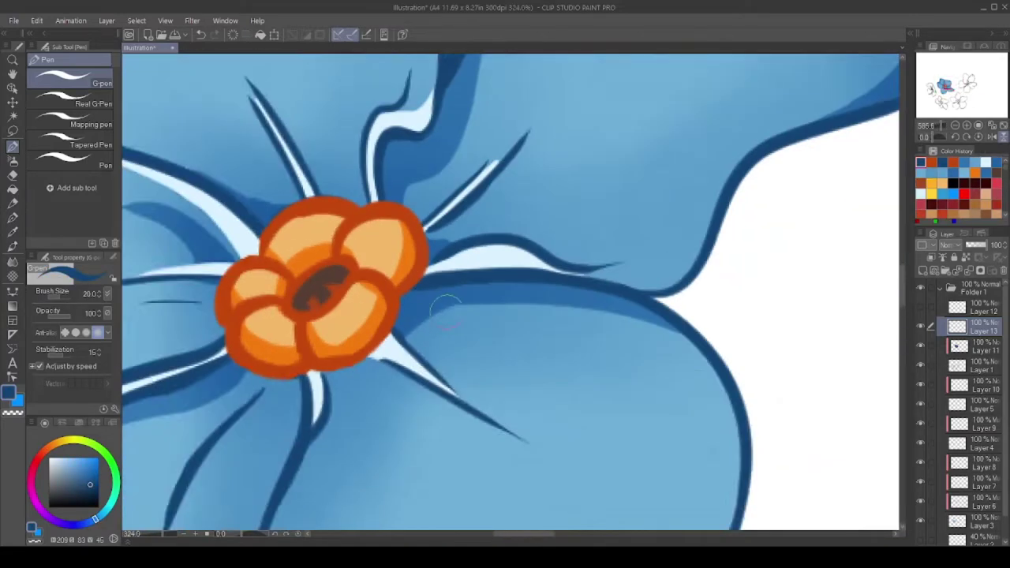
# Touch up the uneven petal outlines and smooth the petal corners in dark blue
pyautogui.scroll(3, 563, 95)
pyautogui.scroll(-3, 531, 103)
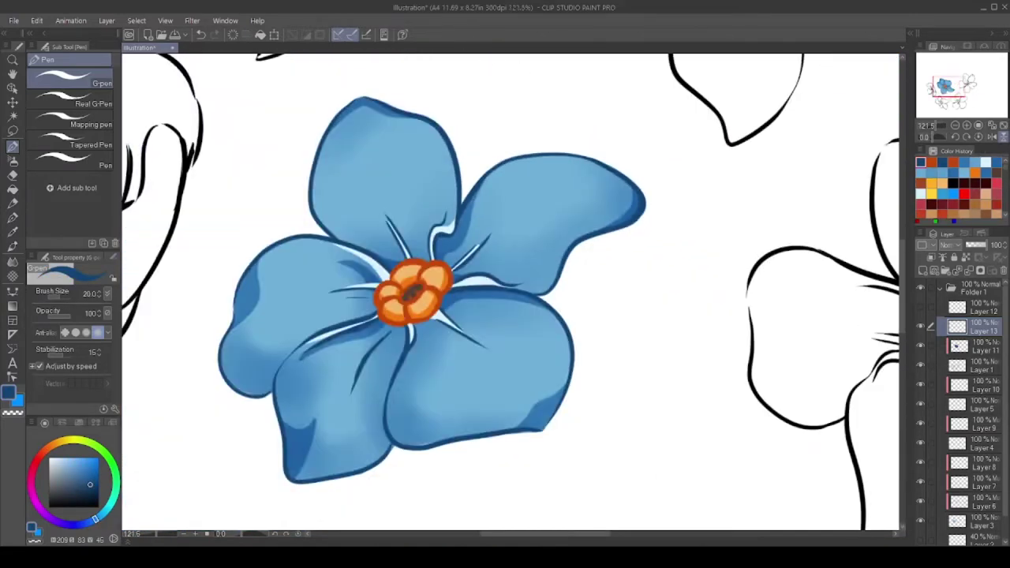
pyautogui.scroll(4, 543, 438)
pyautogui.scroll(-3, 221, 473)
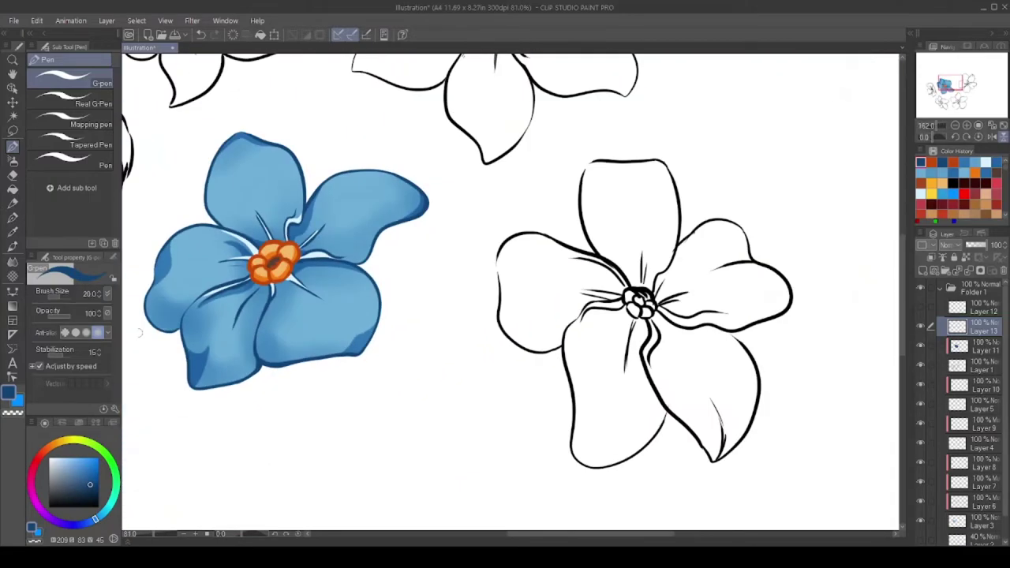
pyautogui.scroll(4, 356, 322)
pyautogui.scroll(-2, 279, 264)
pyautogui.scroll(2, 523, 209)
pyautogui.scroll(-3, 523, 209)
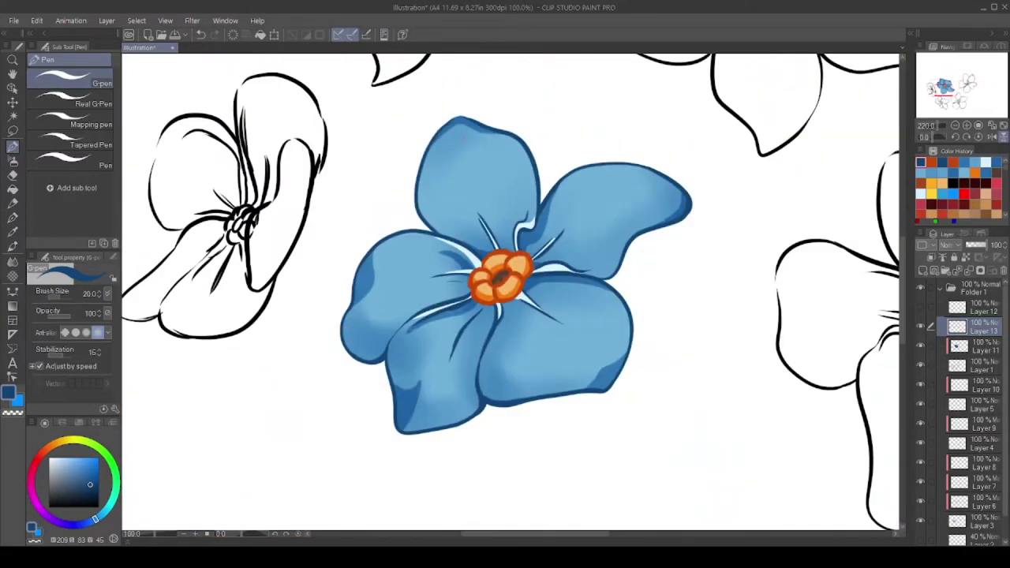
pyautogui.scroll(1, 591, 350)
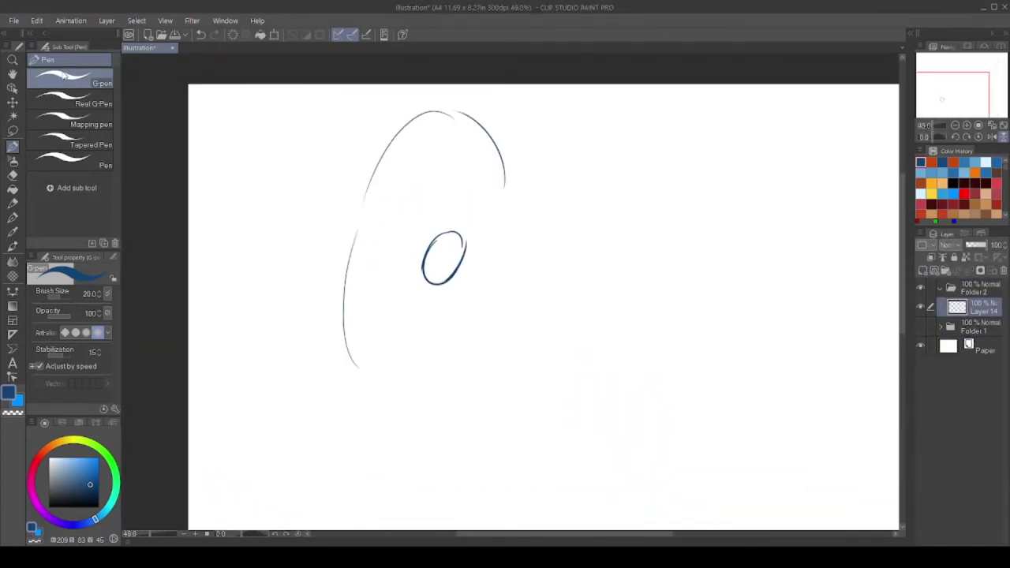
# Sketch a tilted oval flower guide with a small centre and a narrow side-view oval with a curved stem in black, G-pen size 12
pyautogui.moveTo(477, 257); pyautogui.dragTo(484, 276)
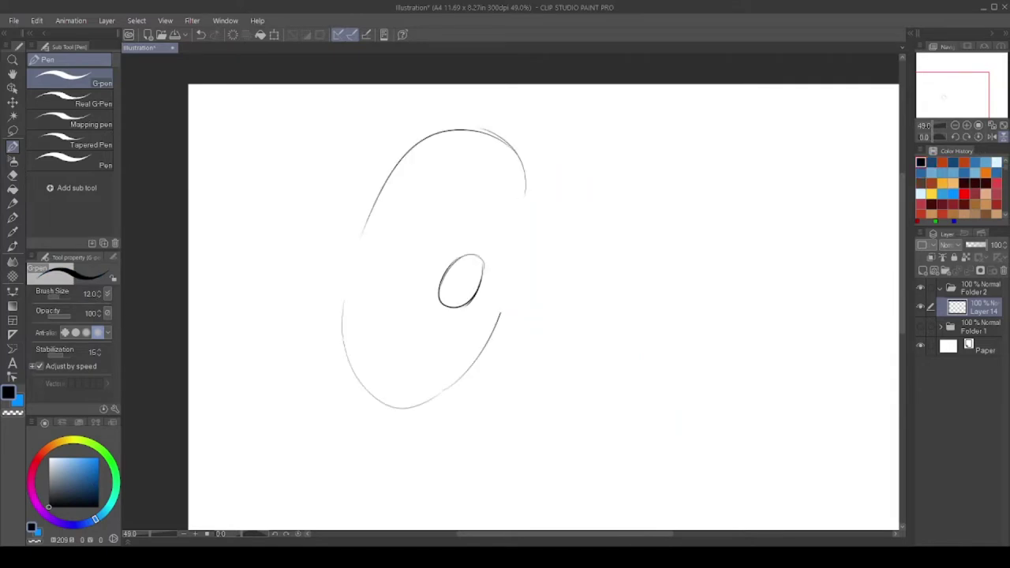
pyautogui.moveTo(524, 180); pyautogui.dragTo(500, 313)
pyautogui.scroll(-1, 527, 293)
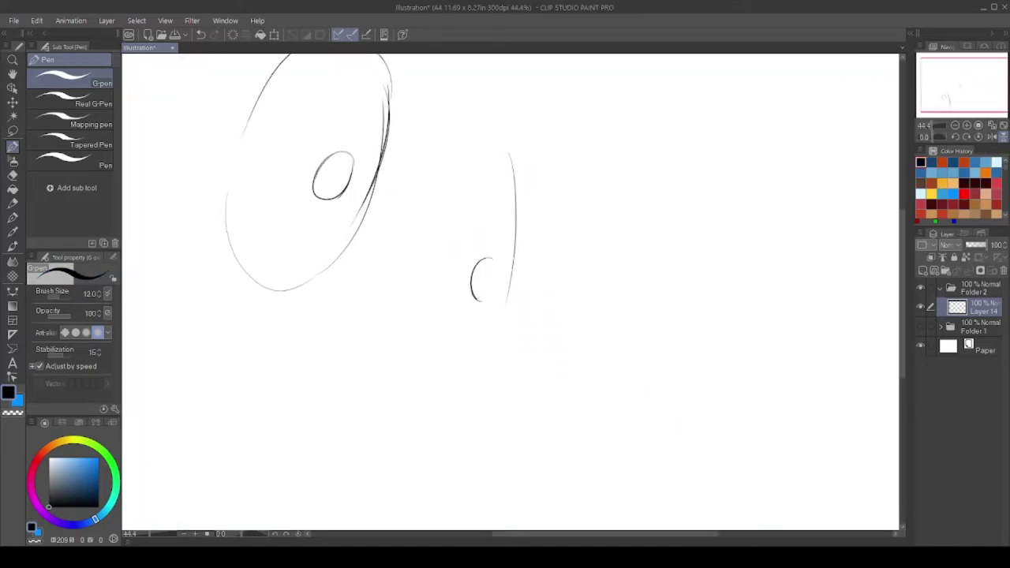
pyautogui.scroll(-3, 524, 275)
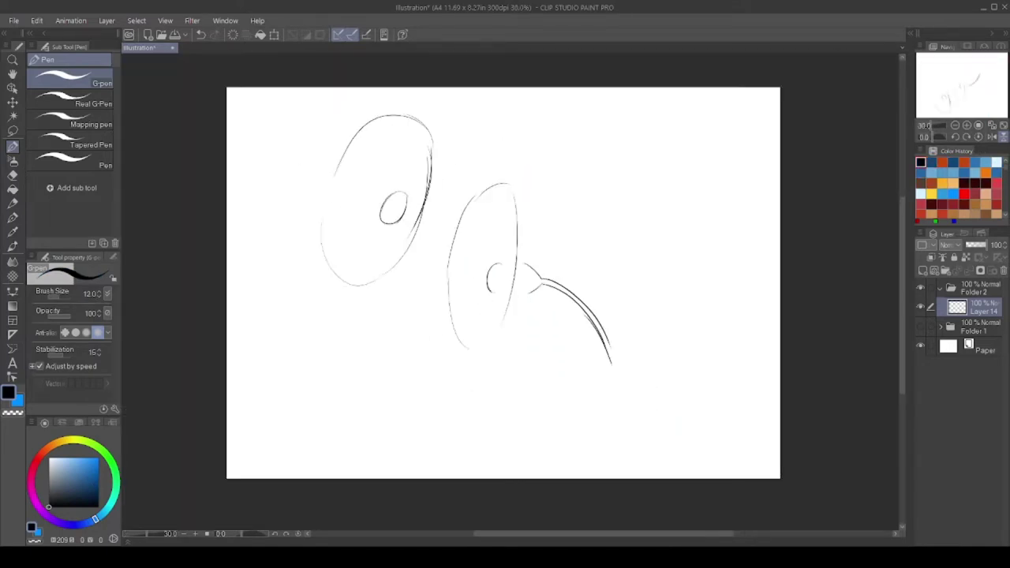
# Sketch a rounded flower guide with a flattened centre oval below the first, and add short radiating crease lines around the three centres
pyautogui.scroll(2, 391, 389)
pyautogui.moveTo(375, 250); pyautogui.dragTo(418, 462)
pyautogui.scroll(-2, 524, 292)
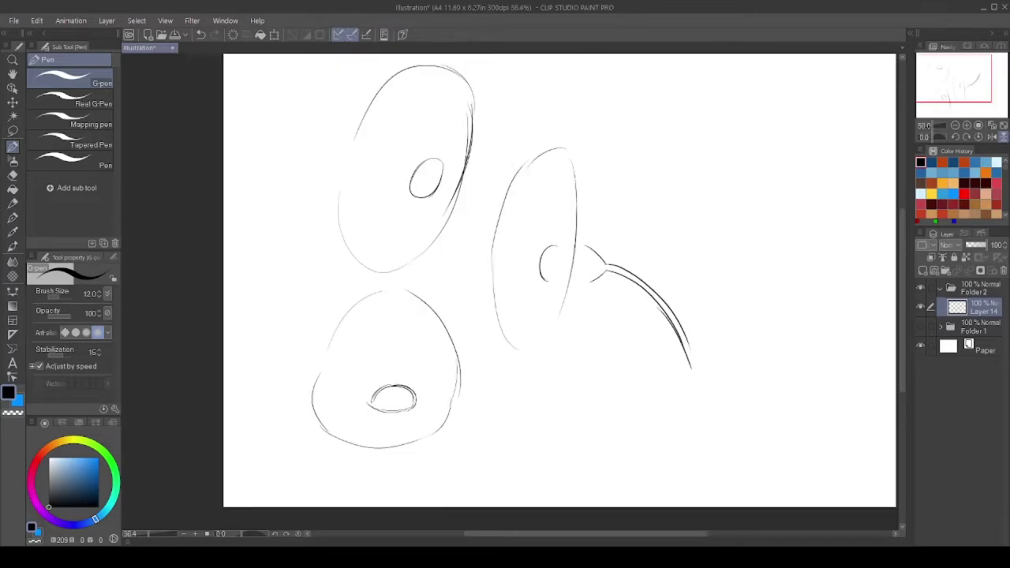
pyautogui.scroll(2, 379, 378)
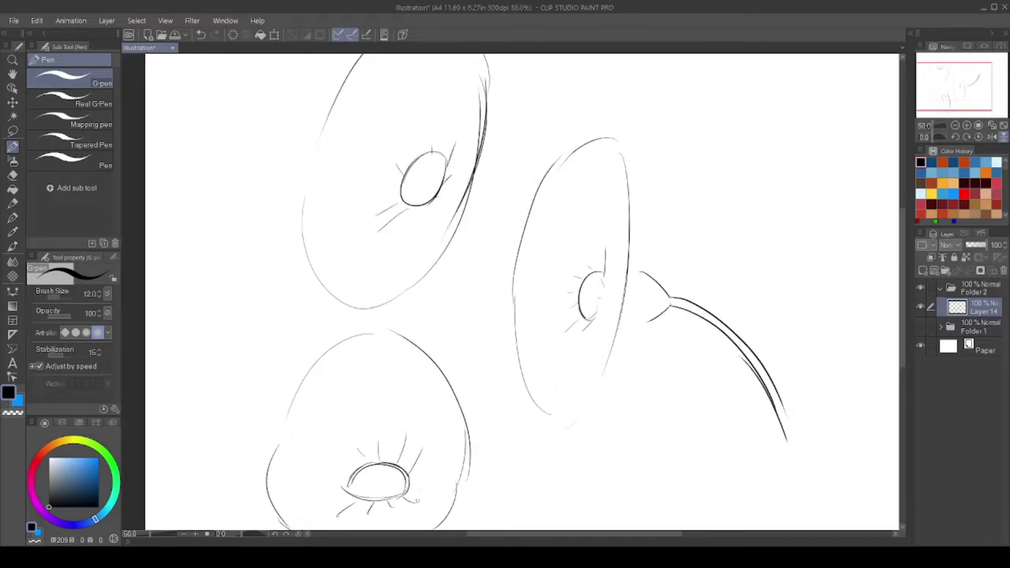
# Add a new layer above the faded sketch and ink the short petals beside and below the tilted flower's centre
pyautogui.scroll(-2, 521, 292)
pyautogui.hotkey('ctrl', 'shift', 'n')
pyautogui.scroll(3, 410, 237)
pyautogui.moveTo(426, 292); pyautogui.dragTo(462, 243)
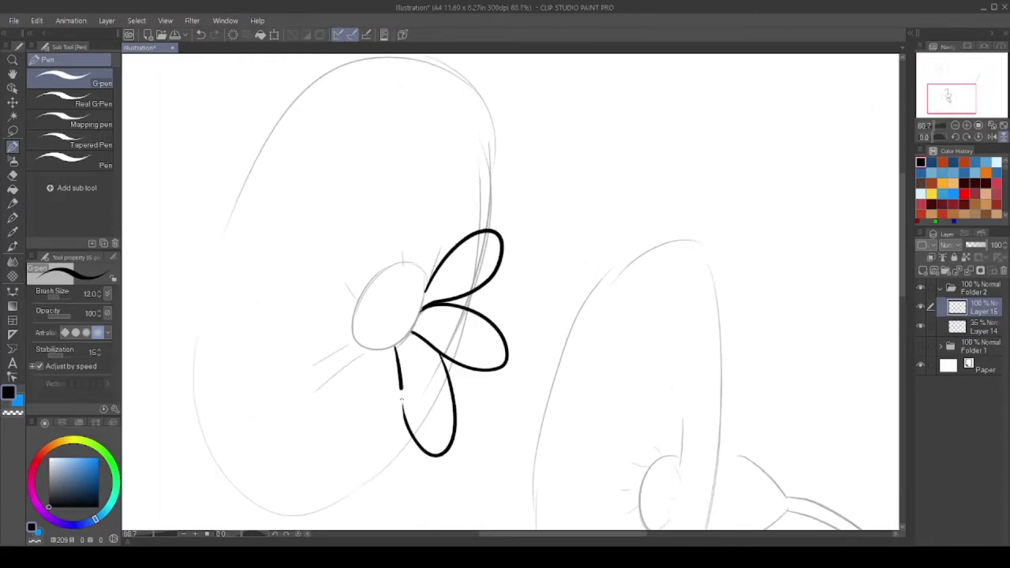
# Ink long petals around the lower, left and upper sides of the tilted flower, following the oval guide
pyautogui.scroll(1, 393, 345)
pyautogui.moveTo(363, 348)
pyautogui.mouseDown()
pyautogui.moveTo(393, 345)
pyautogui.moveTo(371, 304)
pyautogui.mouseUp()
pyautogui.moveTo(373, 241)
pyautogui.mouseDown()
pyautogui.moveTo(365, 286)
pyautogui.moveTo(410, 217)
pyautogui.mouseUp()
pyautogui.scroll(-2, 395, 261)
pyautogui.scroll(2, 394, 315)
pyautogui.moveTo(395, 297); pyautogui.dragTo(395, 272)
pyautogui.moveTo(436, 299); pyautogui.dragTo(422, 274)
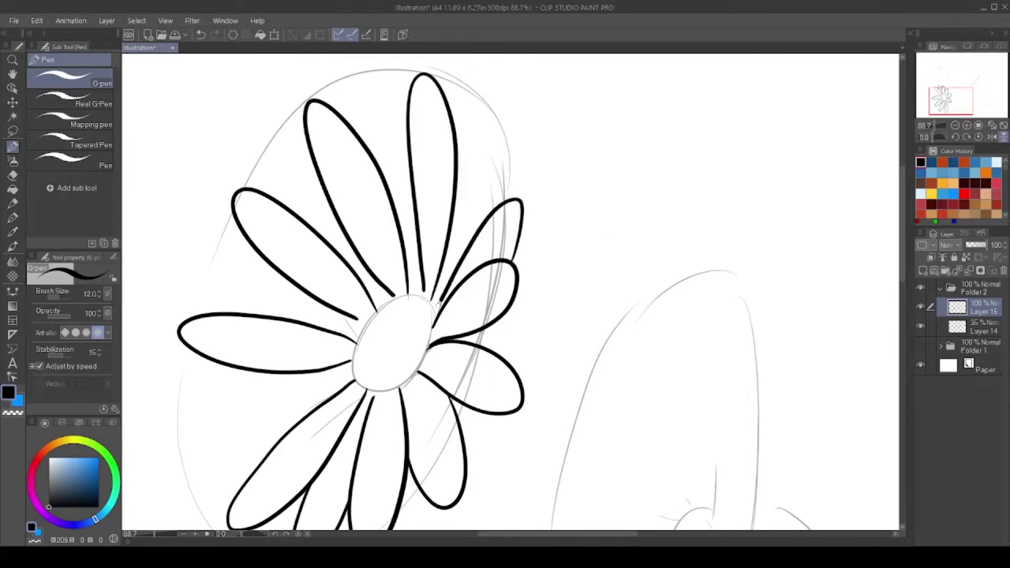
# Undo the last petal stroke and ink overlapping back petals between the upper and left petals of the tilted flower
pyautogui.hotkey('ctrl', 'z')
pyautogui.scroll(1, 473, 158)
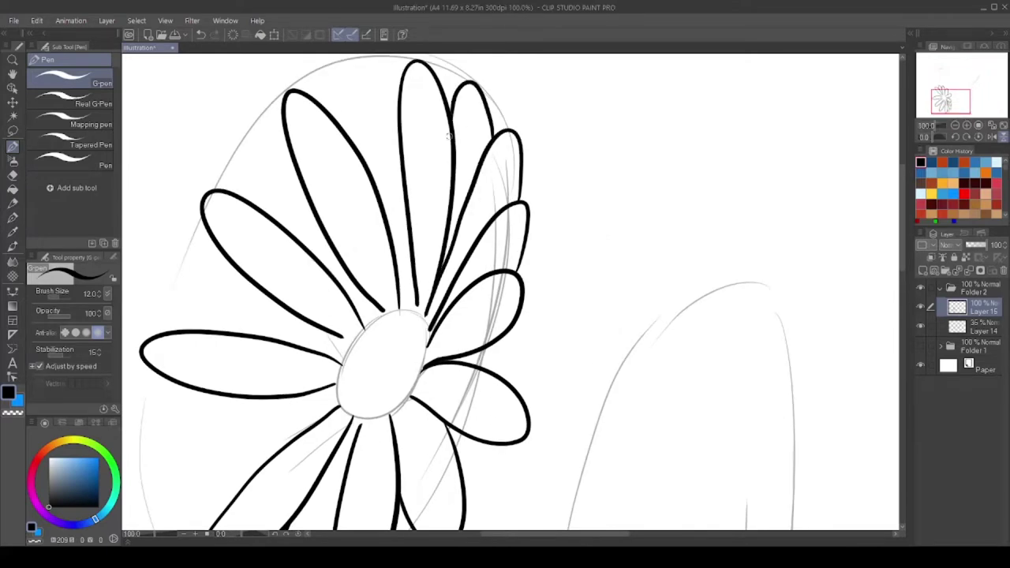
pyautogui.scroll(-1, 371, 158)
pyautogui.moveTo(395, 108)
pyautogui.mouseDown()
pyautogui.moveTo(347, 130)
pyautogui.moveTo(339, 236)
pyautogui.mouseUp()
pyautogui.scroll(1, 371, 189)
pyautogui.scroll(1, 316, 236)
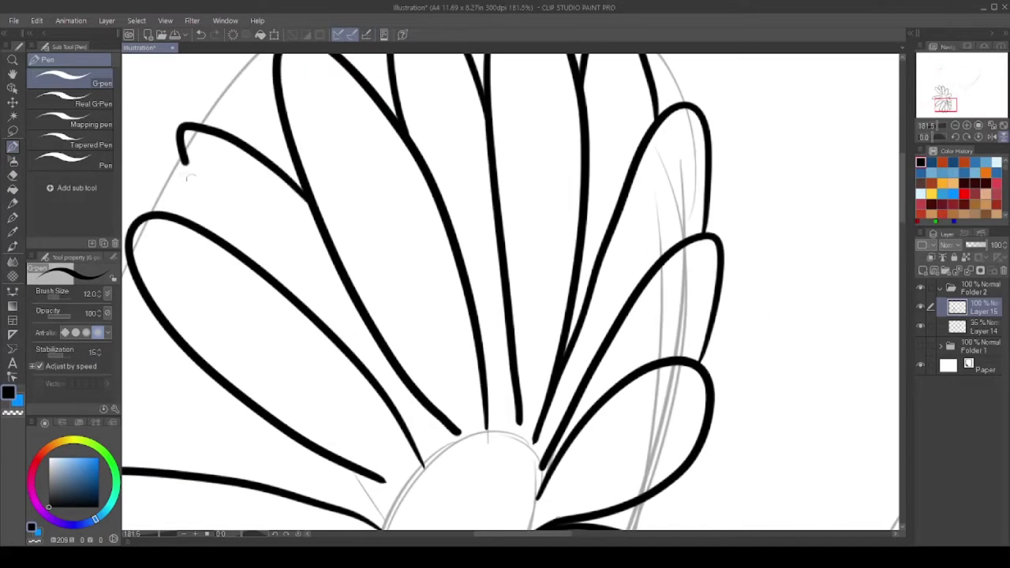
pyautogui.scroll(2, 294, 241)
pyautogui.scroll(-3, 294, 241)
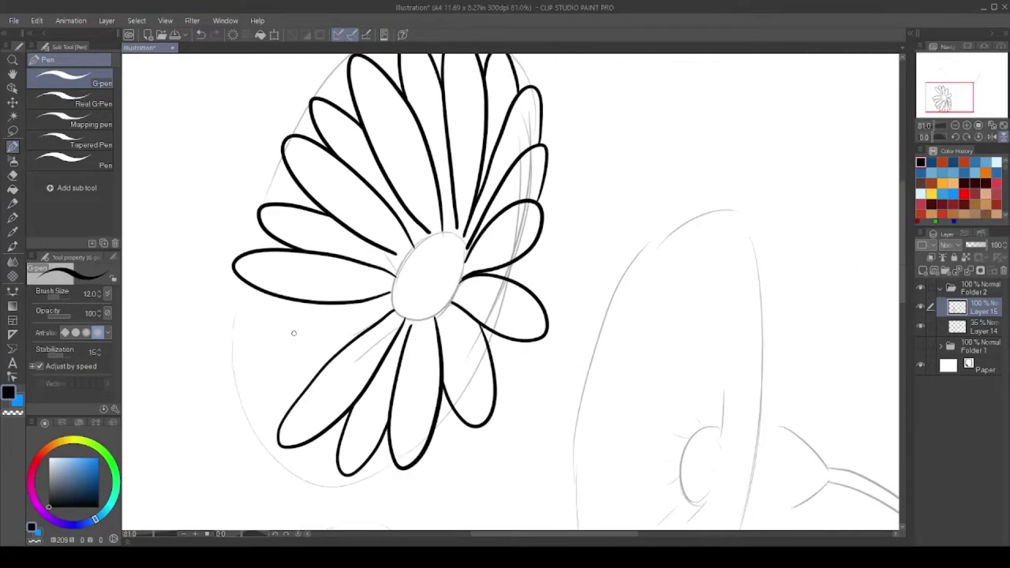
# Fill the remaining gap at the tilted flower's lower left with more petals
pyautogui.scroll(3, 293, 334)
pyautogui.moveTo(454, 298); pyautogui.dragTo(280, 453)
pyautogui.scroll(3, 395, 316)
pyautogui.scroll(-2, 474, 237)
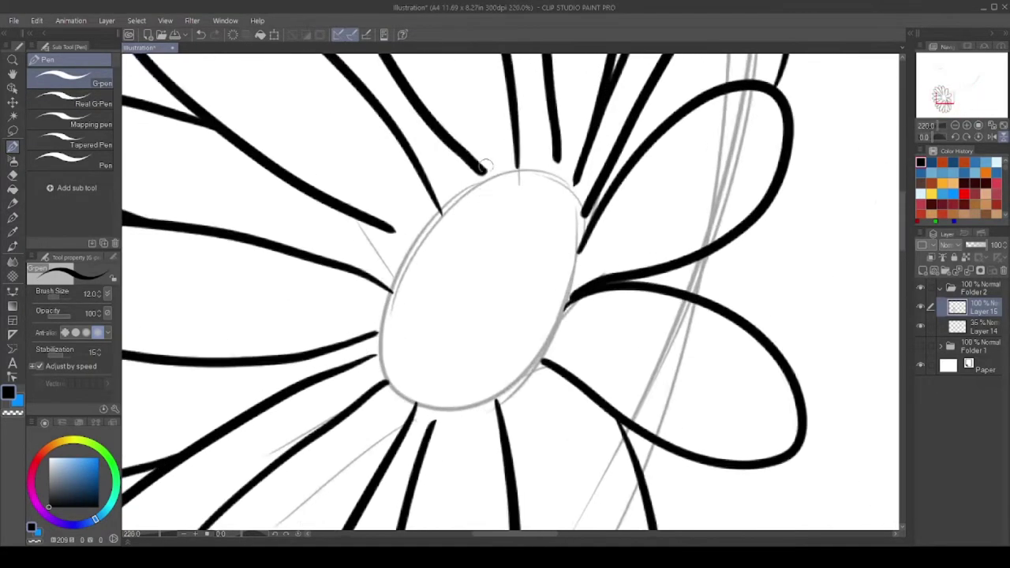
# Outline the tilted flower's centre with a bumpy line and texture it with small dots and short wavy marks
pyautogui.scroll(3, 493, 196)
pyautogui.moveTo(492, 196)
pyautogui.mouseDown()
pyautogui.moveTo(316, 306)
pyautogui.moveTo(308, 371)
pyautogui.mouseUp()
pyautogui.scroll(-3, 490, 266)
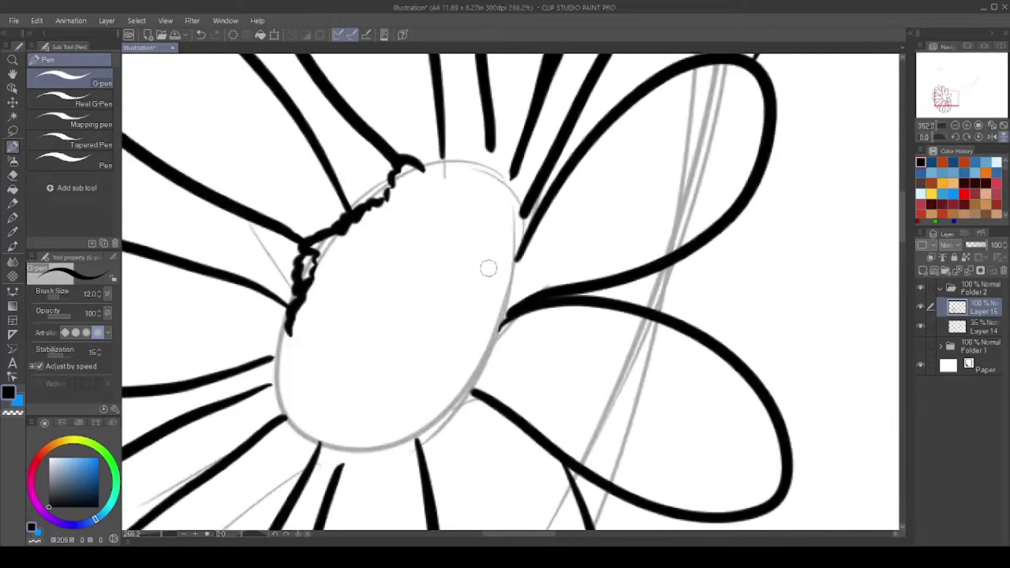
pyautogui.scroll(3, 489, 266)
pyautogui.moveTo(513, 268); pyautogui.dragTo(323, 509)
pyautogui.moveTo(304, 454); pyautogui.dragTo(351, 457)
pyautogui.moveTo(229, 336)
pyautogui.mouseDown()
pyautogui.moveTo(211, 469)
pyautogui.moveTo(339, 505)
pyautogui.mouseUp()
pyautogui.moveTo(537, 142); pyautogui.dragTo(505, 285)
pyautogui.moveTo(402, 127); pyautogui.dragTo(513, 158)
pyautogui.moveTo(363, 134); pyautogui.dragTo(308, 253)
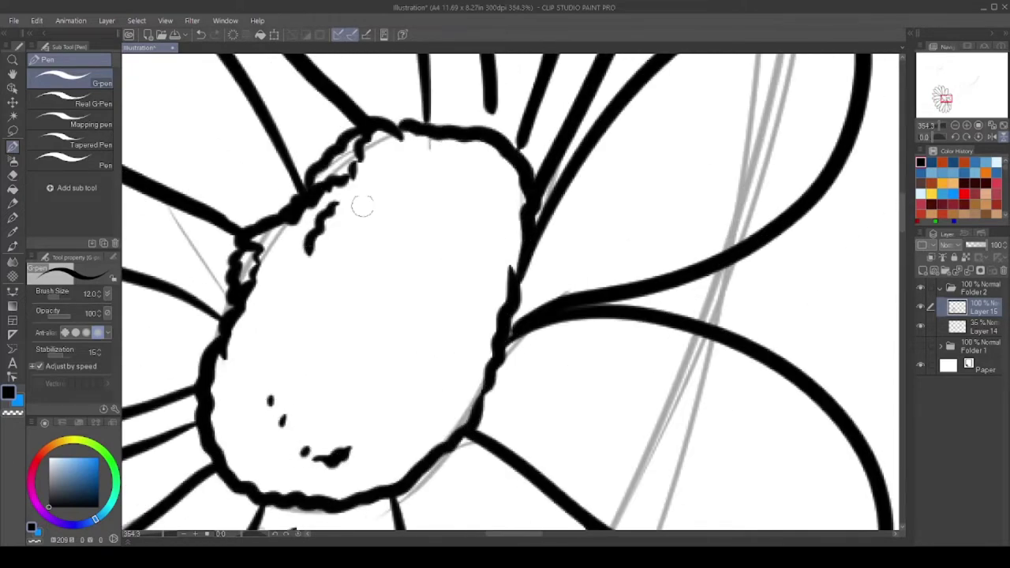
pyautogui.moveTo(368, 193); pyautogui.dragTo(395, 186)
pyautogui.moveTo(403, 119)
pyautogui.mouseDown()
pyautogui.moveTo(485, 122)
pyautogui.moveTo(442, 347)
pyautogui.mouseUp()
pyautogui.scroll(-6, 374, 311)
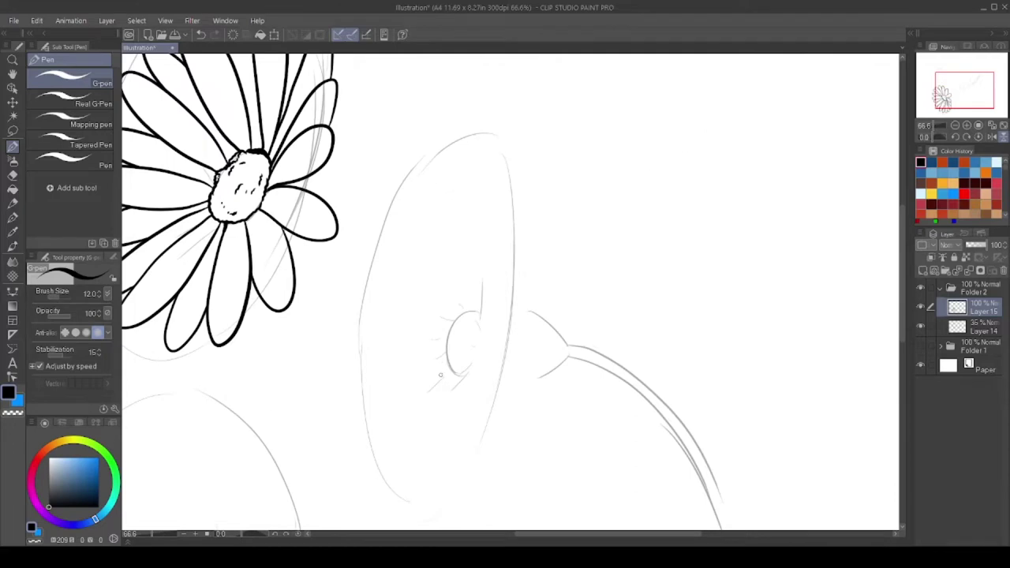
# Ink the narrow front petals of the side-view flower, overlapping them down along the guide's edge
pyautogui.scroll(-1, 440, 375)
pyautogui.scroll(3, 427, 242)
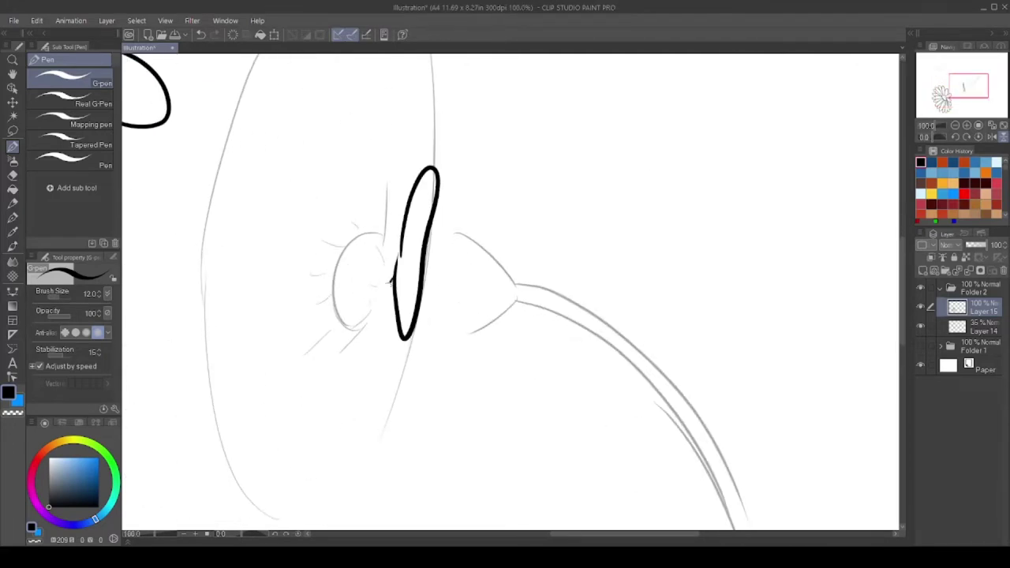
pyautogui.moveTo(398, 282); pyautogui.dragTo(386, 348)
pyautogui.scroll(2, 410, 315)
pyautogui.scroll(2, 427, 277)
pyautogui.scroll(2, 434, 261)
pyautogui.moveTo(507, 180); pyautogui.dragTo(441, 248)
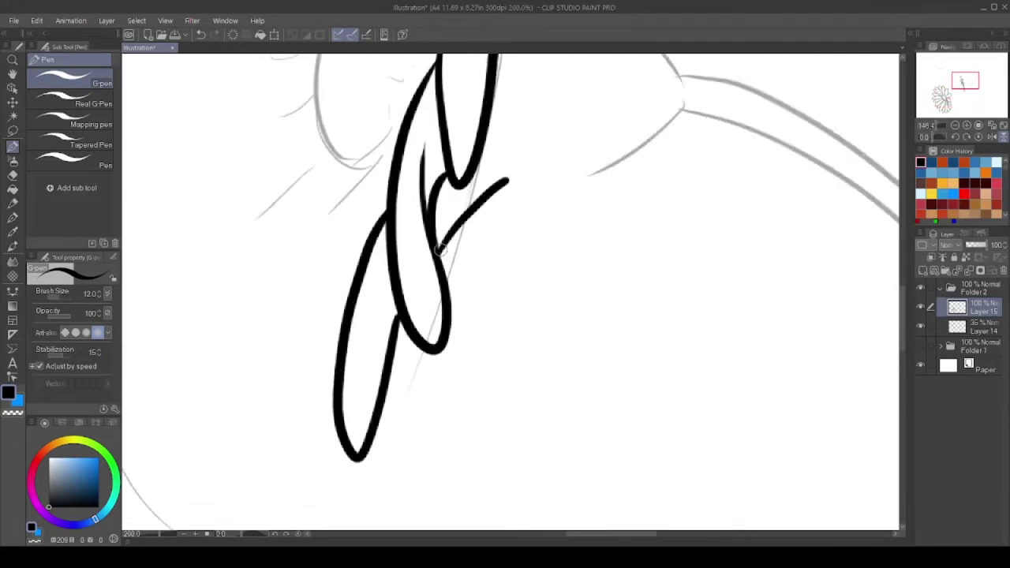
# Ink the side-view flower's cone-shaped base with a jagged leafy edge and trace both sides of the curved stem
pyautogui.scroll(1, 443, 250)
pyautogui.moveTo(569, 322)
pyautogui.mouseDown()
pyautogui.moveTo(407, 365)
pyautogui.moveTo(454, 103)
pyautogui.moveTo(624, 229)
pyautogui.mouseUp()
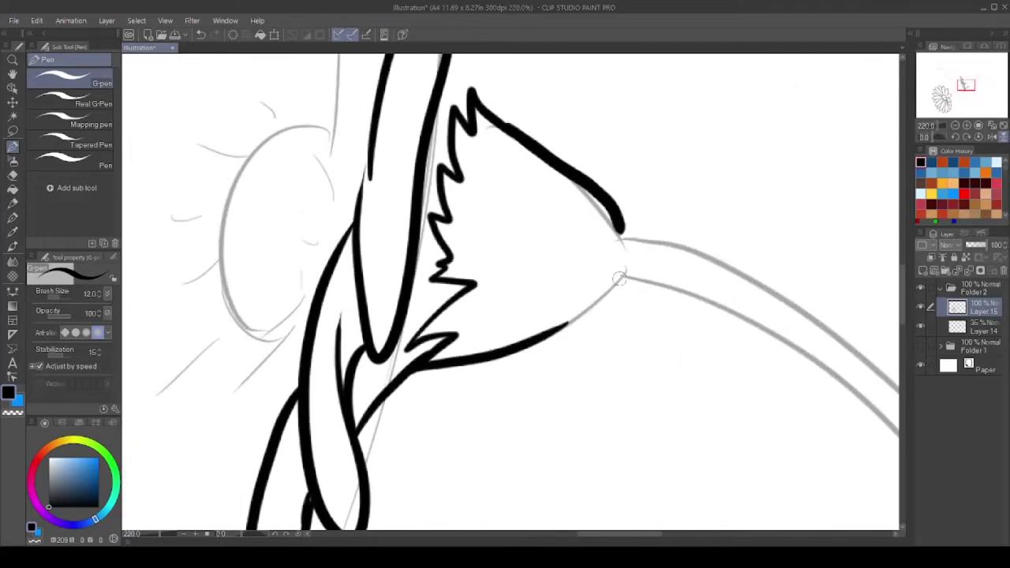
pyautogui.scroll(-3, 620, 277)
pyautogui.moveTo(377, 162)
pyautogui.mouseDown()
pyautogui.moveTo(647, 430)
pyautogui.moveTo(679, 506)
pyautogui.mouseUp()
pyautogui.scroll(-2, 553, 355)
pyautogui.scroll(5, 437, 261)
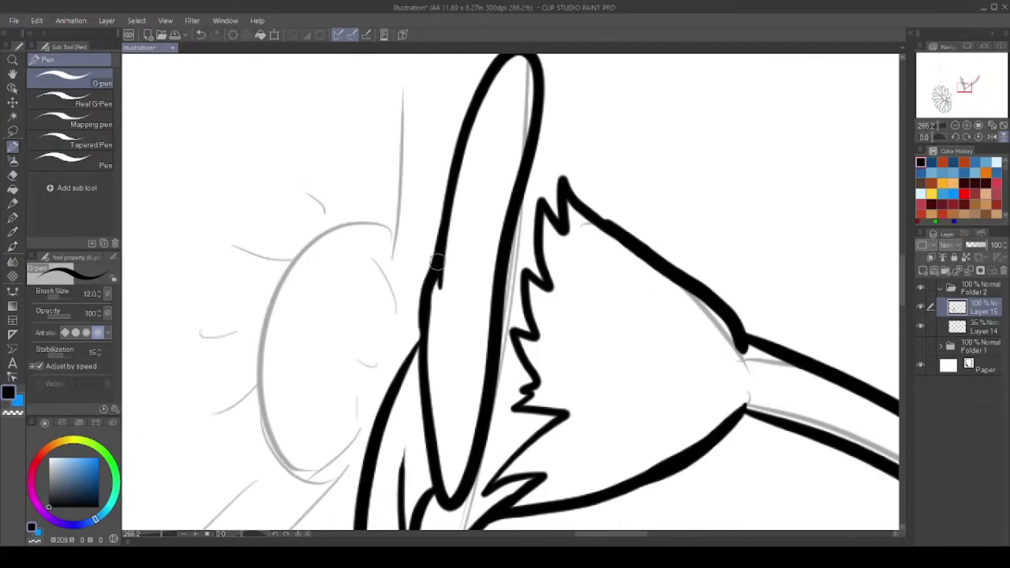
# Ink two slim upright petals behind the front petals of the side-view flower
pyautogui.scroll(-3, 437, 261)
pyautogui.moveTo(483, 295); pyautogui.dragTo(522, 237)
pyautogui.scroll(2, 513, 237)
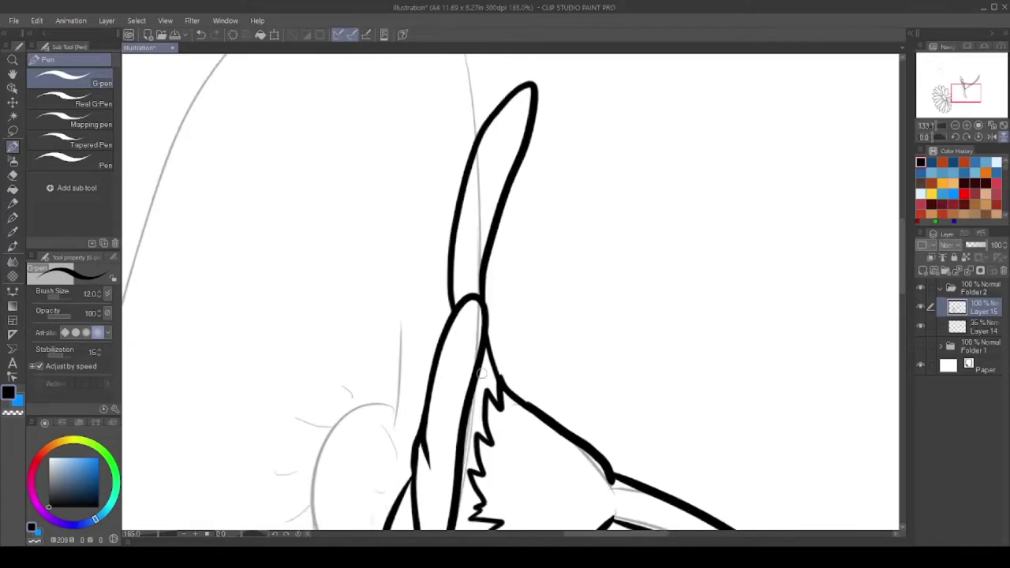
pyautogui.scroll(-1, 473, 331)
pyautogui.moveTo(464, 383)
pyautogui.mouseDown()
pyautogui.moveTo(438, 65)
pyautogui.moveTo(422, 347)
pyautogui.mouseUp()
pyautogui.scroll(2, 420, 329)
pyautogui.scroll(-5, 421, 329)
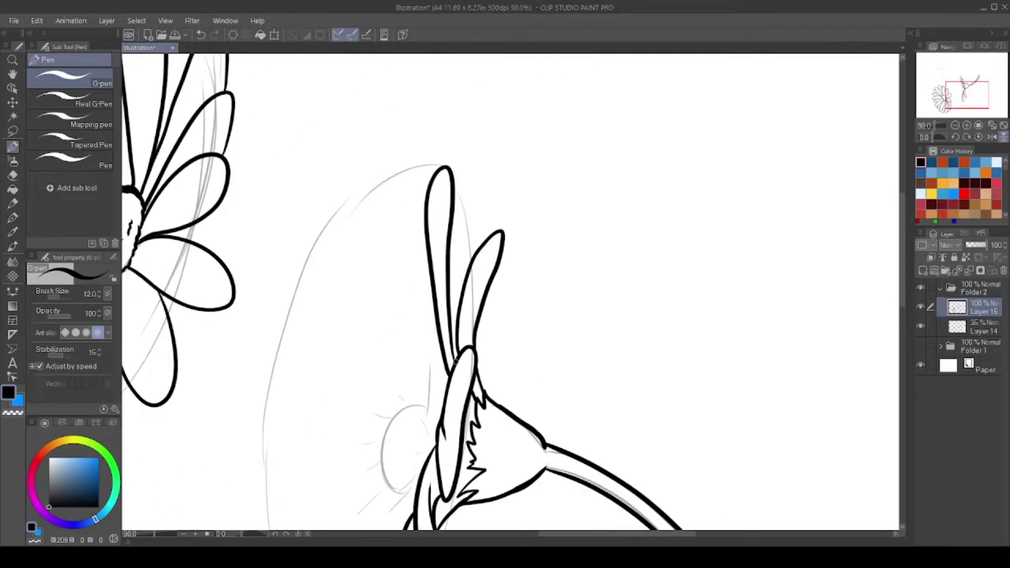
# Draw the side-view flower's bumpy centre beside the front petals and texture it with dots and wavy marks
pyautogui.hotkey('ctrl', '0')
pyautogui.scroll(2, 505, 292)
pyautogui.scroll(6, 620, 287)
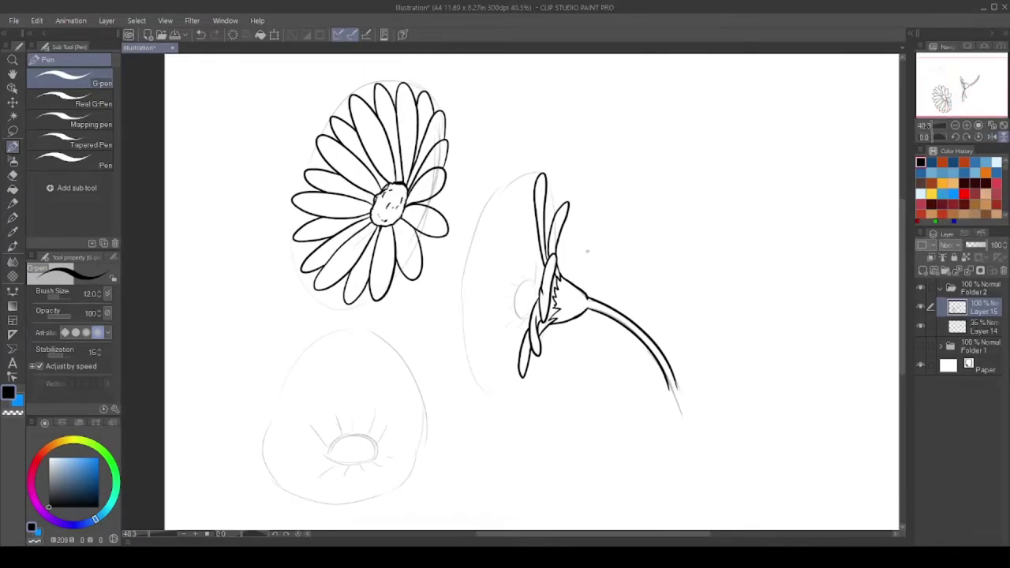
pyautogui.moveTo(472, 393)
pyautogui.mouseDown()
pyautogui.moveTo(544, 416)
pyautogui.moveTo(461, 285)
pyautogui.mouseUp()
pyautogui.scroll(-2, 543, 415)
pyautogui.scroll(1, 442, 348)
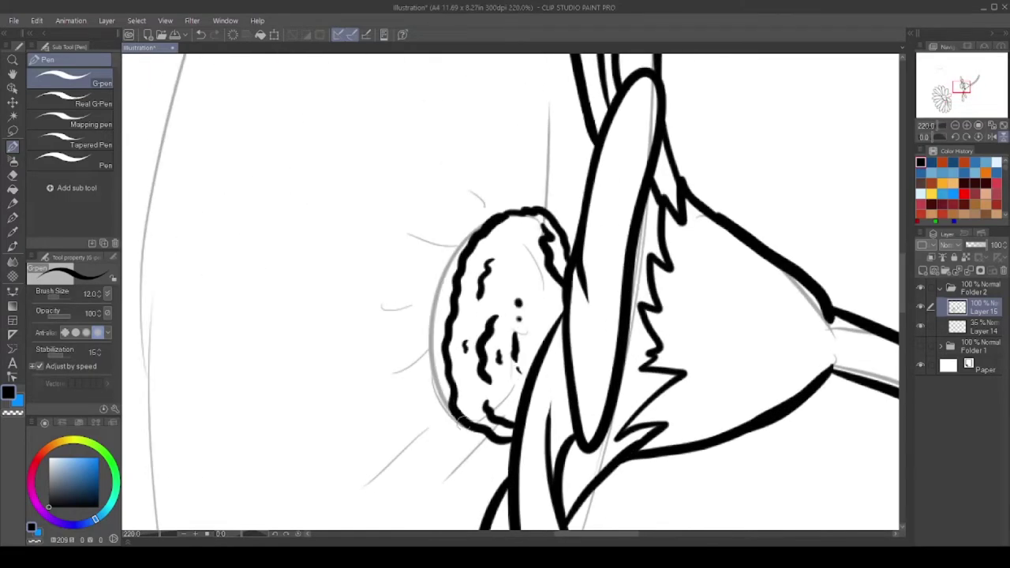
pyautogui.scroll(-3, 466, 422)
pyautogui.scroll(2, 499, 101)
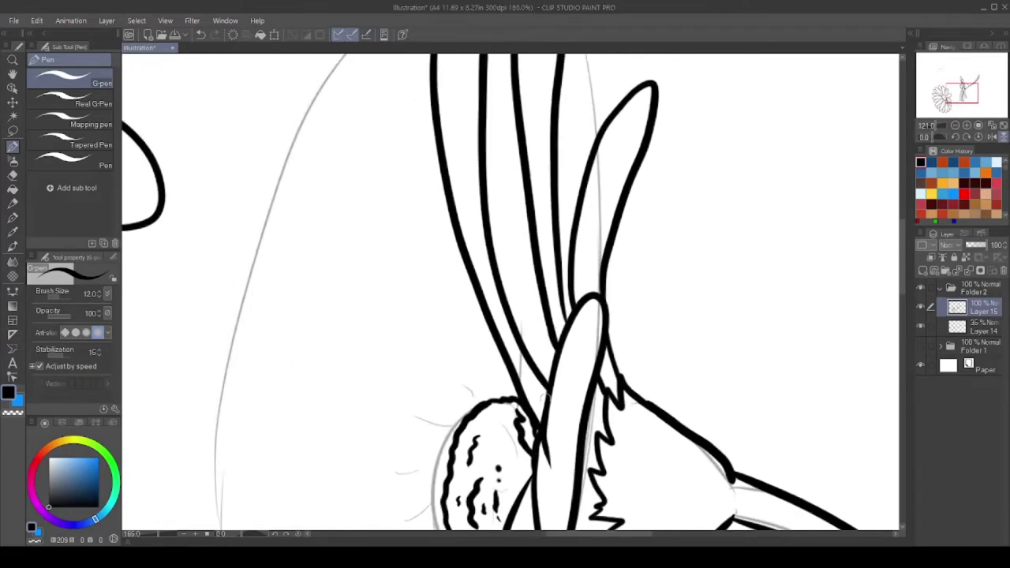
# Check the drawing in a mirrored view, flip Folder 2 and Folder 1 vertically with Transform, and reselect the line art layer
pyautogui.scroll(-3, 473, 197)
pyautogui.press('h')
pyautogui.scroll(-3, 534, 232)
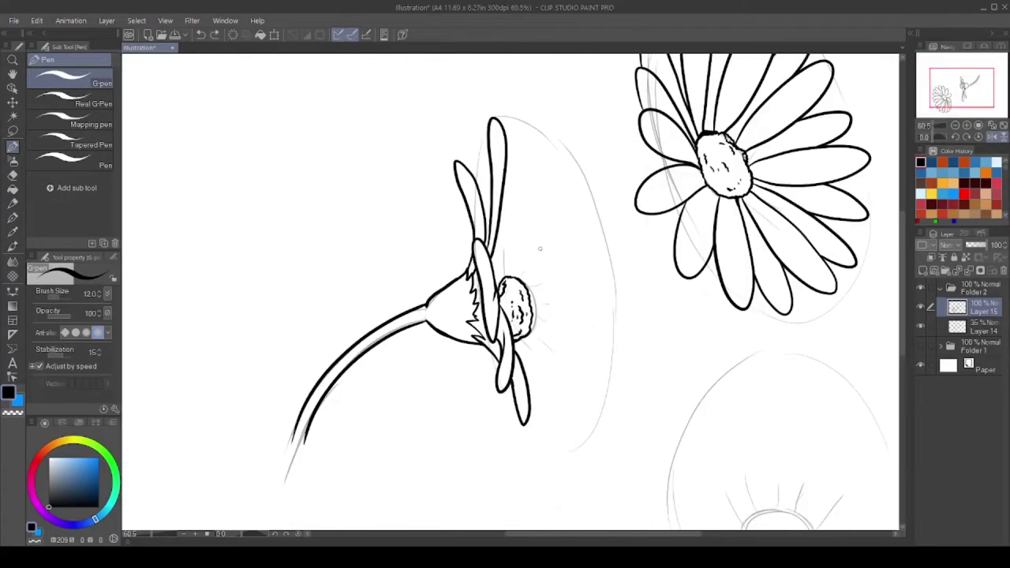
pyautogui.hotkey('ctrl', 't')
pyautogui.click(620, 463)
pyautogui.click(977, 287)
pyautogui.keyDown('shift'); pyautogui.click(977, 346); pyautogui.keyUp('shift')
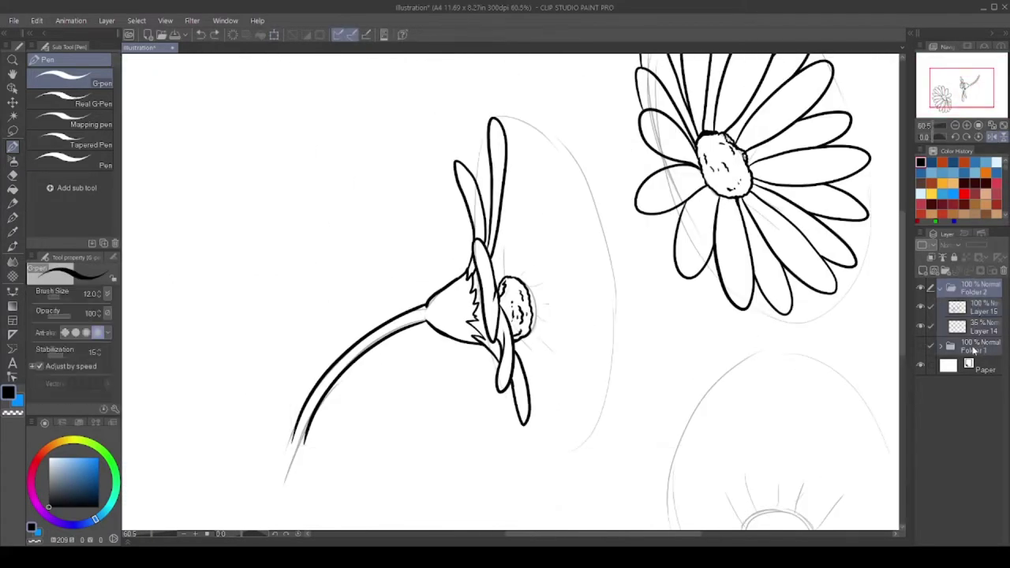
pyautogui.hotkey('ctrl', 't')
pyautogui.press('h')
pyautogui.press('Return')
pyautogui.scroll(-2, 494, 252)
pyautogui.click(979, 307)
# Add a rim above the side-view flower's centre and ink tall curved petals fanning up and left behind it
pyautogui.scroll(3, 426, 355)
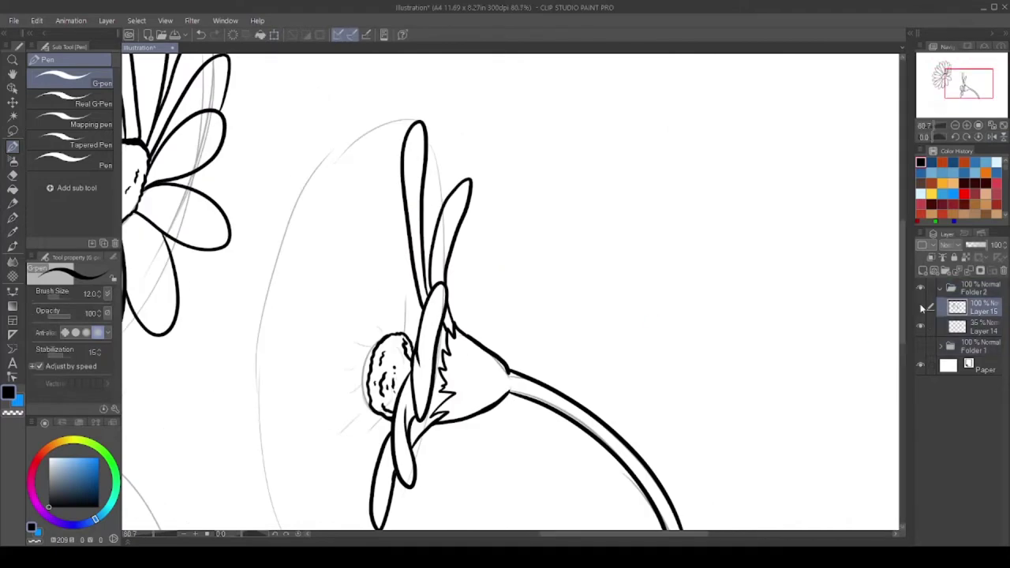
pyautogui.scroll(3, 426, 363)
pyautogui.scroll(-4, 426, 371)
pyautogui.scroll(2, 426, 146)
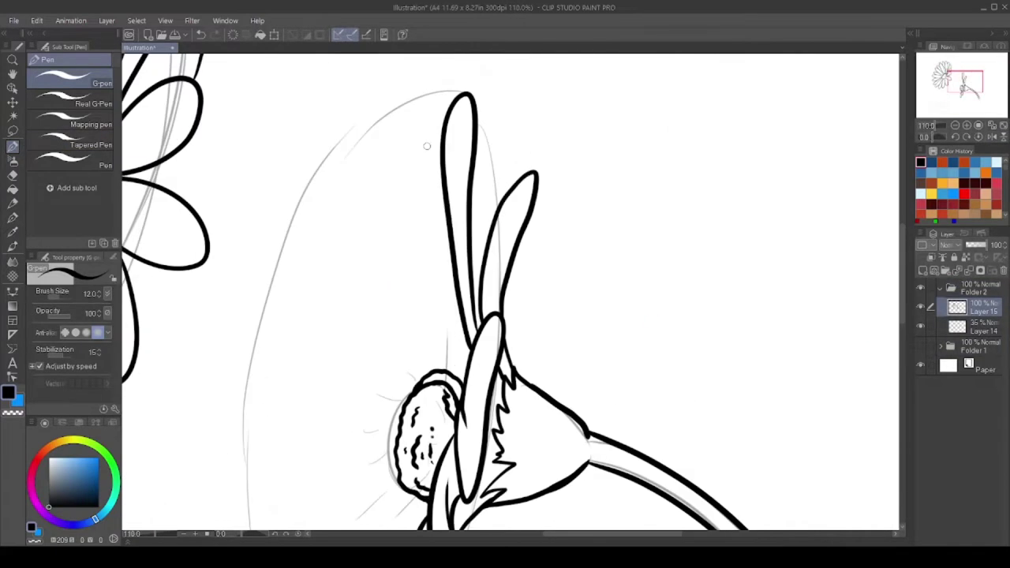
pyautogui.scroll(2, 417, 137)
pyautogui.moveTo(426, 97); pyautogui.dragTo(465, 428)
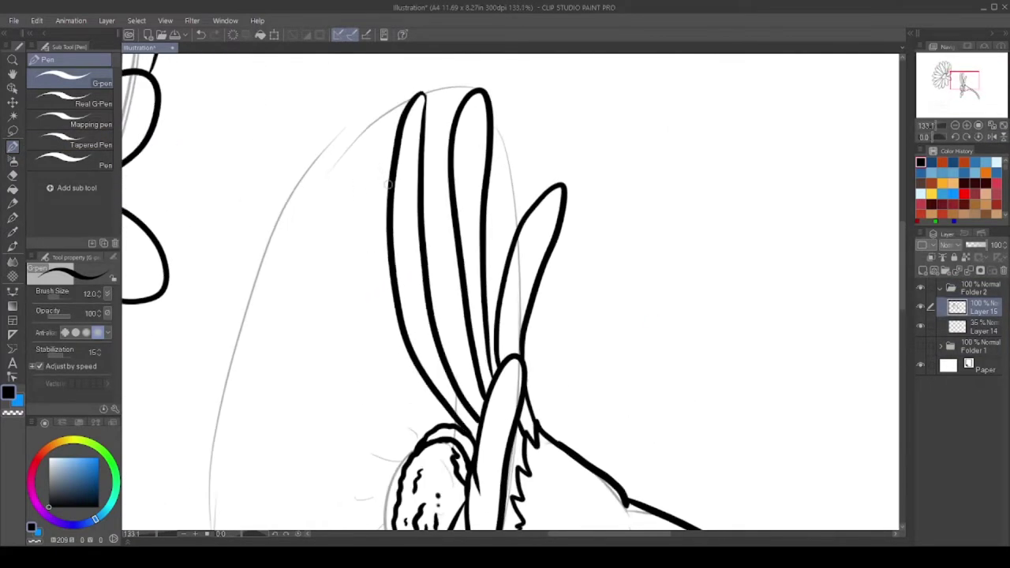
pyautogui.moveTo(270, 234); pyautogui.dragTo(407, 438)
pyautogui.scroll(2, 407, 438)
pyautogui.scroll(-3, 426, 355)
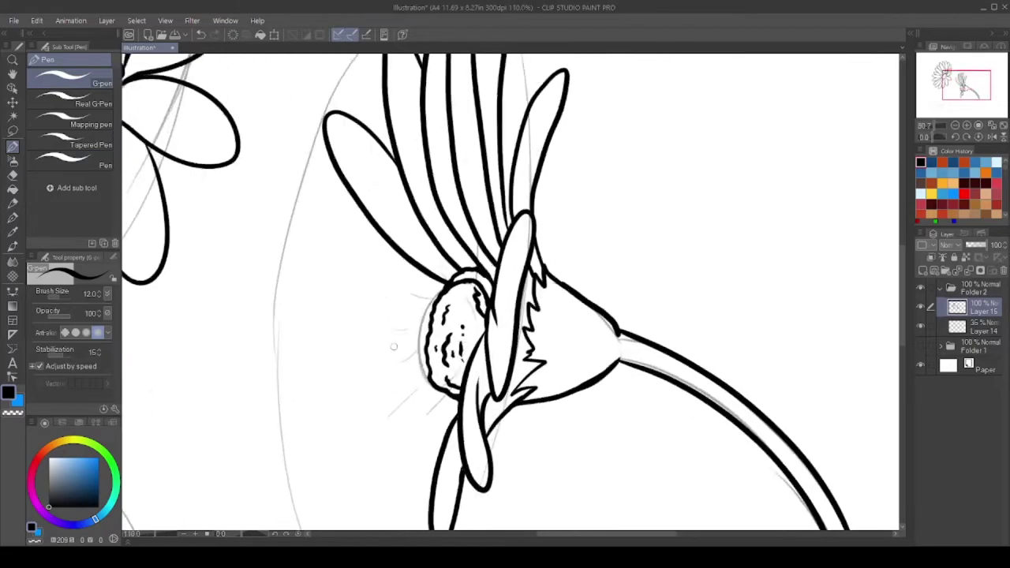
# Ink a broad left petal and long downward petals around the side-view flower's centre
pyautogui.scroll(3, 442, 339)
pyautogui.moveTo(433, 325); pyautogui.dragTo(406, 380)
pyautogui.moveTo(439, 300)
pyautogui.mouseDown()
pyautogui.moveTo(418, 264)
pyautogui.moveTo(369, 477)
pyautogui.mouseUp()
pyautogui.scroll(2, 426, 300)
pyautogui.scroll(-4, 383, 372)
pyautogui.scroll(3, 452, 274)
pyautogui.scroll(2, 371, 473)
pyautogui.moveTo(450, 330); pyautogui.dragTo(400, 503)
pyautogui.scroll(-1, 401, 504)
pyautogui.scroll(1, 442, 316)
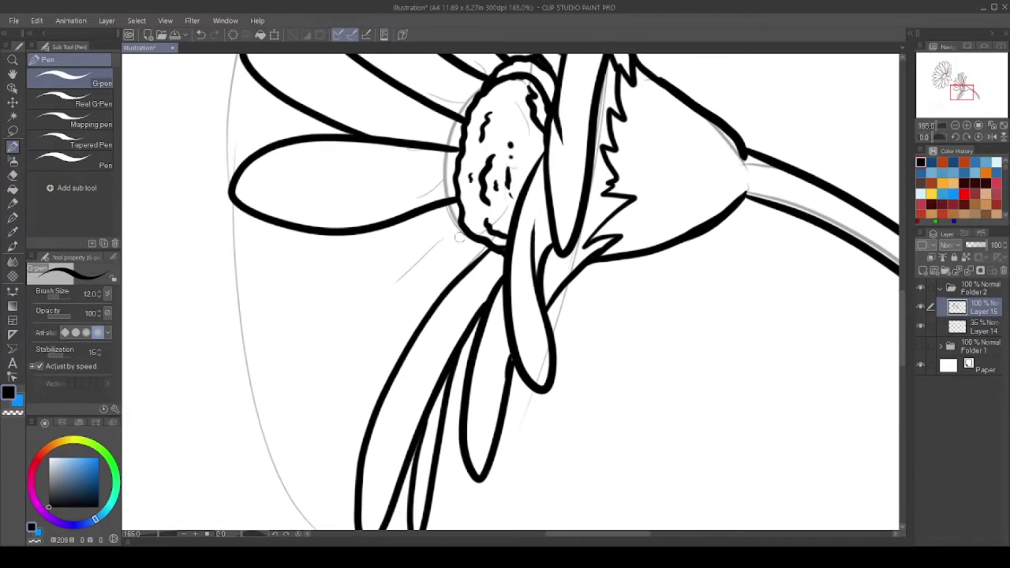
# Undo the last petal stroke and ink the remaining overlapping petals at the side-view flower's lower left
pyautogui.hotkey('ctrl', 'z')
pyautogui.moveTo(467, 232)
pyautogui.mouseDown()
pyautogui.moveTo(254, 478)
pyautogui.moveTo(315, 504)
pyautogui.mouseUp()
pyautogui.moveTo(451, 214); pyautogui.dragTo(249, 371)
pyautogui.moveTo(382, 312); pyautogui.dragTo(260, 372)
pyautogui.scroll(-5, 261, 373)
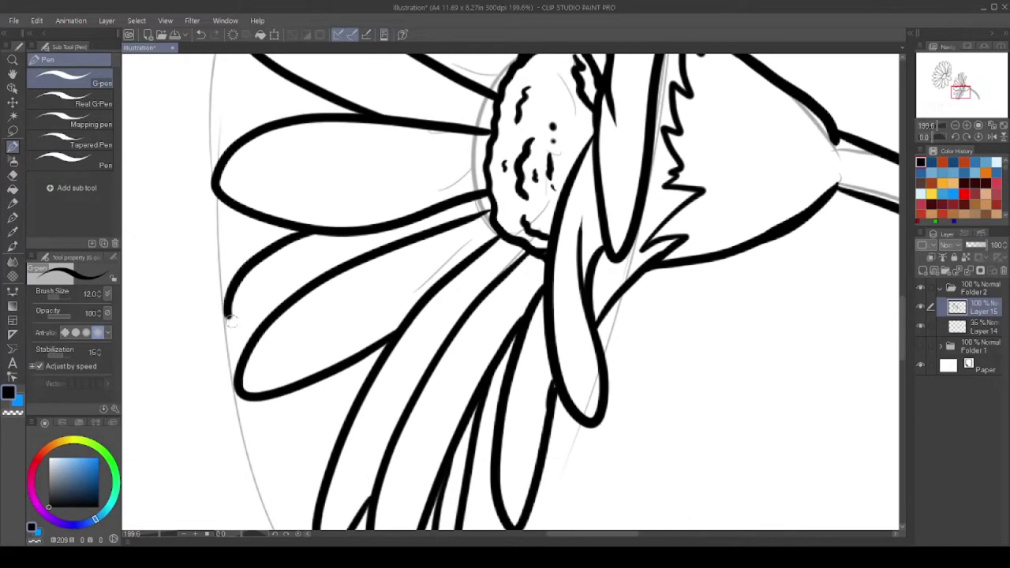
pyautogui.scroll(2, 308, 420)
# Ink the third flower's folded front petal and the overlapping petals along its lower and left sides
pyautogui.scroll(1, 303, 422)
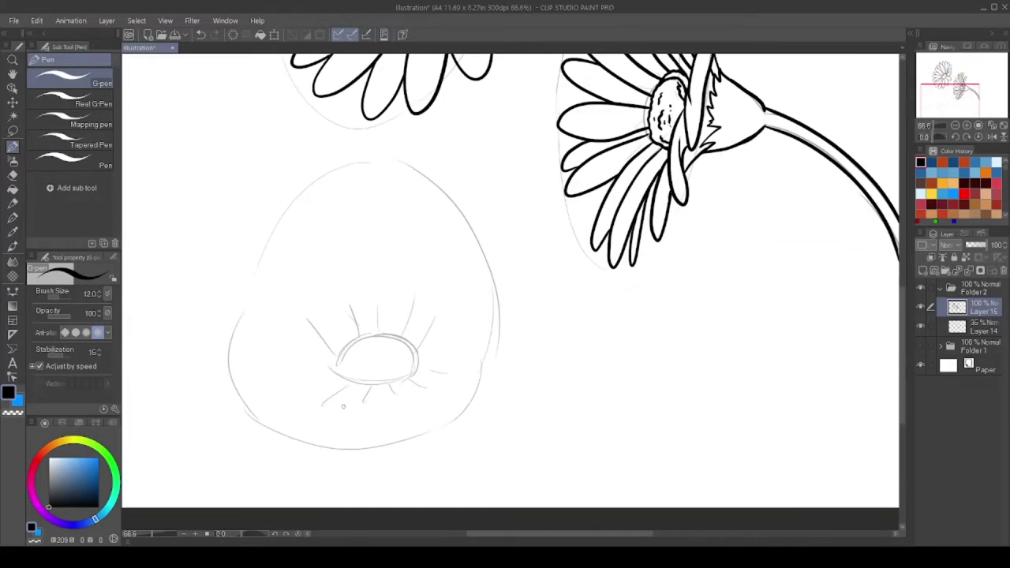
pyautogui.scroll(-1, 324, 422)
pyautogui.scroll(4, 323, 422)
pyautogui.scroll(-1, 323, 422)
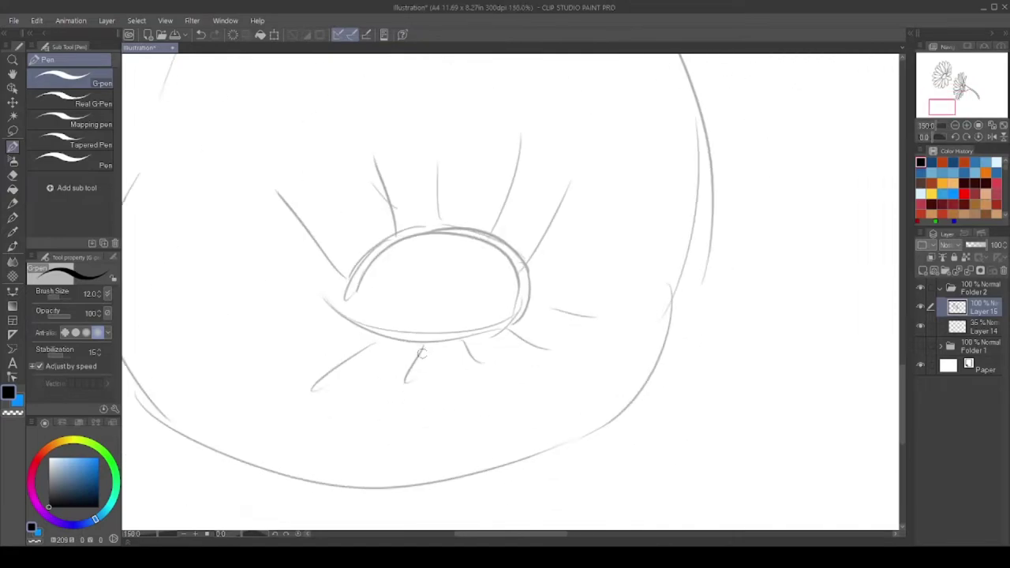
pyautogui.moveTo(442, 345)
pyautogui.mouseDown()
pyautogui.moveTo(432, 357)
pyautogui.moveTo(346, 322)
pyautogui.mouseUp()
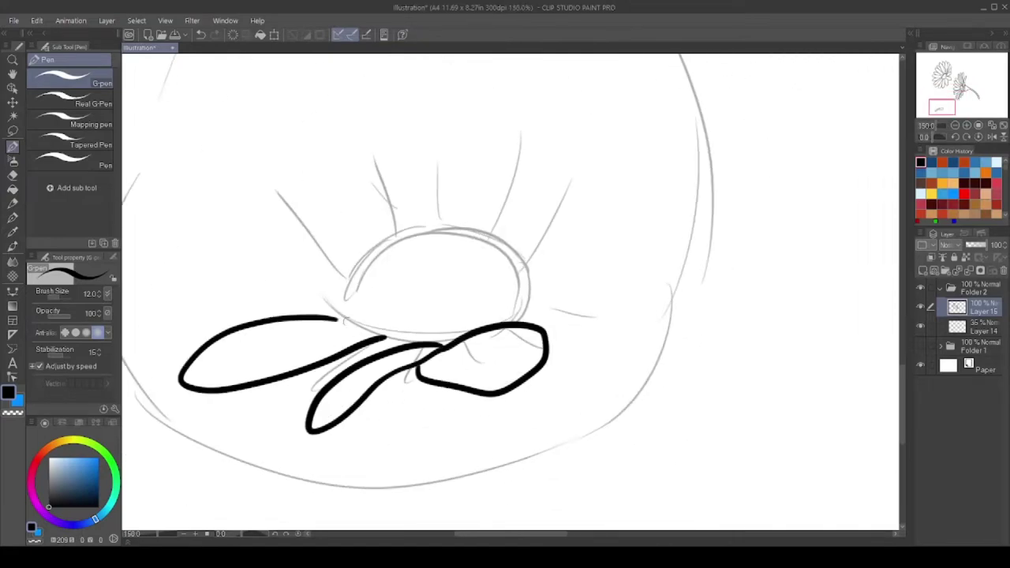
pyautogui.moveTo(326, 442)
pyautogui.mouseDown()
pyautogui.moveTo(300, 453)
pyautogui.moveTo(456, 520)
pyautogui.mouseUp()
pyautogui.moveTo(466, 371); pyautogui.dragTo(379, 391)
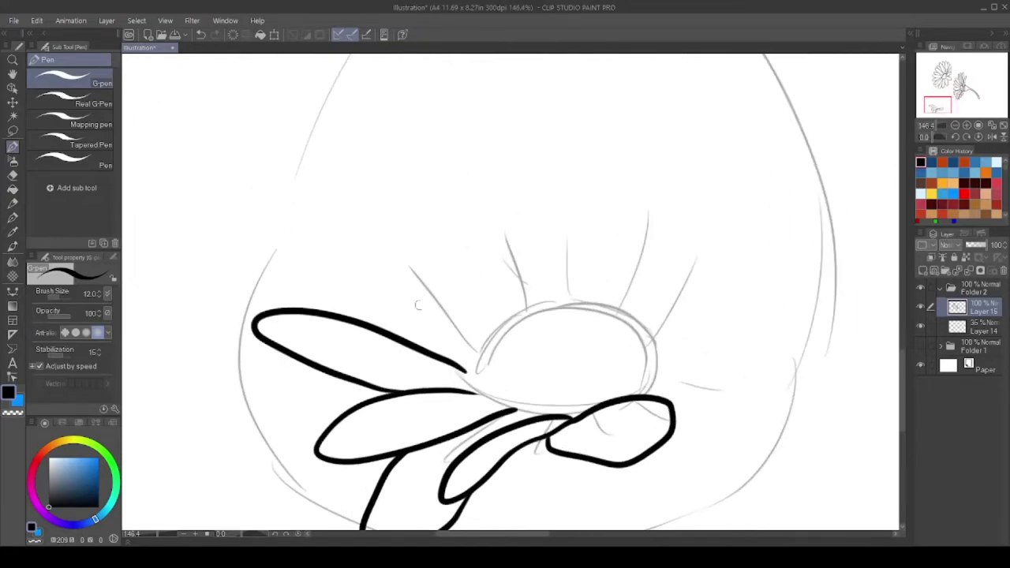
# Outline the third flower's flattened centre with a bumpy line and add dots and wavy texture marks inside
pyautogui.scroll(2, 440, 329)
pyautogui.moveTo(668, 413); pyautogui.dragTo(396, 395)
pyautogui.scroll(1, 404, 343)
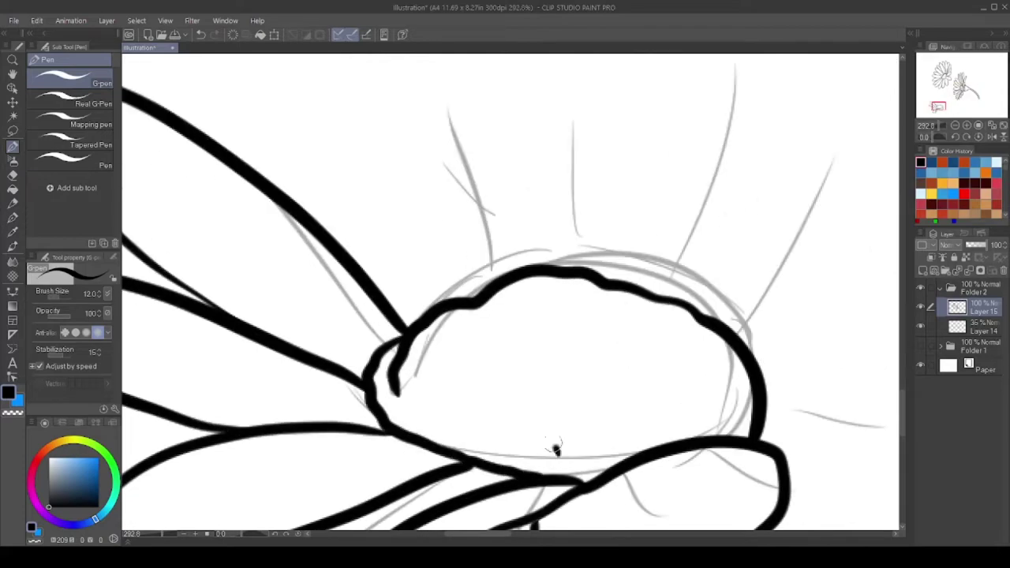
pyautogui.scroll(-3, 619, 338)
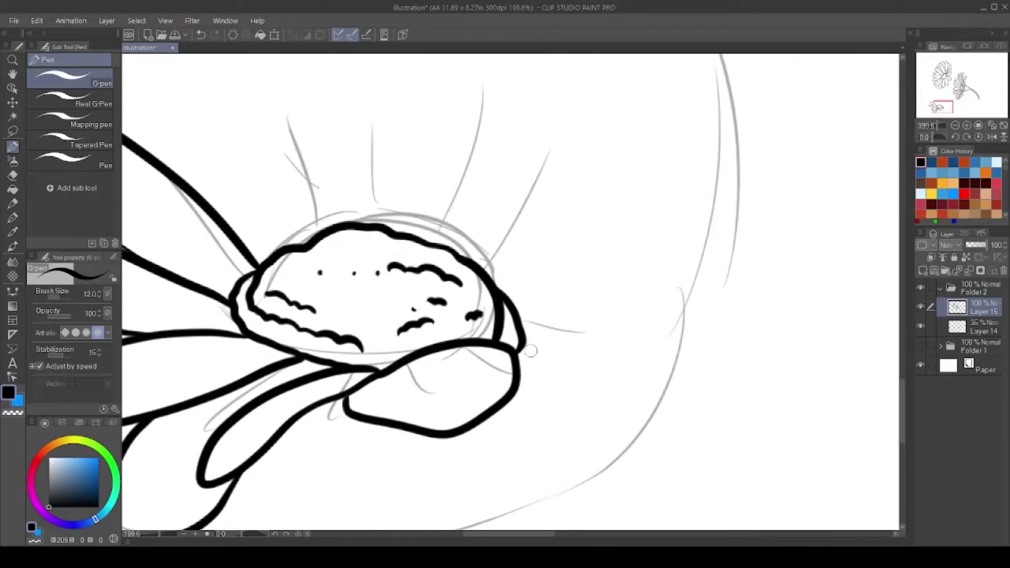
# Ink the third flower's right-hand petals and tall upper petals, undoing and redrawing the upper-right one
pyautogui.scroll(1, 620, 338)
pyautogui.scroll(-2, 620, 337)
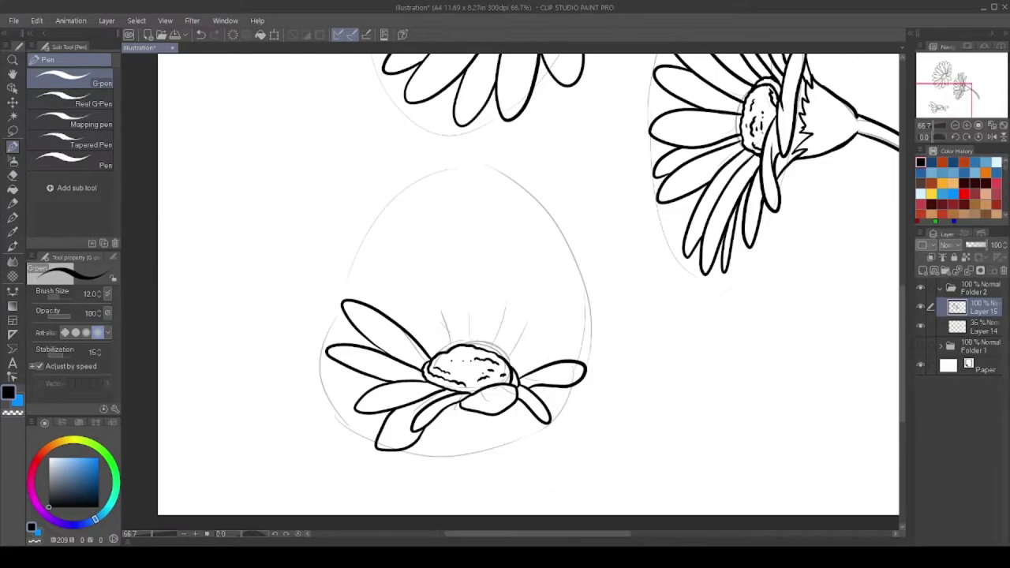
pyautogui.scroll(2, 431, 297)
pyautogui.moveTo(481, 406)
pyautogui.mouseDown()
pyautogui.moveTo(523, 402)
pyautogui.moveTo(478, 377)
pyautogui.moveTo(552, 130)
pyautogui.mouseUp()
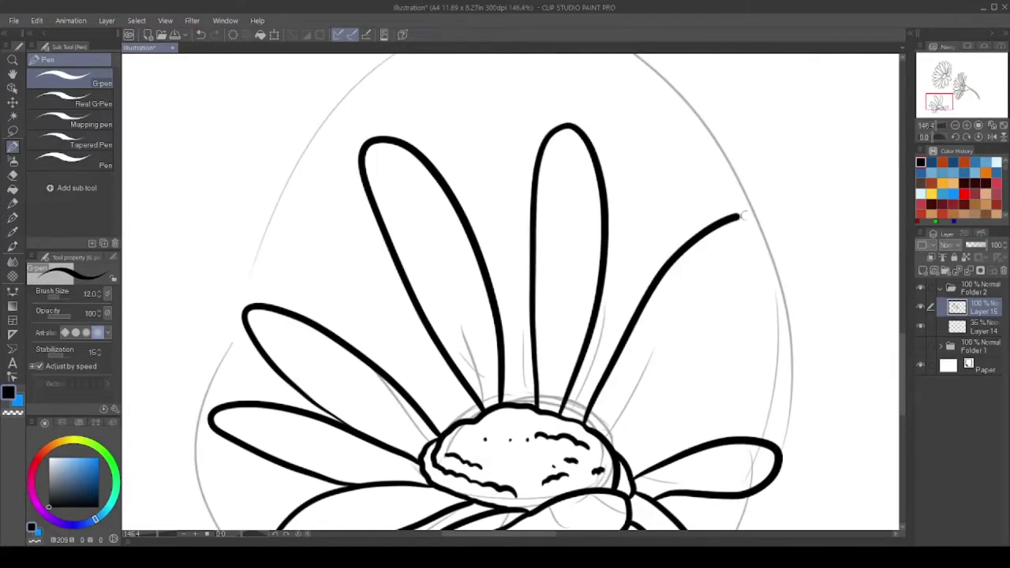
pyautogui.moveTo(745, 215); pyautogui.dragTo(614, 439)
pyautogui.hotkey('ctrl', 'z')
pyautogui.scroll(1, 710, 356)
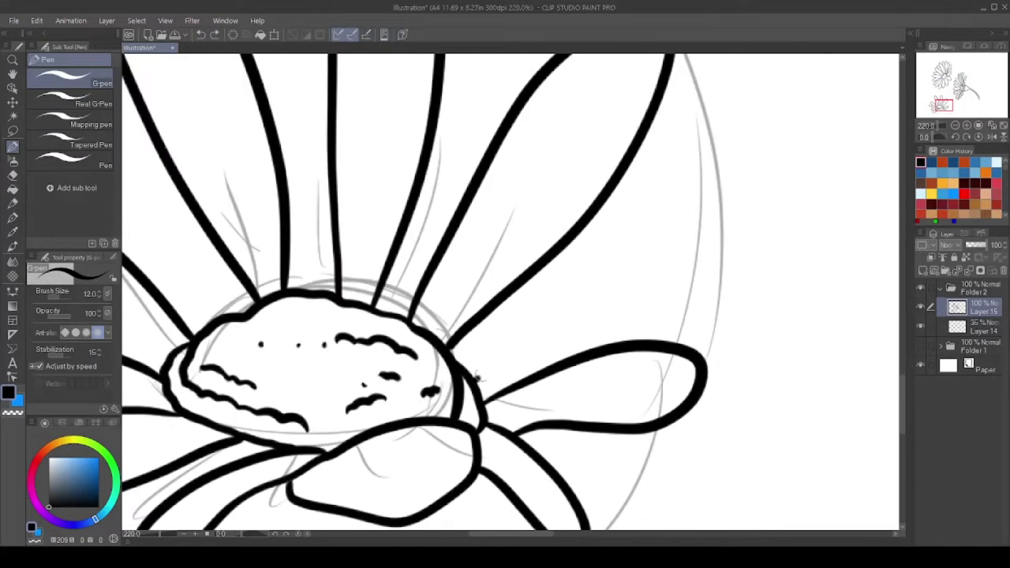
# Ink the outlines of the third flower's remaining petals along its right side, filling the gaps beside the centre
pyautogui.moveTo(474, 371); pyautogui.dragTo(482, 395)
pyautogui.moveTo(687, 294)
pyautogui.mouseDown()
pyautogui.moveTo(726, 263)
pyautogui.moveTo(458, 341)
pyautogui.mouseUp()
pyautogui.moveTo(666, 212); pyautogui.dragTo(714, 104)
pyautogui.moveTo(561, 62); pyautogui.dragTo(458, 207)
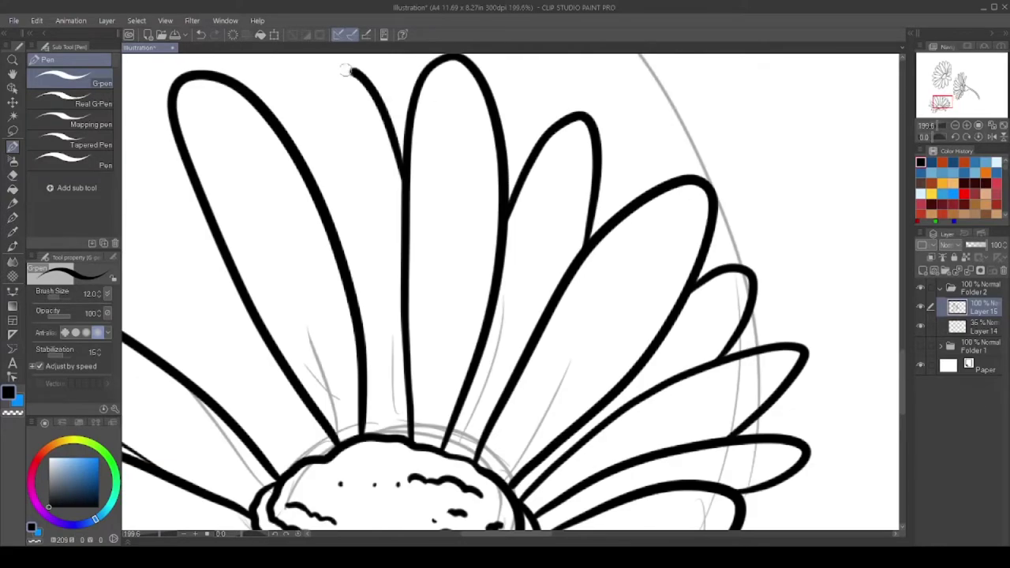
# Ink the petals showing between the third flower's upper and left petals, and hide the faded guide layer
pyautogui.moveTo(895, 407); pyautogui.dragTo(813, 527)
pyautogui.moveTo(233, 207); pyautogui.dragTo(286, 164)
pyautogui.moveTo(167, 277)
pyautogui.mouseDown()
pyautogui.moveTo(398, 404)
pyautogui.moveTo(474, 237)
pyautogui.moveTo(552, 355)
pyautogui.mouseUp()
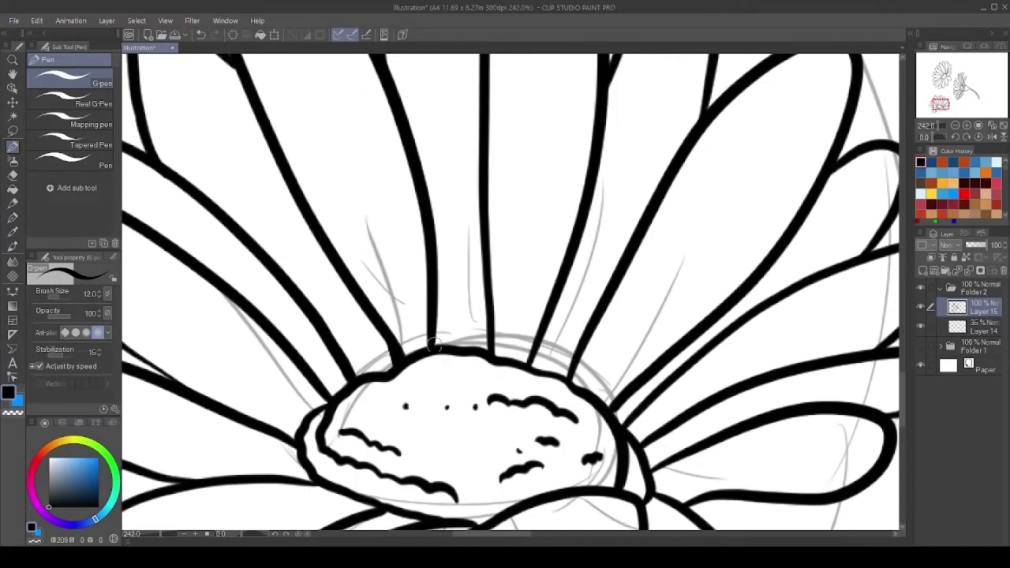
pyautogui.scroll(-5, 513, 316)
pyautogui.scroll(-2, 651, 138)
pyautogui.scroll(-1, 652, 156)
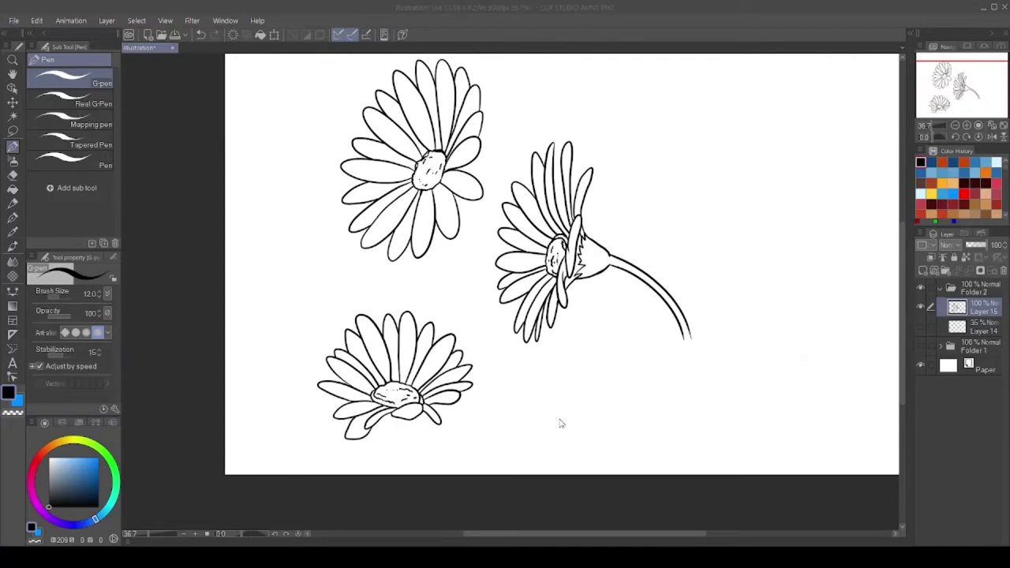
# Add a layer beneath the line art and fill all the side-view flower's petals with pink, using other layers as the fill reference
pyautogui.scroll(1, 904, 86)
pyautogui.click(924, 270)
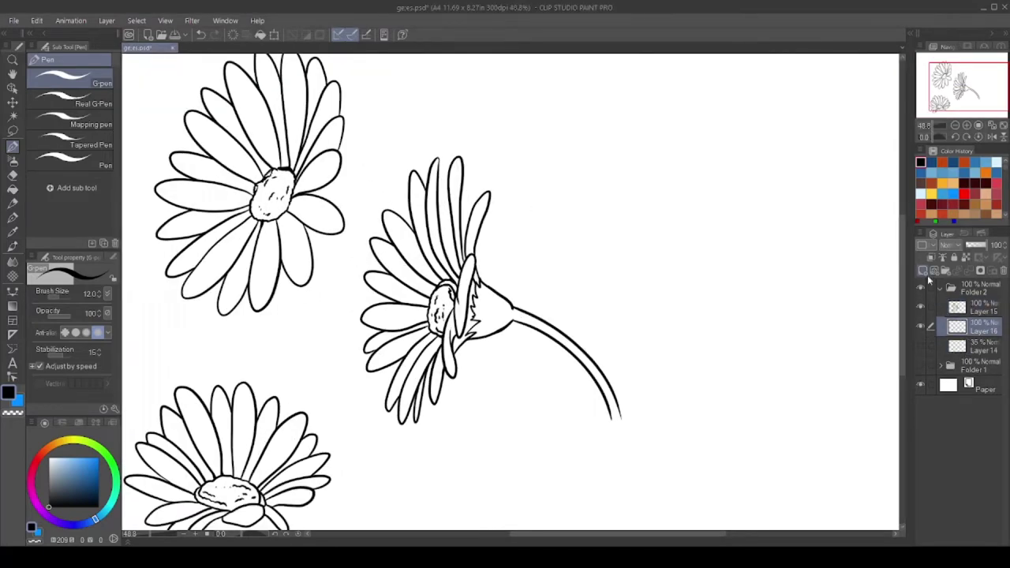
pyautogui.click(12, 190)
pyautogui.scroll(3, 442, 308)
pyautogui.click(384, 339)
pyautogui.click(451, 248)
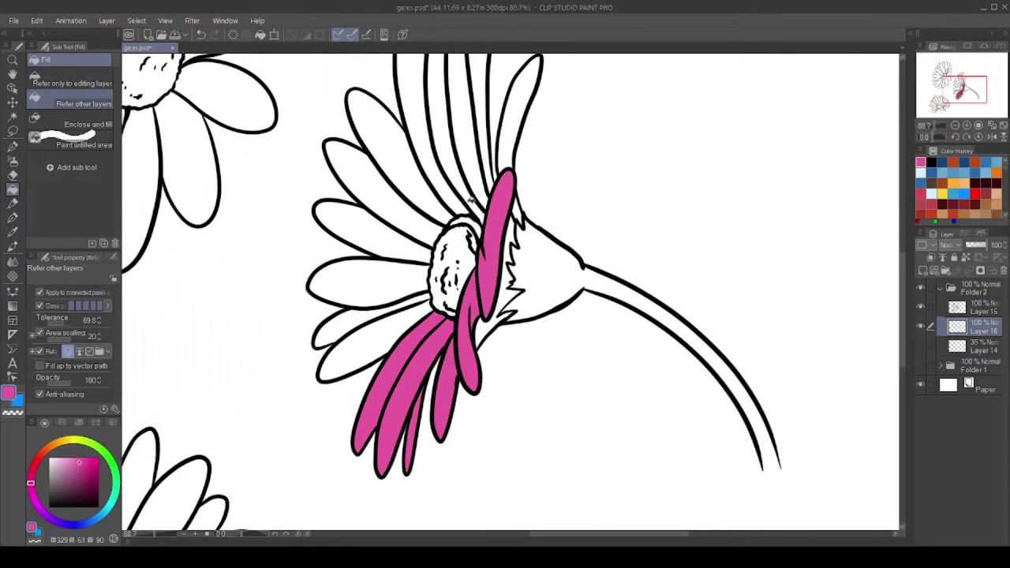
pyautogui.click(405, 90)
pyautogui.click(339, 182)
pyautogui.click(472, 221)
pyautogui.scroll(1, 505, 314)
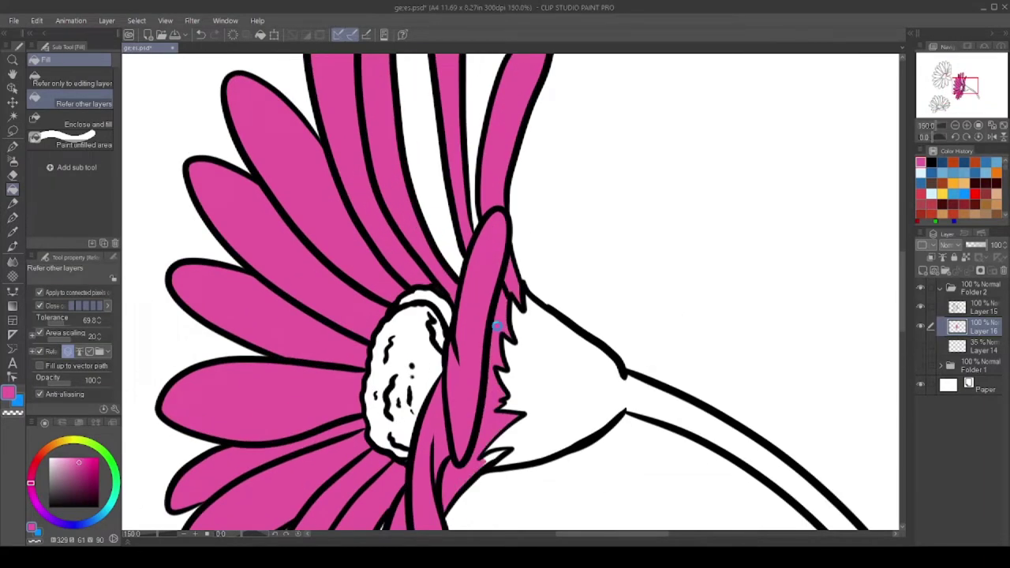
pyautogui.scroll(1, 497, 325)
# Fill the side-view flower's calyx and stem with bright green on a new layer above the pink petals
pyautogui.click(12, 146)
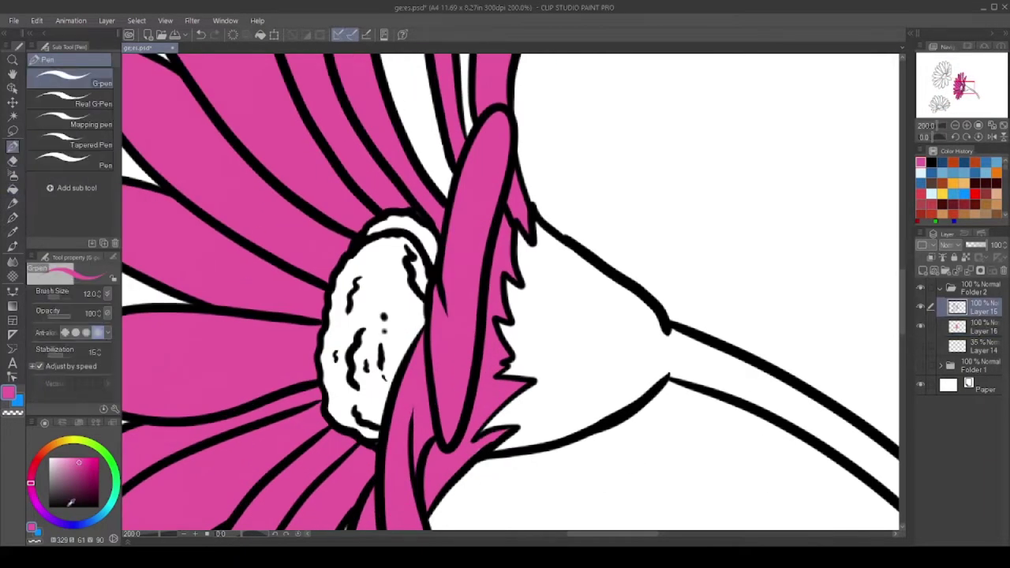
pyautogui.hotkey('ctrl', 'shift', 'n')
pyautogui.scroll(-3, 402, 277)
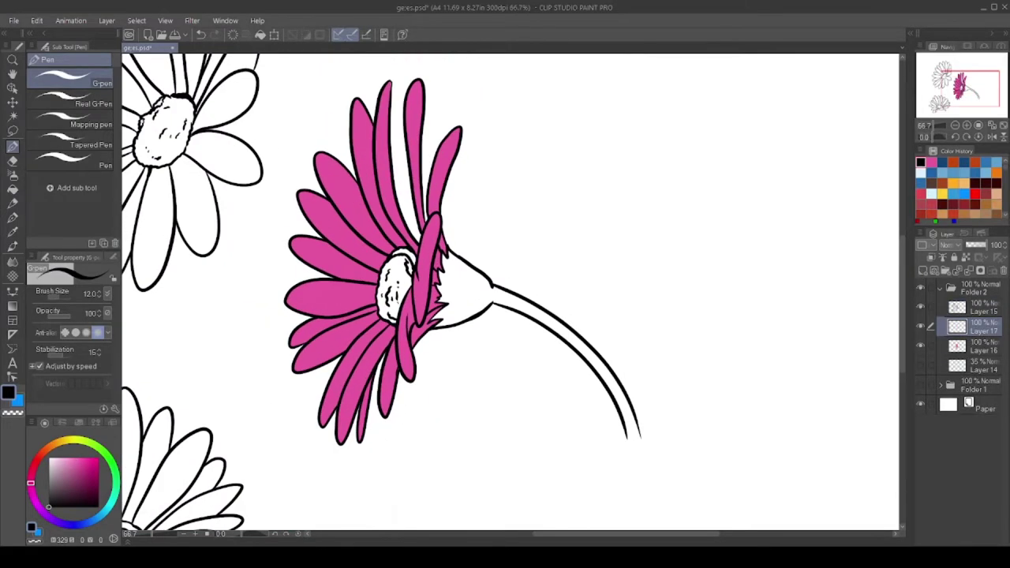
pyautogui.scroll(2, 632, 418)
pyautogui.press('g')
pyautogui.click(636, 430)
pyautogui.scroll(-2, 631, 418)
pyautogui.click(552, 326)
pyautogui.click(470, 296)
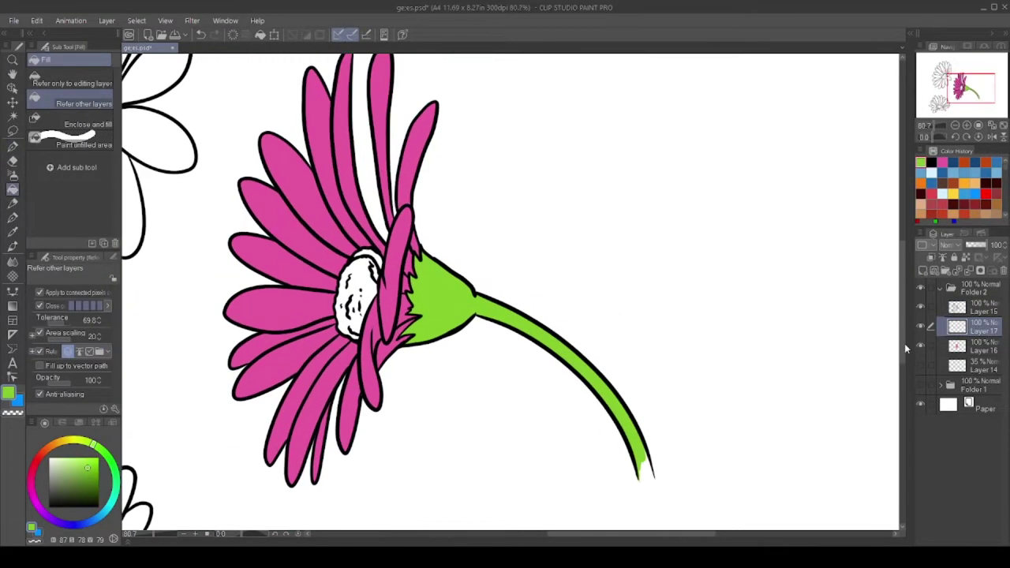
# Fill the side-view flower's centre with dark maroon on its own layer and touch up the unfilled specks
pyautogui.click(357, 294)
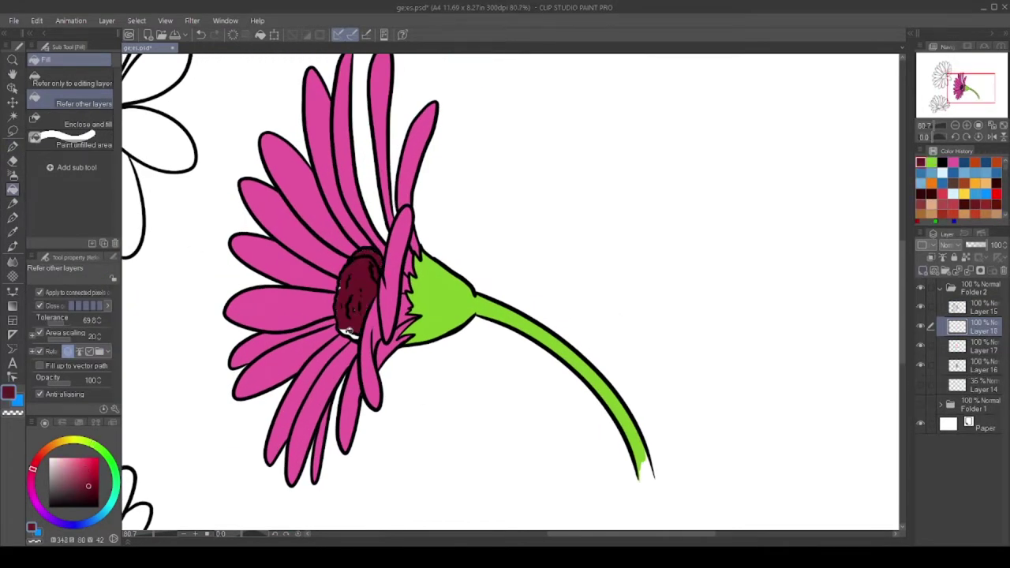
pyautogui.press('p')
pyautogui.scroll(1, 363, 300)
pyautogui.scroll(-2, 363, 300)
# Add a clipped Multiply layer above the petal colour and softly airbrush pink shading around the flower's centre
pyautogui.click(979, 366)
pyautogui.hotkey('ctrl', 'shift', 'n')
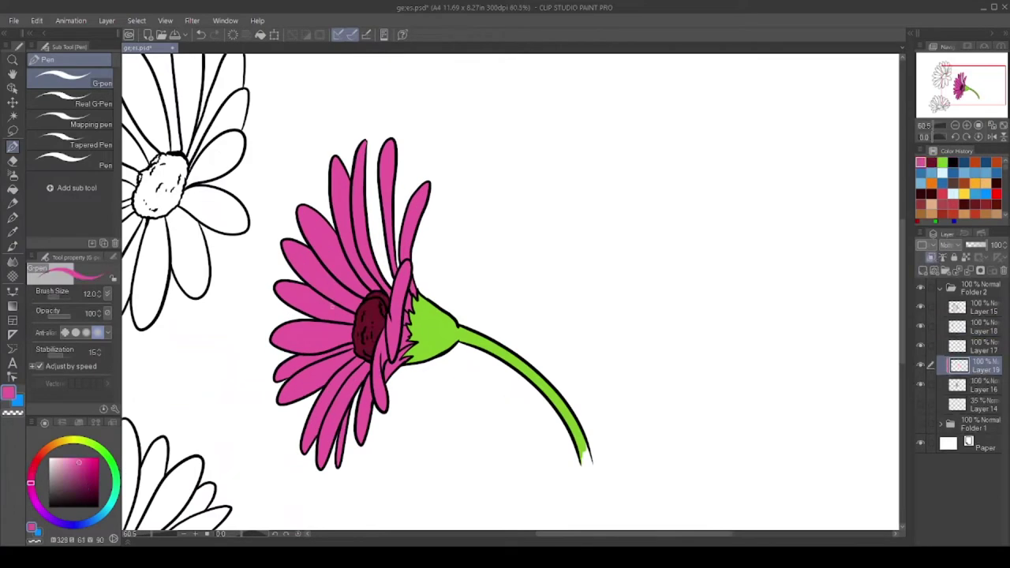
pyautogui.press('b')
pyautogui.scroll(1, 343, 332)
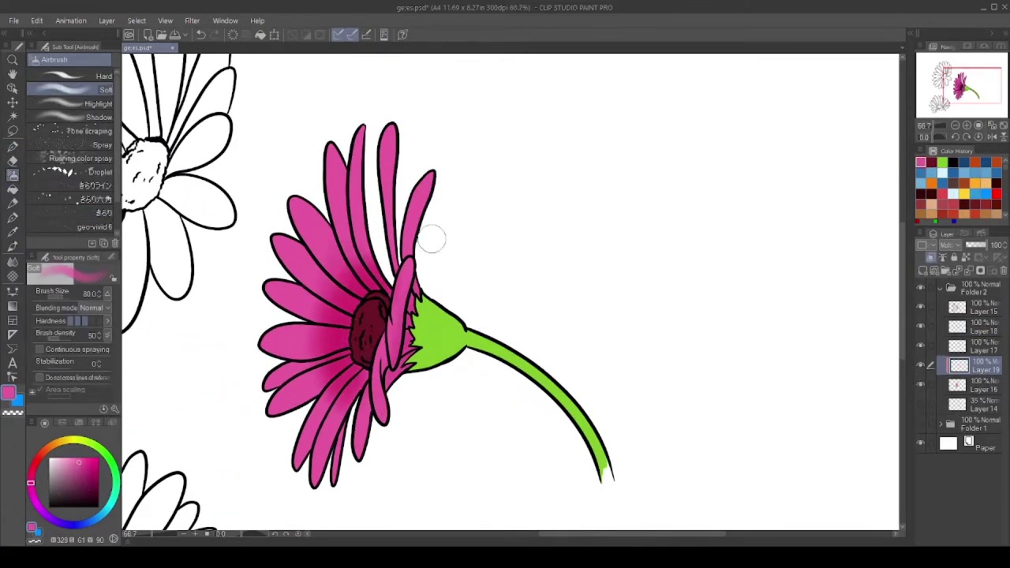
# Add another clipped Multiply layer and paint hard-edged shadows on the lower petals and behind the folded petals with the G-pen
pyautogui.click(932, 265)
pyautogui.click(13, 147)
pyautogui.scroll(5, 361, 312)
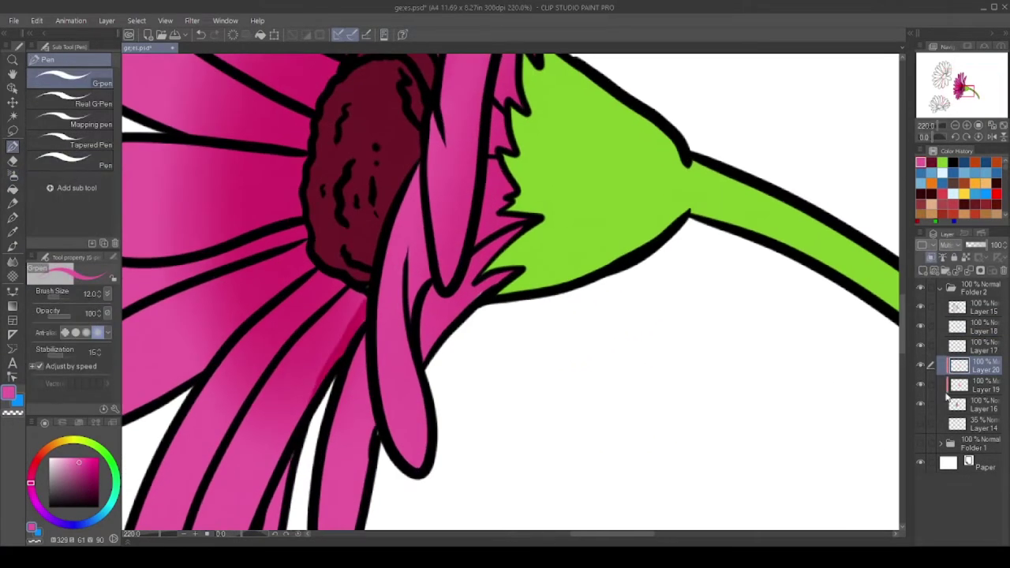
pyautogui.scroll(-1, 261, 314)
pyautogui.scroll(-2, 306, 292)
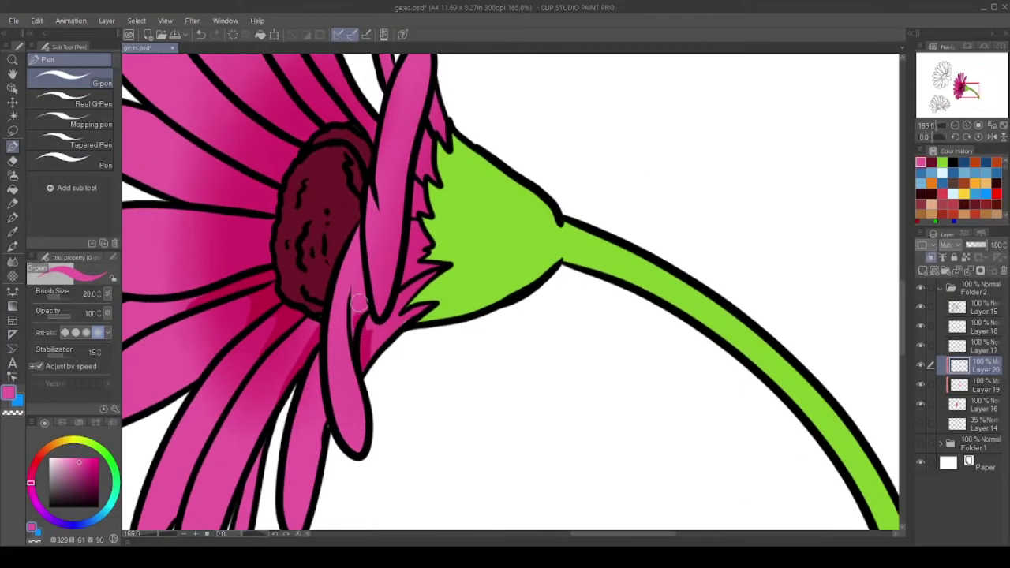
# Extend the hard-edged petal shadows to the upper-right petal, around the top of the centre and along the left petals' edges
pyautogui.scroll(-4, 405, 265)
pyautogui.scroll(5, 350, 293)
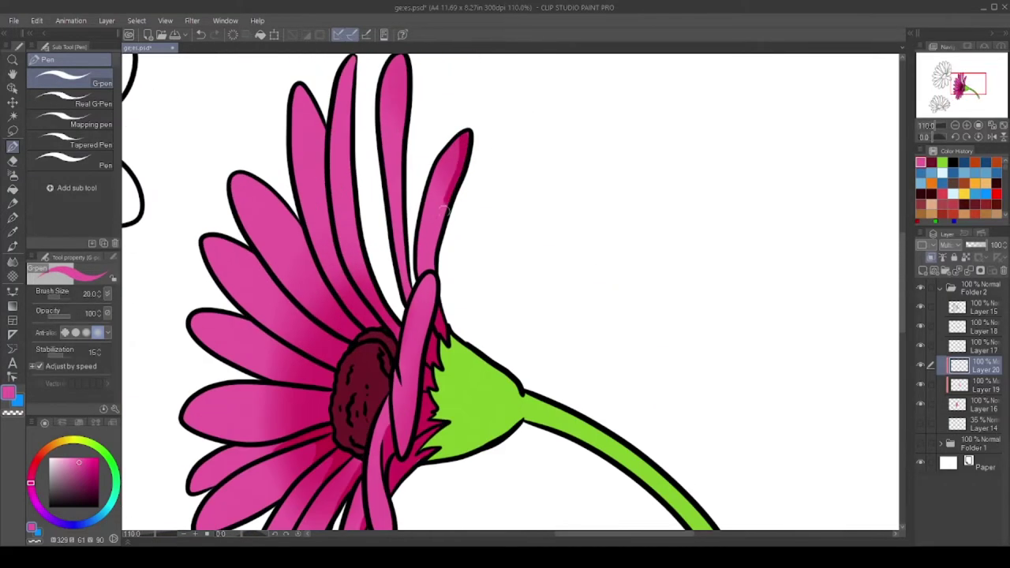
pyautogui.scroll(2, 337, 286)
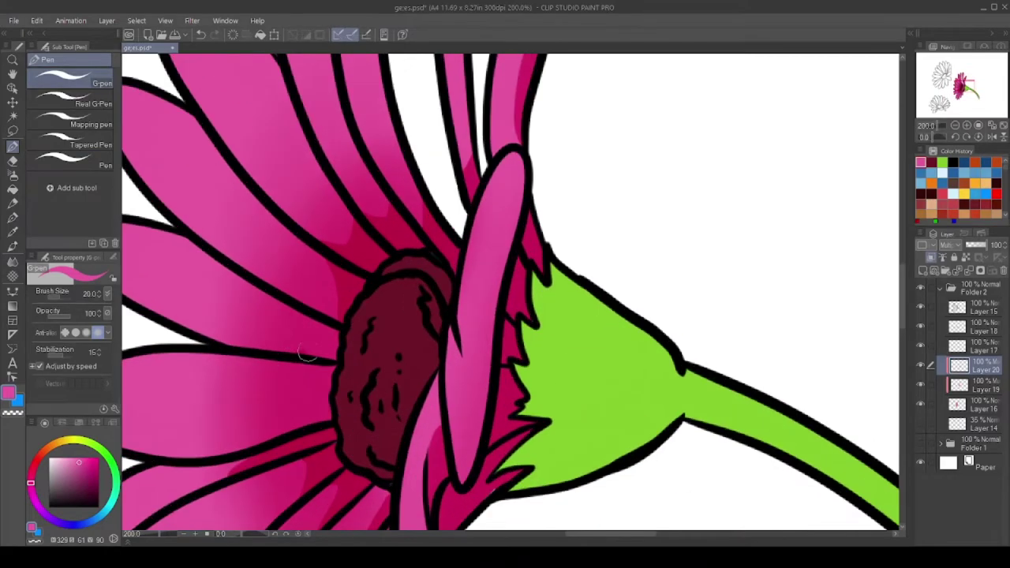
pyautogui.scroll(-8, 363, 457)
pyautogui.scroll(5, 363, 457)
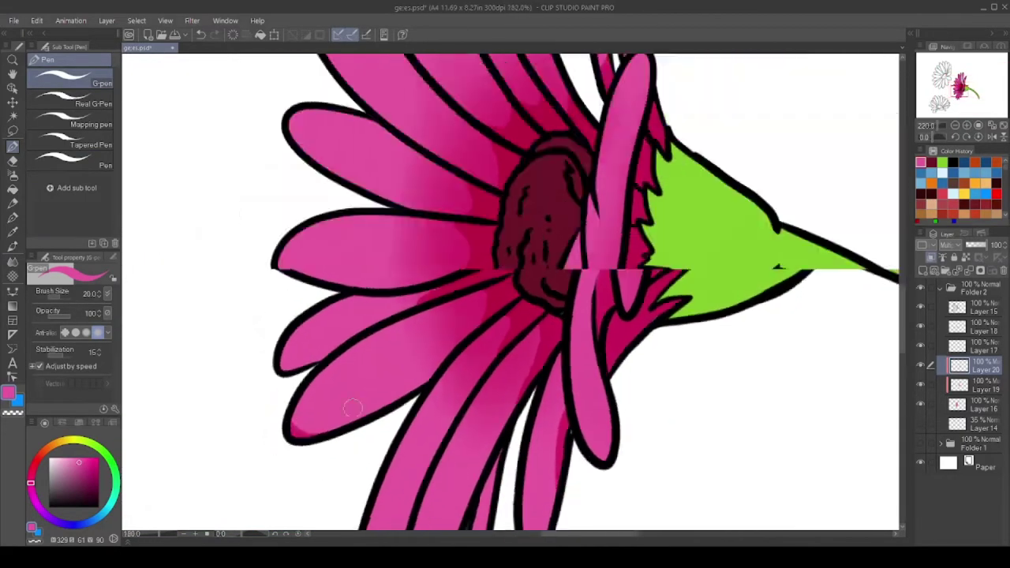
# Add a clipped layer and paint light pink highlights along the petal tips and the folded front petals, brush size 20
pyautogui.scroll(-4, 363, 456)
pyautogui.scroll(4, 600, 167)
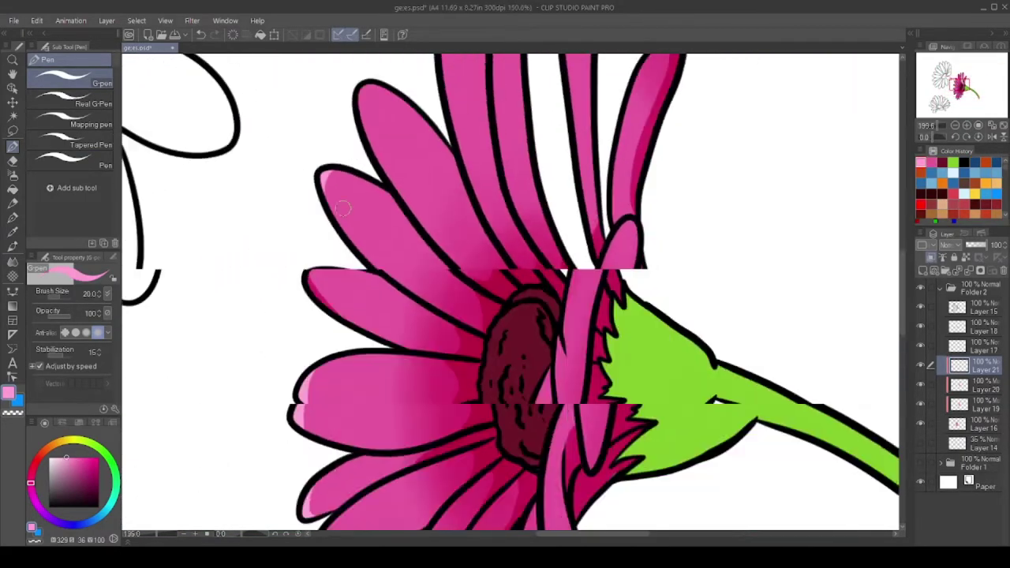
pyautogui.scroll(-4, 600, 167)
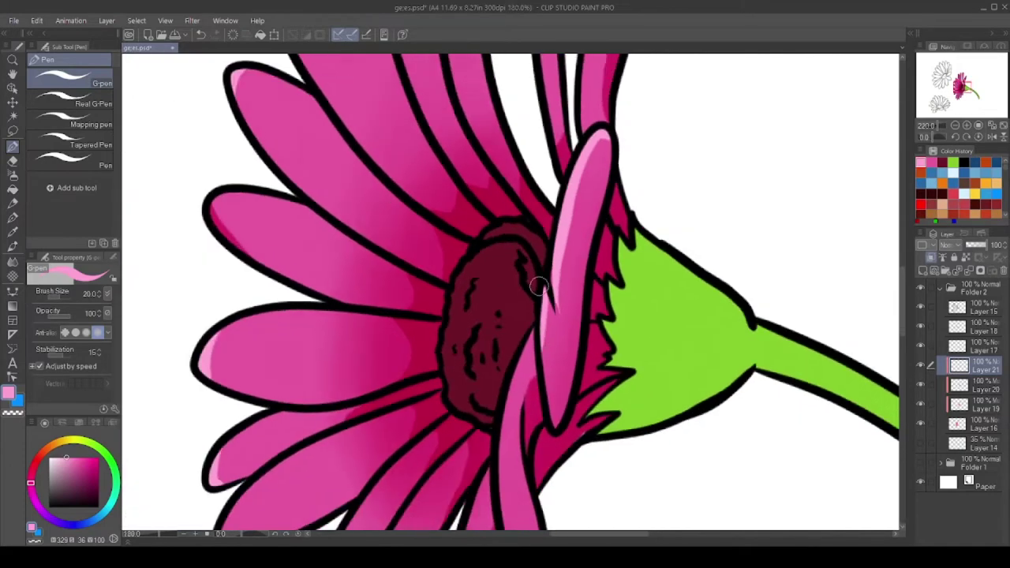
pyautogui.scroll(3, 533, 262)
pyautogui.scroll(-4, 534, 264)
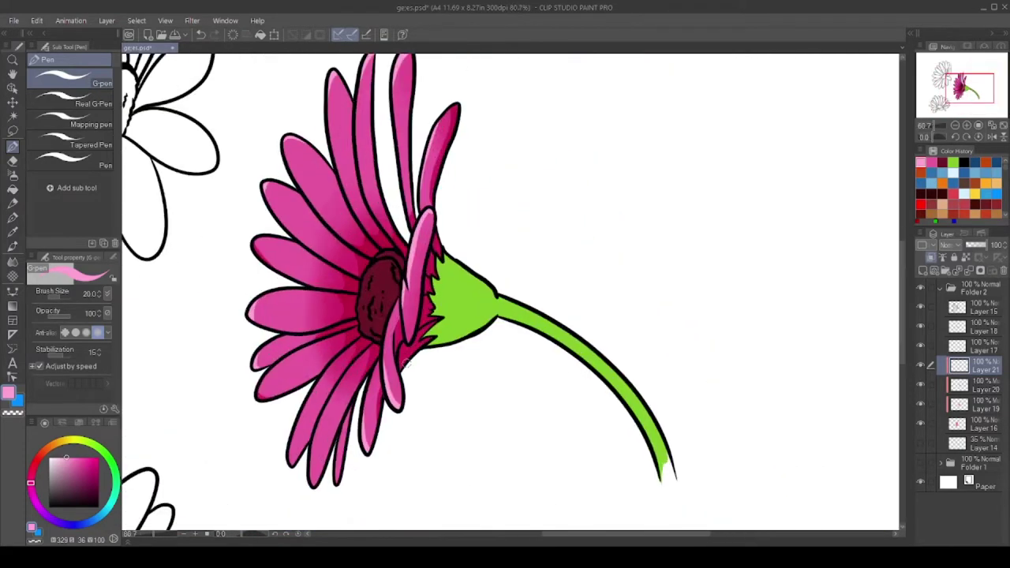
# Add a clipped Multiply layer over the green and airbrush soft shading onto the calyx and stem
pyautogui.click(922, 272)
pyautogui.moveTo(466, 276); pyautogui.dragTo(613, 447)
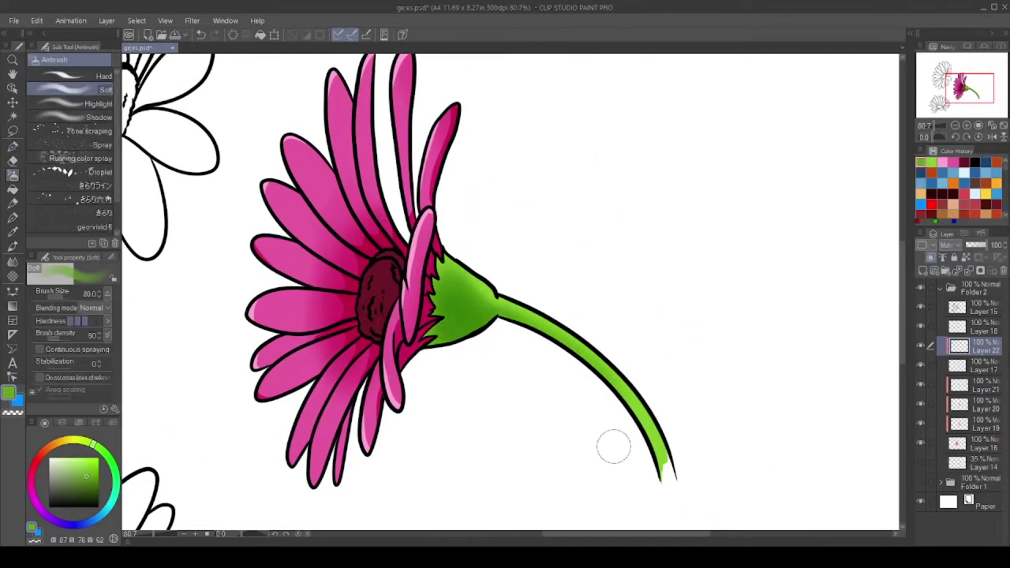
pyautogui.scroll(2, 441, 323)
# Paint hard-edged green shadows under the calyx, below its spikes and along the stem's lower edge on another clipped Multiply layer
pyautogui.scroll(3, 440, 326)
pyautogui.press(']')
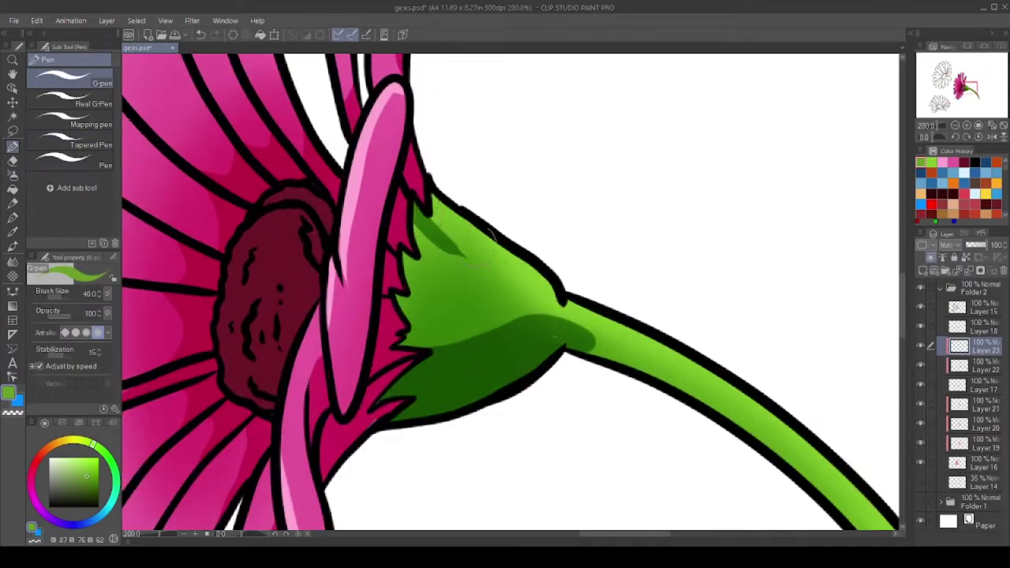
pyautogui.scroll(-4, 446, 347)
pyautogui.scroll(1, 542, 236)
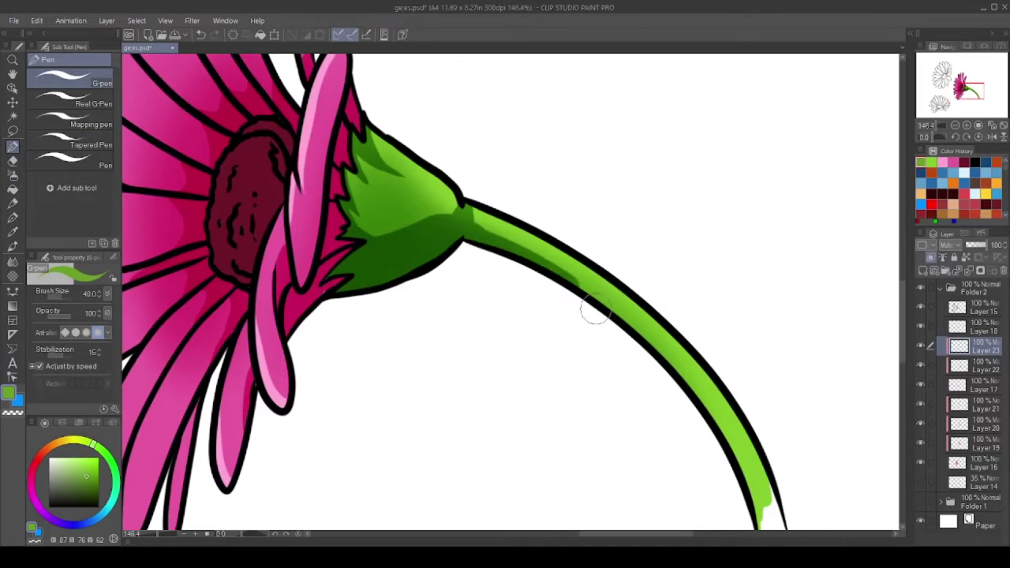
pyautogui.scroll(-1, 591, 310)
pyautogui.scroll(3, 592, 309)
pyautogui.press(']')
pyautogui.scroll(-3, 473, 194)
# Add a clipped Multiply layer over the maroon centre and paint darker maroon shadows around its edge and texture
pyautogui.hotkey('ctrl', 'shift', 'n')
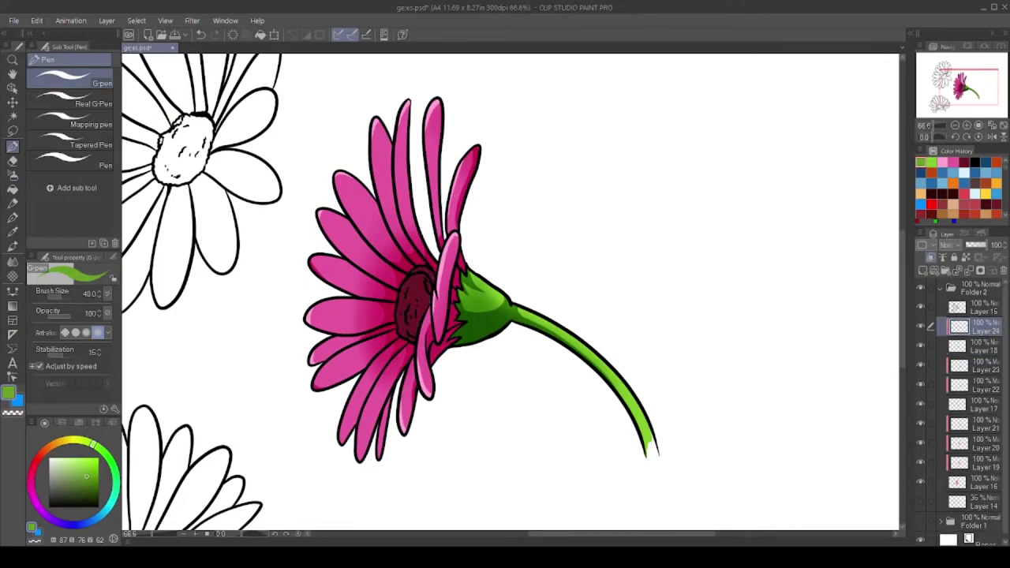
pyautogui.keyDown('alt'); pyautogui.click(433, 294); pyautogui.keyUp('alt')
pyautogui.scroll(3, 433, 294)
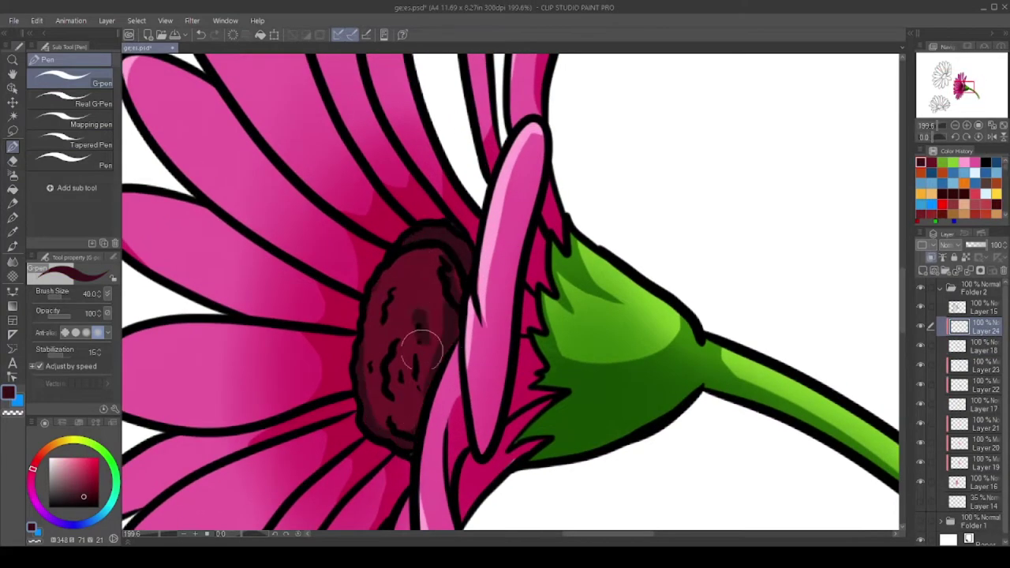
pyautogui.scroll(-4, 420, 262)
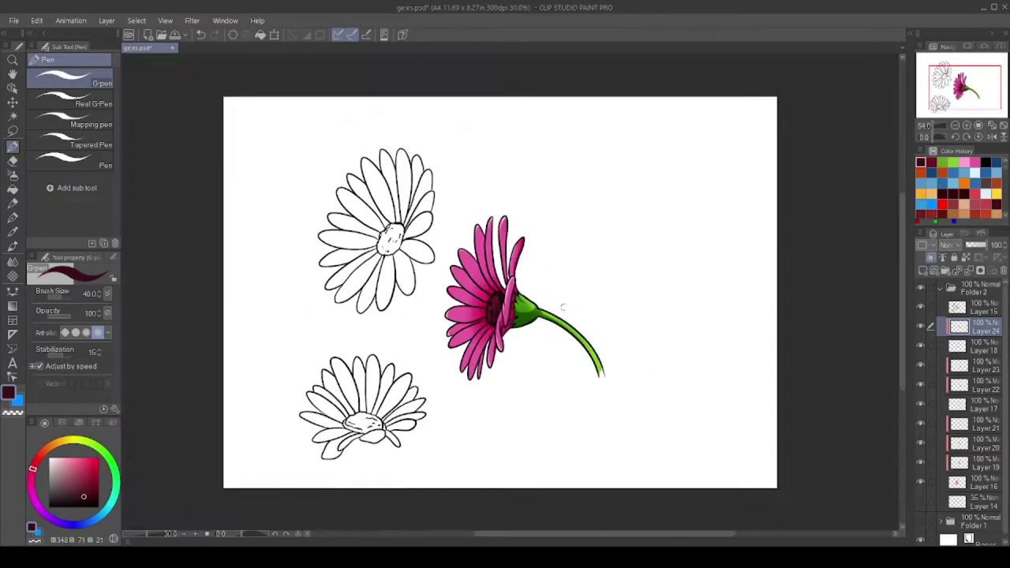
# Add a layer clipped to the line art and recolour the side-view flower's petal outlines dark crimson with a large G-pen
pyautogui.scroll(2, 379, 300)
pyautogui.hotkey('ctrl', 'shift', 'n')
pyautogui.scroll(2, 343, 340)
pyautogui.keyDown('alt'); pyautogui.click(343, 340); pyautogui.keyUp('alt')
pyautogui.press(']')
pyautogui.scroll(-3, 462, 382)
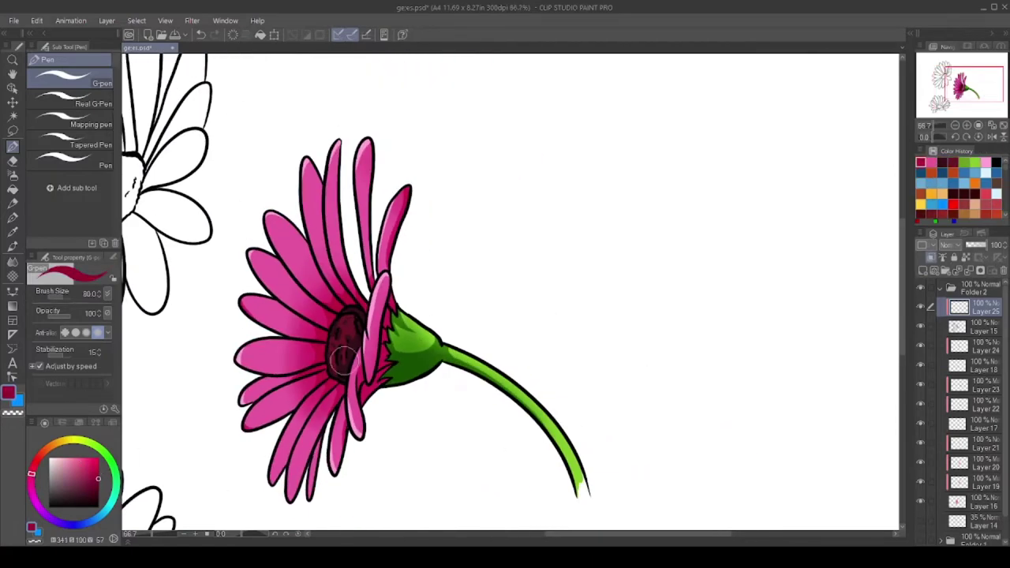
pyautogui.scroll(1, 461, 381)
# Recolour the calyx and stem outlines dark green, reducing the brush size to 60 for the spiky calyx edge
pyautogui.keyDown('alt'); pyautogui.click(464, 383); pyautogui.keyUp('alt')
pyautogui.scroll(-2, 462, 382)
pyautogui.scroll(4, 462, 382)
pyautogui.press('[')
pyautogui.press('[')
pyautogui.press('[')
pyautogui.press('[')
pyautogui.press('[')
pyautogui.press('[')
pyautogui.press('[')
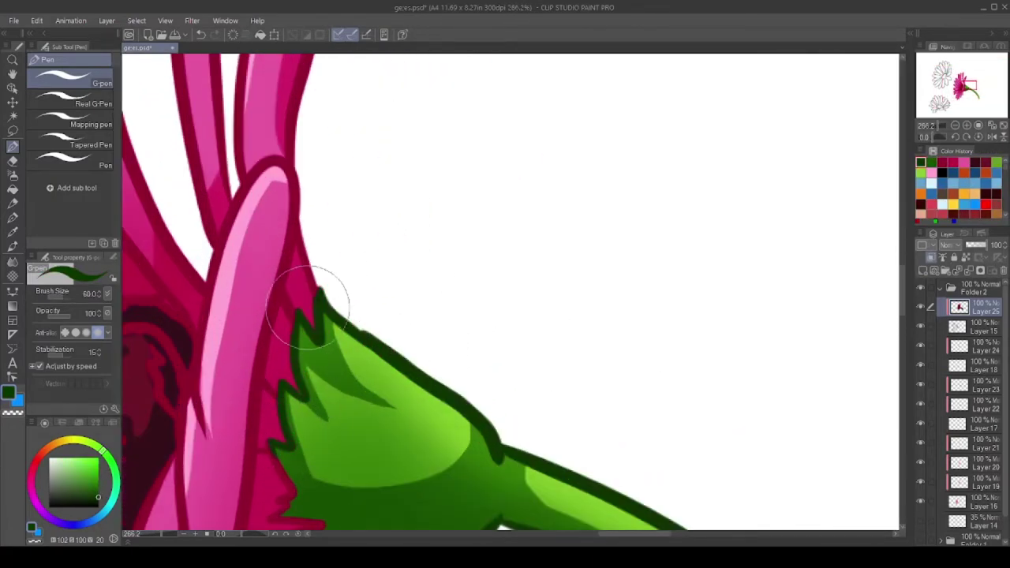
pyautogui.moveTo(308, 304); pyautogui.dragTo(311, 170)
pyautogui.scroll(1, 237, 485)
pyautogui.moveTo(536, 375); pyautogui.dragTo(738, 390)
pyautogui.scroll(-1, 738, 391)
# Recolour the flower centre's outline and texture marks very dark maroon, refining the edges with brush size 15
pyautogui.keyDown('alt'); pyautogui.click(319, 427); pyautogui.keyUp('alt')
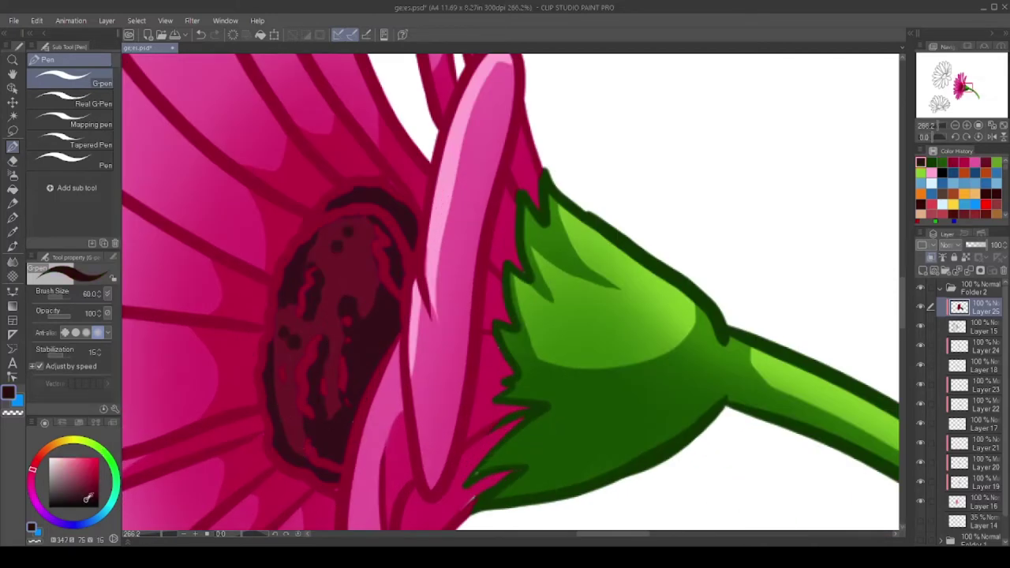
pyautogui.moveTo(389, 237); pyautogui.dragTo(359, 196)
pyautogui.moveTo(285, 306)
pyautogui.mouseDown()
pyautogui.moveTo(267, 392)
pyautogui.moveTo(311, 463)
pyautogui.mouseUp()
pyautogui.scroll(-3, 311, 463)
pyautogui.scroll(4, 341, 402)
pyautogui.keyDown('alt'); pyautogui.click(341, 402); pyautogui.keyUp('alt')
pyautogui.scroll(2, 341, 403)
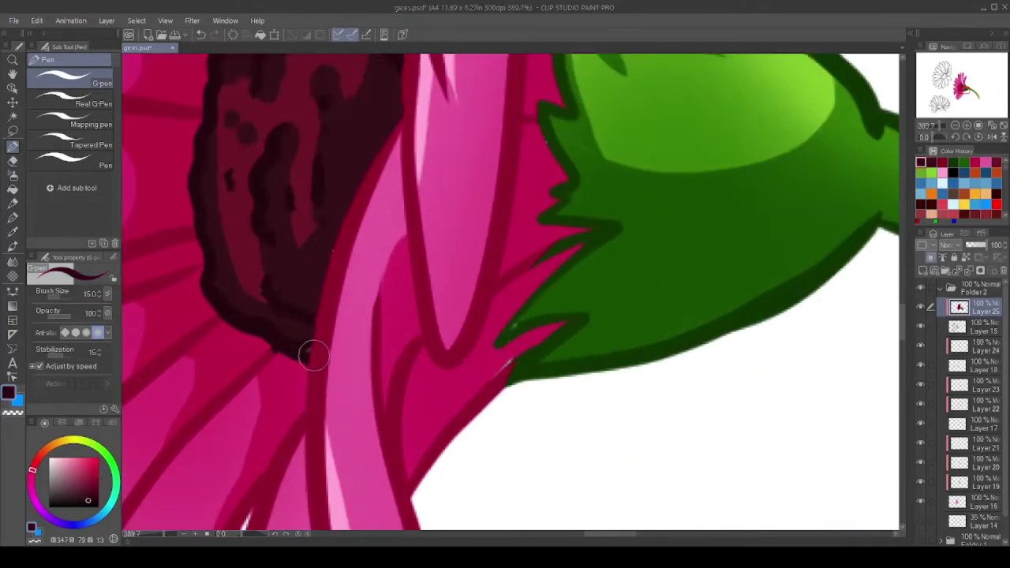
pyautogui.scroll(-3, 314, 357)
# On a new top layer, clean up the outlines where petals meet the calyx spikes using sampled crimson and dark green
pyautogui.hotkey('ctrl', 'shift', 'n')
pyautogui.scroll(4, 548, 395)
pyautogui.keyDown('alt'); pyautogui.click(548, 395); pyautogui.keyUp('alt')
pyautogui.keyDown('alt'); pyautogui.click(529, 280); pyautogui.keyUp('alt')
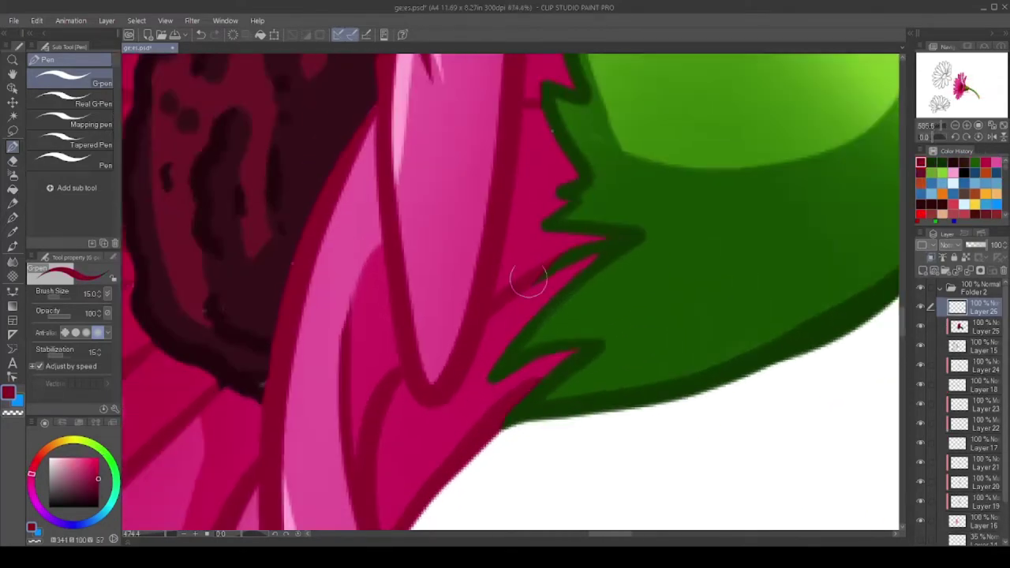
pyautogui.scroll(1, 529, 280)
pyautogui.keyDown('alt'); pyautogui.click(650, 229); pyautogui.keyUp('alt')
pyautogui.scroll(1, 605, 214)
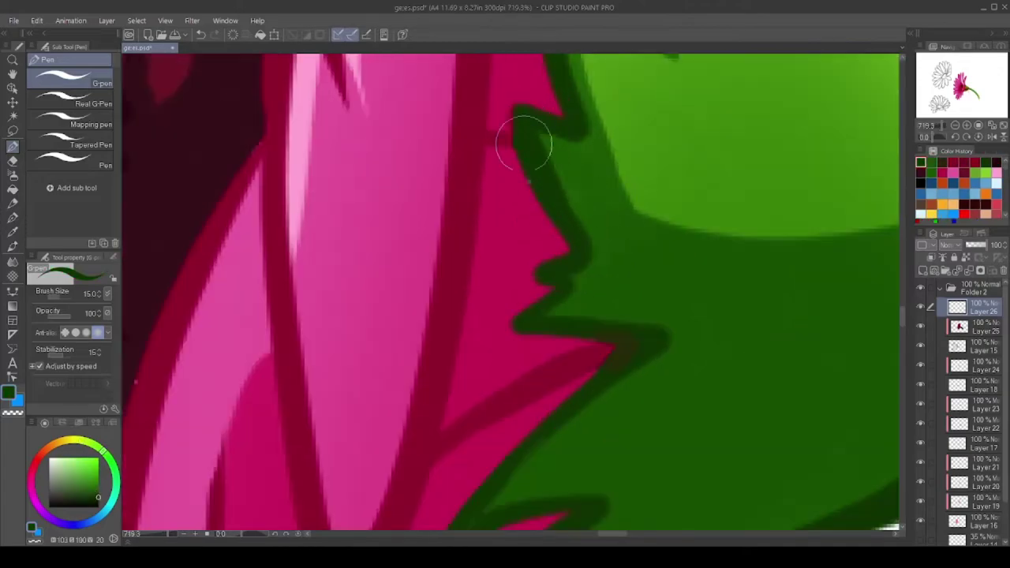
pyautogui.scroll(-1, 525, 145)
pyautogui.scroll(1, 323, 268)
# Touch up the outlines beside the flower's centre, around the folded front petal and at the upper calyx with sampled line colours
pyautogui.keyDown('alt'); pyautogui.click(323, 268); pyautogui.keyUp('alt')
pyautogui.scroll(-2, 255, 361)
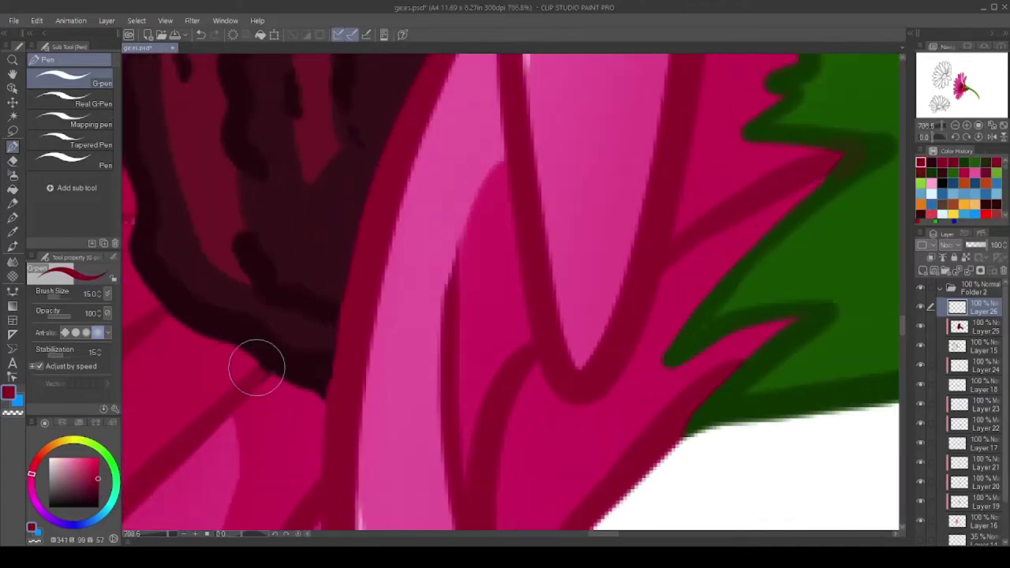
pyautogui.scroll(1, 181, 344)
pyautogui.keyDown('alt'); pyautogui.click(372, 149); pyautogui.keyUp('alt')
pyautogui.scroll(-1, 424, 346)
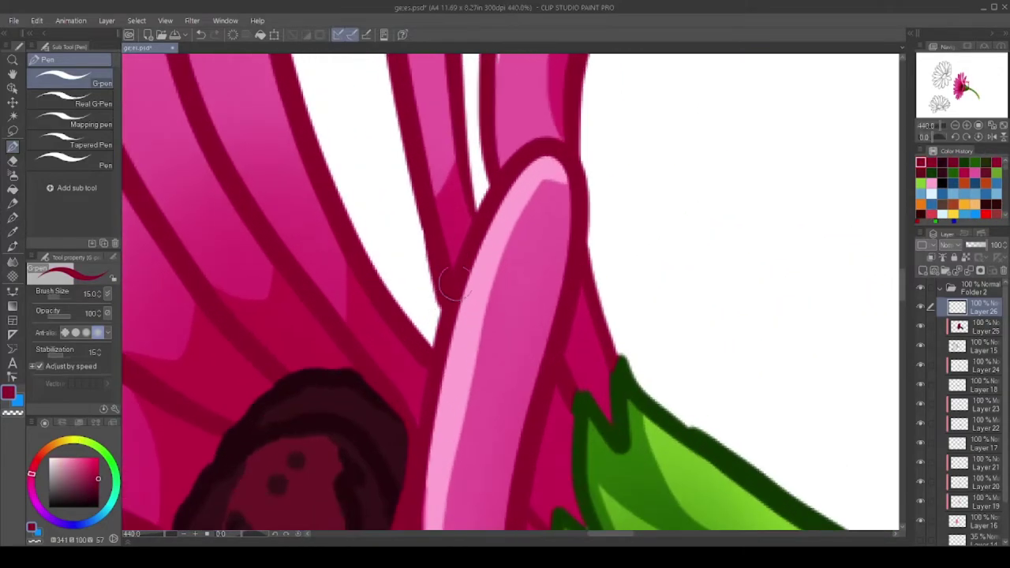
pyautogui.scroll(2, 604, 367)
pyautogui.keyDown('alt'); pyautogui.click(604, 367); pyautogui.keyUp('alt')
pyautogui.scroll(-10, 571, 379)
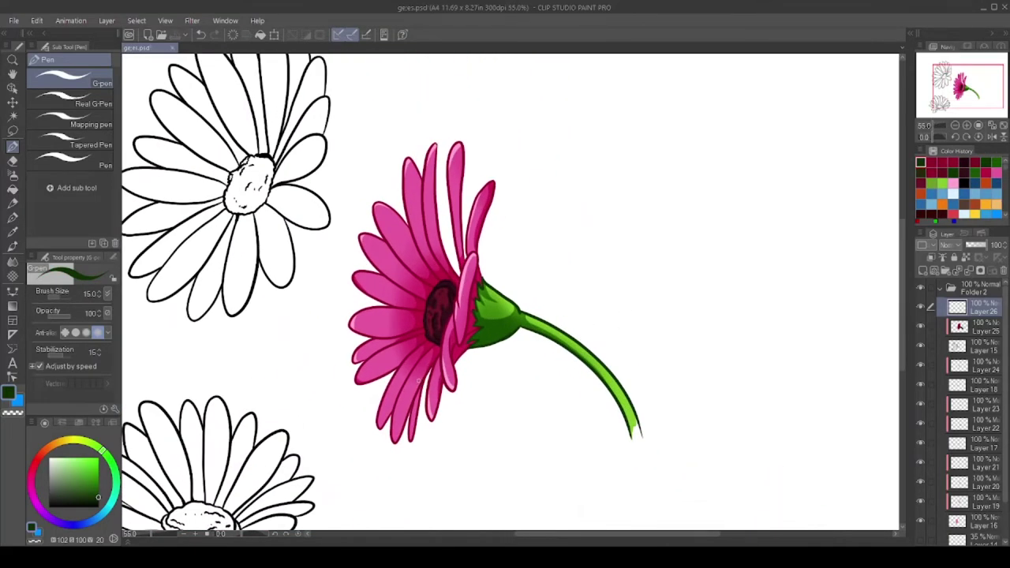
# In a new folder, sketch three simple calla lily silhouettes in black at brush size 12 and lower that layer's opacity to 28%
pyautogui.scroll(-3, 510, 292)
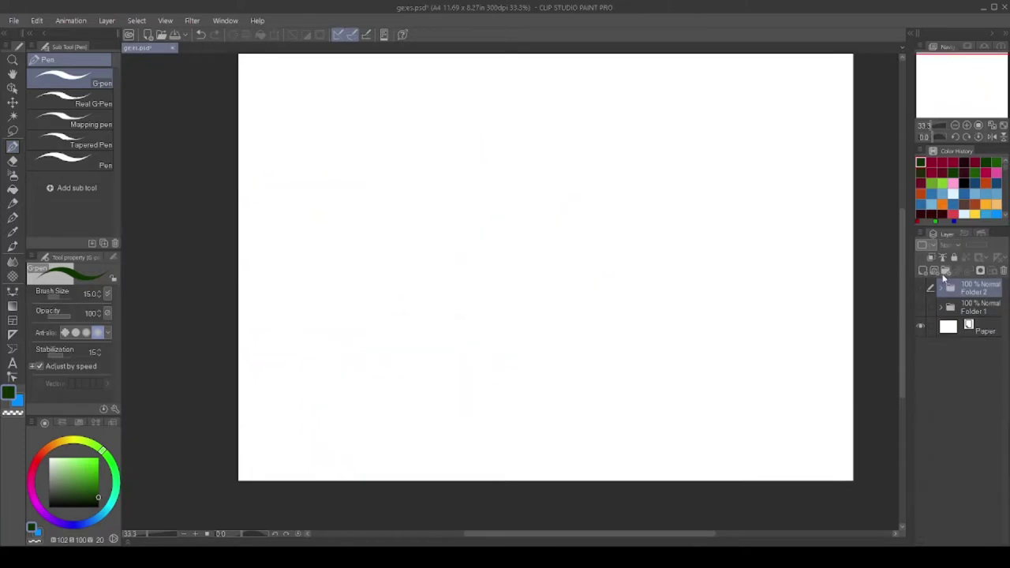
pyautogui.scroll(-2, 481, 300)
pyautogui.scroll(1, 474, 335)
pyautogui.moveTo(474, 335); pyautogui.dragTo(444, 365)
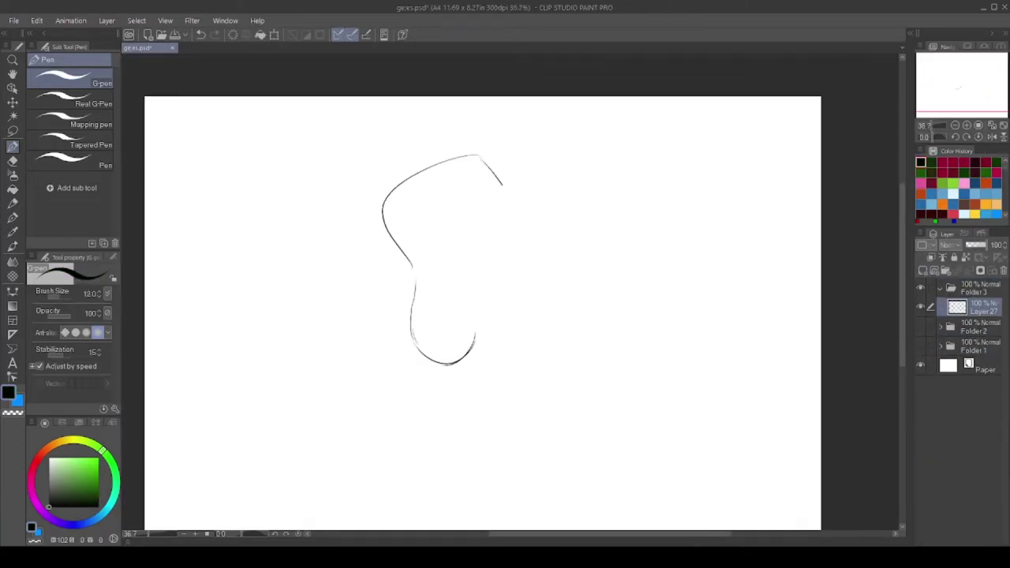
pyautogui.moveTo(590, 331); pyautogui.dragTo(552, 404)
pyautogui.moveTo(624, 197); pyautogui.dragTo(584, 371)
pyautogui.scroll(1, 263, 283)
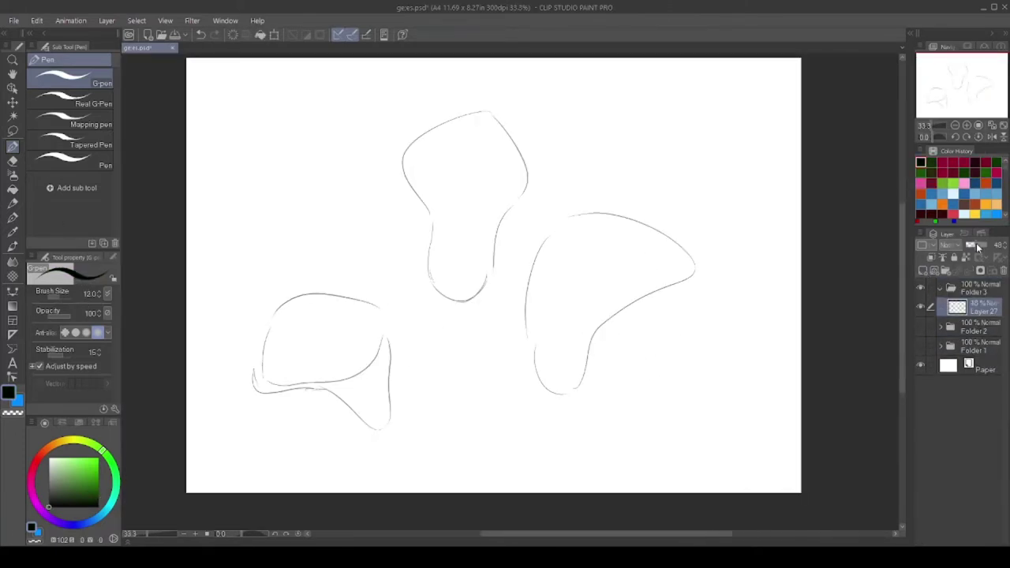
pyautogui.scroll(3, 429, 158)
# On a new layer, ink the upper-centre calla lily with its pointed petal, rolled rim, wrapped base and stem
pyautogui.moveTo(458, 472); pyautogui.dragTo(506, 417)
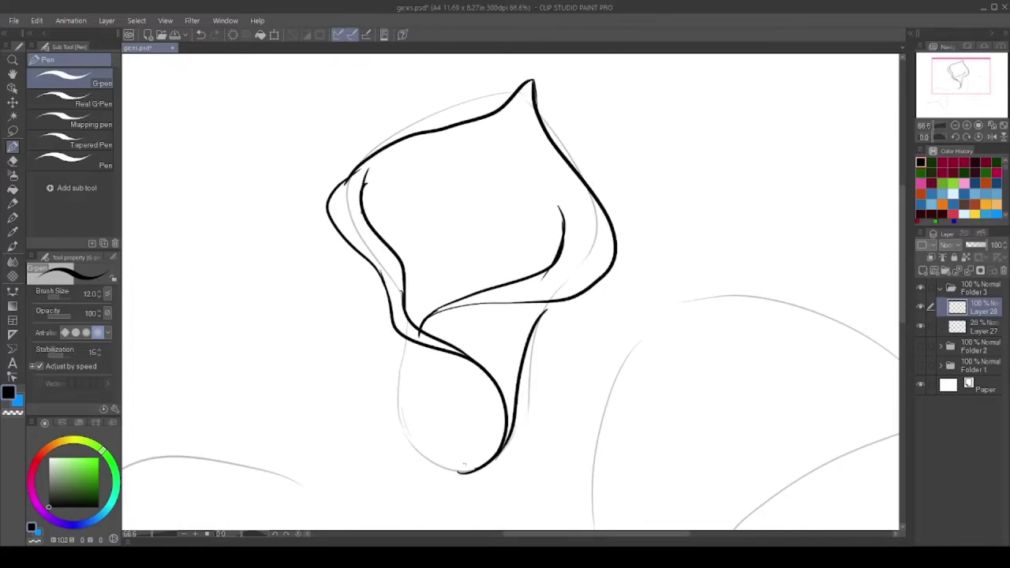
pyautogui.moveTo(552, 395); pyautogui.dragTo(552, 351)
pyautogui.moveTo(433, 379); pyautogui.dragTo(425, 516)
pyautogui.moveTo(460, 394); pyautogui.dragTo(448, 508)
# Ink the right-hand calla lily over its sketch, with a wavy folded front rim, pointed back petal, spadix and stem
pyautogui.moveTo(632, 356)
pyautogui.mouseDown()
pyautogui.moveTo(569, 355)
pyautogui.moveTo(465, 150)
pyautogui.moveTo(445, 182)
pyautogui.mouseUp()
pyautogui.moveTo(409, 416); pyautogui.dragTo(498, 415)
pyautogui.moveTo(566, 267); pyautogui.dragTo(392, 330)
pyautogui.moveTo(552, 316); pyautogui.dragTo(521, 364)
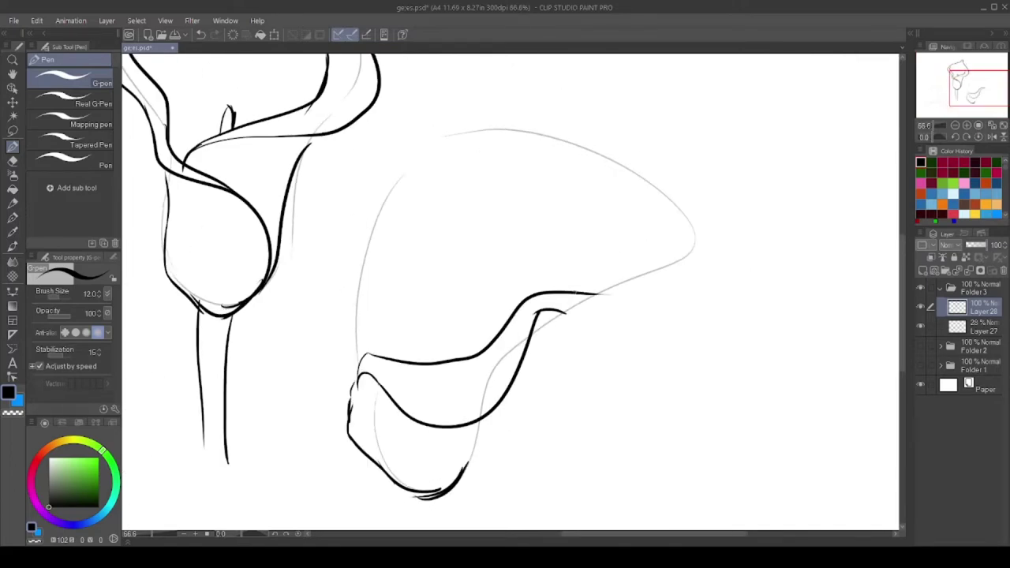
pyautogui.moveTo(369, 230); pyautogui.dragTo(417, 360)
pyautogui.scroll(1, 359, 355)
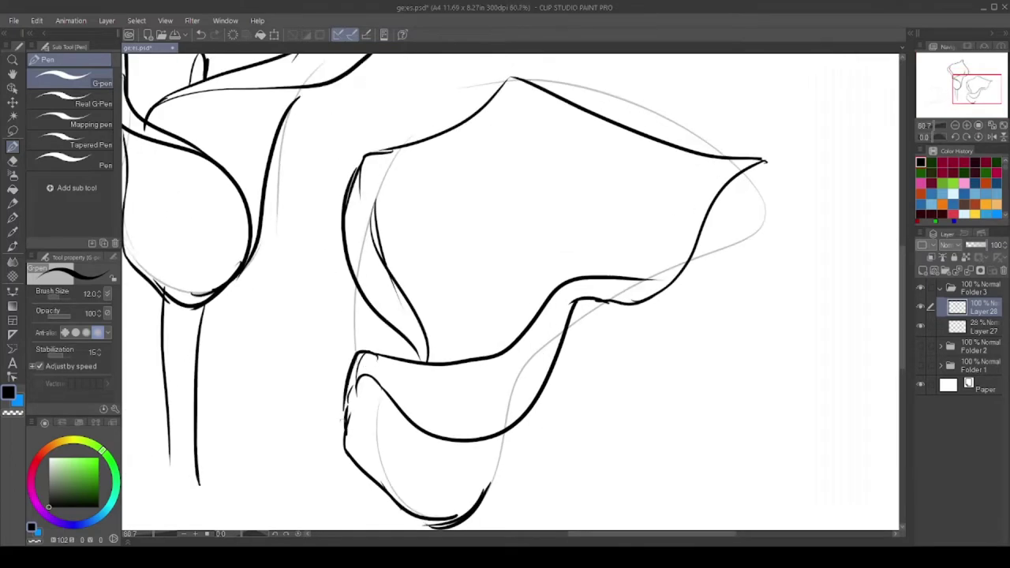
pyautogui.moveTo(450, 292); pyautogui.dragTo(438, 358)
pyautogui.moveTo(438, 359)
pyautogui.mouseDown()
pyautogui.moveTo(442, 208)
pyautogui.moveTo(417, 480)
pyautogui.mouseUp()
pyautogui.moveTo(417, 352); pyautogui.dragTo(405, 466)
# Ink the lower-left calla lily with a rounded petal, curled lip, spadix and stem, and hide the rough sketch layer
pyautogui.scroll(-4, 410, 395)
pyautogui.scroll(2, 403, 248)
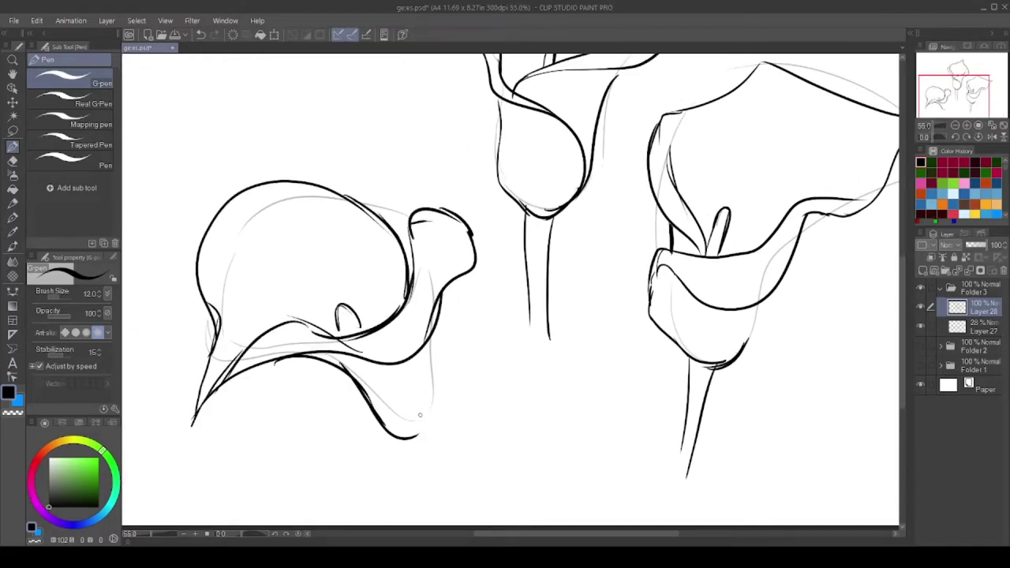
pyautogui.scroll(-3, 386, 419)
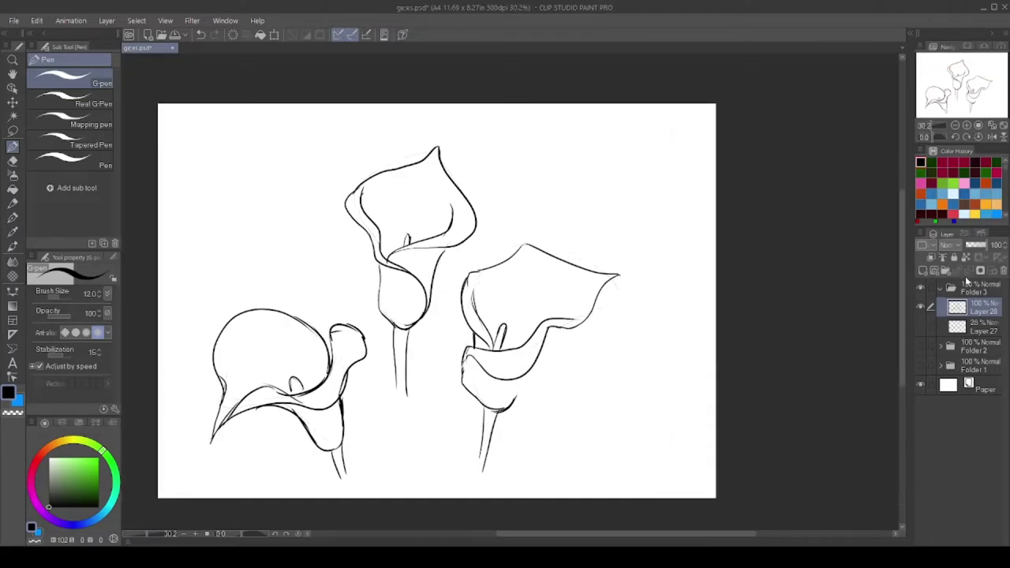
# Erase stray and overlapping line ends on the upper-centre lily with the Snap eraser at size 25
pyautogui.scroll(8, 522, 266)
pyautogui.click(13, 189)
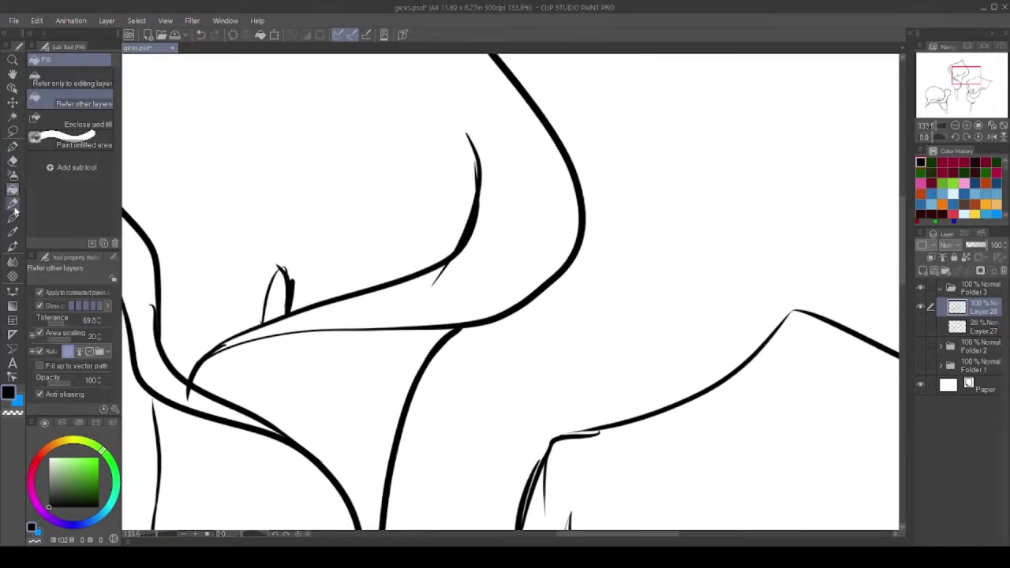
pyautogui.click(13, 160)
pyautogui.scroll(2, 277, 263)
pyautogui.scroll(-5, 212, 377)
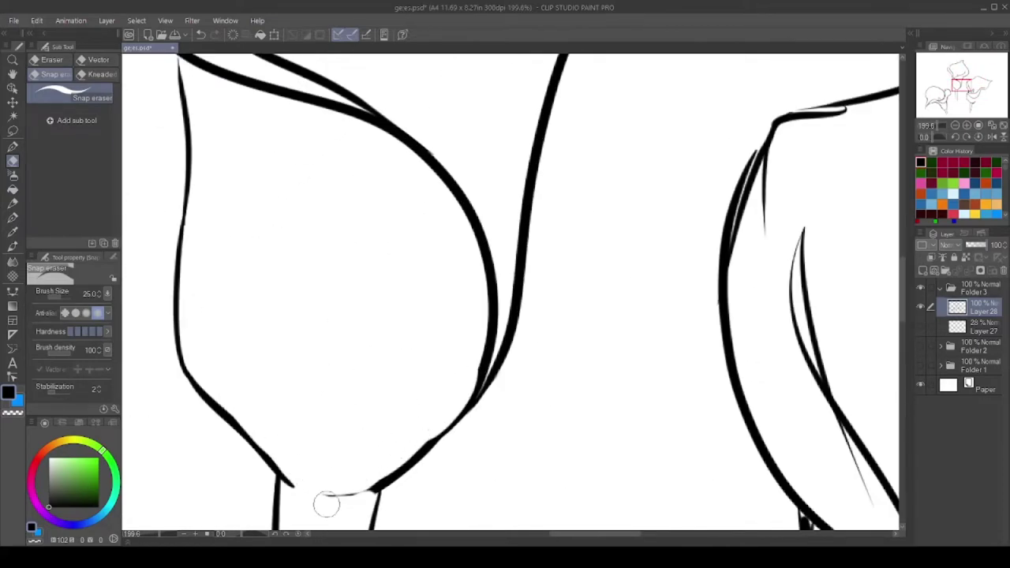
# Thicken the thin left outline of the centre lily's base with the G-pen at size 12
pyautogui.press('p')
pyautogui.scroll(2, 230, 438)
pyautogui.scroll(5, 521, 348)
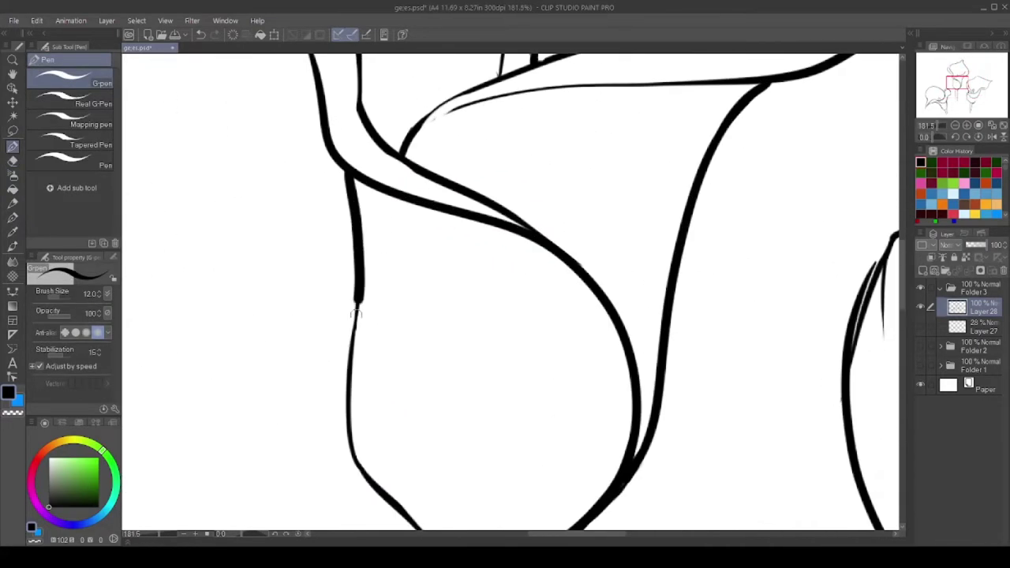
pyautogui.scroll(1, 377, 156)
pyautogui.scroll(2, 376, 156)
# Redraw the centre lily's spadix with a rounded tip and close the outline gap at the upper-left rim
pyautogui.moveTo(600, 309); pyautogui.dragTo(514, 334)
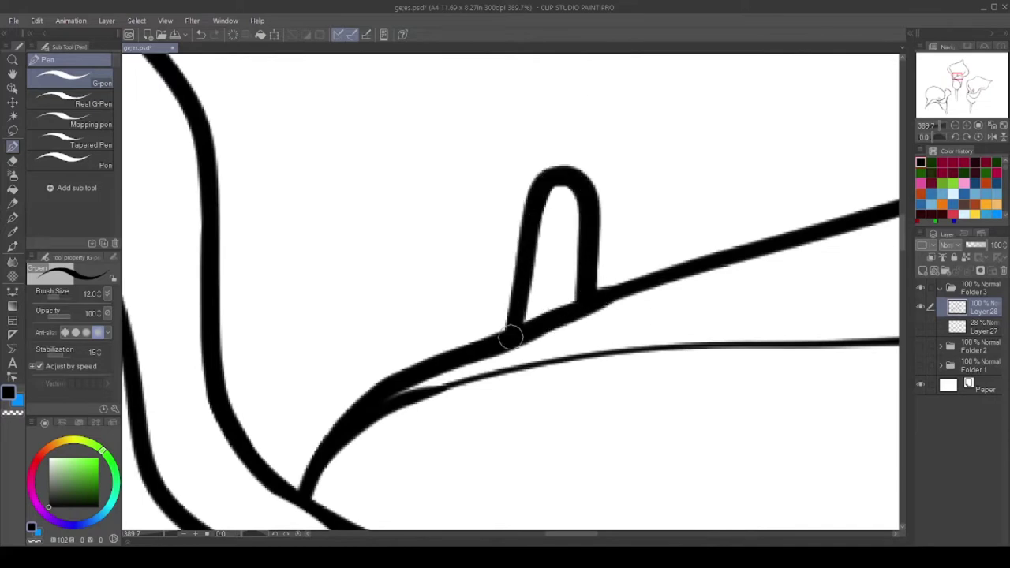
pyautogui.scroll(-2, 592, 176)
pyautogui.scroll(-4, 596, 407)
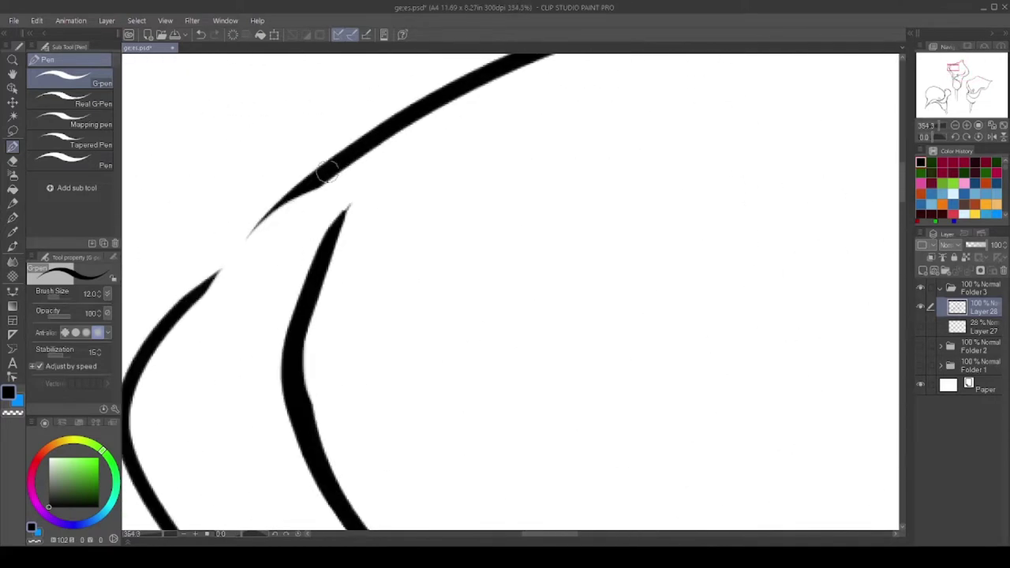
pyautogui.scroll(-6, 477, 210)
# On a new layer beneath the line art, fill the centre lily's petal, rim and base with muted purple
pyautogui.scroll(1, 495, 382)
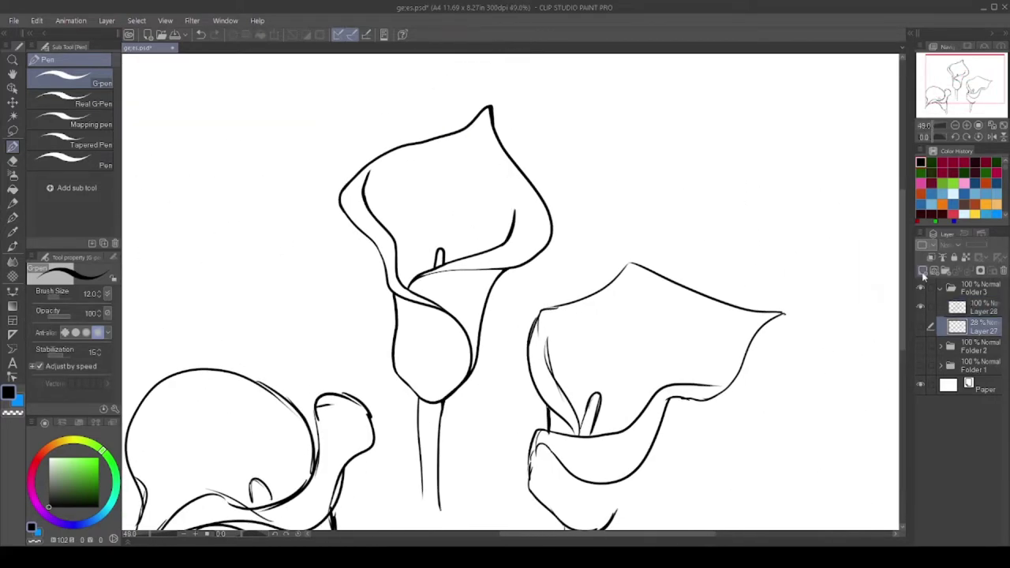
pyautogui.hotkey('ctrl', 'shift', 'n')
pyautogui.click(12, 190)
pyautogui.click(458, 182)
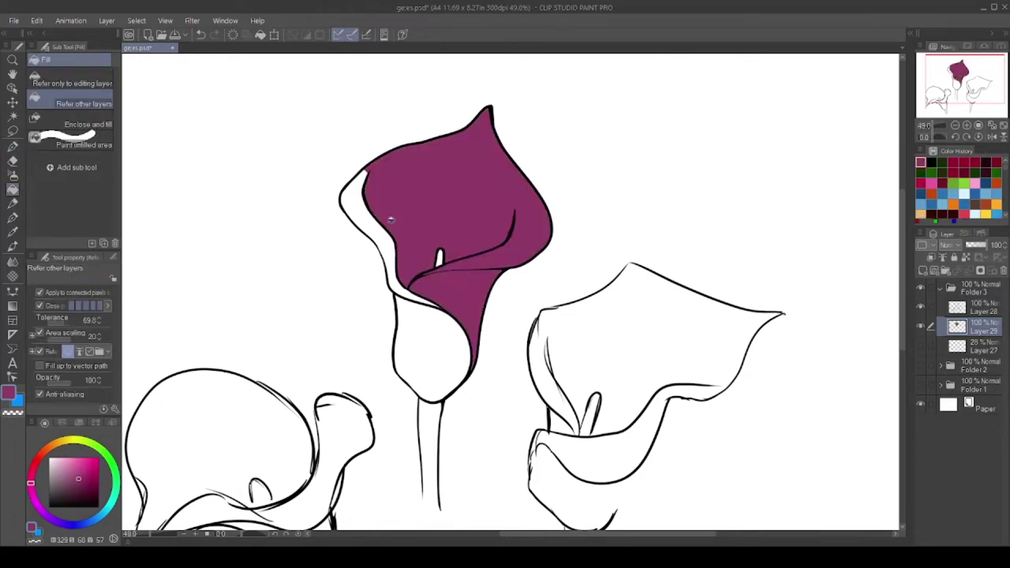
pyautogui.click(353, 207)
pyautogui.click(419, 339)
# On another new layer, close off the centre lily's open stem end and colour the stem light green
pyautogui.click(922, 271)
pyautogui.click(83, 445)
pyautogui.scroll(2, 442, 276)
pyautogui.scroll(-2, 442, 276)
pyautogui.click(432, 458)
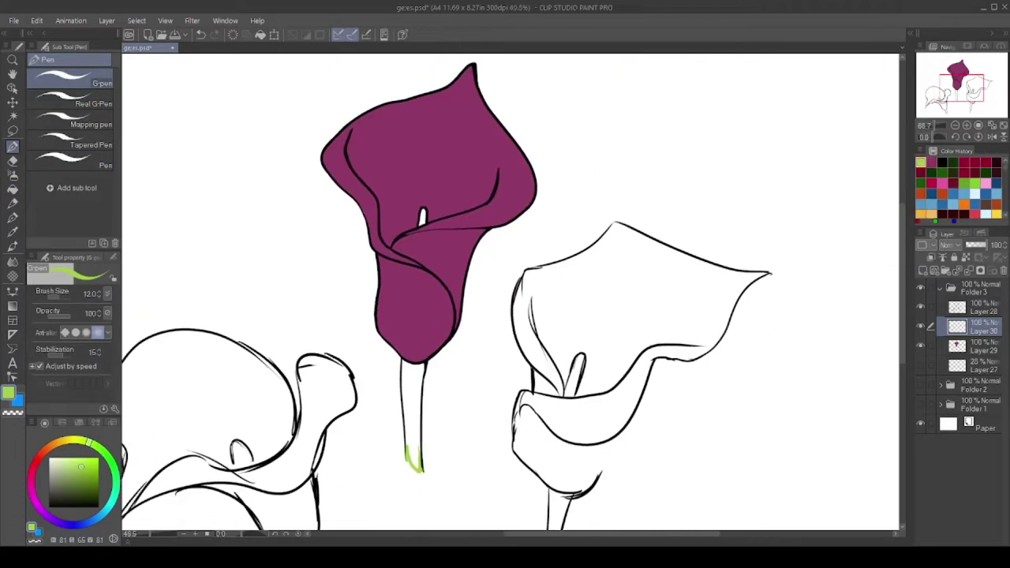
# Fill the centre lily's spadix with golden yellow on its own layer
pyautogui.scroll(1, 465, 310)
pyautogui.click(83, 462)
pyautogui.click(389, 240)
pyautogui.scroll(-2, 448, 289)
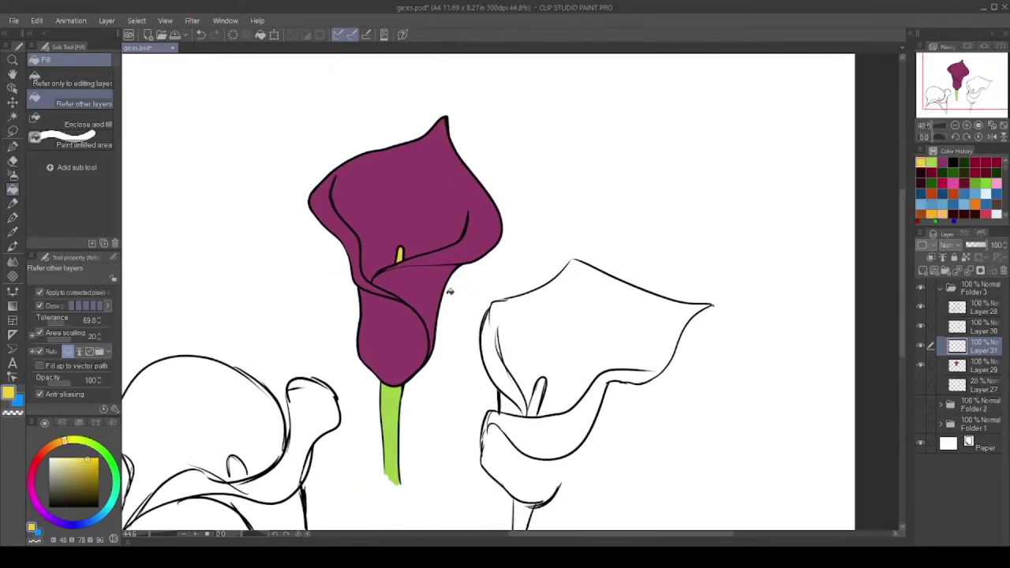
# On a new layer clipped to the purple fill, spray yellow-green over the lily's base with the Soft airbrush at size 70
pyautogui.hotkey('ctrl', 'shift', 'n')
pyautogui.scroll(1, 448, 289)
pyautogui.click(60, 448)
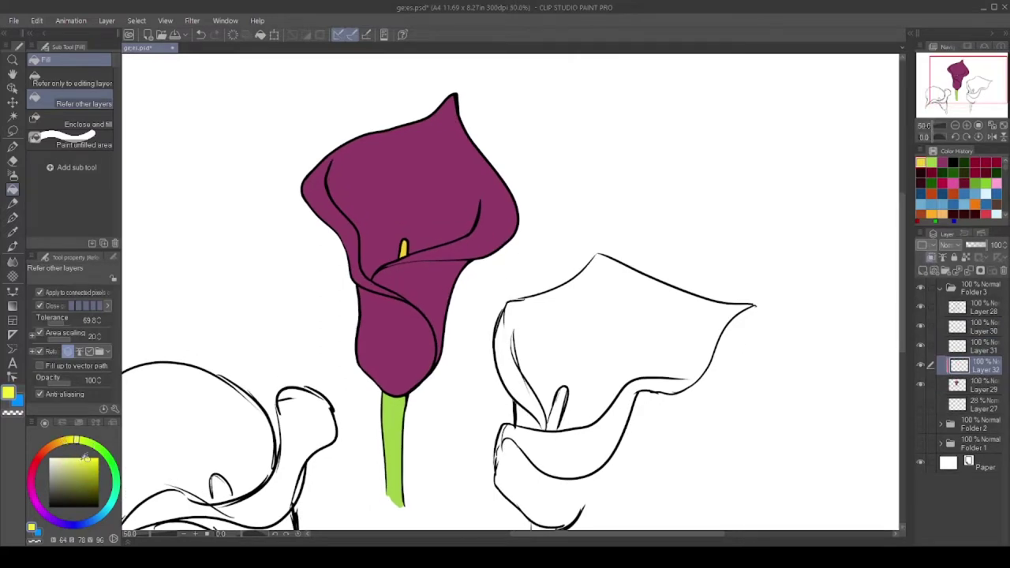
pyautogui.press('b')
pyautogui.moveTo(371, 371)
pyautogui.mouseDown()
pyautogui.moveTo(395, 331)
pyautogui.moveTo(418, 363)
pyautogui.mouseUp()
pyautogui.scroll(-1, 418, 348)
# Airbrush yellow-green around the lily's rolled rim and upper petal, streaking it inward and leaving the throat purple
pyautogui.click(354, 325)
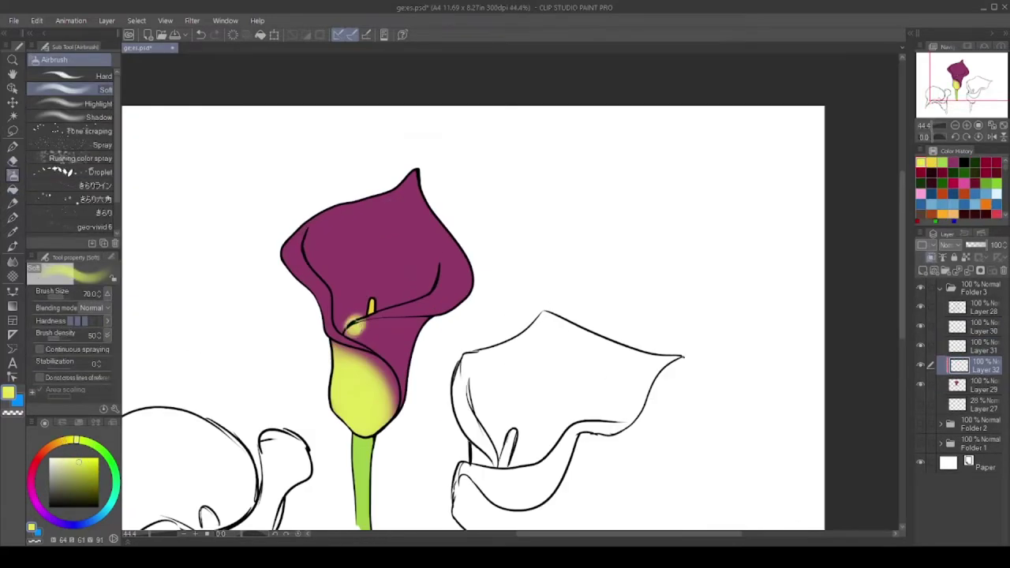
pyautogui.moveTo(351, 327)
pyautogui.mouseDown()
pyautogui.moveTo(451, 294)
pyautogui.moveTo(428, 197)
pyautogui.moveTo(288, 253)
pyautogui.mouseUp()
pyautogui.scroll(3, 359, 316)
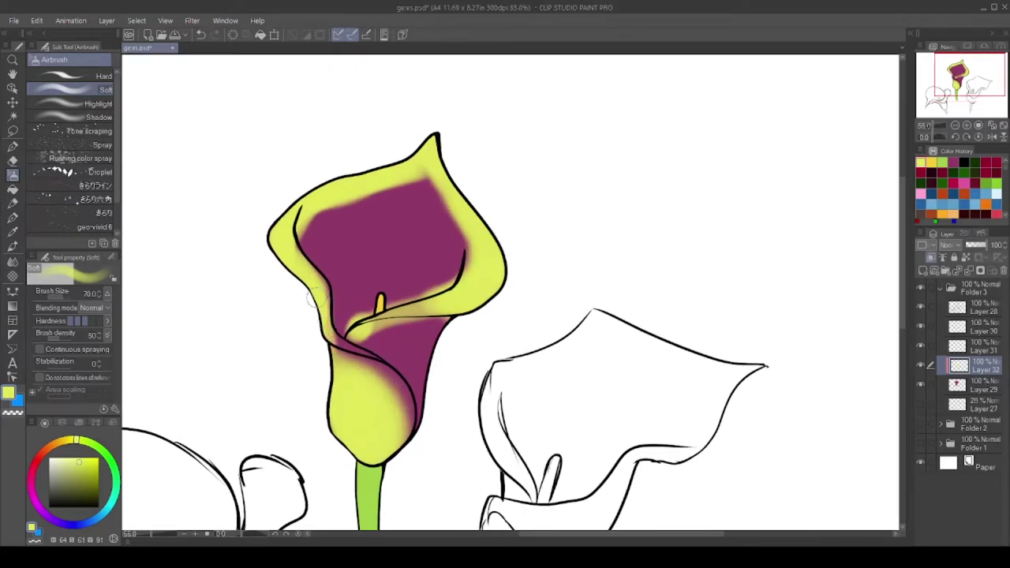
pyautogui.scroll(-4, 359, 316)
pyautogui.scroll(7, 359, 324)
pyautogui.scroll(-3, 538, 262)
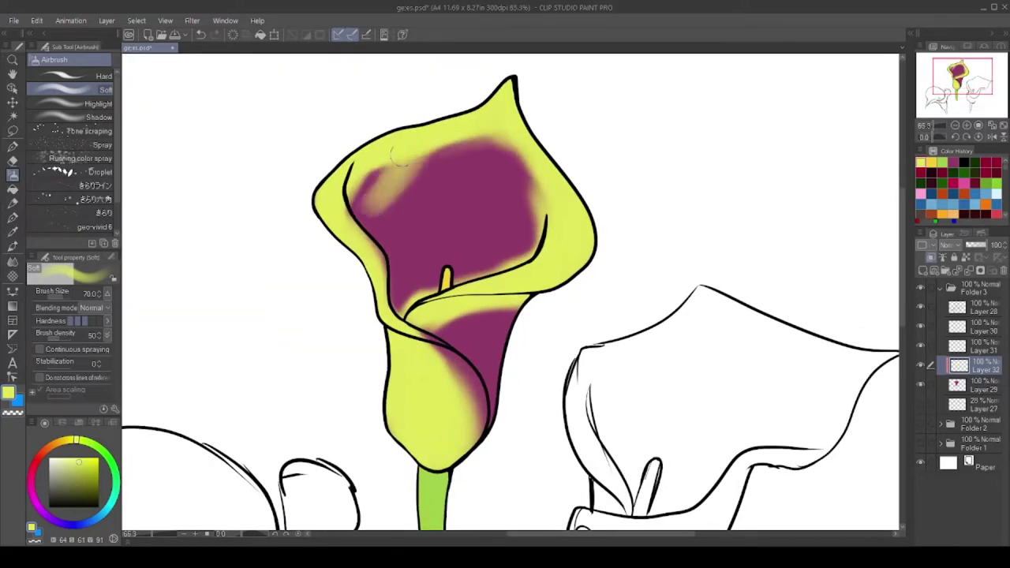
# Soften the transitions between purple and yellow-green on the petal and base with the Blend tool at size 100
pyautogui.press('j')
pyautogui.moveTo(543, 166)
pyautogui.mouseDown()
pyautogui.moveTo(534, 232)
pyautogui.moveTo(430, 157)
pyautogui.moveTo(446, 414)
pyautogui.moveTo(432, 370)
pyautogui.moveTo(466, 322)
pyautogui.moveTo(497, 390)
pyautogui.mouseUp()
pyautogui.keyDown('alt'); pyautogui.click(481, 178); pyautogui.keyUp('alt')
pyautogui.moveTo(481, 178)
pyautogui.mouseDown()
pyautogui.moveTo(404, 256)
pyautogui.moveTo(477, 248)
pyautogui.moveTo(527, 173)
pyautogui.mouseUp()
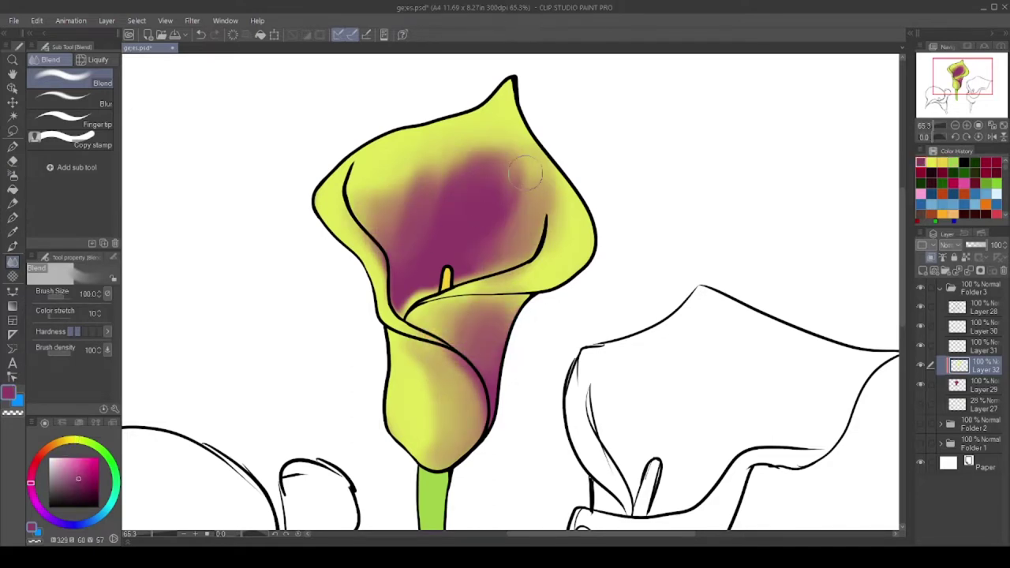
# Repaint the throat around the spadix solid purple with the G-pen, enlarging the brush from 25 to 70
pyautogui.press('p')
pyautogui.scroll(3, 430, 284)
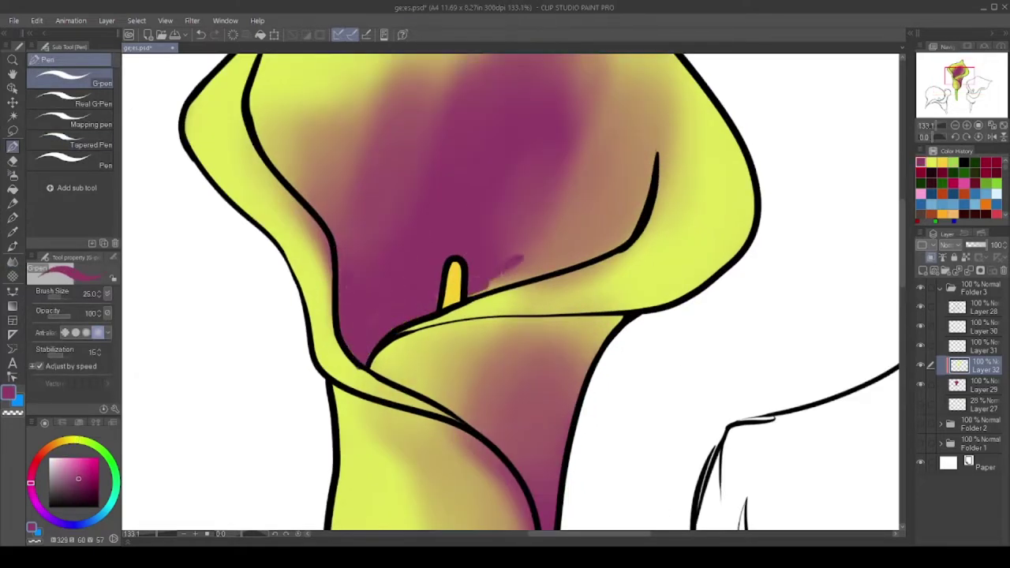
pyautogui.moveTo(474, 292); pyautogui.dragTo(639, 206)
pyautogui.scroll(-1, 552, 237)
pyautogui.moveTo(568, 237)
pyautogui.mouseDown()
pyautogui.moveTo(474, 315)
pyautogui.moveTo(327, 264)
pyautogui.mouseUp()
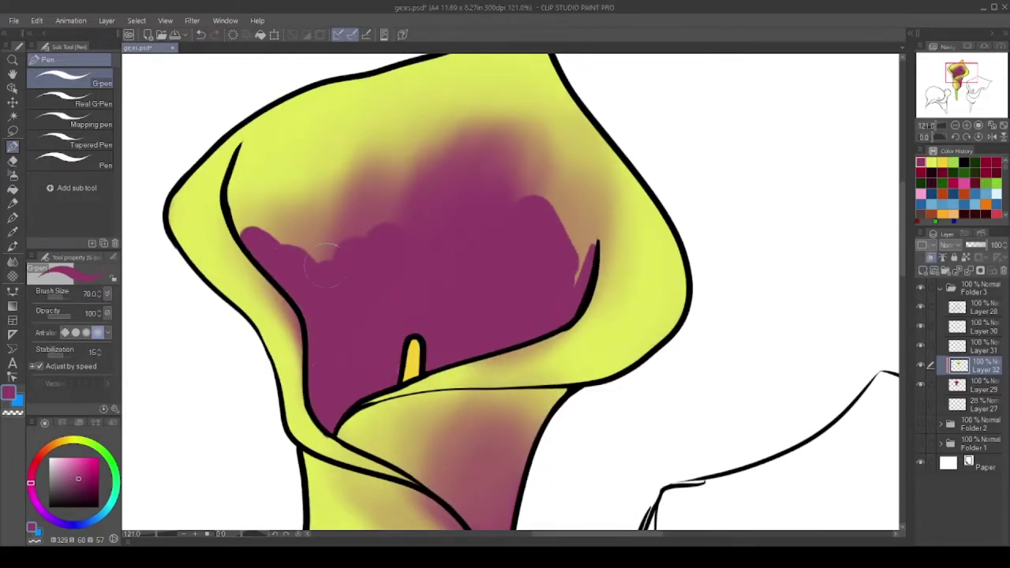
# Repaint the right rim and base with sampled yellow-green, and smooth the base colours with the Blend tool at size 70
pyautogui.keyDown('alt'); pyautogui.click(181, 182); pyautogui.keyUp('alt')
pyautogui.scroll(-2, 406, 240)
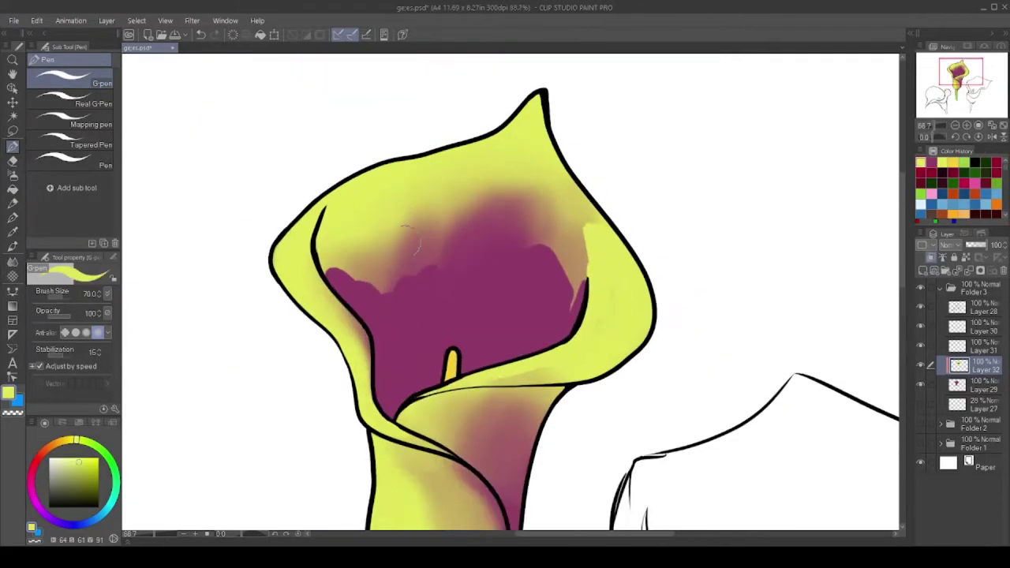
pyautogui.scroll(1, 411, 233)
pyautogui.moveTo(505, 521); pyautogui.dragTo(416, 355)
pyautogui.press('j')
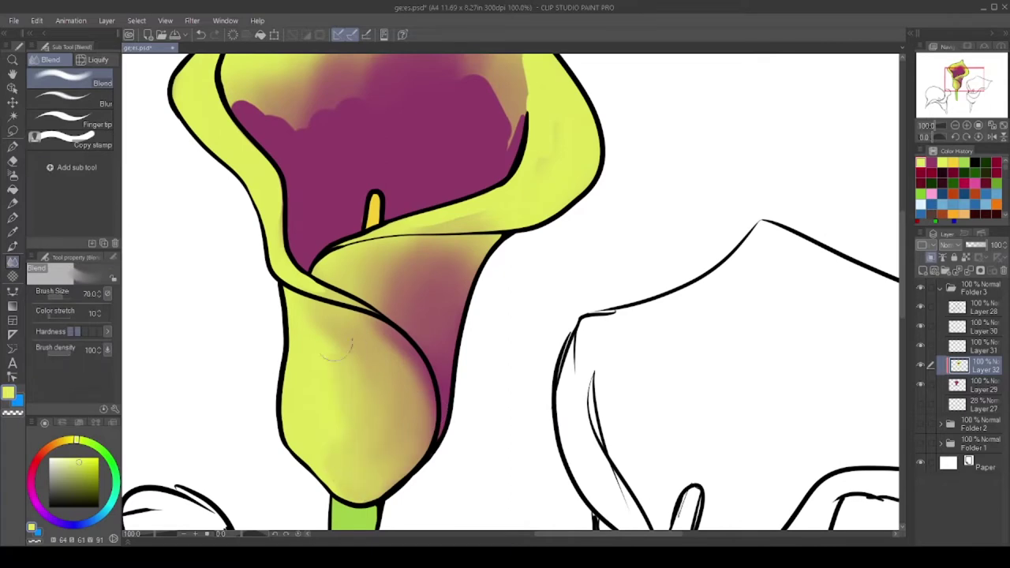
pyautogui.scroll(-3, 450, 204)
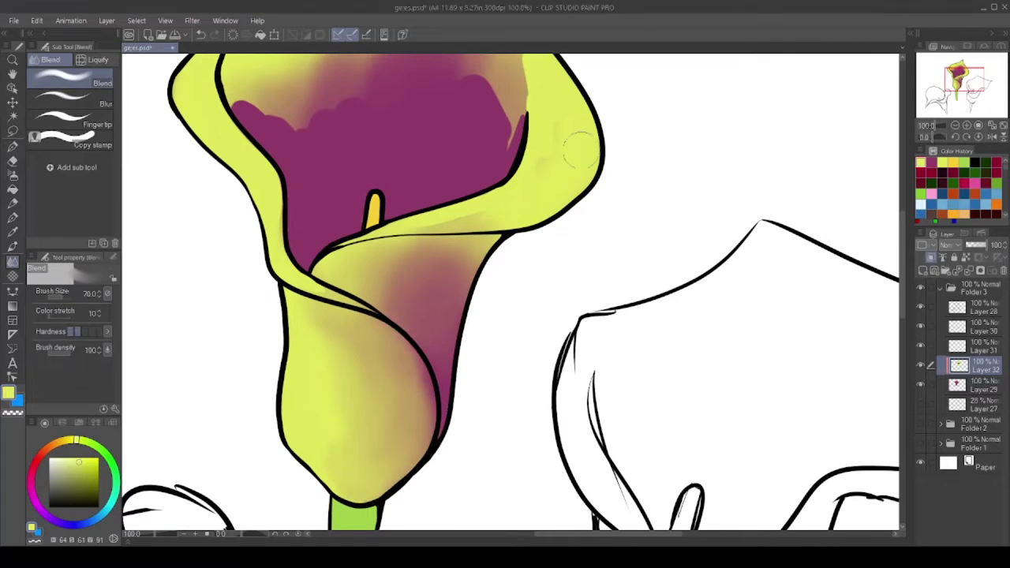
# Blend the throat's hard purple edge upward into the yellow-green petal as soft streaks
pyautogui.scroll(5, 450, 204)
pyautogui.scroll(-1, 450, 204)
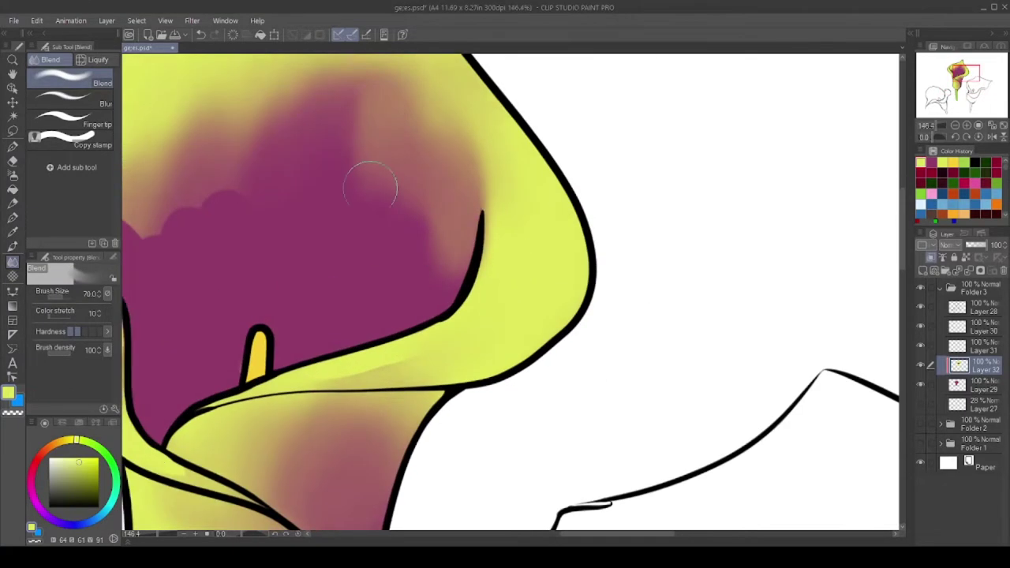
pyautogui.moveTo(226, 153)
pyautogui.mouseDown()
pyautogui.moveTo(234, 237)
pyautogui.moveTo(247, 260)
pyautogui.moveTo(292, 214)
pyautogui.moveTo(294, 182)
pyautogui.moveTo(364, 132)
pyautogui.moveTo(500, 275)
pyautogui.mouseUp()
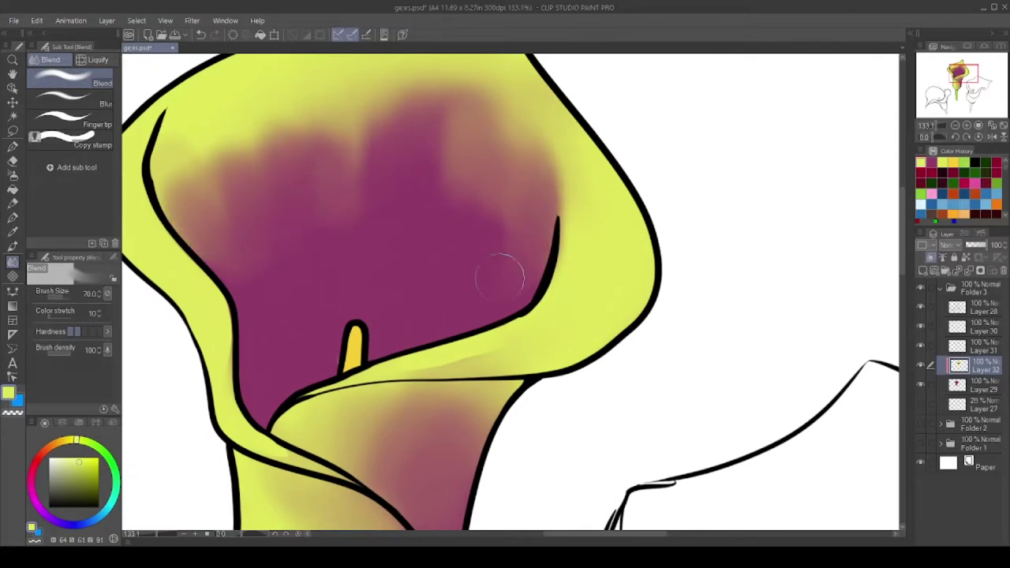
pyautogui.scroll(-1, 500, 276)
pyautogui.moveTo(405, 135)
pyautogui.mouseDown()
pyautogui.moveTo(360, 157)
pyautogui.moveTo(360, 118)
pyautogui.mouseUp()
pyautogui.scroll(1, 425, 330)
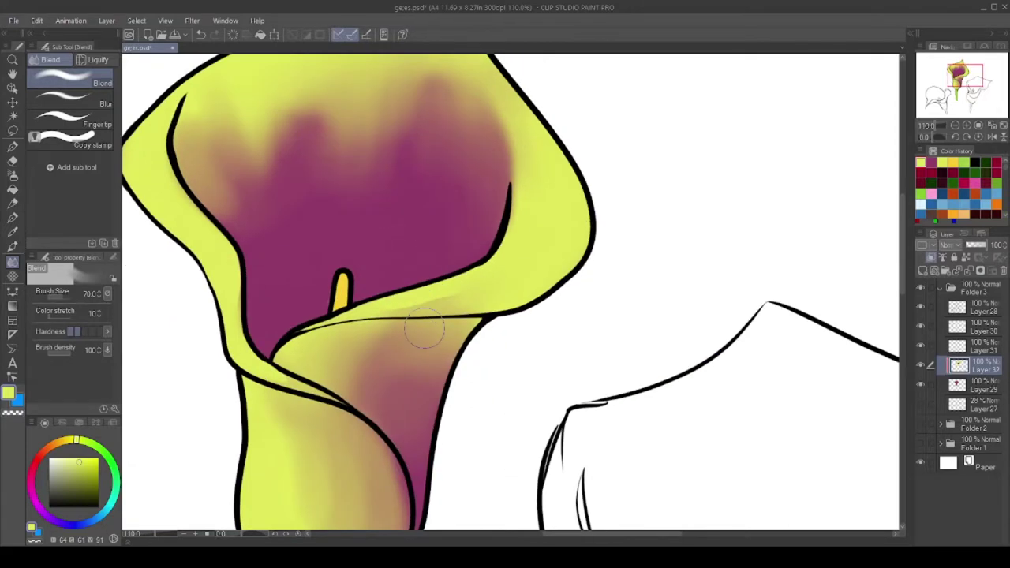
# Add a new clipped Multiply layer and shade the narrow gap beside the wrapped base with sampled purple at size 70
pyautogui.scroll(-3, 470, 280)
pyautogui.hotkey('ctrl', 'shift', 'n')
pyautogui.keyDown('alt'); pyautogui.click(332, 190); pyautogui.keyUp('alt')
pyautogui.scroll(2, 332, 189)
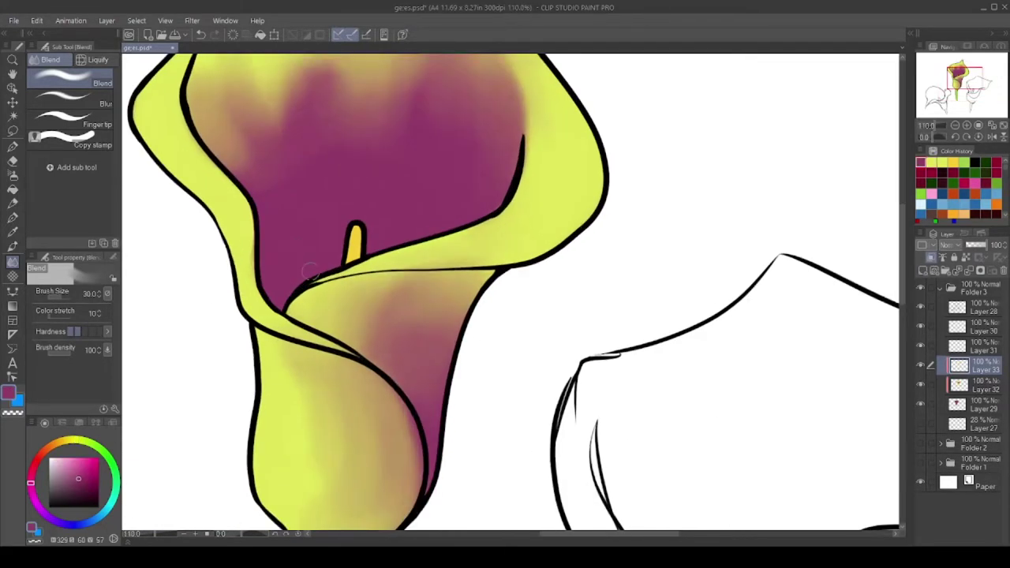
pyautogui.scroll(-1, 332, 190)
pyautogui.press('p')
pyautogui.scroll(2, 390, 427)
pyautogui.click(402, 422)
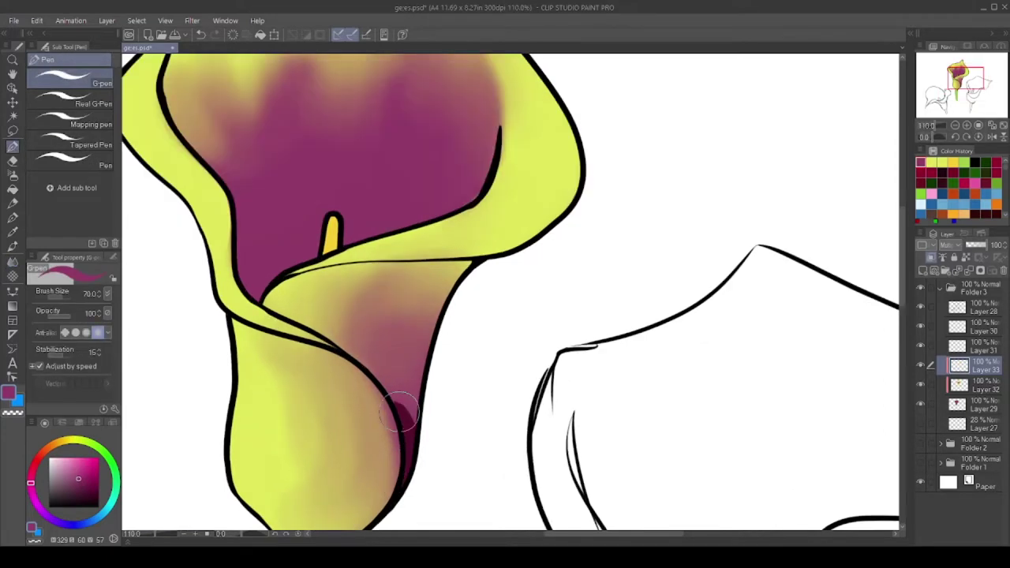
# Extend the shadow along the base's fold and under the front rim, lowering the shading layer's opacity to 75%
pyautogui.scroll(3, 423, 399)
pyautogui.moveTo(177, 237); pyautogui.dragTo(290, 304)
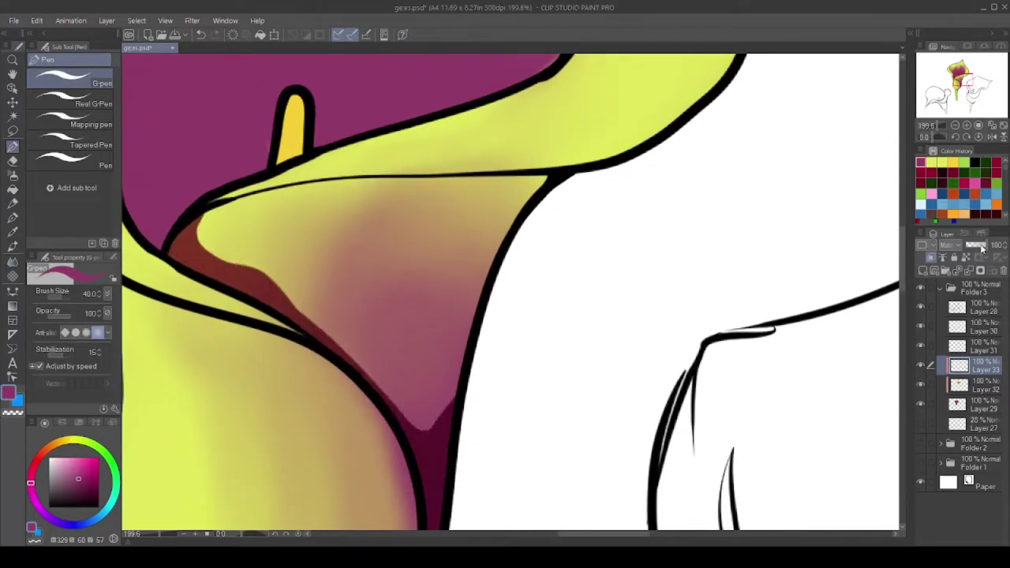
pyautogui.moveTo(982, 247); pyautogui.dragTo(977, 247)
pyautogui.scroll(1, 429, 221)
pyautogui.moveTo(202, 298); pyautogui.dragTo(328, 235)
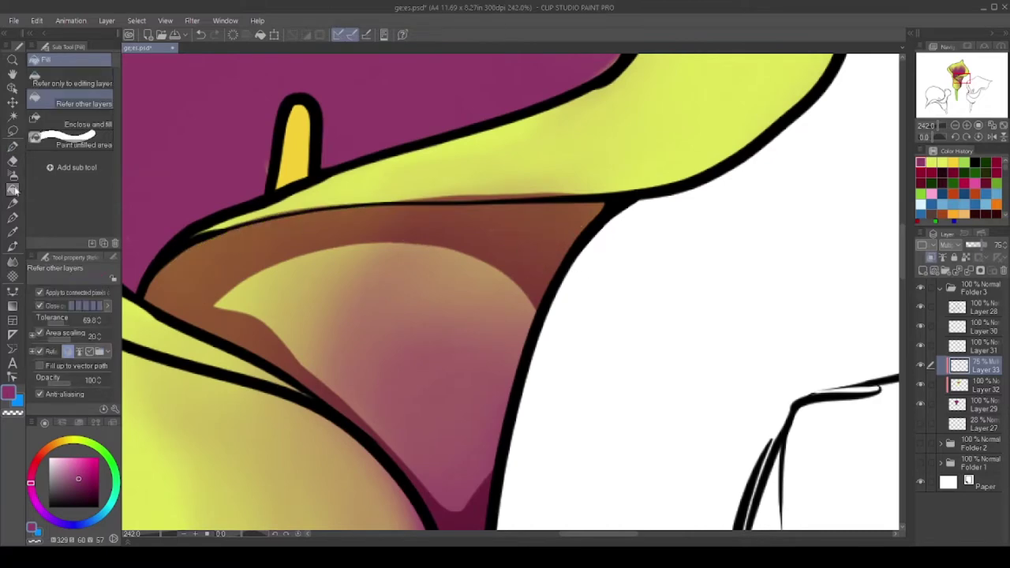
# Shade the right and left sides of the throat with hard-edged purple shadows, using the G-pen at size 40
pyautogui.scroll(-2, 424, 175)
pyautogui.moveTo(424, 175)
pyautogui.mouseDown()
pyautogui.moveTo(381, 272)
pyautogui.moveTo(376, 337)
pyautogui.mouseUp()
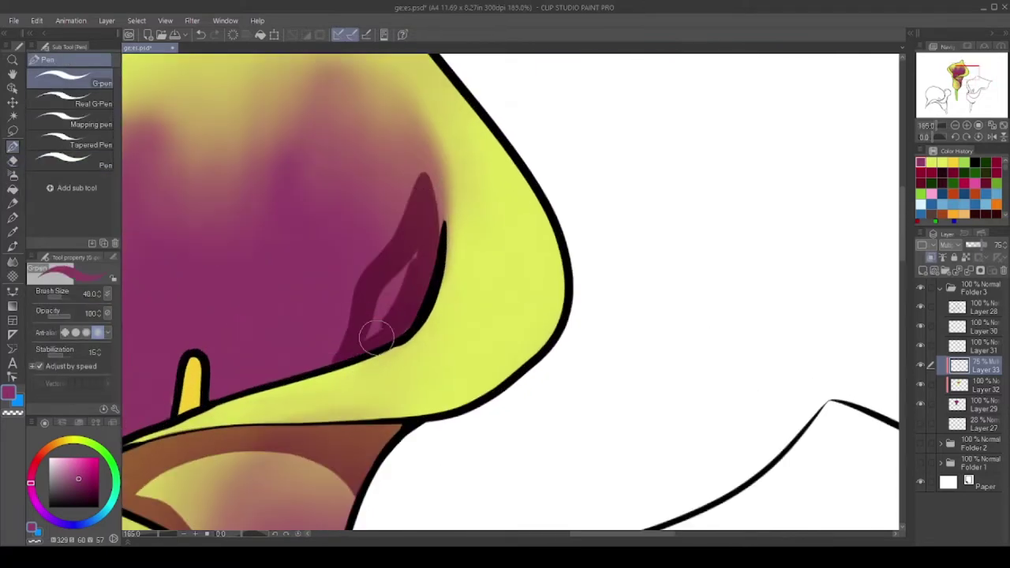
pyautogui.scroll(-2, 418, 292)
pyautogui.scroll(3, 300, 289)
pyautogui.moveTo(260, 371)
pyautogui.mouseDown()
pyautogui.moveTo(319, 329)
pyautogui.moveTo(230, 213)
pyautogui.mouseUp()
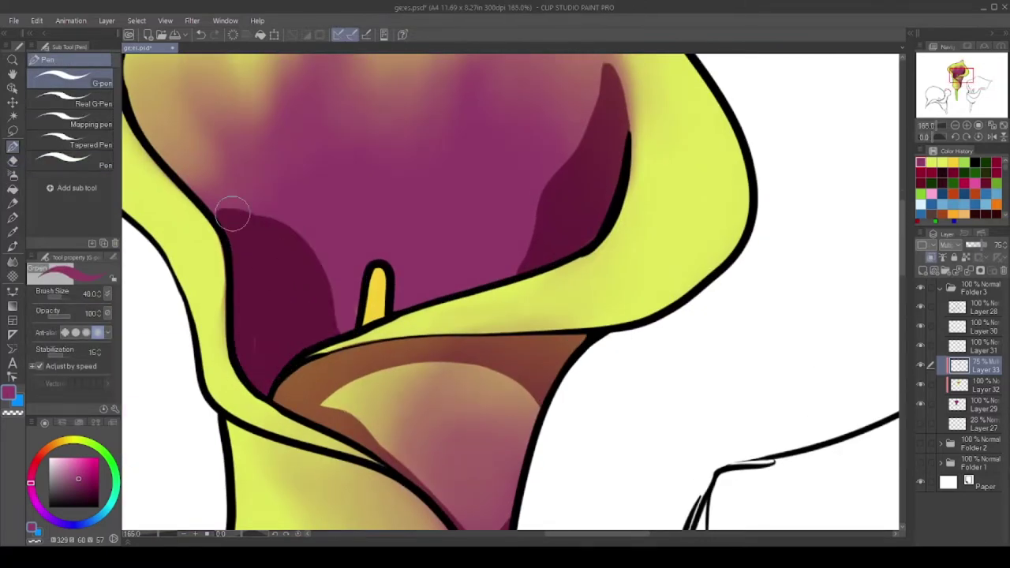
pyautogui.scroll(1, 230, 214)
pyautogui.scroll(-3, 614, 327)
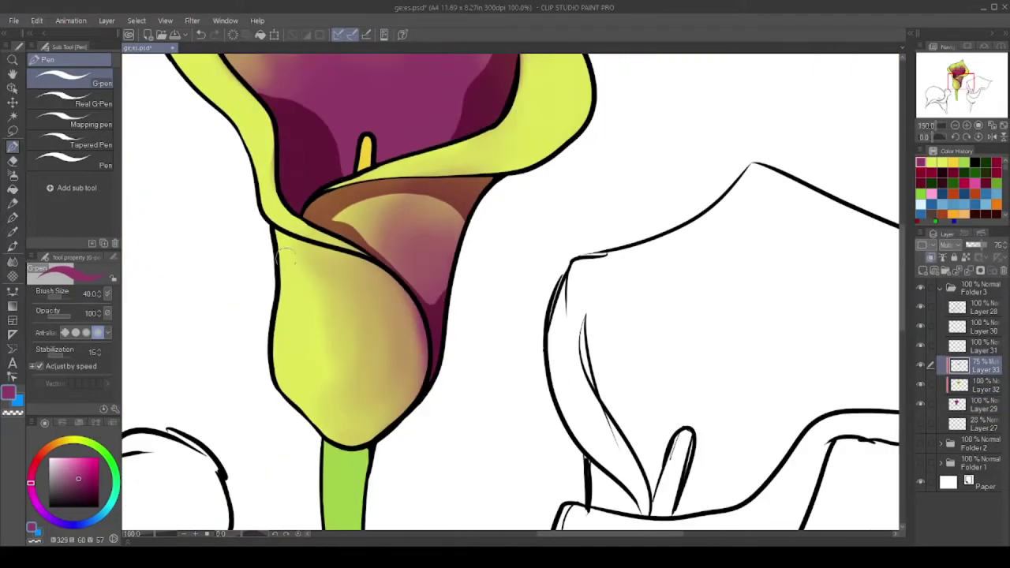
# Shade the wrapped base beneath its overlapping fold and along its left and lower-left edges
pyautogui.scroll(2, 446, 264)
pyautogui.moveTo(446, 265); pyautogui.dragTo(352, 189)
pyautogui.moveTo(249, 353)
pyautogui.mouseDown()
pyautogui.moveTo(261, 426)
pyautogui.moveTo(316, 473)
pyautogui.mouseUp()
# Paint shadows along the throat's left inner crease, the left rim's outer edge and the petal tip
pyautogui.scroll(2, 395, 210)
pyautogui.scroll(-4, 429, 409)
pyautogui.scroll(3, 429, 409)
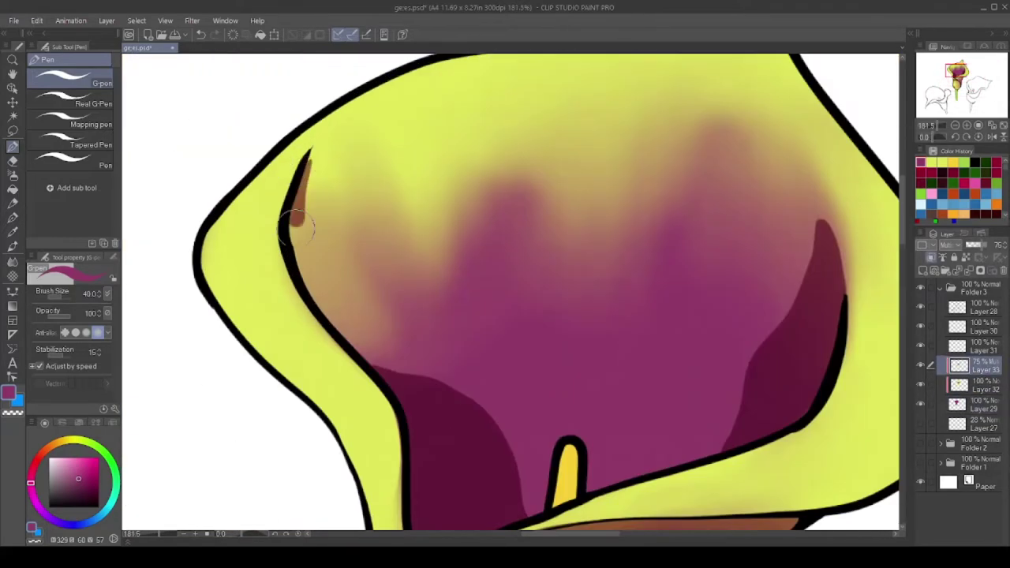
pyautogui.scroll(-3, 311, 300)
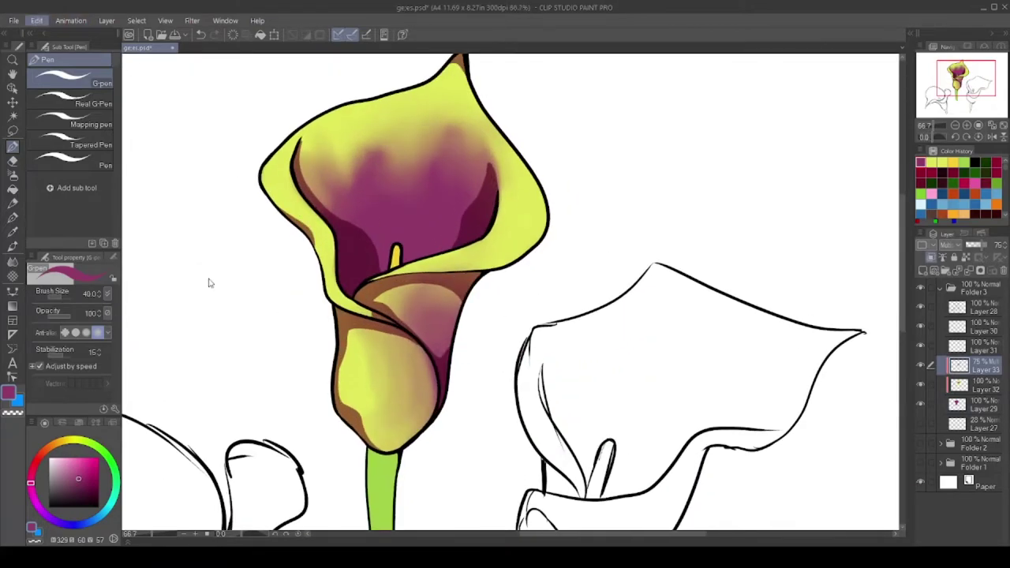
# Shift the shadow colour slightly toward violet and set the shading layer's opacity to 78%
pyautogui.press('Tab')
pyautogui.press('Tab')
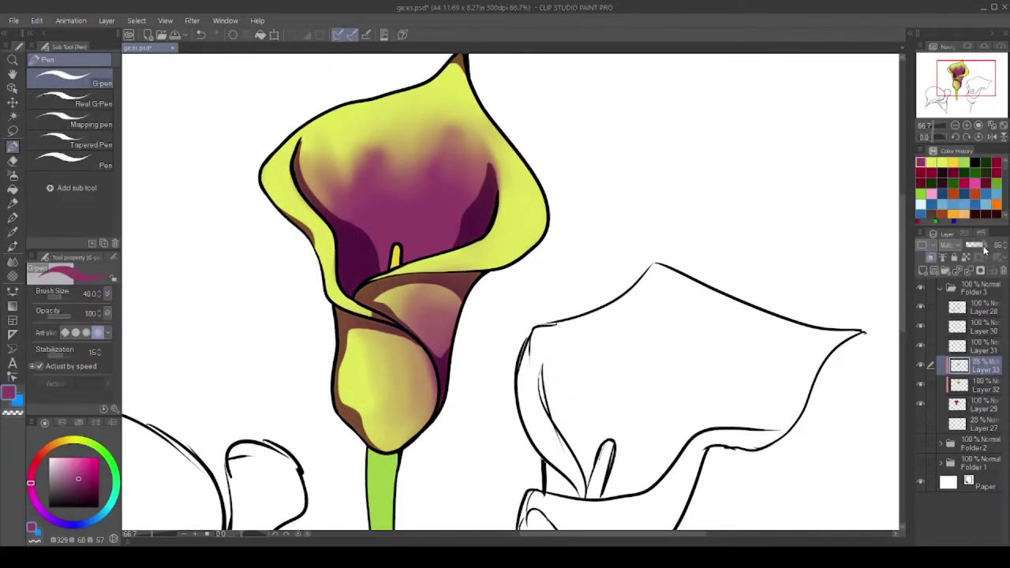
pyautogui.scroll(-1, 264, 357)
# Add a new clipped layer and paint bright yellow highlights along the base's lower-right edge and both petal rims
pyautogui.scroll(3, 265, 357)
pyautogui.scroll(-3, 264, 356)
pyautogui.scroll(4, 265, 356)
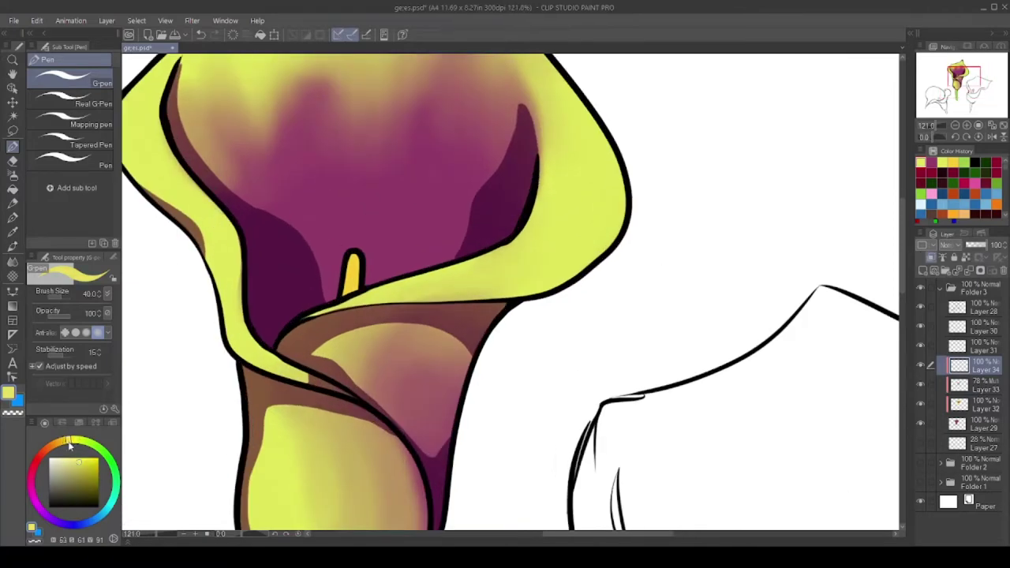
pyautogui.scroll(-3, 461, 404)
pyautogui.scroll(4, 462, 404)
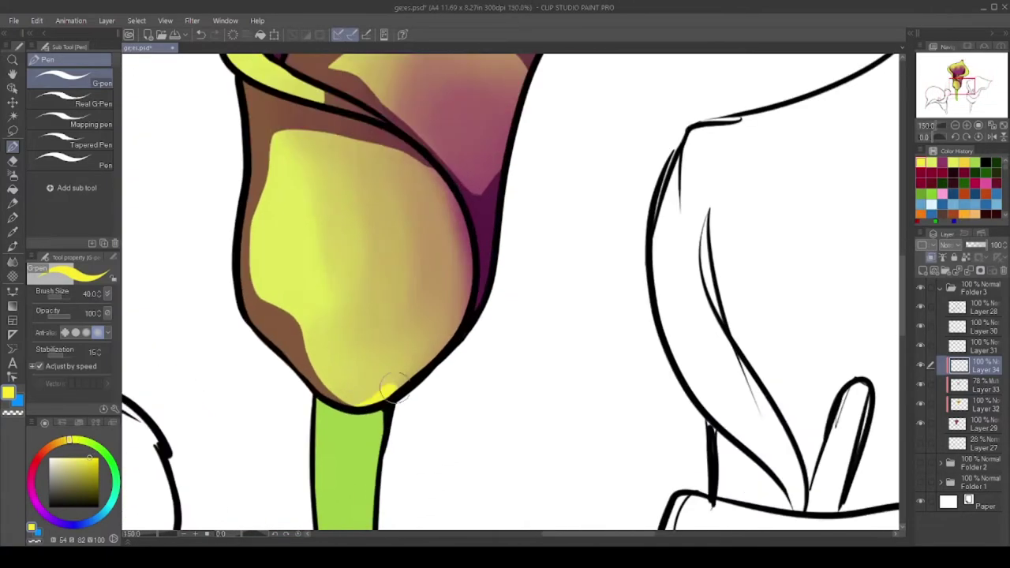
pyautogui.scroll(-4, 462, 404)
# Add a new clipped layer over the yellow spadix and paint orange texture on it
pyautogui.scroll(2, 397, 166)
pyautogui.scroll(3, 397, 166)
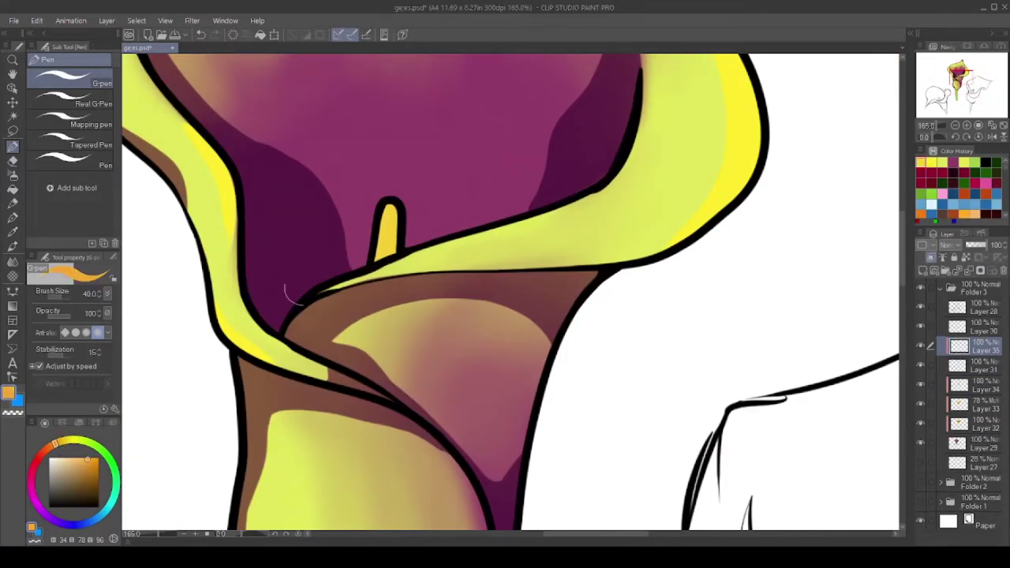
pyautogui.scroll(-6, 333, 260)
# Add clipped layers over the stem and shade it green with the Soft airbrush at size 70 and the G-pen
pyautogui.hotkey('ctrl', 'shift', 'n')
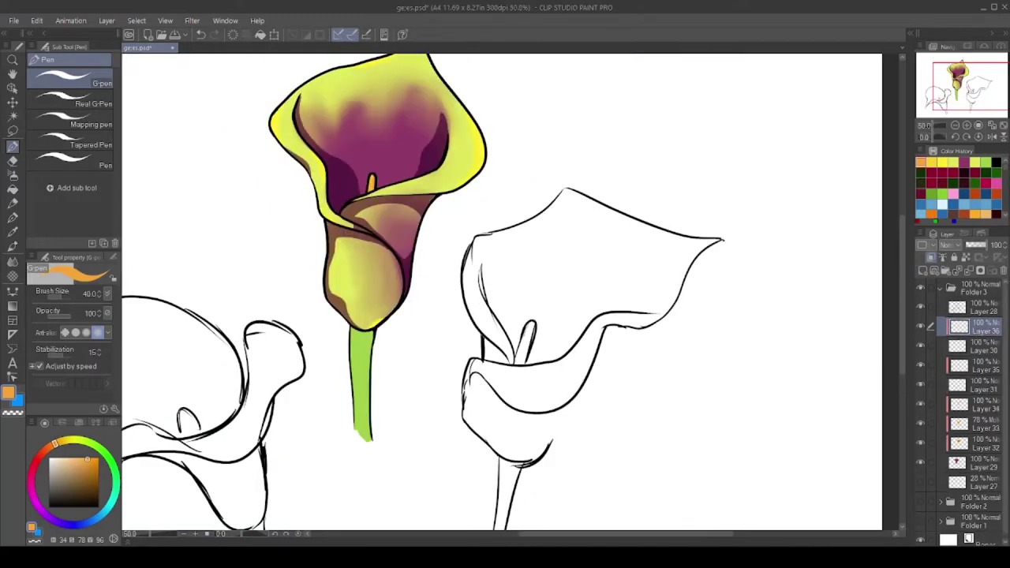
pyautogui.scroll(2, 381, 362)
pyautogui.press('b')
pyautogui.scroll(3, 378, 362)
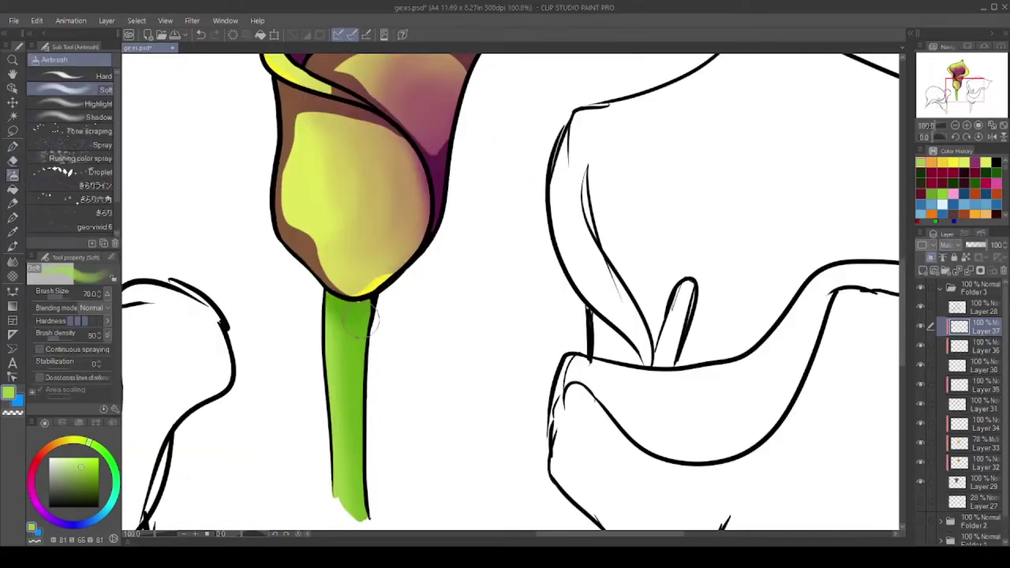
pyautogui.press('p')
pyautogui.scroll(-4, 365, 384)
# Add a new layer clipped to the line art and recolour the flower's outlines mustard yellow with the G-pen at size 150
pyautogui.hotkey('ctrl', 'shift', 'n')
pyautogui.scroll(4, 316, 237)
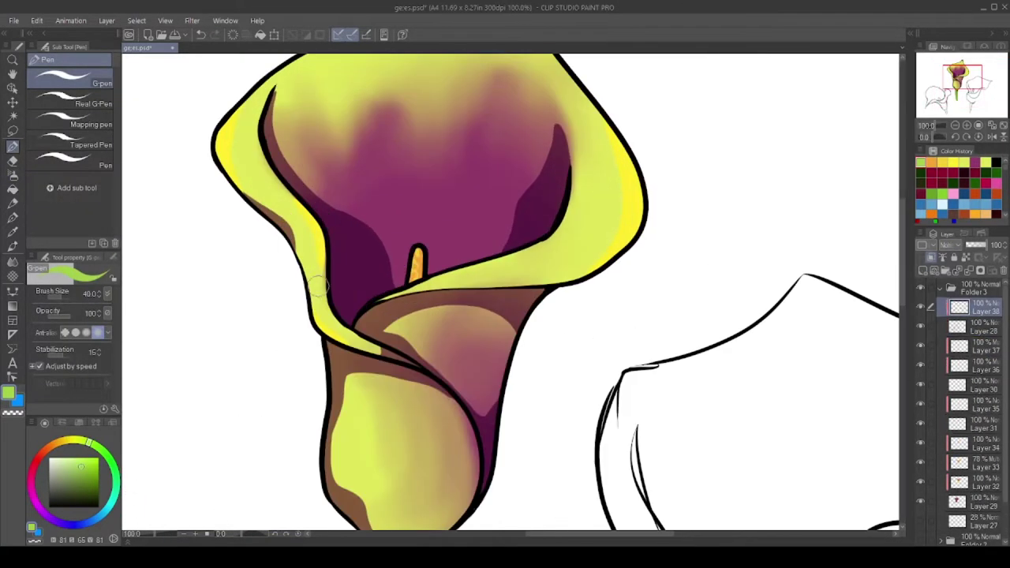
pyautogui.scroll(-4, 251, 341)
pyautogui.scroll(2, 292, 363)
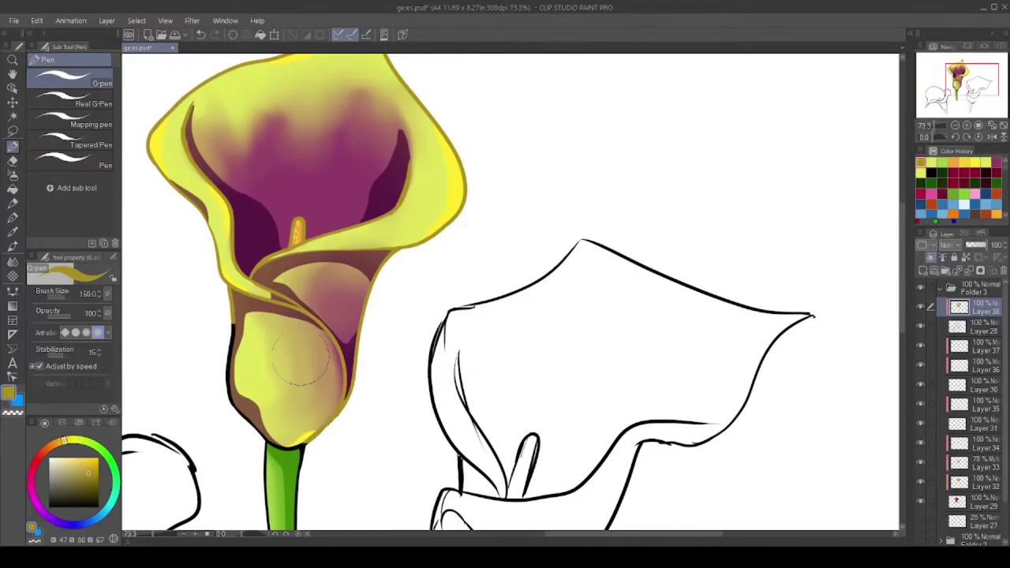
pyautogui.scroll(-2, 379, 146)
pyautogui.scroll(2, 377, 146)
# Recolour all the petal and base outlines with dark purple sampled from the throat shadow
pyautogui.keyDown('alt'); pyautogui.click(203, 162); pyautogui.keyUp('alt')
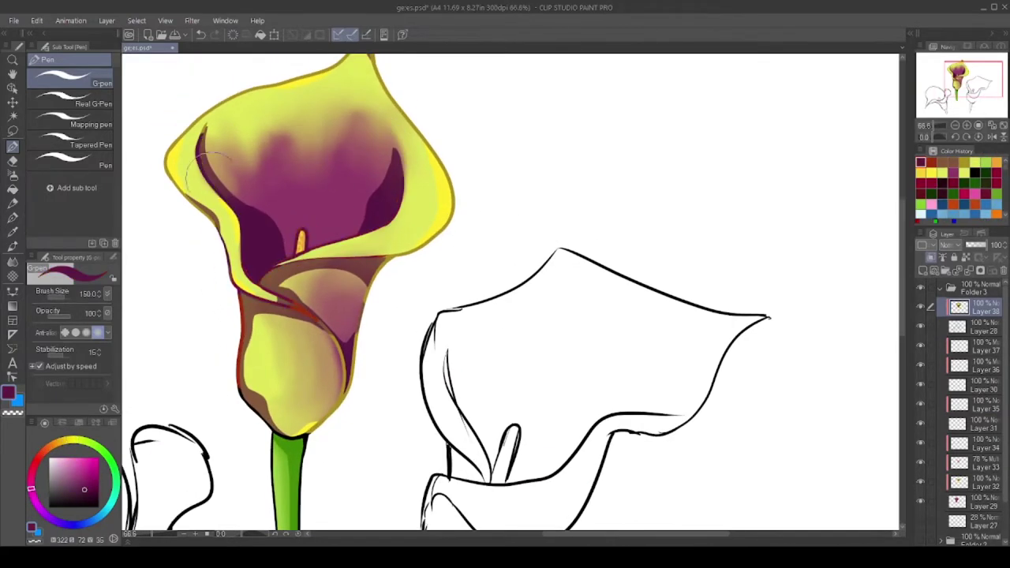
pyautogui.scroll(-1, 275, 401)
pyautogui.scroll(6, 292, 294)
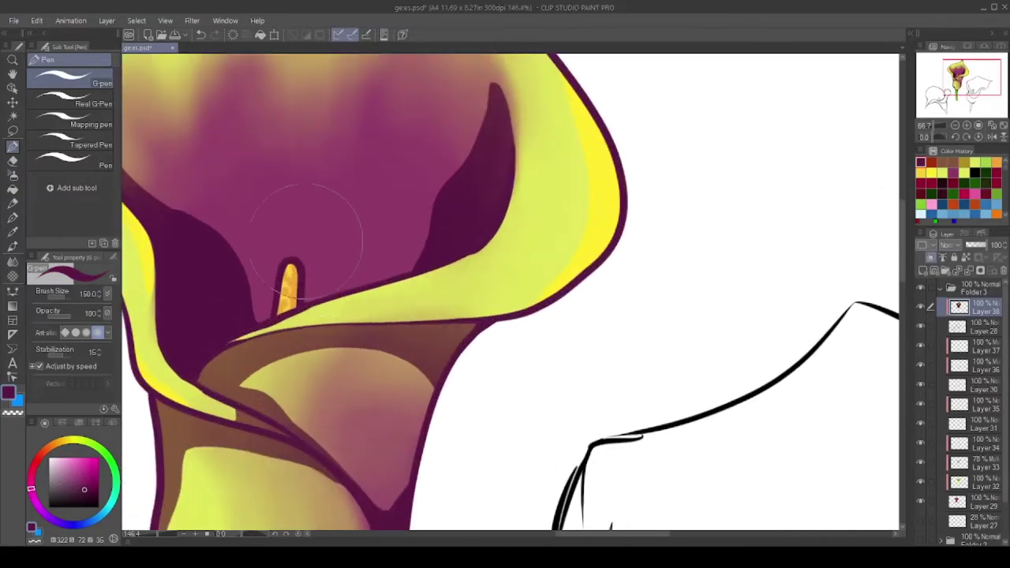
# Recolour the spadix outline dark orange with the G-pen reduced to size 40
pyautogui.keyDown('alt'); pyautogui.click(290, 306); pyautogui.keyUp('alt')
pyautogui.press('[')
pyautogui.press('[')
pyautogui.press('[')
pyautogui.press('[')
pyautogui.moveTo(292, 268); pyautogui.dragTo(288, 323)
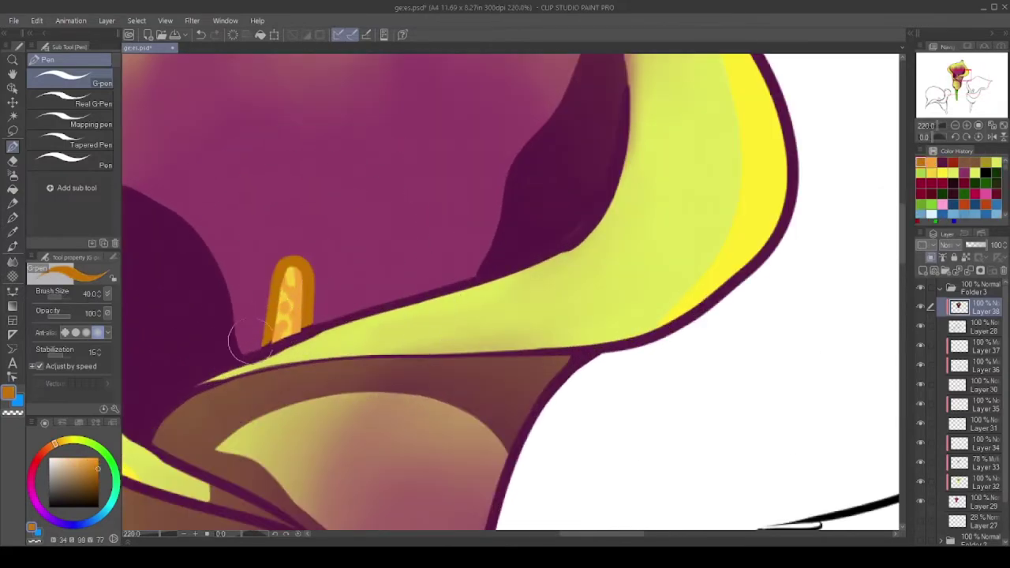
# Recolour the stem's outlines with a dark green based on the sampled stem colour
pyautogui.scroll(-4, 251, 344)
pyautogui.scroll(2, 315, 474)
pyautogui.keyDown('alt'); pyautogui.click(320, 411); pyautogui.keyUp('alt')
pyautogui.scroll(2, 426, 328)
pyautogui.scroll(-2, 426, 328)
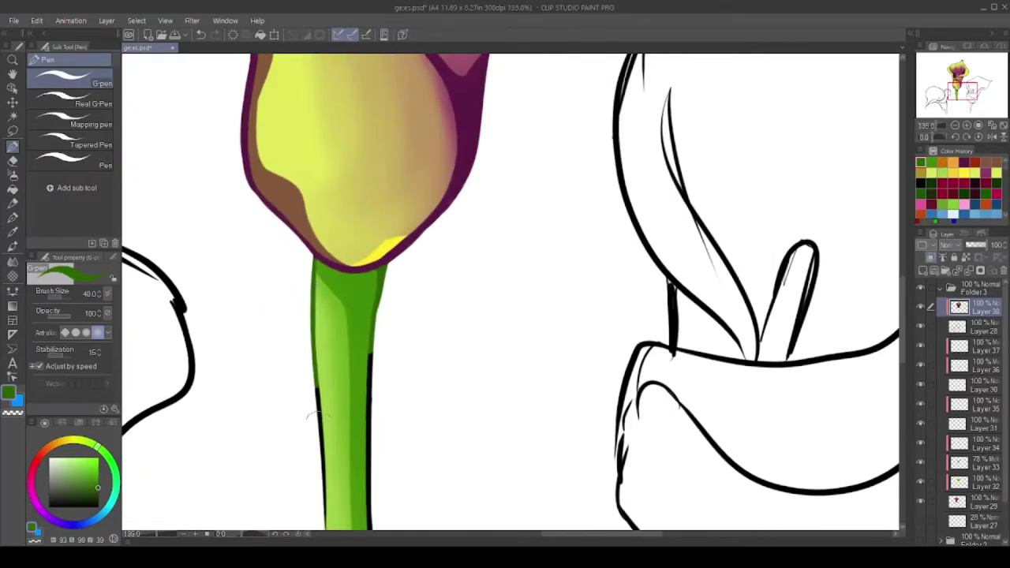
pyautogui.scroll(-5, 310, 416)
pyautogui.scroll(1, 285, 227)
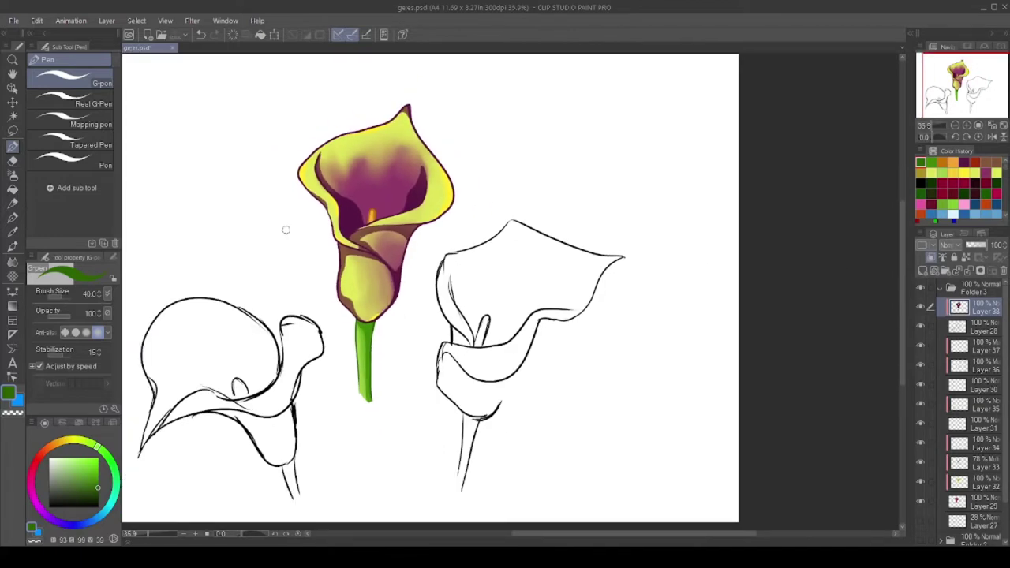
# Hide the yellow petal colour, shadow and highlight layers so only the flat purple base shows
pyautogui.scroll(-1, 921, 426)
pyautogui.click(920, 446)
pyautogui.click(921, 466)
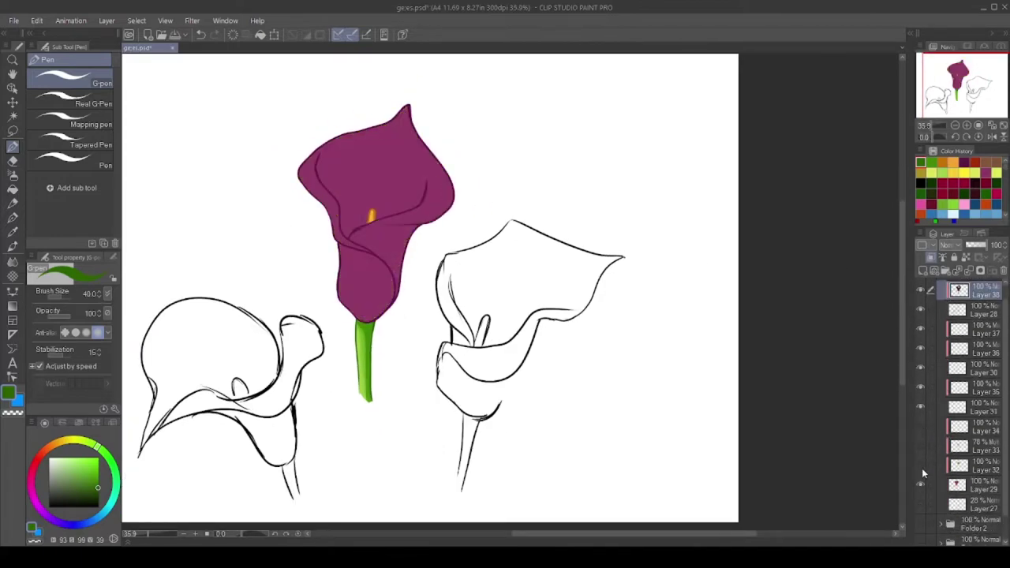
# Add a clipped Multiply layer and airbrush soft shadows in sampled purple over the throat, neck and base at size 70
pyautogui.click(979, 429)
pyautogui.hotkey('ctrl', 'shift', 'n')
pyautogui.scroll(2, 366, 177)
pyautogui.keyDown('alt'); pyautogui.click(346, 239); pyautogui.keyUp('alt')
pyautogui.press('b')
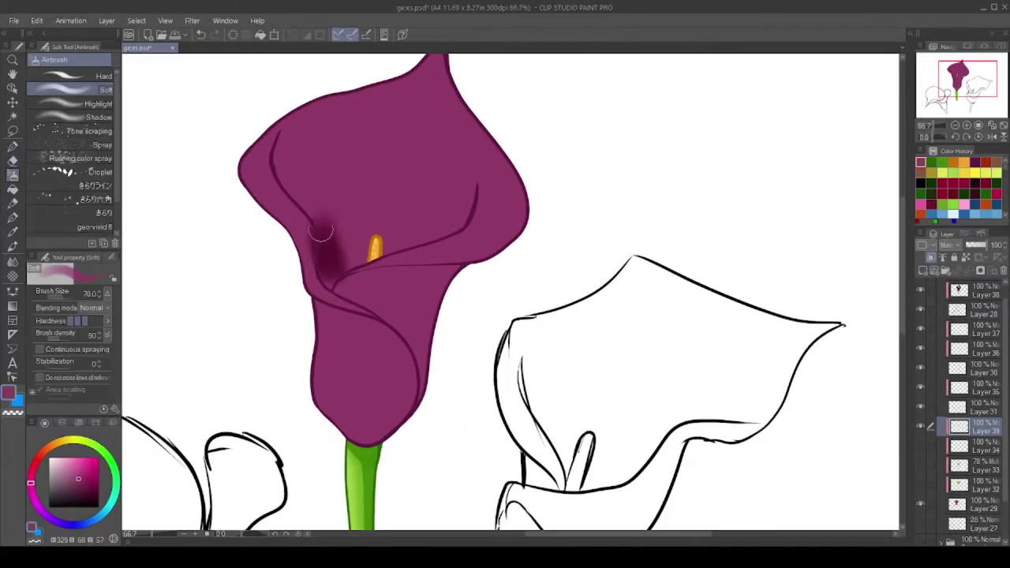
pyautogui.moveTo(321, 231)
pyautogui.mouseDown()
pyautogui.moveTo(442, 239)
pyautogui.moveTo(355, 232)
pyautogui.mouseUp()
pyautogui.moveTo(395, 272); pyautogui.dragTo(408, 350)
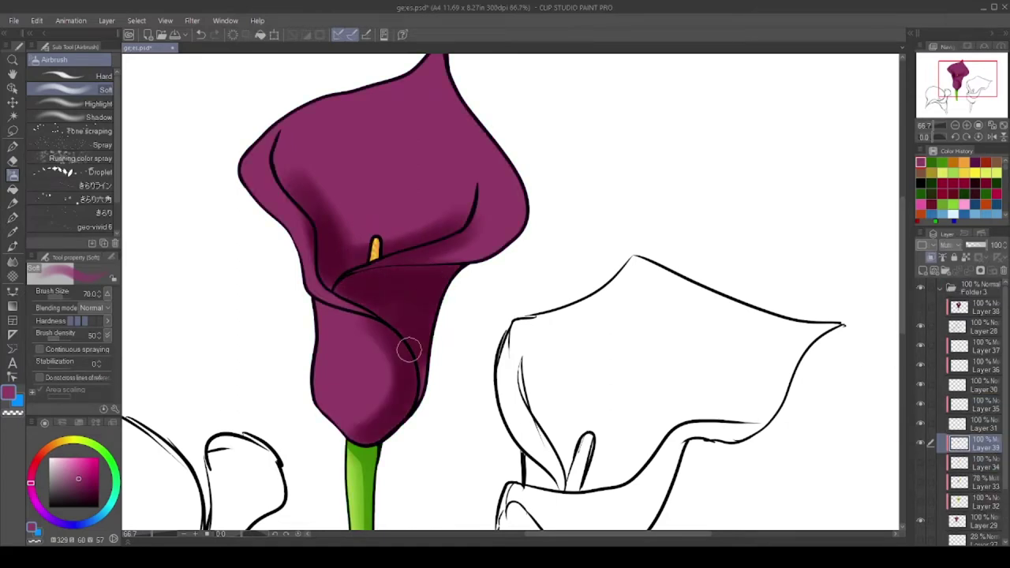
# Clean up the airbrushed shadows with the eraser and smooth them with the Blend tool at size 100
pyautogui.scroll(2, 363, 276)
pyautogui.press('e')
pyautogui.scroll(-3, 363, 277)
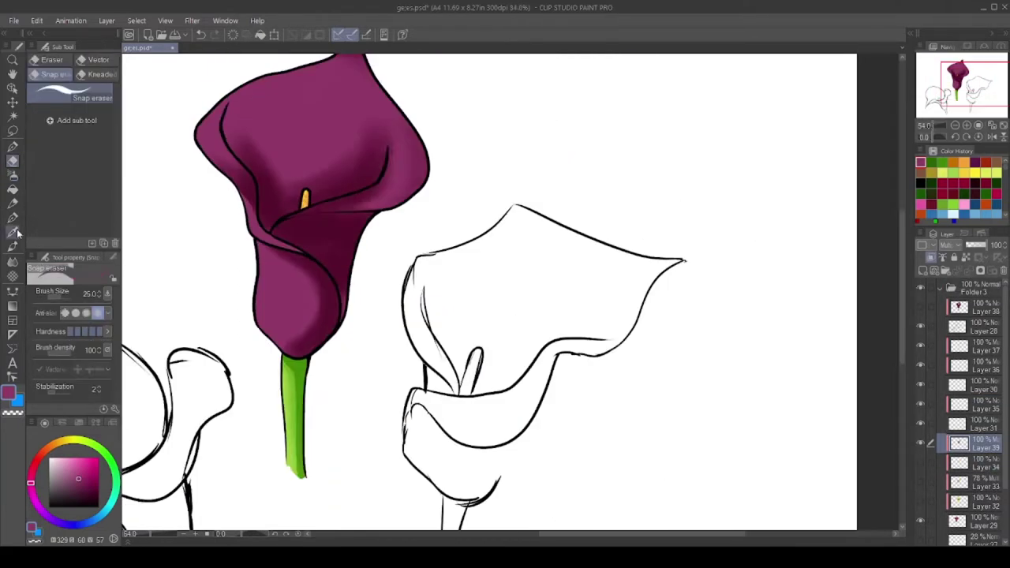
pyautogui.click(12, 262)
pyautogui.scroll(5, 489, 233)
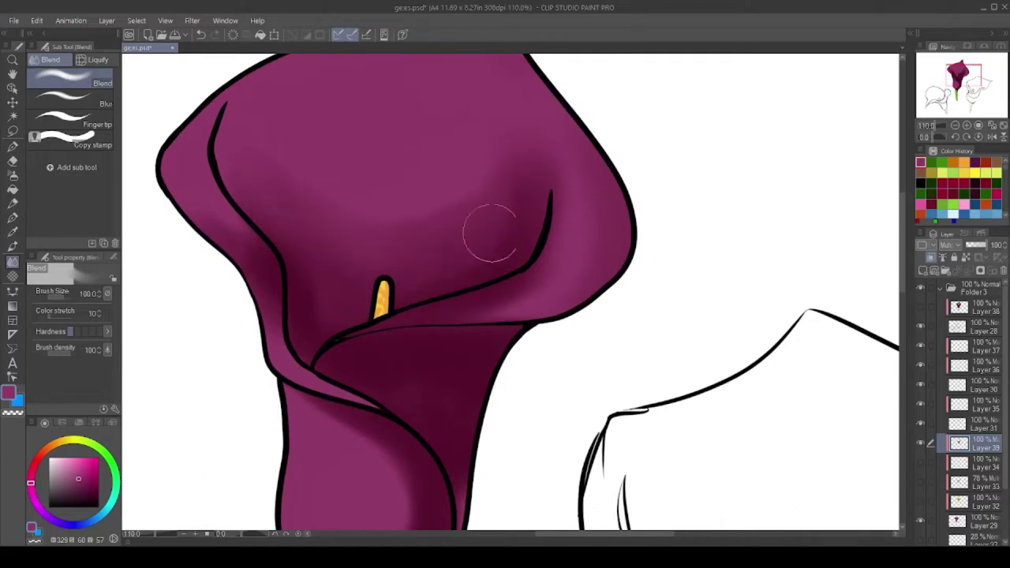
pyautogui.scroll(-6, 489, 233)
pyautogui.scroll(6, 489, 277)
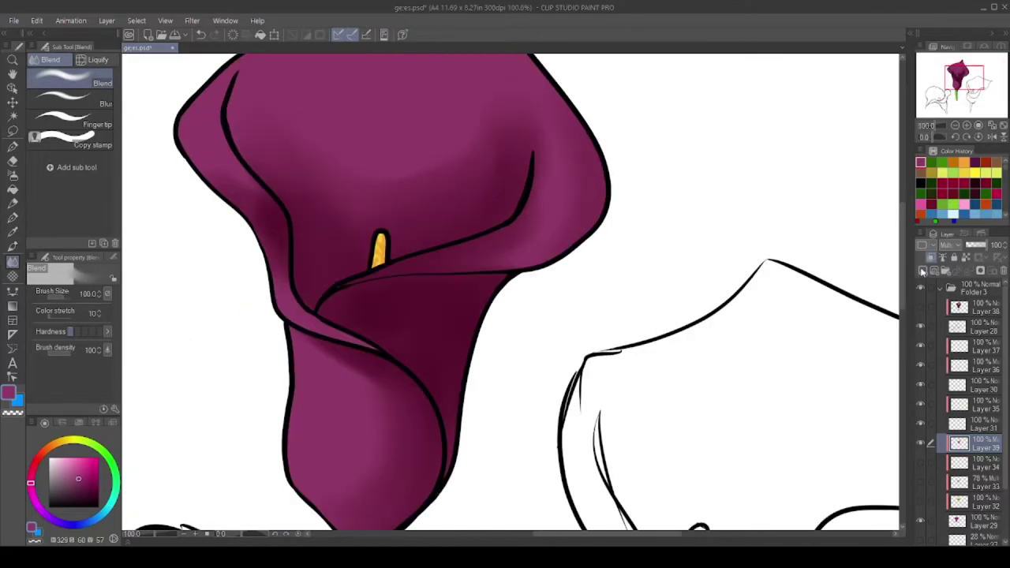
# Add another clipped Multiply layer and paint hard shadows under the front rim and the base's fold with the G-pen at size 40
pyautogui.click(922, 272)
pyautogui.scroll(4, 553, 343)
pyautogui.press('p')
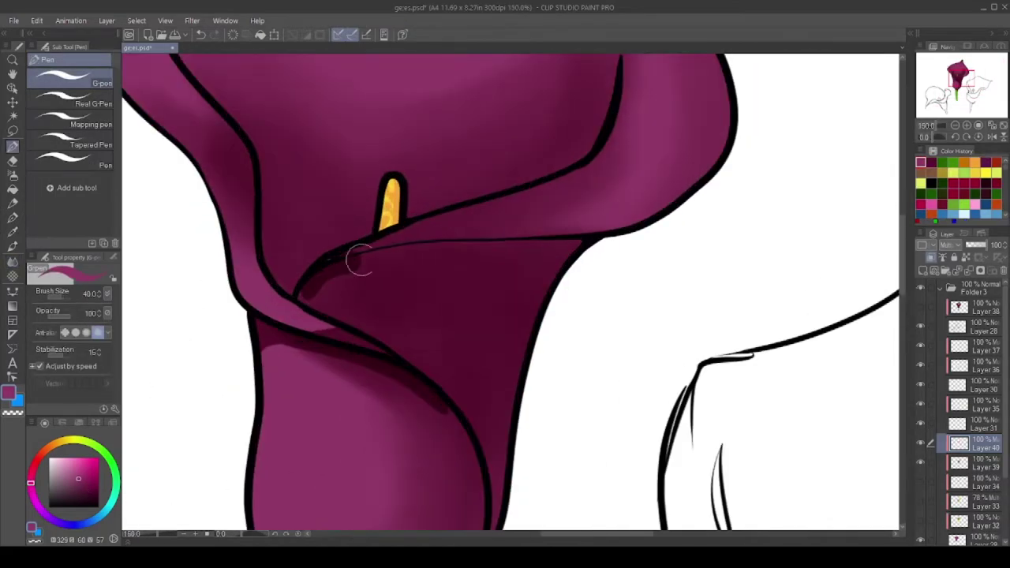
pyautogui.scroll(-4, 359, 260)
pyautogui.scroll(2, 348, 261)
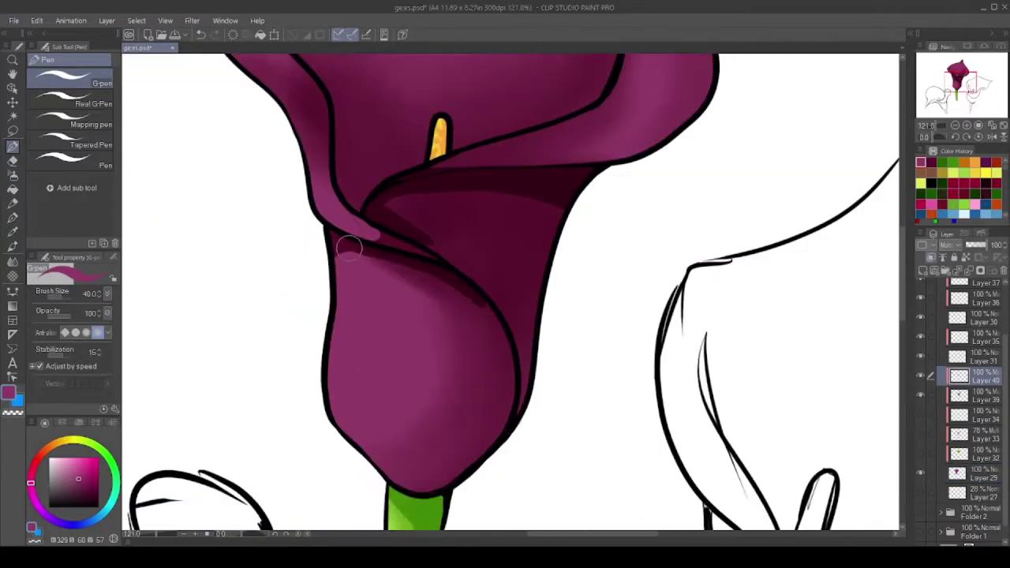
# Fill the neck with dark shadow and shade the throat's left crease, right corner and the petal tip
pyautogui.scroll(4, 419, 235)
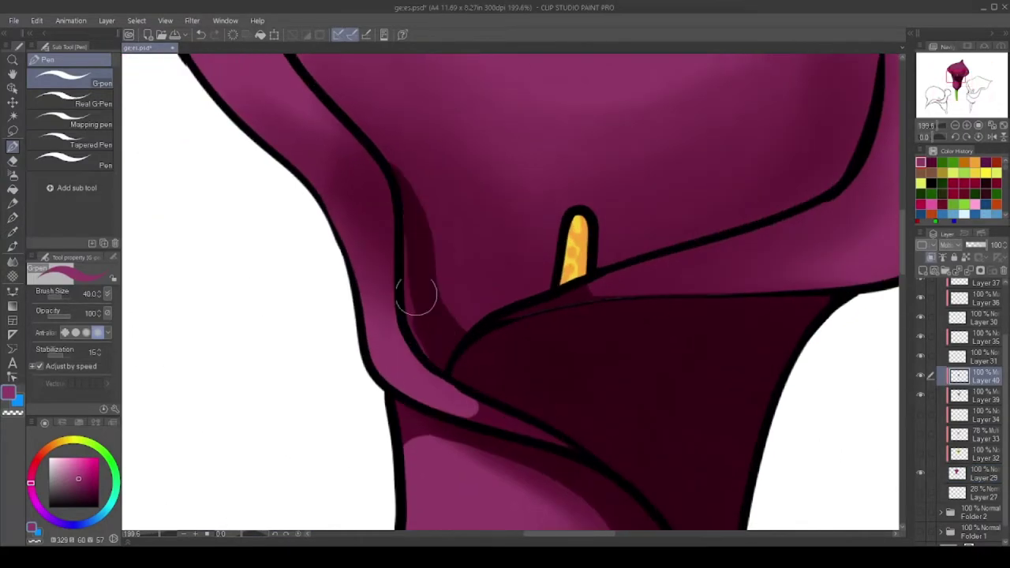
pyautogui.scroll(-2, 506, 348)
pyautogui.scroll(-3, 487, 361)
pyautogui.scroll(2, 479, 358)
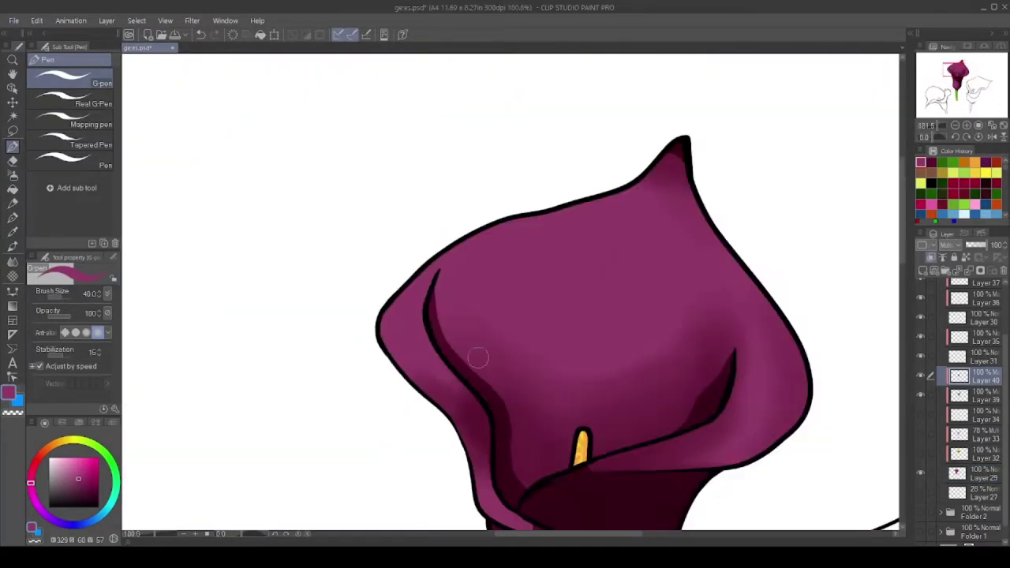
# Extend the hard shadow along the throat's front edge and down the base's right and lower edges
pyautogui.scroll(2, 670, 397)
pyautogui.scroll(-4, 605, 329)
pyautogui.scroll(3, 525, 332)
# Erase lighter strips from the hard shadow along the neck's right edge and the base's upper-left area at size 25
pyautogui.press('e')
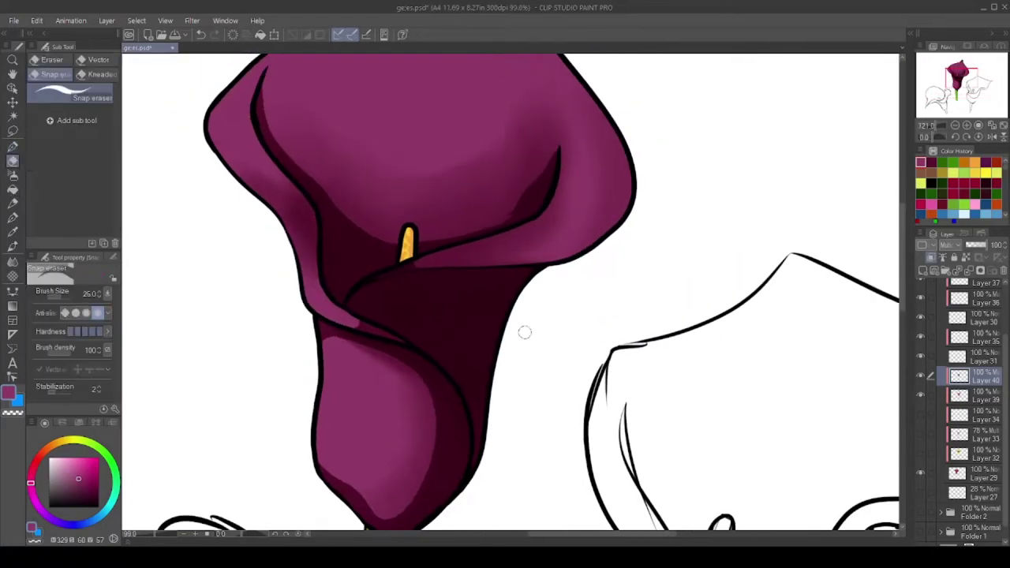
pyautogui.scroll(-1, 500, 388)
pyautogui.scroll(3, 472, 379)
pyautogui.scroll(-2, 381, 323)
pyautogui.scroll(3, 357, 216)
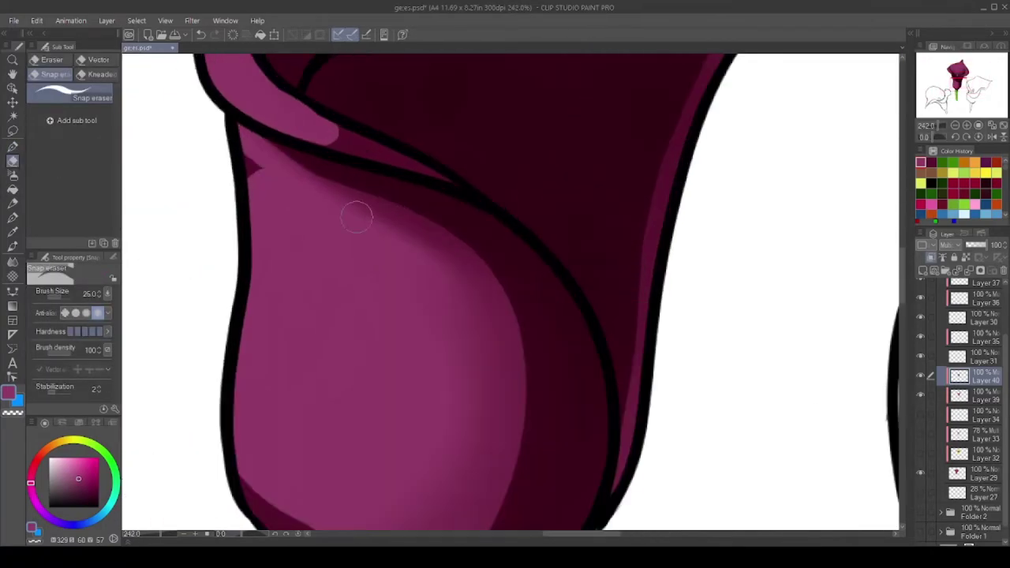
pyautogui.scroll(-2, 371, 237)
pyautogui.scroll(2, 350, 279)
# Refine the throat's right corner shadow with the G-pen and shade the outer edges of the left and right rims
pyautogui.press('p')
pyautogui.scroll(2, 368, 293)
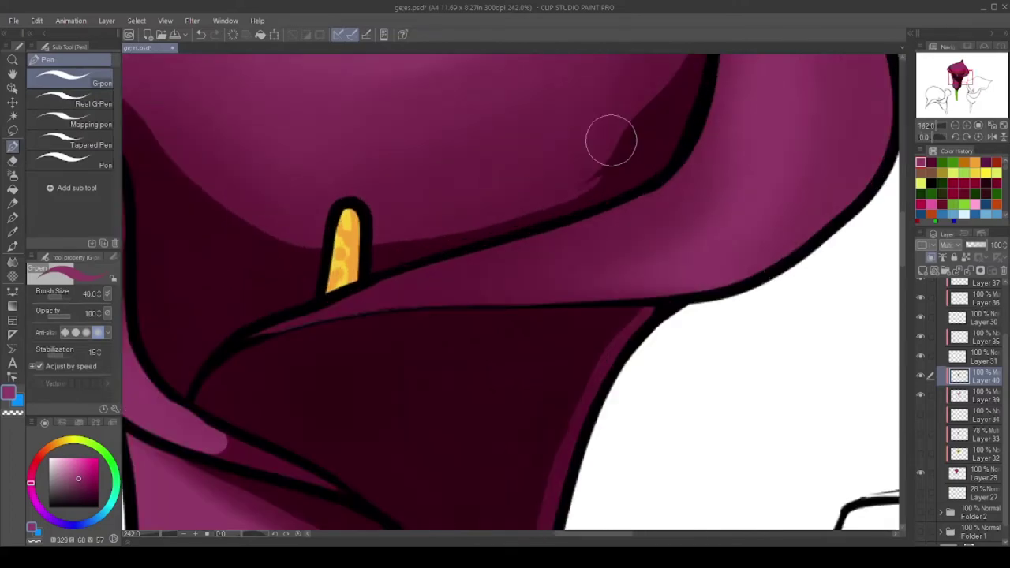
pyautogui.scroll(-3, 484, 225)
pyautogui.scroll(3, 421, 266)
pyautogui.scroll(-1, 210, 203)
pyautogui.scroll(-2, 583, 156)
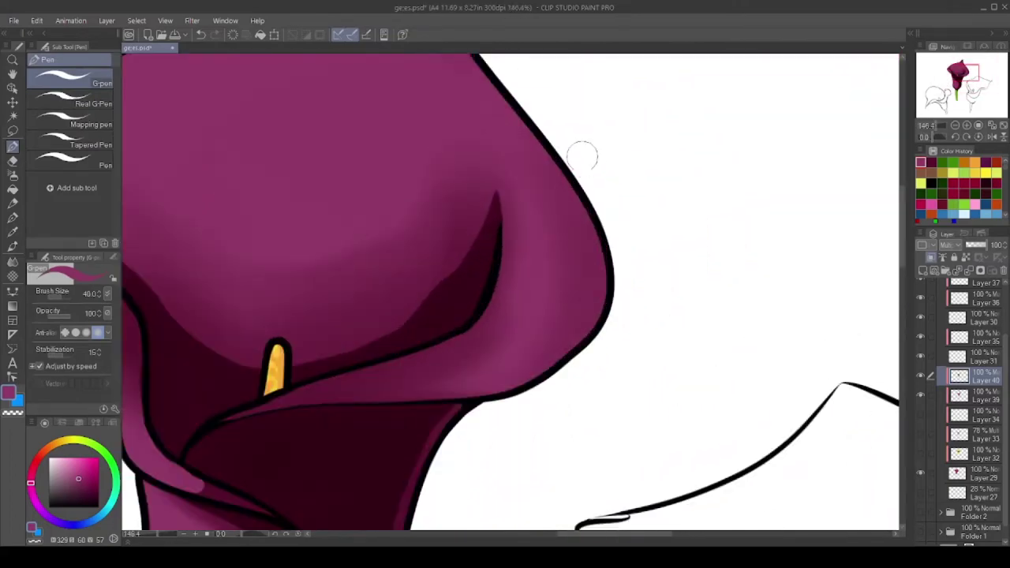
pyautogui.scroll(-3, 582, 155)
# Add a new clipped layer and paint a bright pink highlight along the wrapped base's upper-left edge
pyautogui.hotkey('ctrl', 'shift', 'n')
pyautogui.scroll(3, 395, 237)
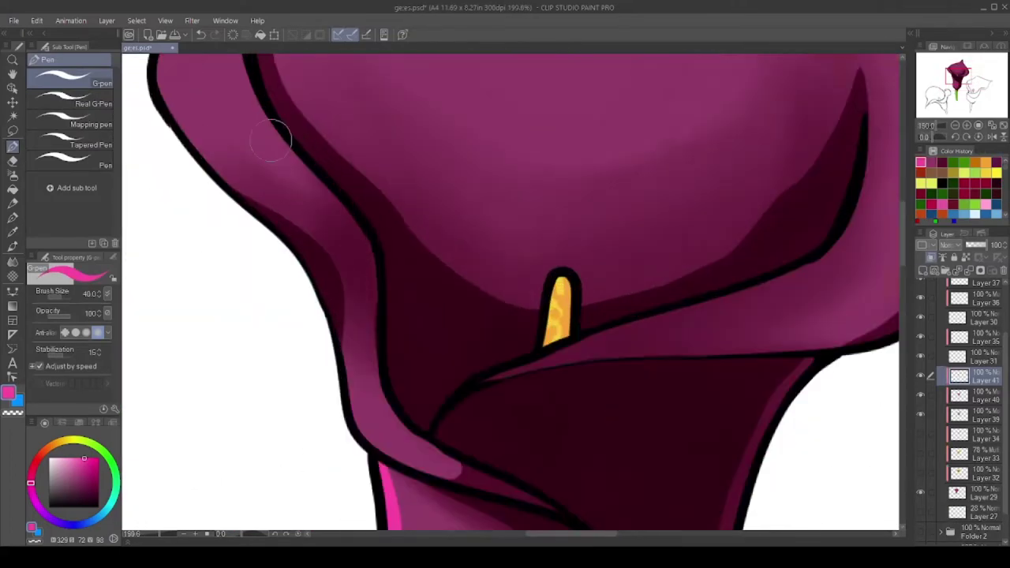
pyautogui.scroll(-1, 271, 140)
# Paint a tapering bright pink highlight along the front rim's inner edge, reducing the G-pen to size 25 for its narrow end
pyautogui.scroll(1, 450, 441)
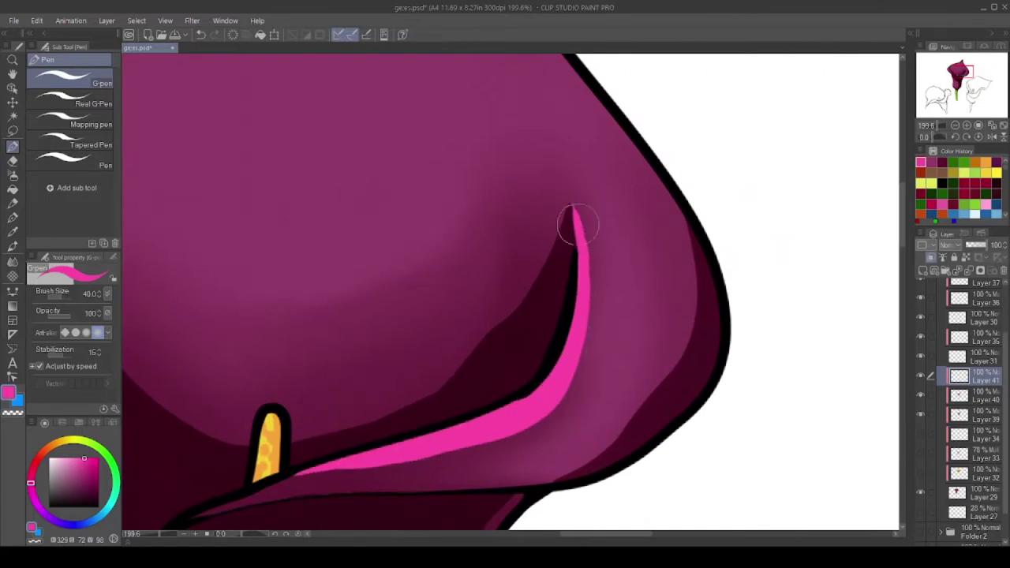
pyautogui.moveTo(577, 225)
pyautogui.mouseDown()
pyautogui.moveTo(569, 355)
pyautogui.moveTo(514, 419)
pyautogui.mouseUp()
pyautogui.press('[')
pyautogui.press('[')
pyautogui.scroll(1, 469, 307)
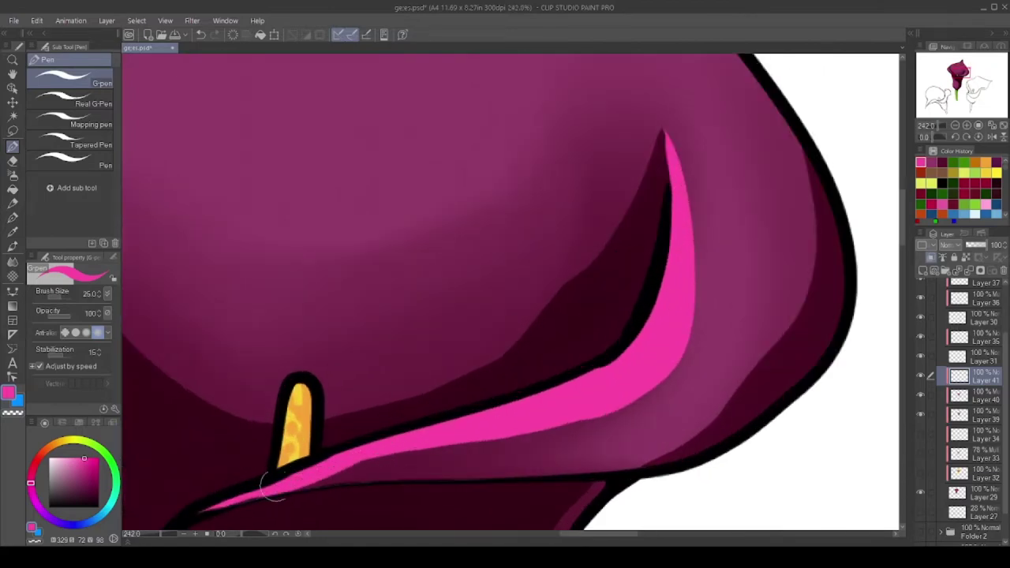
# Paint a bright pink highlight along the back petal's upper edge and trim the front rim's highlight with the eraser
pyautogui.scroll(-4, 513, 415)
pyautogui.scroll(3, 299, 359)
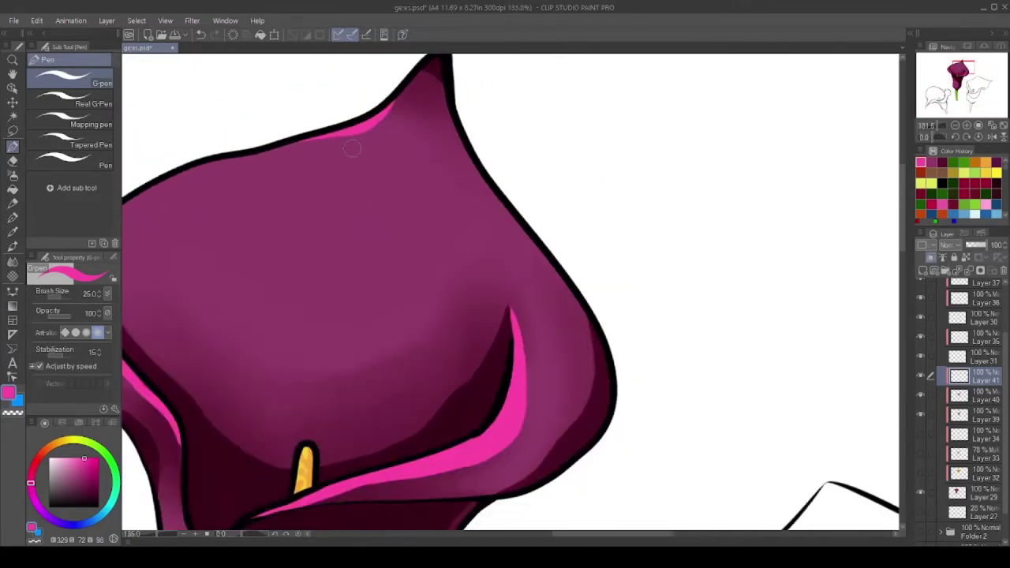
pyautogui.scroll(-3, 299, 359)
pyautogui.scroll(4, 300, 332)
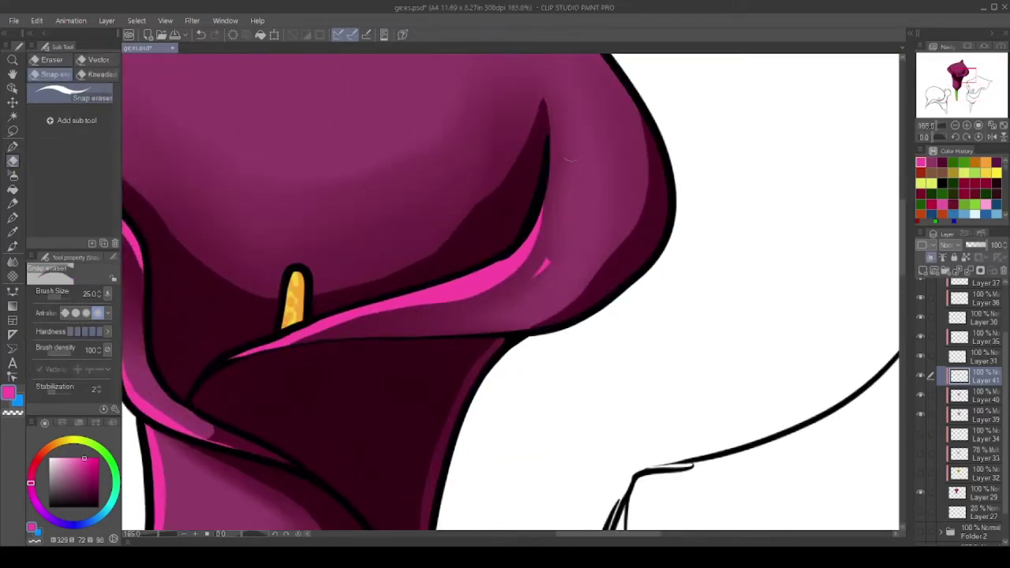
pyautogui.scroll(-5, 460, 308)
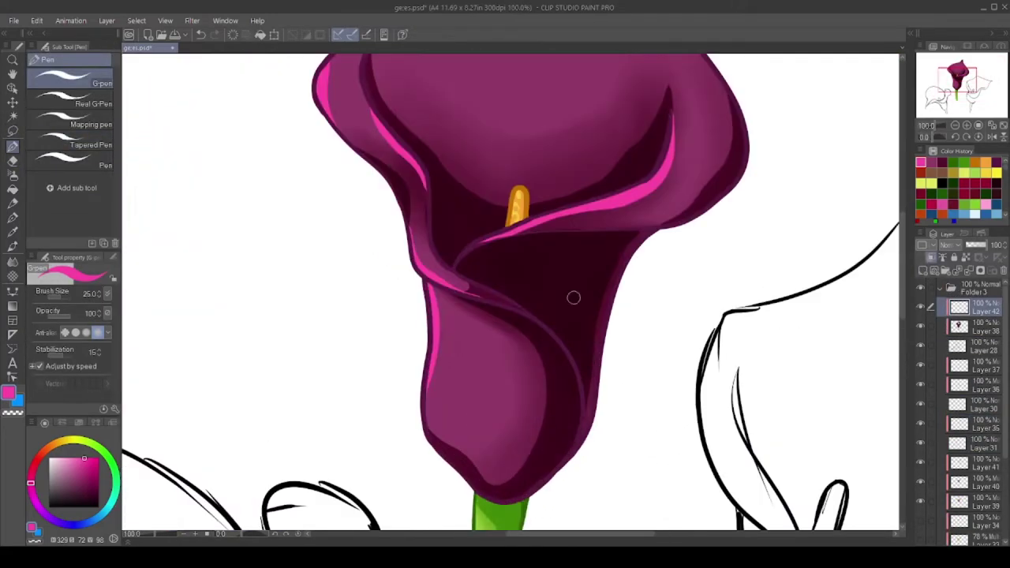
# Colour the line art on a new clipped layer, using dark plum for the flower, dark green for the stem and orange-brown for the spadix
pyautogui.scroll(8, 368, 265)
pyautogui.keyDown('alt'); pyautogui.click(360, 428); pyautogui.keyUp('alt')
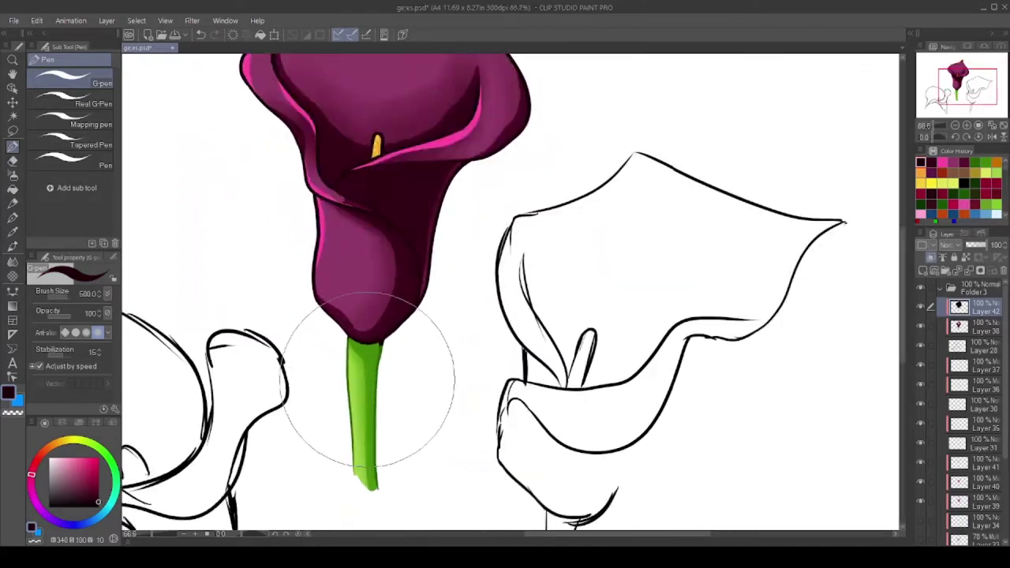
pyautogui.scroll(-3, 375, 339)
pyautogui.scroll(3, 328, 178)
pyautogui.keyDown('alt'); pyautogui.click(328, 177); pyautogui.keyUp('alt')
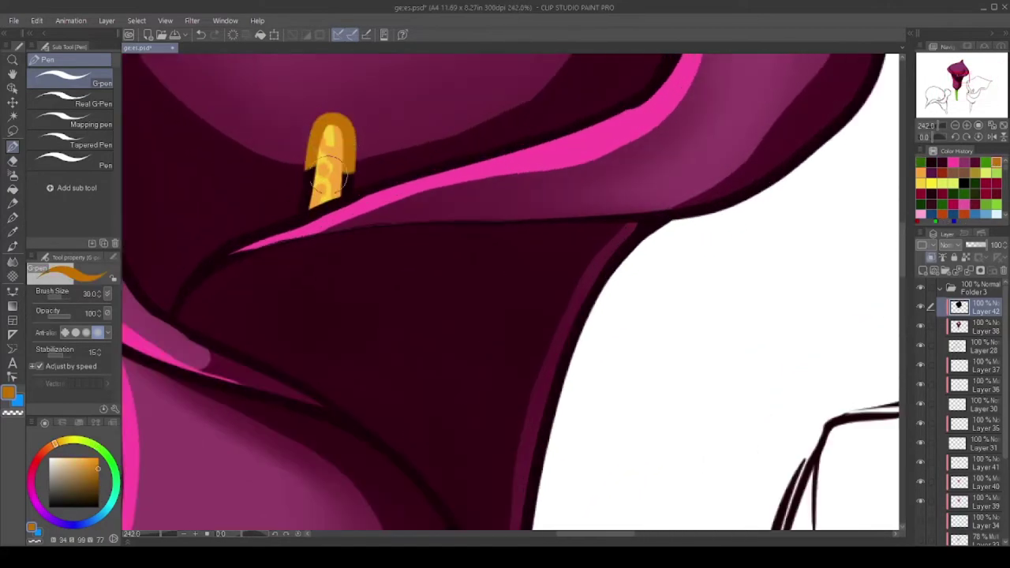
pyautogui.scroll(-5, 284, 204)
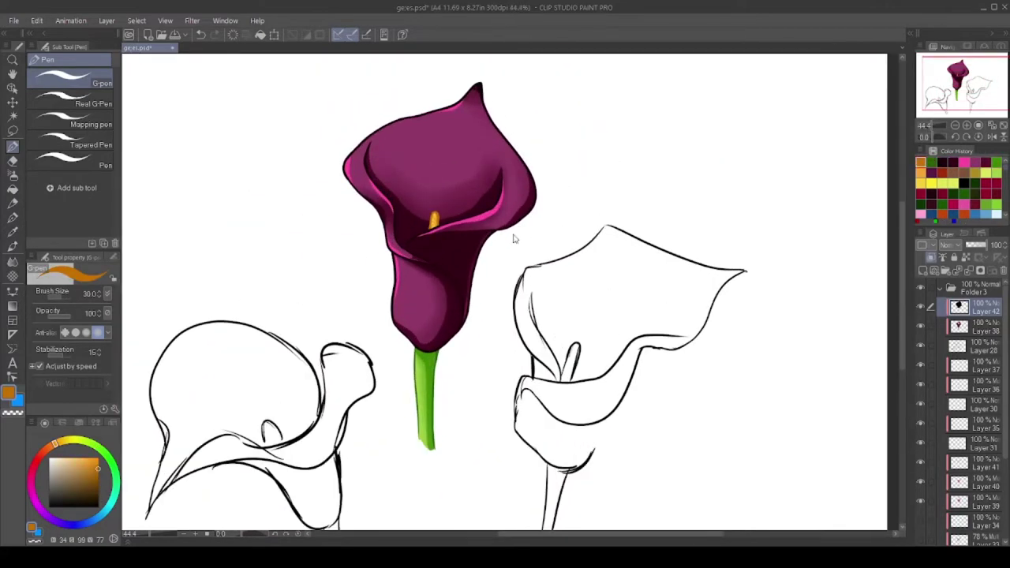
pyautogui.scroll(-2, 929, 447)
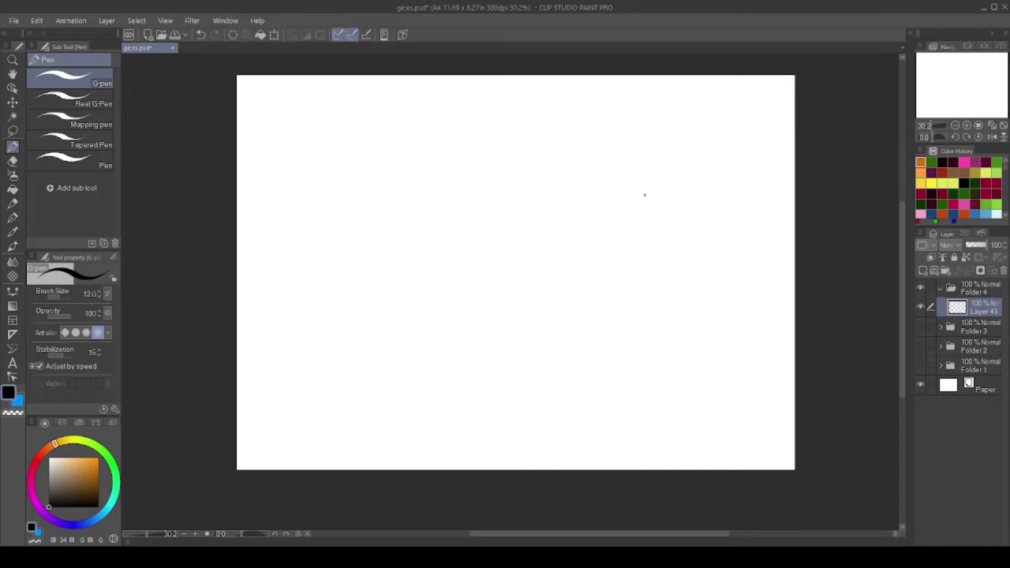
# Sketch a tall tilted ellipse with a small centre and radiating petal guides on a layer in a new folder, using the G-pen at size 12
pyautogui.scroll(2, 515, 272)
pyautogui.moveTo(496, 361)
pyautogui.mouseDown()
pyautogui.moveTo(658, 226)
pyautogui.moveTo(505, 379)
pyautogui.mouseUp()
pyautogui.moveTo(596, 286); pyautogui.dragTo(601, 300)
pyautogui.scroll(-2, 516, 272)
pyautogui.moveTo(568, 252); pyautogui.dragTo(593, 282)
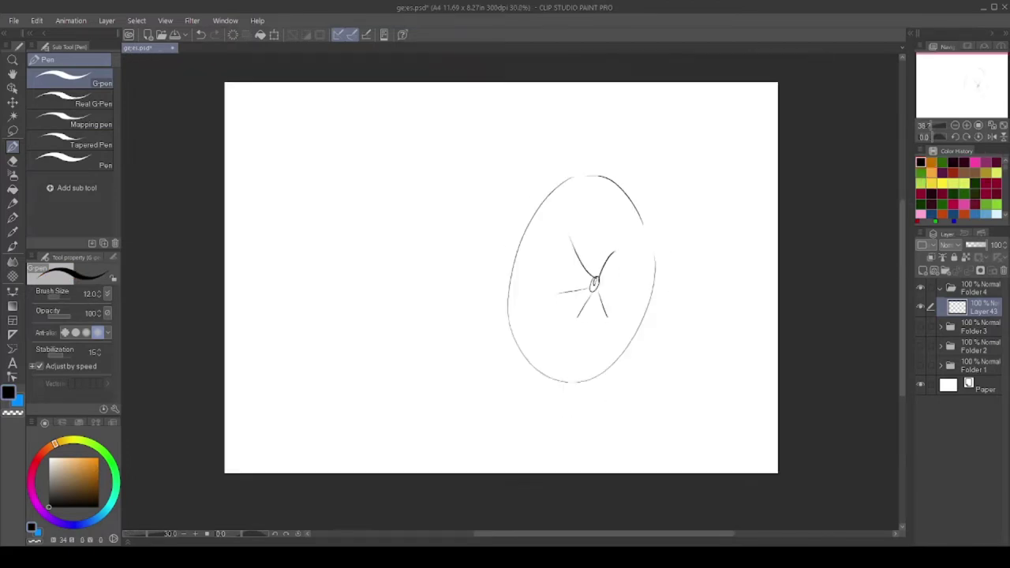
# Sketch construction lines for a side-view lily and a slanted, elongated bud beside the ellipse
pyautogui.scroll(1, 515, 273)
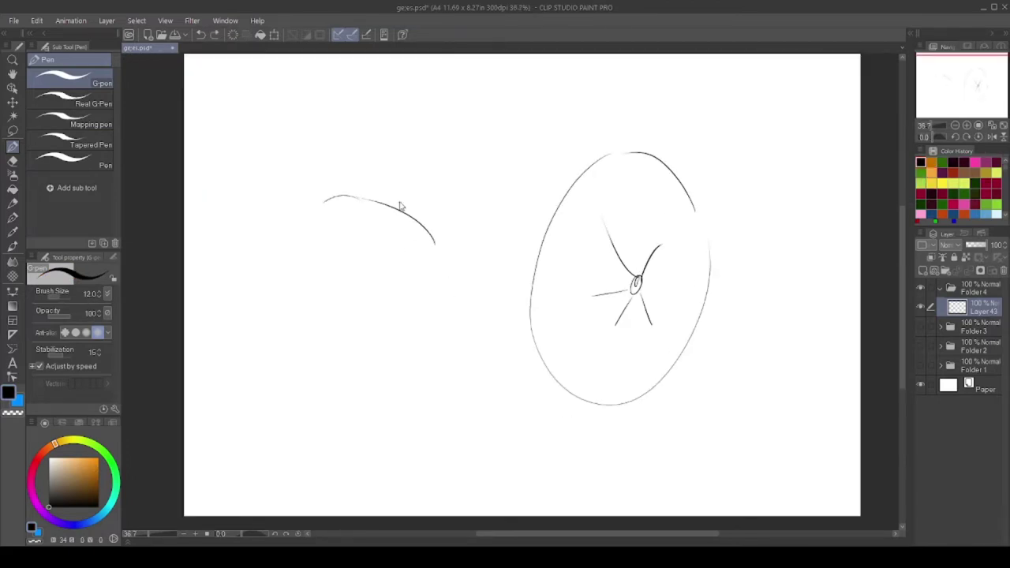
pyautogui.scroll(-2, 505, 284)
pyautogui.moveTo(491, 285); pyautogui.dragTo(496, 313)
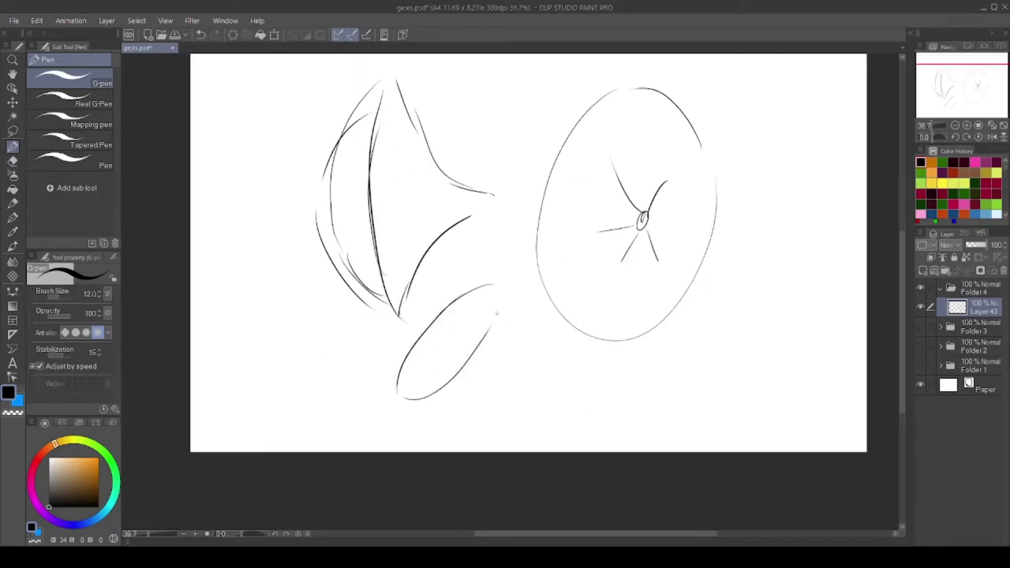
pyautogui.scroll(-1, 516, 272)
# Lasso the ellipse flower sketch and move it higher on the canvas
pyautogui.press('m')
pyautogui.moveTo(458, 426); pyautogui.dragTo(449, 430)
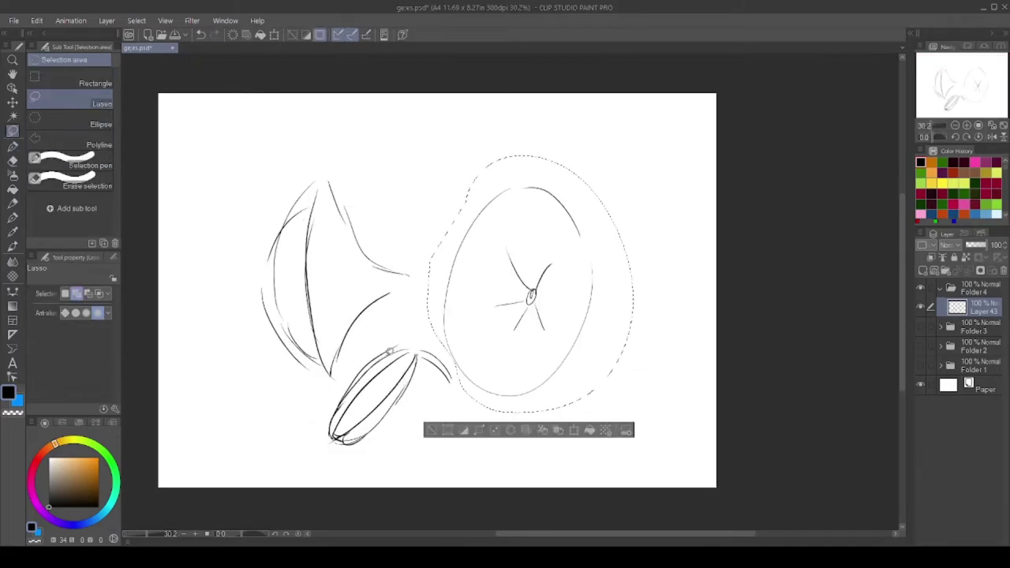
pyautogui.hotkey('ctrl', 't')
pyautogui.moveTo(654, 102); pyautogui.dragTo(616, 138)
pyautogui.press('Return')
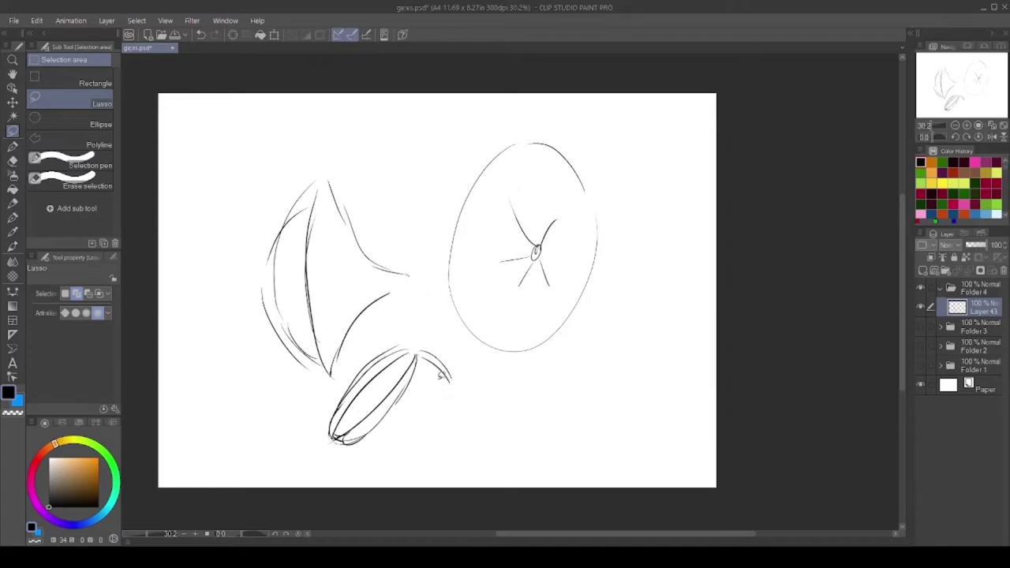
# Lower the sketch layer's opacity to 25% and add a new layer above it for the inking
pyautogui.click(971, 245)
pyautogui.click(922, 270)
pyautogui.press('p')
pyautogui.scroll(3, 554, 214)
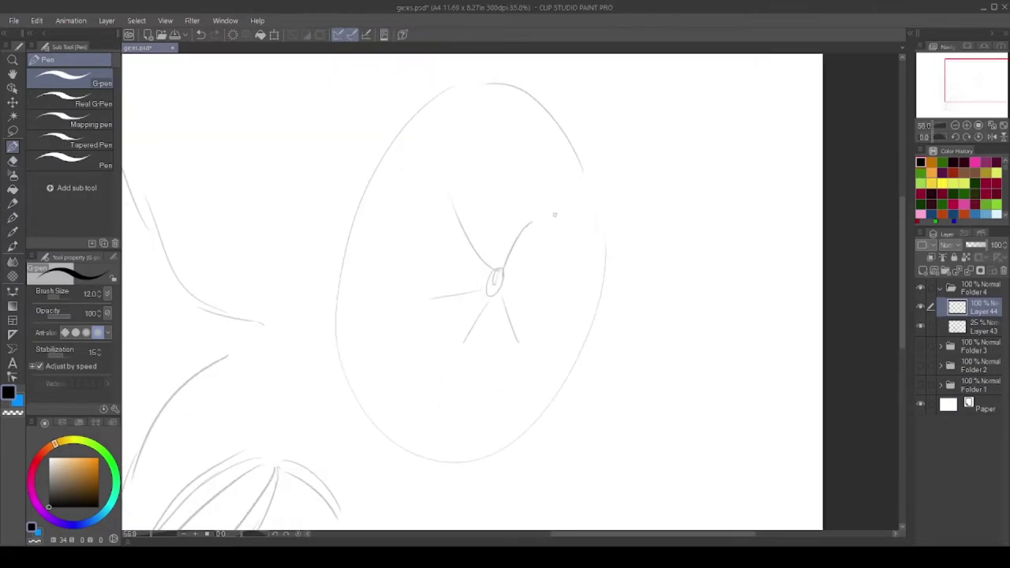
# Ink the right petal with its midrib, the lower-left petal's outline and most of the upper petal over the ellipse sketch
pyautogui.scroll(1, 505, 268)
pyautogui.moveTo(492, 302); pyautogui.dragTo(497, 334)
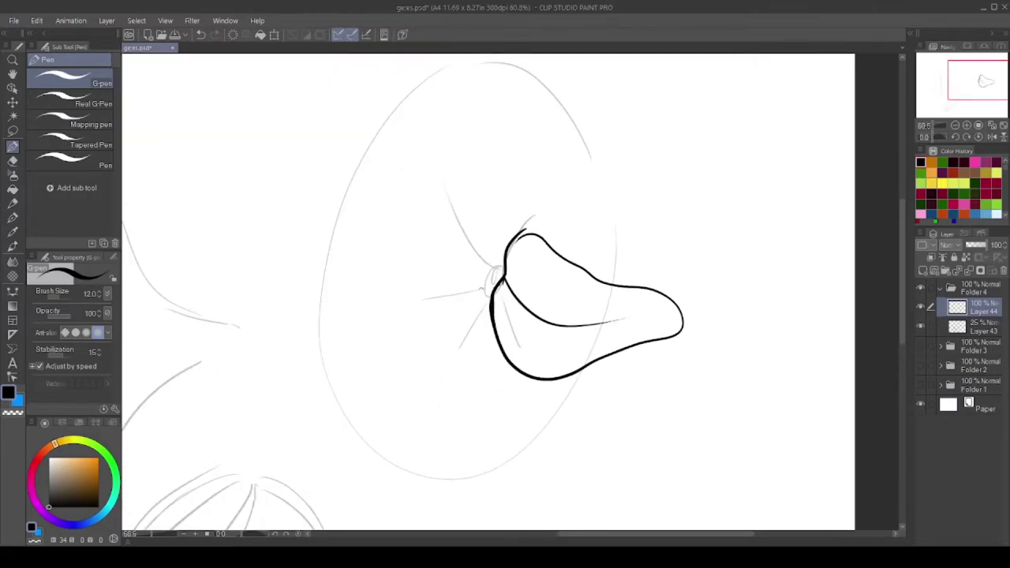
pyautogui.moveTo(484, 290); pyautogui.dragTo(527, 287)
pyautogui.moveTo(500, 397); pyautogui.dragTo(550, 314)
pyautogui.moveTo(553, 316); pyautogui.dragTo(557, 333)
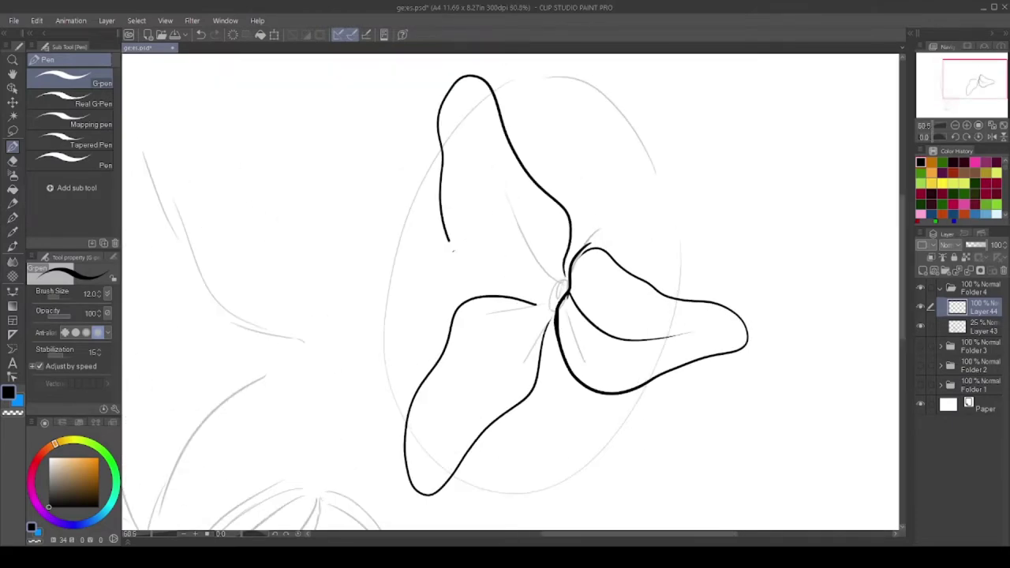
# Finish the upper petal's left edge, ink the left and bottom petals, and add midribs to the bottom and lower-left petals
pyautogui.scroll(1, 147, 324)
pyautogui.moveTo(447, 241)
pyautogui.mouseDown()
pyautogui.moveTo(551, 288)
pyautogui.moveTo(481, 513)
pyautogui.mouseUp()
pyautogui.scroll(-1, 510, 292)
pyautogui.scroll(3, 510, 292)
pyautogui.moveTo(478, 336); pyautogui.dragTo(390, 509)
pyautogui.scroll(-1, 510, 292)
pyautogui.moveTo(432, 257); pyautogui.dragTo(417, 432)
pyautogui.scroll(1, 510, 292)
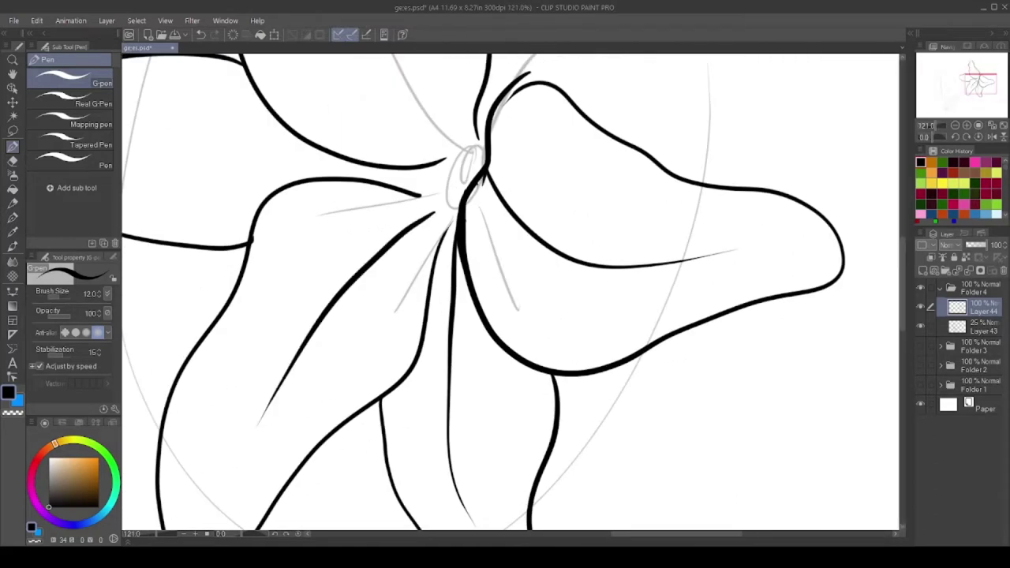
# Ink the midribs of the upper and left petals
pyautogui.scroll(-3, 542, 283)
pyautogui.scroll(1, 541, 284)
pyautogui.scroll(-5, 323, 245)
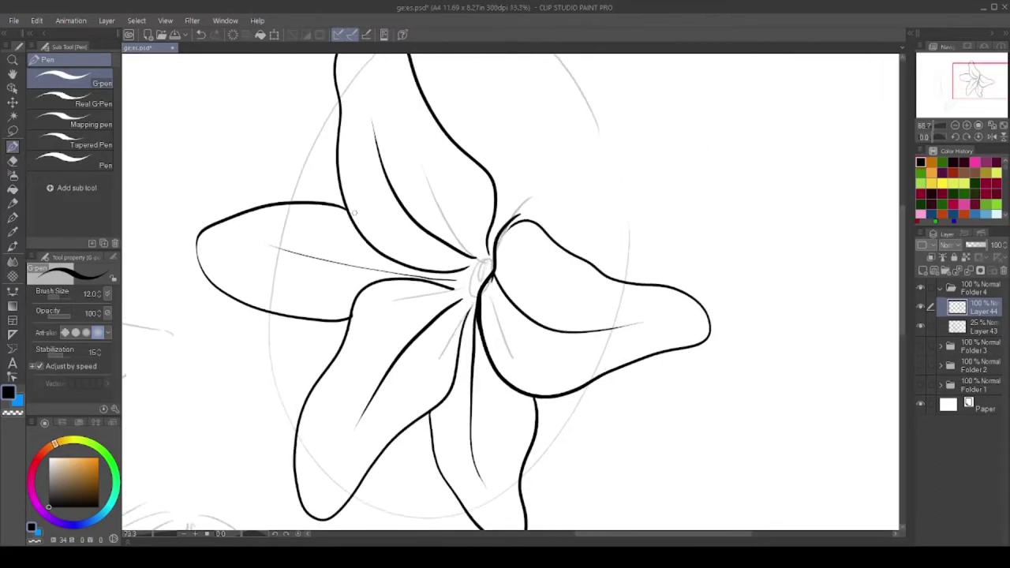
# Clean up the right petal's overlapping lines near the centre and redraw its curved upper edge with a thicker, continuous line
pyautogui.scroll(9, 446, 298)
pyautogui.press('e')
pyautogui.press('p')
pyautogui.scroll(1, 446, 298)
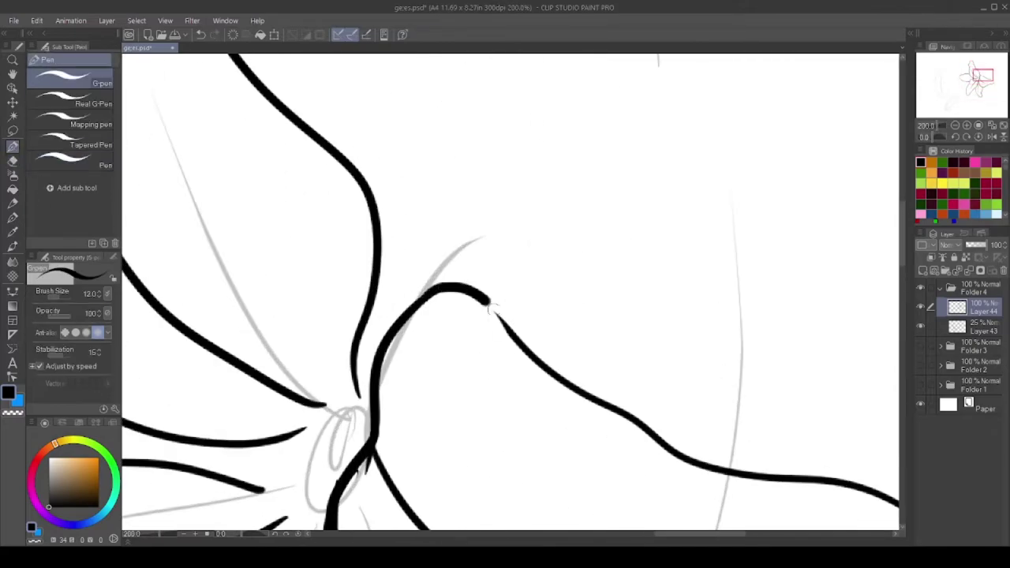
pyautogui.moveTo(411, 347); pyautogui.dragTo(478, 293)
pyautogui.scroll(1, 426, 332)
pyautogui.scroll(-2, 419, 348)
pyautogui.scroll(3, 415, 352)
pyautogui.moveTo(415, 352); pyautogui.dragTo(362, 464)
pyautogui.scroll(-5, 362, 464)
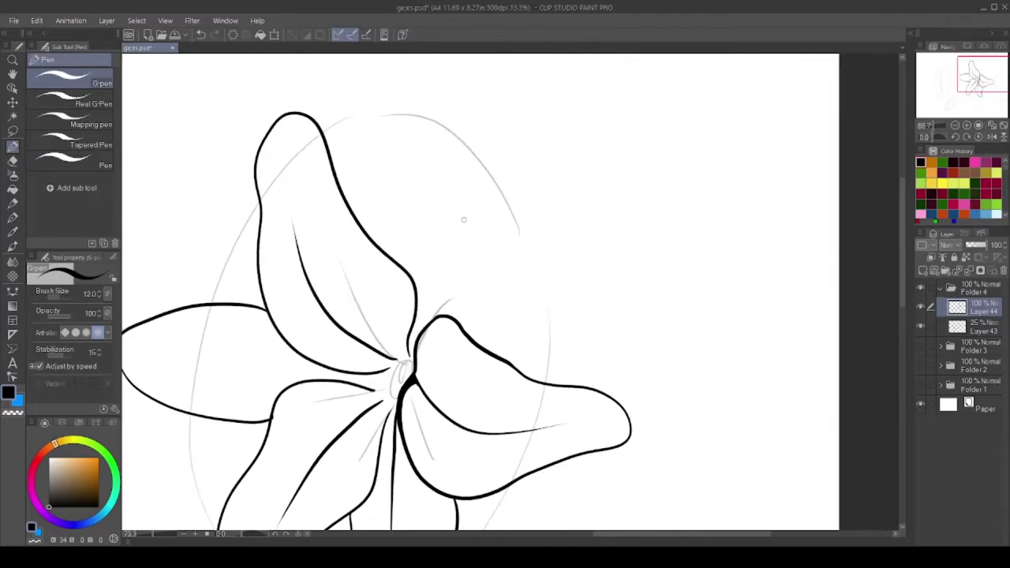
# Ink the curled upper-right petal with its midrib and tidy the petal line ends around the flower's centre
pyautogui.scroll(3, 427, 326)
pyautogui.scroll(-5, 427, 327)
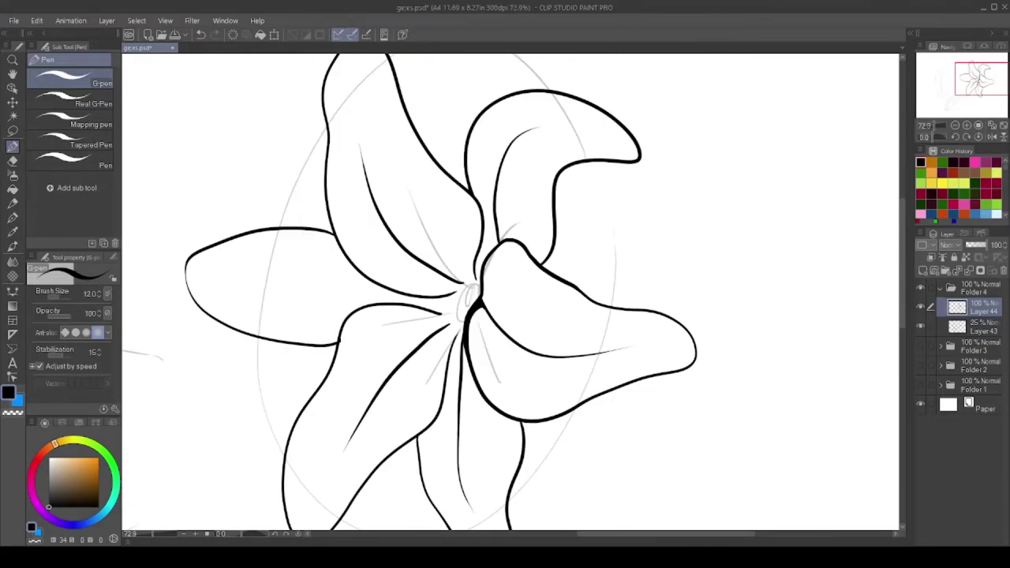
pyautogui.scroll(7, 388, 343)
pyautogui.scroll(-1, 400, 316)
pyautogui.scroll(-1, 480, 296)
pyautogui.scroll(-4, 481, 296)
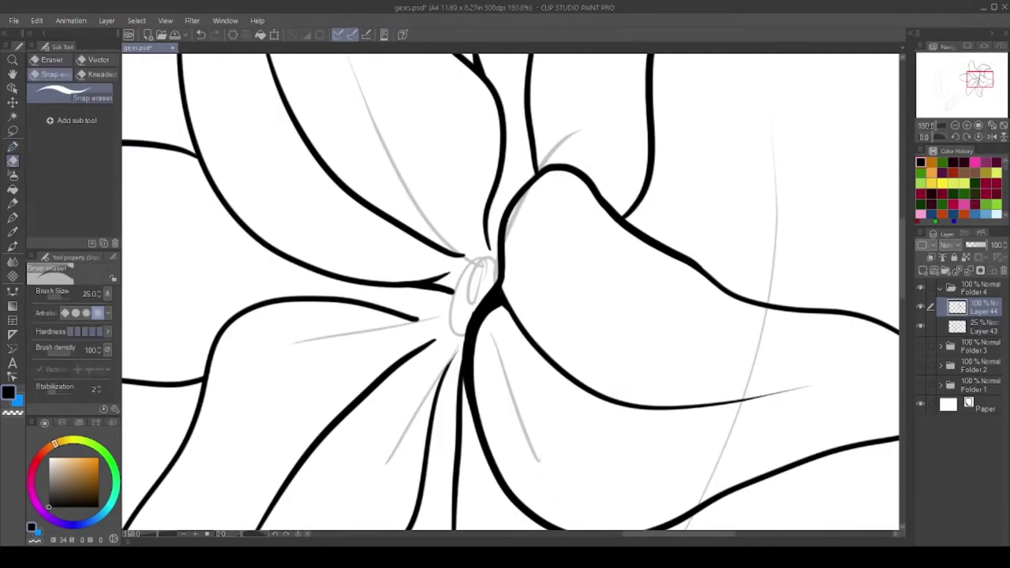
# Reduce the petal line layer's opacity to 63% and add a new layer above it for the stamens
pyautogui.scroll(1, 431, 339)
pyautogui.hotkey('ctrl', 'shift', 'n')
pyautogui.scroll(2, 495, 280)
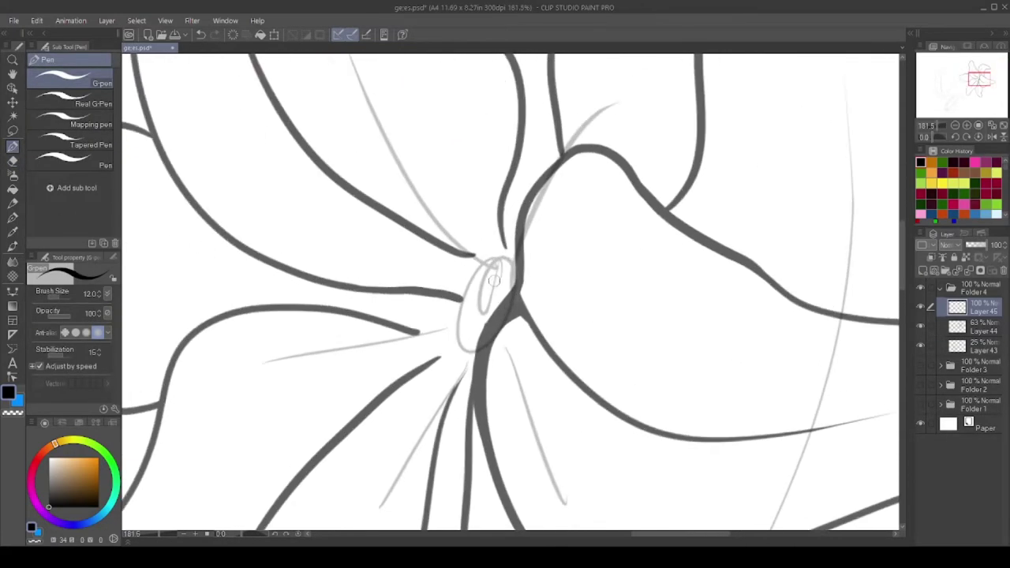
# Ink the thick central pistil and three stamens with oval anthers curving out from the flower's centre
pyautogui.moveTo(511, 282); pyautogui.dragTo(413, 199)
pyautogui.scroll(-1, 427, 220)
pyautogui.moveTo(496, 266); pyautogui.dragTo(400, 343)
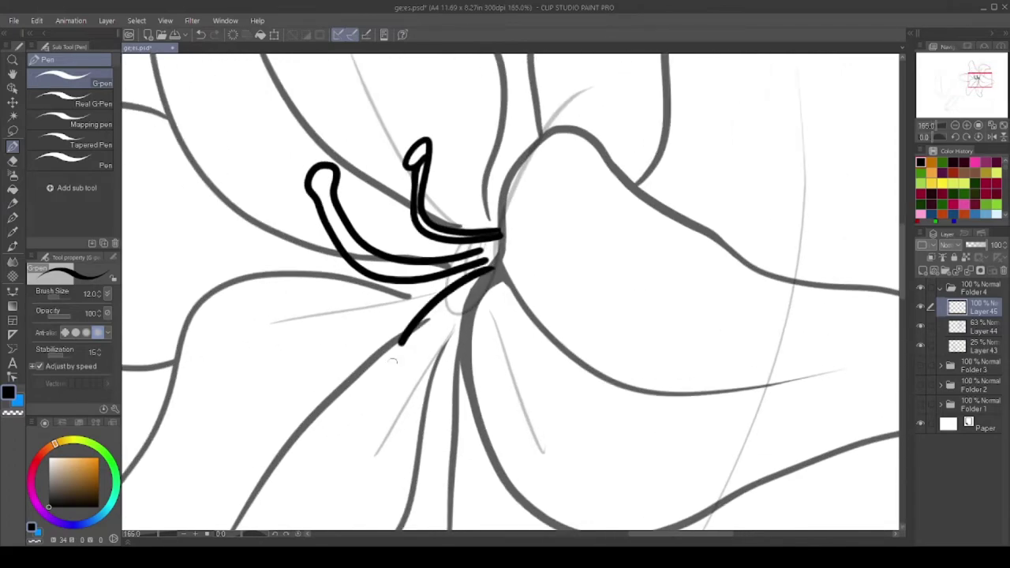
pyautogui.scroll(2, 341, 314)
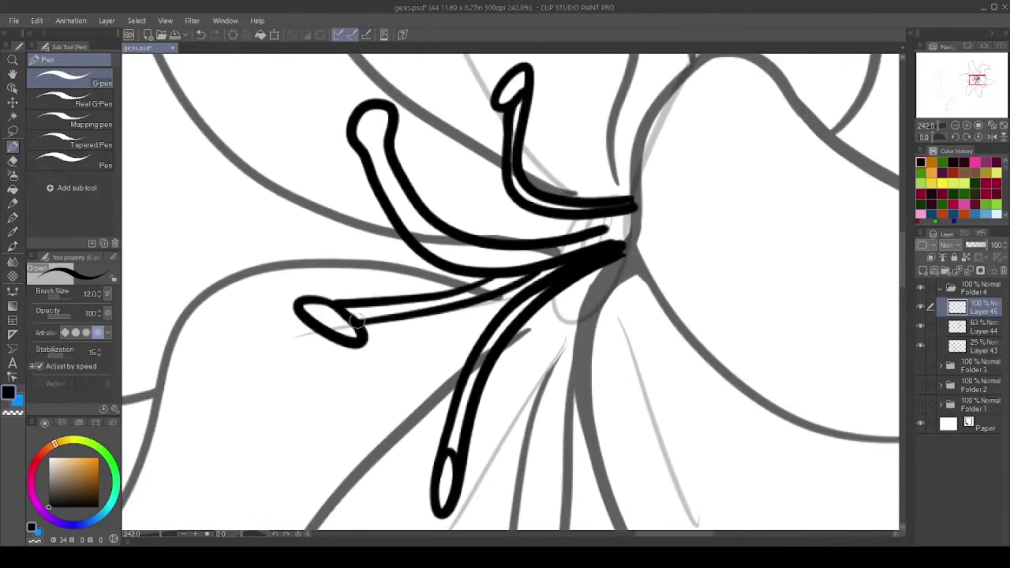
# Ink two more stamens with oval anthers, one reaching left and one curving up between the pistil and the upper stamen
pyautogui.moveTo(264, 130)
pyautogui.mouseDown()
pyautogui.moveTo(251, 205)
pyautogui.moveTo(272, 110)
pyautogui.mouseUp()
pyautogui.scroll(1, 260, 173)
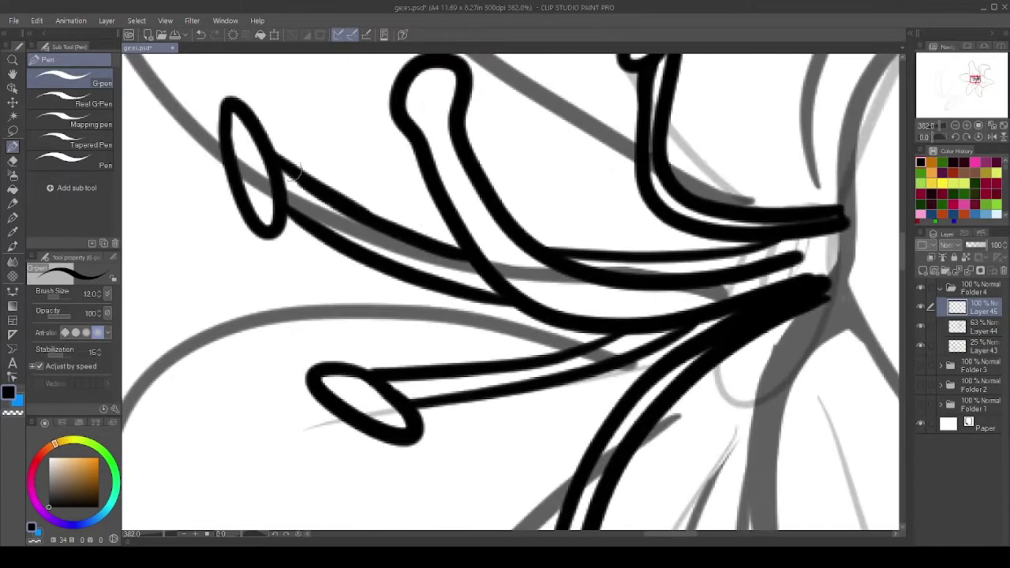
pyautogui.scroll(1, 316, 158)
pyautogui.moveTo(391, 154); pyautogui.dragTo(400, 76)
pyautogui.hotkey('ctrl', 'z')
pyautogui.moveTo(406, 139); pyautogui.dragTo(567, 342)
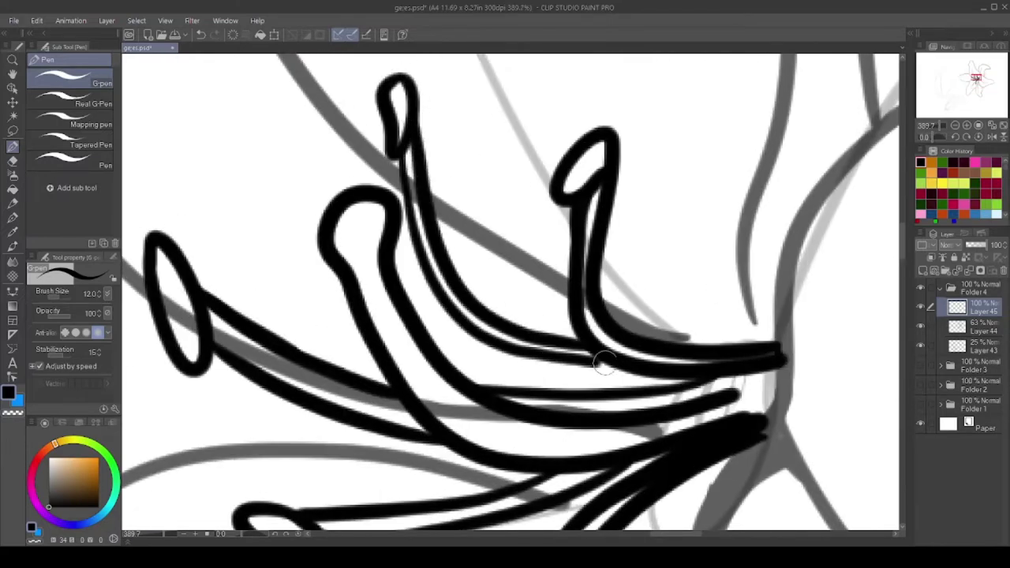
pyautogui.scroll(-4, 604, 362)
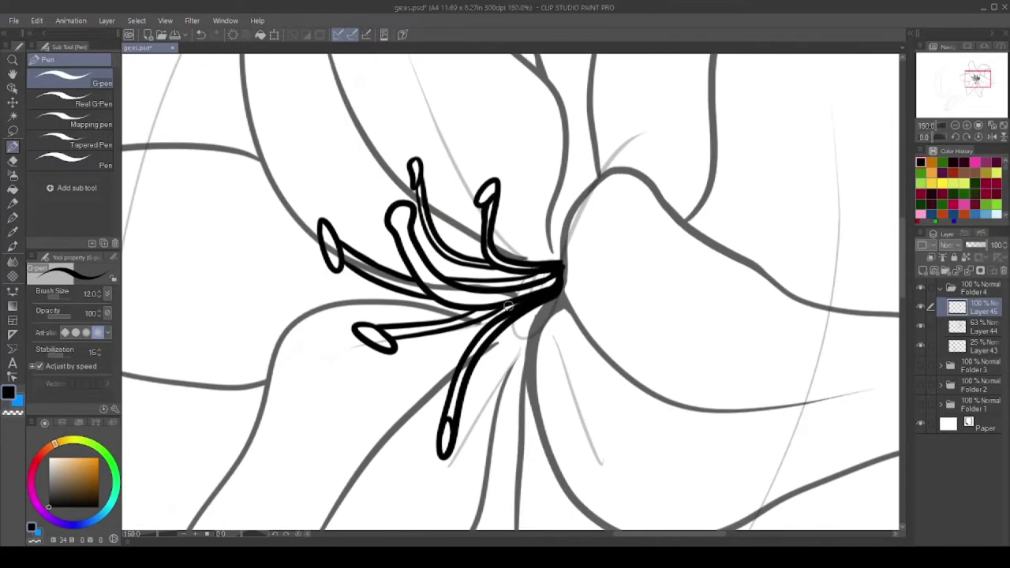
# Ink a long stamen with an oval anther extending across the lower-left petal
pyautogui.scroll(2, 505, 315)
pyautogui.moveTo(789, 119); pyautogui.dragTo(372, 341)
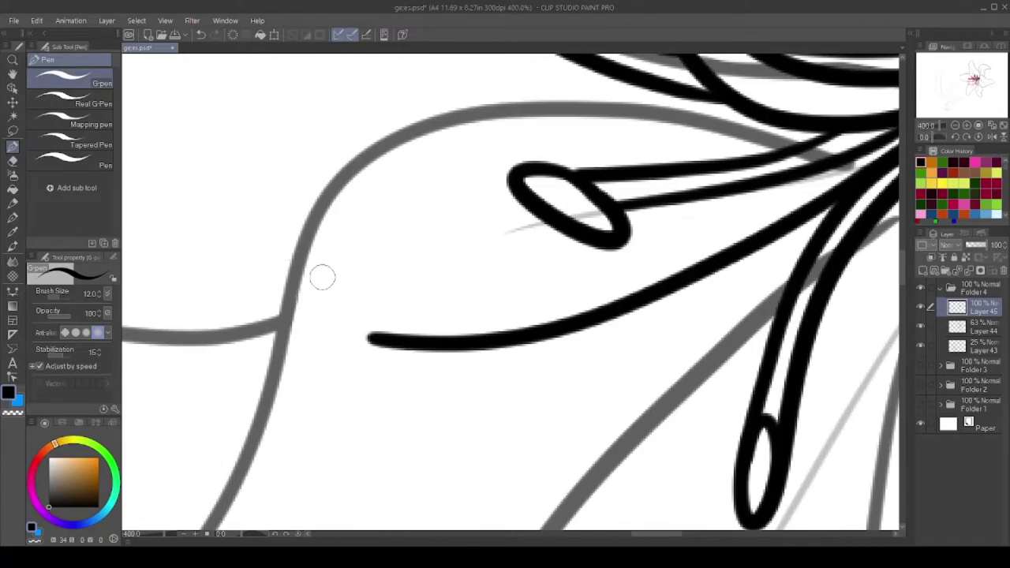
pyautogui.moveTo(340, 284); pyautogui.dragTo(331, 293)
pyautogui.scroll(-3, 442, 316)
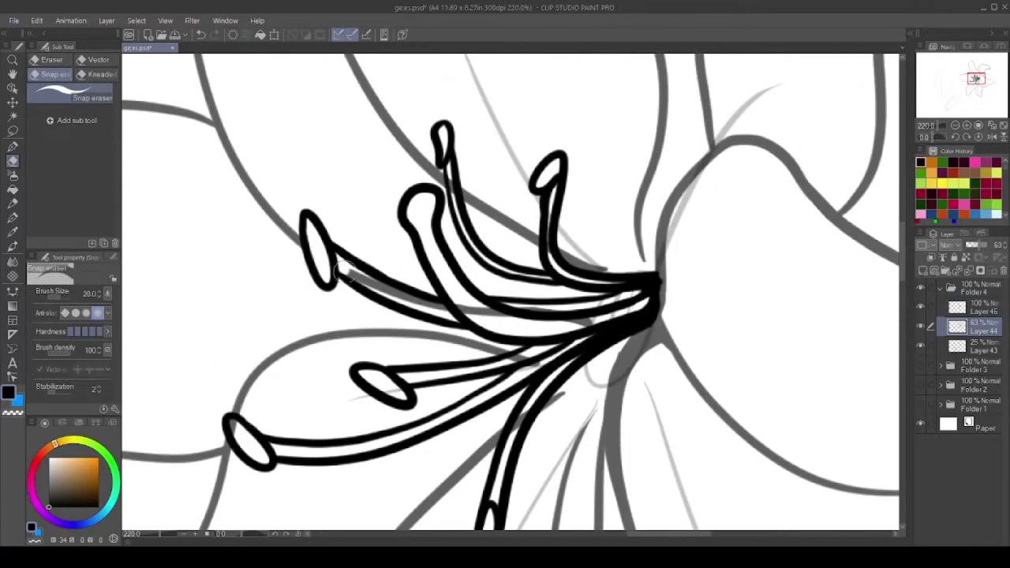
# Erase the petal lines showing through the stamens and extend the lower-left petal's midrib towards the flower's centre
pyautogui.scroll(2, 562, 327)
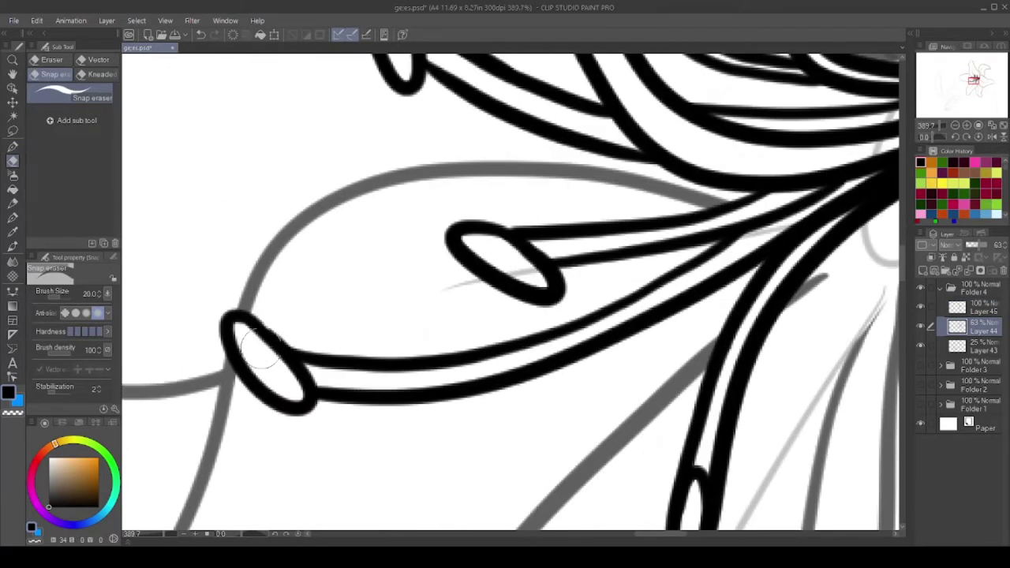
pyautogui.press('p')
pyautogui.scroll(1, 563, 308)
pyautogui.moveTo(611, 318); pyautogui.dragTo(478, 425)
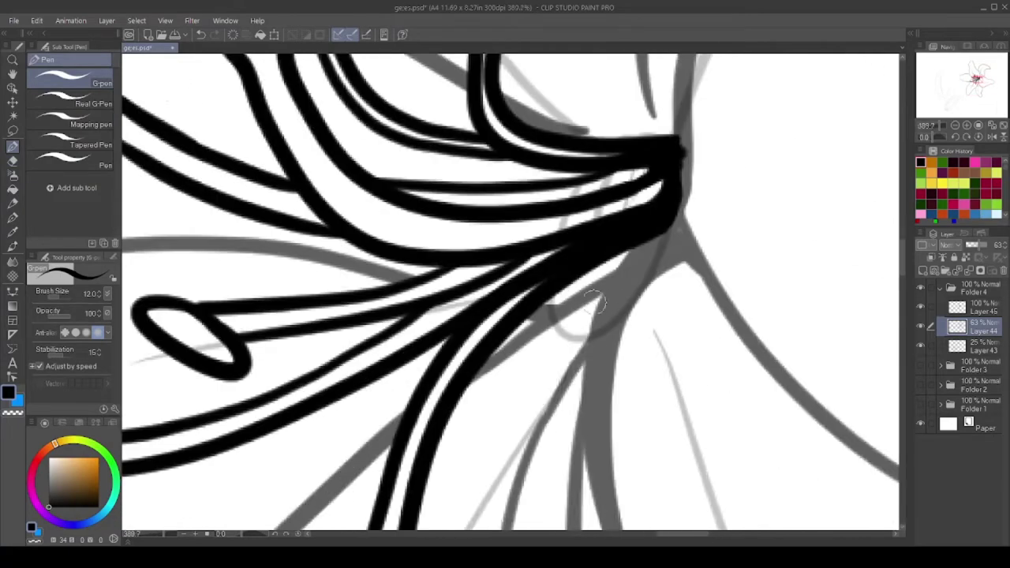
pyautogui.scroll(-5, 635, 191)
pyautogui.scroll(4, 441, 253)
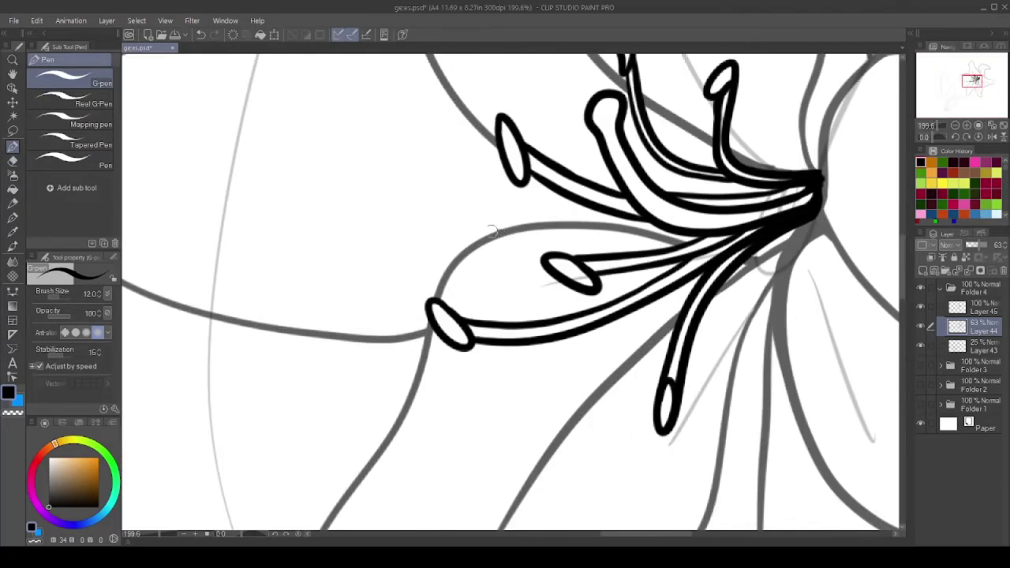
# Restore the petal line layer's opacity to 100% and merge it with the stamen layer
pyautogui.scroll(-5, 442, 254)
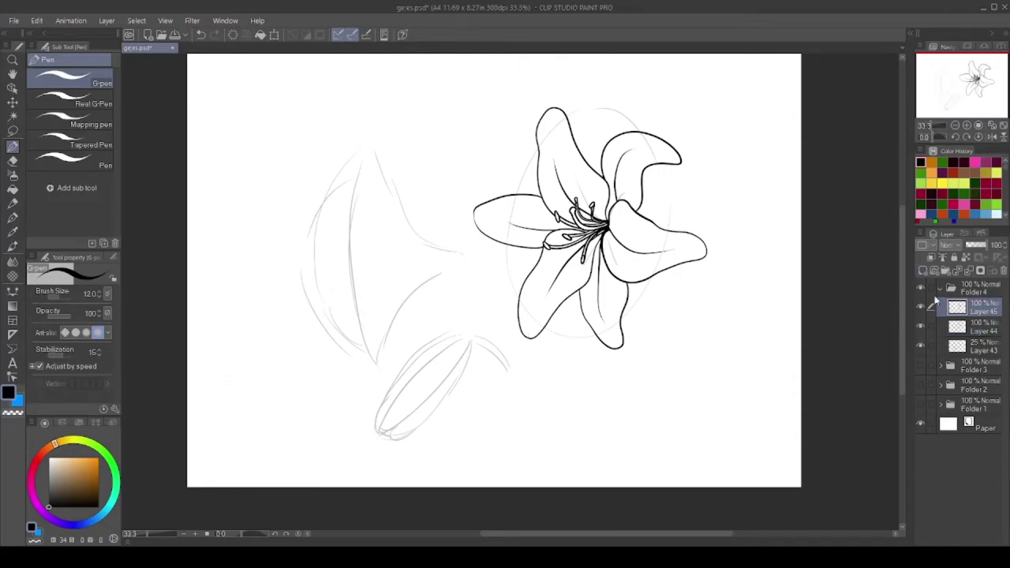
pyautogui.click(992, 270)
# Ink the side-view lily's upper petal with a rounded, curled-over tip and fold lines
pyautogui.scroll(4, 319, 251)
pyautogui.moveTo(610, 282)
pyautogui.mouseDown()
pyautogui.moveTo(583, 280)
pyautogui.moveTo(490, 162)
pyautogui.moveTo(604, 292)
pyautogui.mouseUp()
pyautogui.hotkey('ctrl', 'z')
pyautogui.moveTo(487, 227); pyautogui.dragTo(487, 156)
pyautogui.scroll(2, 468, 135)
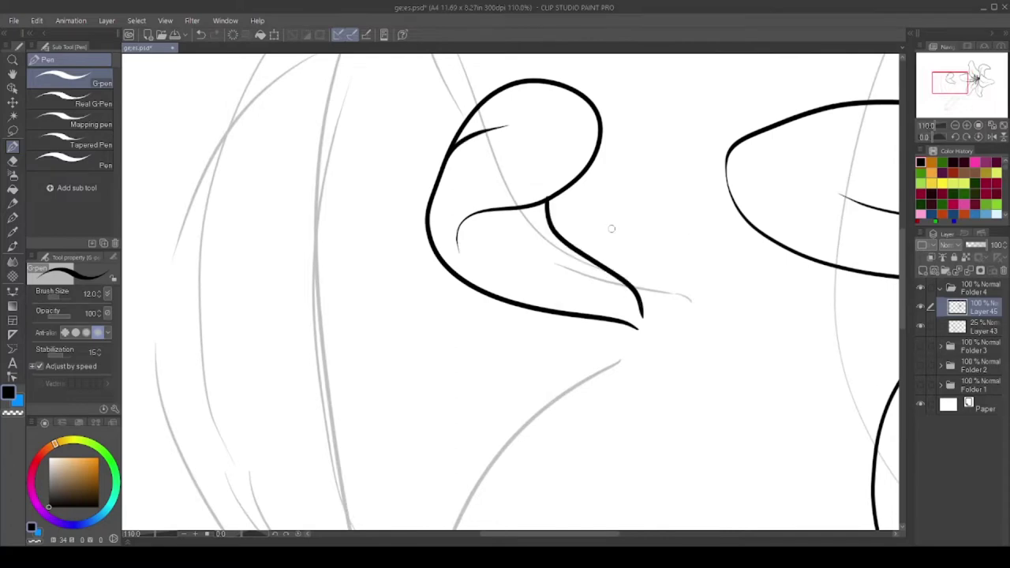
# Ink the side-view lily's lower petal with a wavy folded edge and a curled tip hanging below
pyautogui.moveTo(611, 229); pyautogui.dragTo(659, 87)
pyautogui.moveTo(701, 189); pyautogui.dragTo(500, 310)
pyautogui.moveTo(544, 162)
pyautogui.mouseDown()
pyautogui.moveTo(545, 371)
pyautogui.moveTo(505, 410)
pyautogui.mouseUp()
pyautogui.scroll(3, 518, 314)
pyautogui.scroll(-2, 519, 315)
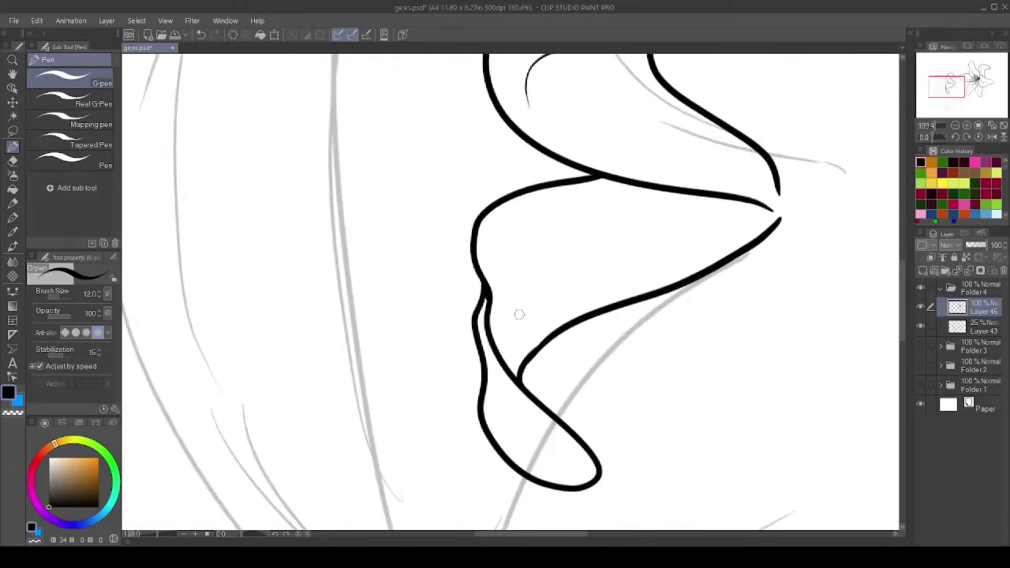
# Redraw the side-view lily's upper petal tip as a rounded curl and add midrib lines to the upper and lower petals
pyautogui.scroll(-2, 519, 314)
pyautogui.moveTo(519, 315); pyautogui.dragTo(690, 78)
pyautogui.scroll(2, 523, 208)
pyautogui.press('e')
pyautogui.click(450, 154)
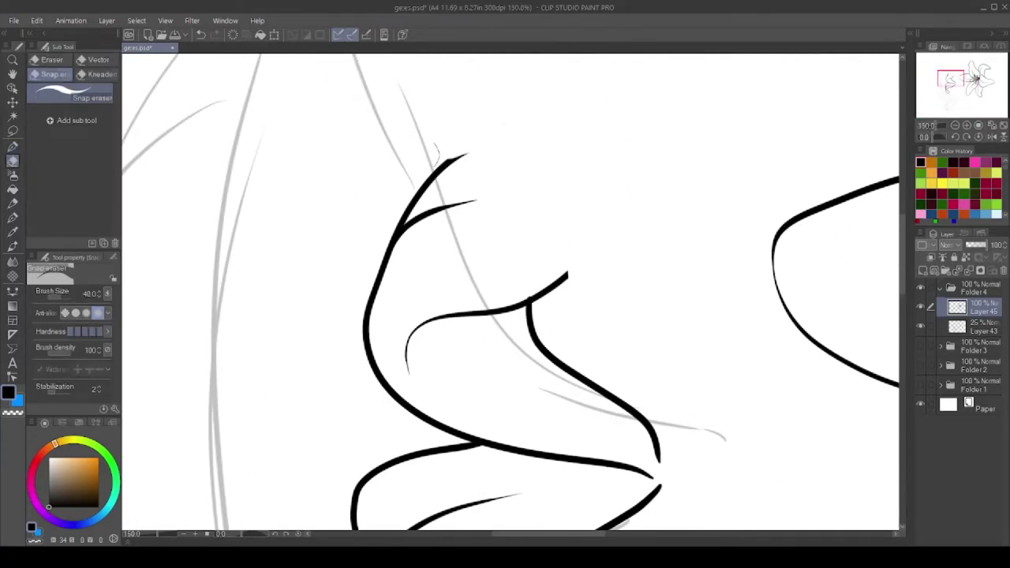
pyautogui.press('p')
pyautogui.moveTo(454, 194)
pyautogui.mouseDown()
pyautogui.moveTo(636, 285)
pyautogui.moveTo(513, 426)
pyautogui.mouseUp()
pyautogui.scroll(2, 553, 237)
pyautogui.moveTo(560, 395); pyautogui.dragTo(465, 433)
pyautogui.scroll(-4, 538, 225)
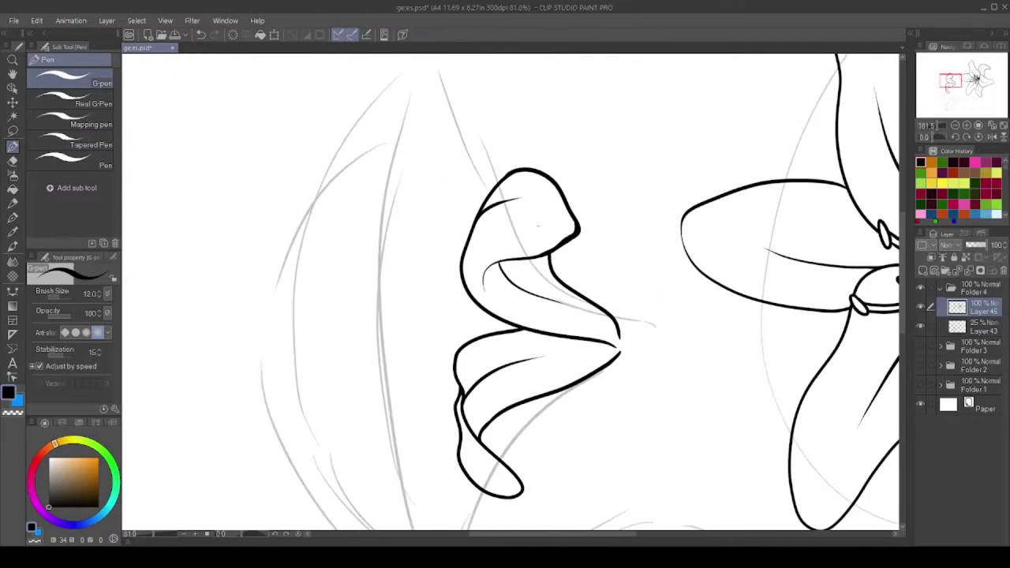
# Ink the tall back petal rising behind the upper petal, with a curled-over tip, a wavy edge and an inner fold line
pyautogui.moveTo(537, 226); pyautogui.dragTo(529, 304)
pyautogui.scroll(1, 524, 304)
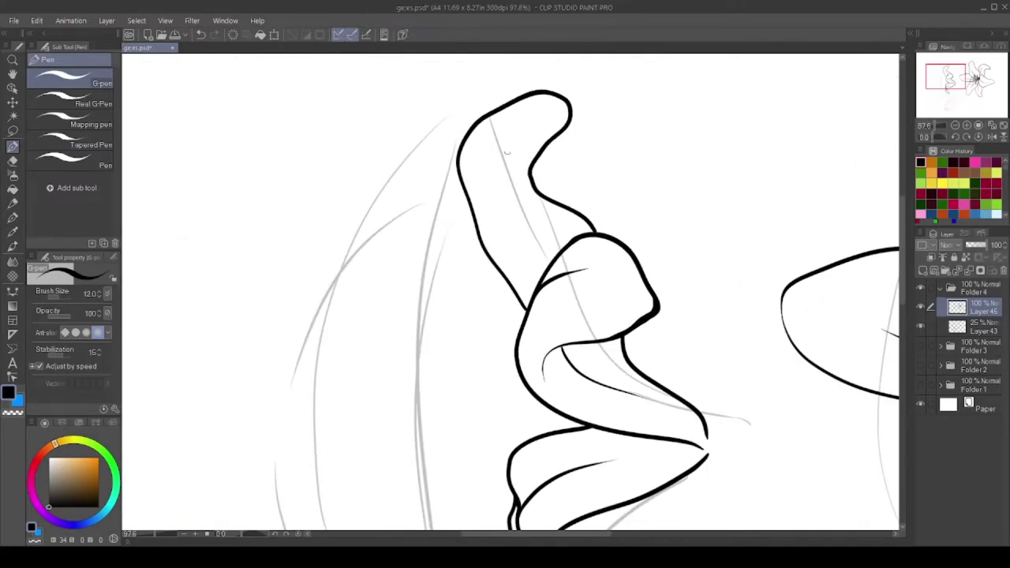
pyautogui.scroll(1, 505, 151)
pyautogui.hotkey('ctrl', 'z')
pyautogui.moveTo(543, 395)
pyautogui.mouseDown()
pyautogui.moveTo(500, 327)
pyautogui.moveTo(563, 142)
pyautogui.mouseUp()
pyautogui.moveTo(598, 215); pyautogui.dragTo(544, 292)
pyautogui.moveTo(553, 236); pyautogui.dragTo(506, 371)
pyautogui.scroll(4, 532, 246)
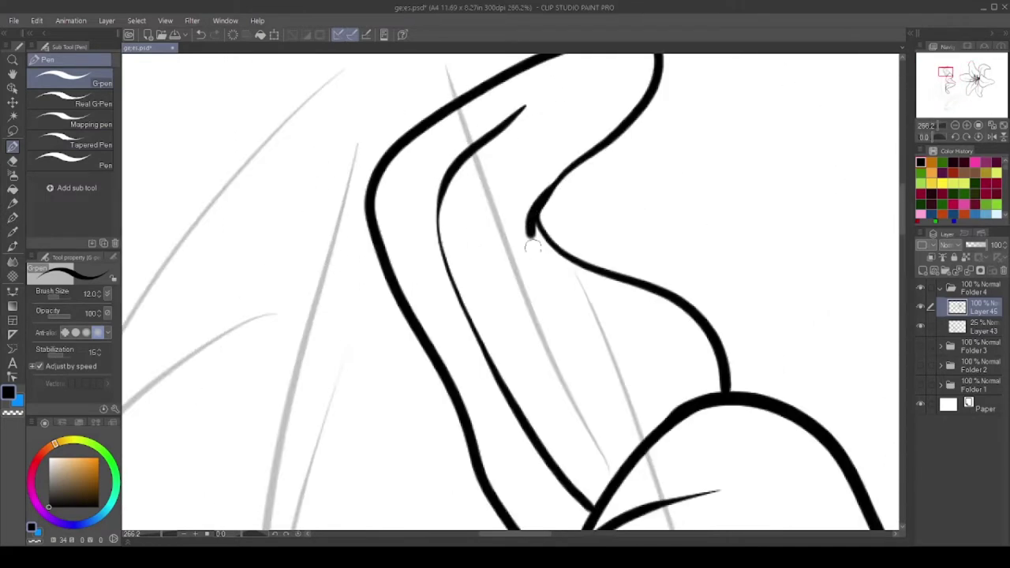
pyautogui.scroll(-4, 532, 246)
# Ink the narrow pointed petal hanging beneath the curled lower petal, with an inner fold line
pyautogui.moveTo(671, 199); pyautogui.dragTo(562, 281)
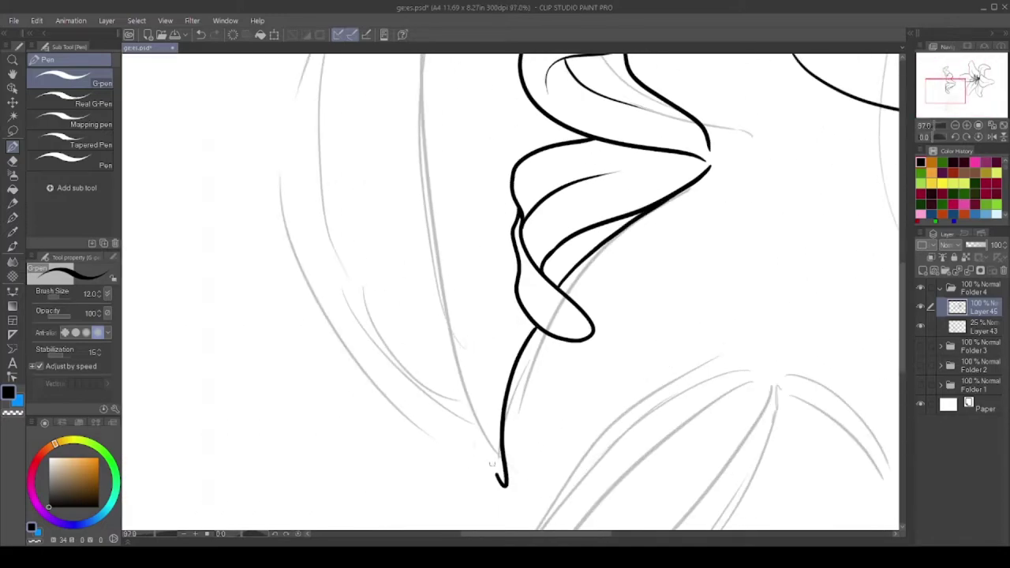
pyautogui.scroll(2, 537, 236)
pyautogui.scroll(-3, 545, 221)
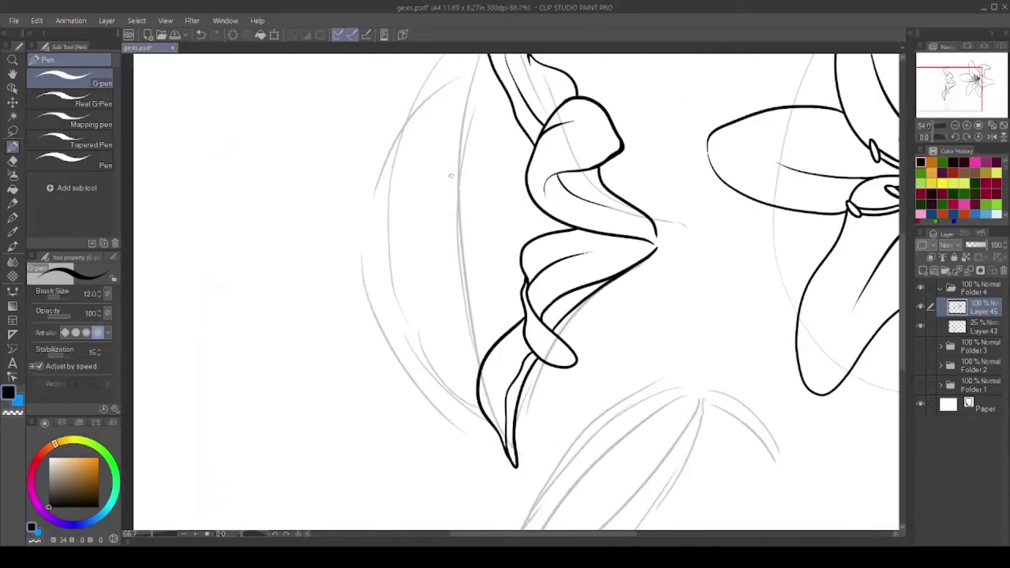
# Ink the broad petal reaching to the lower left and the pointed, folded petal above it, each with a midrib
pyautogui.scroll(1, 555, 202)
pyautogui.moveTo(343, 444); pyautogui.dragTo(537, 347)
pyautogui.hotkey('ctrl', 'z')
pyautogui.moveTo(552, 201)
pyautogui.mouseDown()
pyautogui.moveTo(281, 430)
pyautogui.moveTo(512, 378)
pyautogui.mouseUp()
pyautogui.scroll(2, 520, 219)
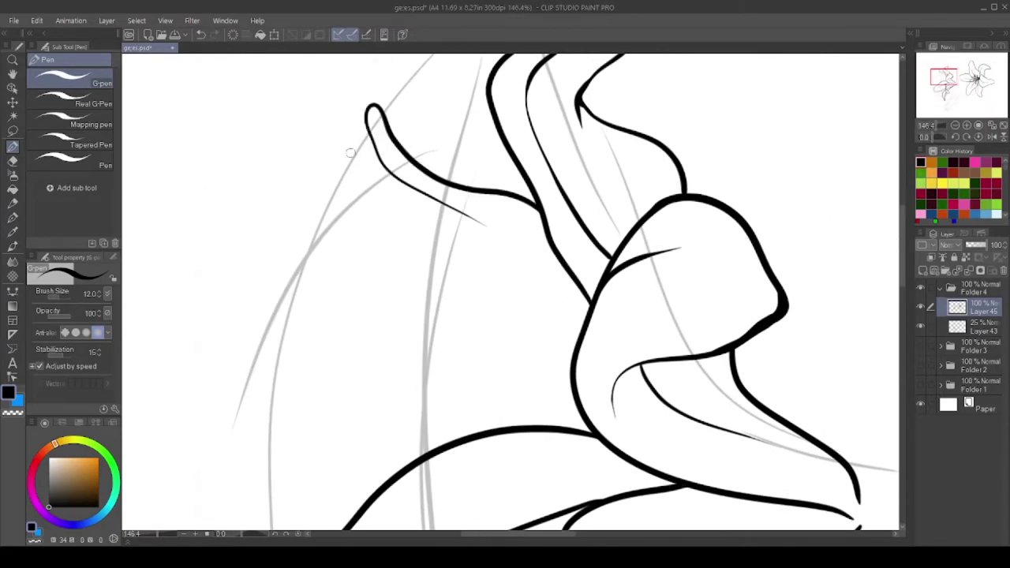
pyautogui.moveTo(349, 153)
pyautogui.mouseDown()
pyautogui.moveTo(341, 214)
pyautogui.moveTo(505, 436)
pyautogui.mouseUp()
pyautogui.moveTo(474, 246); pyautogui.dragTo(409, 333)
pyautogui.scroll(-3, 442, 331)
pyautogui.scroll(4, 278, 319)
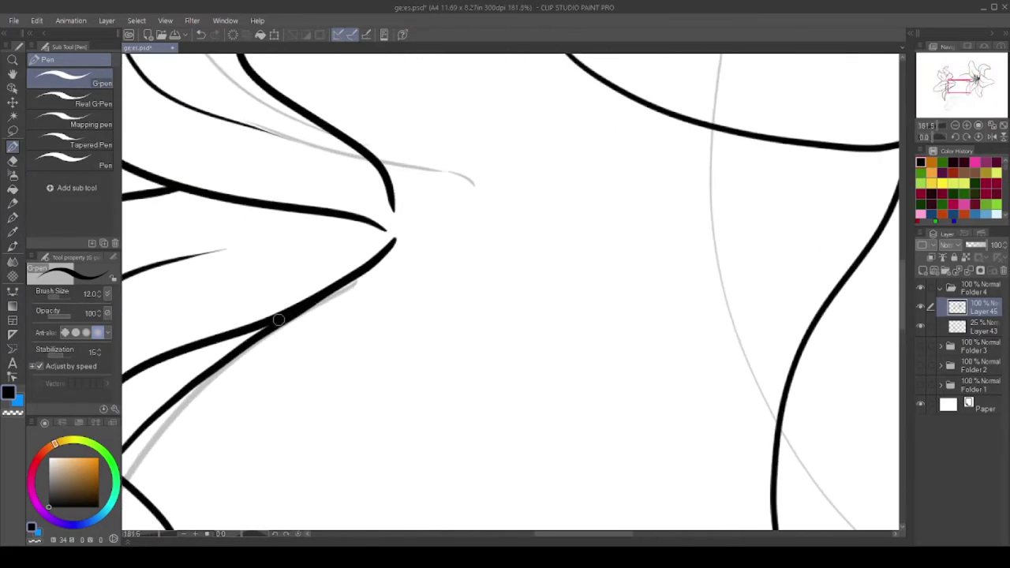
# Ink a thin tapering stem extending to the right from the base of the side-view lily
pyautogui.scroll(-1, 277, 319)
pyautogui.moveTo(393, 230); pyautogui.dragTo(600, 294)
pyautogui.scroll(1, 600, 294)
pyautogui.scroll(-4, 600, 294)
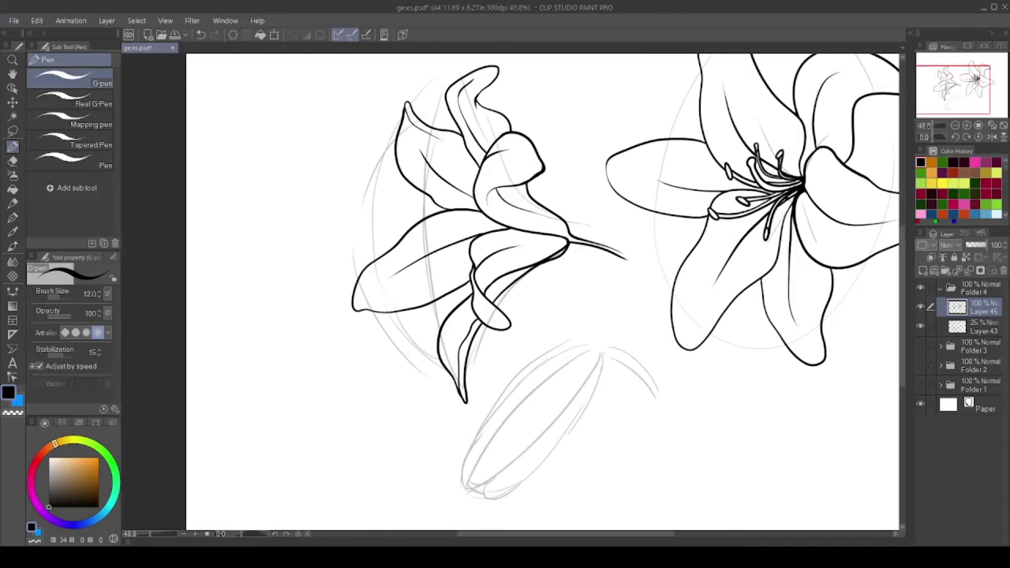
# Fade the petal line layer to 58% opacity and ink the pistil between the side-view lily's petals on a new layer
pyautogui.hotkey('ctrl', 'shift', 'n')
pyautogui.scroll(3, 474, 217)
pyautogui.scroll(1, 555, 254)
pyautogui.moveTo(577, 255); pyautogui.dragTo(458, 255)
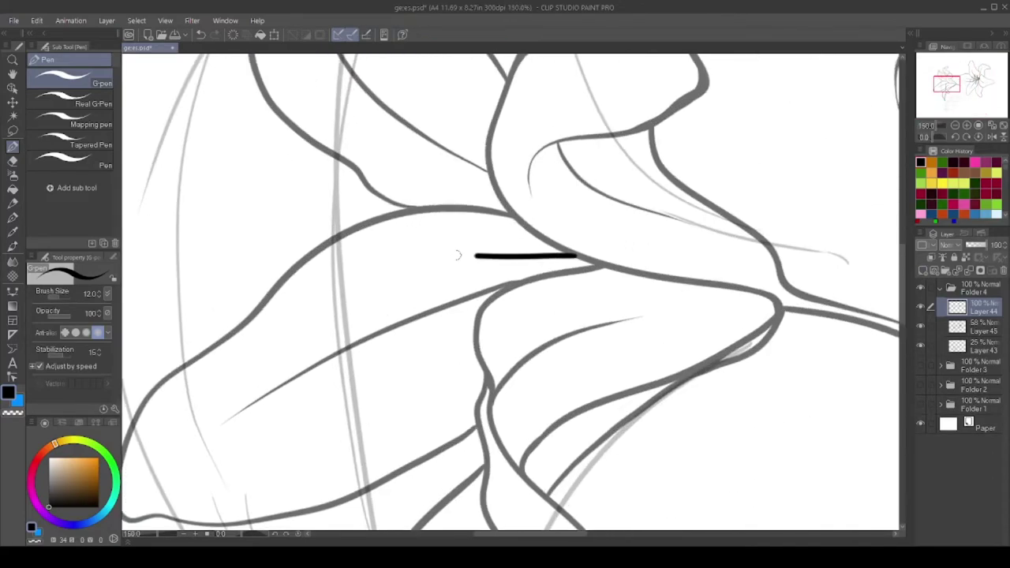
# Ink six oval anthers around the pistil's rounded tip
pyautogui.scroll(2, 505, 261)
pyautogui.moveTo(378, 158); pyautogui.dragTo(387, 225)
pyautogui.scroll(1, 395, 237)
pyautogui.moveTo(399, 130); pyautogui.dragTo(398, 190)
pyautogui.scroll(1, 316, 253)
pyautogui.moveTo(260, 241); pyautogui.dragTo(256, 312)
pyautogui.moveTo(355, 316); pyautogui.dragTo(347, 391)
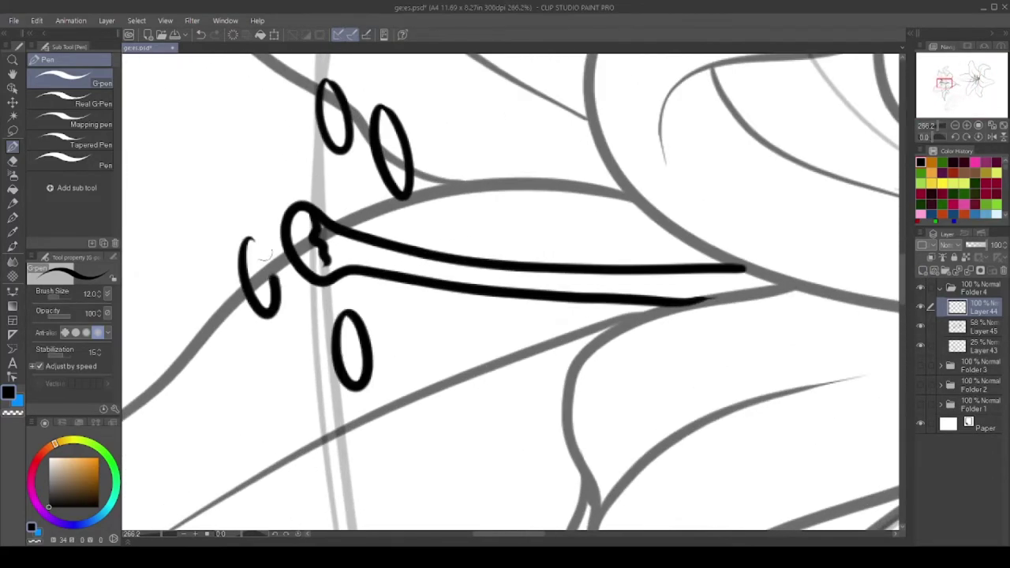
pyautogui.moveTo(252, 122); pyautogui.dragTo(237, 209)
pyautogui.moveTo(375, 229); pyautogui.dragTo(339, 280)
# Ink thin curved filaments connecting the anthers to the side-view lily's centre
pyautogui.scroll(1, 355, 236)
pyautogui.moveTo(754, 322); pyautogui.dragTo(360, 177)
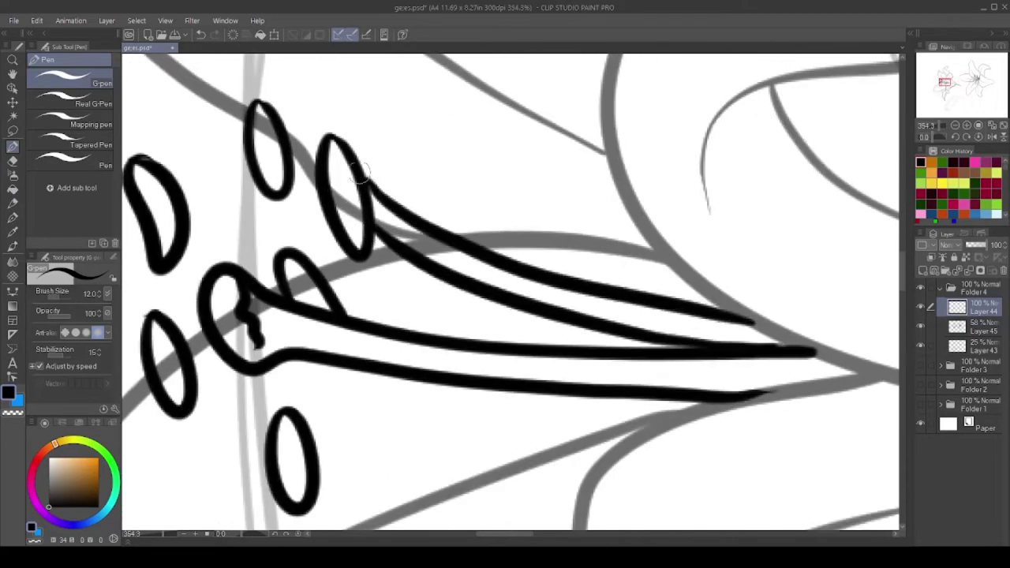
pyautogui.scroll(-1, 322, 191)
pyautogui.scroll(1, 355, 237)
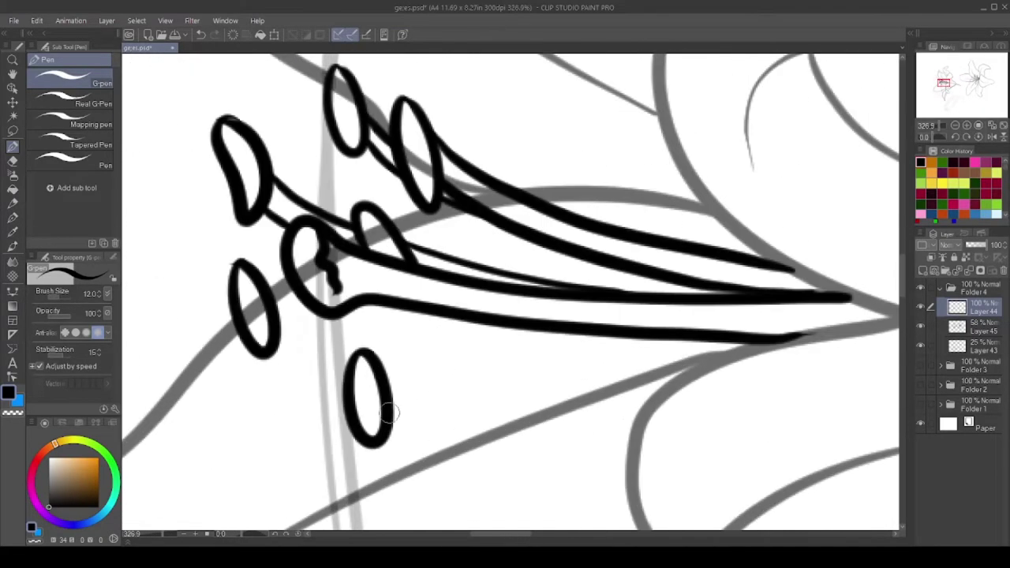
pyautogui.moveTo(671, 386); pyautogui.dragTo(392, 416)
pyautogui.moveTo(715, 341)
pyautogui.mouseDown()
pyautogui.moveTo(585, 392)
pyautogui.moveTo(391, 412)
pyautogui.moveTo(384, 399)
pyautogui.mouseUp()
pyautogui.scroll(1, 808, 304)
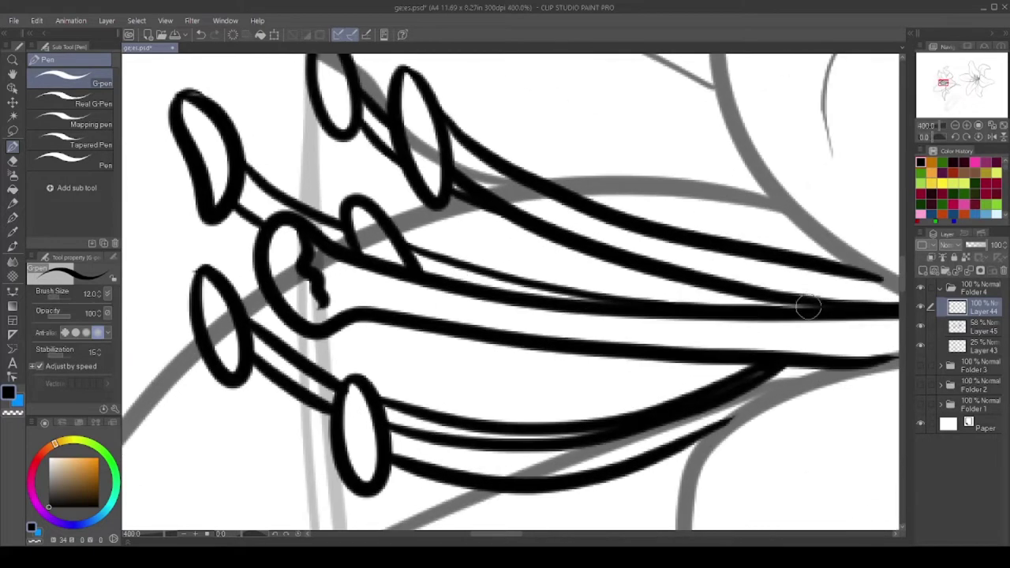
# Erase the petal lines showing through the side-view lily's pistil, filaments and anthers on the petal line layer
pyautogui.scroll(-10, 807, 305)
pyautogui.click(978, 327)
pyautogui.press('e')
pyautogui.scroll(9, 387, 296)
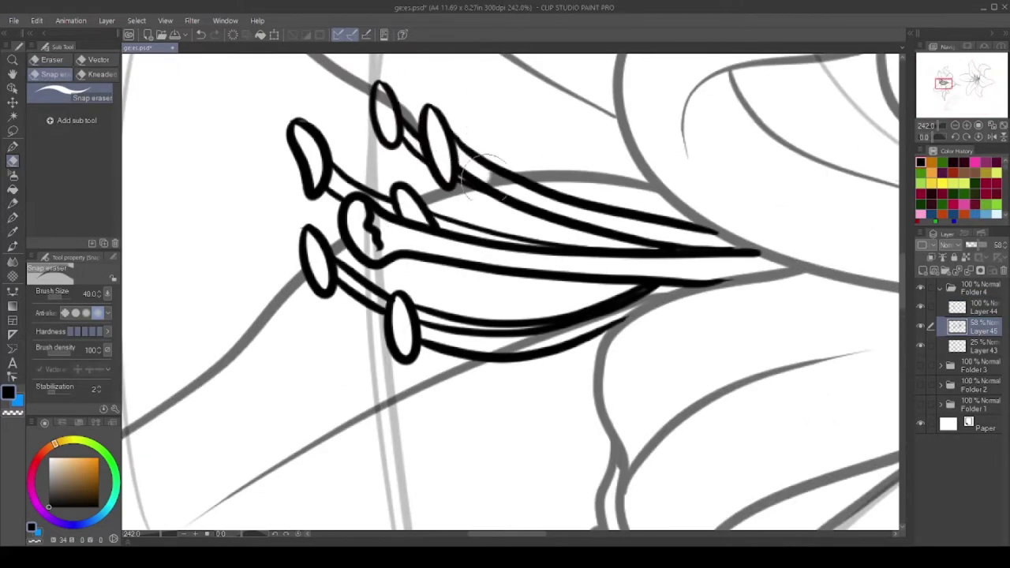
pyautogui.scroll(1, 592, 252)
pyautogui.press('p')
pyautogui.scroll(4, 571, 344)
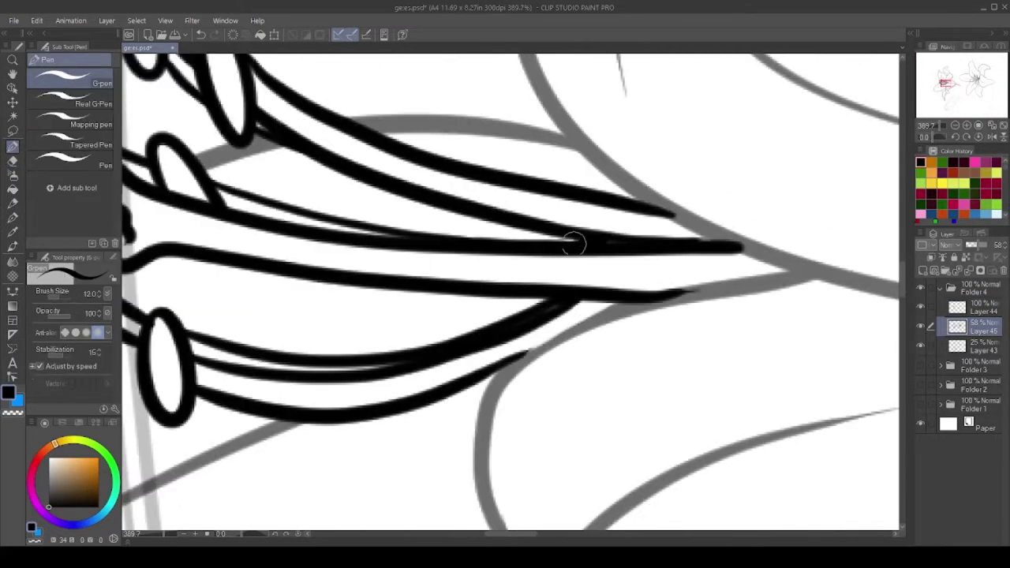
# Restore the side-view lily's petal line layer to 100% opacity and merge it with the stamen layer
pyautogui.scroll(-4, 395, 316)
pyautogui.scroll(4, 205, 209)
pyautogui.scroll(-10, 205, 209)
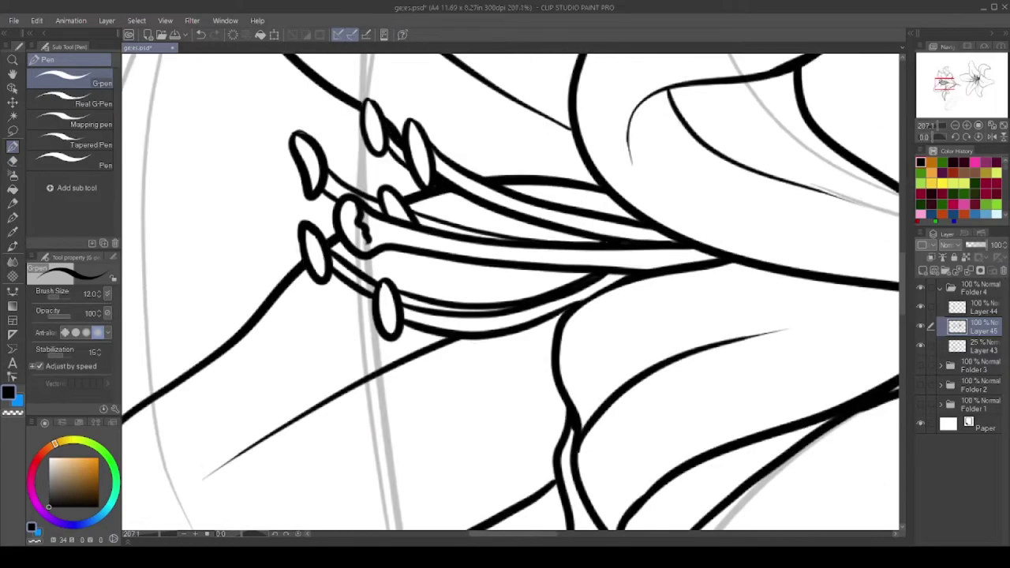
pyautogui.click(991, 270)
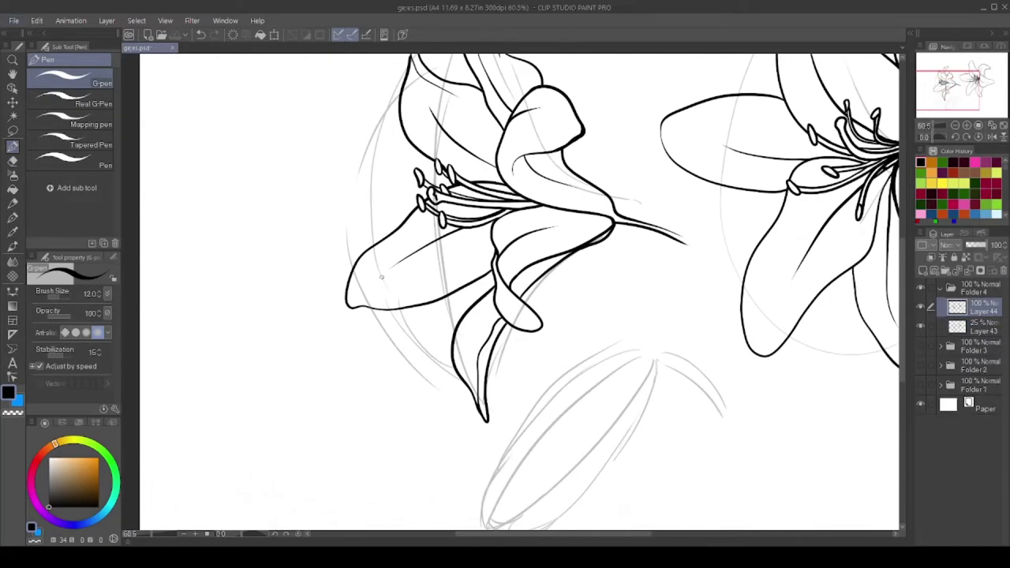
# Ink the closed bud over its sketch as a long slanted oval with lengthwise petal seams meeting at both ends
pyautogui.scroll(-3, 382, 276)
pyautogui.scroll(2, 531, 356)
pyautogui.scroll(6, 426, 436)
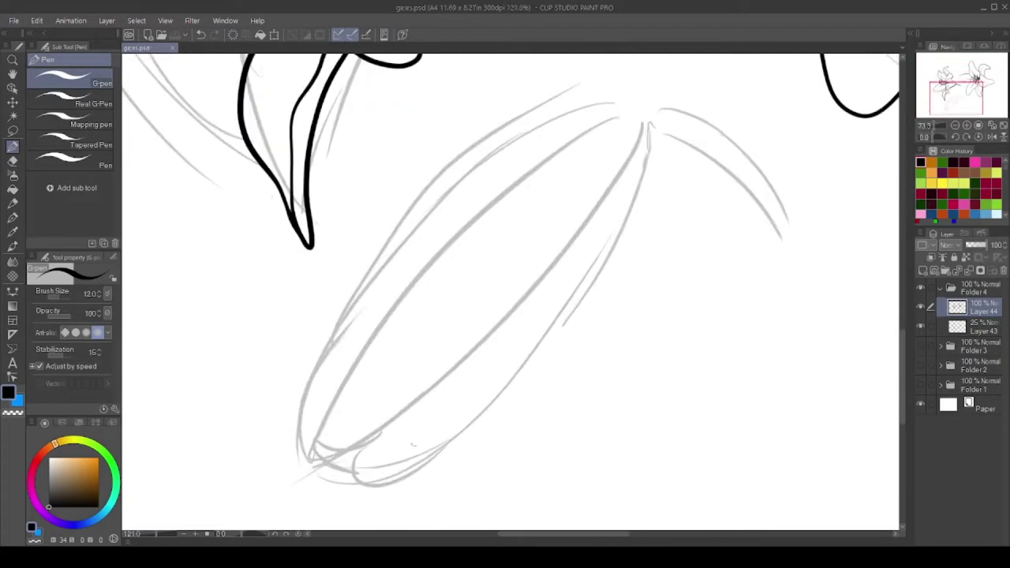
pyautogui.moveTo(646, 124)
pyautogui.mouseDown()
pyautogui.moveTo(570, 252)
pyautogui.moveTo(384, 276)
pyautogui.moveTo(632, 117)
pyautogui.mouseUp()
pyautogui.moveTo(657, 135)
pyautogui.mouseDown()
pyautogui.moveTo(647, 207)
pyautogui.moveTo(323, 462)
pyautogui.mouseUp()
pyautogui.scroll(1, 323, 462)
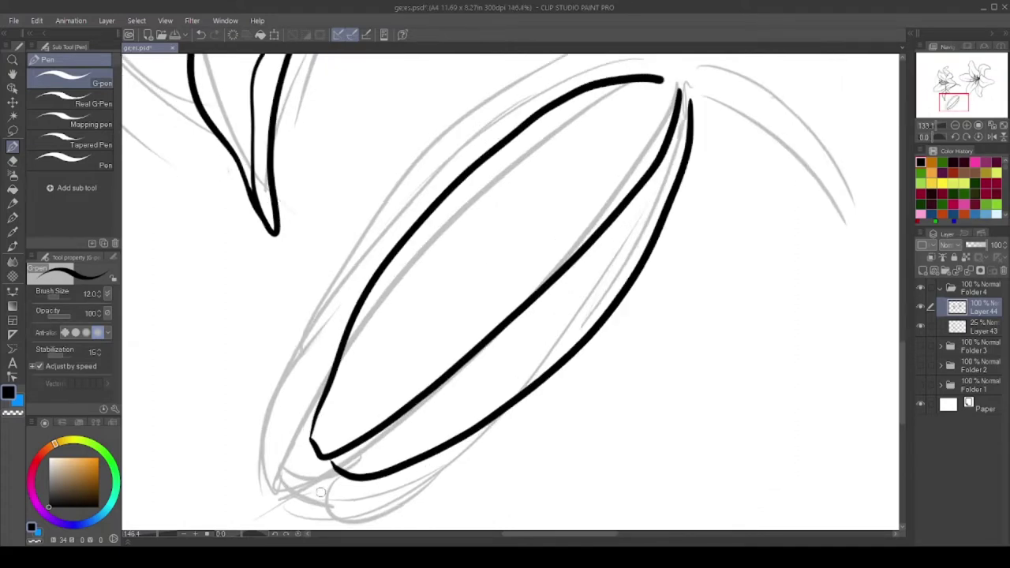
pyautogui.scroll(-2, 320, 446)
pyautogui.scroll(2, 398, 339)
pyautogui.moveTo(642, 113)
pyautogui.mouseDown()
pyautogui.moveTo(592, 114)
pyautogui.moveTo(300, 505)
pyautogui.mouseUp()
pyautogui.scroll(1, 451, 261)
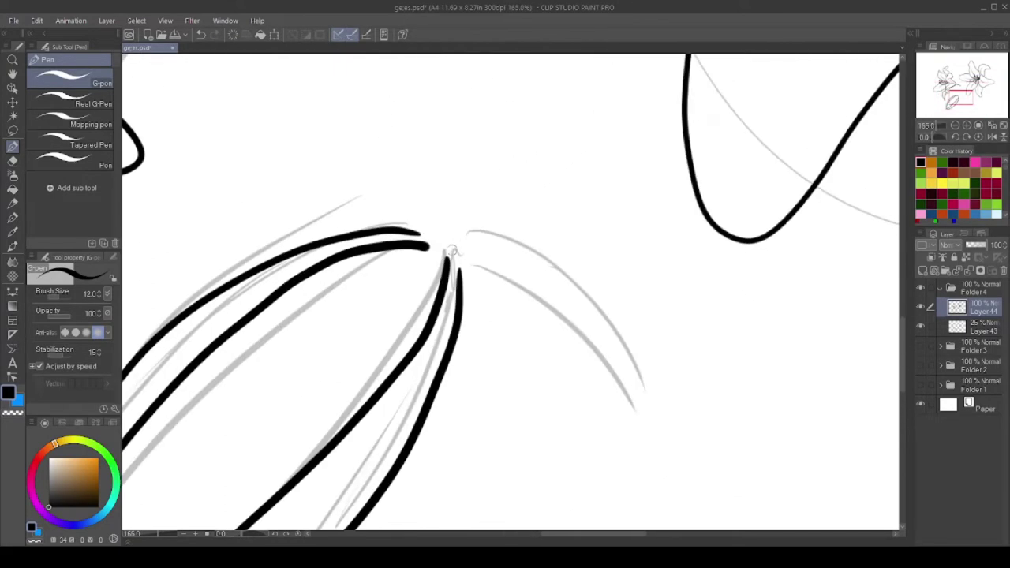
# Ink the bud's short curved stem and hide the sketch layer
pyautogui.scroll(1, 450, 265)
pyautogui.scroll(-1, 444, 257)
pyautogui.moveTo(446, 256); pyautogui.dragTo(641, 383)
pyautogui.scroll(-2, 500, 222)
pyautogui.scroll(-3, 501, 222)
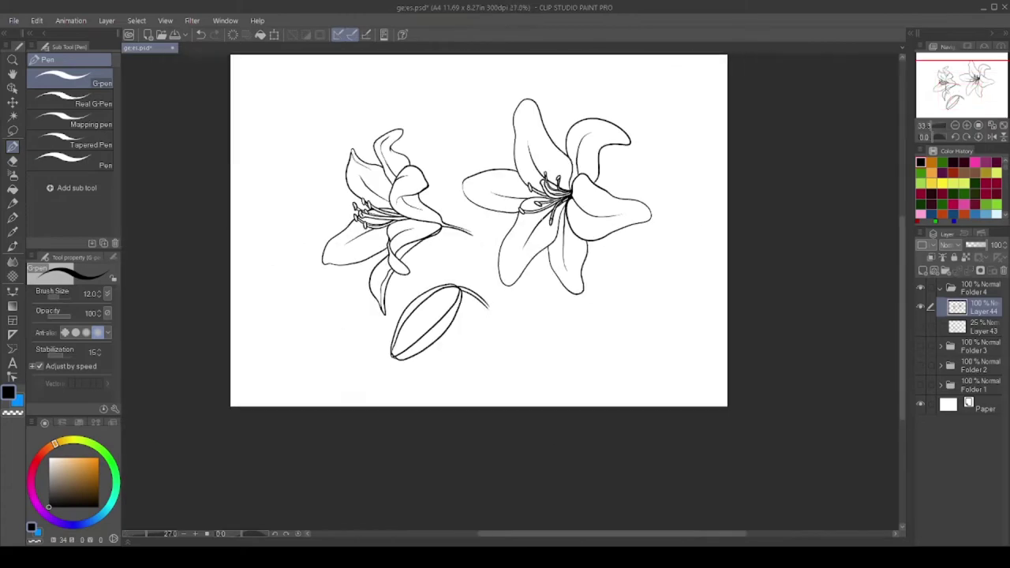
pyautogui.scroll(1, 565, 275)
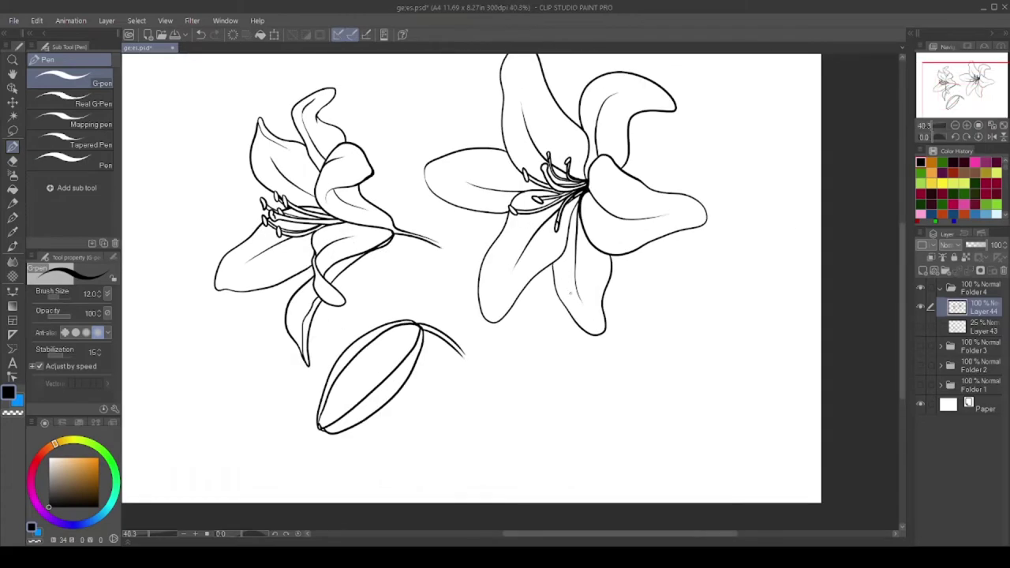
pyautogui.scroll(2, 310, 242)
pyautogui.scroll(-1, 492, 261)
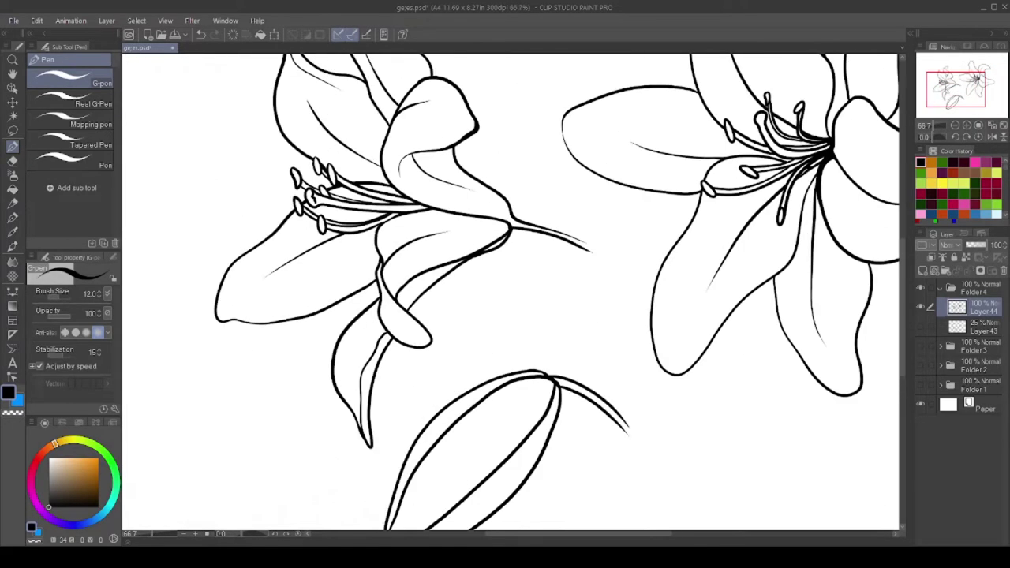
# Add a layer beneath the line art and fill the side-view lily's lower petals with pale blue-grey
pyautogui.hotkey('ctrl', 'shift', 'n')
pyautogui.scroll(-1, 582, 493)
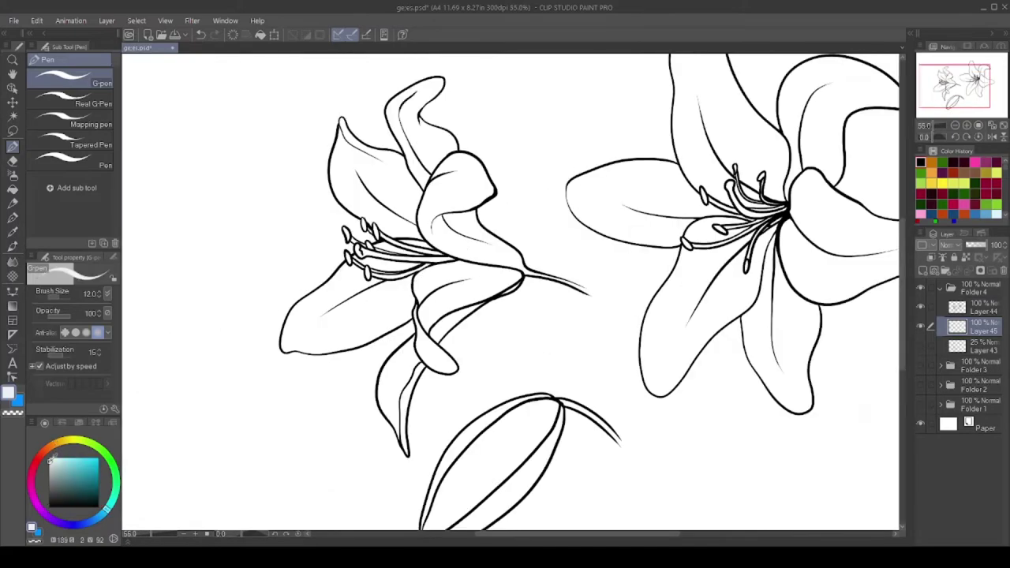
pyautogui.press('g')
pyautogui.scroll(1, 395, 300)
pyautogui.click(339, 316)
pyautogui.click(442, 292)
pyautogui.click(395, 395)
pyautogui.scroll(1, 395, 300)
pyautogui.scroll(-2, 395, 300)
pyautogui.press('p')
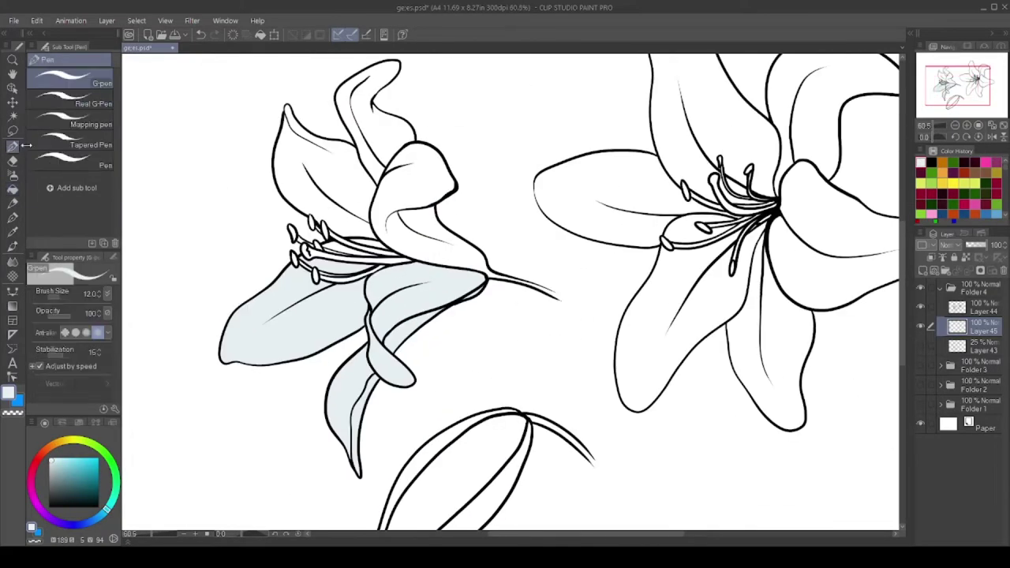
# Fill the side-view lily's upper petals and the petal gaps between the stamens with the same pale blue-grey
pyautogui.scroll(3, 552, 298)
pyautogui.press('g')
pyautogui.click(350, 244)
pyautogui.scroll(-3, 350, 244)
pyautogui.scroll(3, 416, 303)
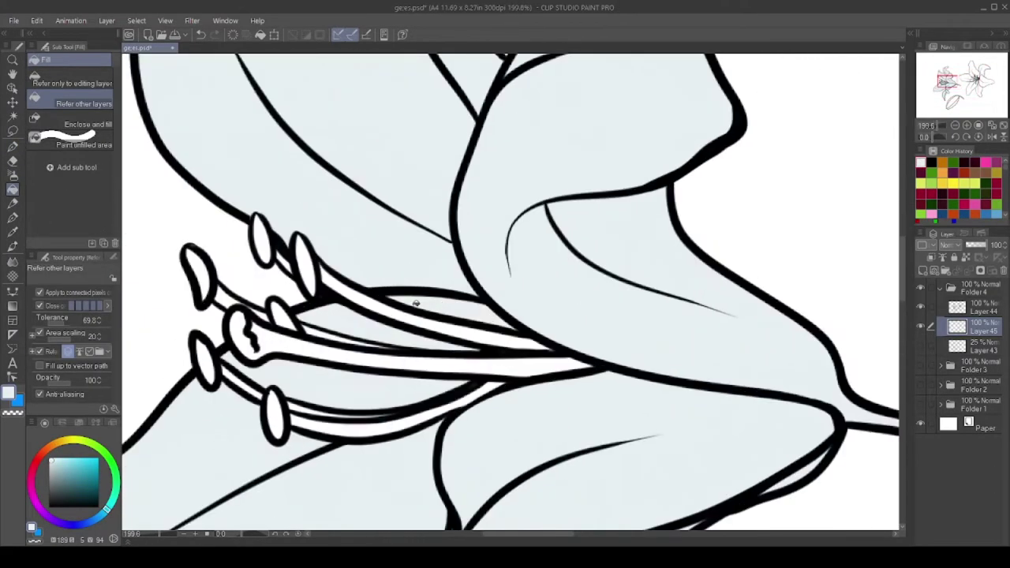
# Fill the side-view lily's pistil with light yellow on a new layer above the petal colour
pyautogui.scroll(-3, 416, 303)
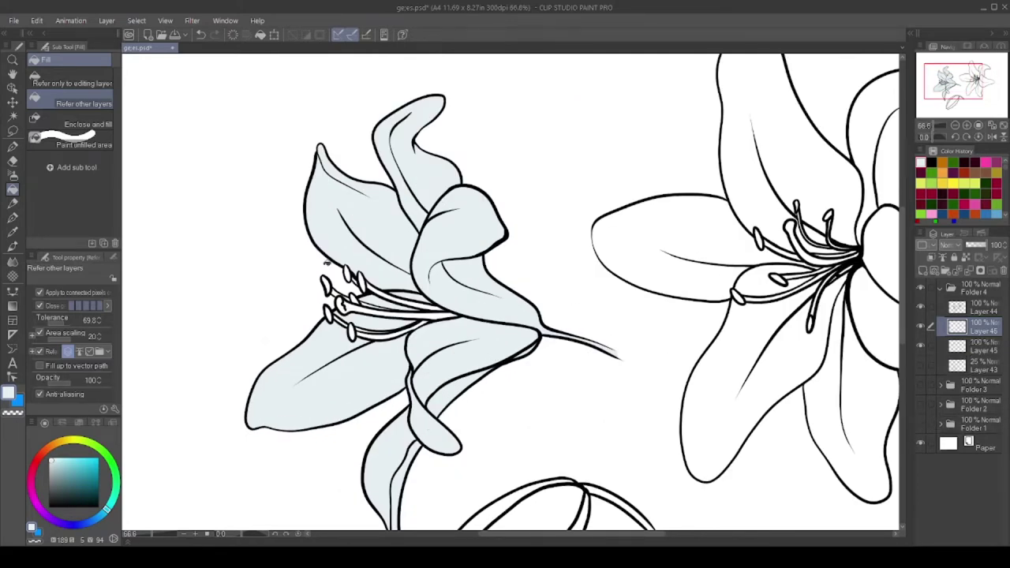
pyautogui.scroll(4, 326, 262)
pyautogui.click(355, 284)
pyautogui.click(340, 272)
# Fill the side-view lily's six anthers with reddish brown on another new layer
pyautogui.hotkey('ctrl', 'shift', 'n')
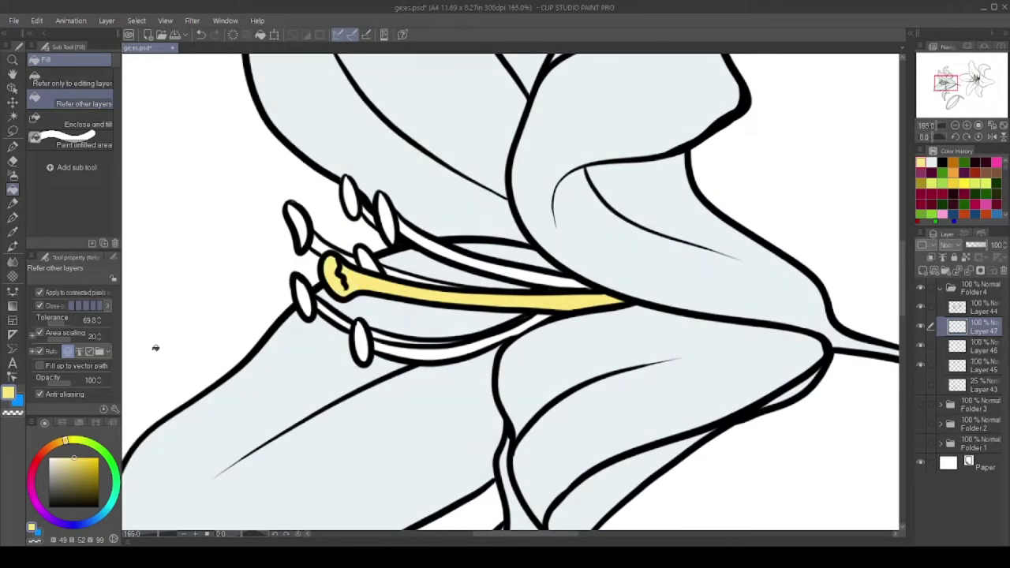
pyautogui.click(41, 454)
pyautogui.click(82, 474)
pyautogui.click(303, 298)
pyautogui.click(360, 341)
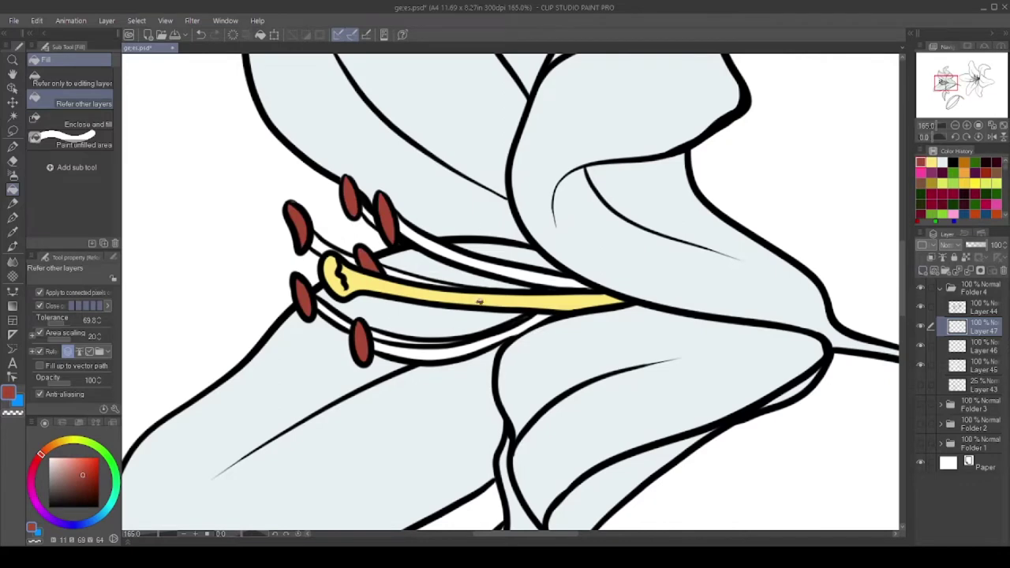
# Fill the side-view lily's filaments with pale orange-yellow on a new layer beneath the anther colour
pyautogui.click(62, 442)
pyautogui.click(67, 461)
pyautogui.click(925, 271)
pyautogui.click(419, 350)
pyautogui.scroll(1, 399, 359)
pyautogui.click(300, 212)
pyautogui.click(434, 202)
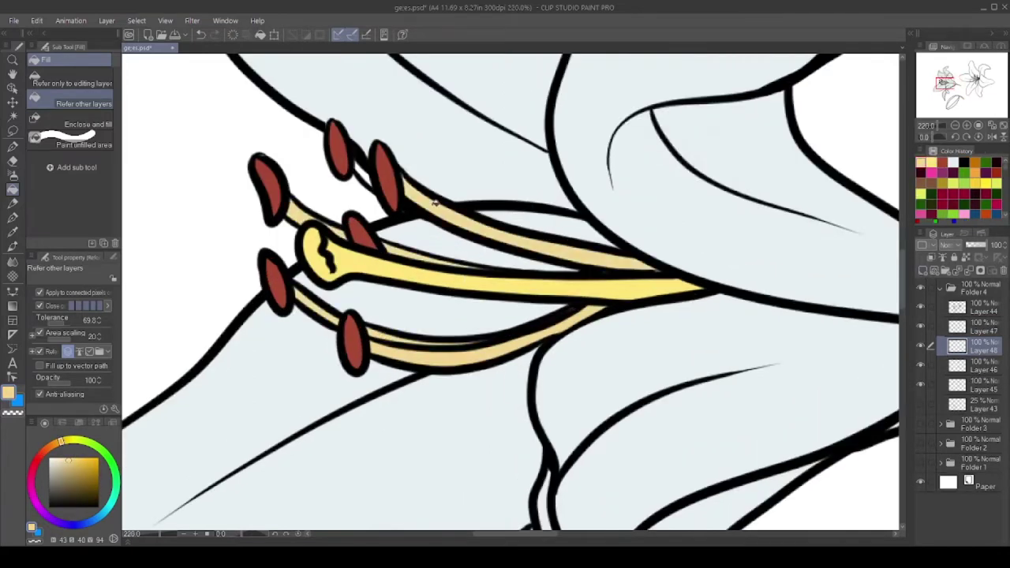
# Shade the side-view lily's petals in soft pale blue with the Soft airbrush on a new clipped Multiply layer
pyautogui.scroll(-5, 434, 203)
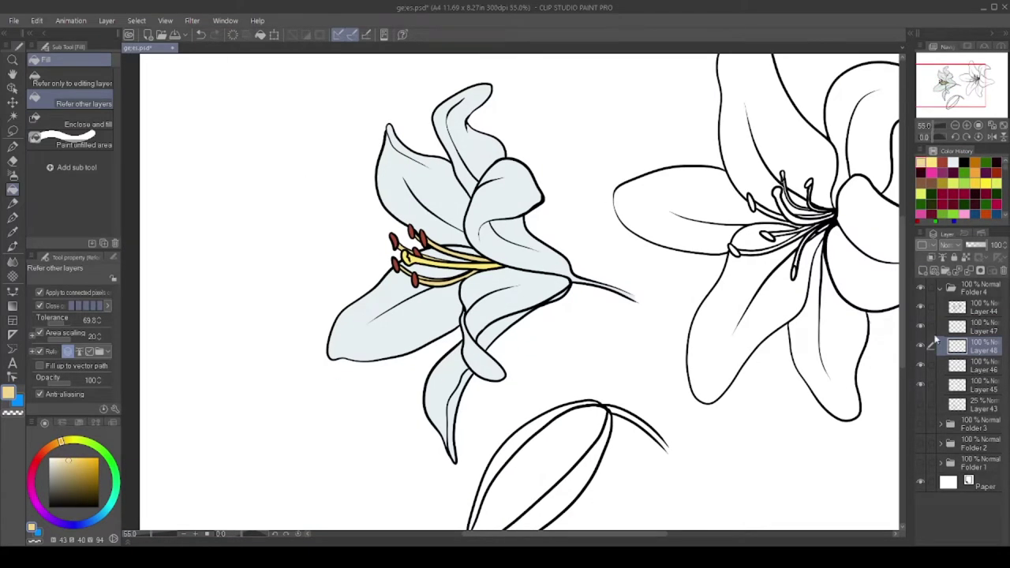
pyautogui.click(925, 384)
pyautogui.click(946, 270)
pyautogui.press('b')
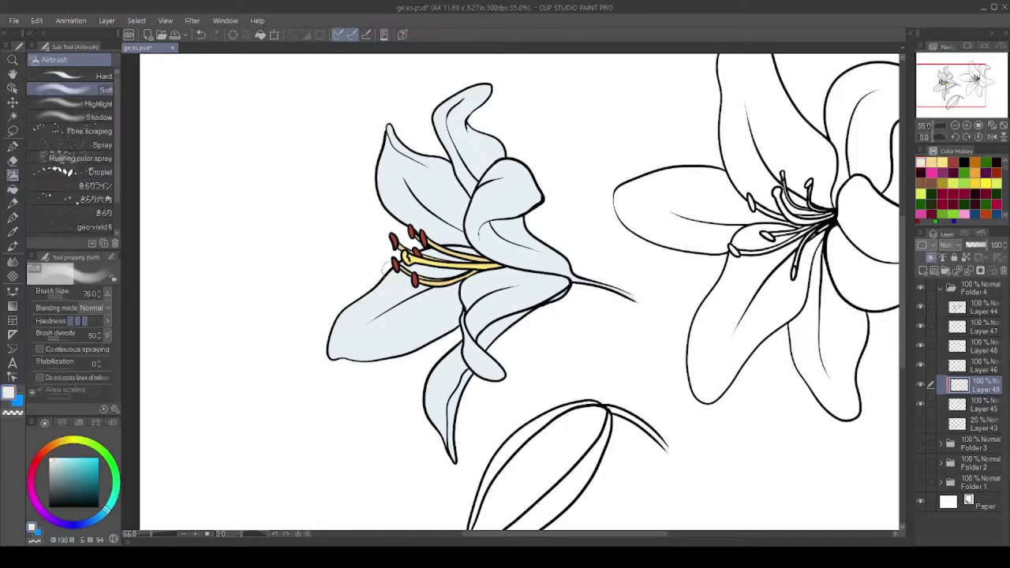
pyautogui.scroll(1, 451, 321)
pyautogui.scroll(-3, 474, 236)
pyautogui.scroll(1, 495, 155)
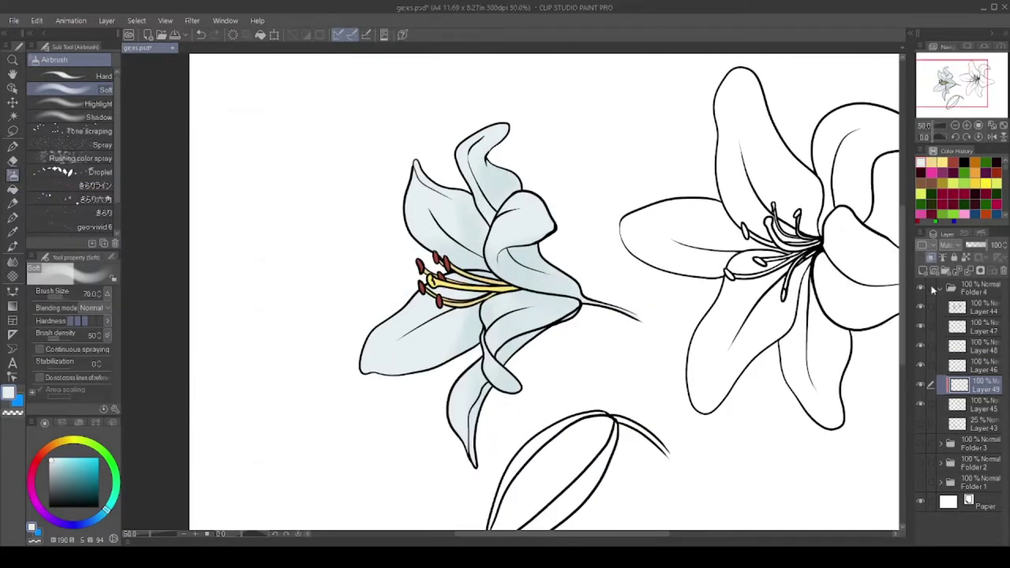
# Airbrush soft pale yellow over the side-view lily's petal bases on a new clipped layer and blend its edges
pyautogui.hotkey('ctrl', 'shift', 'n')
pyautogui.keyDown('alt'); pyautogui.click(472, 255); pyautogui.keyUp('alt')
pyautogui.scroll(2, 470, 300)
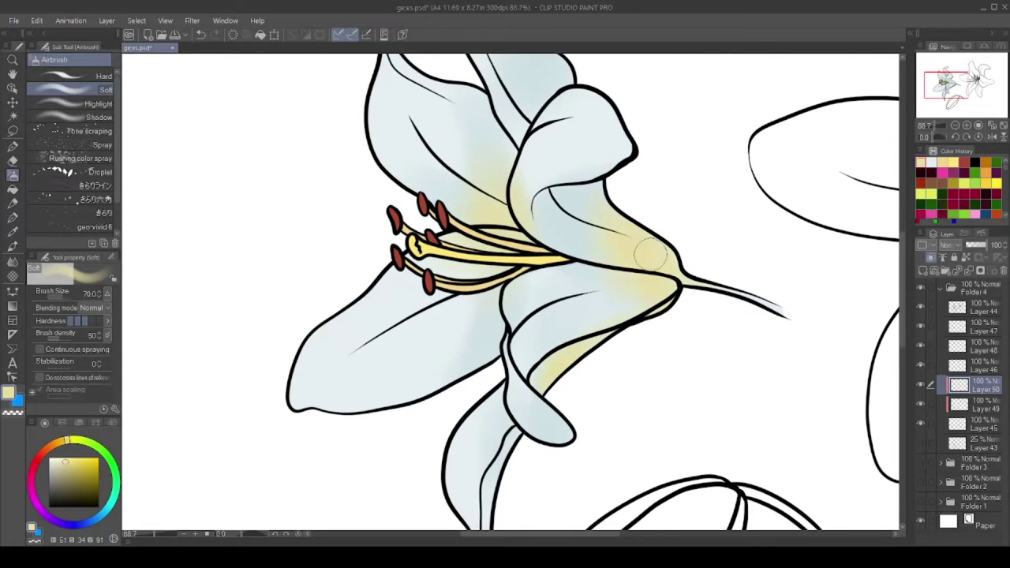
pyautogui.scroll(-2, 650, 254)
pyautogui.scroll(1, 655, 214)
pyautogui.press('j')
pyautogui.scroll(1, 676, 214)
pyautogui.scroll(-1, 671, 343)
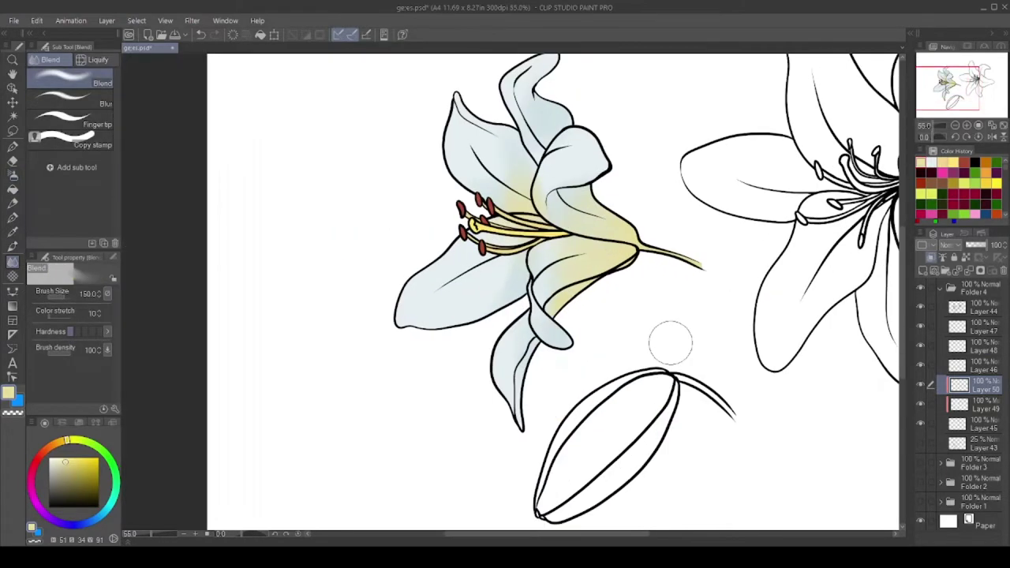
# Airbrush reddish brown sampled from an anther onto the lily's stem and surrounding petal bases on a new clipped layer
pyautogui.hotkey('ctrl', 'shift', 'n')
pyautogui.keyDown('alt'); pyautogui.click(481, 246); pyautogui.keyUp('alt')
pyautogui.scroll(3, 649, 264)
pyautogui.press('b')
pyautogui.moveTo(608, 225)
pyautogui.mouseDown()
pyautogui.moveTo(764, 267)
pyautogui.moveTo(458, 177)
pyautogui.moveTo(524, 320)
pyautogui.mouseUp()
pyautogui.scroll(-2, 523, 321)
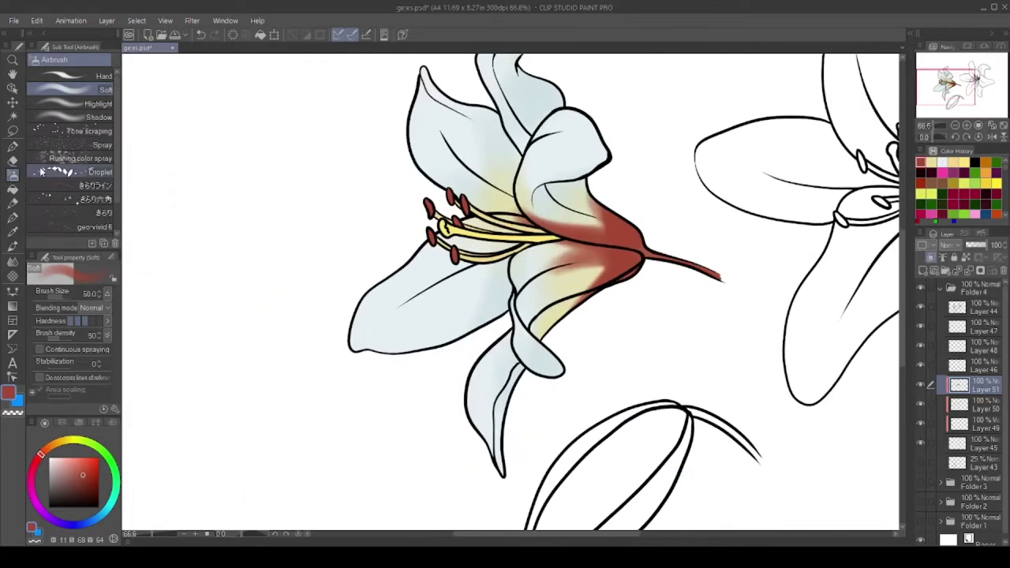
# Blend the reddish brown softly into the petals and airbrush light yellow along the lower edge of the large front petal
pyautogui.press('e')
pyautogui.hotkey('ctrl', '+')
pyautogui.hotkey('ctrl', '-')
pyautogui.click(13, 261)
pyautogui.scroll(2, 552, 229)
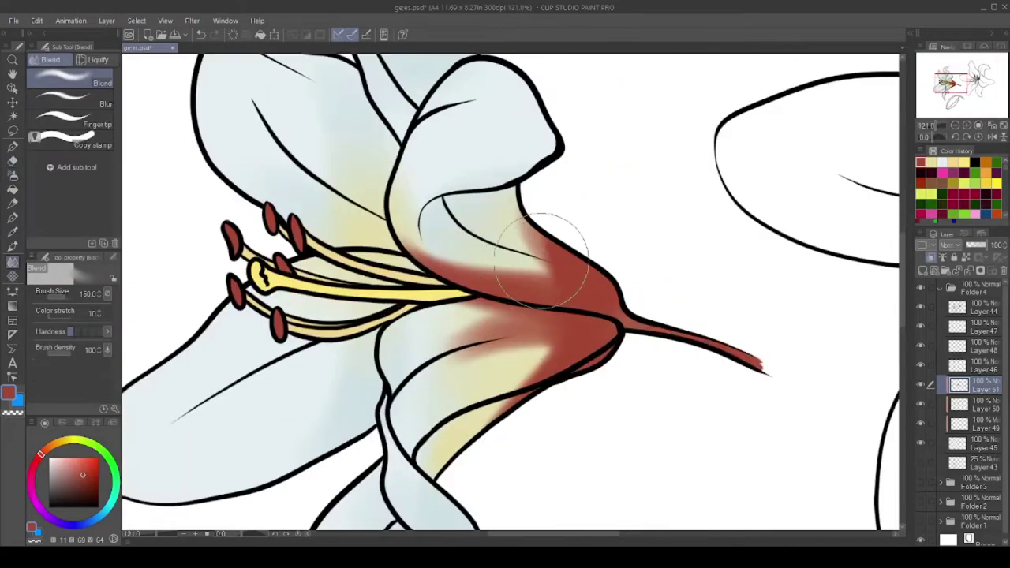
pyautogui.moveTo(553, 229)
pyautogui.mouseDown()
pyautogui.moveTo(458, 261)
pyautogui.moveTo(489, 379)
pyautogui.moveTo(514, 249)
pyautogui.mouseUp()
pyautogui.scroll(-2, 514, 249)
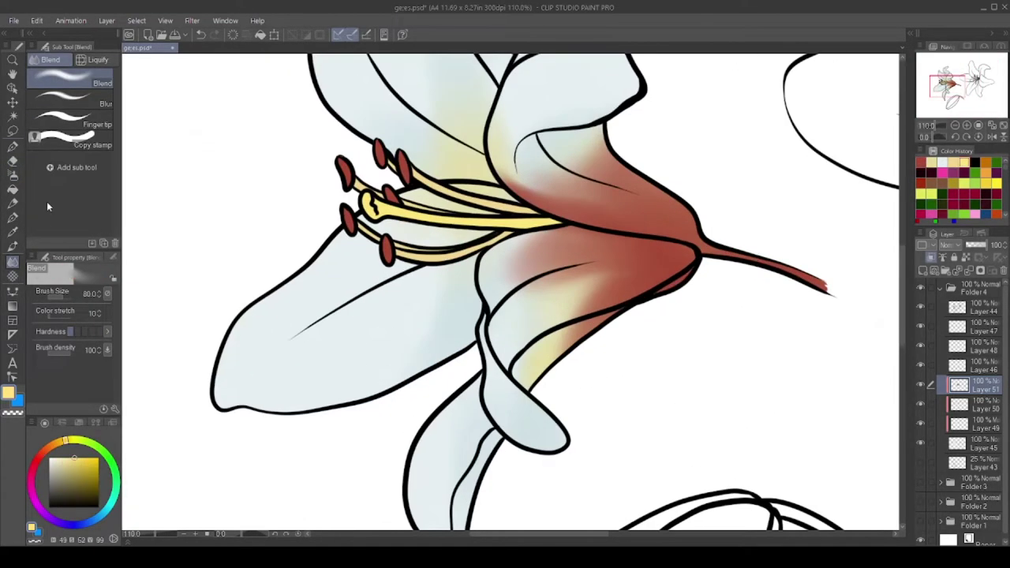
pyautogui.press('b')
pyautogui.scroll(-2, 515, 249)
# Carve the red on the upper base petal and the lower petal's top edge into streaks with the Snap eraser at size 40
pyautogui.press('e')
pyautogui.scroll(3, 518, 316)
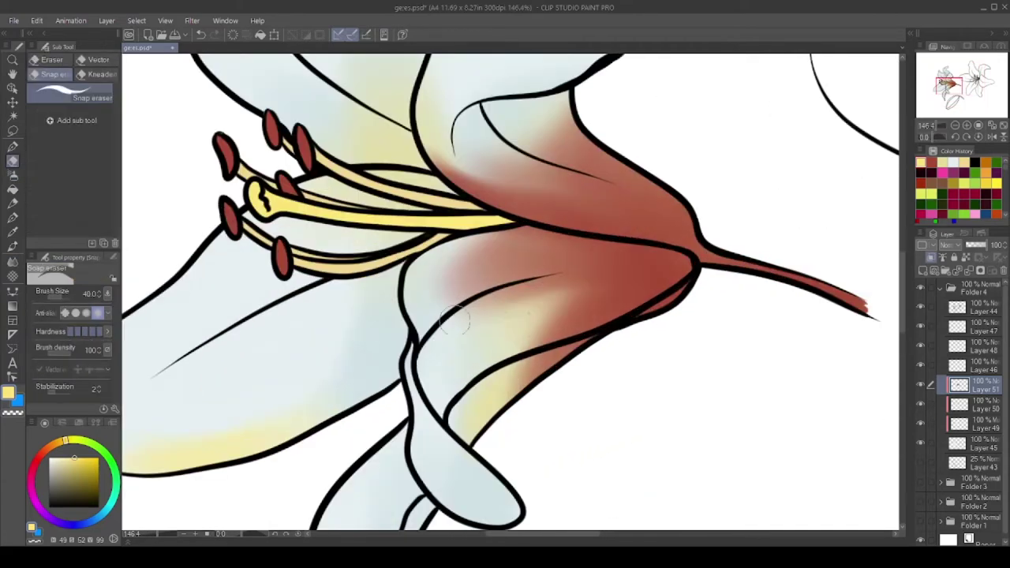
pyautogui.moveTo(600, 229)
pyautogui.mouseDown()
pyautogui.moveTo(663, 225)
pyautogui.moveTo(544, 184)
pyautogui.mouseUp()
pyautogui.scroll(-2, 600, 229)
pyautogui.scroll(2, 553, 205)
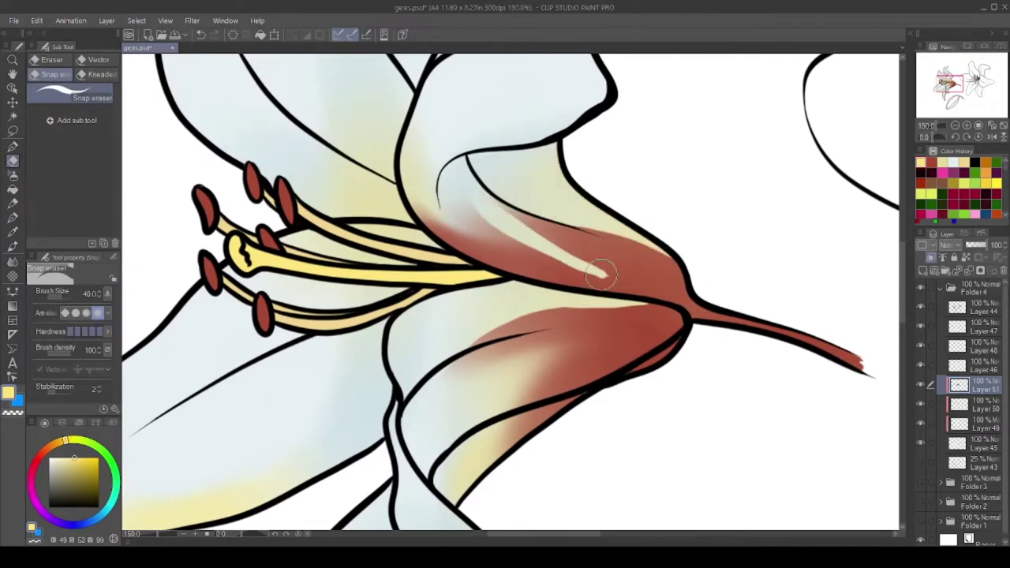
pyautogui.scroll(-2, 600, 272)
pyautogui.scroll(2, 599, 272)
pyautogui.scroll(-2, 505, 332)
# Carve narrower red streaks into the lower base petals, clearing their edges with the Snap eraser at size 20
pyautogui.press('[')
pyautogui.press('[')
pyautogui.scroll(2, 411, 386)
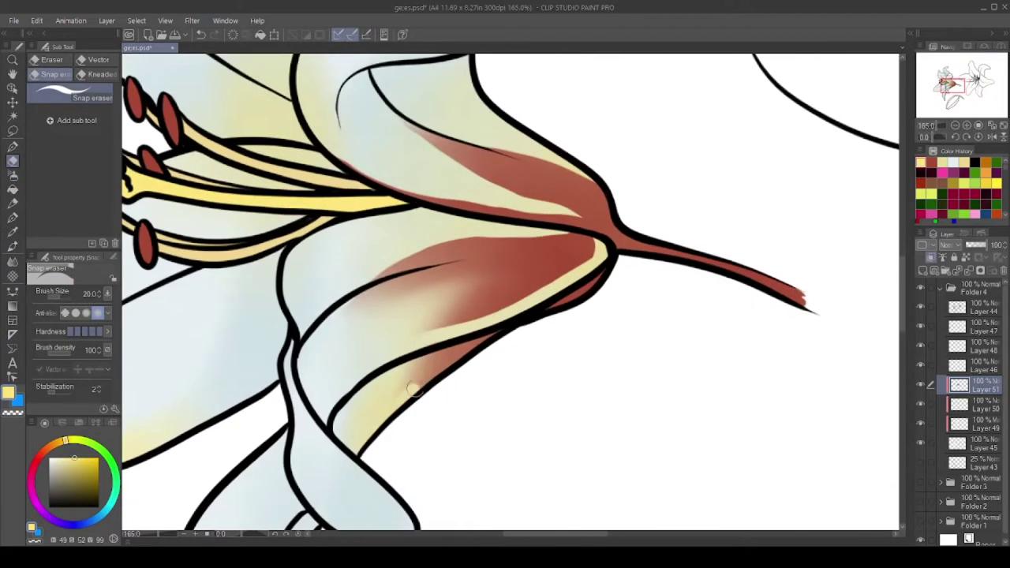
pyautogui.scroll(-3, 412, 388)
pyautogui.scroll(4, 412, 389)
pyautogui.moveTo(442, 371); pyautogui.dragTo(675, 285)
pyautogui.scroll(1, 510, 304)
# Touch up the red markings near the stem with the G-pen at size 12, using the sampled red
pyautogui.press('p')
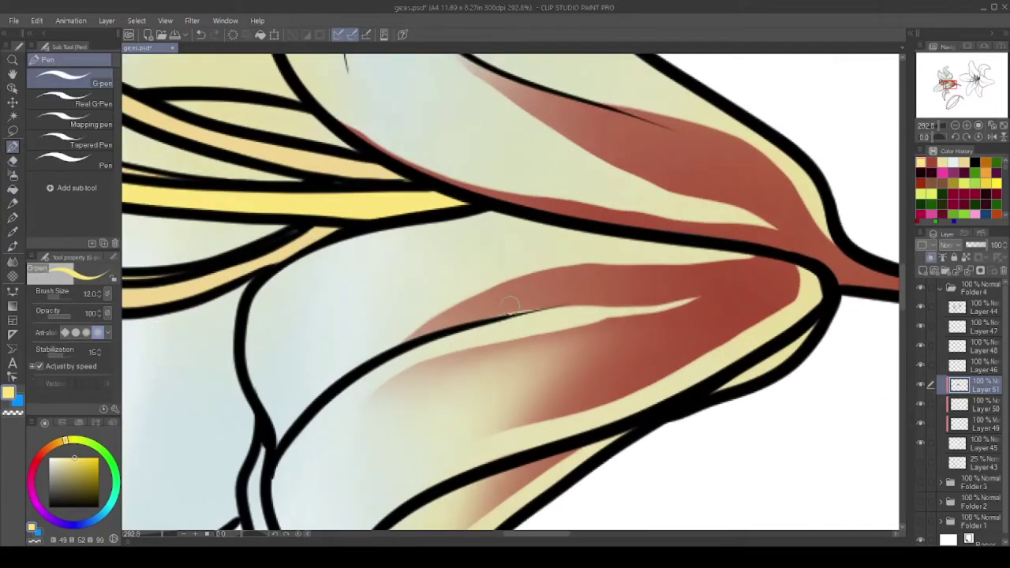
pyautogui.keyDown('alt'); pyautogui.click(509, 300); pyautogui.keyUp('alt')
pyautogui.scroll(1, 816, 271)
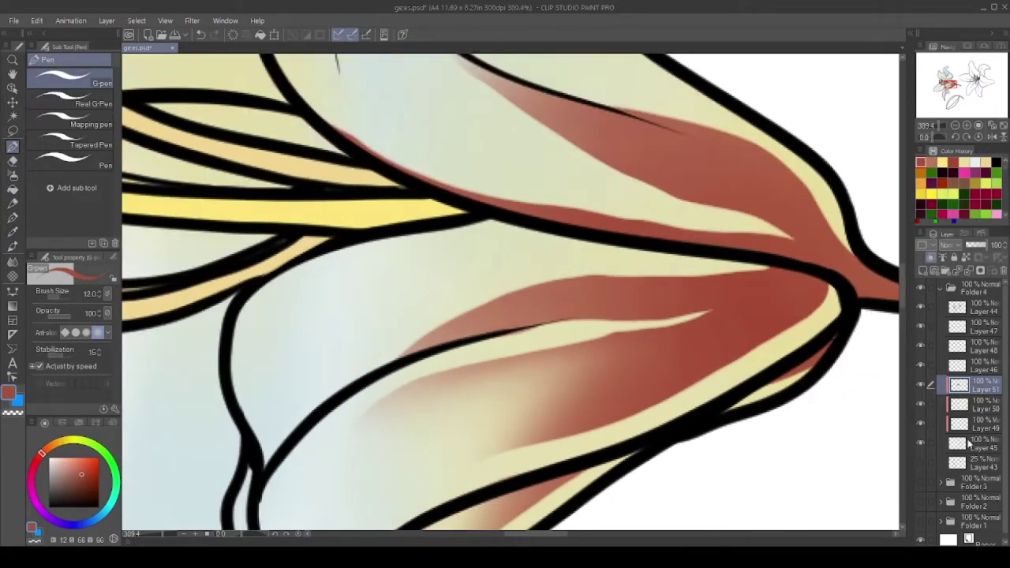
pyautogui.scroll(-5, 665, 289)
# Shade the upper base petal grey-blue with the G-pen at size 50 on a new clipped Multiply layer at 63% opacity
pyautogui.hotkey('ctrl', 'shift', 'n')
pyautogui.keyDown('alt'); pyautogui.click(356, 426); pyautogui.keyUp('alt')
pyautogui.scroll(3, 505, 316)
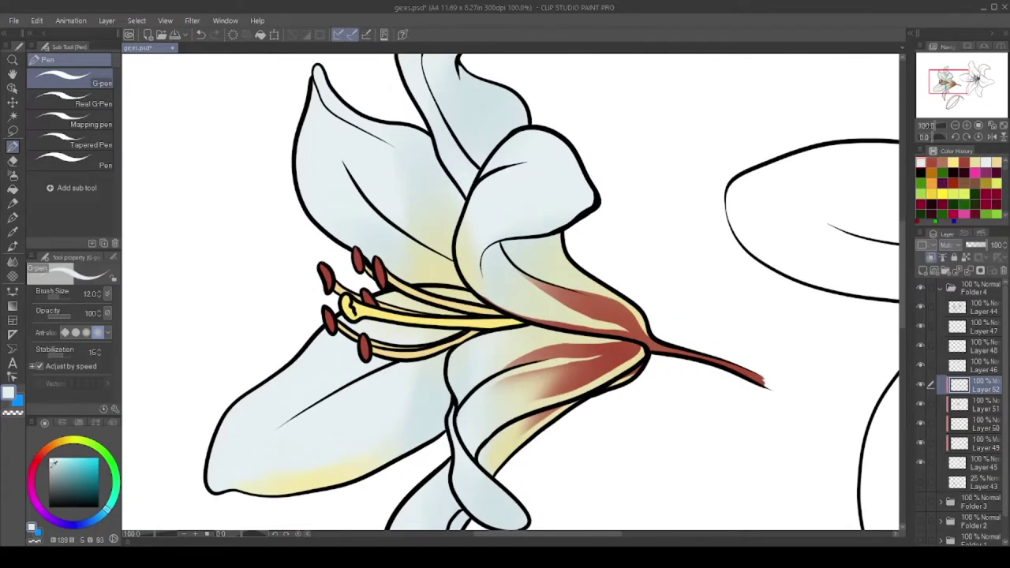
pyautogui.scroll(2, 588, 310)
pyautogui.moveTo(541, 208)
pyautogui.mouseDown()
pyautogui.moveTo(416, 244)
pyautogui.moveTo(538, 183)
pyautogui.moveTo(424, 265)
pyautogui.moveTo(675, 341)
pyautogui.mouseUp()
pyautogui.click(973, 245)
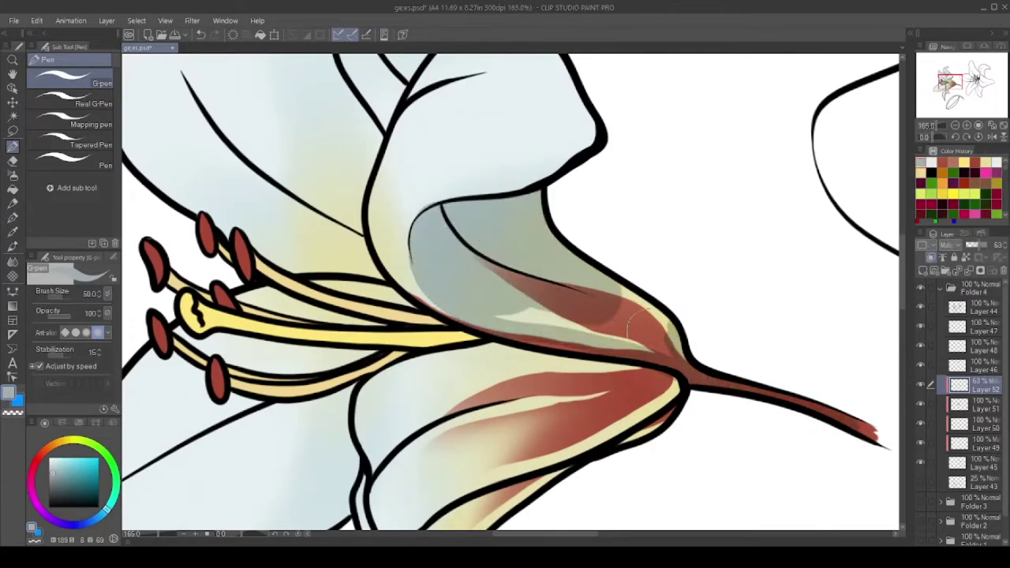
pyautogui.scroll(-1, 638, 324)
# Shade the lower base petals and the underside of the hanging petal in the same grey-blue
pyautogui.moveTo(432, 395); pyautogui.dragTo(446, 438)
pyautogui.moveTo(681, 277); pyautogui.dragTo(586, 362)
pyautogui.moveTo(643, 317); pyautogui.dragTo(443, 473)
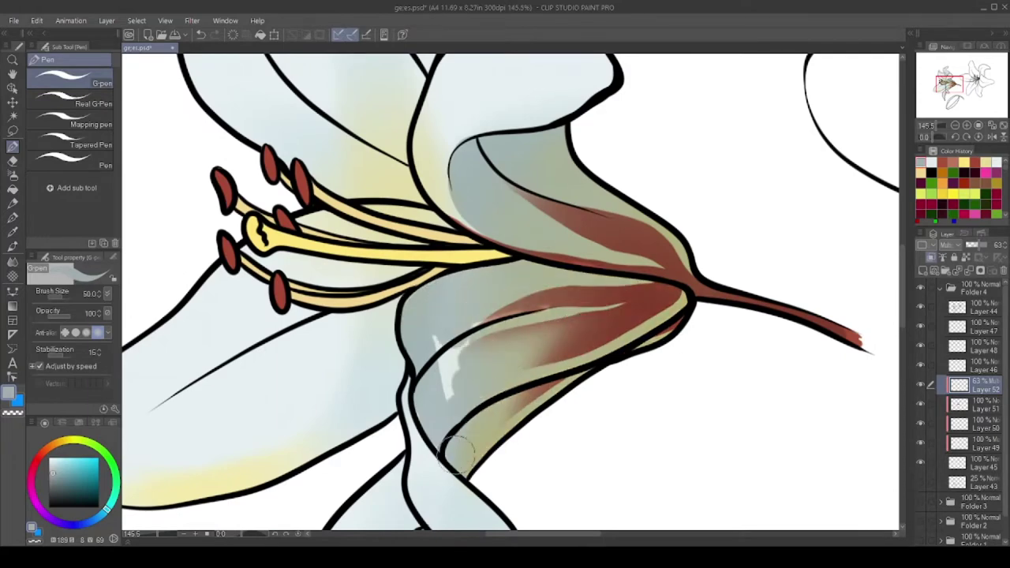
pyautogui.scroll(-2, 446, 465)
pyautogui.scroll(2, 410, 379)
pyautogui.moveTo(441, 310); pyautogui.dragTo(404, 398)
pyautogui.scroll(-3, 410, 399)
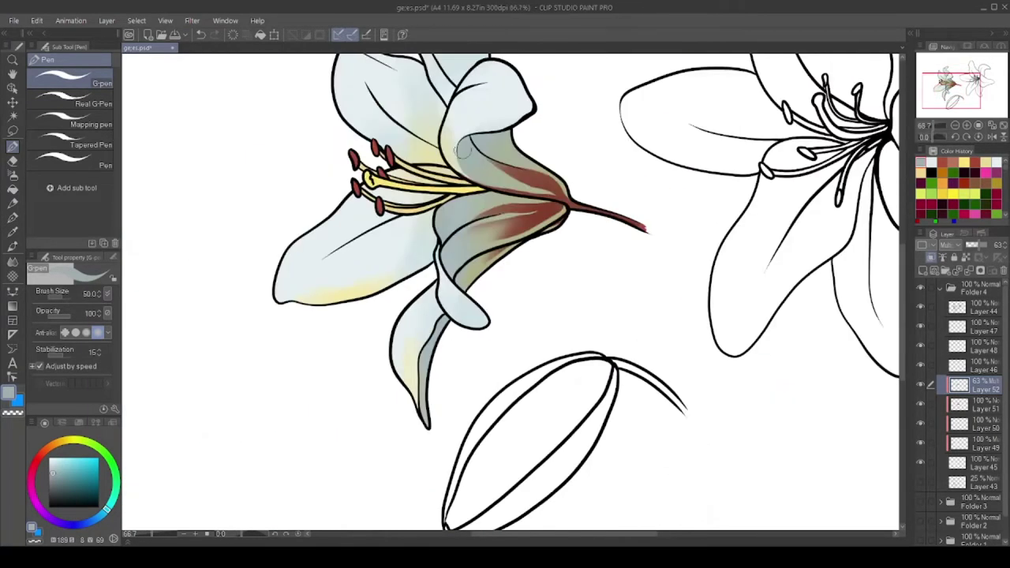
# Add grey-blue shadows to the edge of the rolled upper petal and the inner side of the tall back petal
pyautogui.scroll(4, 447, 316)
pyautogui.moveTo(476, 256); pyautogui.dragTo(461, 158)
pyautogui.scroll(-3, 445, 90)
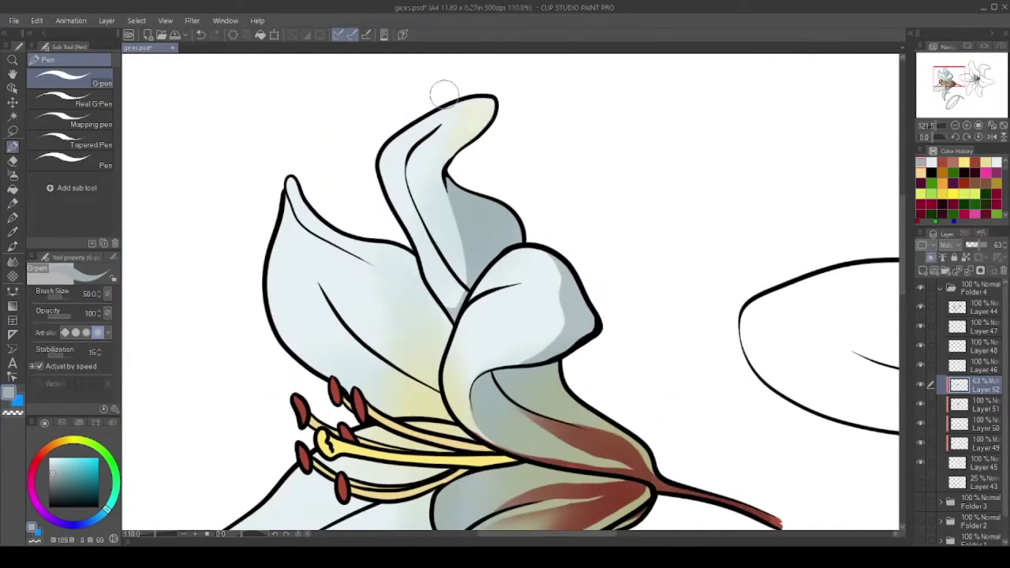
# Shade the upper-left petal's inner edge, centre vein and base in grey-blue with the G-pen at size 25
pyautogui.scroll(3, 338, 118)
pyautogui.moveTo(553, 228); pyautogui.dragTo(541, 379)
pyautogui.scroll(2, 542, 379)
pyautogui.moveTo(442, 316)
pyautogui.mouseDown()
pyautogui.moveTo(616, 346)
pyautogui.moveTo(525, 135)
pyautogui.mouseUp()
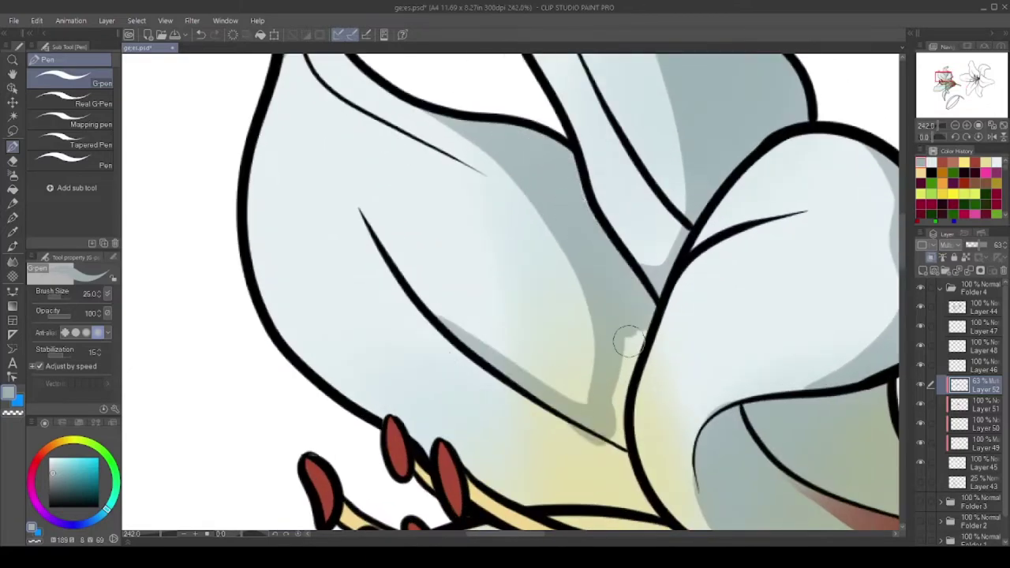
pyautogui.scroll(-3, 624, 339)
pyautogui.scroll(2, 570, 326)
pyautogui.scroll(-5, 567, 330)
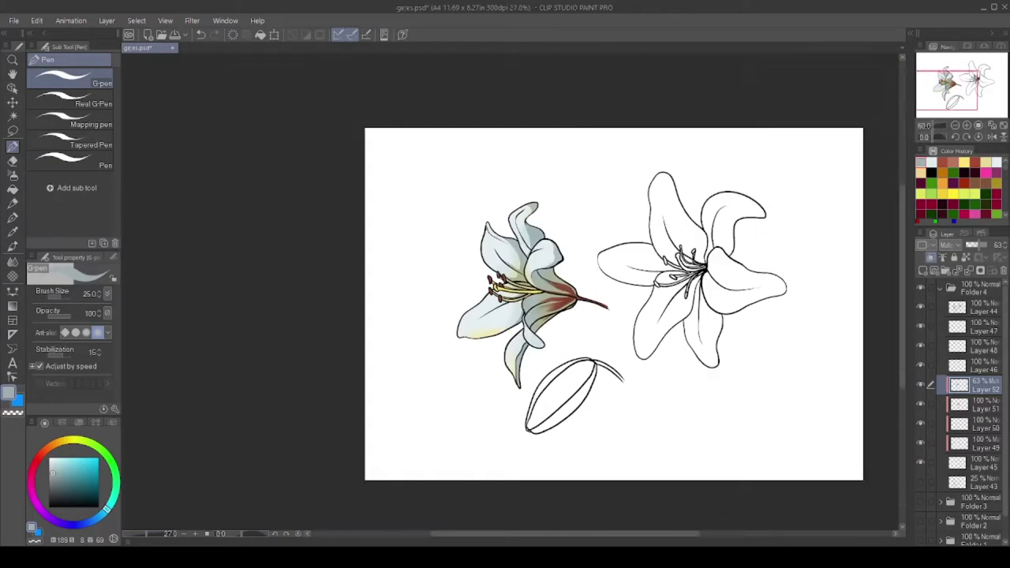
# Paint thin white highlights along the petal edges with the G-pen at size 25 on a new clipped layer
pyautogui.scroll(2, 442, 268)
pyautogui.click(923, 272)
pyautogui.scroll(5, 332, 308)
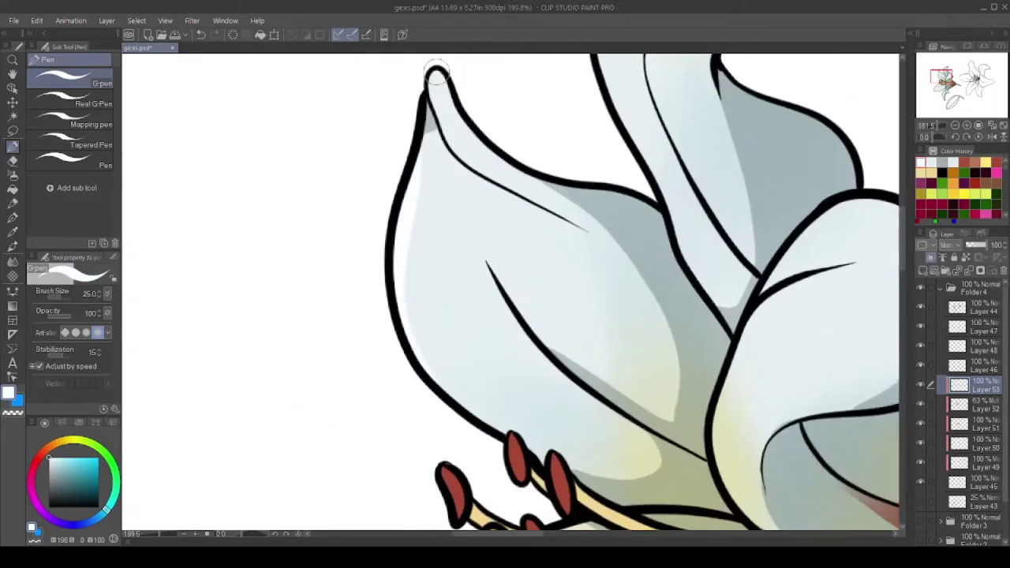
pyautogui.moveTo(436, 75); pyautogui.dragTo(260, 95)
pyautogui.scroll(-2, 553, 316)
pyautogui.scroll(2, 758, 228)
pyautogui.scroll(-5, 757, 228)
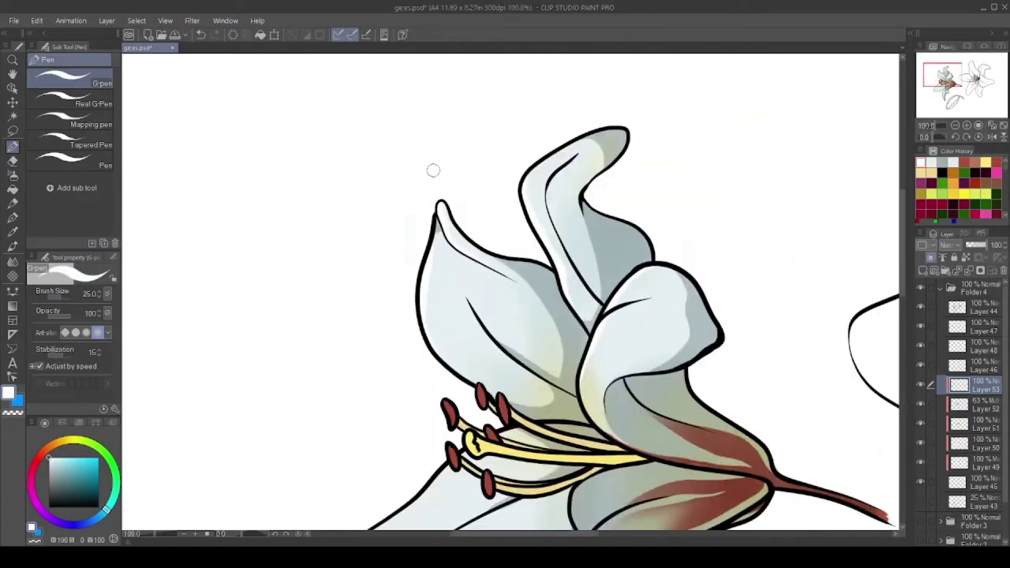
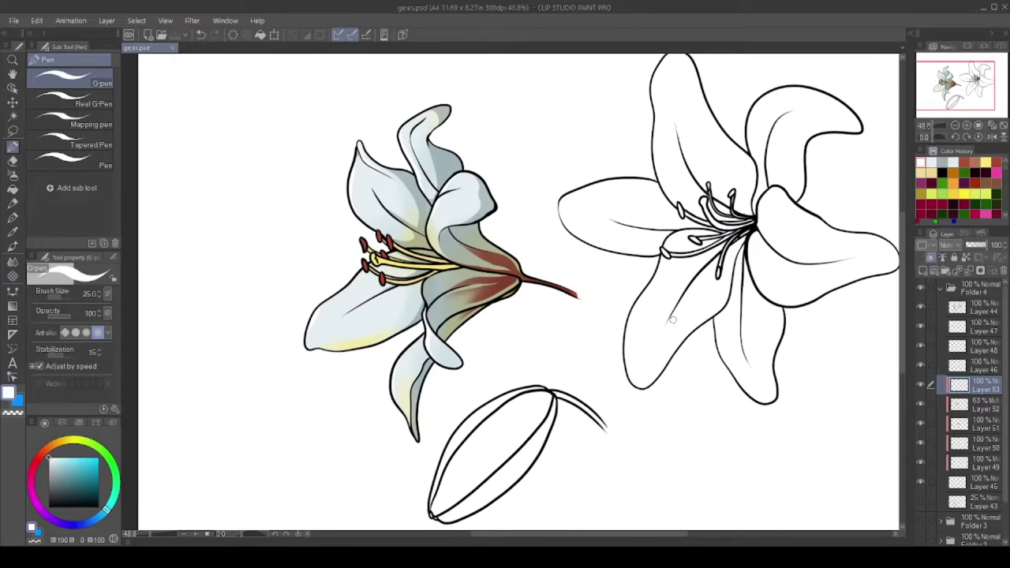
# Shade the pistil in orange on a new layer clipped to its base colour
pyautogui.scroll(8, 392, 266)
pyautogui.hotkey('ctrl', 'shift', 'n')
pyautogui.keyDown('alt'); pyautogui.click(320, 221); pyautogui.keyUp('alt')
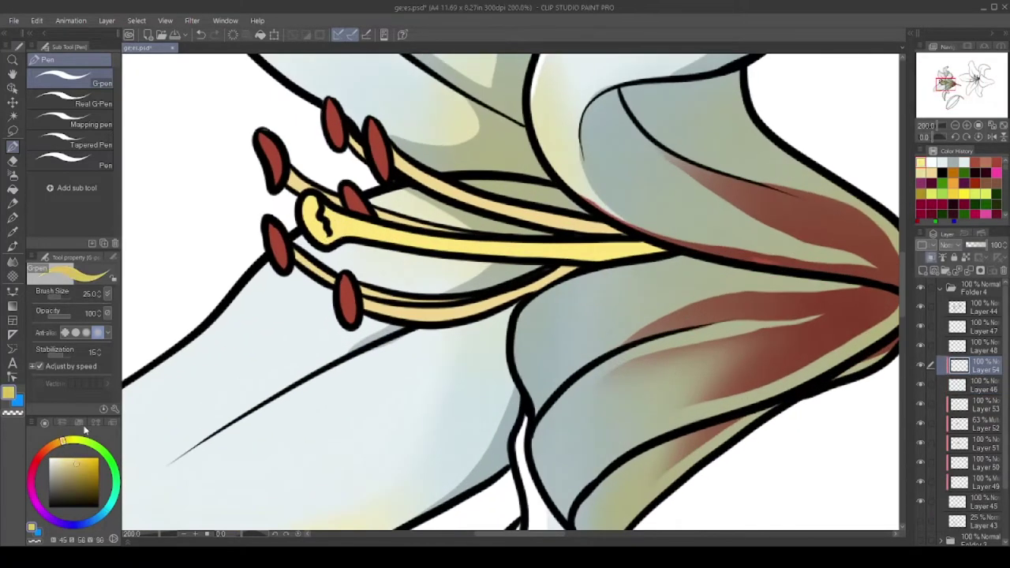
pyautogui.moveTo(323, 227); pyautogui.dragTo(694, 249)
pyautogui.scroll(-3, 474, 261)
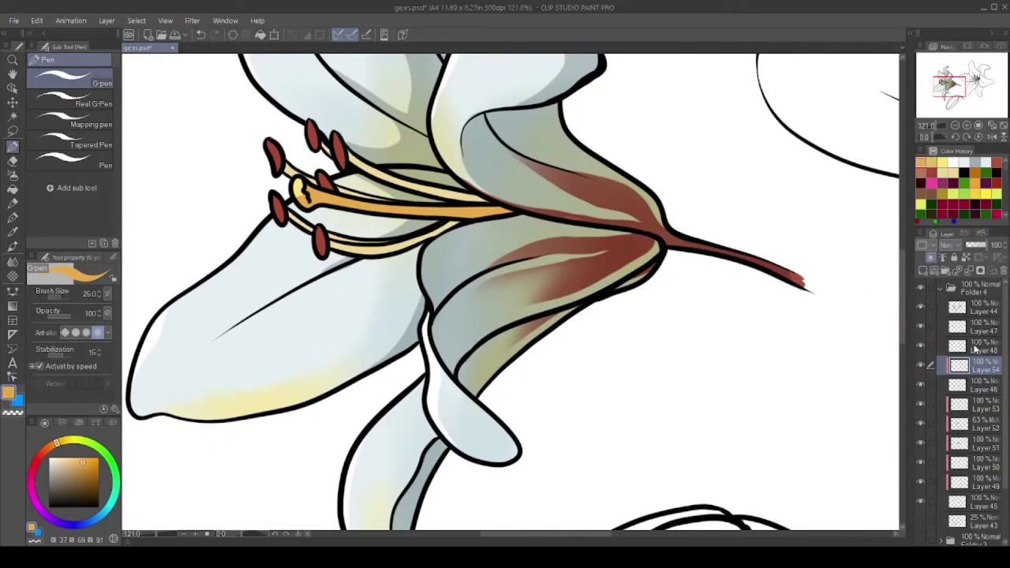
# Shade the filaments in golden yellow on a new layer clipped to their base colour
pyautogui.scroll(3, 348, 262)
pyautogui.scroll(-3, 390, 172)
pyautogui.hotkey('ctrl', 'shift', 'n')
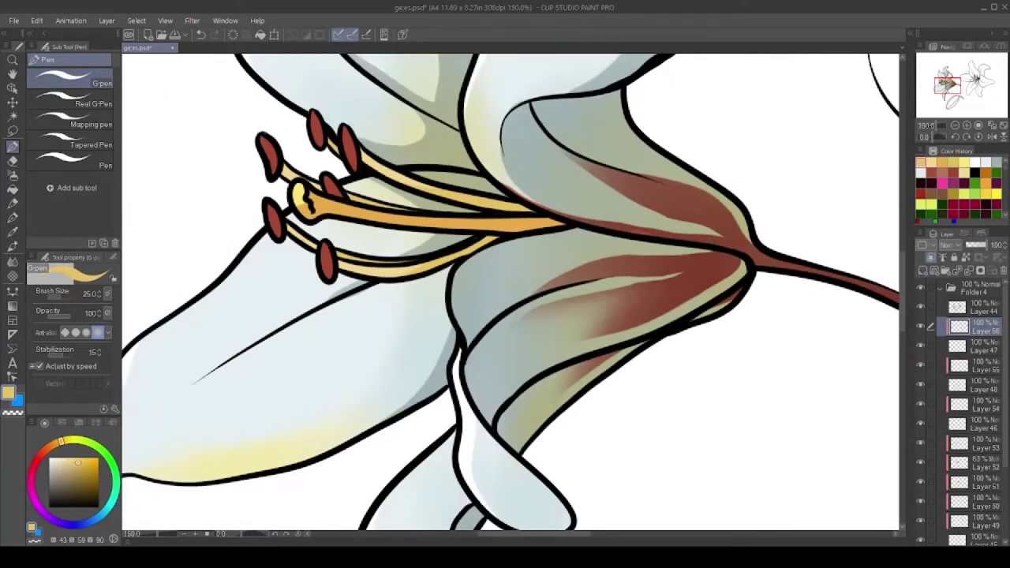
# Shade the six anthers in dark red on the clipped layer above their base colour
pyautogui.scroll(5, 390, 172)
pyautogui.keyDown('alt'); pyautogui.click(261, 146); pyautogui.keyUp('alt')
pyautogui.scroll(-5, 347, 260)
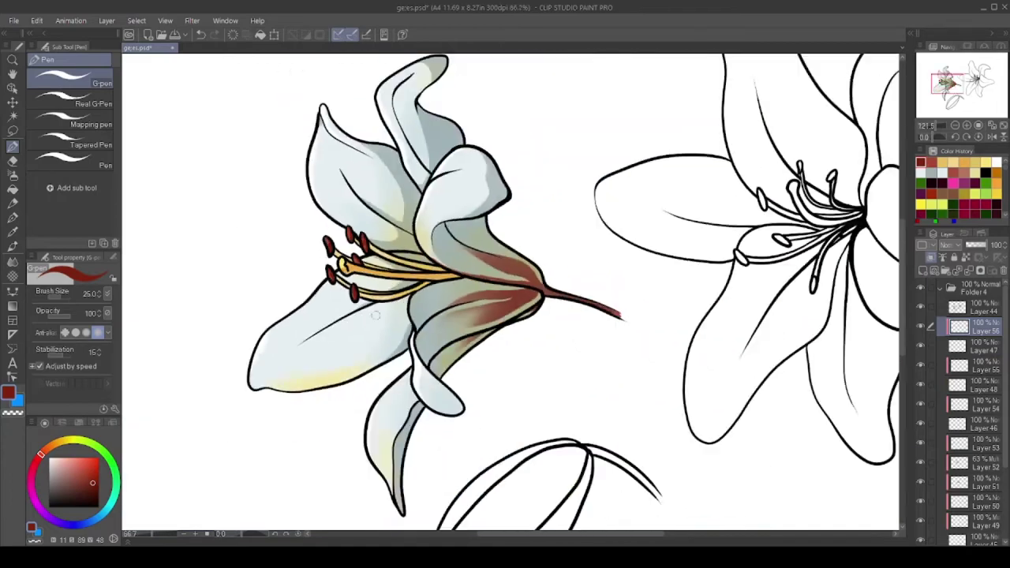
pyautogui.scroll(3, 607, 324)
pyautogui.scroll(-3, 607, 324)
pyautogui.scroll(-1, 923, 415)
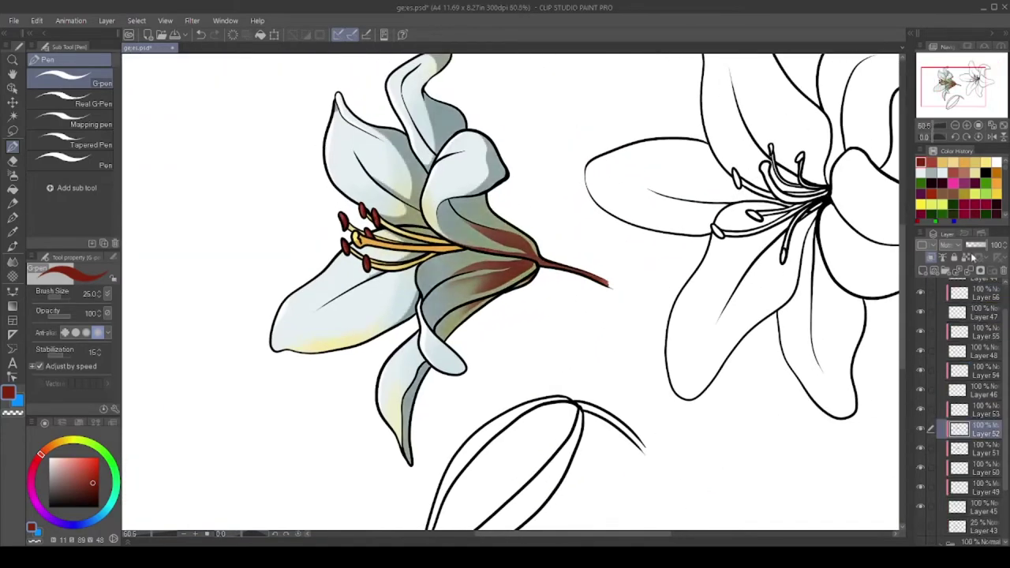
# Rework the petal shadow layer with the sampled grey-blue and set it to Multiply at 70% opacity
pyautogui.click(959, 428)
pyautogui.keyDown('alt'); pyautogui.click(458, 300); pyautogui.keyUp('alt')
pyautogui.scroll(5, 846, 320)
pyautogui.scroll(-5, 671, 403)
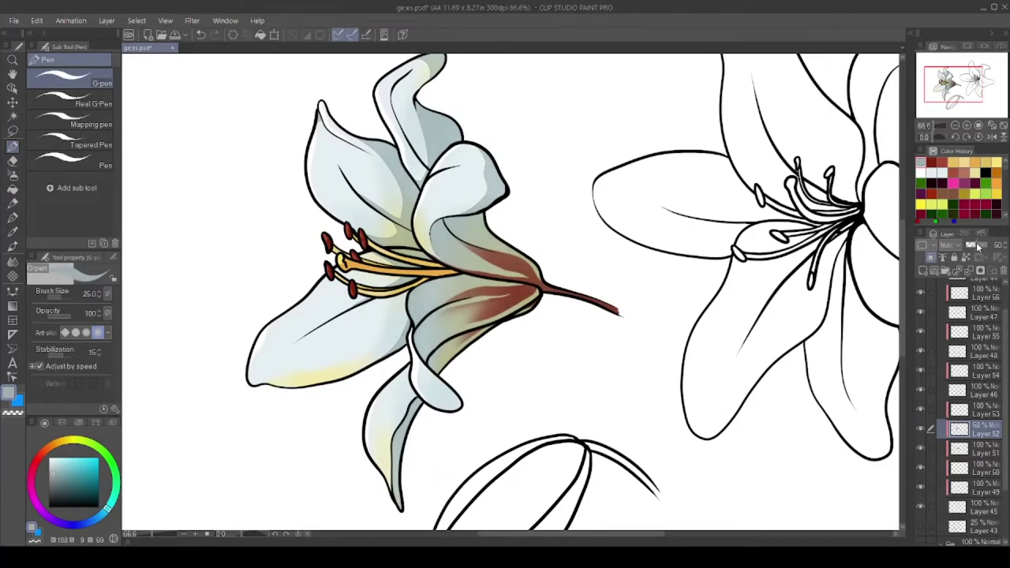
pyautogui.scroll(-3, 505, 237)
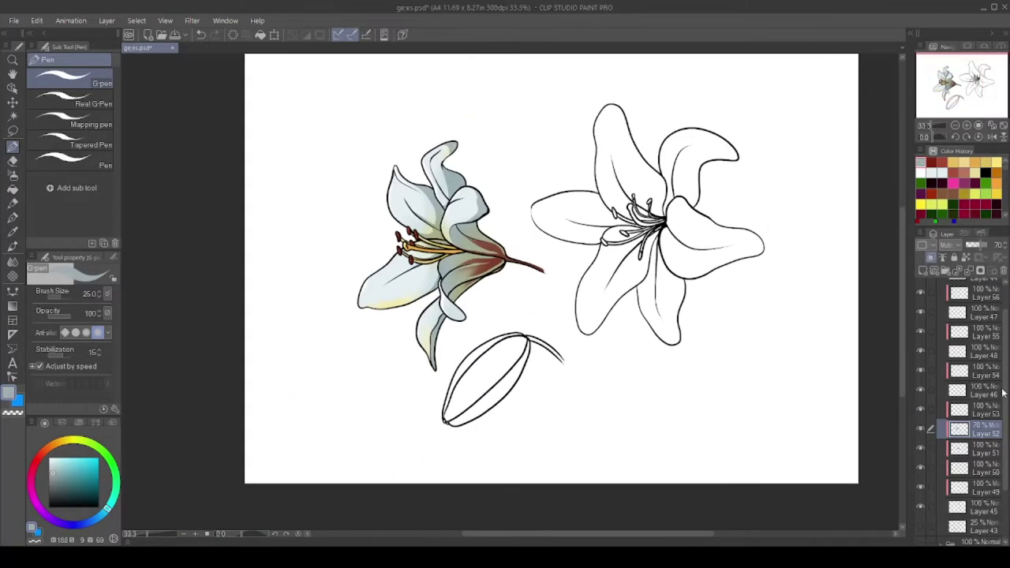
# Recolour the side-view lily's line art grey-blue on a new clipped layer above it with a large G-pen
pyautogui.scroll(5, 442, 252)
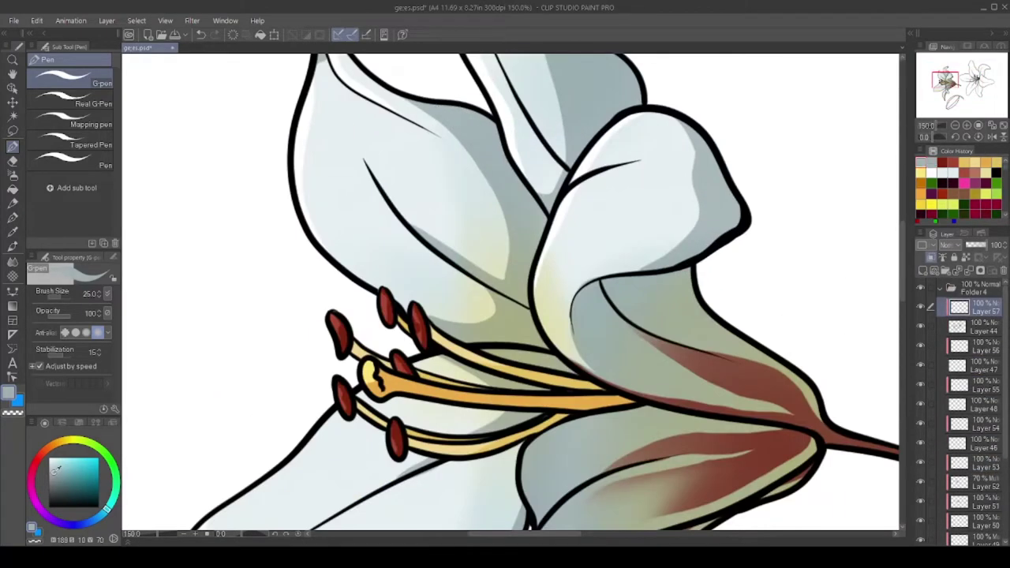
pyautogui.scroll(-5, 347, 312)
pyautogui.scroll(5, 426, 209)
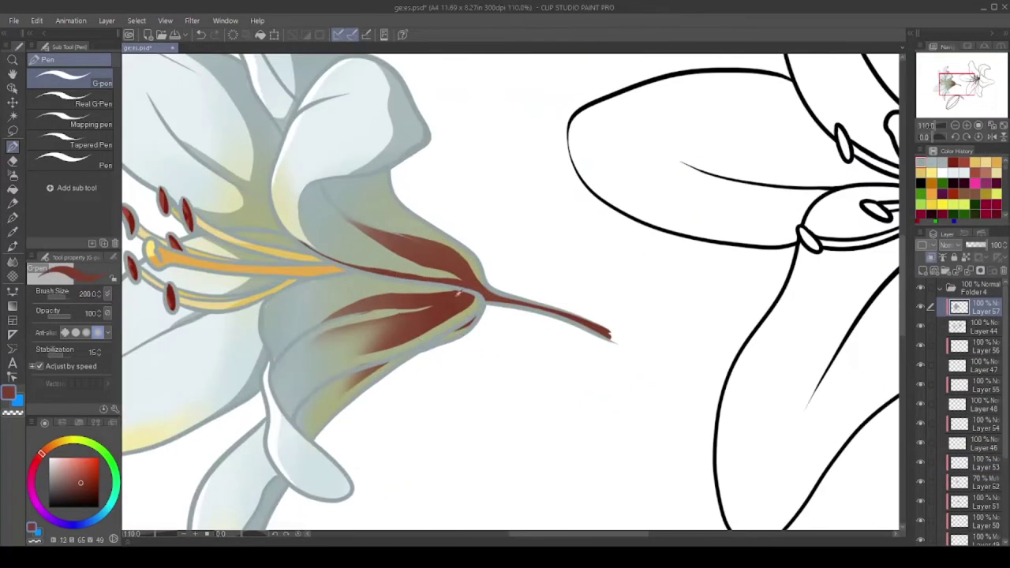
# Tint the line art around the stem and petal bases dark red with the Soft airbrush at size 60
pyautogui.press('b')
pyautogui.moveTo(610, 353)
pyautogui.mouseDown()
pyautogui.moveTo(442, 245)
pyautogui.moveTo(389, 368)
pyautogui.moveTo(402, 189)
pyautogui.mouseUp()
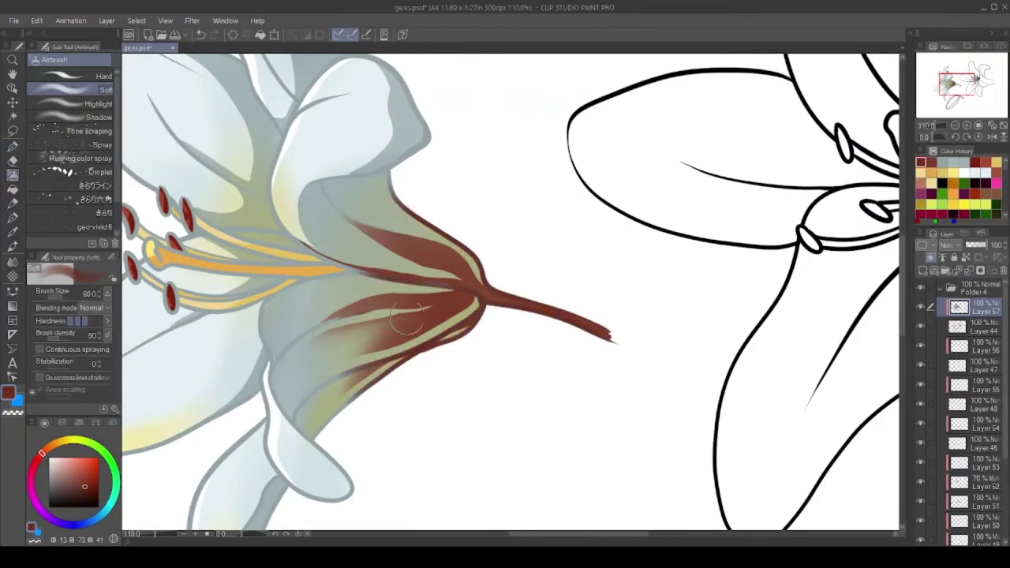
pyautogui.scroll(-2, 439, 219)
pyautogui.press('Tab')
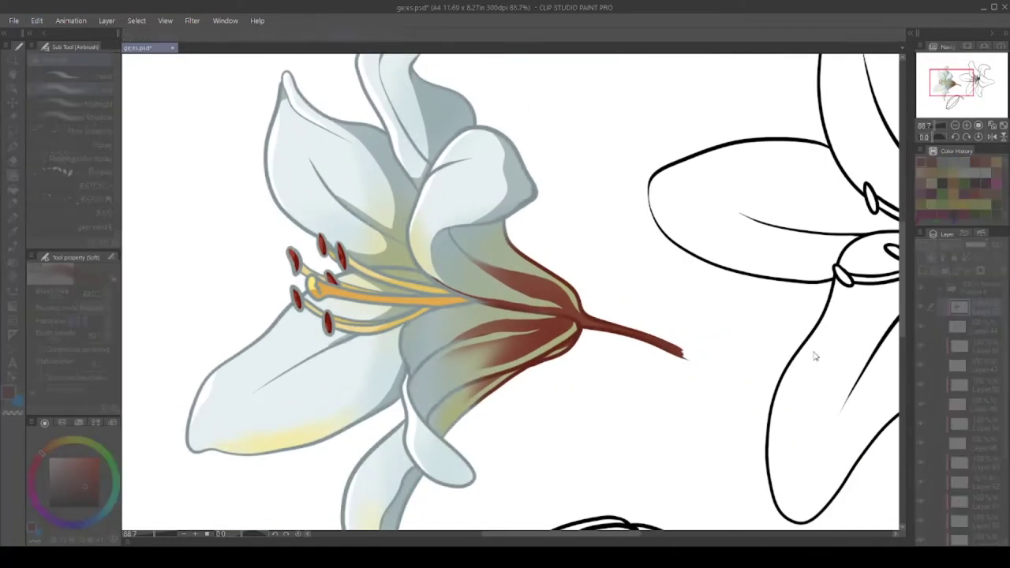
pyautogui.press('Tab')
# Recolour the outlines of the filaments and pistil golden brown with the G-pen at size 50
pyautogui.scroll(4, 345, 262)
pyautogui.keyDown('alt'); pyautogui.click(369, 404); pyautogui.keyUp('alt')
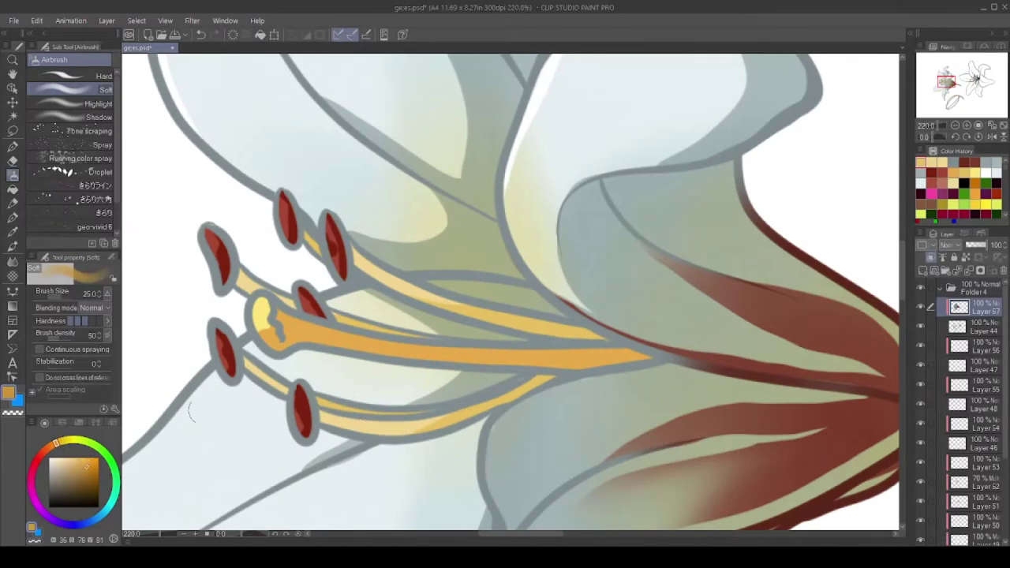
pyautogui.scroll(1, 270, 361)
pyautogui.press('p')
pyautogui.moveTo(265, 343); pyautogui.dragTo(535, 400)
pyautogui.scroll(-1, 474, 351)
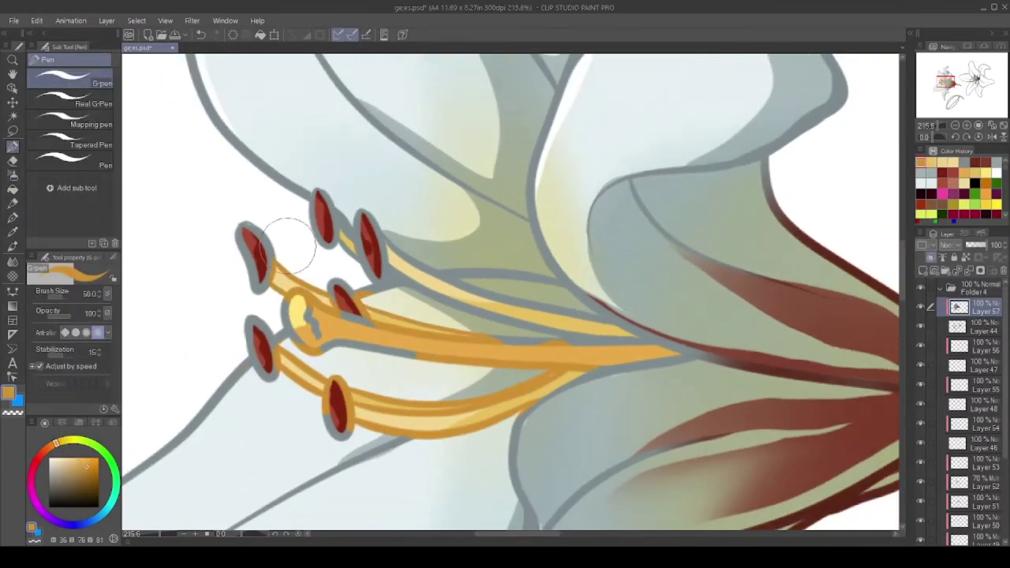
# Touch up the grey-blue petal lines around the anthers and recolour the pistil's outline a deeper orange-brown with the G-pen at size 50
pyautogui.scroll(2, 387, 261)
pyautogui.scroll(-2, 581, 338)
pyautogui.scroll(3, 417, 225)
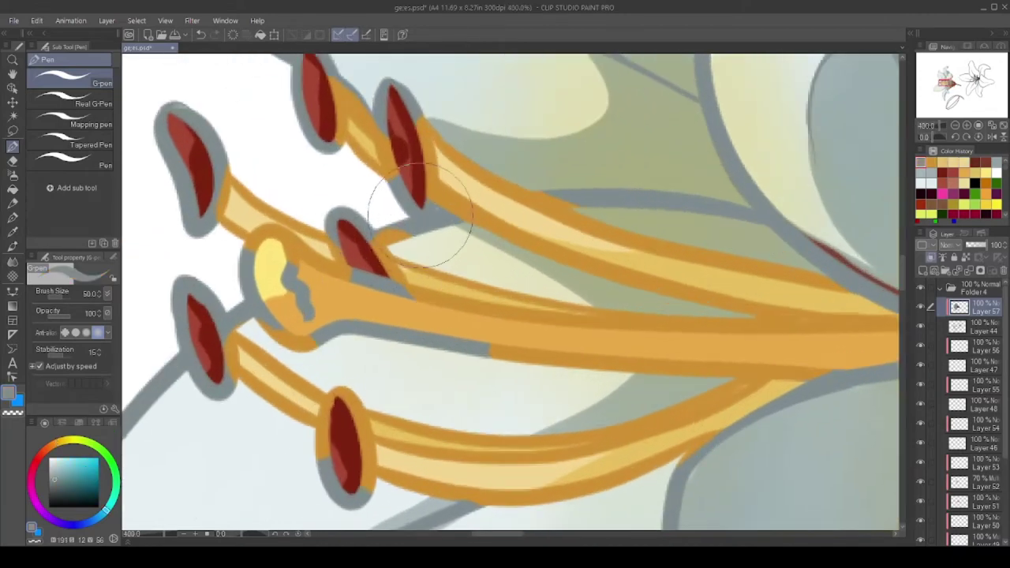
pyautogui.scroll(-3, 292, 331)
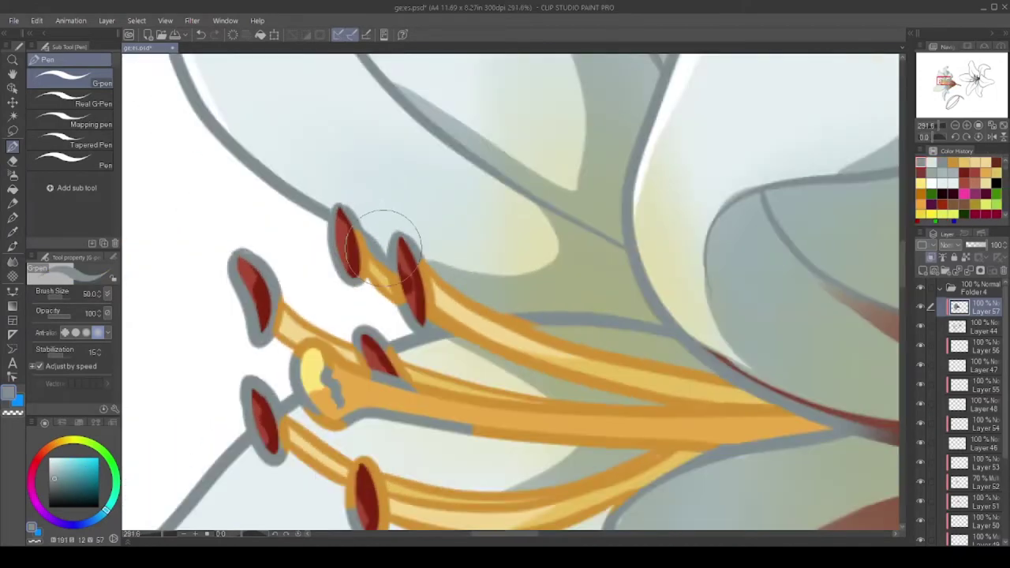
pyautogui.scroll(2, 197, 332)
pyautogui.keyDown('alt'); pyautogui.click(158, 347); pyautogui.keyUp('alt')
pyautogui.scroll(1, 162, 351)
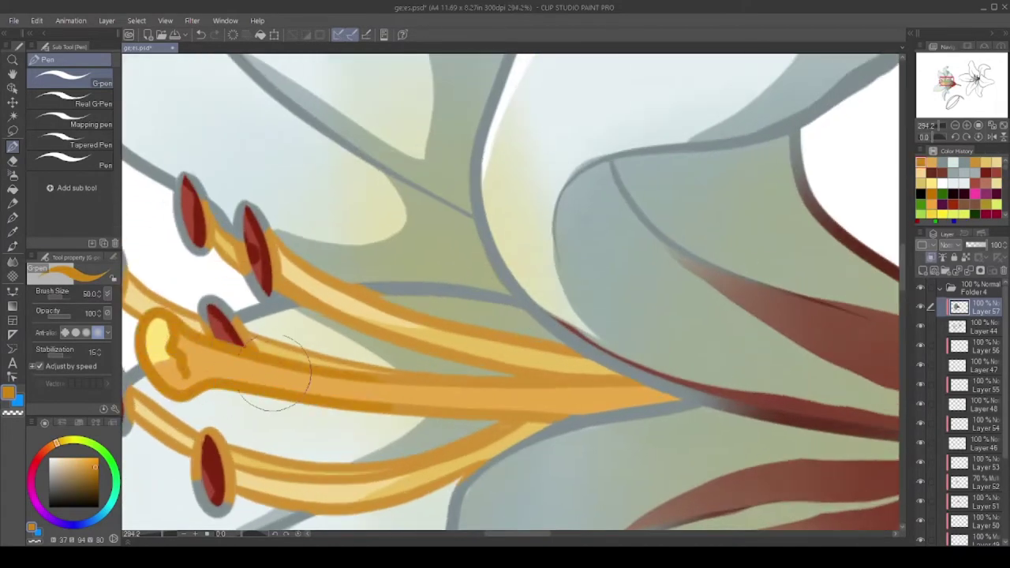
pyautogui.moveTo(275, 371)
pyautogui.mouseDown()
pyautogui.moveTo(364, 383)
pyautogui.moveTo(601, 379)
pyautogui.mouseUp()
pyautogui.scroll(4, 456, 403)
# Clean up the line colours where filaments meet petals and at the stigma, using sampled grey-blue and orange-brown
pyautogui.keyDown('alt'); pyautogui.click(575, 413); pyautogui.keyUp('alt')
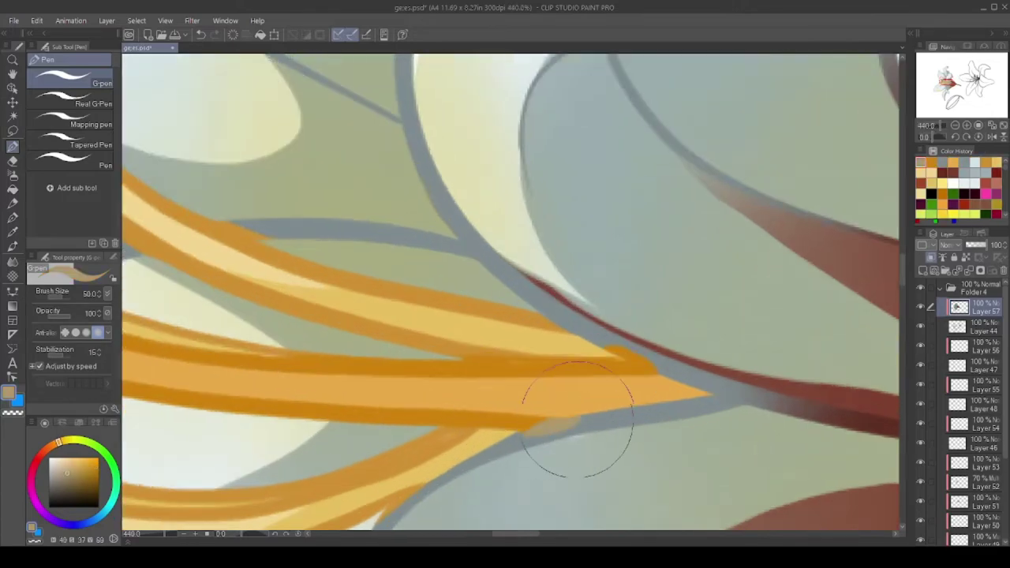
pyautogui.scroll(-1, 474, 292)
pyautogui.keyDown('alt'); pyautogui.click(376, 258); pyautogui.keyUp('alt')
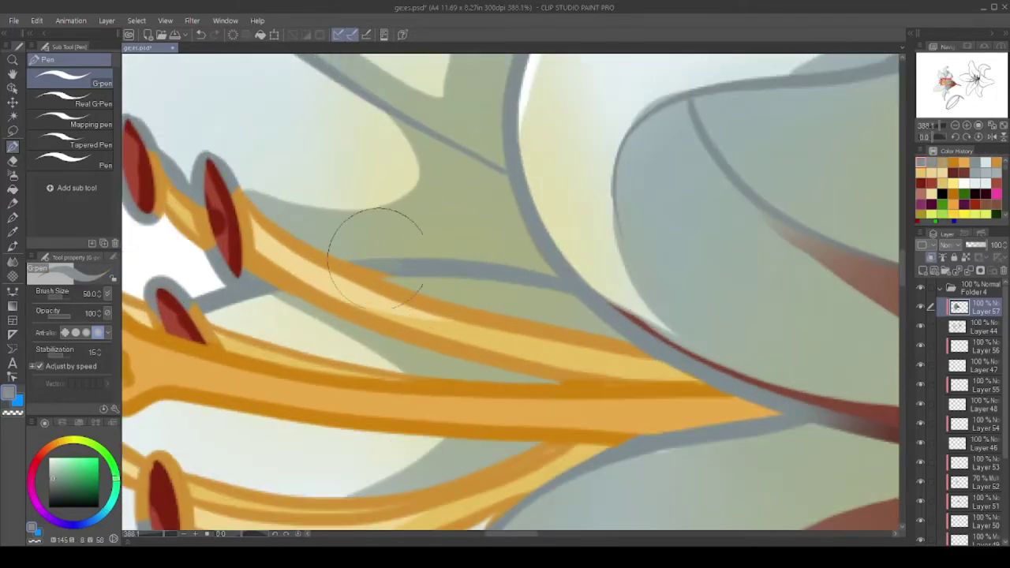
pyautogui.keyDown('alt'); pyautogui.click(381, 273); pyautogui.keyUp('alt')
pyautogui.scroll(-1, 382, 272)
pyautogui.scroll(1, 289, 361)
pyautogui.keyDown('alt'); pyautogui.click(289, 361); pyautogui.keyUp('alt')
pyautogui.moveTo(289, 360)
pyautogui.mouseDown()
pyautogui.moveTo(297, 397)
pyautogui.moveTo(317, 352)
pyautogui.moveTo(312, 391)
pyautogui.mouseUp()
# Recolour the outlines of the lower and middle anthers dark red with the G-pen at size 20
pyautogui.scroll(2, 363, 410)
pyautogui.keyDown('alt'); pyautogui.click(351, 405); pyautogui.keyUp('alt')
pyautogui.press('[')
pyautogui.press('[')
pyautogui.press('[')
pyautogui.press('[')
pyautogui.scroll(-2, 251, 289)
pyautogui.keyDown('alt'); pyautogui.click(206, 268); pyautogui.keyUp('alt')
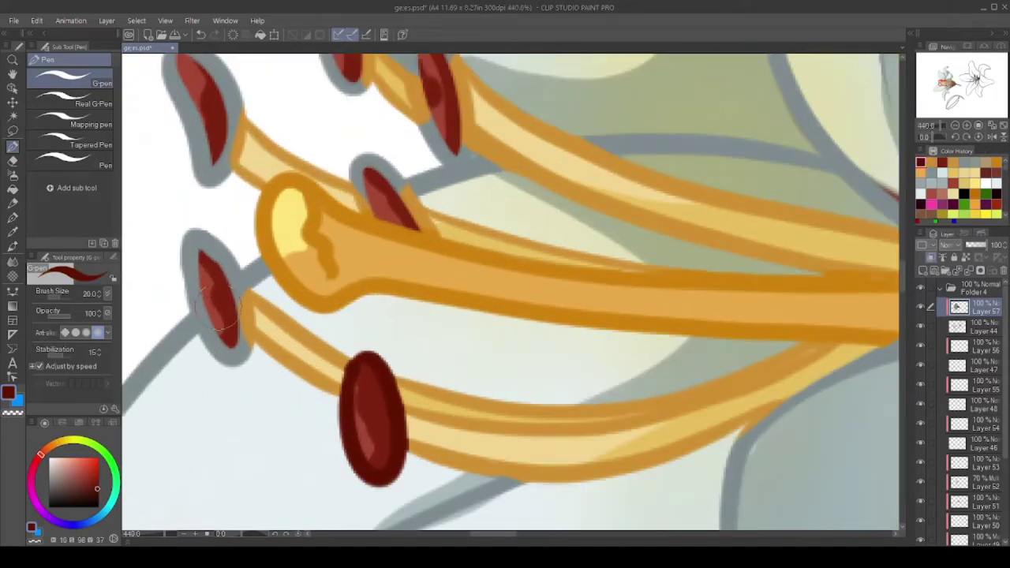
pyautogui.moveTo(202, 252); pyautogui.dragTo(229, 339)
pyautogui.scroll(1, 355, 205)
pyautogui.moveTo(339, 182); pyautogui.dragTo(379, 237)
# Recolour the outlines of the upper anthers with the same dark red
pyautogui.scroll(-2, 353, 217)
pyautogui.moveTo(190, 63); pyautogui.dragTo(229, 198)
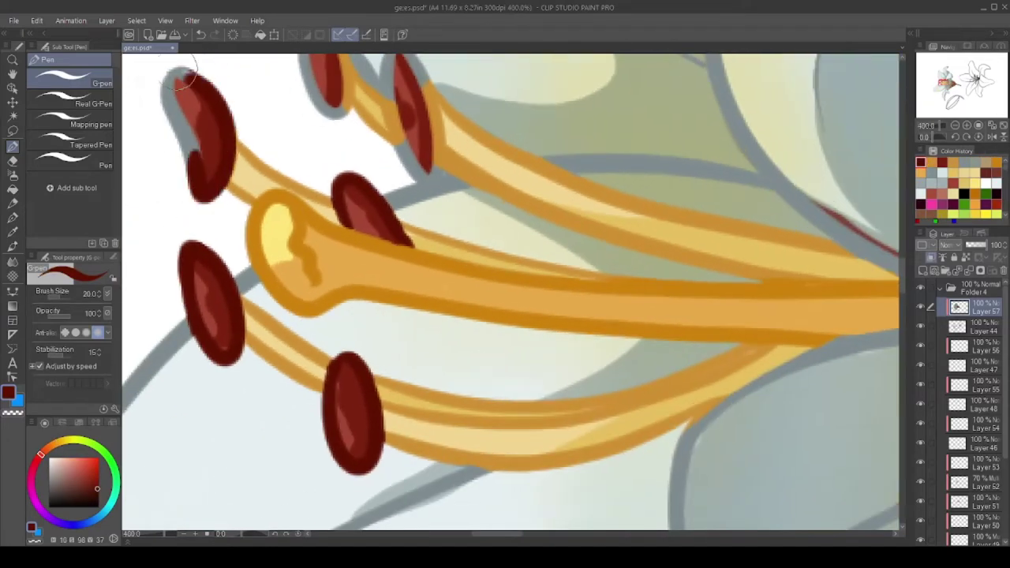
pyautogui.scroll(1, 260, 158)
pyautogui.moveTo(245, 119); pyautogui.dragTo(284, 213)
pyautogui.moveTo(324, 150); pyautogui.dragTo(363, 213)
pyautogui.moveTo(323, 182); pyautogui.dragTo(371, 285)
pyautogui.scroll(1, 336, 288)
pyautogui.scroll(-5, 331, 288)
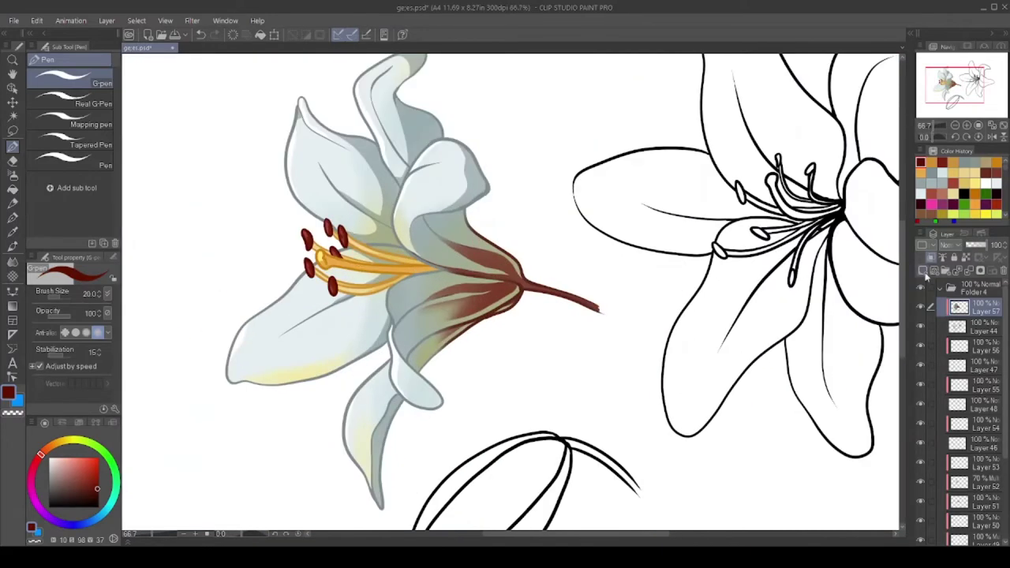
# Add a new layer above the line art and touch up the lily's petal and anther edges with sampled grey-blue and dark red
pyautogui.hotkey('ctrl', 'shift', 'n')
pyautogui.scroll(4, 598, 304)
pyautogui.keyDown('alt'); pyautogui.click(401, 363); pyautogui.keyUp('alt')
pyautogui.scroll(2, 400, 363)
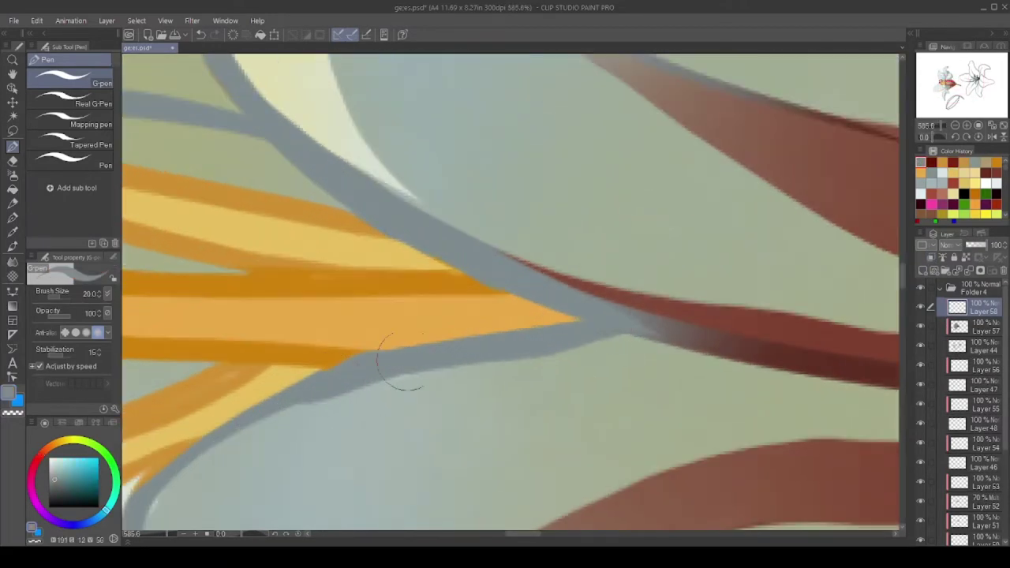
pyautogui.keyDown('alt'); pyautogui.click(224, 381); pyautogui.keyUp('alt')
pyautogui.scroll(-3, 474, 269)
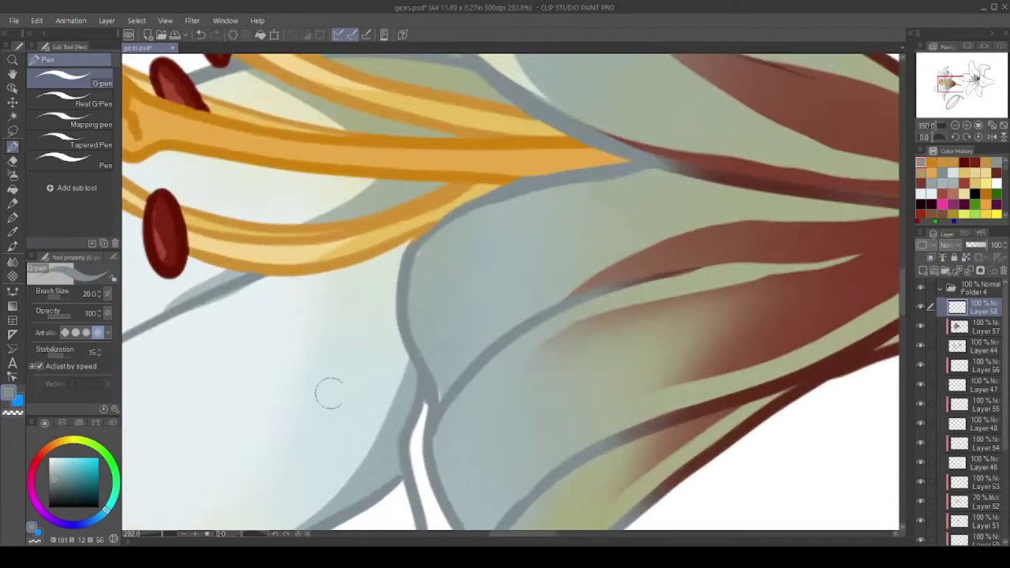
pyautogui.scroll(3, 428, 135)
pyautogui.scroll(-3, 446, 359)
pyautogui.scroll(3, 446, 359)
pyautogui.keyDown('alt'); pyautogui.click(293, 384); pyautogui.keyUp('alt')
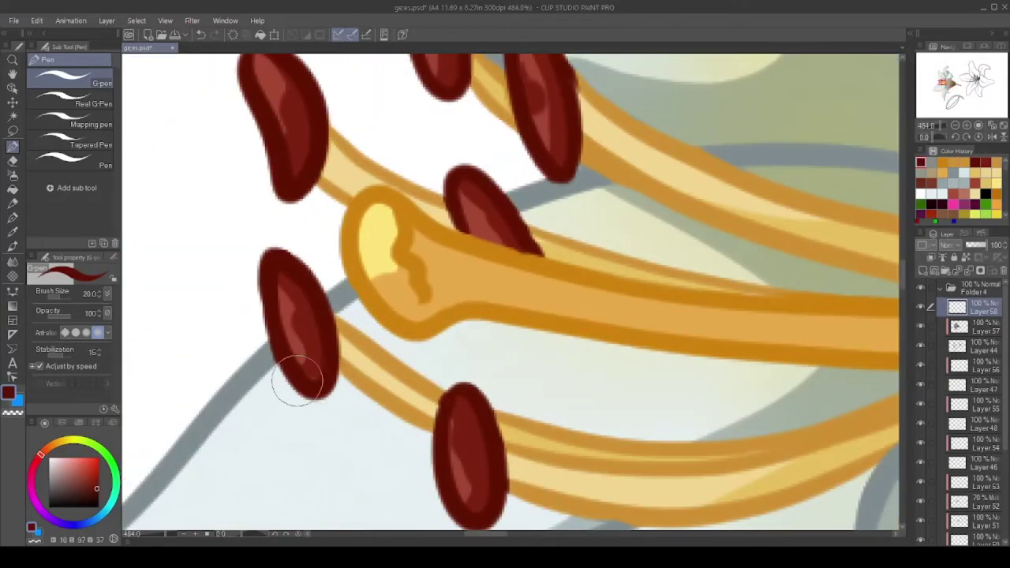
pyautogui.scroll(-2, 271, 163)
pyautogui.scroll(1, 472, 123)
pyautogui.scroll(-6, 472, 122)
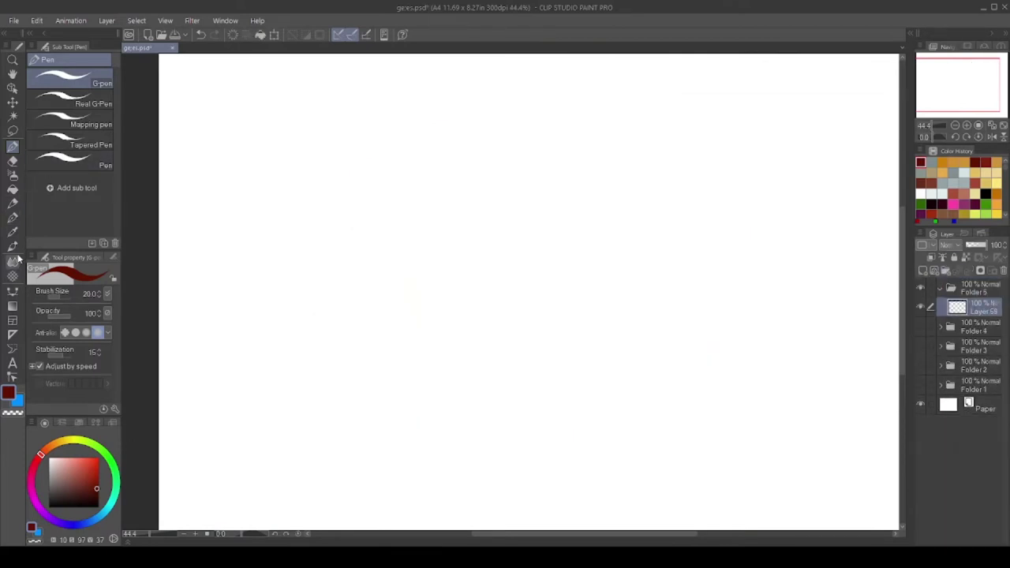
# Sketch a closed tulip bud with a stem and a long pointed leaf in black with the G-pen at size 12
pyautogui.scroll(2, 505, 292)
pyautogui.moveTo(394, 140); pyautogui.dragTo(405, 189)
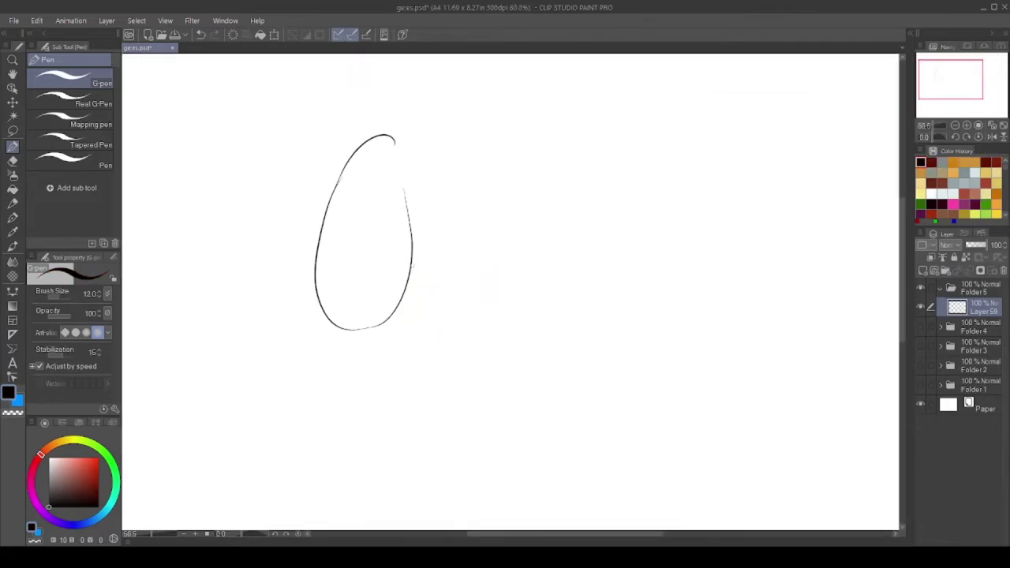
pyautogui.moveTo(496, 171); pyautogui.dragTo(386, 527)
pyautogui.moveTo(424, 235); pyautogui.dragTo(487, 158)
pyautogui.scroll(-1, 506, 292)
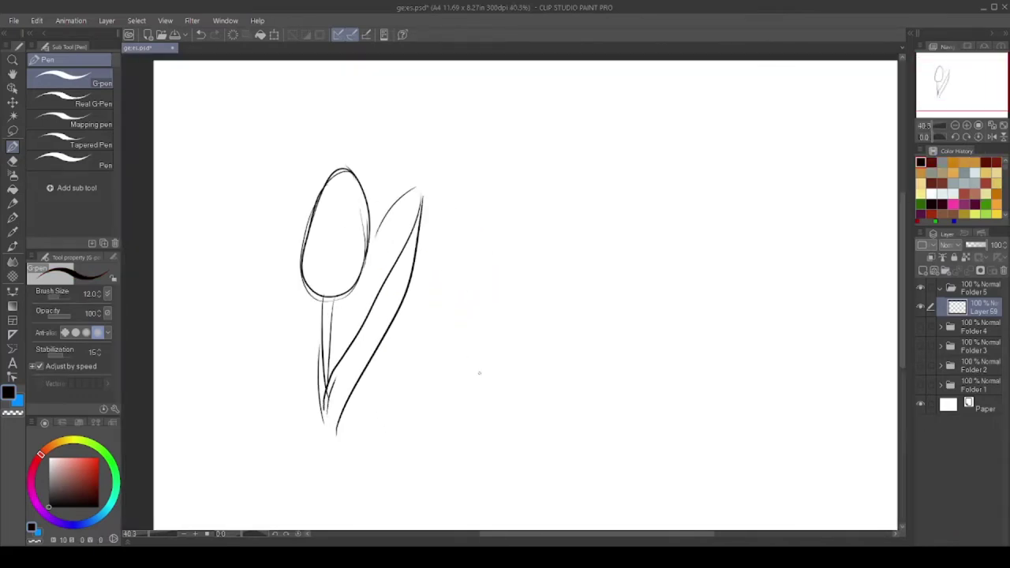
# Sketch an open, cup-shaped tulip with an elliptical rim and a curved stem beside the bud
pyautogui.moveTo(629, 171)
pyautogui.mouseDown()
pyautogui.moveTo(524, 299)
pyautogui.moveTo(559, 439)
pyautogui.mouseUp()
pyautogui.moveTo(556, 304); pyautogui.dragTo(562, 417)
pyautogui.scroll(-2, 568, 395)
pyautogui.scroll(1, 591, 339)
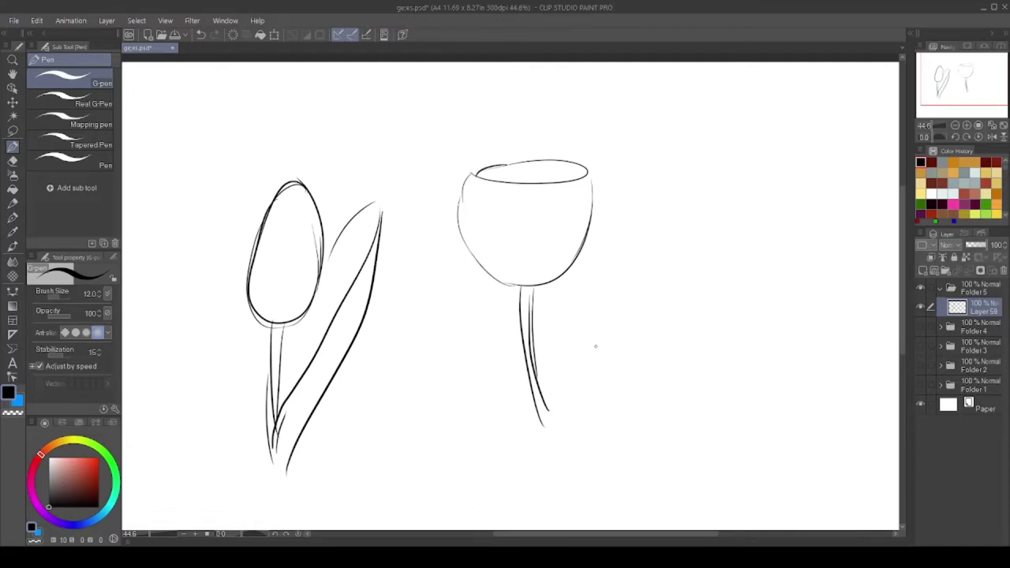
pyautogui.scroll(1, 489, 268)
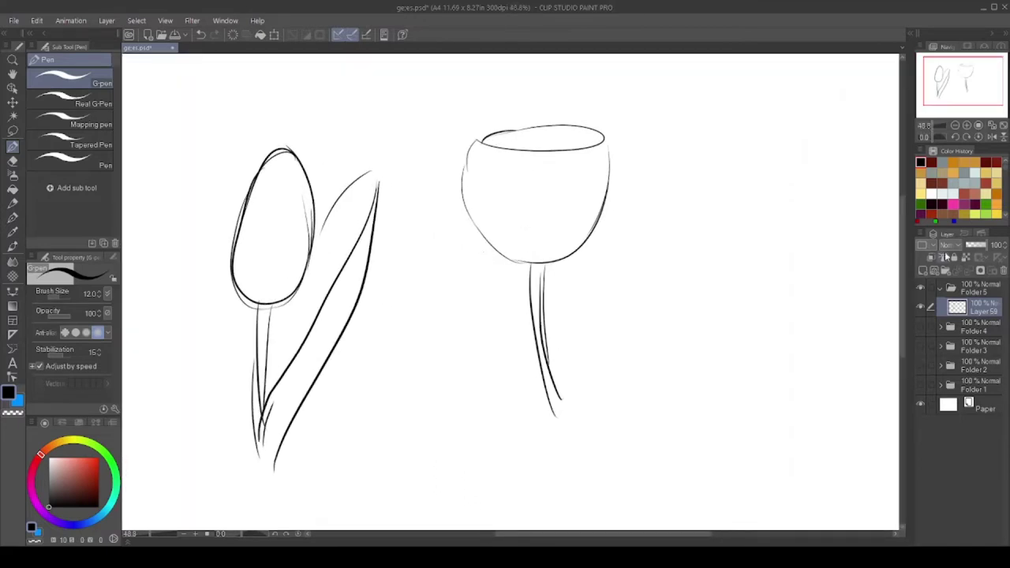
# Lower the sketch layer's opacity to 33% and sketch a third, egg-shaped tulip with a short stem below the cup-shaped one
pyautogui.moveTo(985, 246); pyautogui.dragTo(974, 245)
pyautogui.scroll(-2, 423, 154)
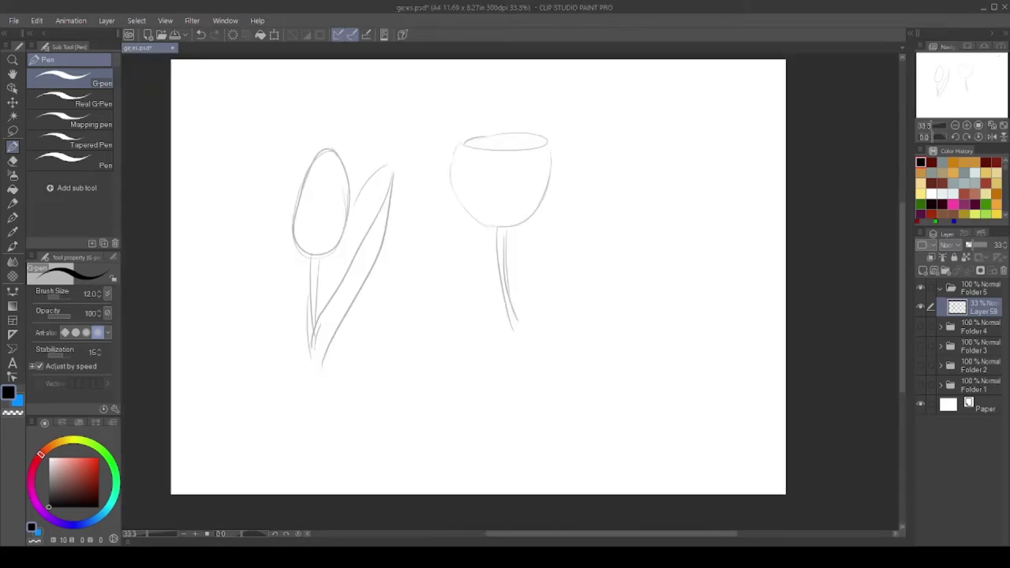
pyautogui.scroll(2, 631, 222)
pyautogui.moveTo(644, 270); pyautogui.dragTo(510, 339)
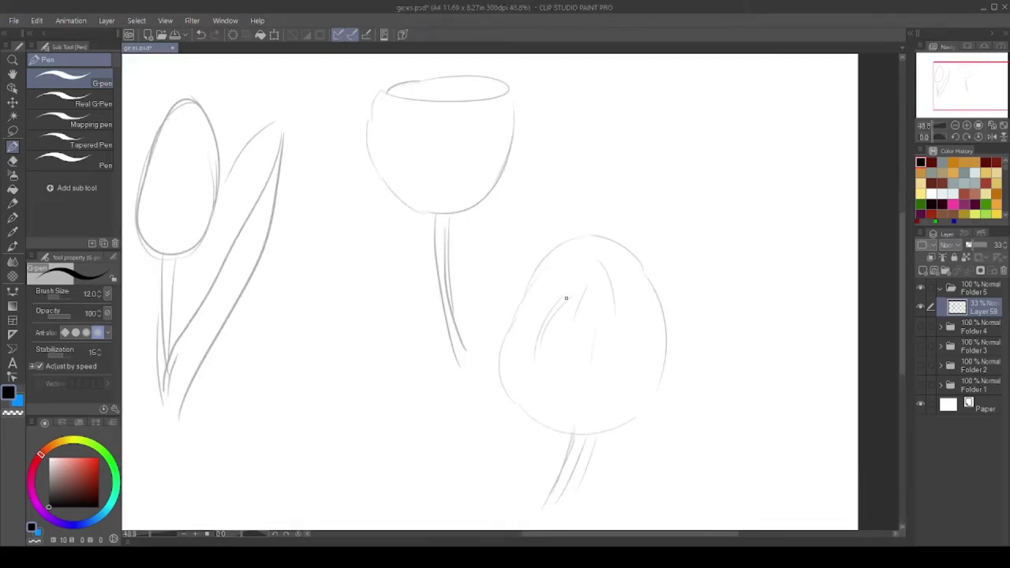
pyautogui.scroll(-2, 566, 298)
# Ink the front left petal of the egg-shaped tulip on a new layer and undo the unwanted stroke beside it
pyautogui.hotkey('ctrl', 'shift', 'n')
pyautogui.scroll(3, 489, 221)
pyautogui.moveTo(502, 201); pyautogui.dragTo(460, 244)
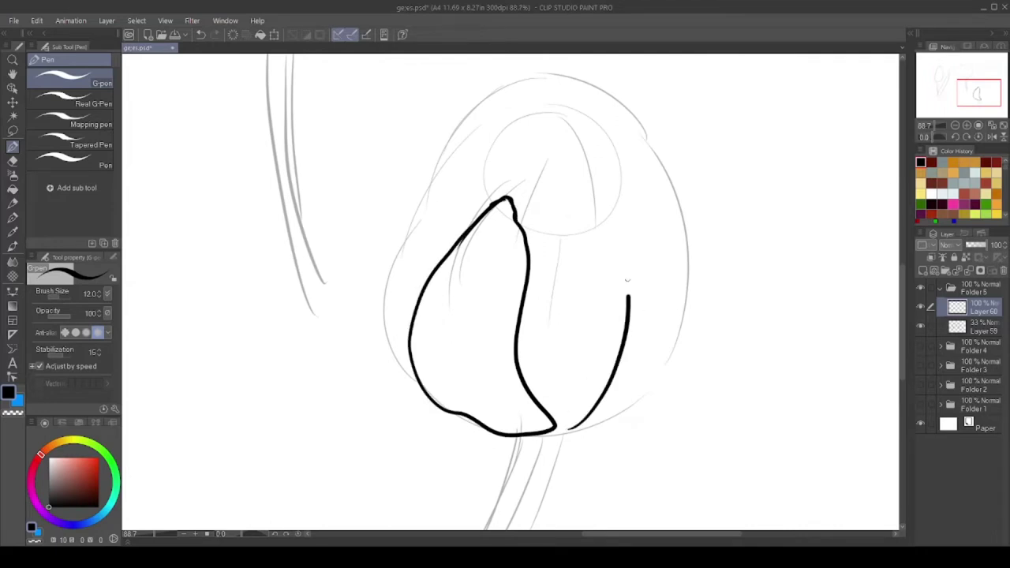
pyautogui.hotkey('ctrl', 'z')
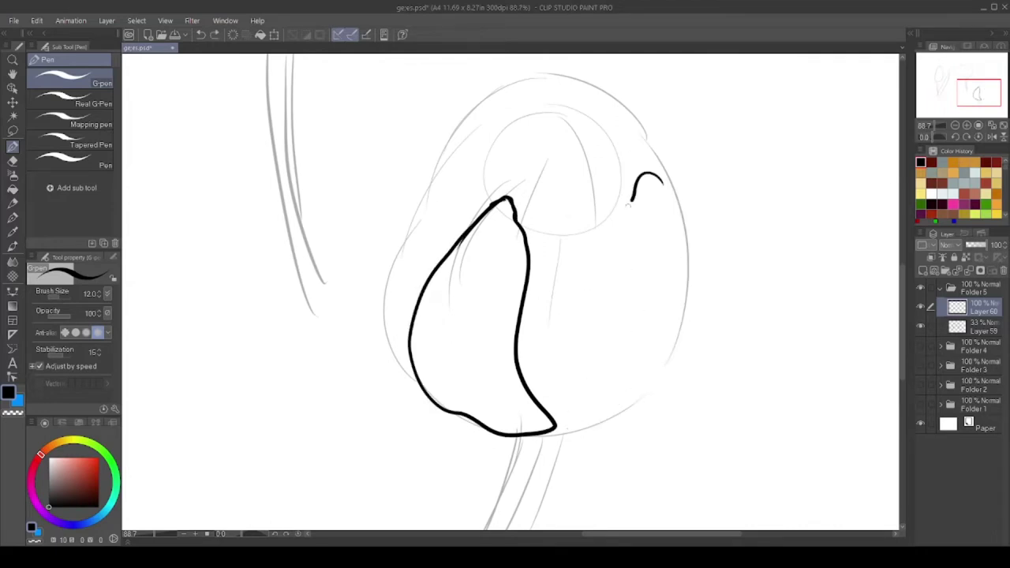
# Ink the remaining outer petals of the egg-shaped tulip and the small inner petal tip between them
pyautogui.scroll(1, 628, 168)
pyautogui.scroll(3, 544, 261)
pyautogui.moveTo(584, 167)
pyautogui.mouseDown()
pyautogui.moveTo(530, 241)
pyautogui.moveTo(510, 221)
pyautogui.moveTo(482, 231)
pyautogui.moveTo(532, 250)
pyautogui.moveTo(488, 200)
pyautogui.moveTo(387, 382)
pyautogui.mouseUp()
pyautogui.scroll(-3, 544, 260)
pyautogui.scroll(3, 530, 241)
pyautogui.scroll(-3, 483, 231)
pyautogui.scroll(1, 489, 237)
pyautogui.scroll(2, 570, 339)
pyautogui.moveTo(583, 344); pyautogui.dragTo(517, 330)
pyautogui.scroll(-1, 553, 331)
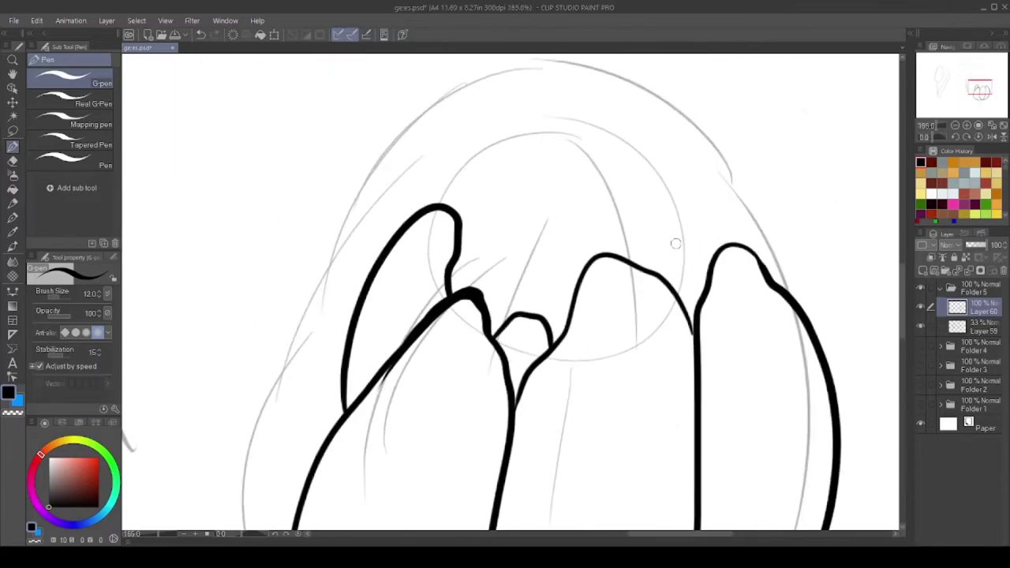
# Ink the folded inner petals and the wavy back petals inside the egg-shaped tulip's opening
pyautogui.scroll(1, 631, 229)
pyautogui.moveTo(627, 228); pyautogui.dragTo(722, 307)
pyautogui.scroll(1, 663, 276)
pyautogui.moveTo(663, 276); pyautogui.dragTo(695, 351)
pyautogui.scroll(-2, 558, 300)
pyautogui.scroll(1, 545, 337)
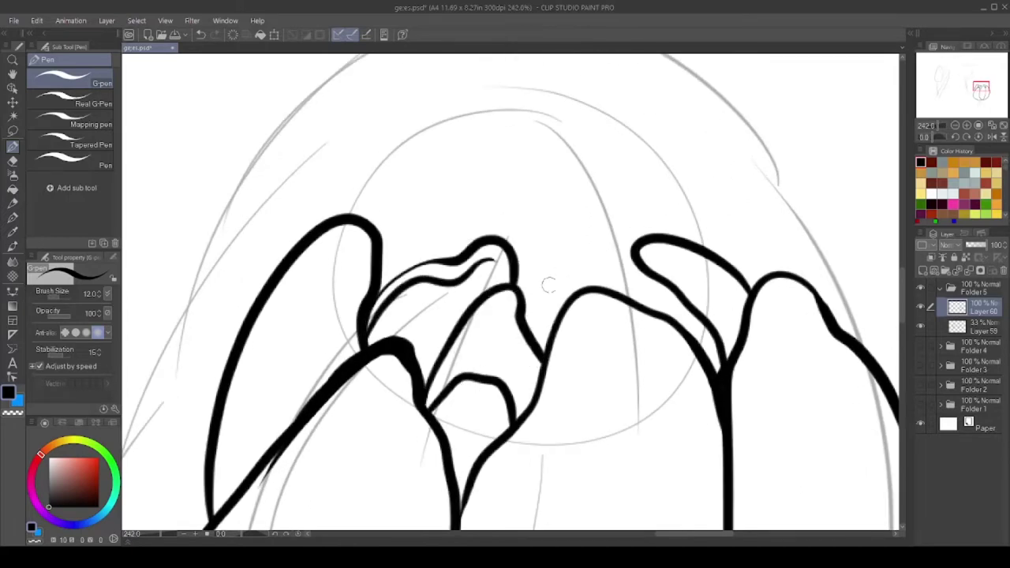
pyautogui.scroll(1, 612, 288)
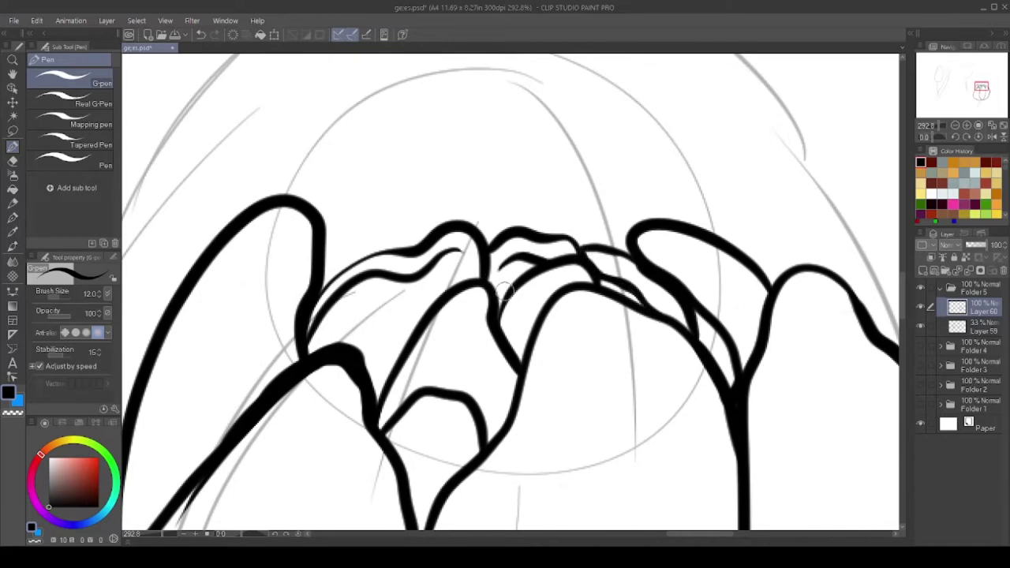
pyautogui.moveTo(615, 183)
pyautogui.mouseDown()
pyautogui.moveTo(286, 196)
pyautogui.moveTo(436, 121)
pyautogui.mouseUp()
pyautogui.moveTo(452, 126); pyautogui.dragTo(572, 188)
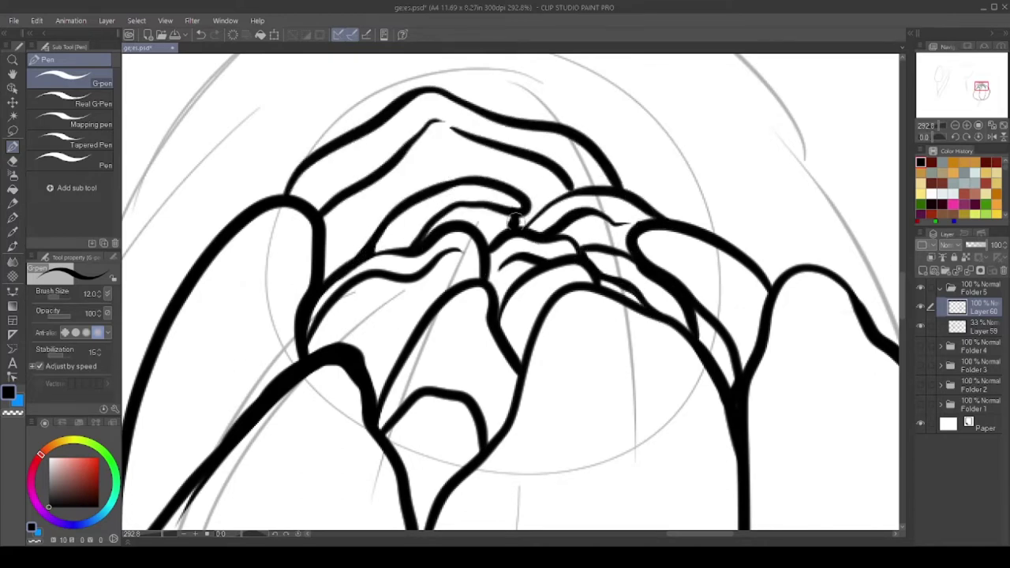
# Ink the stem below the egg-shaped tulip
pyautogui.scroll(-4, 513, 224)
pyautogui.moveTo(506, 513); pyautogui.dragTo(507, 273)
pyautogui.scroll(-3, 496, 397)
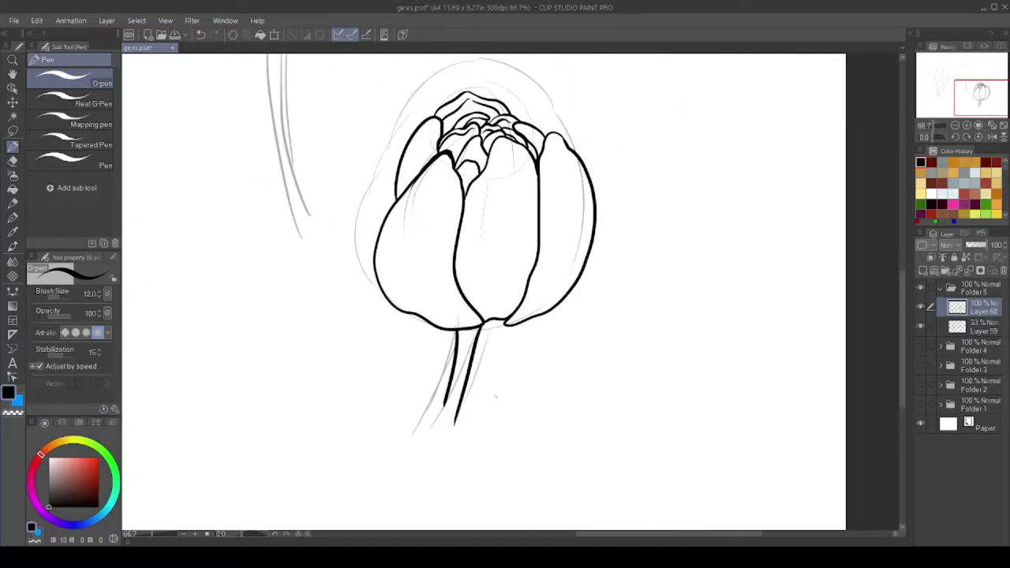
pyautogui.scroll(-1, 496, 397)
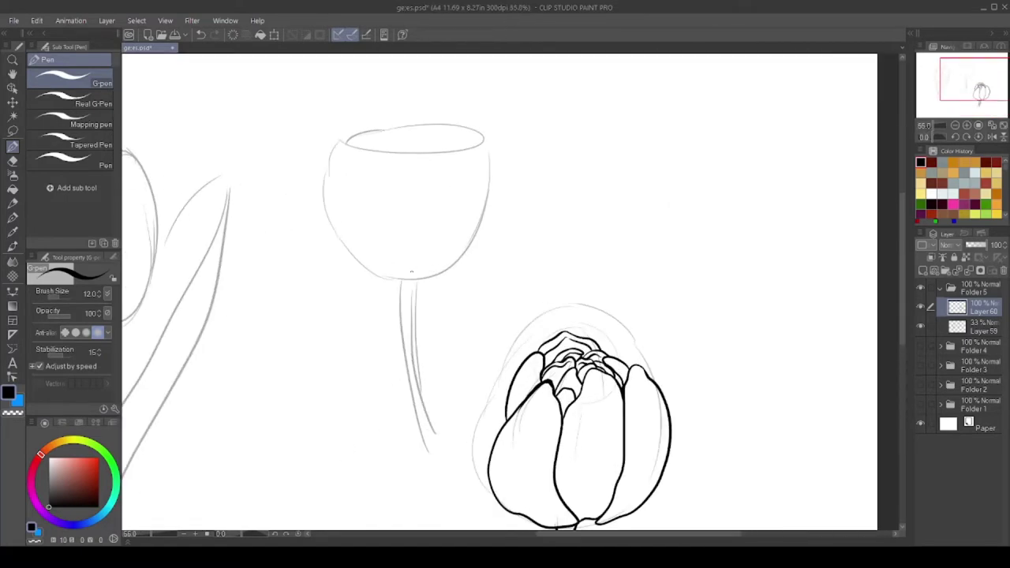
# Ink the large front petal of the cup-shaped tulip with a curved crease rising from its base
pyautogui.scroll(3, 411, 271)
pyautogui.moveTo(462, 400); pyautogui.dragTo(389, 211)
pyautogui.scroll(-3, 419, 401)
pyautogui.moveTo(386, 288); pyautogui.dragTo(410, 445)
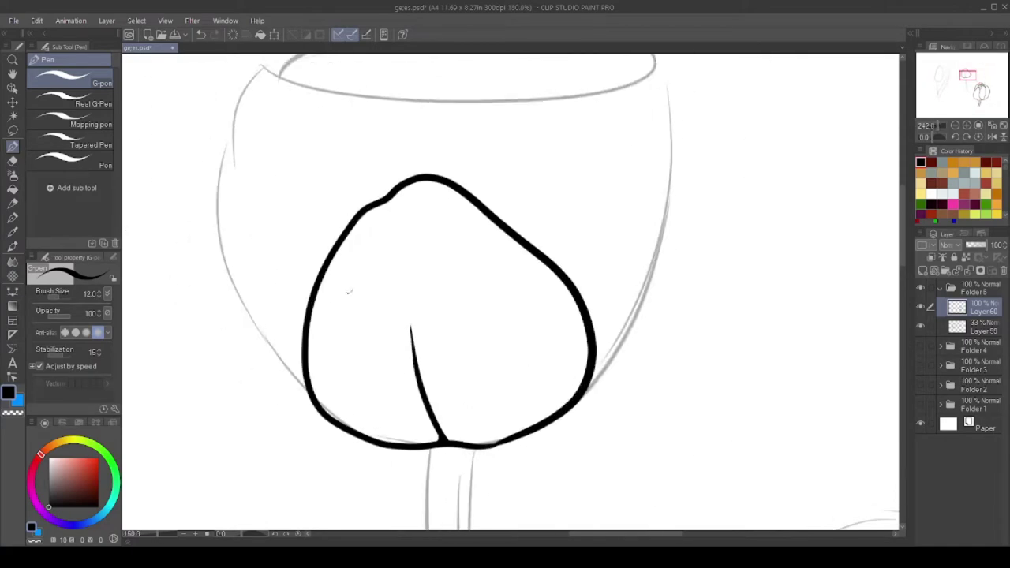
# Ink the pointed side petals of the cup-shaped tulip, including the narrow folded outer petal on its right
pyautogui.moveTo(356, 225)
pyautogui.mouseDown()
pyautogui.moveTo(245, 229)
pyautogui.moveTo(256, 414)
pyautogui.mouseUp()
pyautogui.scroll(2, 424, 263)
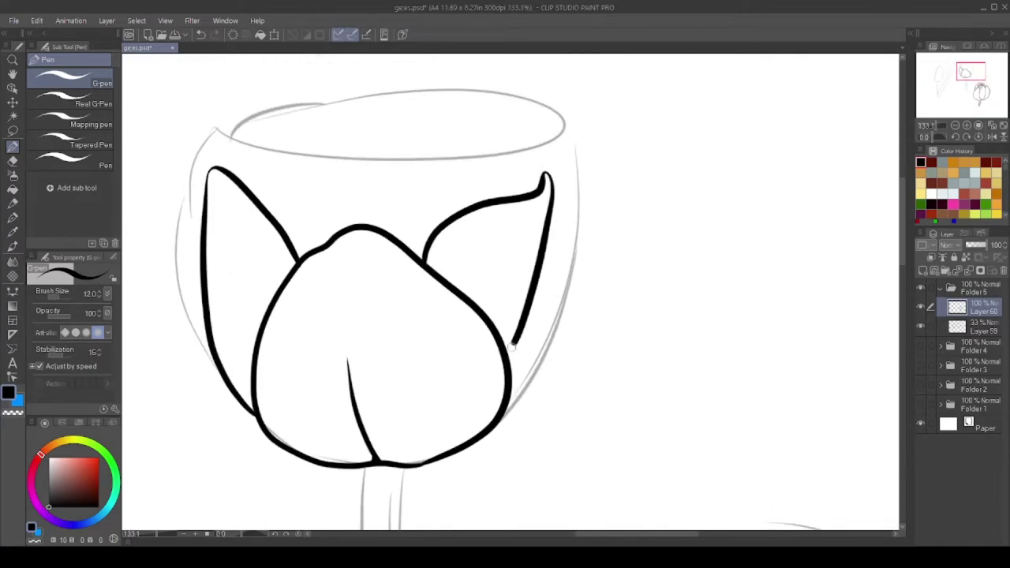
pyautogui.moveTo(588, 238); pyautogui.dragTo(543, 161)
pyautogui.scroll(3, 553, 210)
pyautogui.scroll(-4, 552, 210)
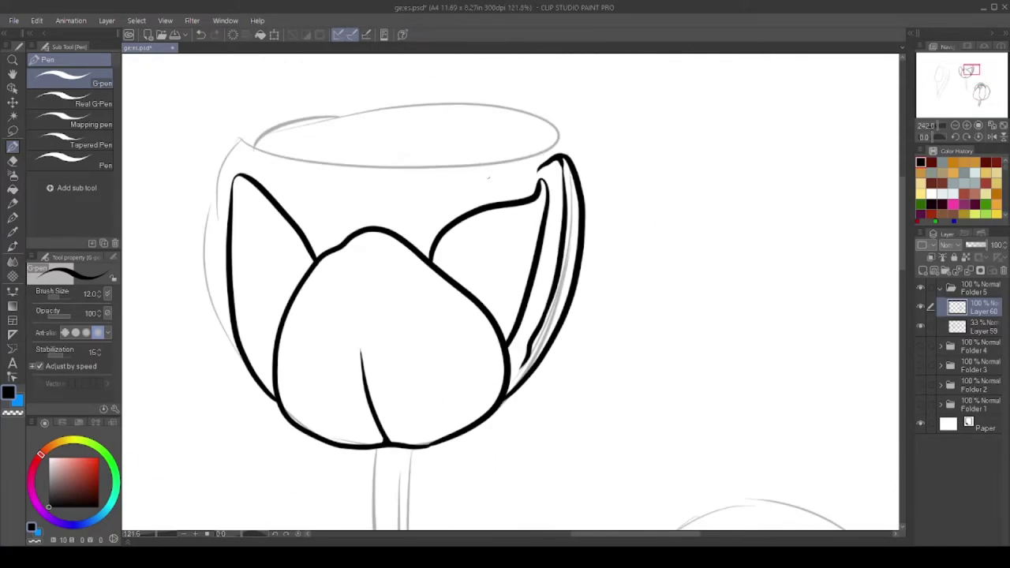
# Ink the wide back petal with its crease and the smaller back left petal of the cup-shaped tulip
pyautogui.scroll(3, 553, 210)
pyautogui.moveTo(552, 207); pyautogui.dragTo(237, 315)
pyautogui.scroll(-3, 237, 261)
pyautogui.scroll(4, 237, 237)
pyautogui.scroll(-4, 384, 163)
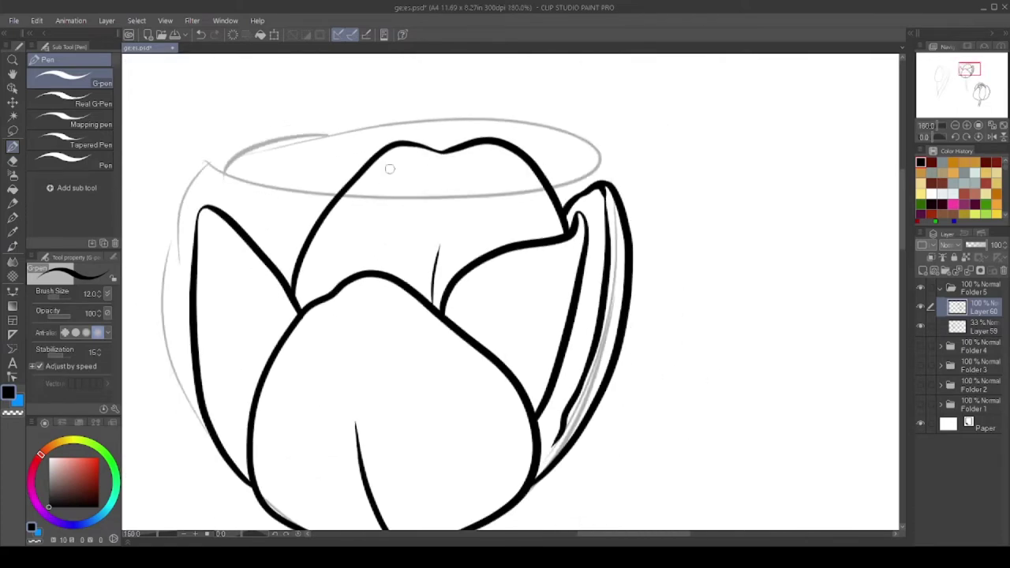
pyautogui.scroll(4, 480, 85)
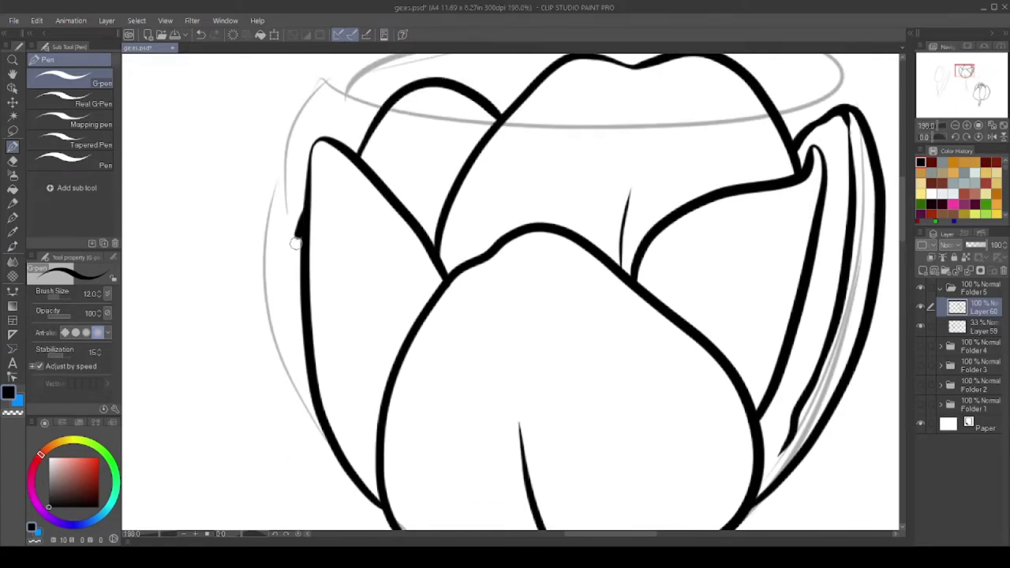
# Ink the upper stem of the cup-shaped tulip and a leaf wrapping around it
pyautogui.scroll(-4, 379, 127)
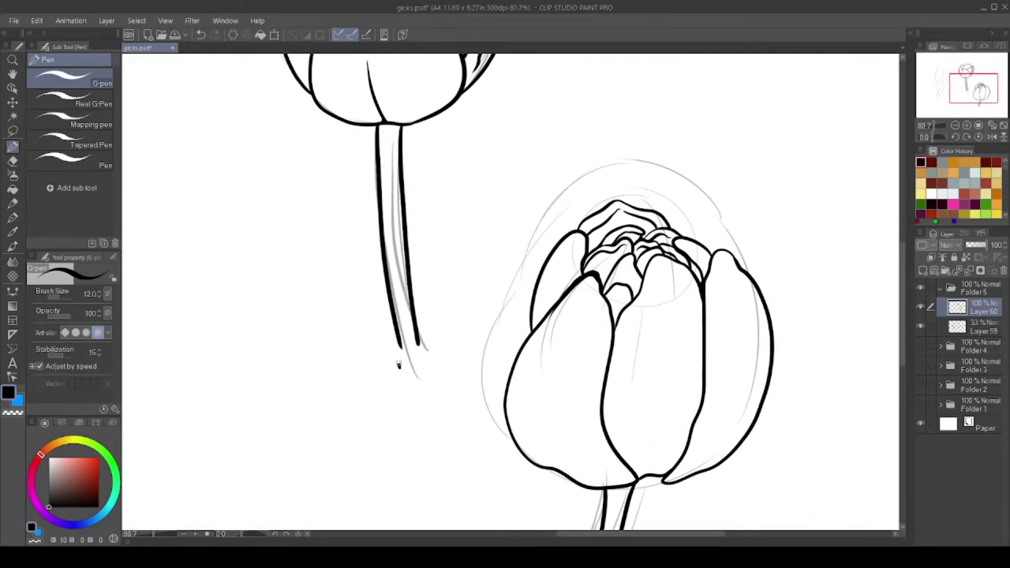
pyautogui.moveTo(368, 341); pyautogui.dragTo(401, 369)
pyautogui.scroll(3, 401, 369)
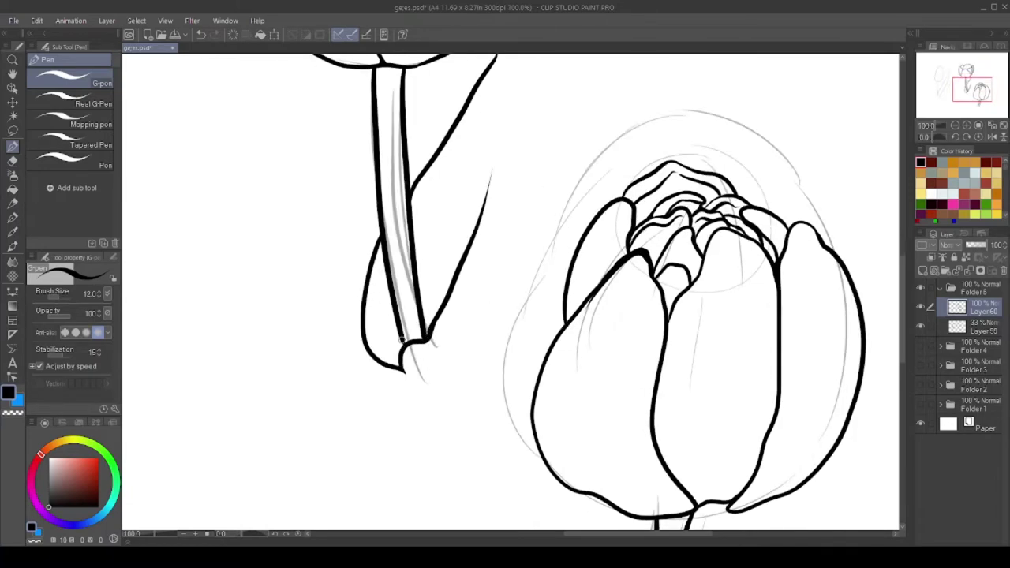
# Ink the lower stem of the cup-shaped tulip beneath the wrapped leaf base, adding the small fold where they meet
pyautogui.scroll(-4, 442, 237)
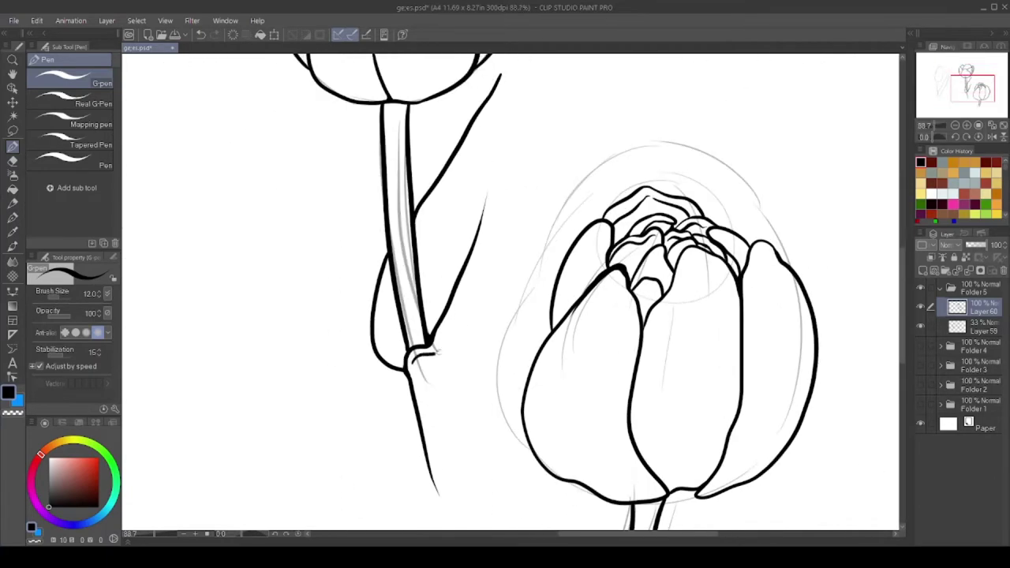
pyautogui.scroll(3, 478, 192)
pyautogui.scroll(-3, 466, 237)
pyautogui.scroll(3, 457, 447)
pyautogui.scroll(2, 457, 447)
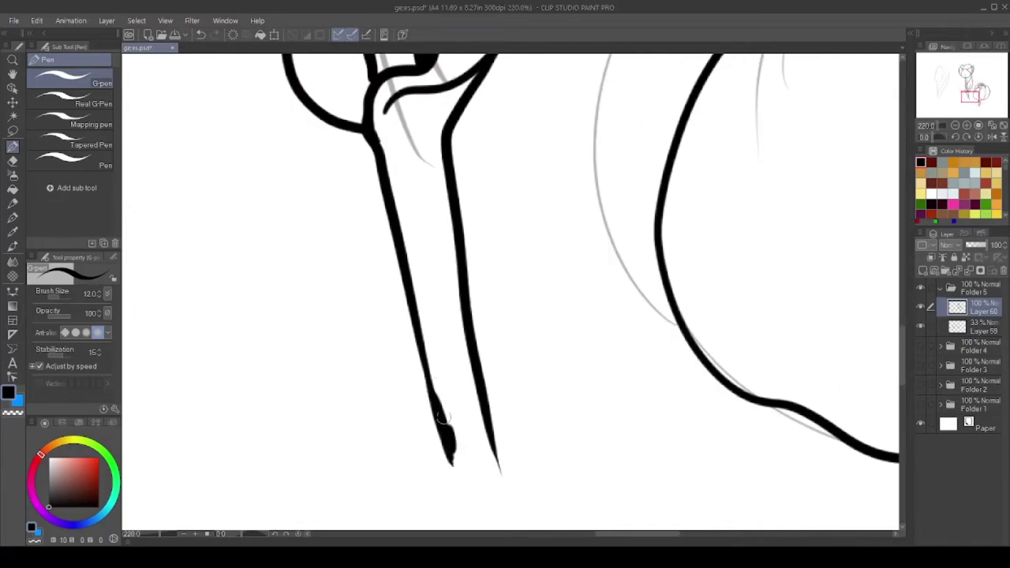
pyautogui.scroll(-6, 457, 448)
# Ink the long front petal and the two side petals of the closed tulip bud over its oval sketch
pyautogui.scroll(1, 314, 343)
pyautogui.scroll(2, 269, 155)
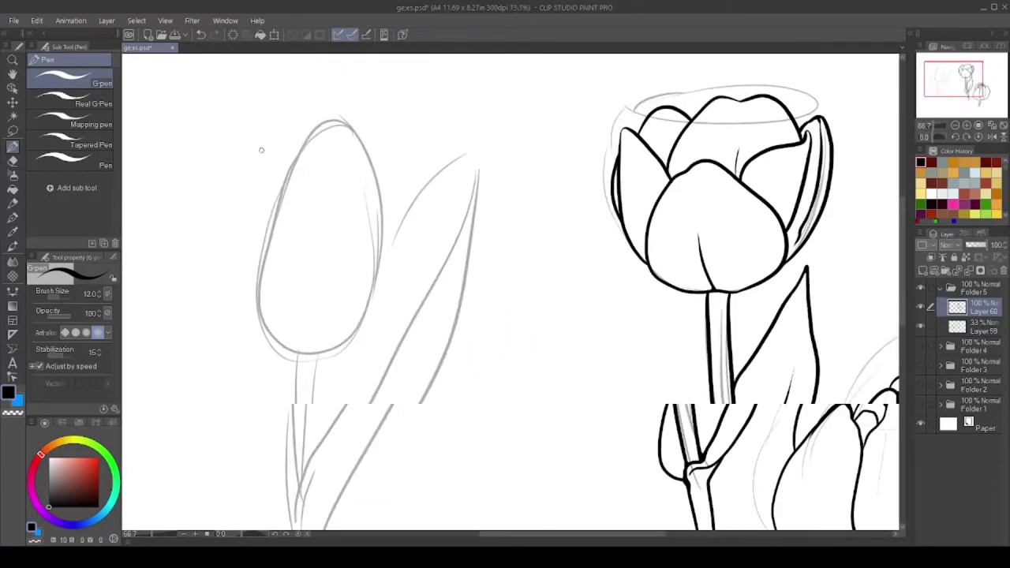
pyautogui.moveTo(363, 141); pyautogui.dragTo(351, 412)
pyautogui.scroll(1, 351, 412)
pyautogui.scroll(1, 327, 237)
pyautogui.moveTo(327, 109)
pyautogui.mouseDown()
pyautogui.moveTo(301, 147)
pyautogui.moveTo(309, 491)
pyautogui.mouseUp()
pyautogui.scroll(4, 310, 491)
pyautogui.scroll(-4, 280, 456)
pyautogui.scroll(-1, 371, 315)
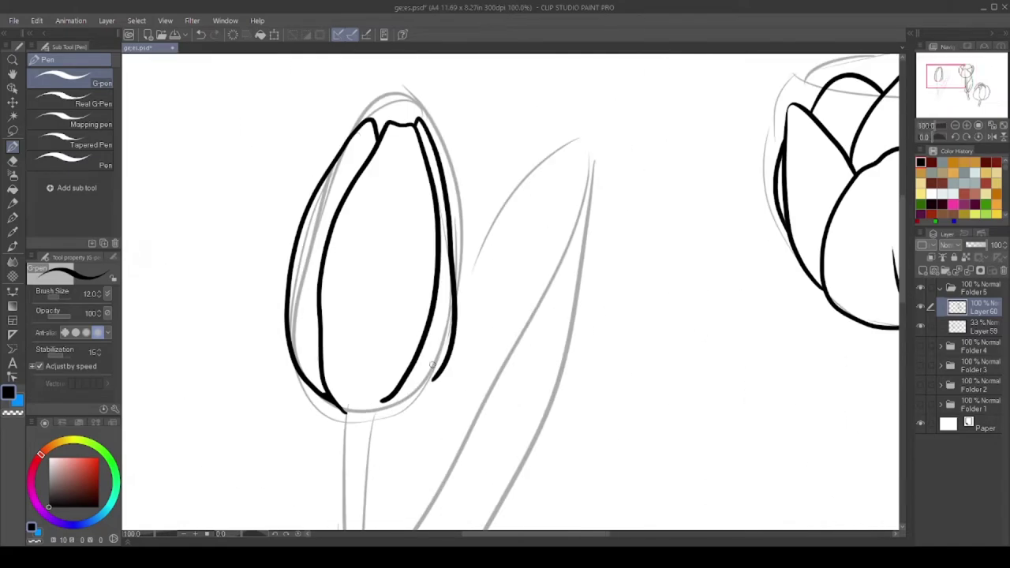
# Finish the closed tulip's right side petal and base, and ink the small petal tips at its top
pyautogui.scroll(1, 427, 126)
pyautogui.moveTo(428, 124)
pyautogui.mouseDown()
pyautogui.moveTo(480, 293)
pyautogui.moveTo(372, 496)
pyautogui.mouseUp()
pyautogui.scroll(2, 458, 166)
pyautogui.scroll(2, 432, 96)
pyautogui.moveTo(321, 140); pyautogui.dragTo(366, 101)
pyautogui.scroll(-3, 366, 101)
pyautogui.scroll(4, 442, 134)
pyautogui.scroll(-2, 442, 134)
# Ink both sides of the closed tulip's upper stem, starting from the base of the bud
pyautogui.moveTo(354, 147); pyautogui.dragTo(377, 417)
pyautogui.scroll(-1, 361, 288)
pyautogui.scroll(-3, 377, 417)
pyautogui.scroll(1, 376, 409)
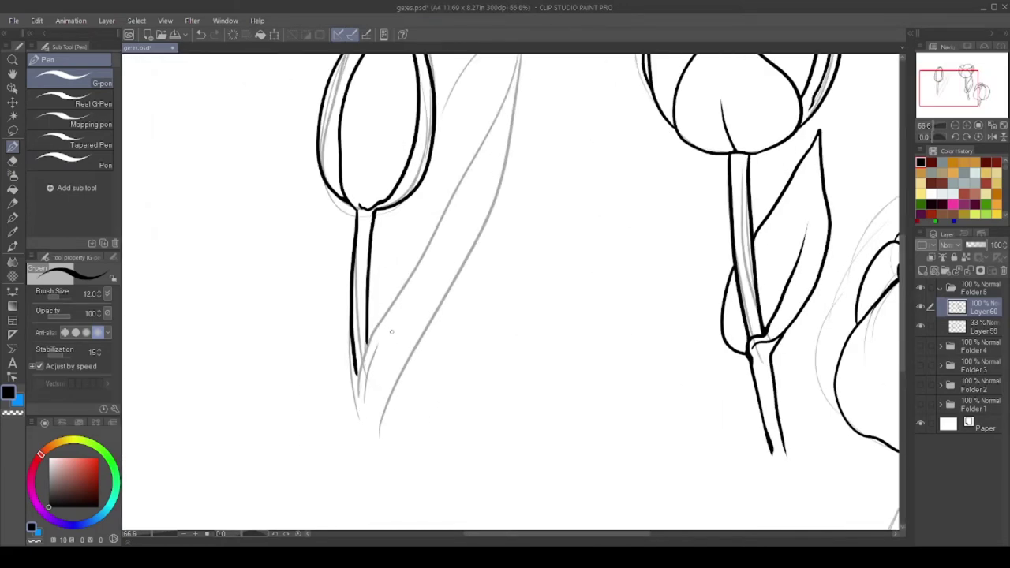
# Ink the leaf base wrapping around the closed tulip's stem, with its short inner fold and outer edge
pyautogui.moveTo(391, 330); pyautogui.dragTo(351, 454)
pyautogui.scroll(3, 352, 454)
pyautogui.moveTo(339, 414); pyautogui.dragTo(311, 517)
pyautogui.moveTo(348, 474); pyautogui.dragTo(317, 521)
pyautogui.scroll(-3, 367, 392)
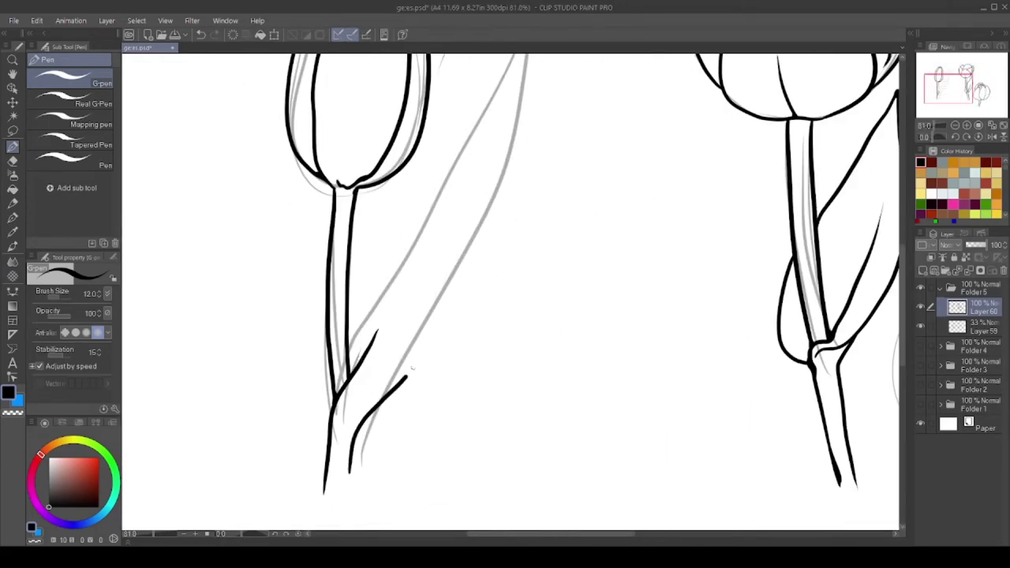
# Ink the long outer edge of the closed tulip's leaf up to its rounded, folded tip
pyautogui.moveTo(411, 368); pyautogui.dragTo(502, 142)
pyautogui.scroll(1, 483, 247)
pyautogui.hotkey('ctrl', 'z')
pyautogui.scroll(-1, 409, 243)
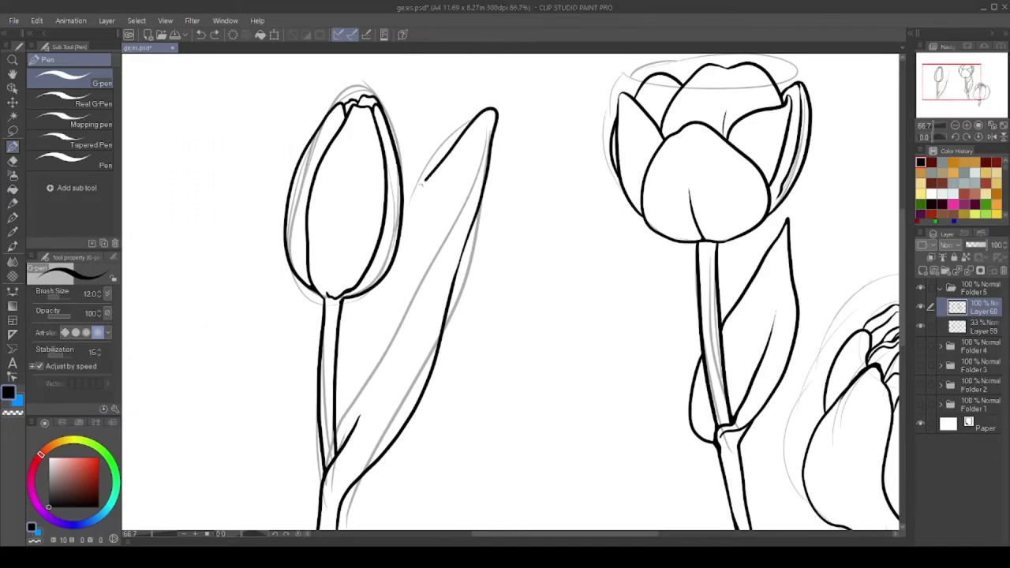
# Ink the small piece of leaf behind the closed tulip's stem and extend the lower stem downward
pyautogui.scroll(3, 381, 359)
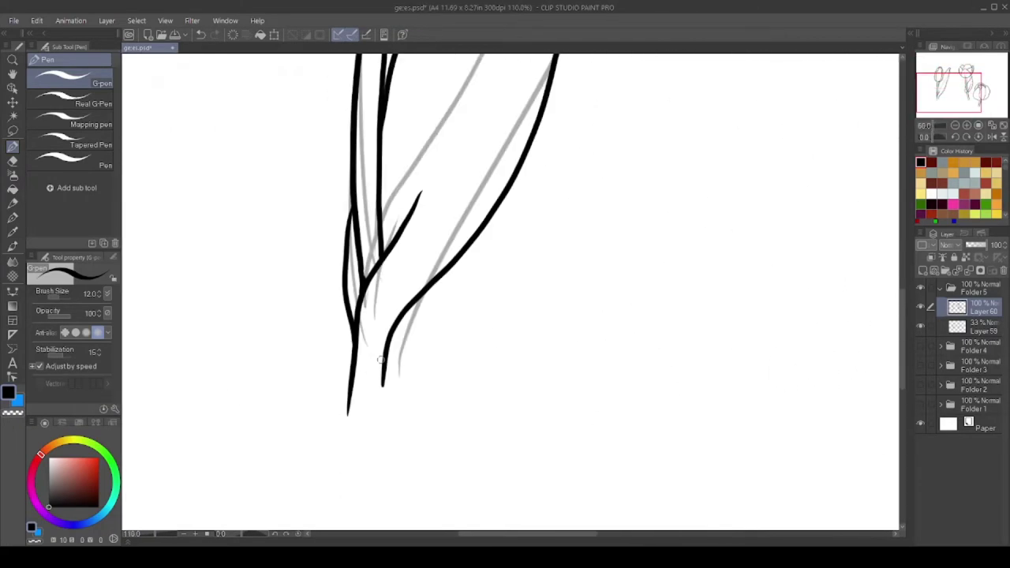
pyautogui.scroll(1, 381, 359)
pyautogui.moveTo(353, 383); pyautogui.dragTo(338, 531)
# Hide the sketch layer and ink the long inner fold of the leaf and its edge beneath the closed bud
pyautogui.hotkey('ctrl', '0')
pyautogui.scroll(15, 367, 249)
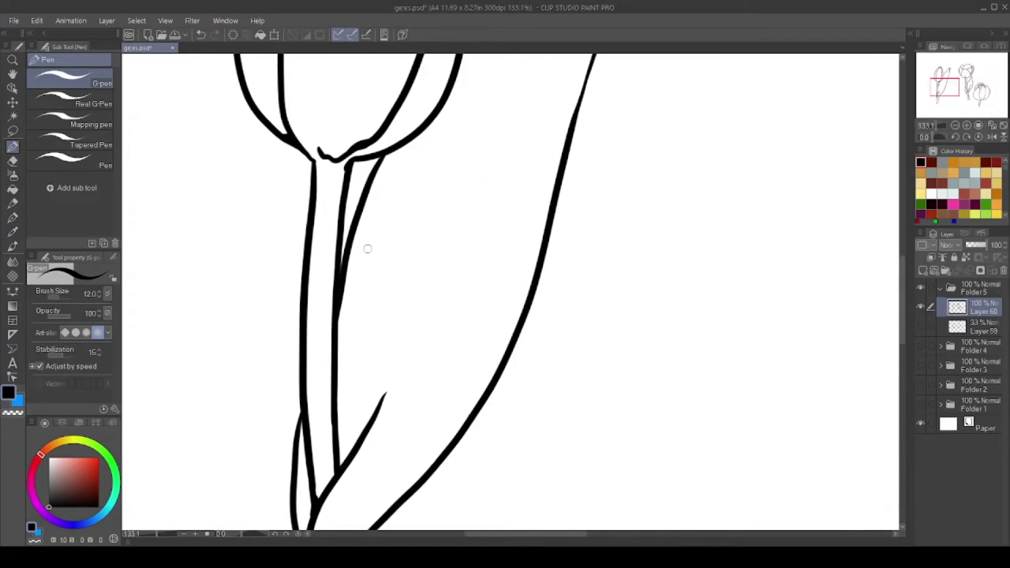
pyautogui.scroll(-2, 367, 249)
pyautogui.scroll(3, 367, 249)
pyautogui.scroll(-6, 367, 249)
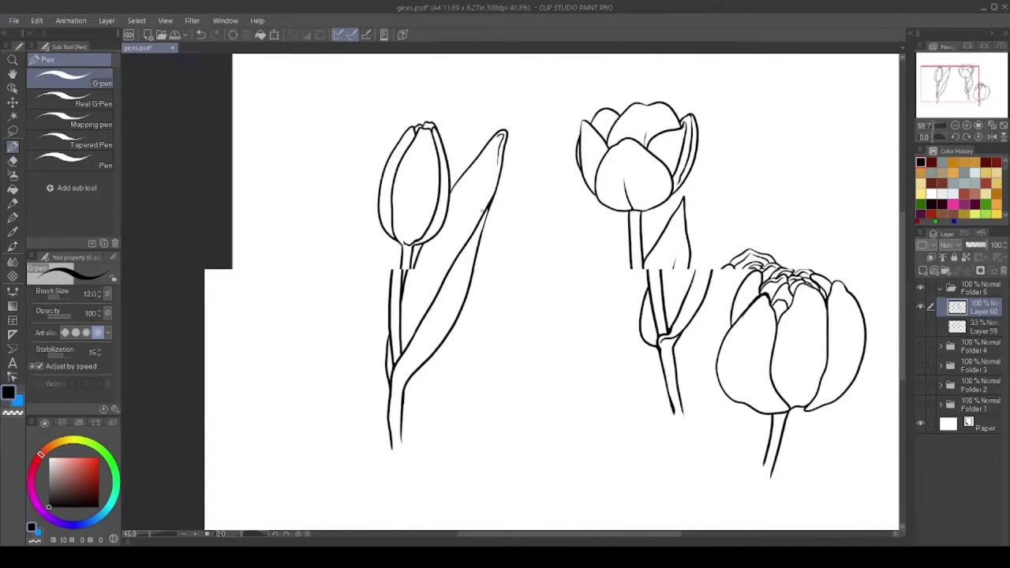
pyautogui.scroll(-1, 490, 269)
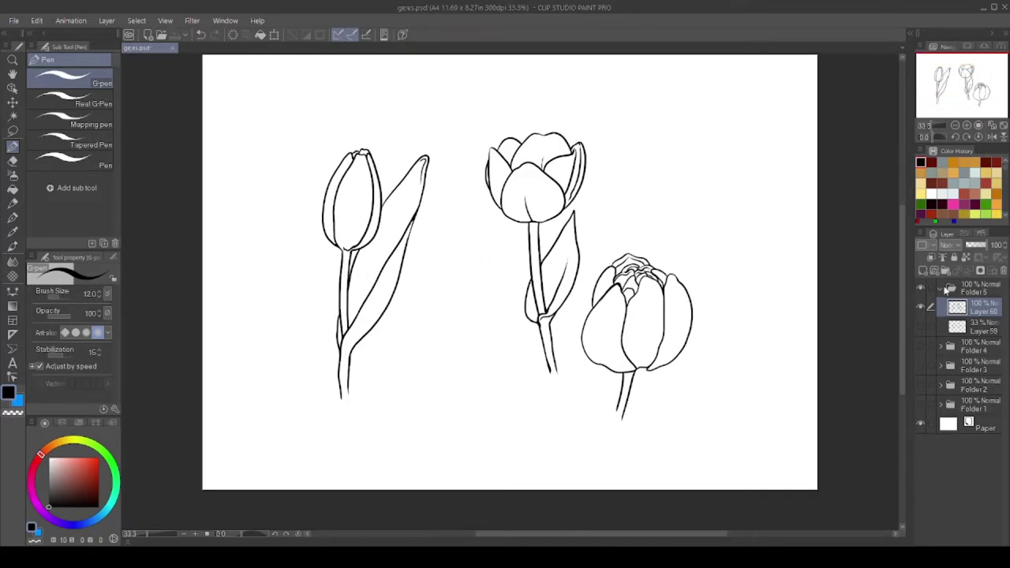
# Add colour layers below the line art and fill the closed tulip's bud pink and its leaf and lower stem green
pyautogui.hotkey('ctrl', 'shift', 'n')
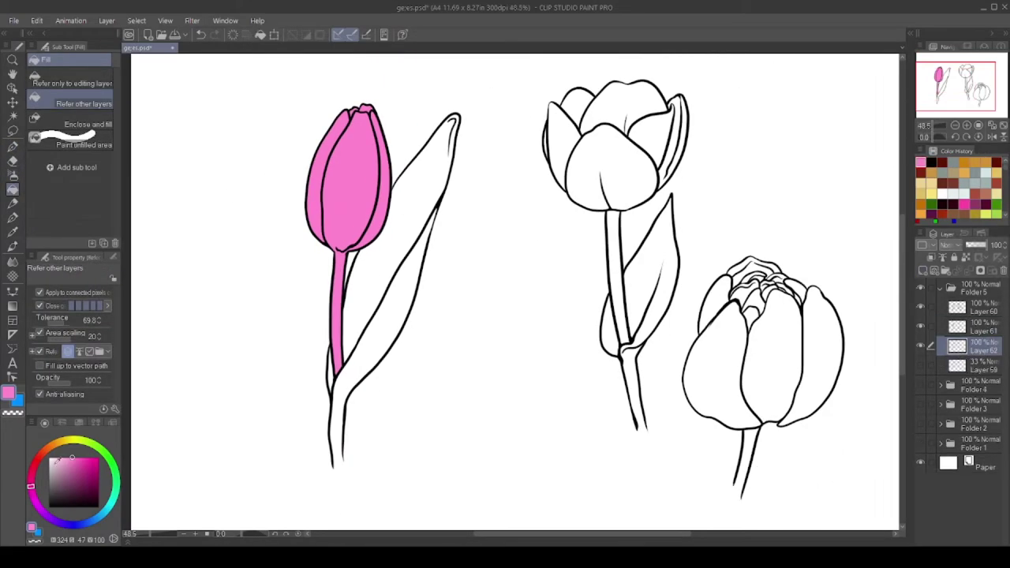
pyautogui.click(996, 213)
pyautogui.press('p')
pyautogui.scroll(5, 359, 395)
pyautogui.moveTo(363, 415); pyautogui.dragTo(357, 466)
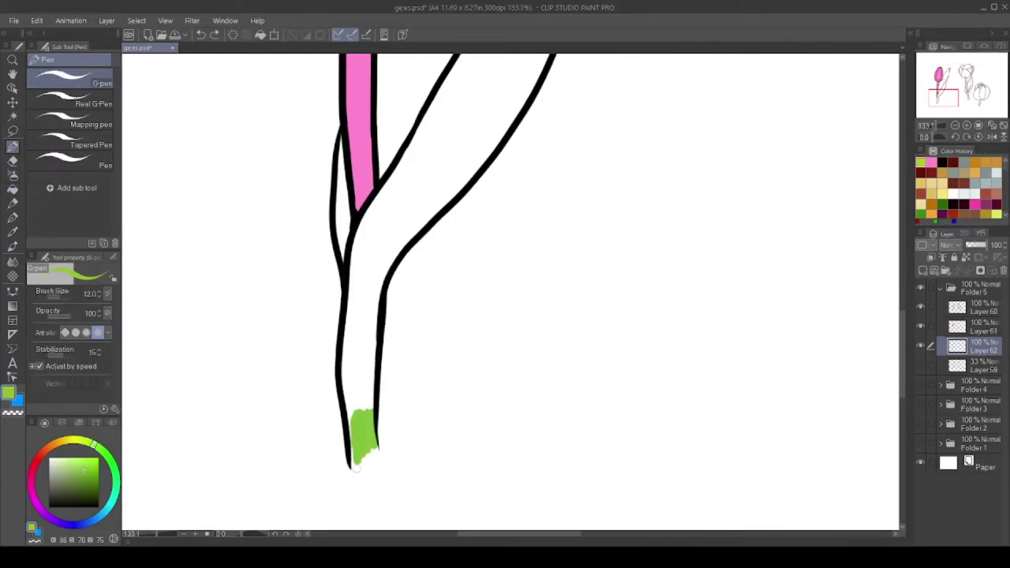
pyautogui.press('g')
pyautogui.scroll(-3, 419, 297)
pyautogui.click(458, 158)
pyautogui.scroll(-2, 402, 283)
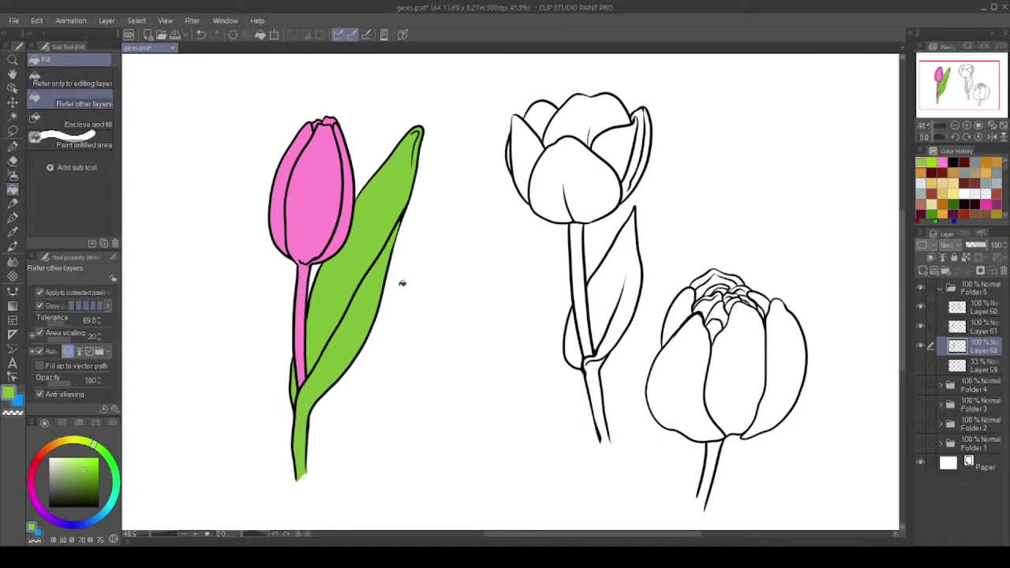
# Add a clipped layer above each of the pink and green base colour layers
pyautogui.click(922, 270)
pyautogui.scroll(-1, 289, 279)
pyautogui.click(922, 270)
pyautogui.press('b')
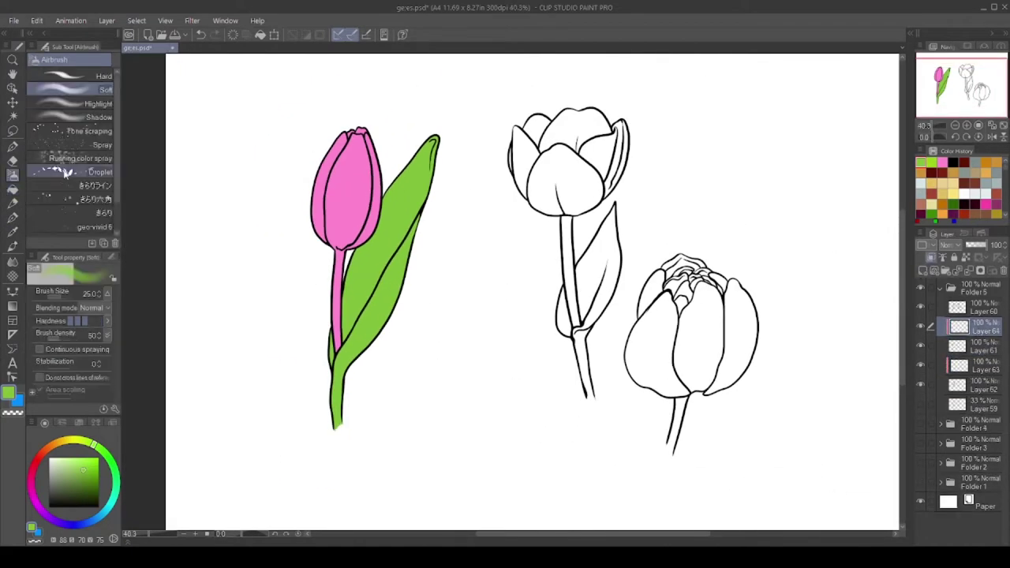
# Airbrush the upper stem and bud base green on the clipped layer, blending through pale yellow into the pink petals
pyautogui.scroll(2, 331, 300)
pyautogui.scroll(2, 371, 277)
pyautogui.moveTo(288, 222)
pyautogui.mouseDown()
pyautogui.moveTo(383, 225)
pyautogui.moveTo(352, 228)
pyautogui.mouseUp()
pyautogui.scroll(3, 334, 235)
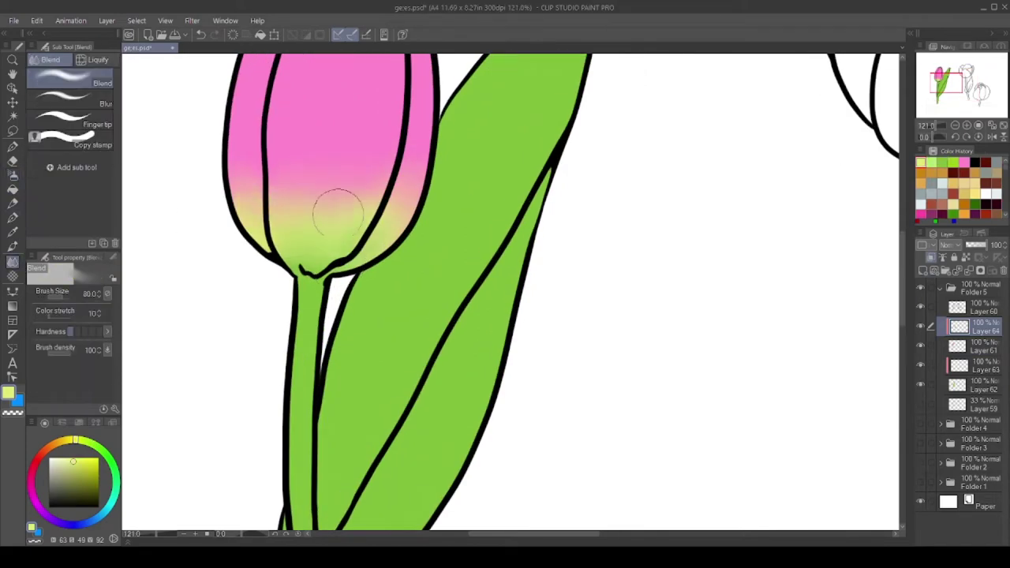
pyautogui.scroll(-3, 334, 208)
pyautogui.scroll(1, 408, 248)
pyautogui.press('j')
pyautogui.scroll(-1, 408, 248)
# Add a clipped multiply layer and softly shade the closed bud's petals in pink, darkest along the top and right side
pyautogui.hotkey('ctrl', 'shift', 'n')
pyautogui.scroll(1, 408, 248)
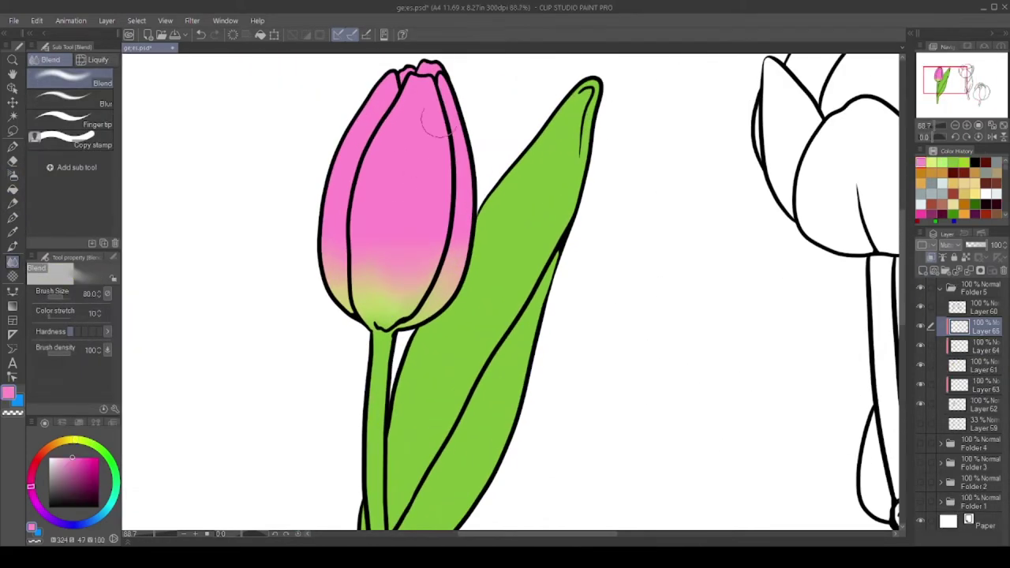
pyautogui.scroll(-1, 408, 247)
pyautogui.click(12, 162)
pyautogui.moveTo(431, 83); pyautogui.dragTo(446, 198)
pyautogui.moveTo(446, 260)
pyautogui.mouseDown()
pyautogui.moveTo(379, 94)
pyautogui.moveTo(461, 115)
pyautogui.mouseUp()
pyautogui.scroll(4, 418, 79)
# Paint hard-edged pink shadows along the bud's petal overlaps with the G-pen at size 25 on another clipped multiply layer
pyautogui.press('p')
pyautogui.scroll(1, 474, 237)
pyautogui.moveTo(486, 229); pyautogui.dragTo(486, 363)
pyautogui.moveTo(474, 300); pyautogui.dragTo(442, 474)
pyautogui.moveTo(490, 103); pyautogui.dragTo(497, 300)
pyautogui.scroll(1, 472, 378)
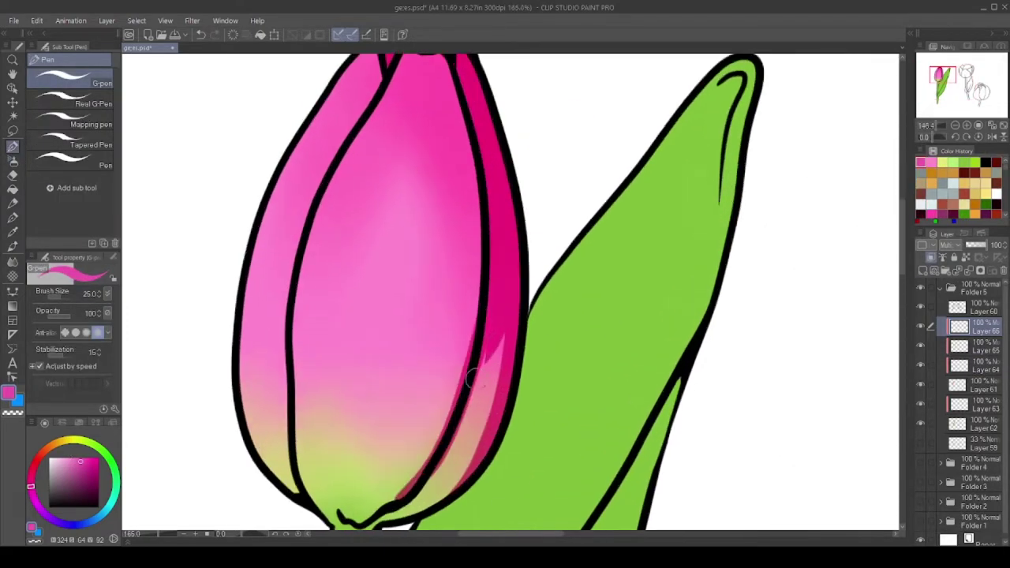
pyautogui.scroll(-1, 472, 378)
pyautogui.scroll(-2, 472, 378)
pyautogui.scroll(3, 442, 237)
pyautogui.moveTo(434, 146); pyautogui.dragTo(393, 257)
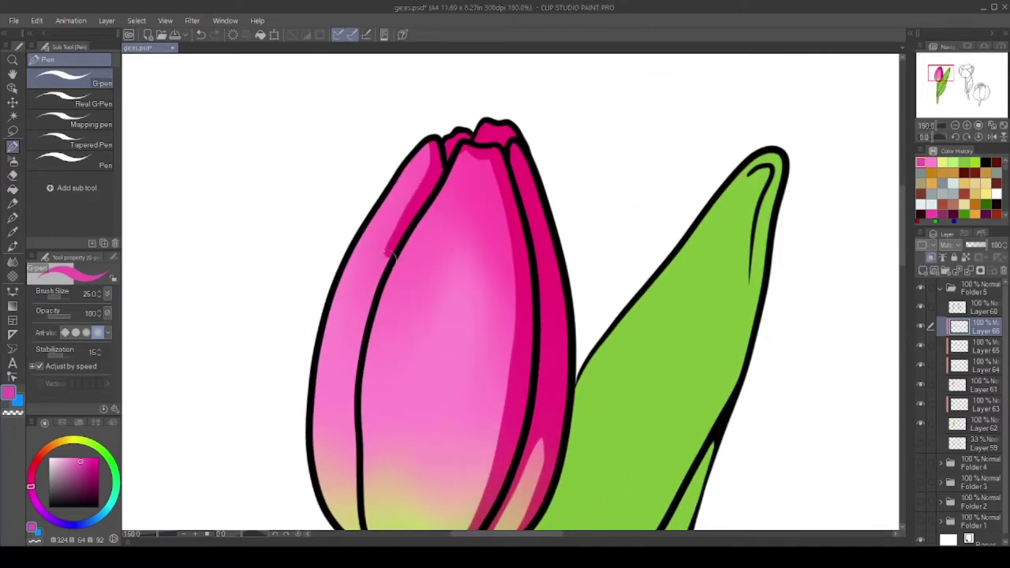
# Sample the stem's green and airbrush soft shading along the closed tulip's upper stem on the soft-shading layer
pyautogui.scroll(-3, 392, 256)
pyautogui.scroll(1, 387, 308)
pyautogui.keyDown('alt'); pyautogui.click(376, 355); pyautogui.keyUp('alt')
pyautogui.keyDown('ctrl'); pyautogui.keyDown('shift'); pyautogui.click(371, 395); pyautogui.keyUp('shift'); pyautogui.keyUp('ctrl')
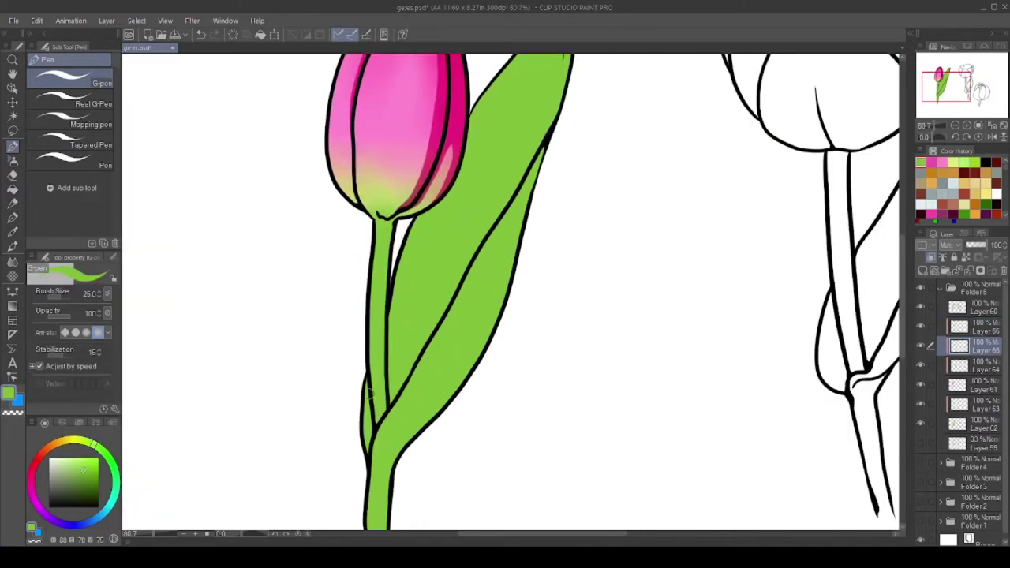
pyautogui.scroll(1, 221, 261)
pyautogui.click(12, 173)
pyautogui.moveTo(398, 253); pyautogui.dragTo(396, 339)
# Draw hard-edged green shadows on the upper stem and under the bud on the hard-shadow layer with the G-pen
pyautogui.click(983, 327)
pyautogui.click(12, 146)
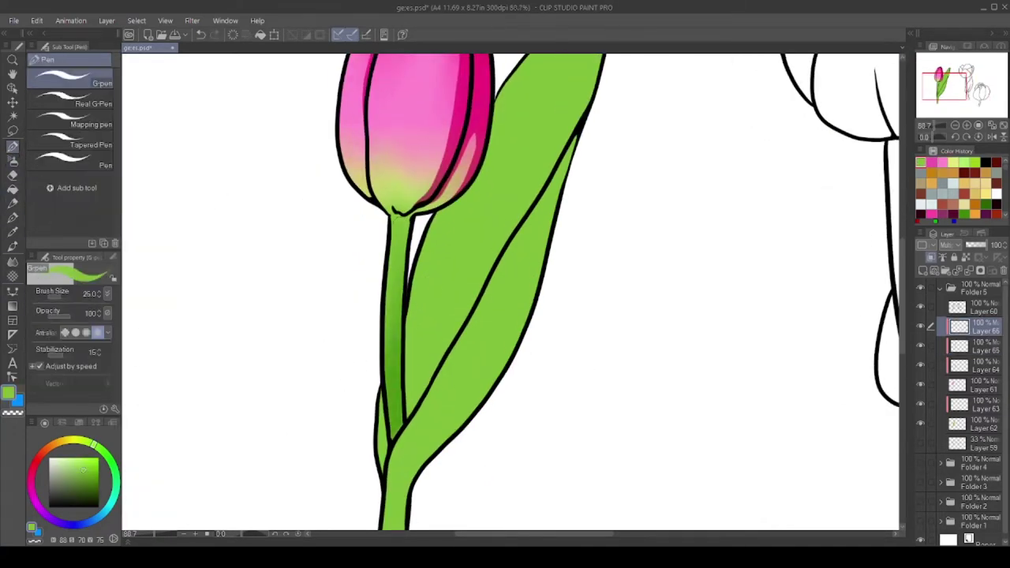
pyautogui.scroll(1, 411, 237)
pyautogui.moveTo(395, 198); pyautogui.dragTo(419, 221)
pyautogui.scroll(-3, 424, 315)
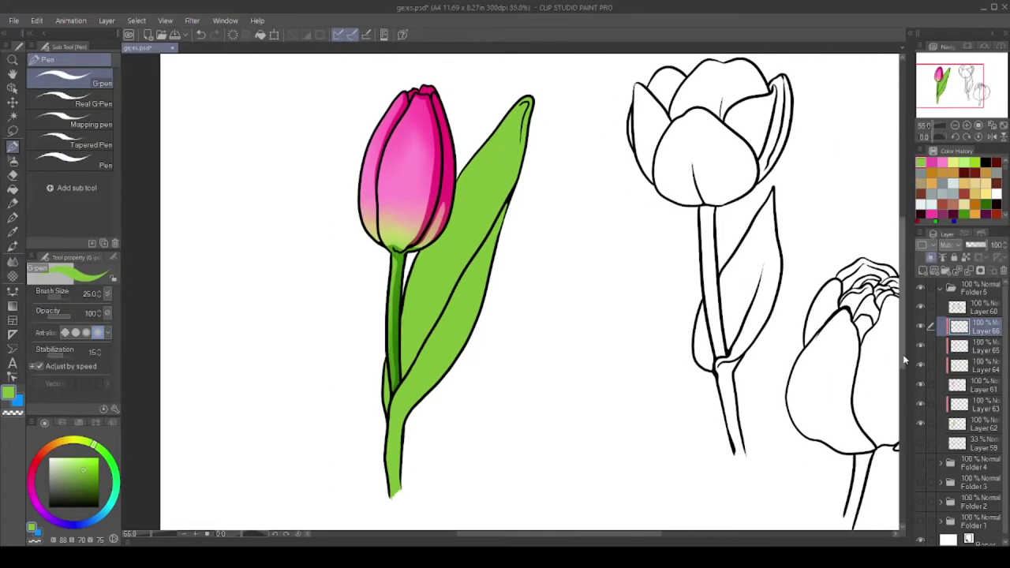
# Airbrush soft green shadows over the closed tulip's leaf and lower stem on the layer clipped to the green base
pyautogui.click(979, 404)
pyautogui.scroll(1, 410, 332)
pyautogui.press('b')
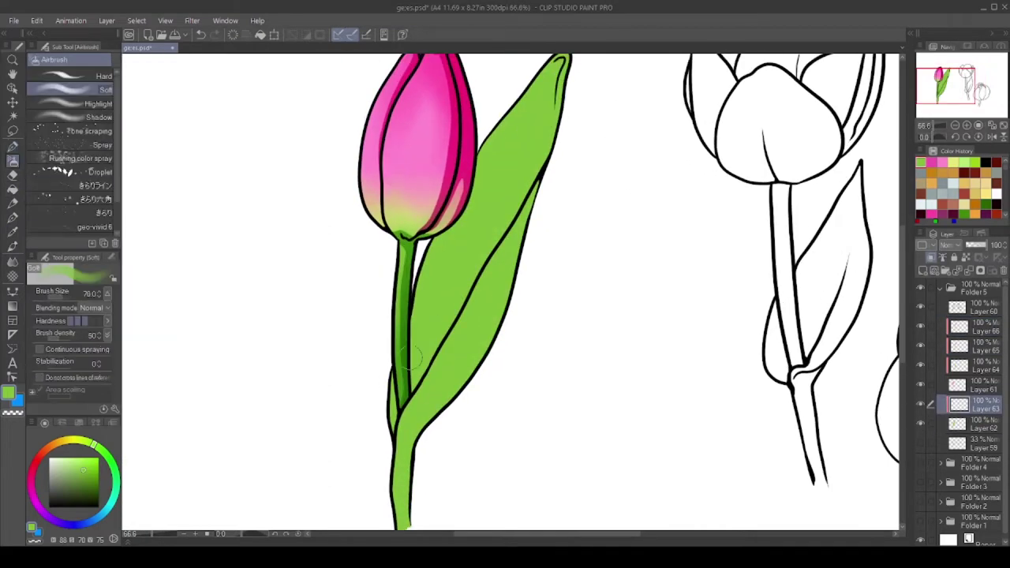
pyautogui.moveTo(521, 158); pyautogui.dragTo(442, 363)
pyautogui.moveTo(521, 182); pyautogui.dragTo(442, 371)
pyautogui.scroll(-3, 505, 316)
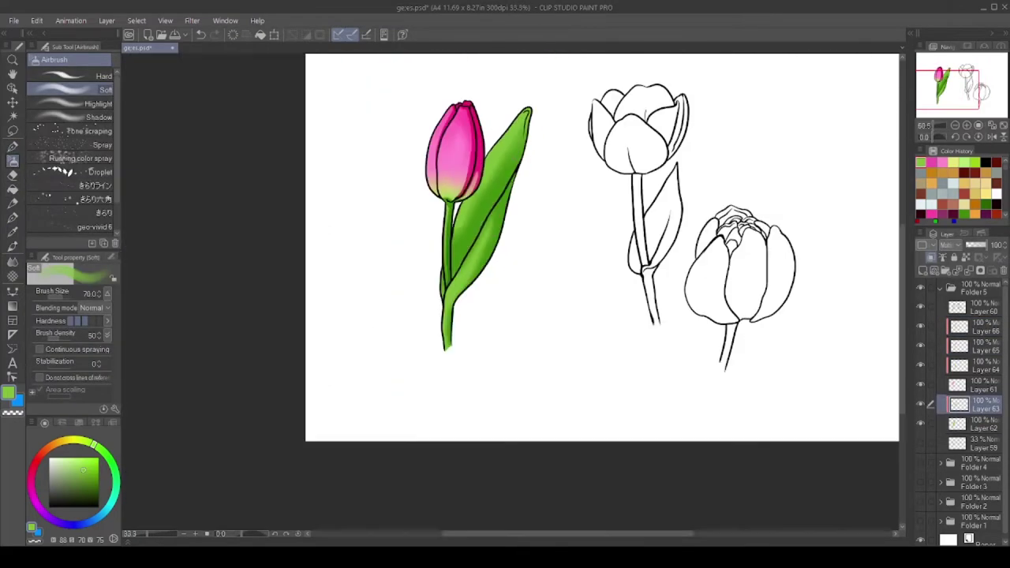
# Add a clipped highlight layer and paint light pink highlights along the left edges of the bud's petals with the G-pen
pyautogui.scroll(2, 384, 407)
pyautogui.hotkey('ctrl', 'shift', 'n')
pyautogui.scroll(2, 426, 237)
pyautogui.click(920, 213)
pyautogui.press('p')
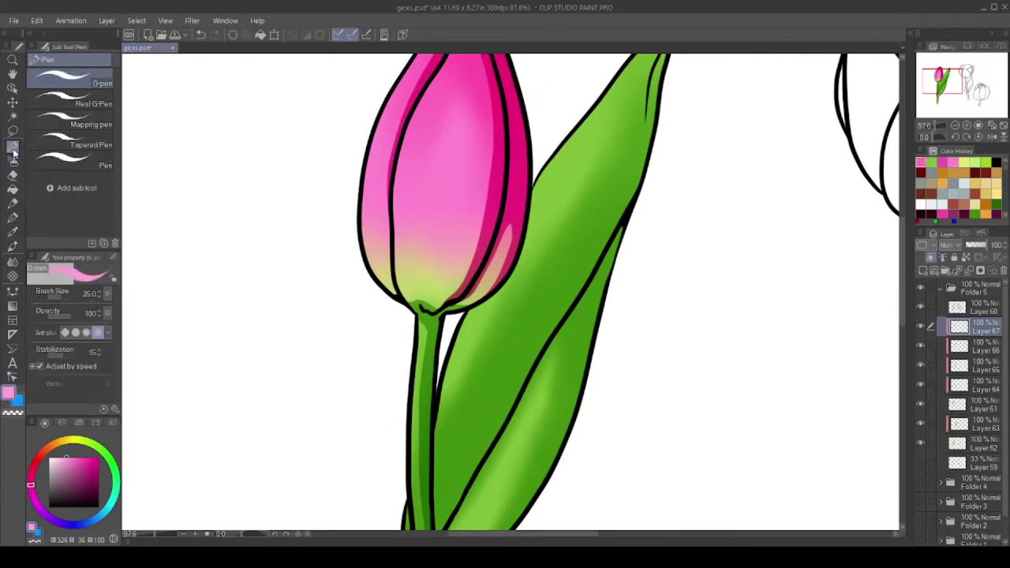
pyautogui.scroll(2, 426, 237)
pyautogui.scroll(-3, 316, 384)
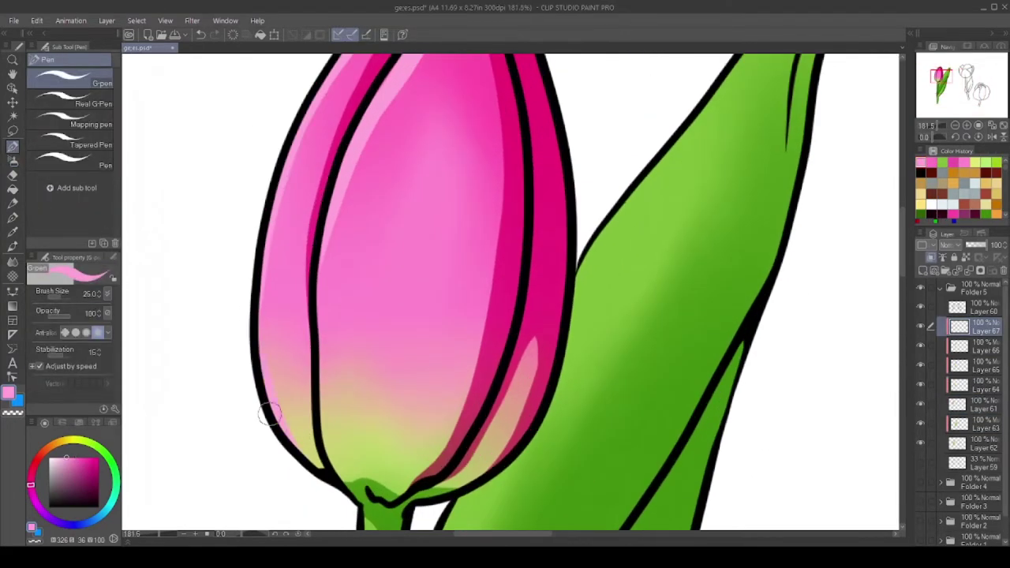
pyautogui.scroll(-4, 505, 316)
# Add a clipped multiply layer over the leaf shading and draw hard-edged green shadows along its central fold and behind the stem
pyautogui.click(974, 424)
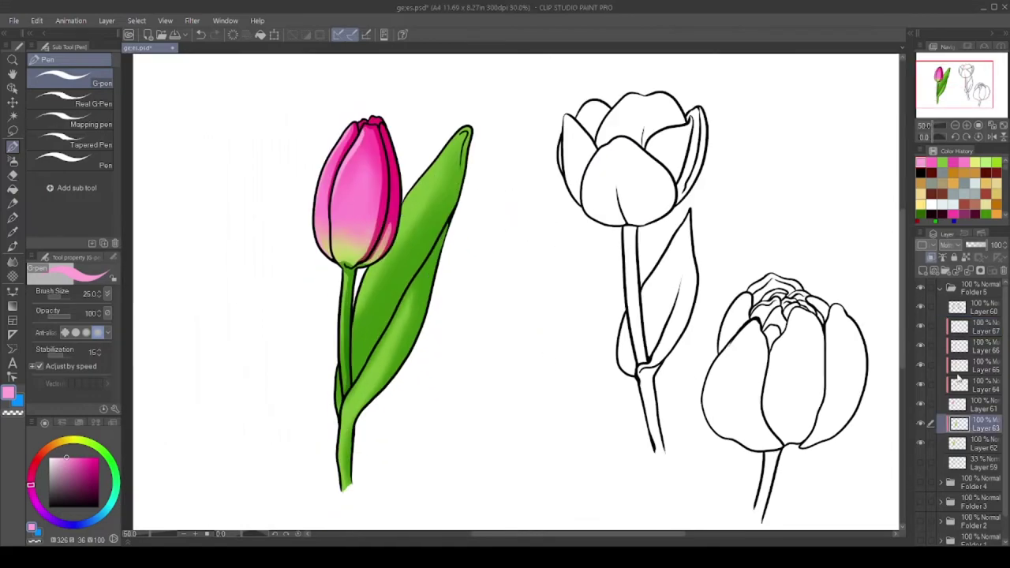
pyautogui.click(943, 162)
pyautogui.scroll(3, 340, 355)
pyautogui.moveTo(347, 378); pyautogui.dragTo(356, 430)
pyautogui.scroll(1, 504, 201)
pyautogui.moveTo(373, 345); pyautogui.dragTo(512, 140)
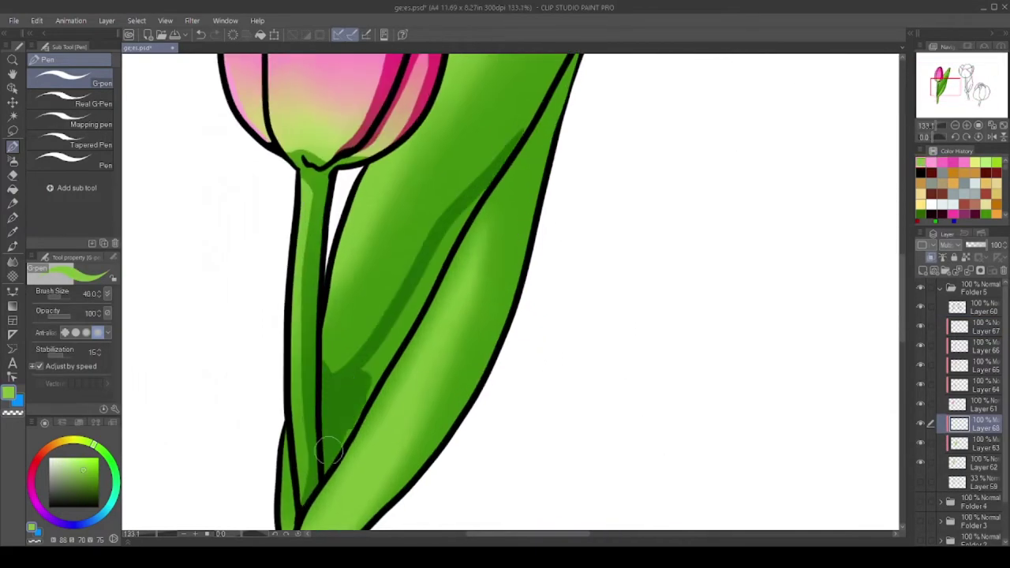
pyautogui.scroll(-3, 330, 452)
pyautogui.scroll(2, 331, 442)
pyautogui.scroll(-2, 500, 167)
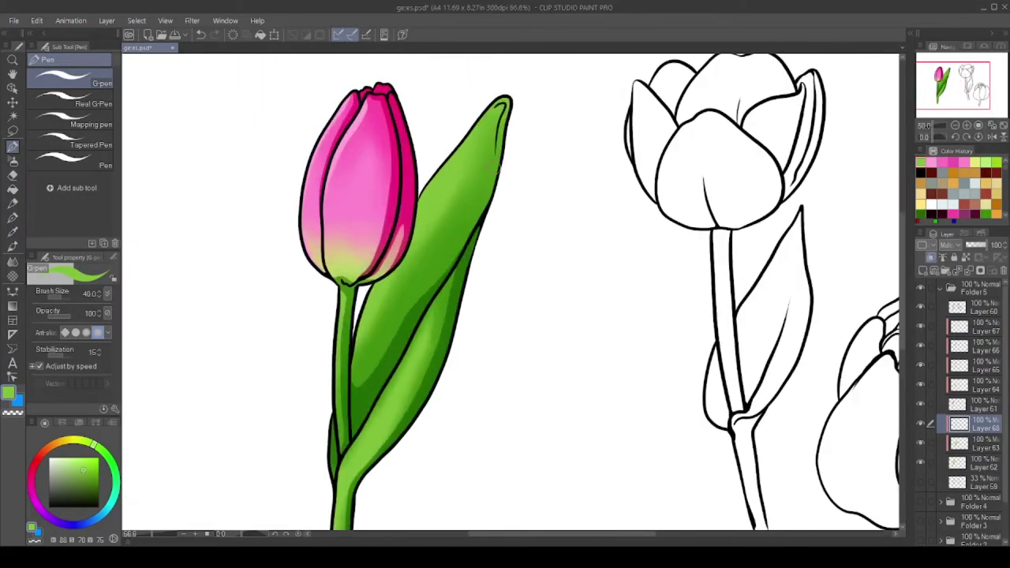
# Draw hard-edged green shadows at the leaf's folded tip and along the right edge of the lower leaf and stem
pyautogui.scroll(3, 499, 167)
pyautogui.moveTo(496, 83); pyautogui.dragTo(411, 442)
pyautogui.moveTo(483, 158); pyautogui.dragTo(474, 315)
pyautogui.scroll(-1, 505, 162)
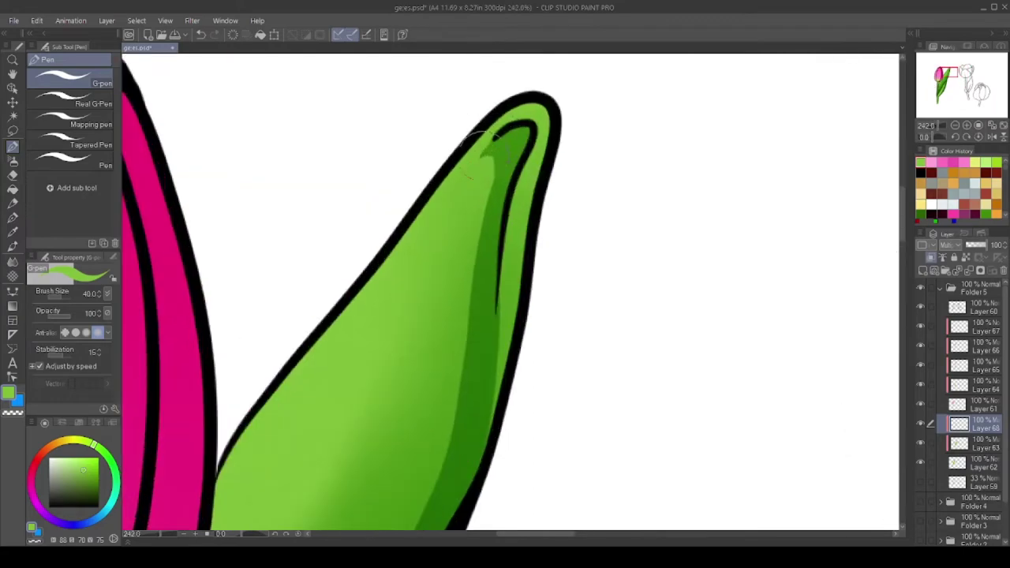
pyautogui.scroll(-3, 474, 136)
pyautogui.scroll(1, 425, 341)
pyautogui.scroll(-5, 487, 274)
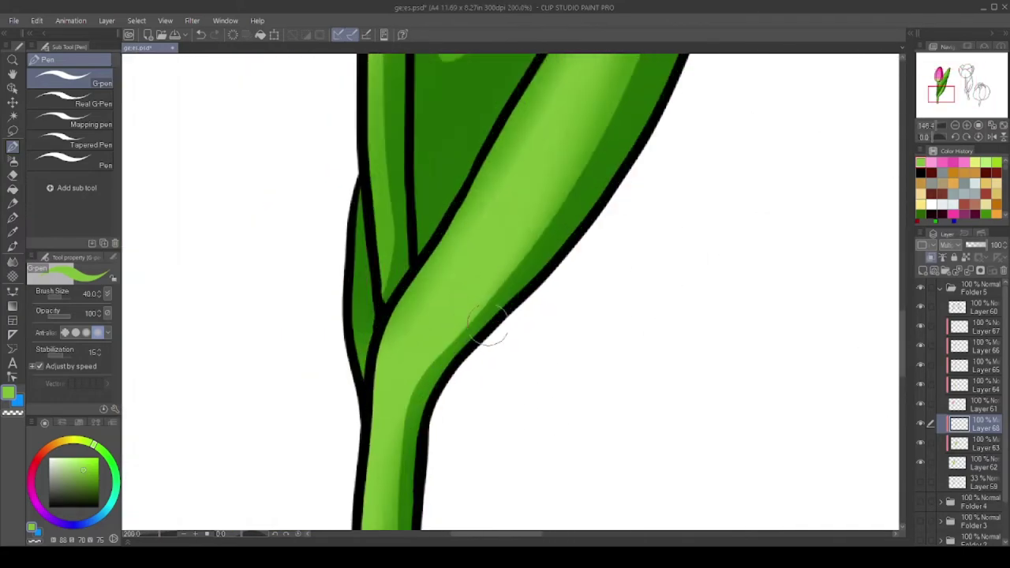
# Paint light green highlights along the leaf's edges and fold with the G-pen on a new clipped layer
pyautogui.scroll(5, 225, 403)
pyautogui.scroll(-4, 225, 403)
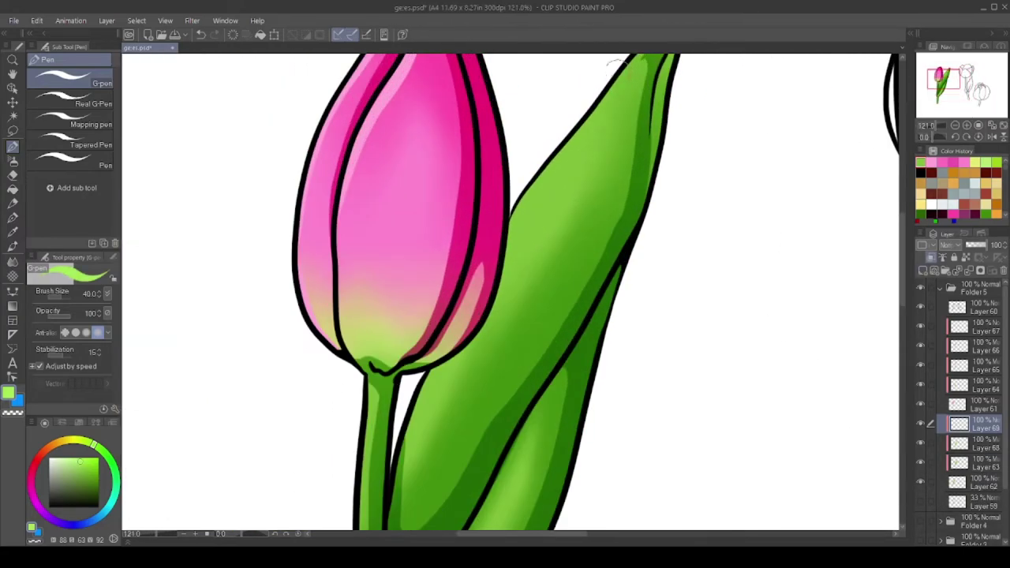
pyautogui.scroll(4, 461, 244)
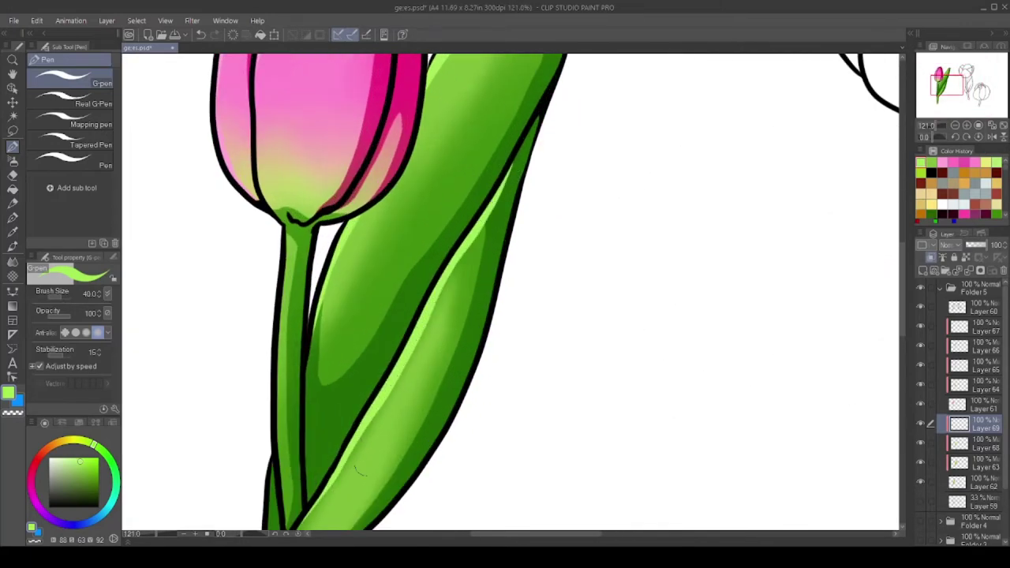
pyautogui.scroll(-4, 359, 472)
pyautogui.scroll(-4, 359, 472)
pyautogui.scroll(2, 474, 276)
# Clip a new layer to the closed tulip's line art and recolour the stem and leaf lines dark green and the bud's lines dark magenta
pyautogui.click(930, 259)
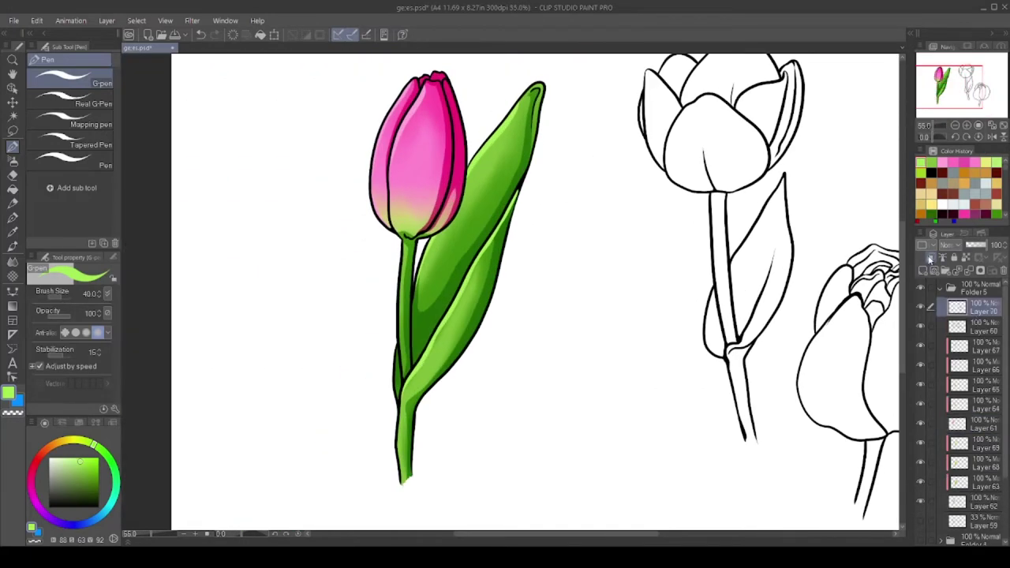
pyautogui.scroll(4, 418, 158)
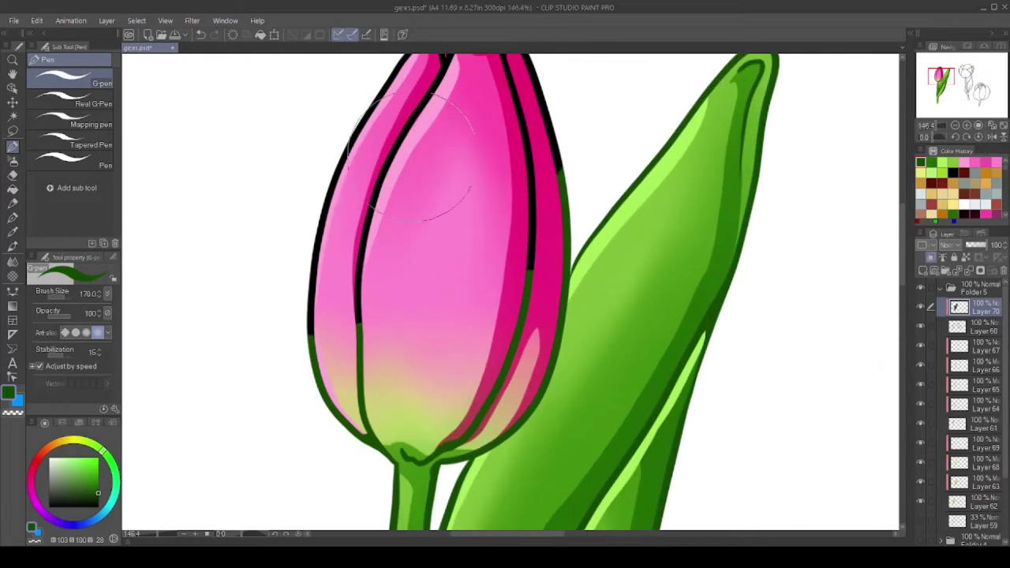
pyautogui.keyDown('alt'); pyautogui.click(414, 158); pyautogui.keyUp('alt')
pyautogui.scroll(-3, 266, 354)
pyautogui.scroll(3, 544, 157)
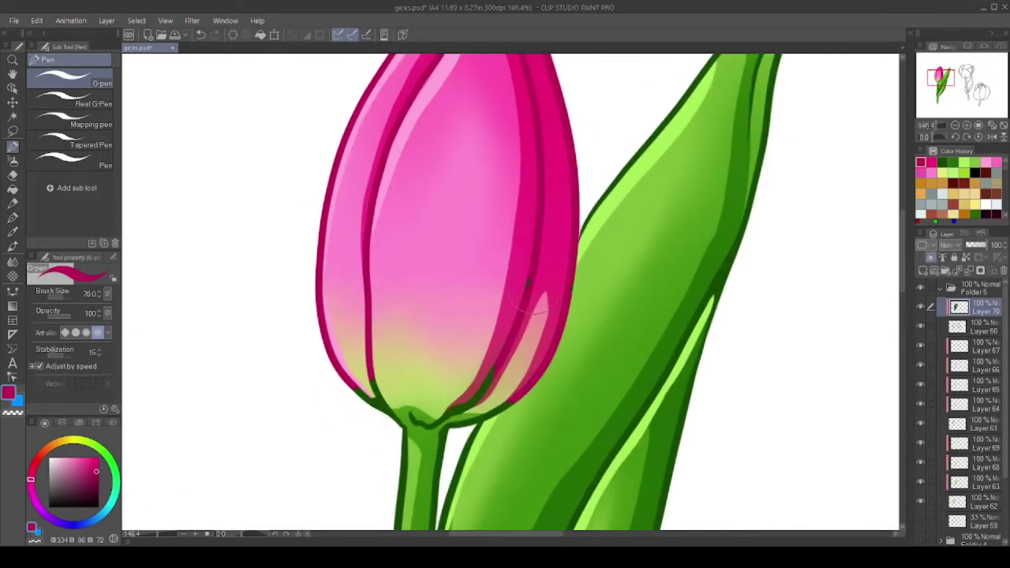
pyautogui.scroll(-1, 472, 399)
# Add another clipped layer above the recoloured line art and set up the Soft airbrush in dark green for blending
pyautogui.click(942, 162)
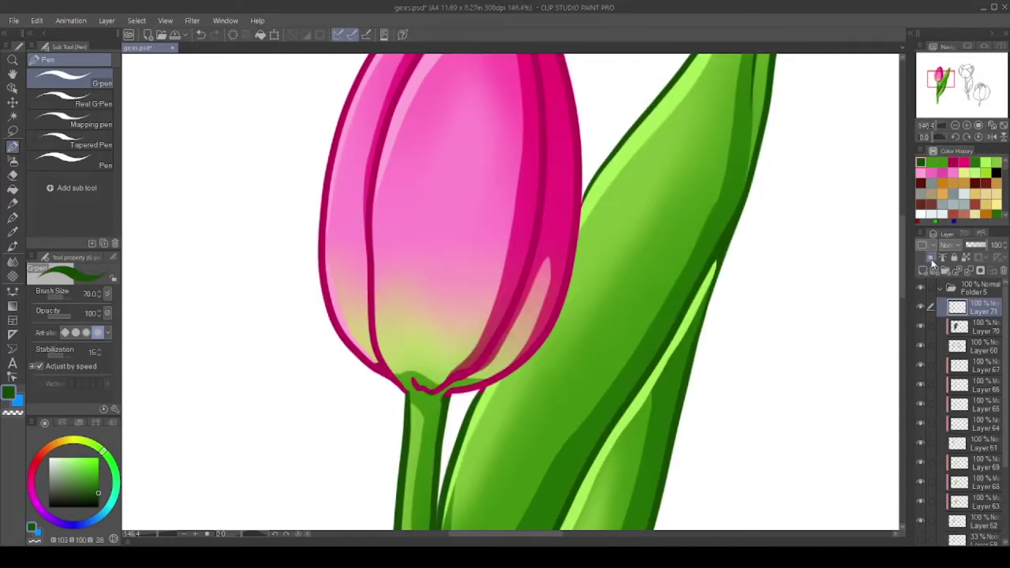
pyautogui.hotkey('ctrl', 'shift', 'n')
pyautogui.press('b')
# Hide the finished flower folders, add an empty layer in a new folder, and set the G-pen to black at size 12
pyautogui.scroll(-5, 431, 361)
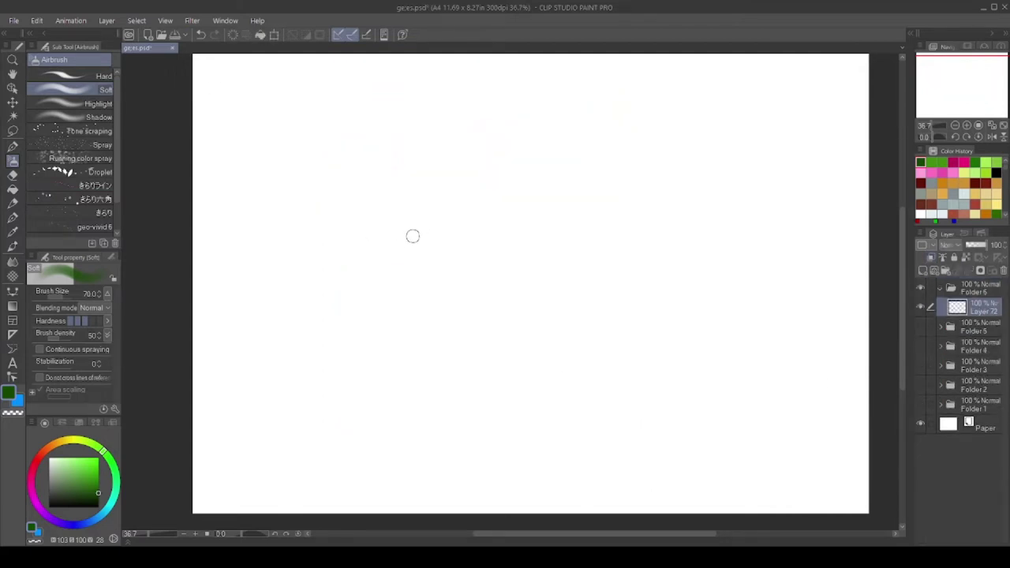
pyautogui.press('p')
pyautogui.scroll(-2, 474, 205)
pyautogui.scroll(1, 506, 172)
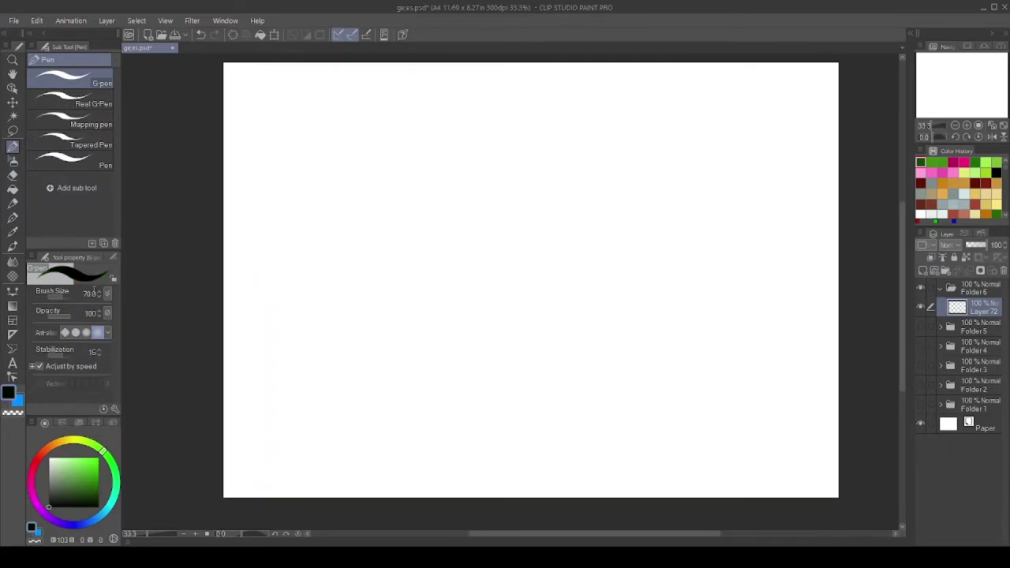
pyautogui.scroll(2, 401, 163)
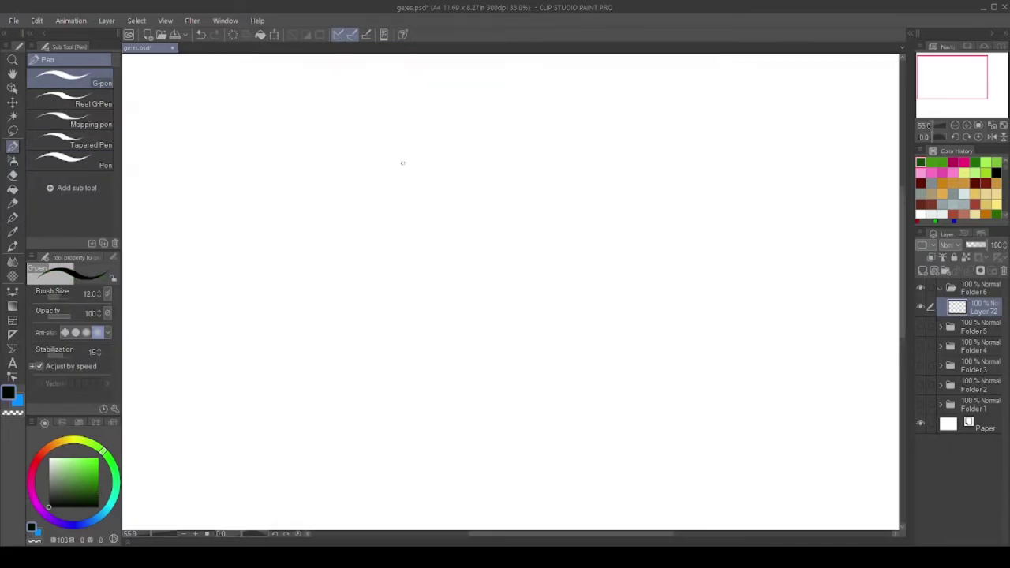
# Sketch an upright rosebud with a rounded barrel-shaped head, curling sepals and a short stem on the canvas's upper left
pyautogui.moveTo(402, 163); pyautogui.dragTo(401, 149)
pyautogui.moveTo(341, 327); pyautogui.dragTo(400, 286)
pyautogui.scroll(-2, 429, 287)
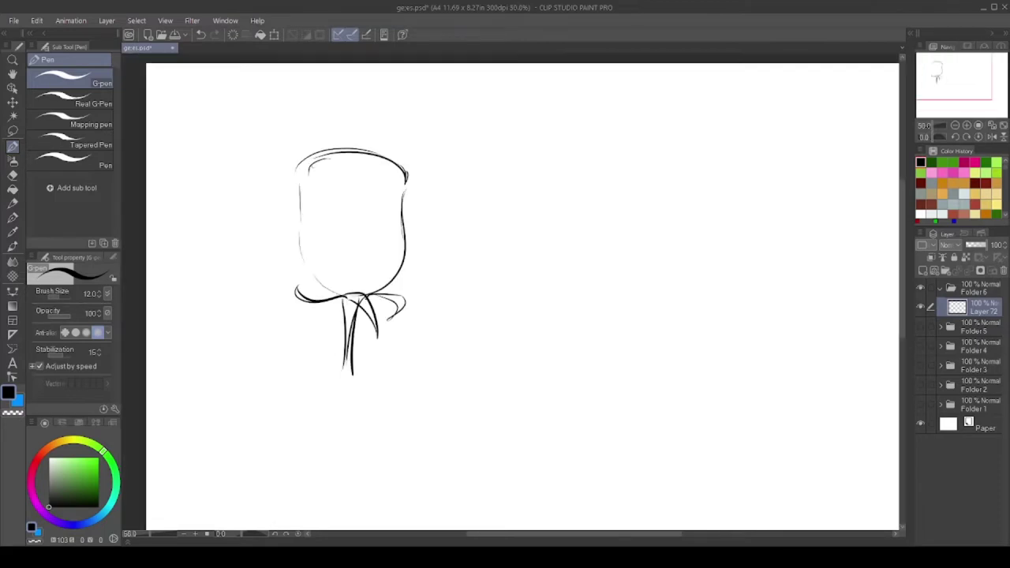
# Sketch a second, tilted rosebud below the first with folded outer petals, curled sepals and a diagonal stem
pyautogui.scroll(2, 438, 304)
pyautogui.moveTo(387, 215); pyautogui.dragTo(379, 235)
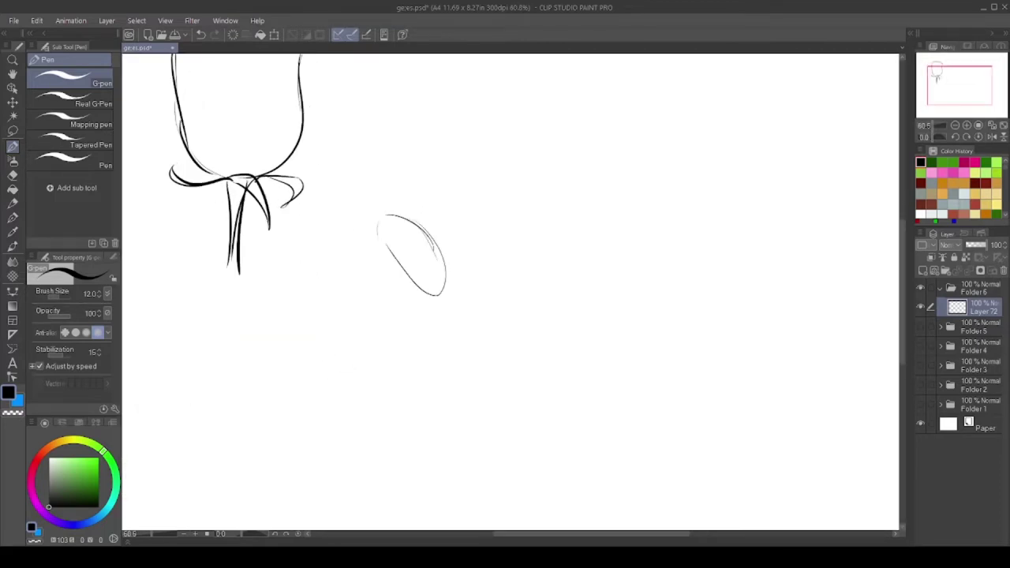
pyautogui.moveTo(429, 292); pyautogui.dragTo(401, 365)
pyautogui.moveTo(293, 261); pyautogui.dragTo(292, 294)
pyautogui.moveTo(290, 355); pyautogui.dragTo(262, 376)
pyautogui.scroll(1, 238, 521)
pyautogui.moveTo(354, 344); pyautogui.dragTo(430, 257)
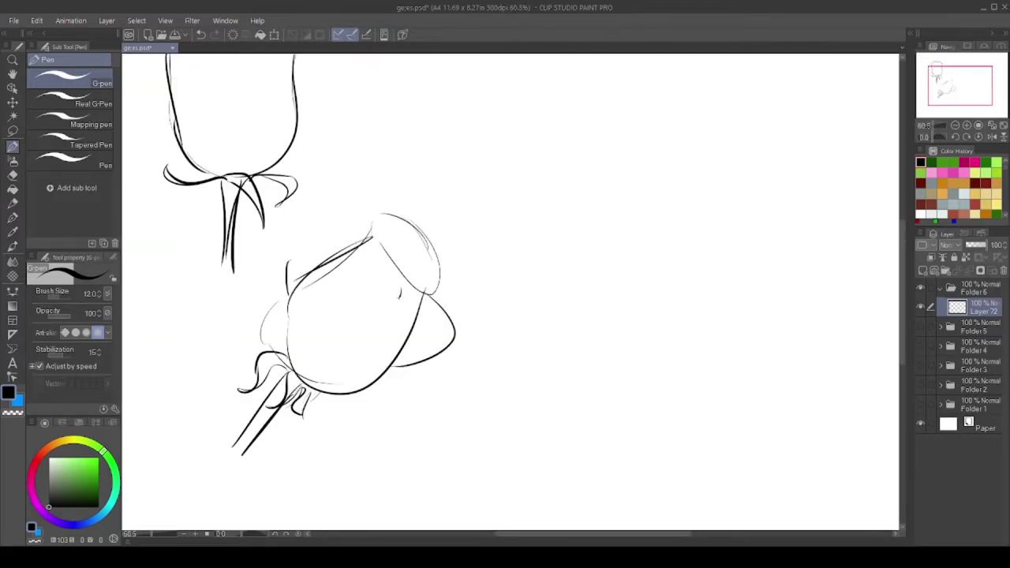
# Sketch a large open rose beside the buds with a round head, oval centre, overlapping front petals, two spreading lower petals and a slanted stem
pyautogui.scroll(-3, 458, 292)
pyautogui.scroll(2, 458, 292)
pyautogui.moveTo(479, 180); pyautogui.dragTo(545, 203)
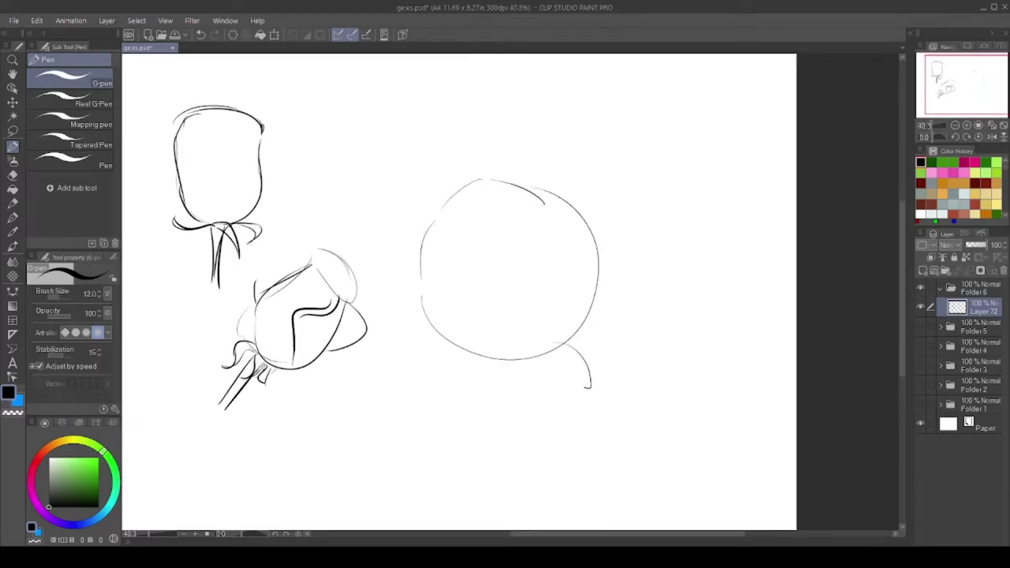
pyautogui.scroll(1, 473, 371)
pyautogui.moveTo(483, 372); pyautogui.dragTo(459, 439)
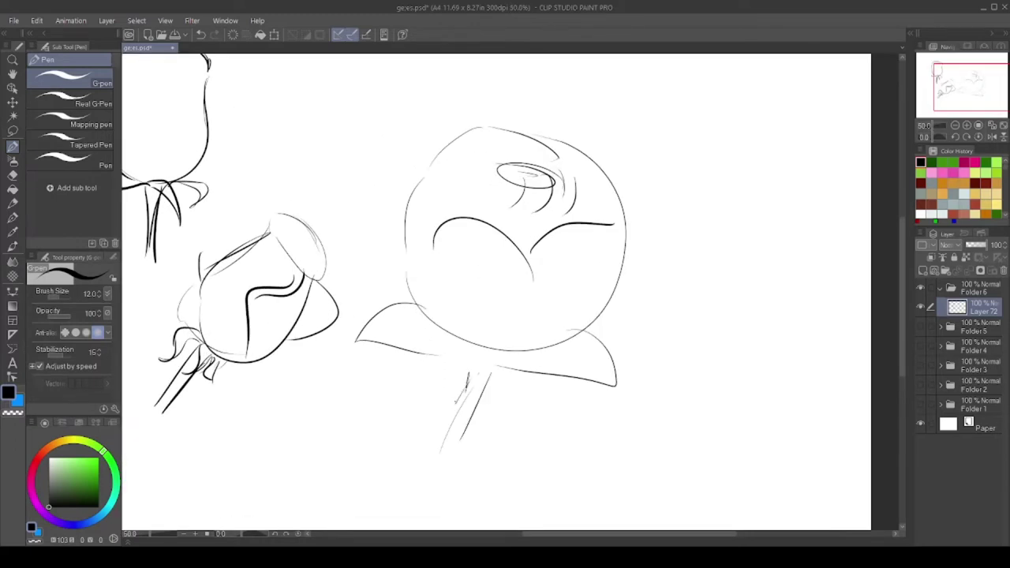
pyautogui.scroll(-3, 474, 371)
pyautogui.scroll(2, 485, 229)
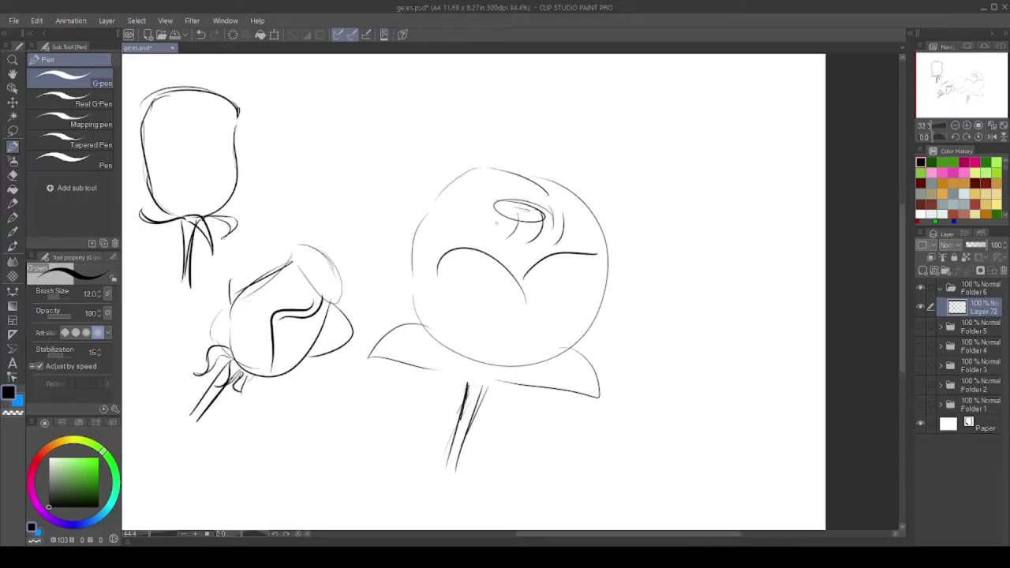
# Lower the rose sketch layer's opacity to 18% and add a new layer above it for the line art
pyautogui.moveTo(552, 140)
pyautogui.mouseDown()
pyautogui.moveTo(515, 149)
pyautogui.moveTo(572, 155)
pyautogui.mouseUp()
pyautogui.moveTo(988, 244); pyautogui.dragTo(968, 245)
pyautogui.click(933, 265)
pyautogui.scroll(3, 474, 276)
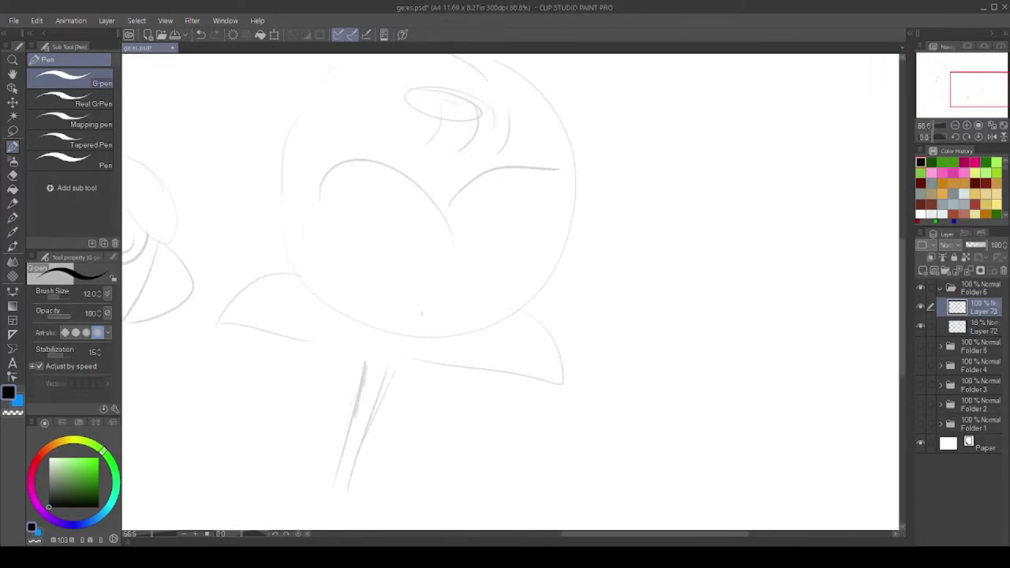
# Ink the rose's wide front petal with a pointed lower tip along the sketch's base, and thicken its small lower notch
pyautogui.moveTo(354, 339); pyautogui.dragTo(539, 274)
pyautogui.scroll(4, 360, 365)
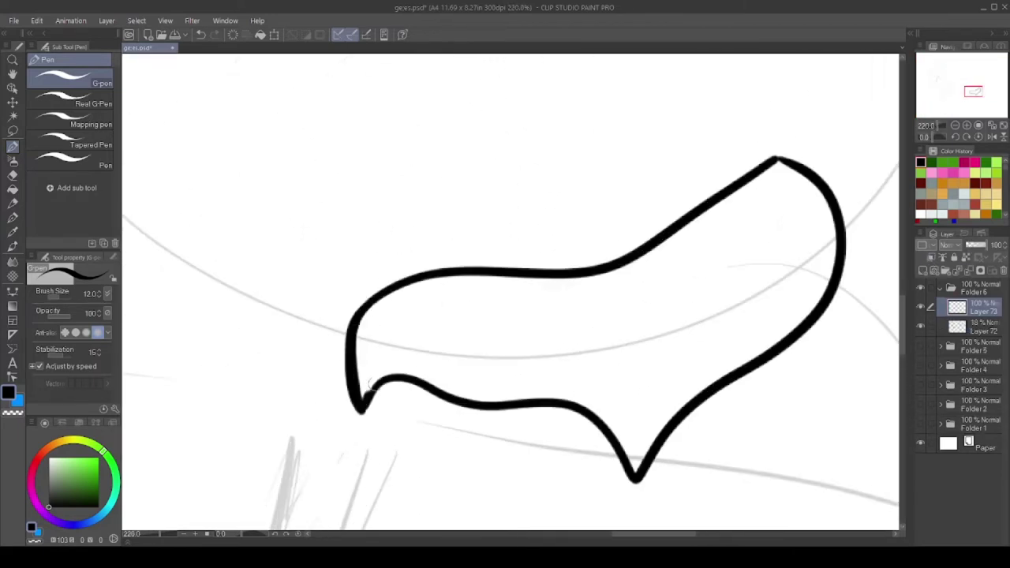
pyautogui.moveTo(359, 418); pyautogui.dragTo(466, 369)
pyautogui.scroll(-5, 379, 287)
pyautogui.scroll(1, 379, 287)
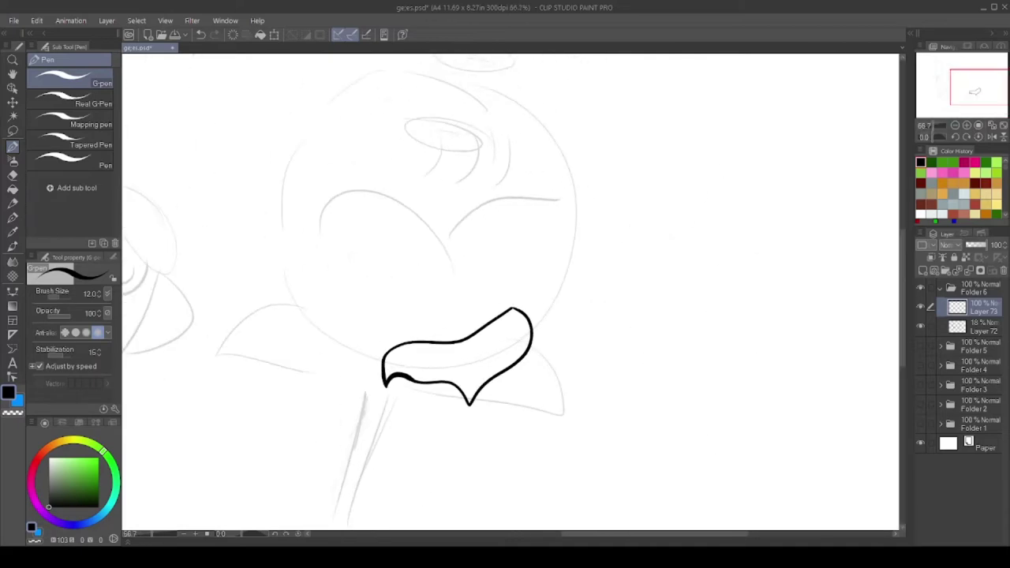
# Ink the folded petal above the front petal, with a curved inner rim line and a thicker outer left edge
pyautogui.moveTo(494, 318); pyautogui.dragTo(406, 281)
pyautogui.scroll(1, 313, 263)
pyautogui.moveTo(313, 261); pyautogui.dragTo(509, 317)
pyautogui.scroll(3, 508, 317)
pyautogui.moveTo(266, 328); pyautogui.dragTo(289, 399)
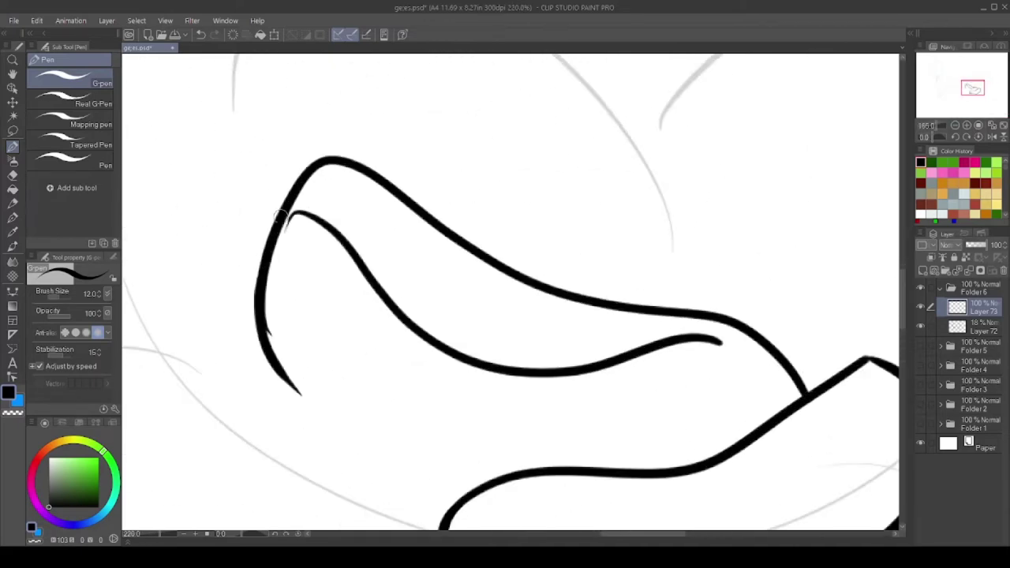
pyautogui.scroll(-3, 289, 398)
# Ink the petal spreading out to the rose's lower left, with a folded tip and curled upper edge
pyautogui.moveTo(247, 300); pyautogui.dragTo(386, 392)
pyautogui.scroll(1, 386, 392)
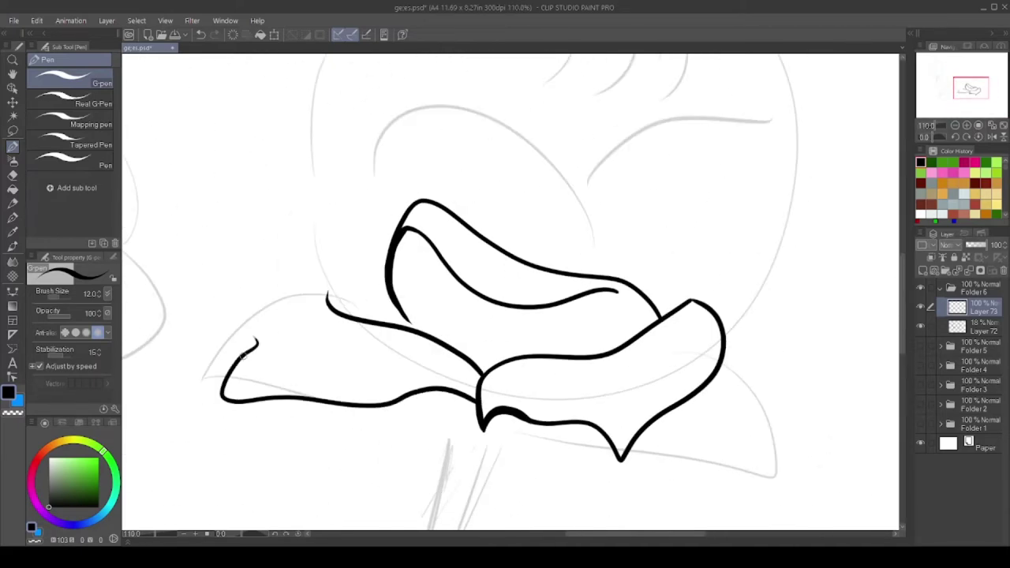
pyautogui.scroll(4, 373, 309)
pyautogui.moveTo(241, 356)
pyautogui.mouseDown()
pyautogui.moveTo(316, 300)
pyautogui.moveTo(427, 334)
pyautogui.mouseUp()
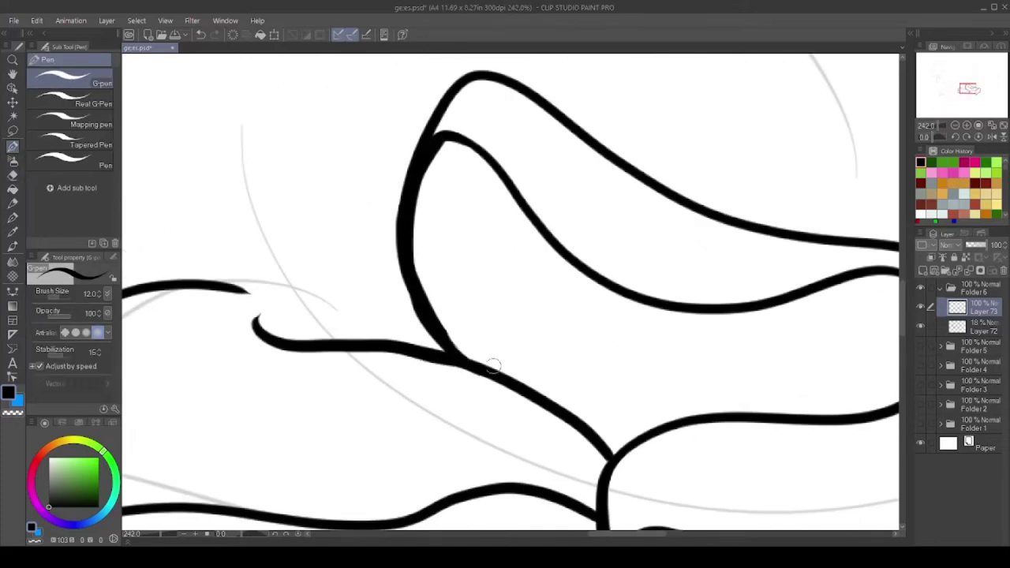
pyautogui.scroll(-5, 493, 364)
# Ink the pointed inner petal and the tall curled-edge petal on the rose's left side
pyautogui.scroll(3, 575, 255)
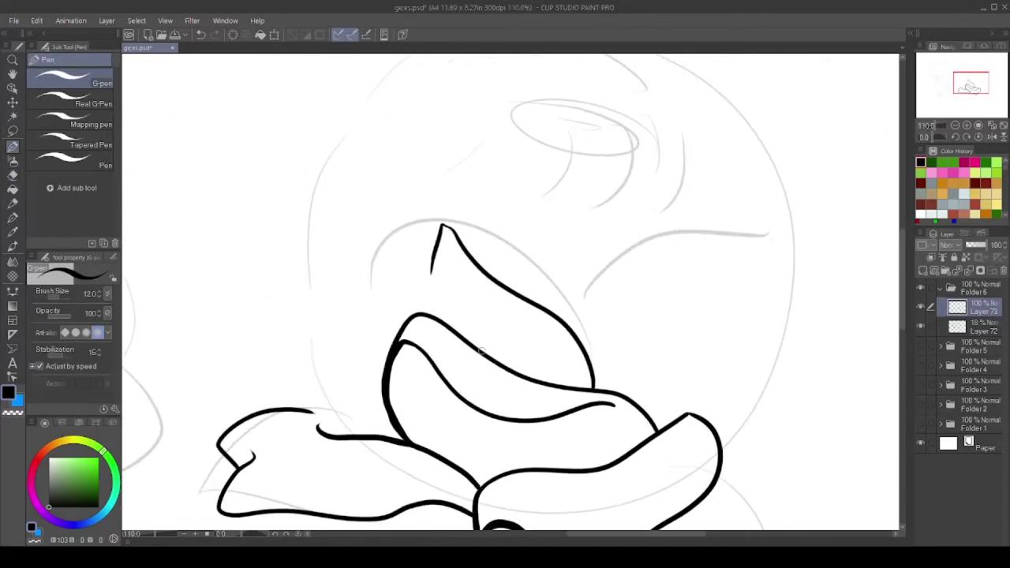
pyautogui.scroll(2, 436, 161)
pyautogui.moveTo(497, 167); pyautogui.dragTo(393, 305)
pyautogui.scroll(-3, 551, 335)
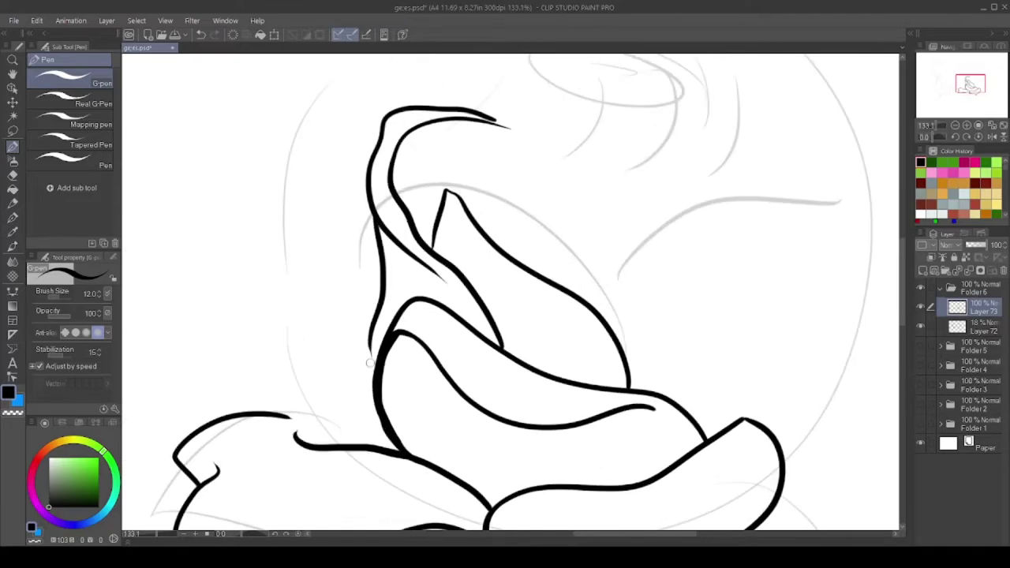
pyautogui.scroll(4, 557, 320)
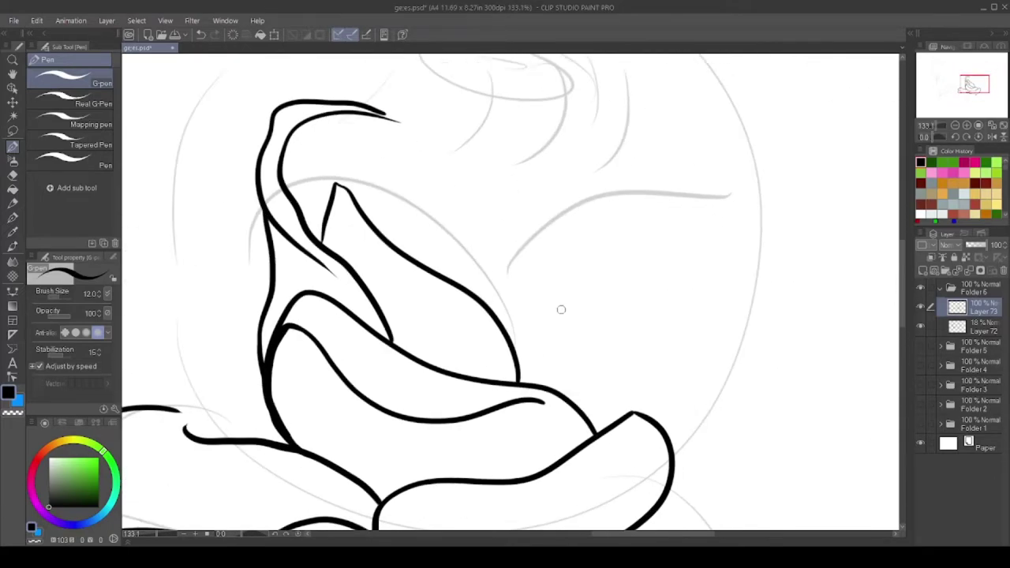
# Finish the folded petal's rim with a wavy notch and ink a small leaf-shaped petal on the rose's right
pyautogui.scroll(-3, 585, 347)
pyautogui.scroll(1, 605, 377)
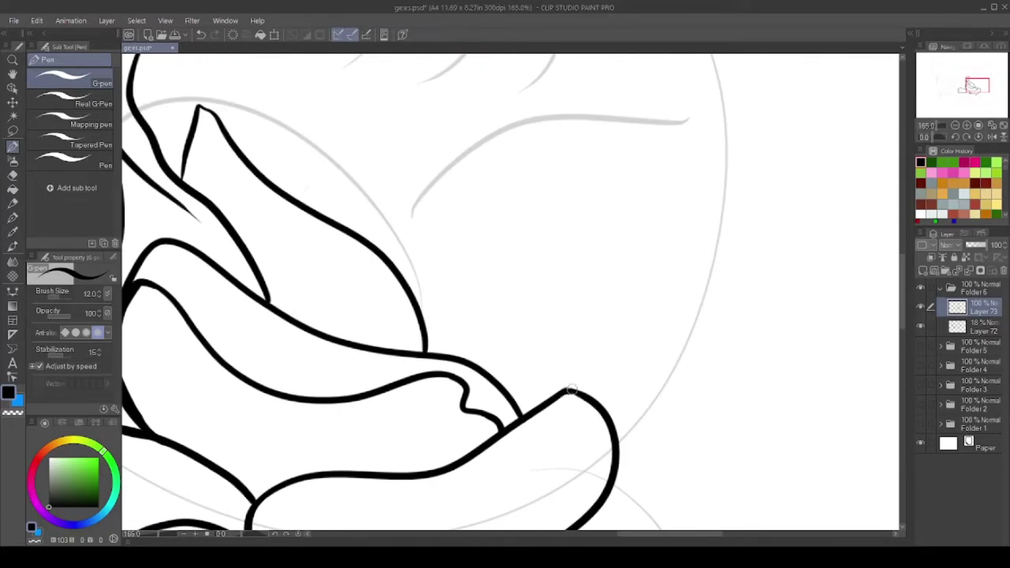
pyautogui.moveTo(568, 394)
pyautogui.mouseDown()
pyautogui.moveTo(623, 462)
pyautogui.moveTo(592, 365)
pyautogui.mouseUp()
pyautogui.scroll(2, 592, 387)
pyautogui.scroll(-2, 575, 388)
pyautogui.scroll(1, 385, 228)
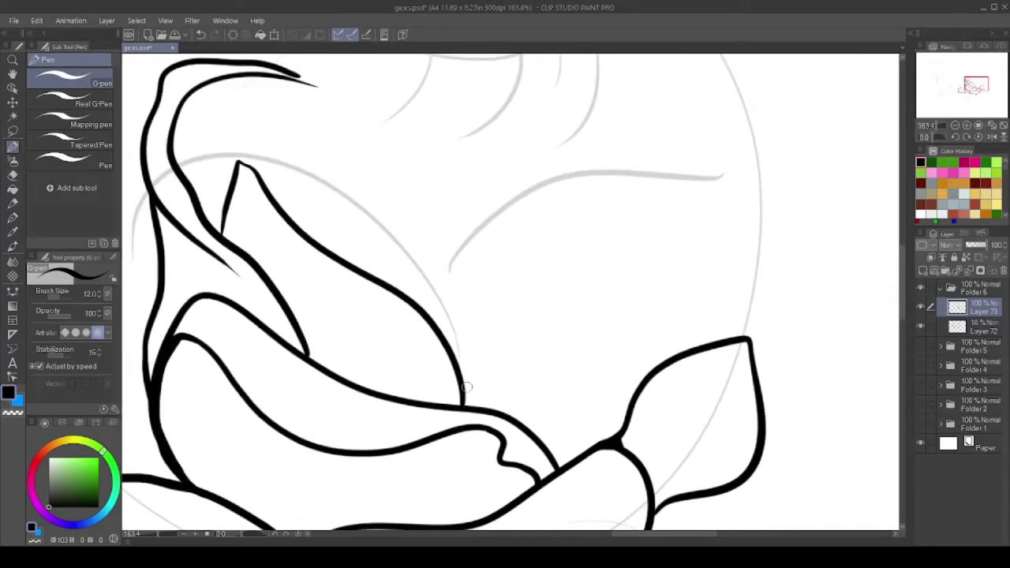
# Ink the curled-edge petal that rises on the right from the base of the pointed inner petal
pyautogui.moveTo(467, 391)
pyautogui.mouseDown()
pyautogui.moveTo(544, 155)
pyautogui.moveTo(493, 368)
pyautogui.mouseUp()
pyautogui.scroll(4, 474, 363)
pyautogui.moveTo(435, 414); pyautogui.dragTo(454, 359)
pyautogui.scroll(-5, 442, 363)
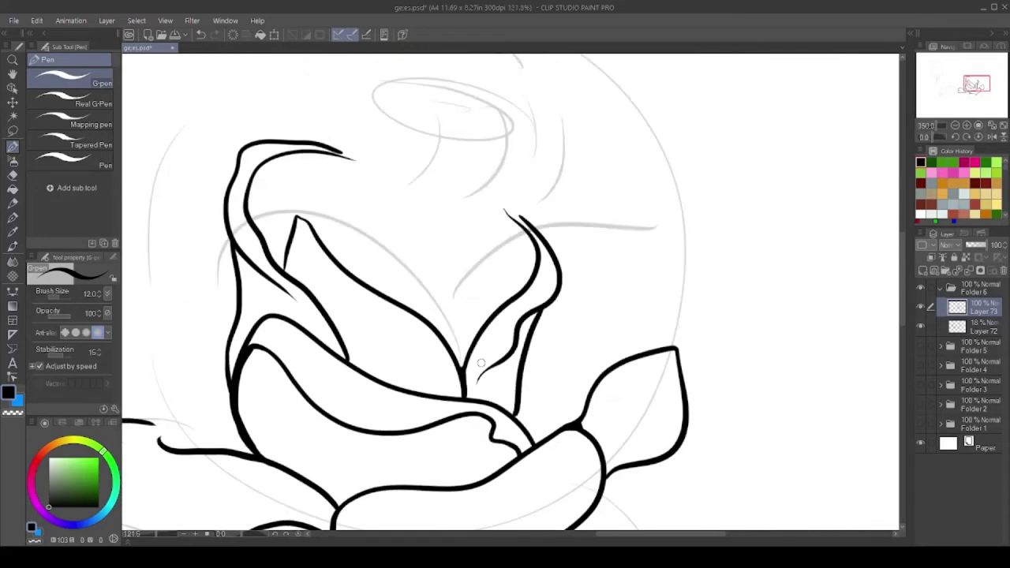
pyautogui.scroll(2, 446, 307)
# Ink the rose's centre as tightly overlapping spiral petals between the left and right inner petals
pyautogui.moveTo(390, 302); pyautogui.dragTo(602, 314)
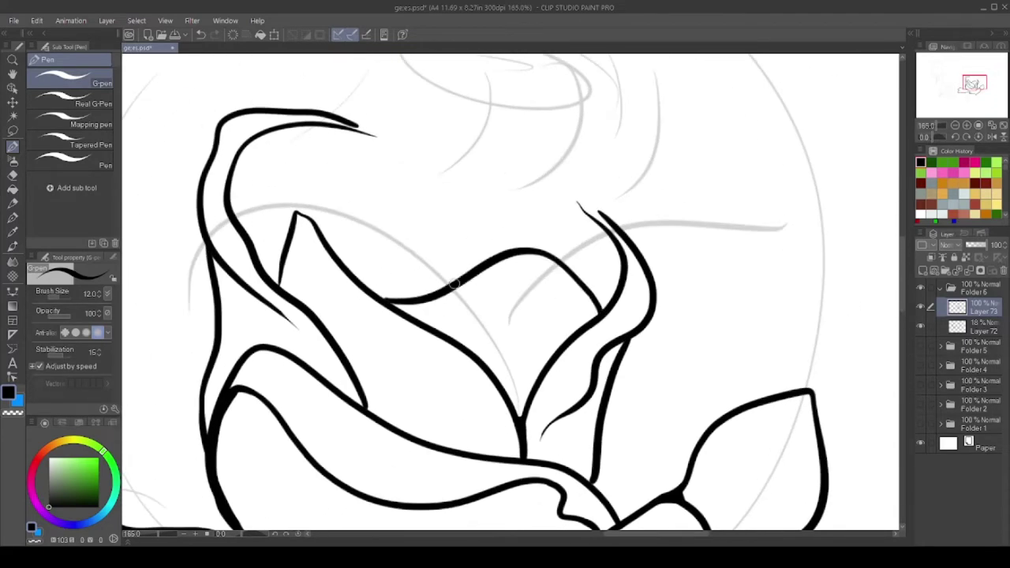
pyautogui.moveTo(368, 219); pyautogui.dragTo(344, 270)
pyautogui.scroll(2, 395, 260)
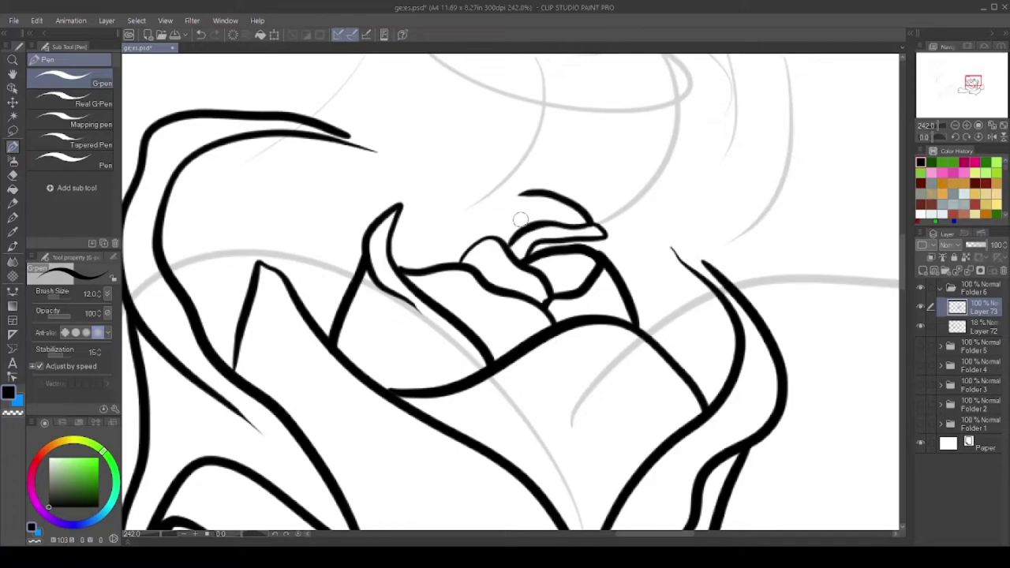
pyautogui.scroll(2, 521, 219)
pyautogui.moveTo(573, 225); pyautogui.dragTo(364, 254)
pyautogui.moveTo(551, 183)
pyautogui.mouseDown()
pyautogui.moveTo(406, 152)
pyautogui.moveTo(243, 343)
pyautogui.mouseUp()
# Add a thickened folded tip to the pointed inner petal on the left of the rose's centre
pyautogui.scroll(-2, 385, 158)
pyautogui.scroll(3, 334, 245)
pyautogui.moveTo(269, 251); pyautogui.dragTo(311, 308)
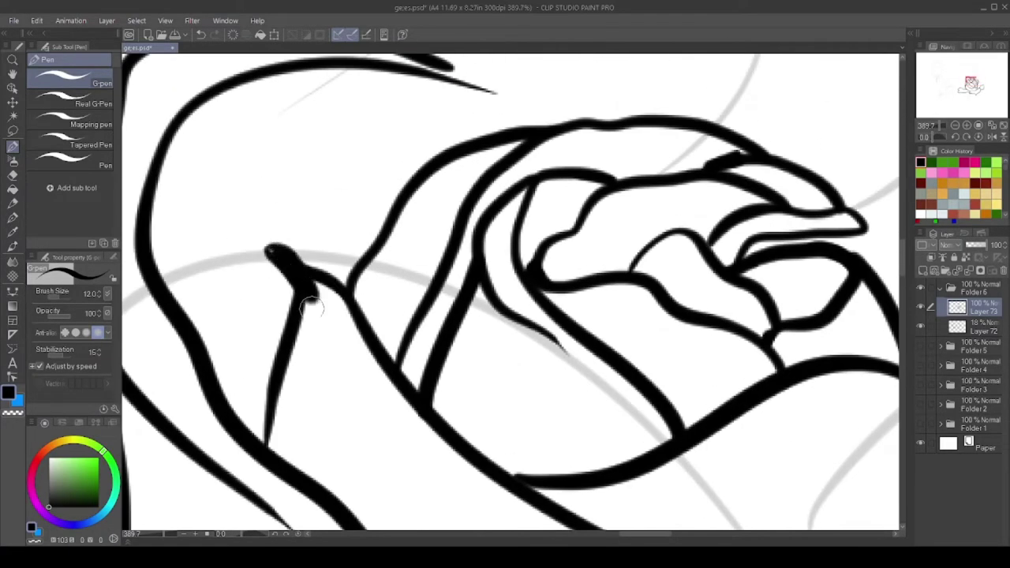
pyautogui.scroll(1, 537, 253)
pyautogui.scroll(-6, 566, 270)
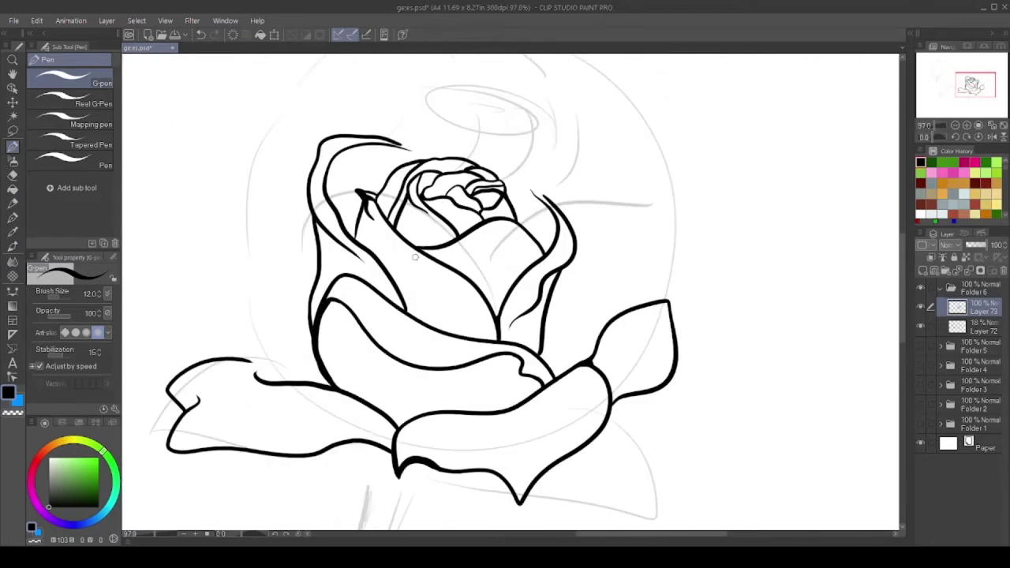
# Extend the right curled petal's rim to the rose's centre and erase its stray overlapping line ends
pyautogui.scroll(6, 470, 164)
pyautogui.moveTo(572, 203); pyautogui.dragTo(426, 158)
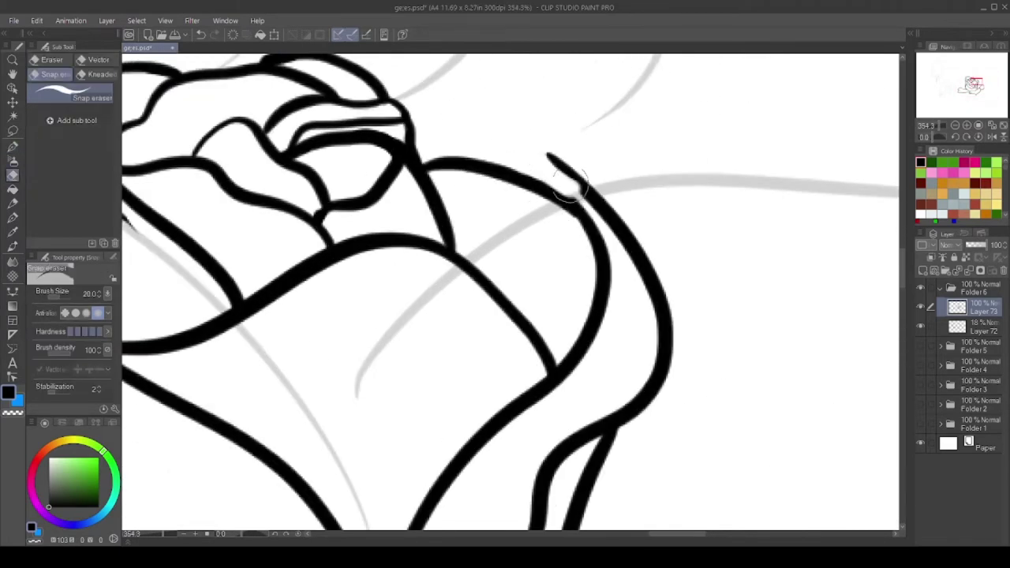
pyautogui.moveTo(624, 221); pyautogui.dragTo(387, 142)
pyautogui.scroll(-6, 463, 302)
pyautogui.scroll(2, 463, 302)
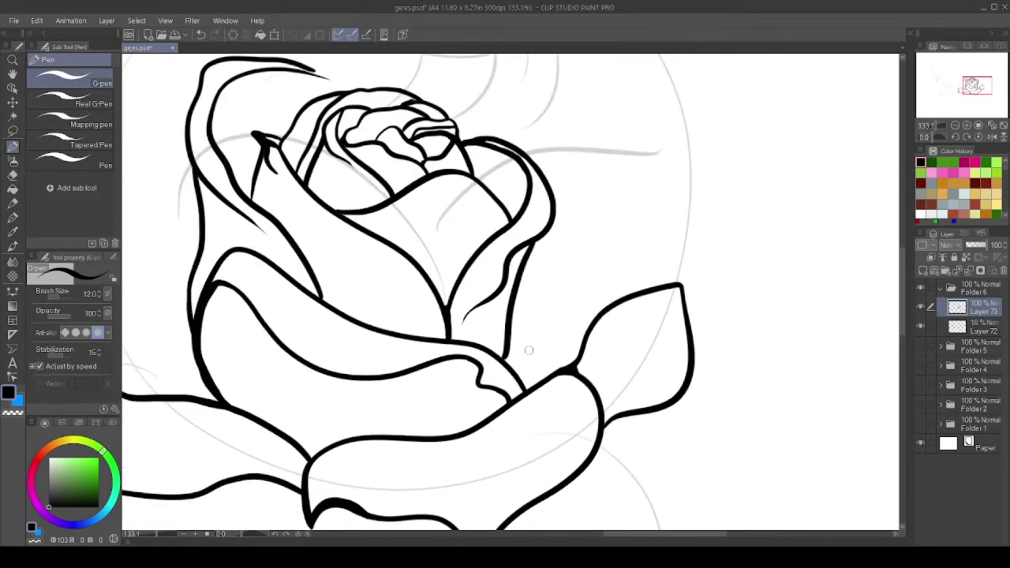
# Ink a large wavy-edged outer petal behind the rose's centre, running down its right side to the front petal
pyautogui.scroll(-1, 463, 301)
pyautogui.scroll(3, 442, 237)
pyautogui.moveTo(699, 406)
pyautogui.mouseDown()
pyautogui.moveTo(430, 144)
pyautogui.moveTo(347, 181)
pyautogui.mouseUp()
pyautogui.scroll(2, 347, 182)
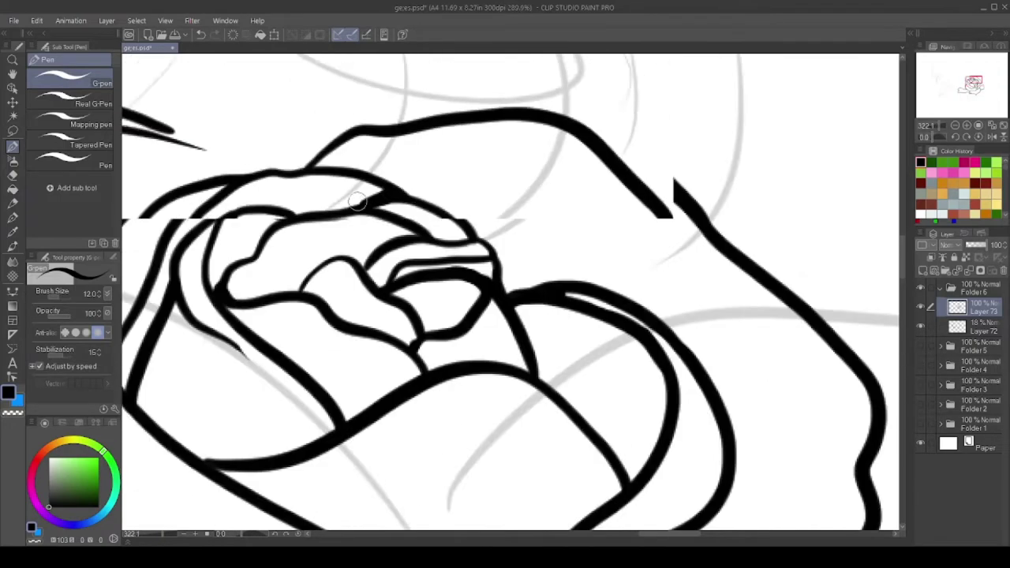
pyautogui.scroll(-2, 552, 355)
pyautogui.scroll(2, 553, 355)
pyautogui.moveTo(575, 335); pyautogui.dragTo(553, 382)
pyautogui.scroll(-3, 619, 321)
pyautogui.scroll(1, 619, 321)
# Ink a second outer petal at the rose's upper right and a small back petal along its top
pyautogui.moveTo(509, 182); pyautogui.dragTo(583, 160)
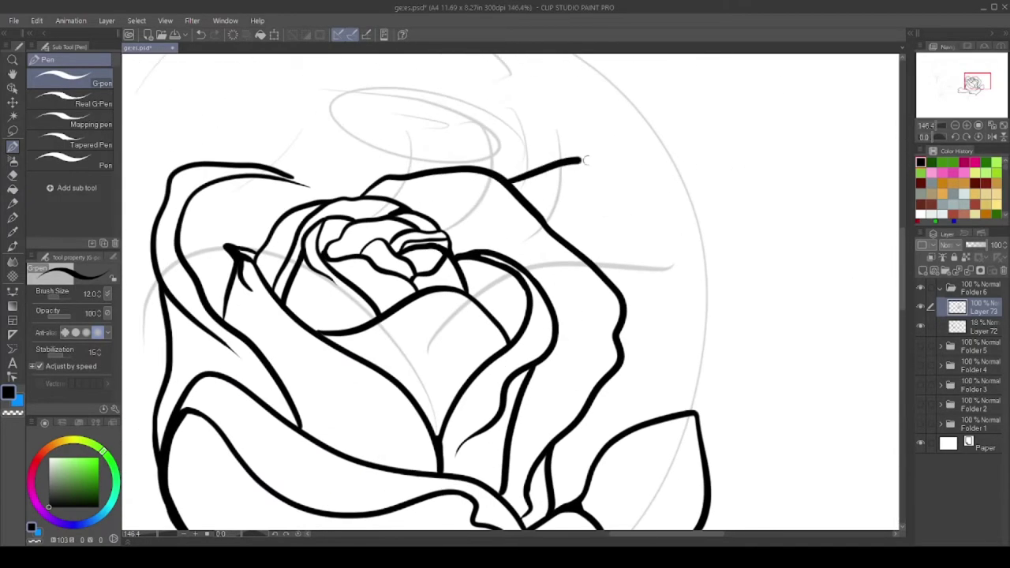
pyautogui.scroll(-2, 647, 387)
pyautogui.scroll(2, 358, 262)
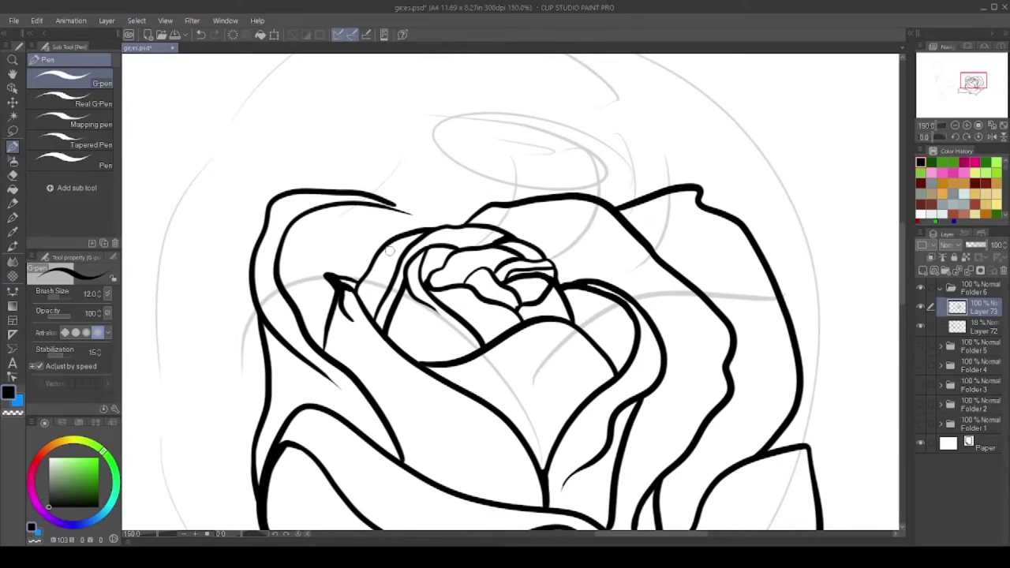
pyautogui.scroll(2, 388, 251)
pyautogui.scroll(-5, 473, 252)
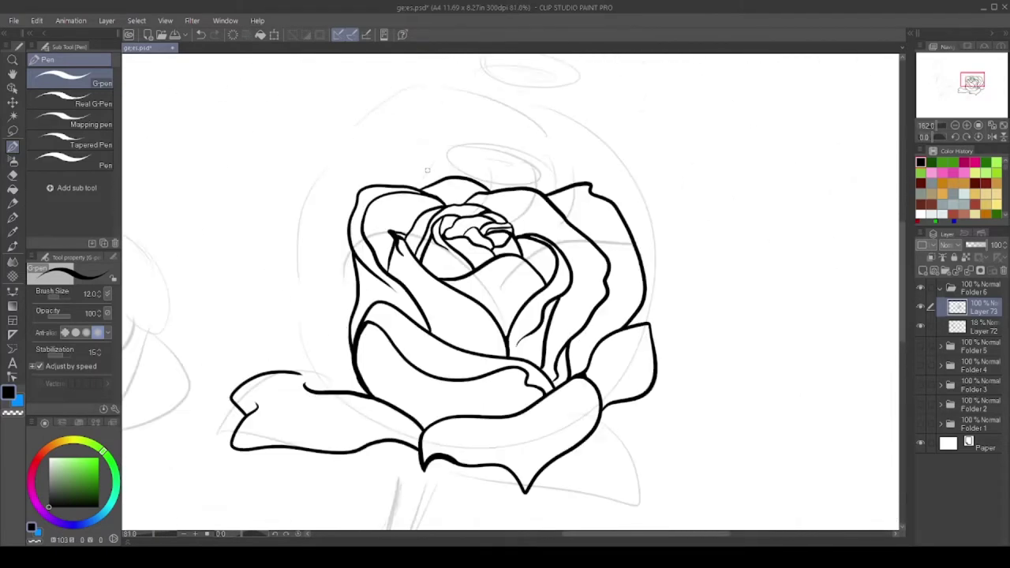
# Ink the large outer petal with a pointed corner on the rose's left side, behind the curled petal
pyautogui.scroll(3, 344, 280)
pyautogui.scroll(3, 355, 465)
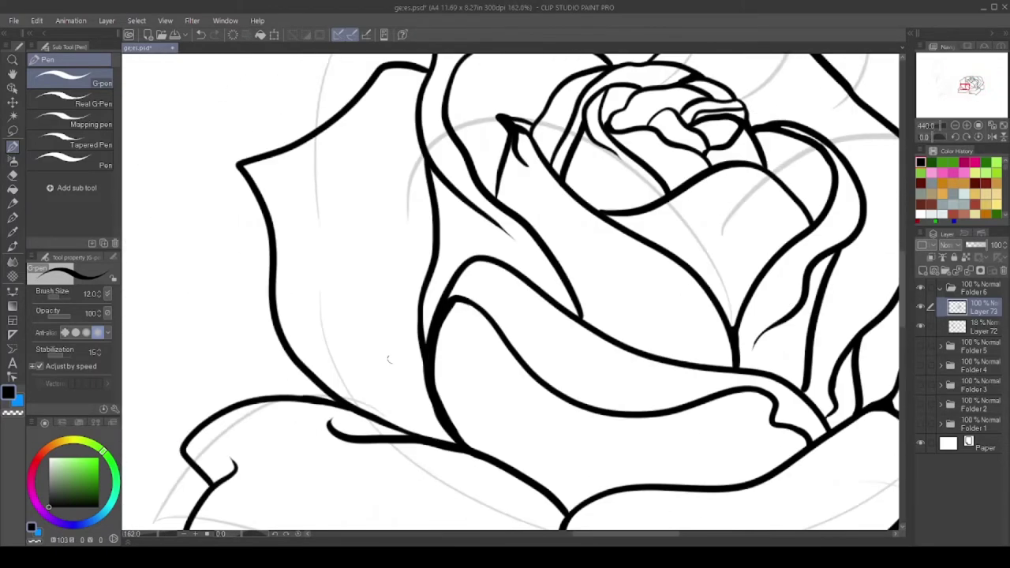
pyautogui.scroll(-4, 438, 418)
# Ink the rose's stem with two slanted lines running down from beneath the front petal
pyautogui.scroll(3, 541, 226)
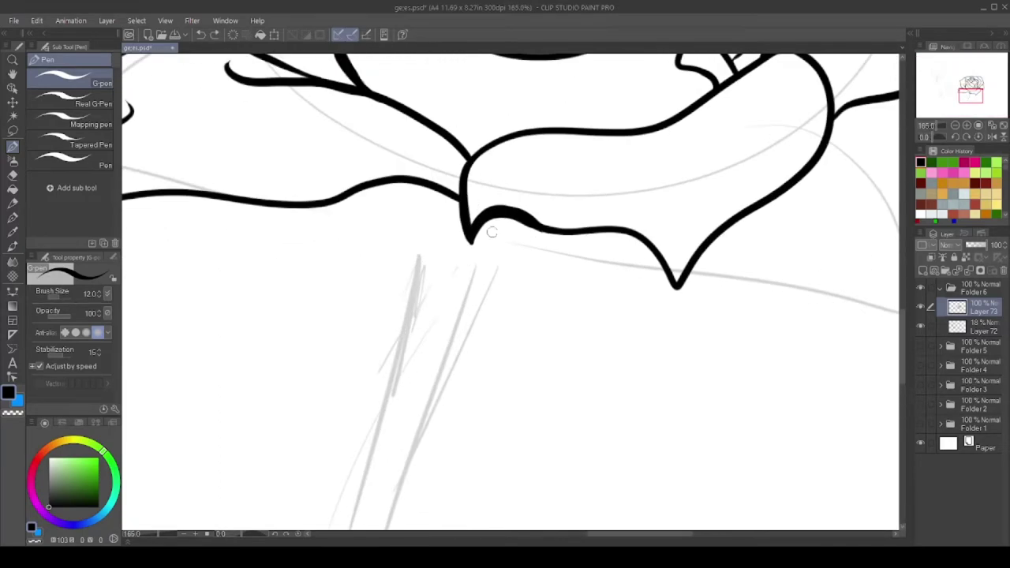
pyautogui.moveTo(463, 244); pyautogui.dragTo(417, 418)
pyautogui.scroll(-5, 459, 243)
pyautogui.scroll(-1, 459, 242)
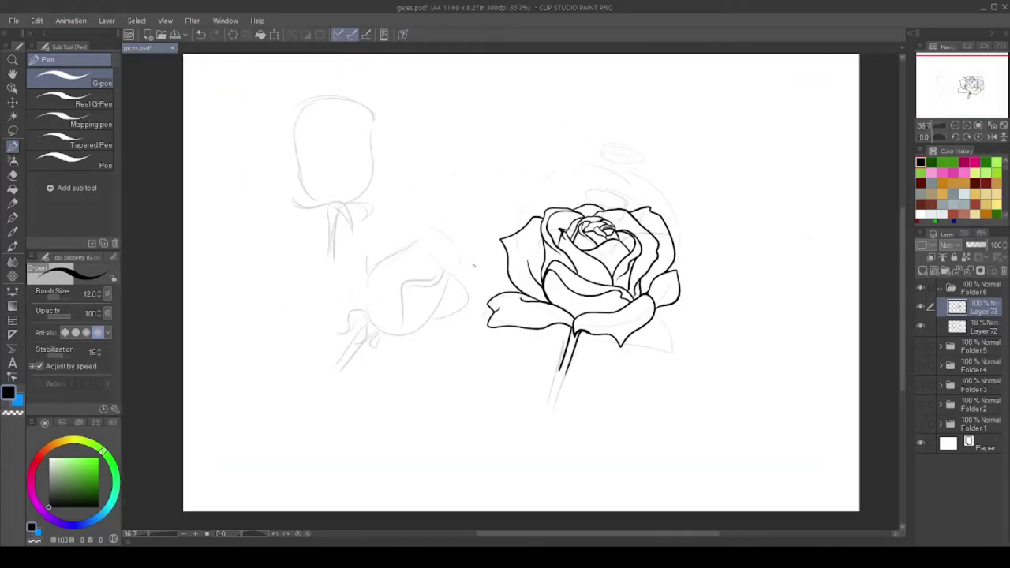
# Add a new layer for the middle bud and rotate the canvas to -25 degrees so the bud stands upright
pyautogui.hotkey('ctrl', 'shift', 'n')
pyautogui.scroll(4, 374, 297)
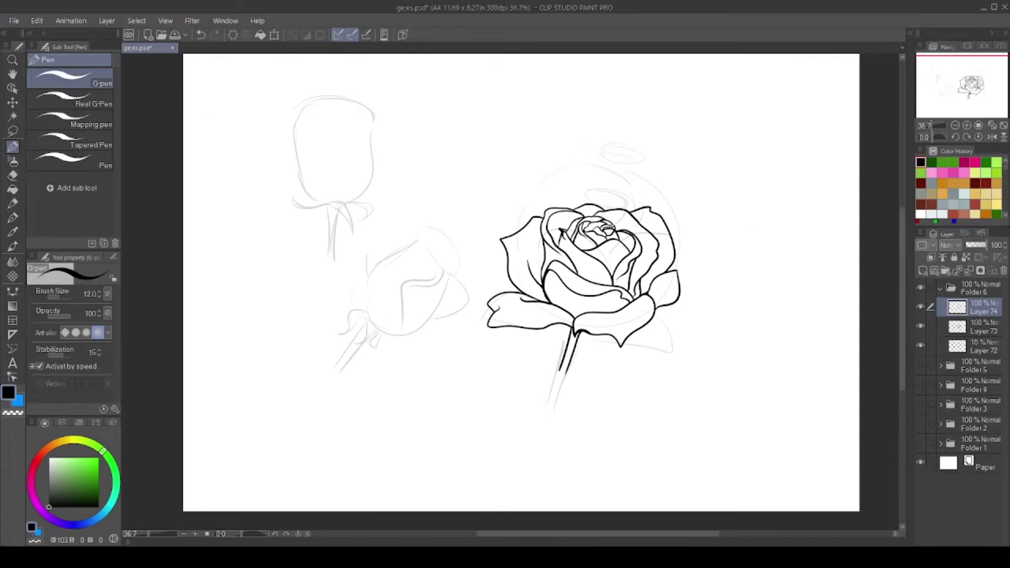
pyautogui.click(954, 137)
pyautogui.scroll(-1, 572, 191)
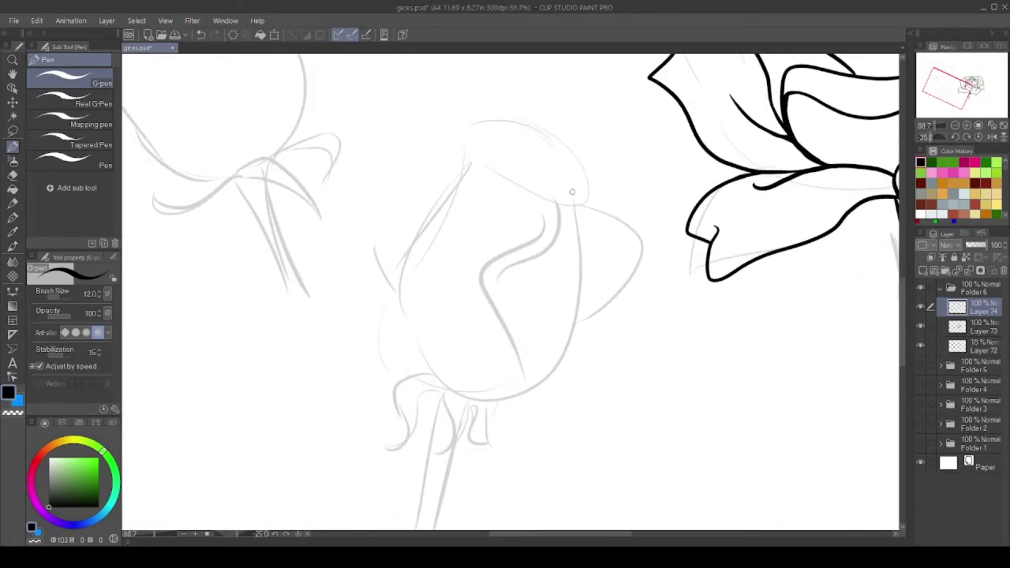
# Ink the bud's rounded front petal with its rolled upper edge, and the taller petals rising behind it
pyautogui.scroll(5, 570, 272)
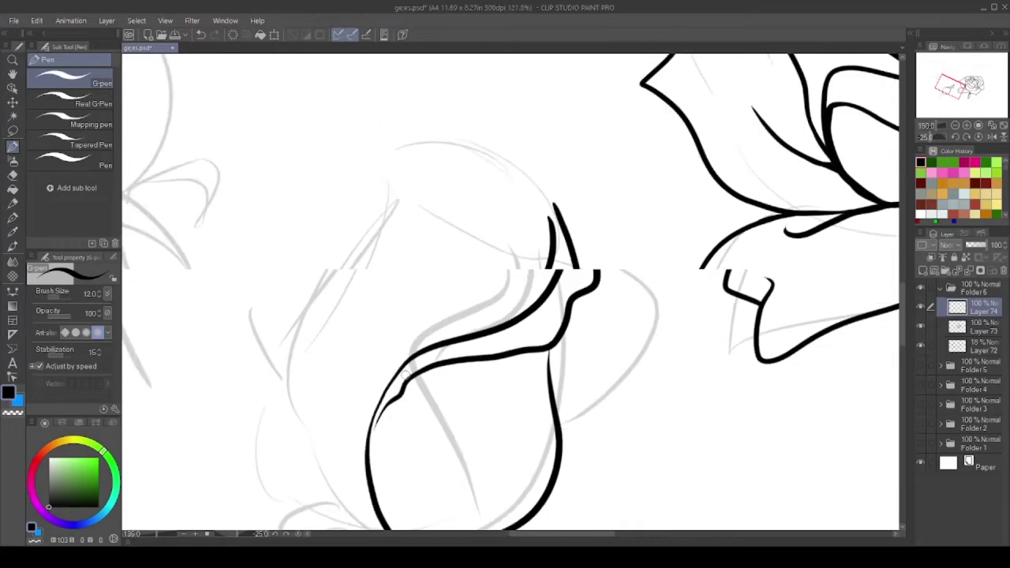
pyautogui.moveTo(591, 162)
pyautogui.mouseDown()
pyautogui.moveTo(418, 169)
pyautogui.moveTo(500, 195)
pyautogui.mouseUp()
pyautogui.scroll(-3, 552, 176)
pyautogui.scroll(3, 541, 252)
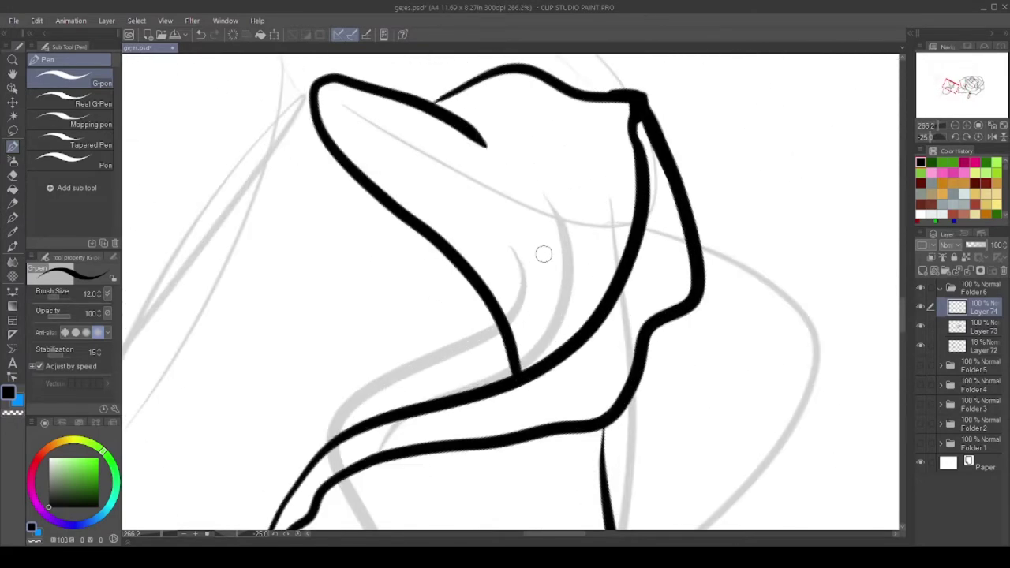
# Ink a small triangular inner petal inside the bud's opening, against the left inner petal edge
pyautogui.moveTo(521, 339); pyautogui.dragTo(544, 232)
pyautogui.moveTo(433, 243); pyautogui.dragTo(453, 270)
pyautogui.scroll(-4, 473, 260)
pyautogui.scroll(5, 553, 262)
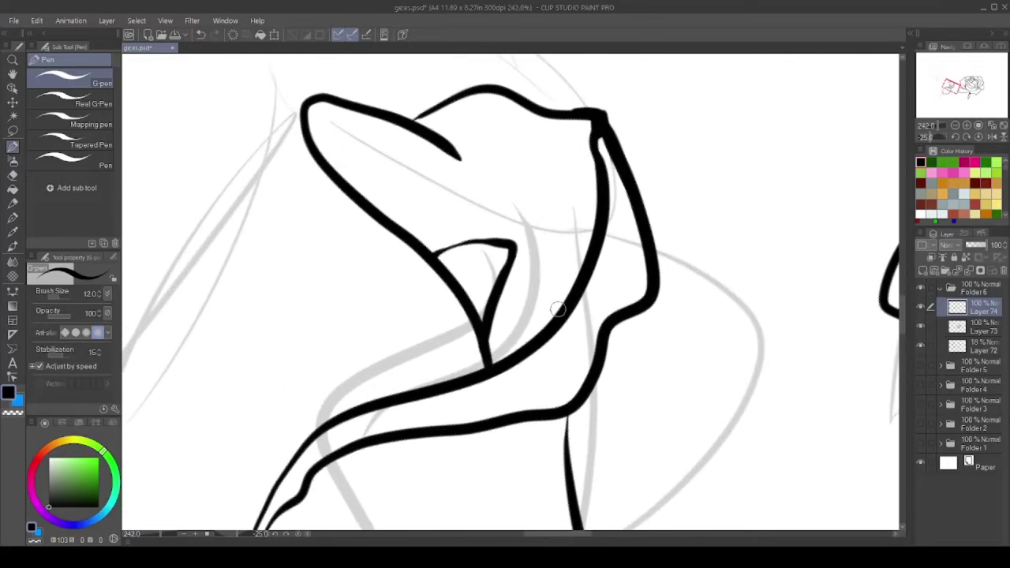
# Erase the bud's upper-right outline and redraw it as a lower rounded curl joined to the back petal
pyautogui.scroll(-2, 548, 287)
pyautogui.press('e')
pyautogui.press('p')
pyautogui.scroll(2, 465, 260)
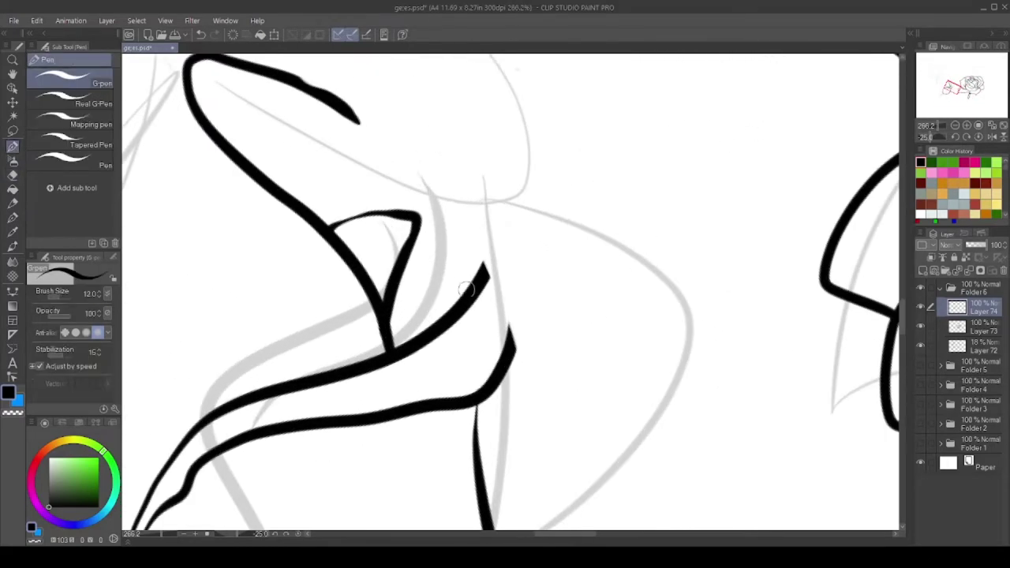
pyautogui.scroll(1, 478, 199)
pyautogui.moveTo(496, 207); pyautogui.dragTo(548, 320)
pyautogui.scroll(3, 442, 201)
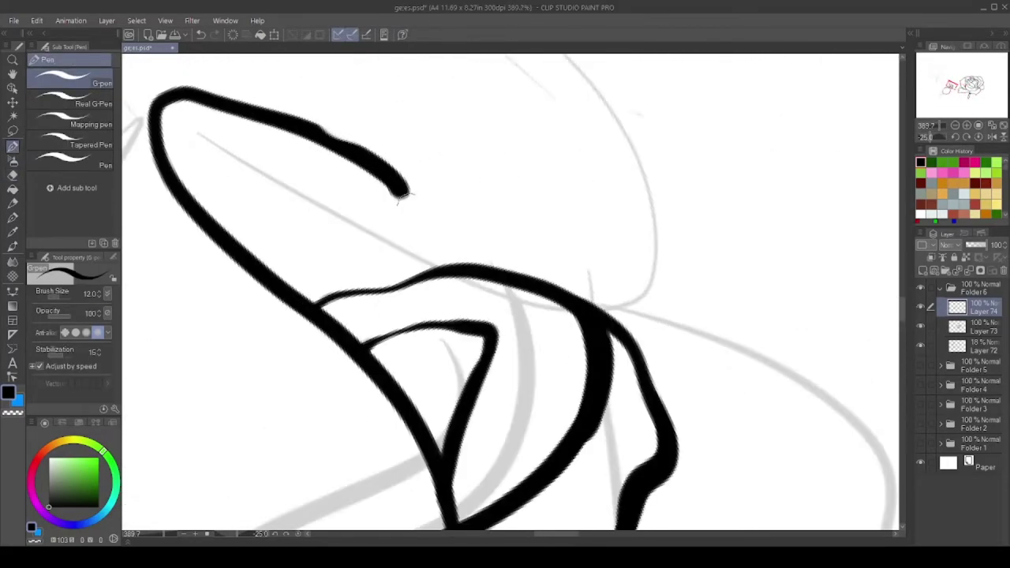
pyautogui.scroll(-15, 524, 275)
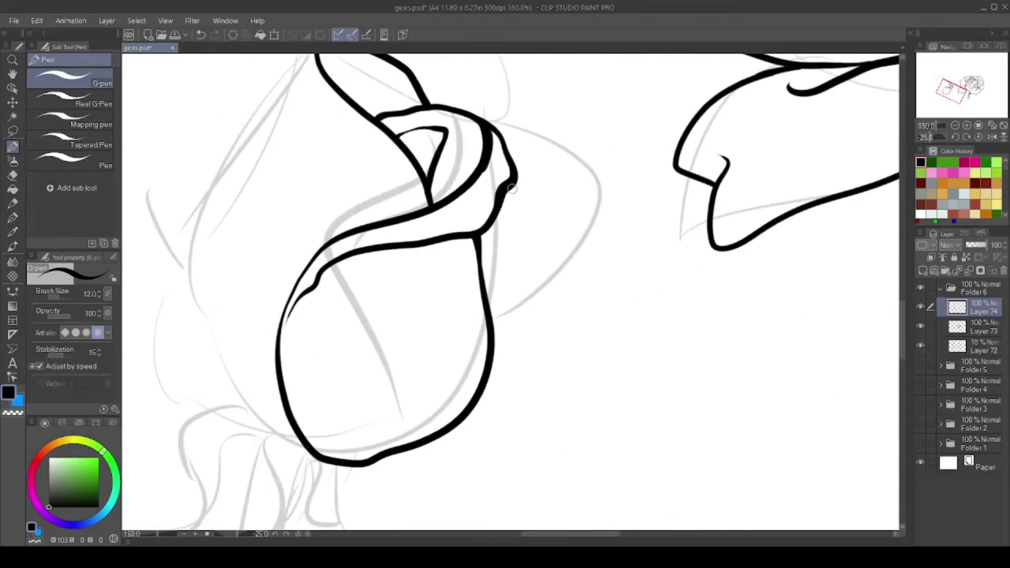
# Ink the bud's large outer petal on the left and another outer petal behind its right side
pyautogui.scroll(5, 520, 376)
pyautogui.moveTo(399, 154)
pyautogui.mouseDown()
pyautogui.moveTo(383, 167)
pyautogui.moveTo(312, 414)
pyautogui.mouseUp()
pyautogui.scroll(-1, 341, 465)
pyautogui.scroll(5, 341, 465)
pyautogui.scroll(-3, 278, 128)
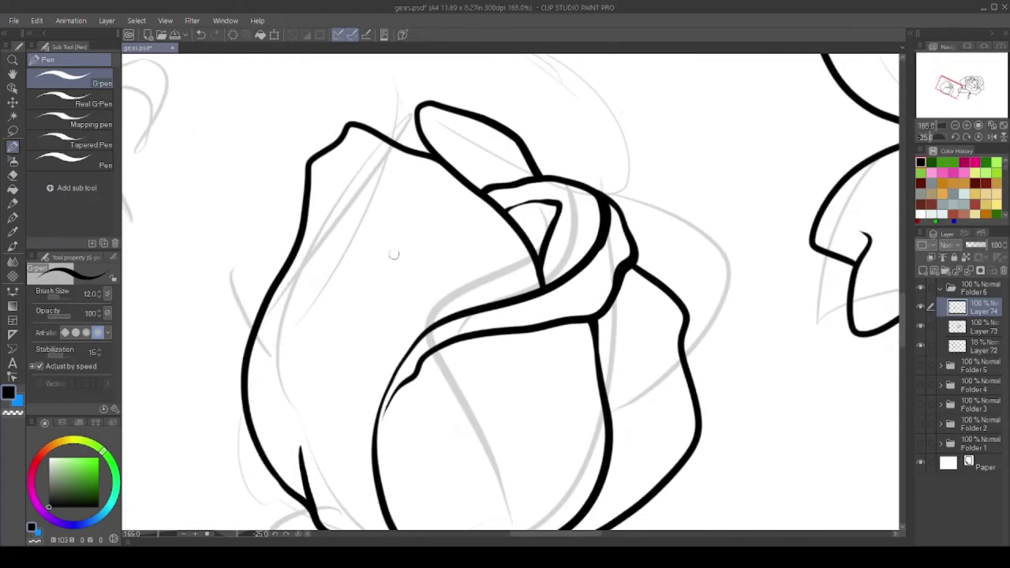
# Ink a folded edge on the narrow petal behind the half-open bud and erase the overlapping line beside the fold
pyautogui.scroll(2, 277, 129)
pyautogui.scroll(-1, 277, 129)
pyautogui.scroll(3, 391, 130)
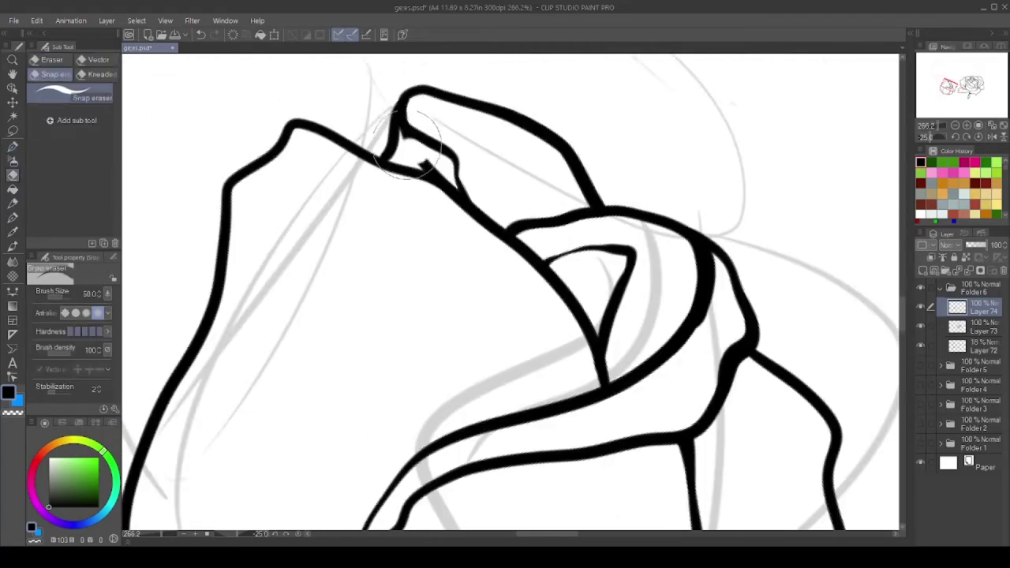
pyautogui.moveTo(391, 130); pyautogui.dragTo(493, 286)
# Ink the curling, pointed sepals beneath the half-open bud and the two lines of its slanted stem
pyautogui.scroll(-5, 493, 285)
pyautogui.scroll(4, 425, 267)
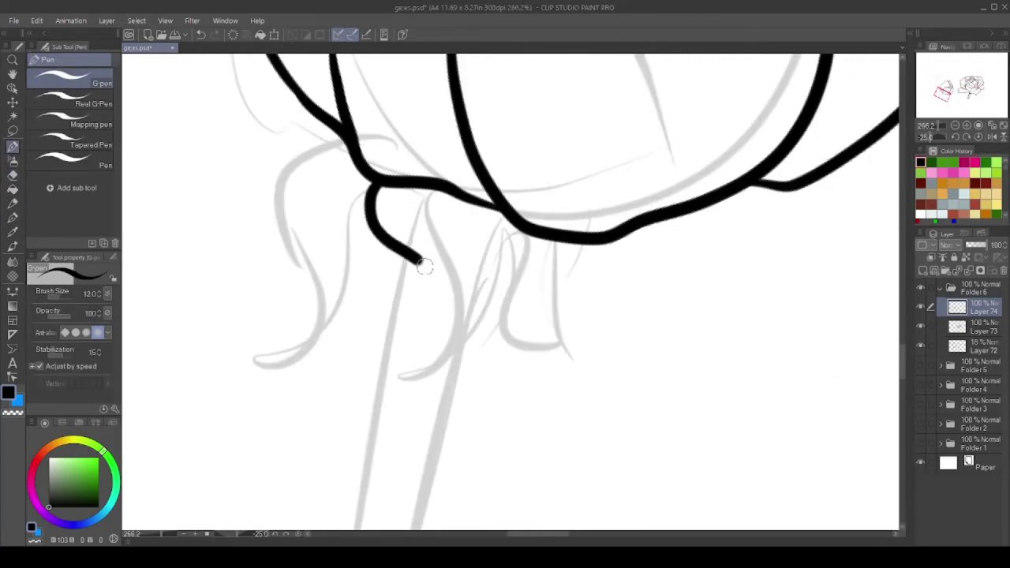
pyautogui.scroll(3, 416, 269)
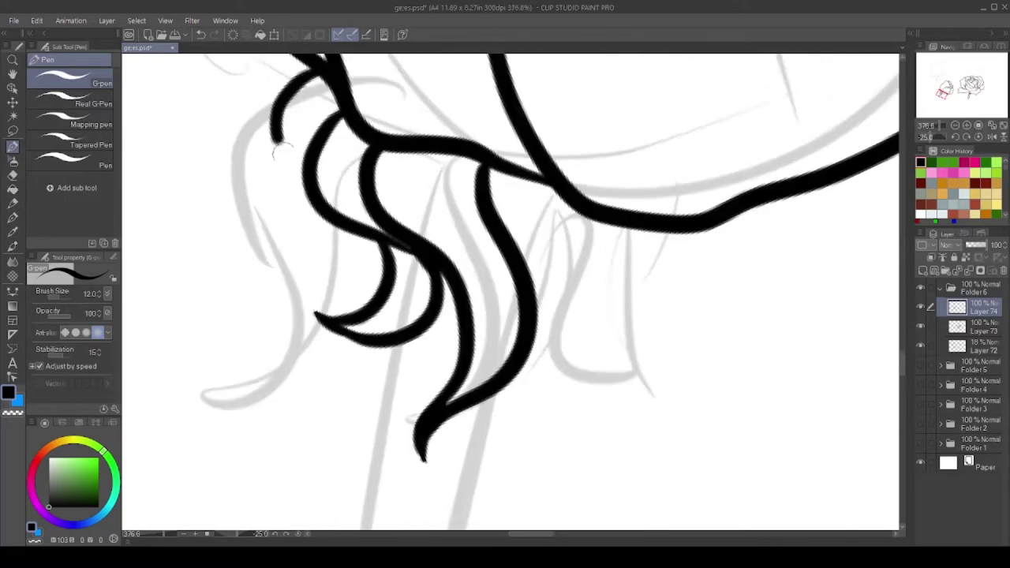
pyautogui.moveTo(509, 208); pyautogui.dragTo(392, 312)
pyautogui.moveTo(357, 371); pyautogui.dragTo(444, 509)
pyautogui.scroll(-5, 412, 253)
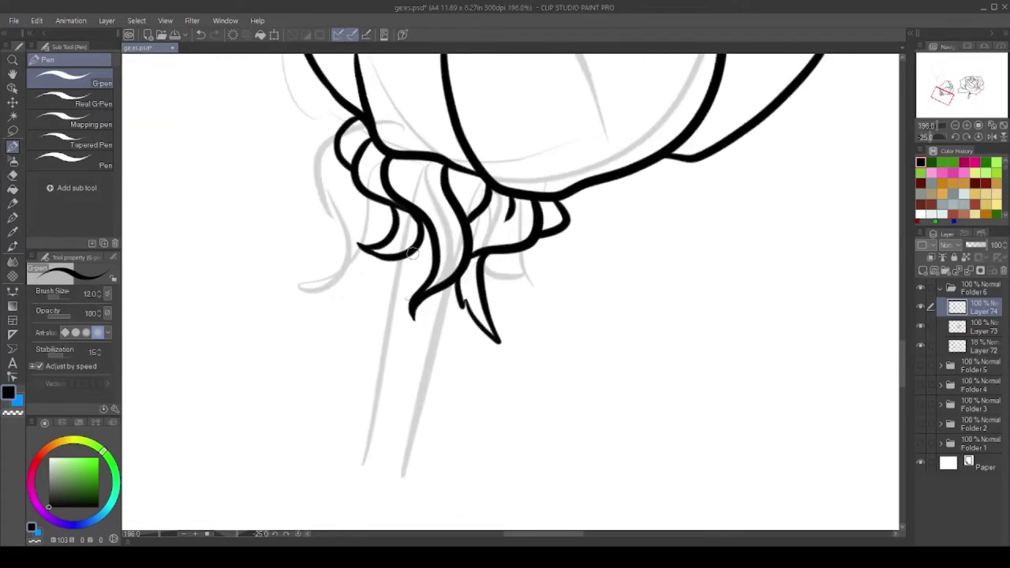
pyautogui.scroll(-5, 413, 424)
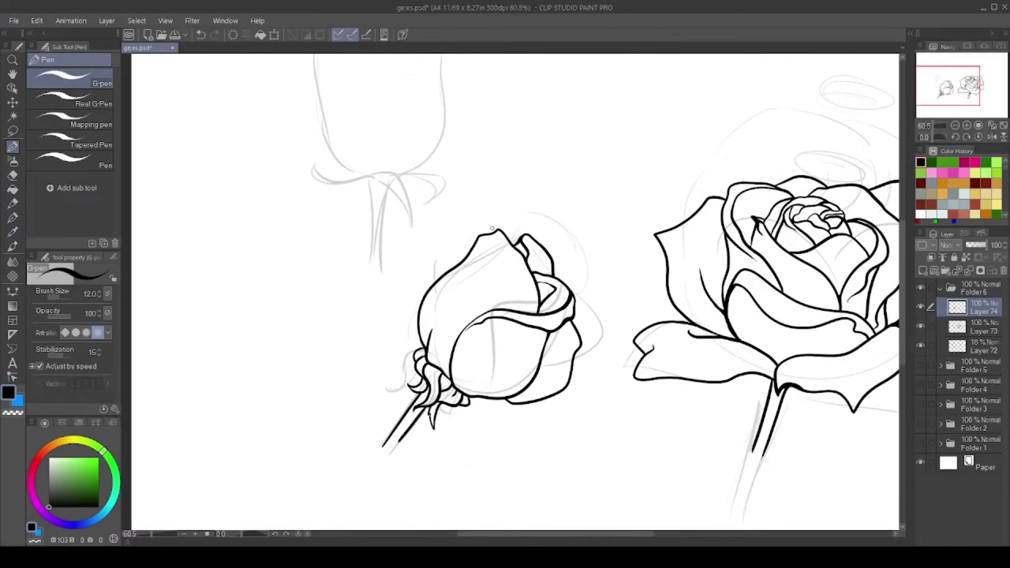
# Ink the upright bud's large front petal with a flared tip and the second outer petal wrapping behind its right side
pyautogui.scroll(2, 506, 214)
pyautogui.scroll(2, 371, 158)
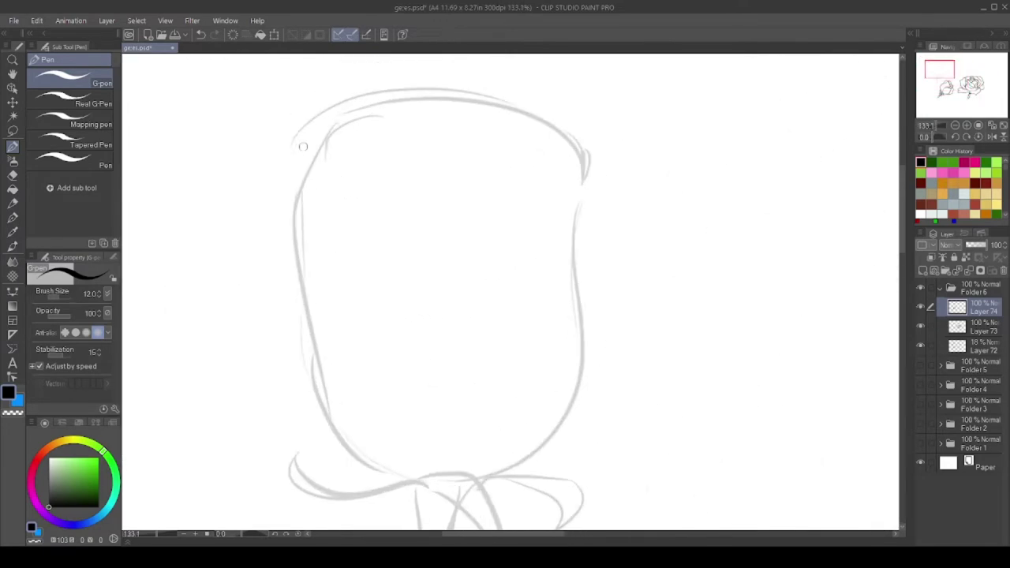
pyautogui.moveTo(298, 147)
pyautogui.mouseDown()
pyautogui.moveTo(394, 472)
pyautogui.moveTo(423, 150)
pyautogui.mouseUp()
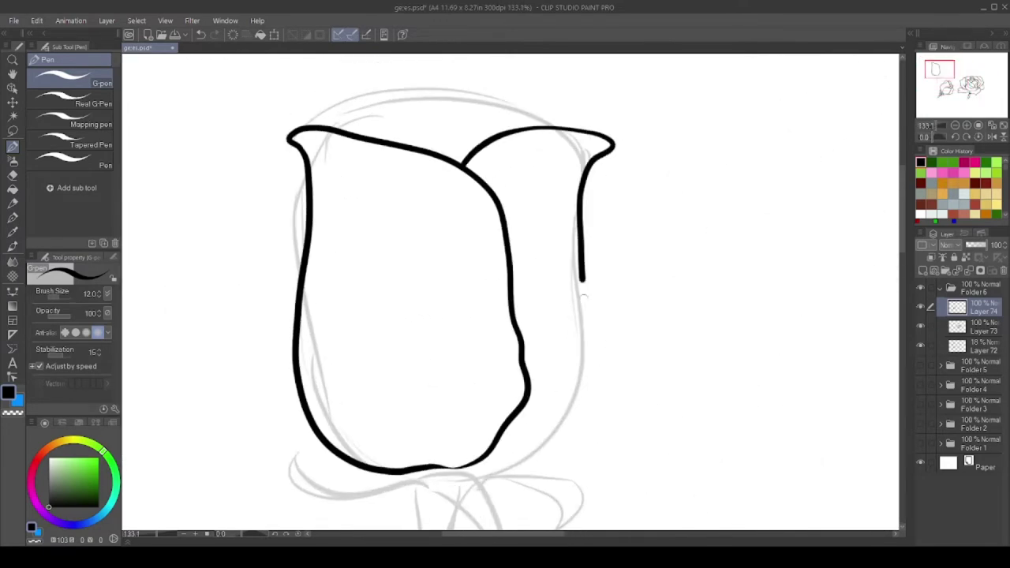
pyautogui.moveTo(584, 296); pyautogui.dragTo(481, 473)
# Ink a small pointed inner petal rising behind the upper edge of the upright bud's front petal
pyautogui.scroll(2, 485, 474)
pyautogui.scroll(2, 450, 426)
pyautogui.scroll(-1, 442, 197)
pyautogui.moveTo(327, 237); pyautogui.dragTo(434, 253)
pyautogui.scroll(1, 410, 212)
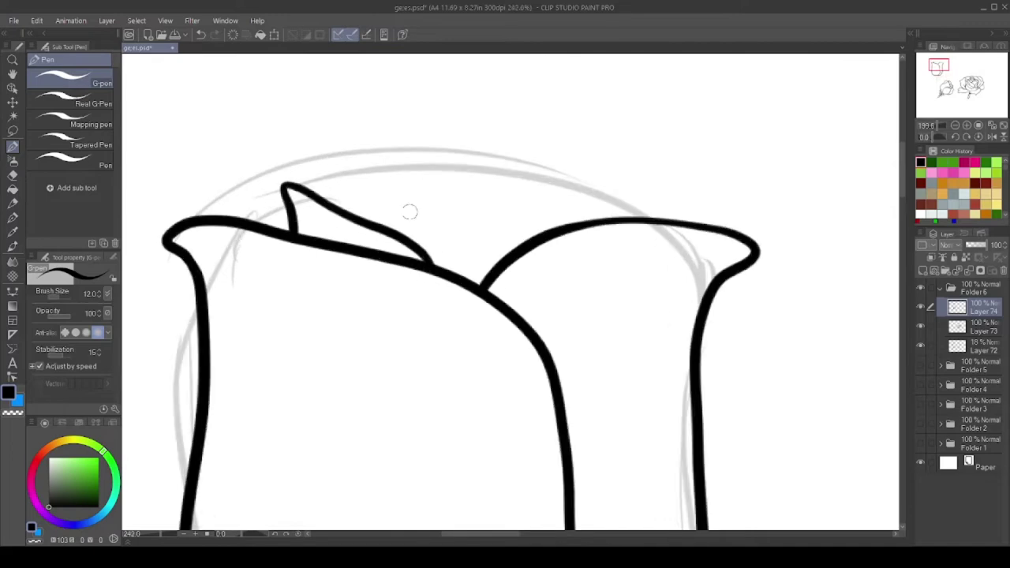
# Ink the overlapping inner petals with wavy rims that close the top of the upright bud
pyautogui.moveTo(531, 158); pyautogui.dragTo(499, 162)
pyautogui.scroll(1, 505, 166)
pyautogui.moveTo(441, 152); pyautogui.dragTo(276, 217)
pyautogui.moveTo(341, 149); pyautogui.dragTo(253, 204)
pyautogui.scroll(1, 379, 173)
pyautogui.moveTo(376, 146); pyautogui.dragTo(298, 169)
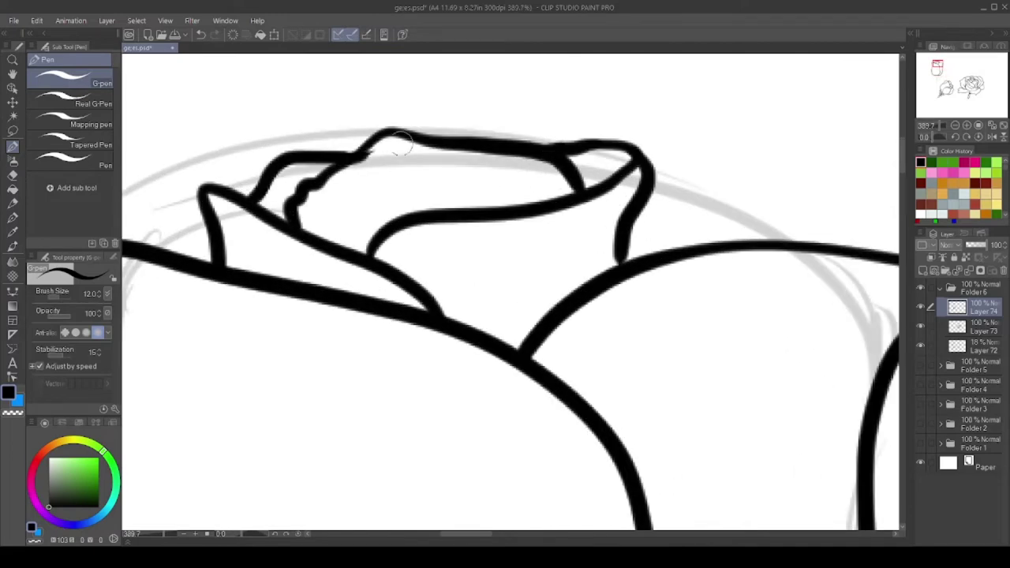
pyautogui.scroll(1, 419, 209)
pyautogui.moveTo(361, 163)
pyautogui.mouseDown()
pyautogui.moveTo(433, 125)
pyautogui.moveTo(546, 311)
pyautogui.moveTo(564, 401)
pyautogui.mouseUp()
# Ink the upright bud's sepals: a jagged pointed one hanging down and curling ones to either side
pyautogui.scroll(-6, 420, 210)
pyautogui.scroll(4, 481, 277)
pyautogui.moveTo(647, 209); pyautogui.dragTo(676, 316)
pyautogui.hscroll(-2, 676, 315)
pyautogui.moveTo(493, 154); pyautogui.dragTo(236, 118)
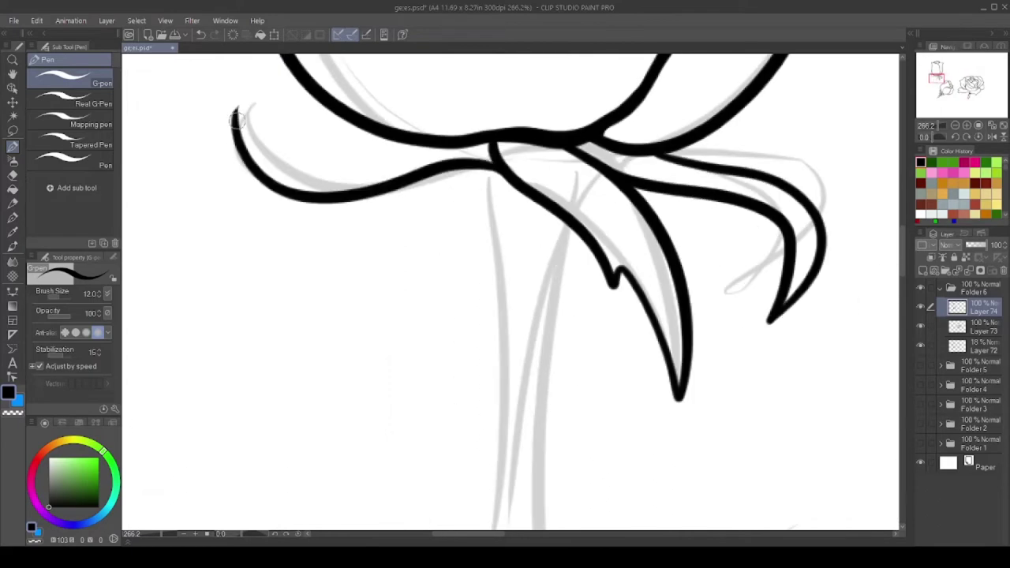
pyautogui.moveTo(361, 181); pyautogui.dragTo(433, 150)
# Ink the upright bud's stem and hide the rough sketch layer
pyautogui.scroll(-2, 434, 174)
pyautogui.moveTo(493, 347); pyautogui.dragTo(497, 513)
pyautogui.scroll(-3, 498, 395)
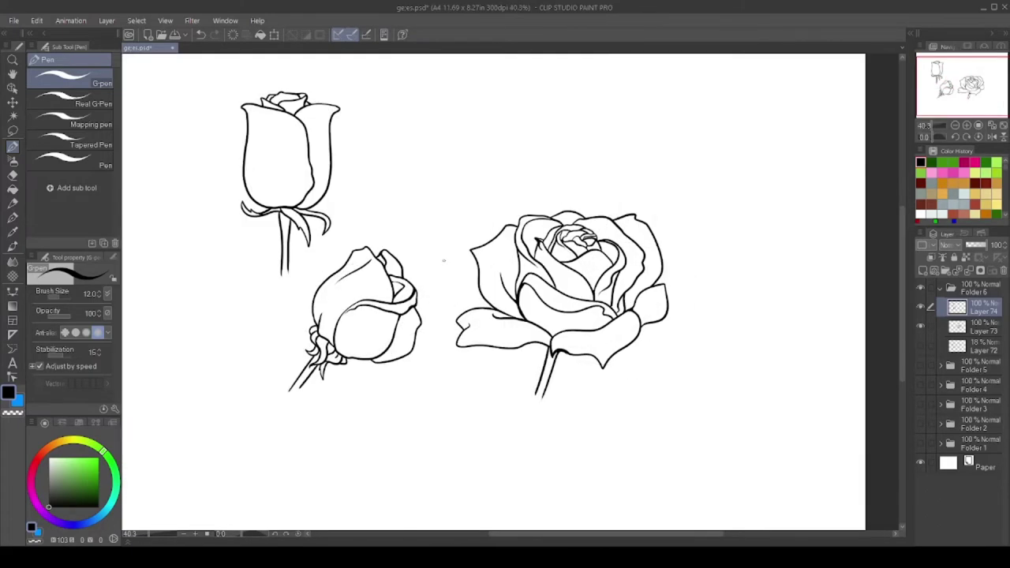
# Add a new layer above the sketch layer and paint the open rose's stem bright green
pyautogui.click(945, 339)
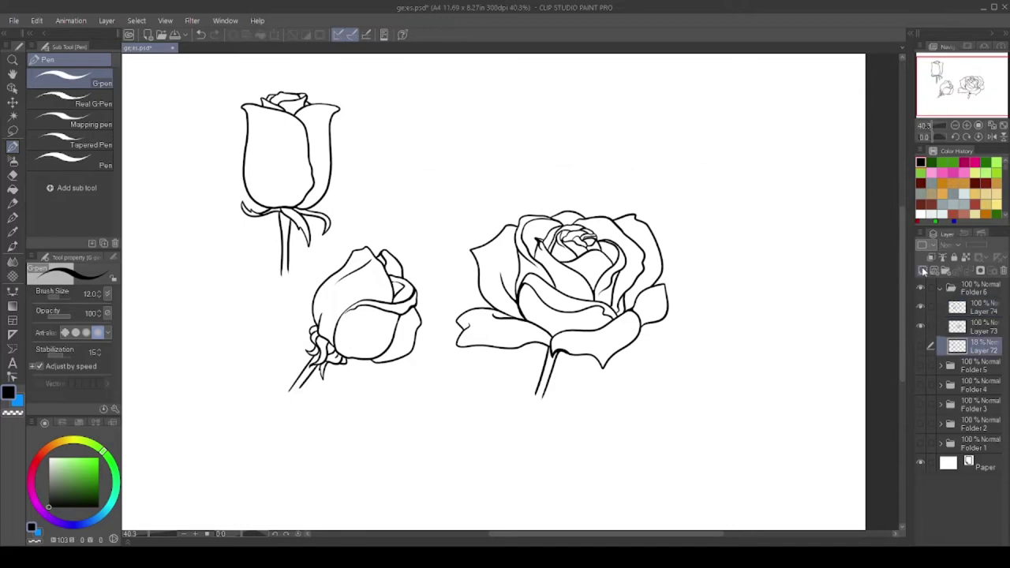
pyautogui.hotkey('ctrl', 'shift', 'n')
pyautogui.scroll(3, 545, 347)
pyautogui.moveTo(557, 320); pyautogui.dragTo(540, 330)
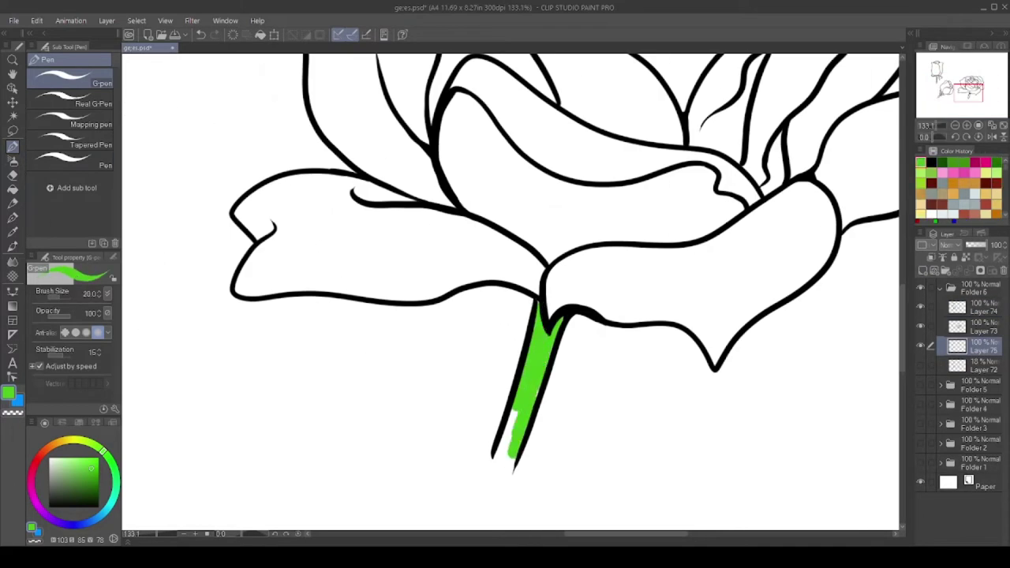
pyautogui.moveTo(518, 409); pyautogui.dragTo(509, 459)
# Fill all the open rose's petals with flat crimson red on their own layer beneath the line art
pyautogui.scroll(-3, 513, 394)
pyautogui.click(34, 462)
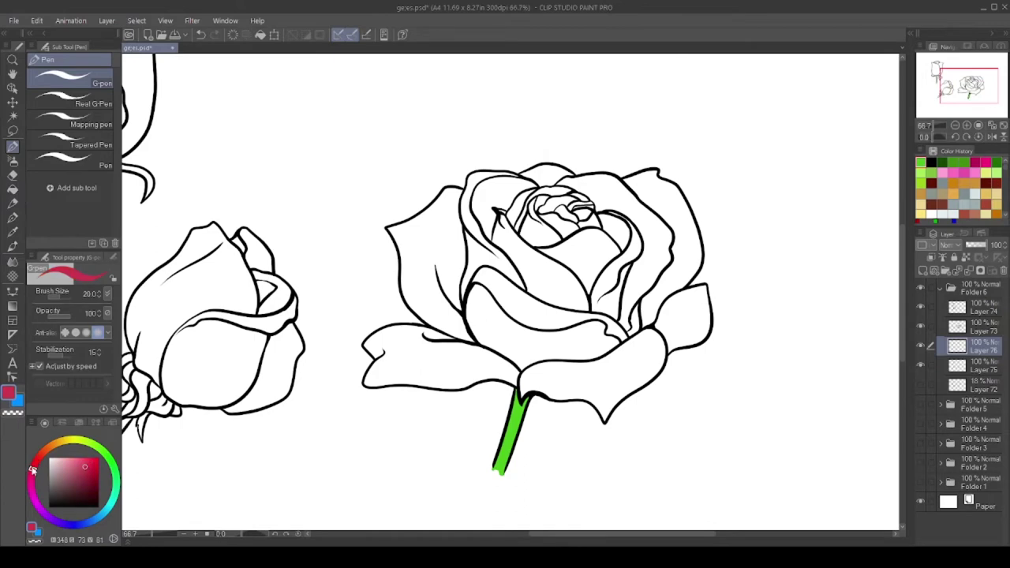
pyautogui.moveTo(395, 363)
pyautogui.mouseDown()
pyautogui.moveTo(490, 237)
pyautogui.moveTo(671, 237)
pyautogui.moveTo(615, 277)
pyautogui.moveTo(575, 251)
pyautogui.mouseUp()
# Add a clipped Multiply layer and shade the rose's petals near their bases and centre with the Soft airbrush at size 100
pyautogui.hotkey('ctrl', 'shift', 'n')
pyautogui.click(13, 160)
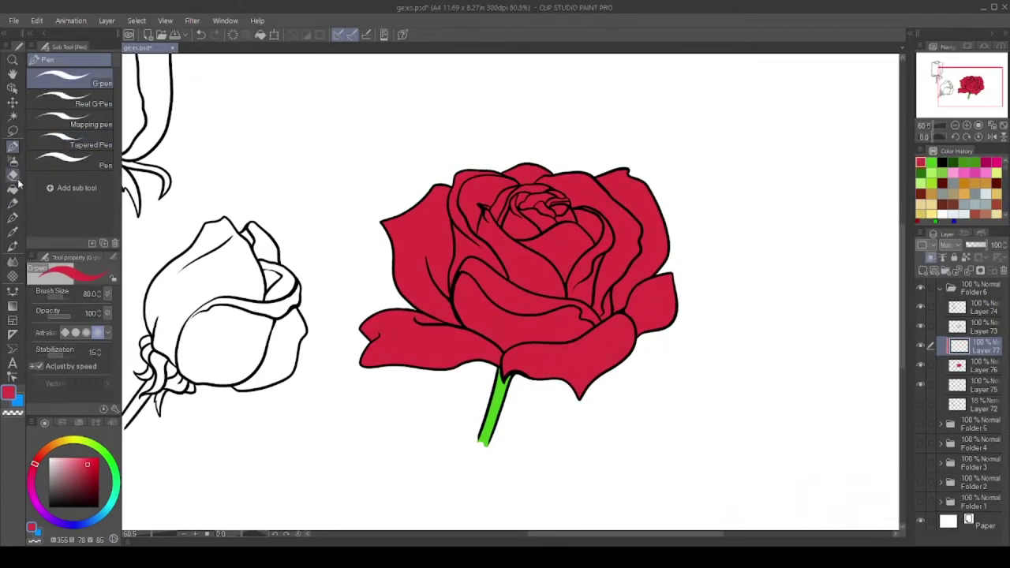
pyautogui.moveTo(624, 292)
pyautogui.mouseDown()
pyautogui.moveTo(420, 310)
pyautogui.moveTo(529, 201)
pyautogui.moveTo(555, 278)
pyautogui.moveTo(582, 277)
pyautogui.moveTo(616, 339)
pyautogui.mouseUp()
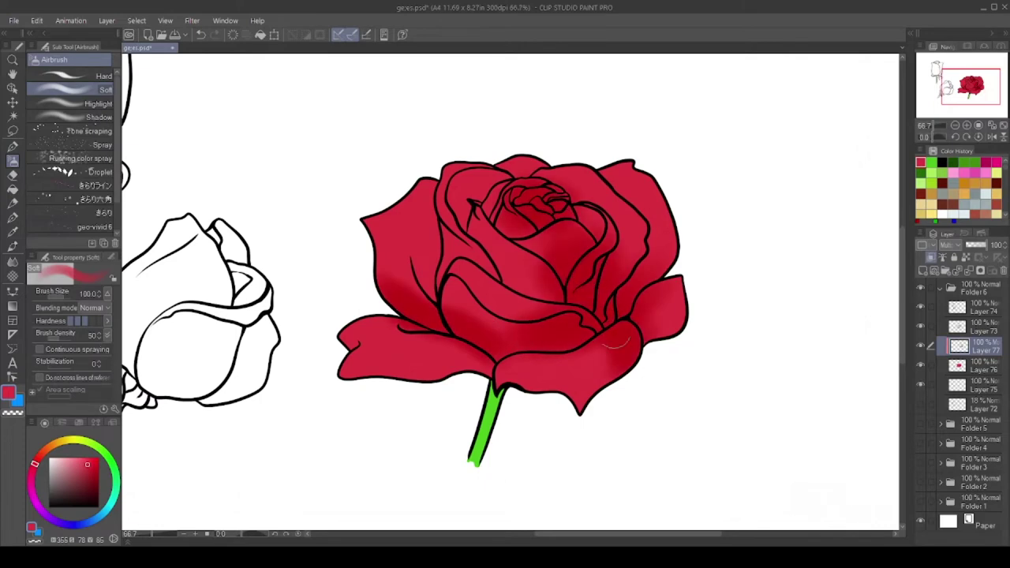
pyautogui.moveTo(489, 309); pyautogui.dragTo(465, 305)
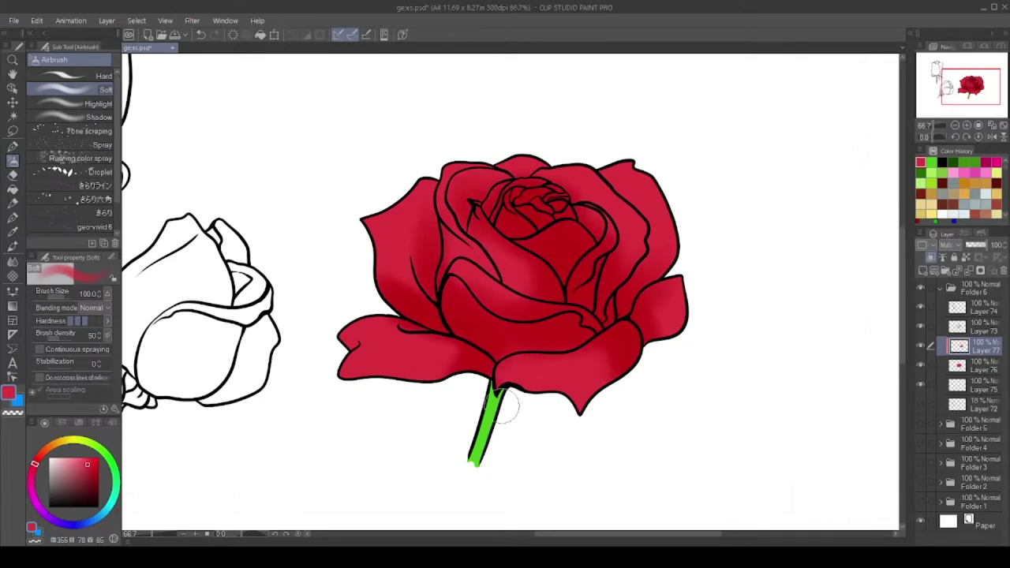
# Paint hard-edged shadows on the rose's lower-left and front petals with the G-pen on another clipped Multiply layer
pyautogui.press('p')
pyautogui.scroll(3, 418, 337)
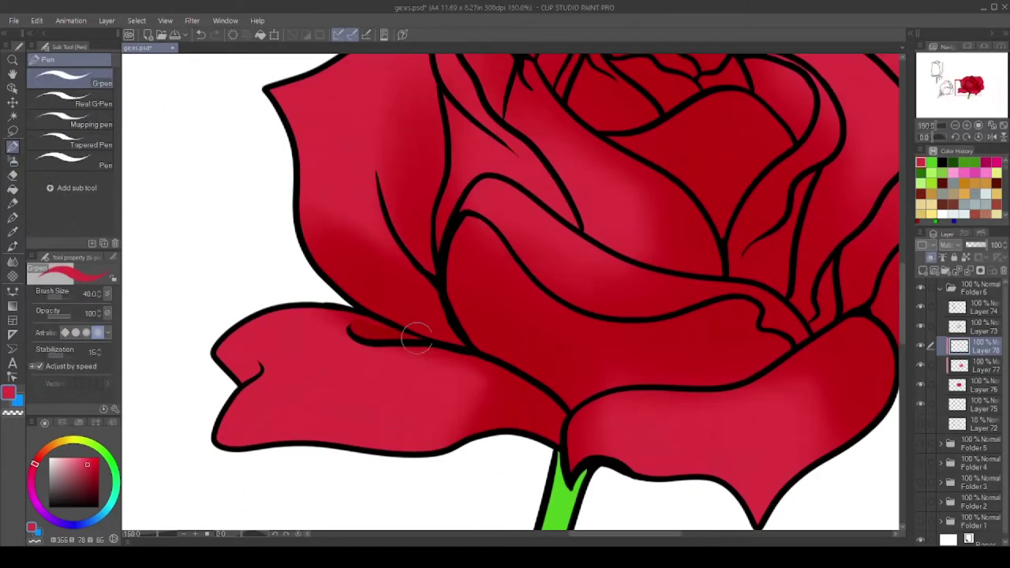
pyautogui.moveTo(548, 413)
pyautogui.mouseDown()
pyautogui.moveTo(586, 368)
pyautogui.moveTo(557, 315)
pyautogui.moveTo(744, 280)
pyautogui.moveTo(757, 371)
pyautogui.mouseUp()
pyautogui.scroll(2, 255, 287)
pyautogui.moveTo(281, 406); pyautogui.dragTo(641, 355)
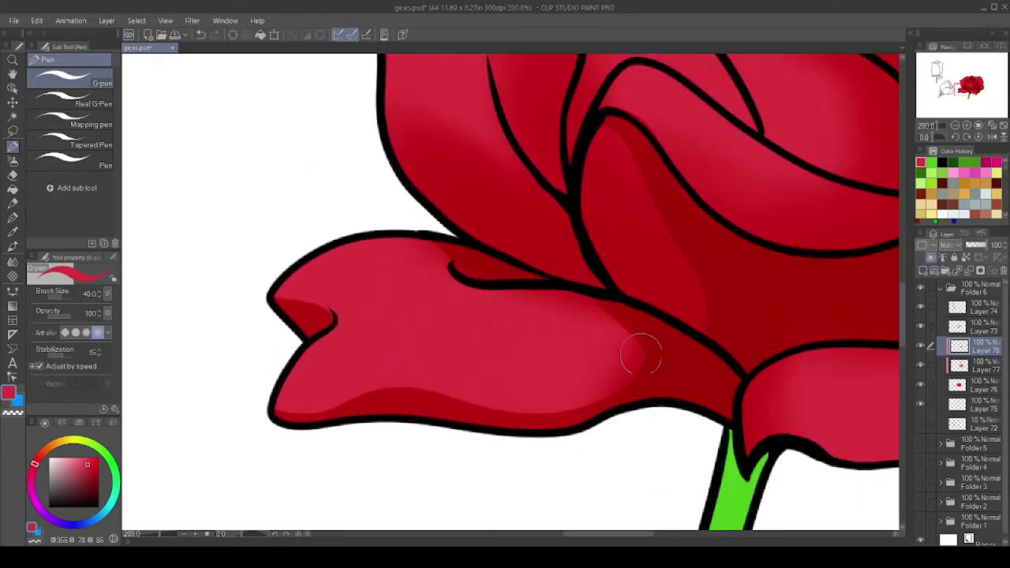
# Paint hard-edged shadows on the rose's left outer petals and their folds at brush size 30, trimming with the Snap eraser
pyautogui.scroll(-2, 621, 300)
pyautogui.scroll(3, 597, 343)
pyautogui.scroll(3, 605, 174)
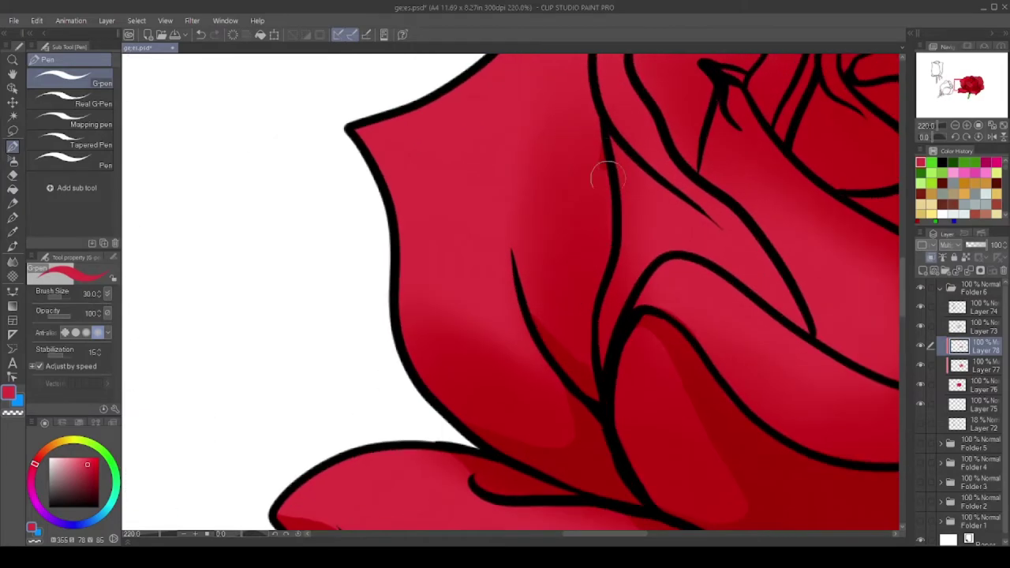
pyautogui.press('[')
pyautogui.moveTo(604, 173)
pyautogui.mouseDown()
pyautogui.moveTo(575, 311)
pyautogui.moveTo(538, 216)
pyautogui.moveTo(577, 175)
pyautogui.mouseUp()
pyautogui.scroll(-2, 575, 311)
pyautogui.scroll(2, 605, 153)
pyautogui.click(14, 175)
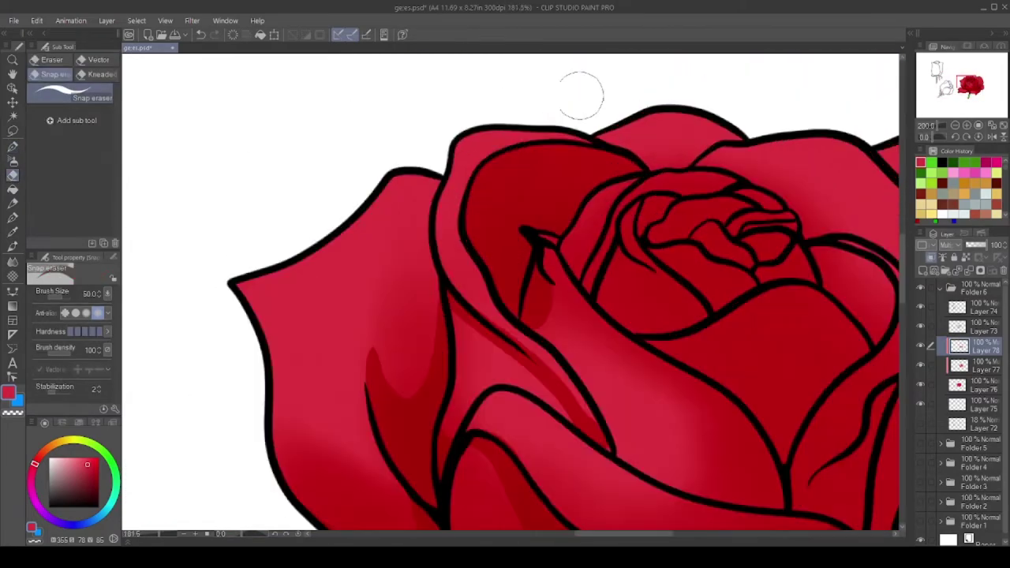
pyautogui.scroll(1, 580, 94)
# Paint hard-edged shadows inside the large cupped petals in front of the rose's centre
pyautogui.press('p')
pyautogui.scroll(-1, 402, 333)
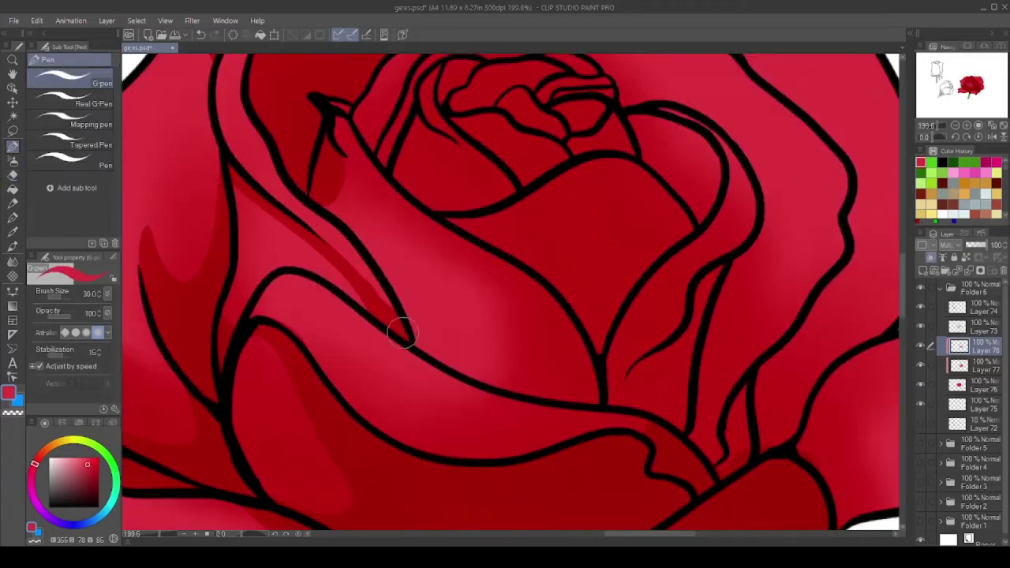
pyautogui.moveTo(378, 227)
pyautogui.mouseDown()
pyautogui.moveTo(547, 322)
pyautogui.moveTo(550, 334)
pyautogui.mouseUp()
pyautogui.scroll(5, 569, 319)
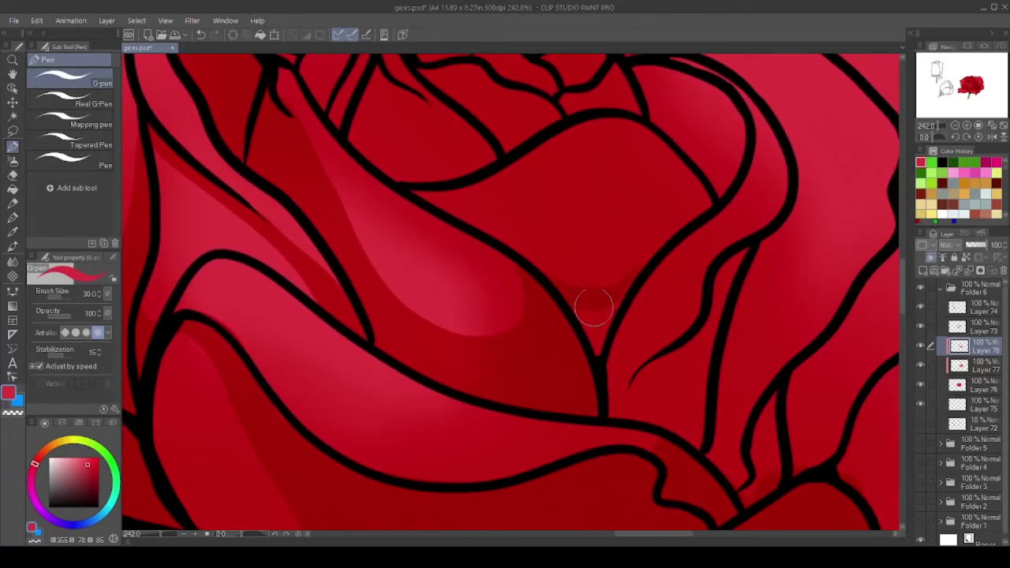
pyautogui.scroll(-2, 528, 300)
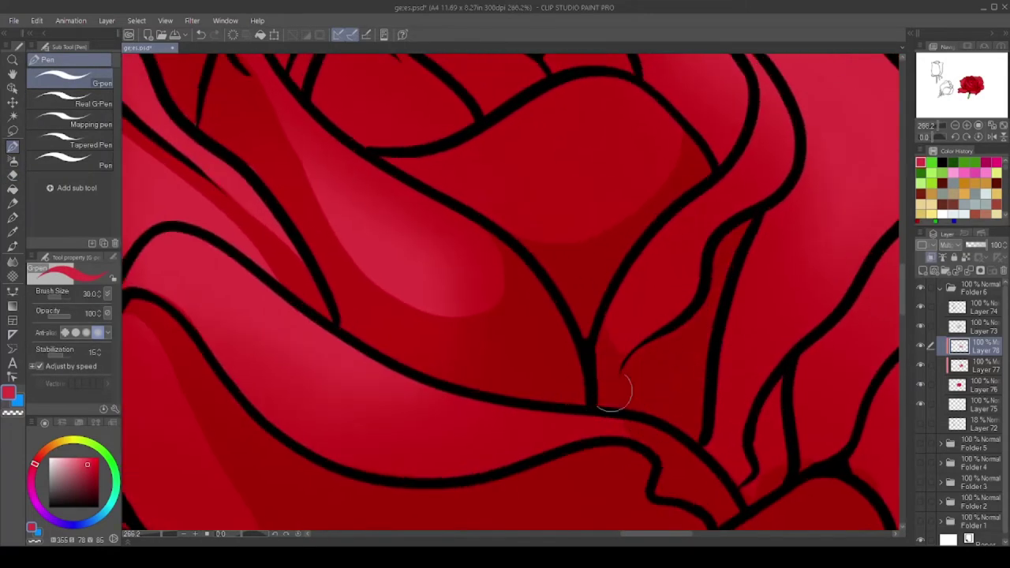
# Paint small hard-edged shadows on the tightly furled petals in the rose's core with brush size 20
pyautogui.scroll(-3, 614, 393)
pyautogui.scroll(1, 638, 225)
pyautogui.scroll(1, 395, 167)
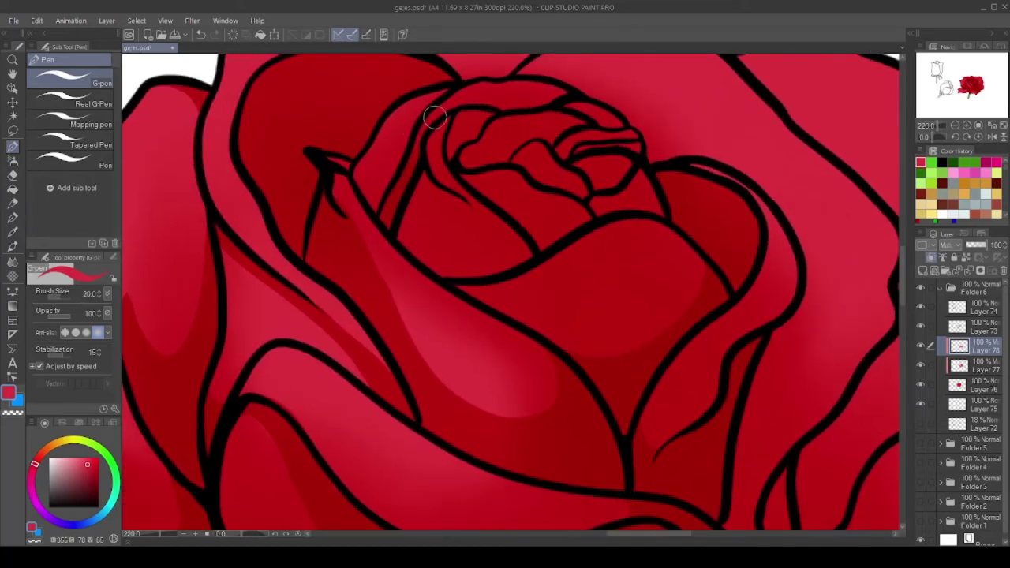
pyautogui.scroll(1, 440, 148)
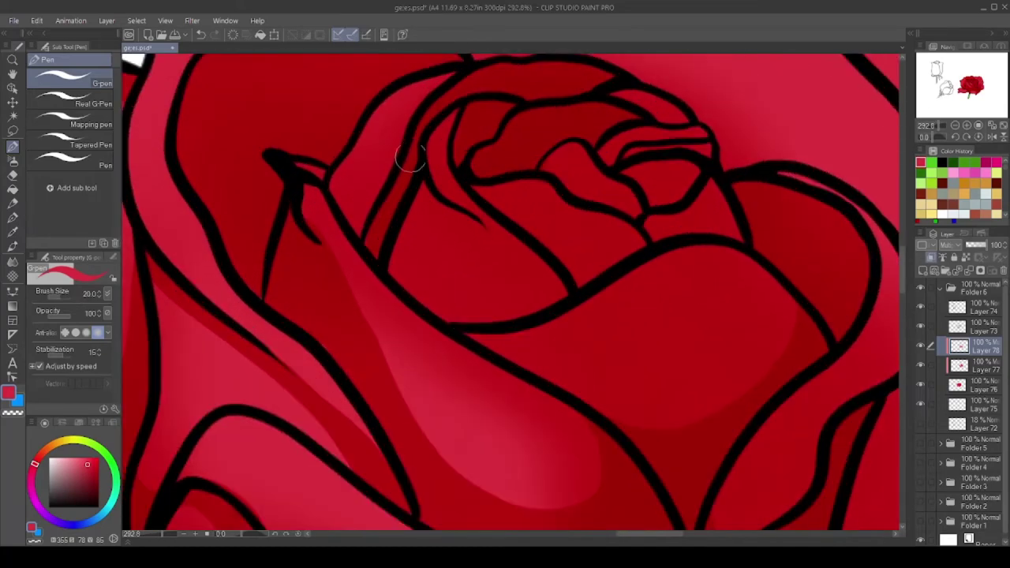
pyautogui.scroll(-2, 368, 113)
pyautogui.scroll(3, 523, 297)
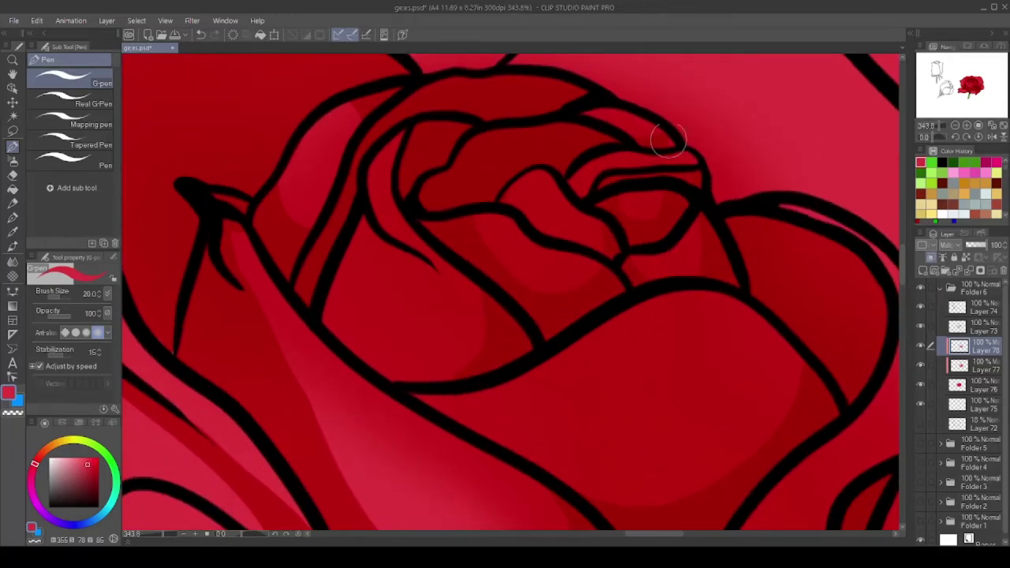
# Paint broad hard-edged shadows on the rose's back and right outer petals with brush size 40
pyautogui.scroll(-4, 627, 124)
pyautogui.scroll(3, 711, 315)
pyautogui.moveTo(745, 269)
pyautogui.mouseDown()
pyautogui.moveTo(671, 347)
pyautogui.moveTo(672, 388)
pyautogui.moveTo(744, 331)
pyautogui.moveTo(694, 347)
pyautogui.mouseUp()
pyautogui.scroll(-3, 673, 359)
pyautogui.scroll(3, 811, 236)
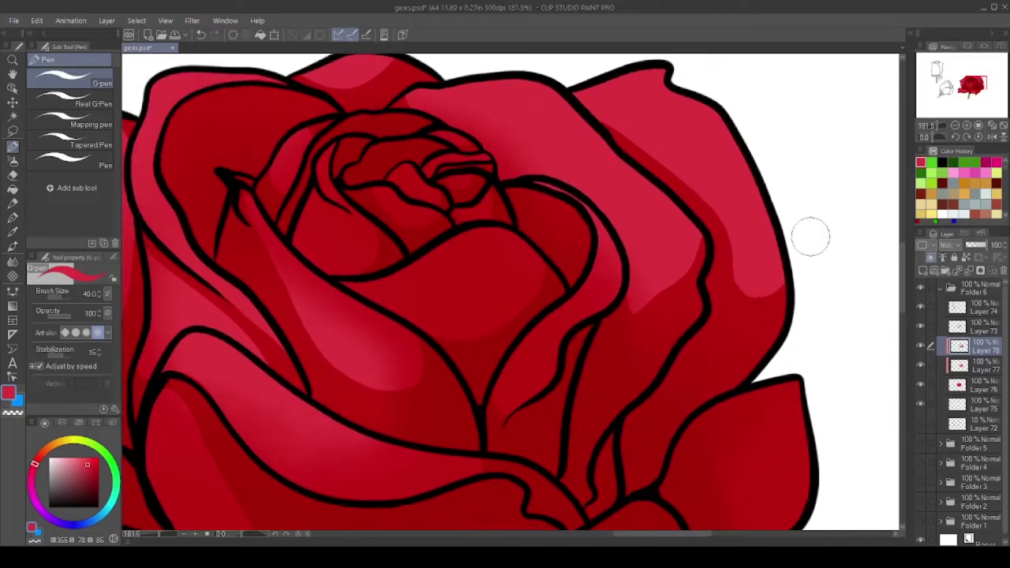
# Add a new clipped layer and paint lighter red highlights along the left and inner petal rims, reducing the brush to size 17
pyautogui.scroll(-3, 811, 237)
pyautogui.scroll(2, 401, 197)
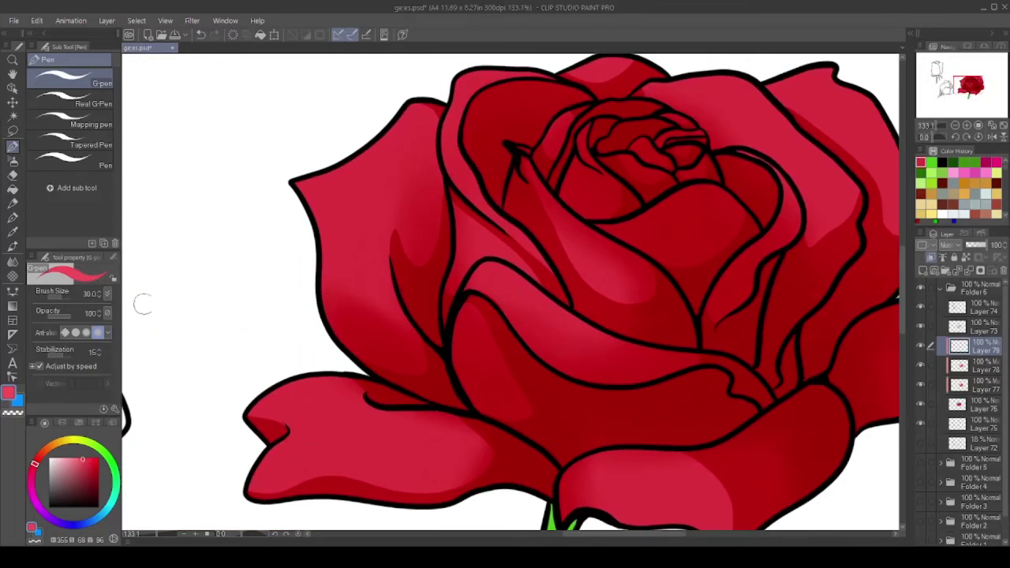
pyautogui.scroll(4, 270, 237)
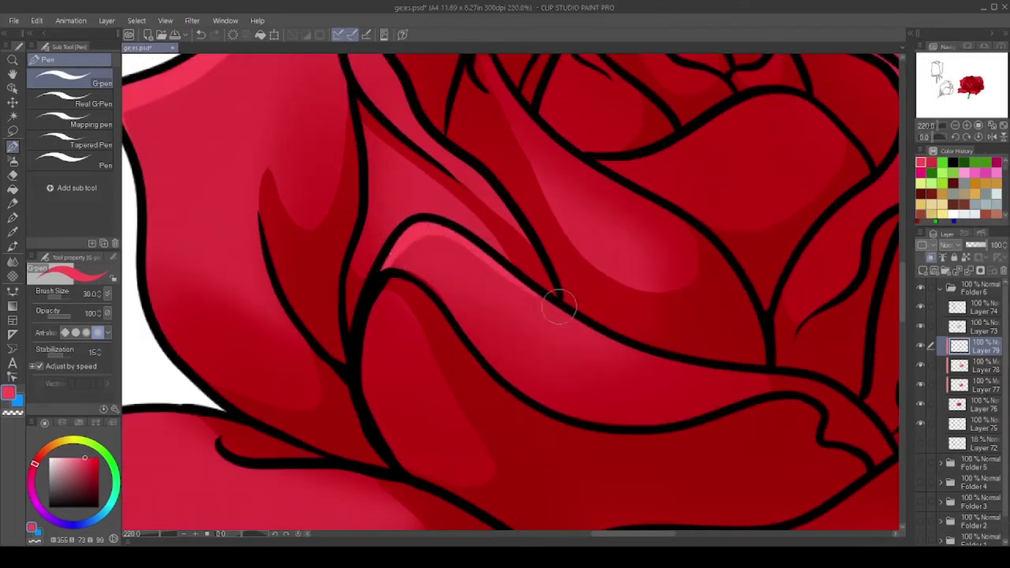
pyautogui.scroll(-1, 401, 225)
pyautogui.press('[')
pyautogui.press('[')
pyautogui.press('[')
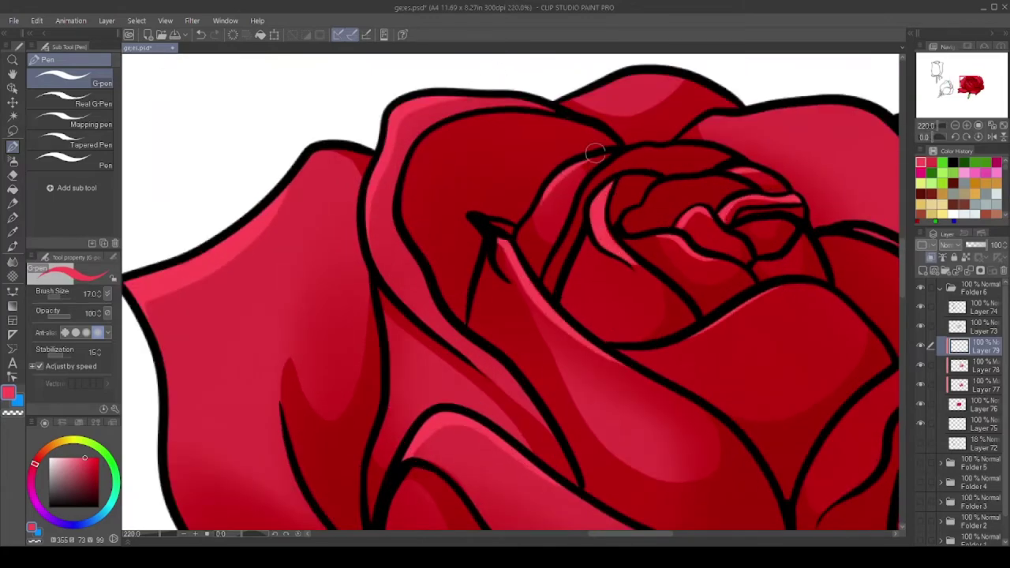
# Paint lighter red edge highlights on the rose's right outer petals and the notched lower-left petal
pyautogui.scroll(-3, 781, 115)
pyautogui.scroll(3, 384, 131)
pyautogui.scroll(-3, 473, 316)
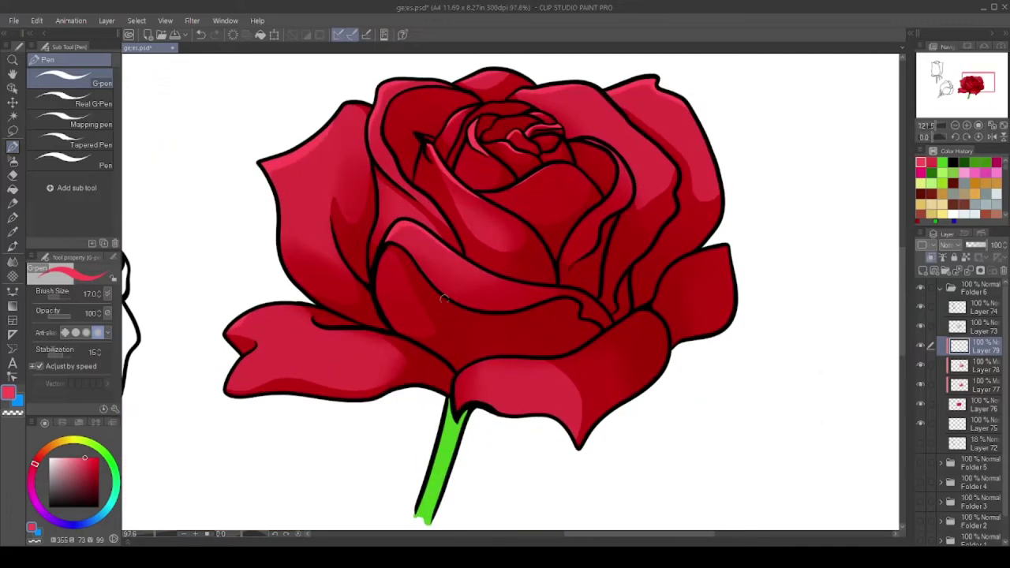
pyautogui.scroll(3, 629, 438)
pyautogui.scroll(5, 207, 336)
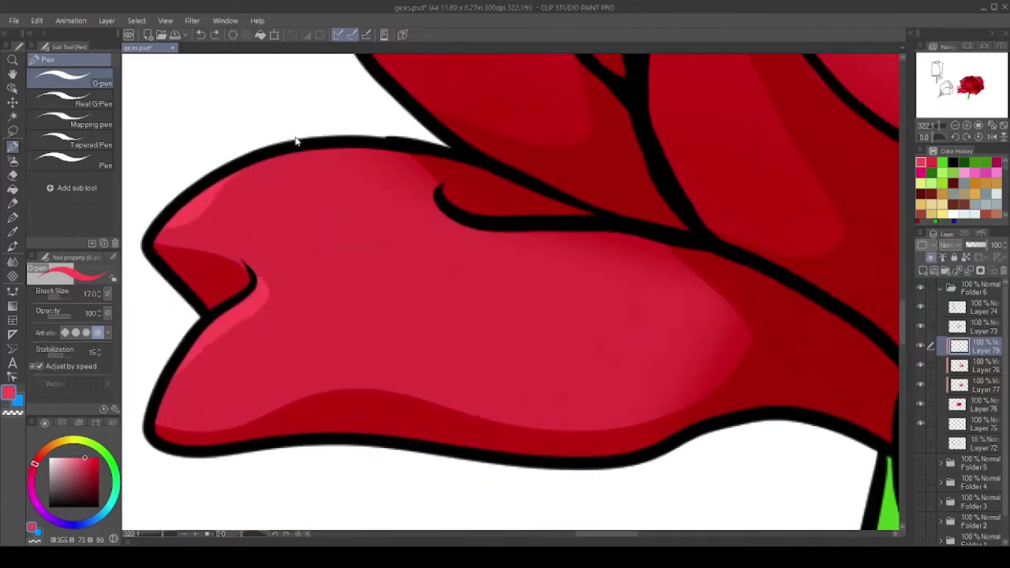
pyautogui.scroll(-5, 296, 141)
# Add a Multiply layer clipped to the stem's green and airbrush soft green shading on the stem below the petals
pyautogui.scroll(2, 552, 236)
pyautogui.click(923, 271)
pyautogui.scroll(3, 520, 355)
pyautogui.press('b')
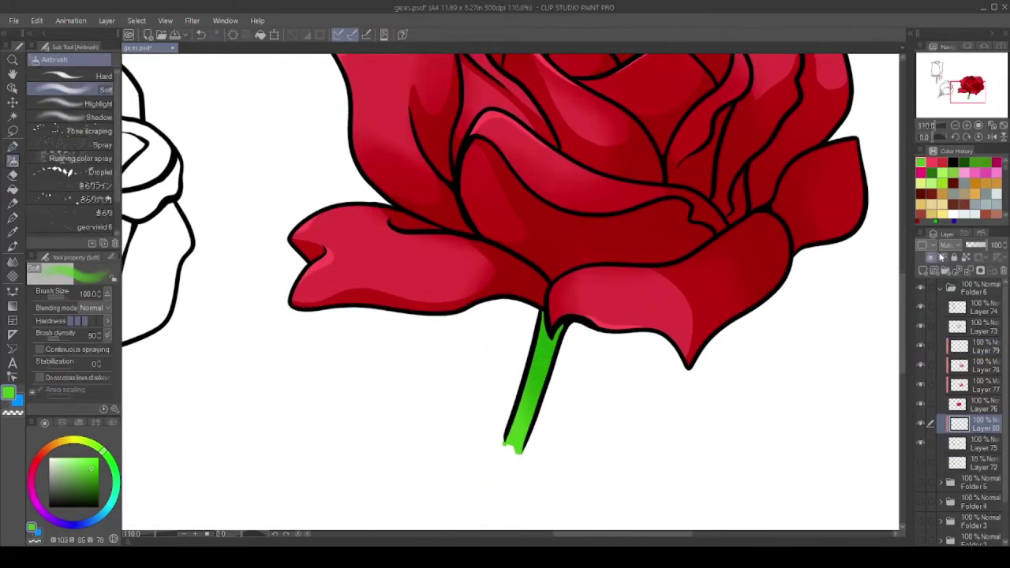
# Add a second clipped Multiply layer and paint a hard-edged green shadow down the stem with the G-pen
pyautogui.click(922, 270)
pyautogui.press('p')
pyautogui.scroll(2, 582, 318)
pyautogui.scroll(-4, 531, 457)
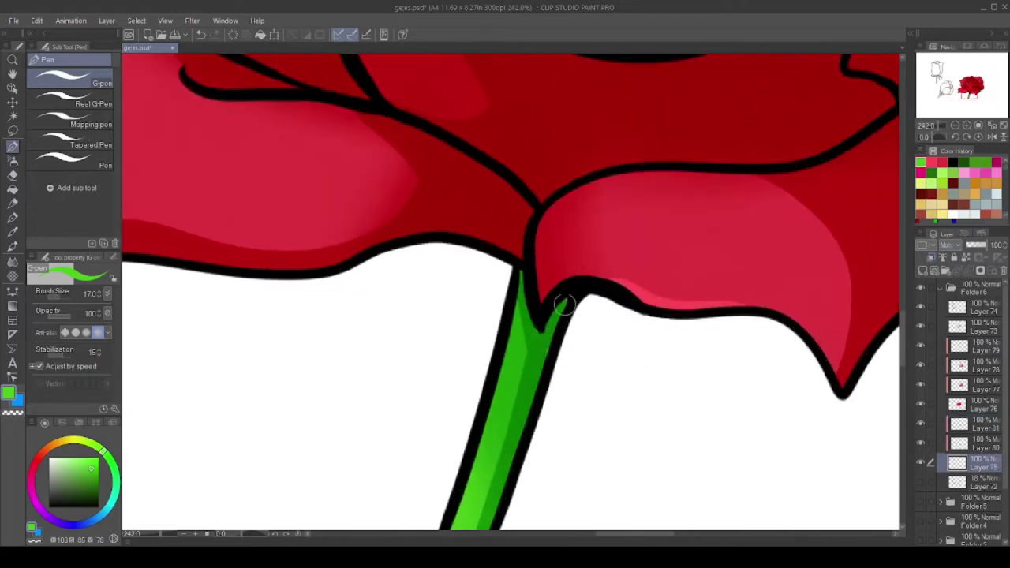
# Add a layer clipped to the line art and recolour the rose's outlines dark red with a size 300 G-pen
pyautogui.keyDown('ctrl'); pyautogui.keyDown('shift'); pyautogui.click(641, 267); pyautogui.keyUp('shift'); pyautogui.keyUp('ctrl')
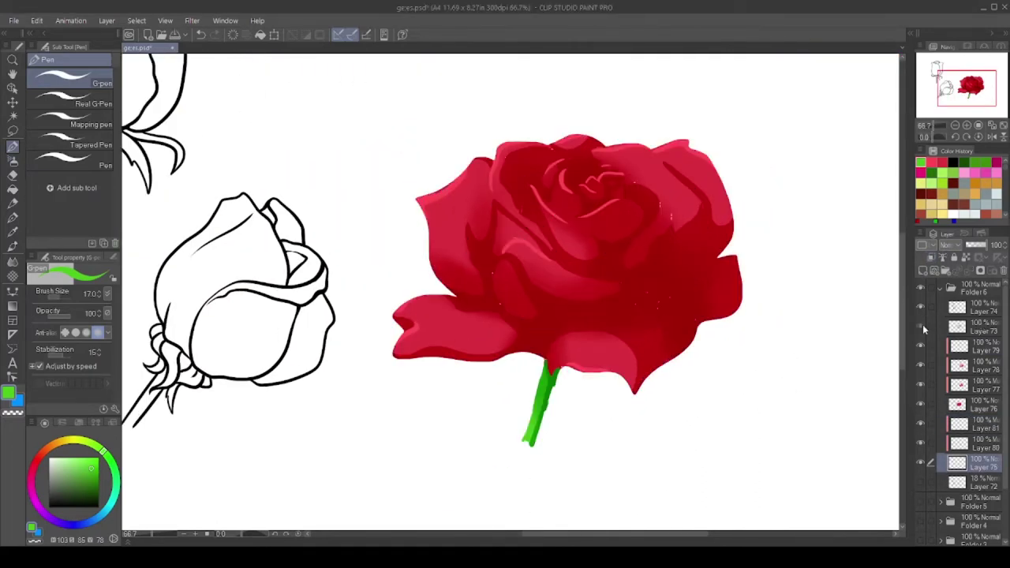
pyautogui.scroll(1, 557, 304)
pyautogui.keyDown('alt'); pyautogui.click(576, 312); pyautogui.keyUp('alt')
pyautogui.keyDown('ctrl'); pyautogui.keyDown('shift'); pyautogui.click(575, 311); pyautogui.keyUp('shift'); pyautogui.keyUp('ctrl')
pyautogui.moveTo(462, 306); pyautogui.dragTo(505, 305)
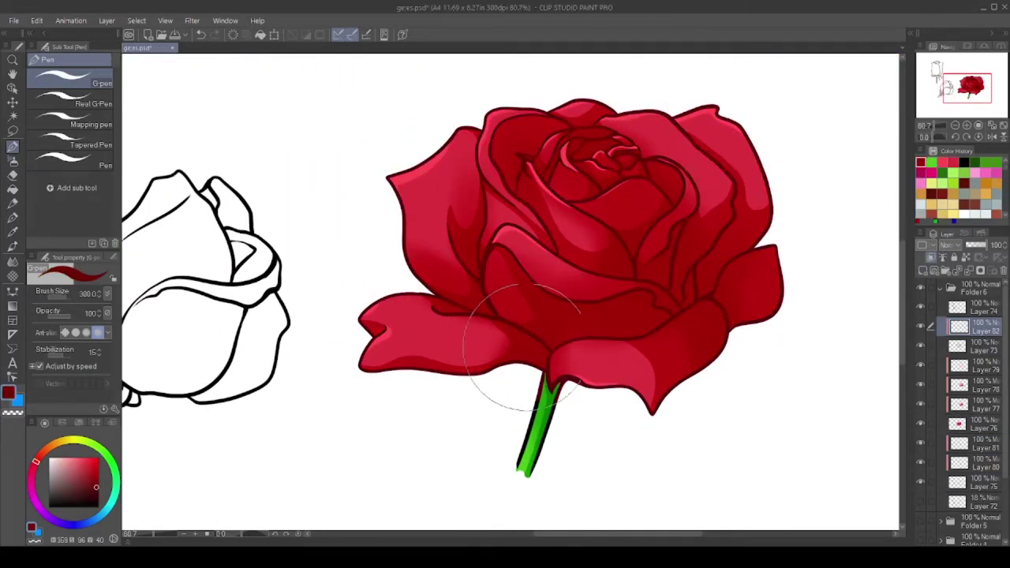
# Recolour the stem's black outlines dark green on the clipped line-colour layer
pyautogui.keyDown('alt'); pyautogui.click(543, 442); pyautogui.keyUp('alt')
pyautogui.scroll(4, 543, 442)
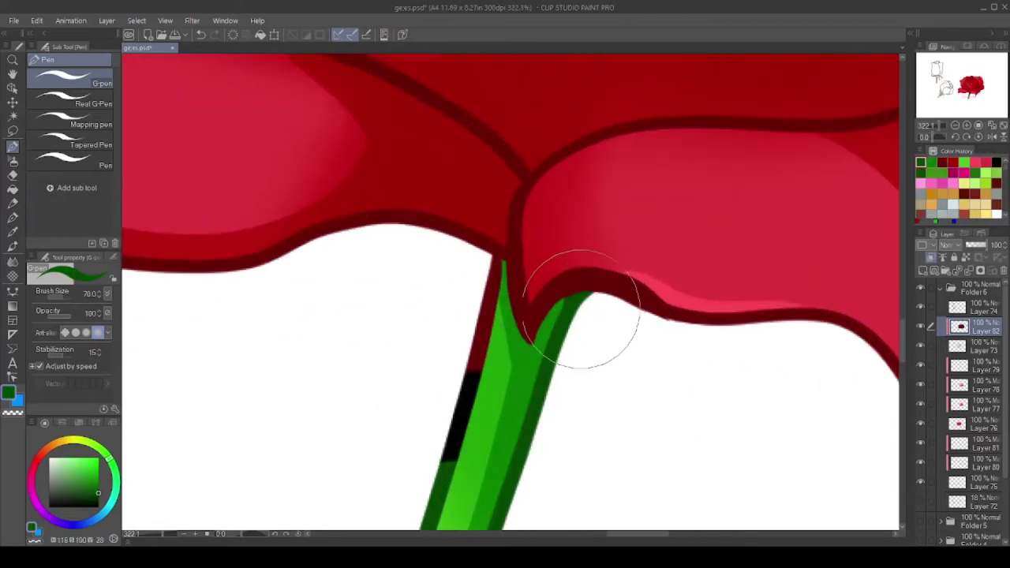
pyautogui.hotkey('ctrl', '0')
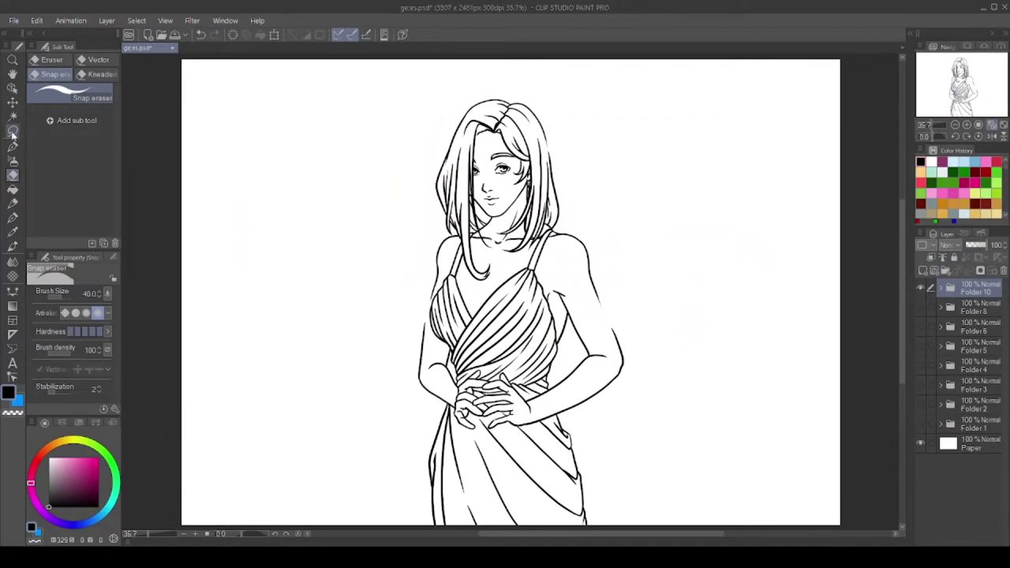
# Fade a copy of the woman's line art to 38% opacity inside a new folder with an empty layer above it
pyautogui.click(12, 130)
pyautogui.moveTo(316, 102)
pyautogui.mouseDown()
pyautogui.moveTo(593, 181)
pyautogui.moveTo(316, 101)
pyautogui.mouseUp()
pyautogui.click(940, 276)
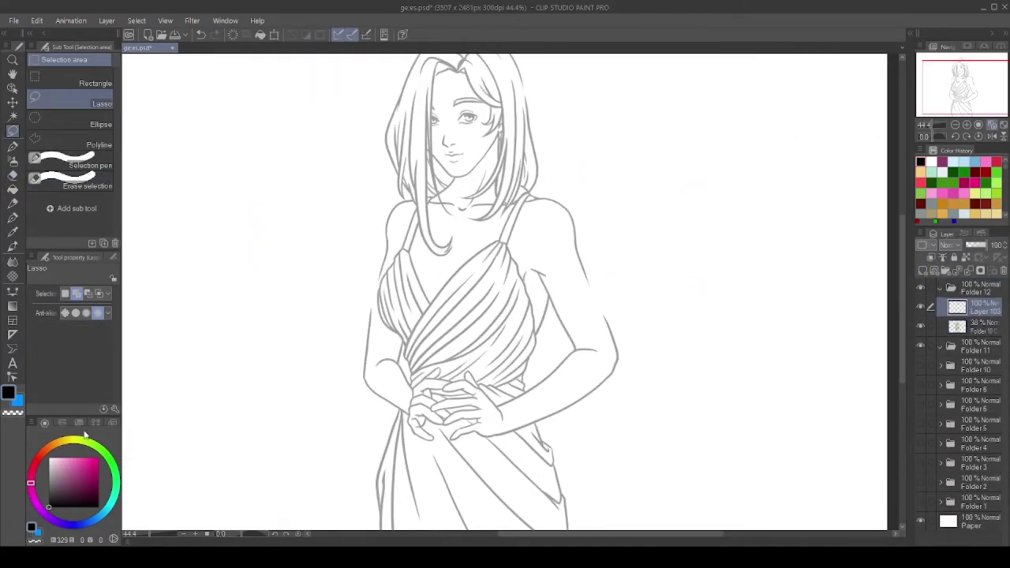
# Sketch a ribbon bow with knot, two loops and hanging tails over the woman's hands with a dark magenta size 12 G-pen
pyautogui.click(12, 146)
pyautogui.scroll(2, 426, 363)
pyautogui.moveTo(414, 351); pyautogui.dragTo(419, 389)
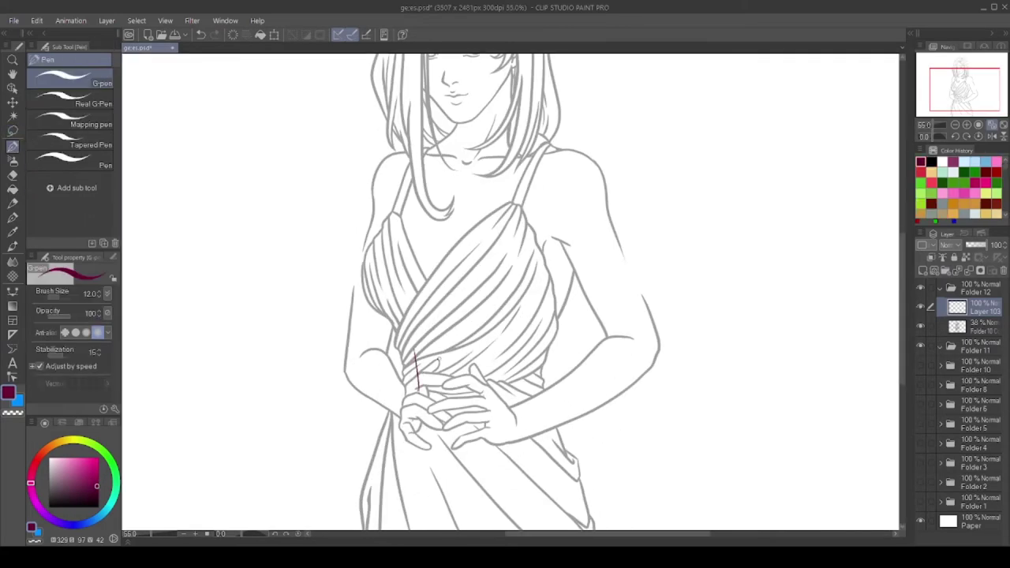
pyautogui.moveTo(341, 360); pyautogui.dragTo(402, 474)
pyautogui.scroll(-2, 510, 294)
pyautogui.moveTo(410, 356); pyautogui.dragTo(379, 521)
pyautogui.scroll(2, 510, 295)
pyautogui.moveTo(422, 340); pyautogui.dragTo(496, 411)
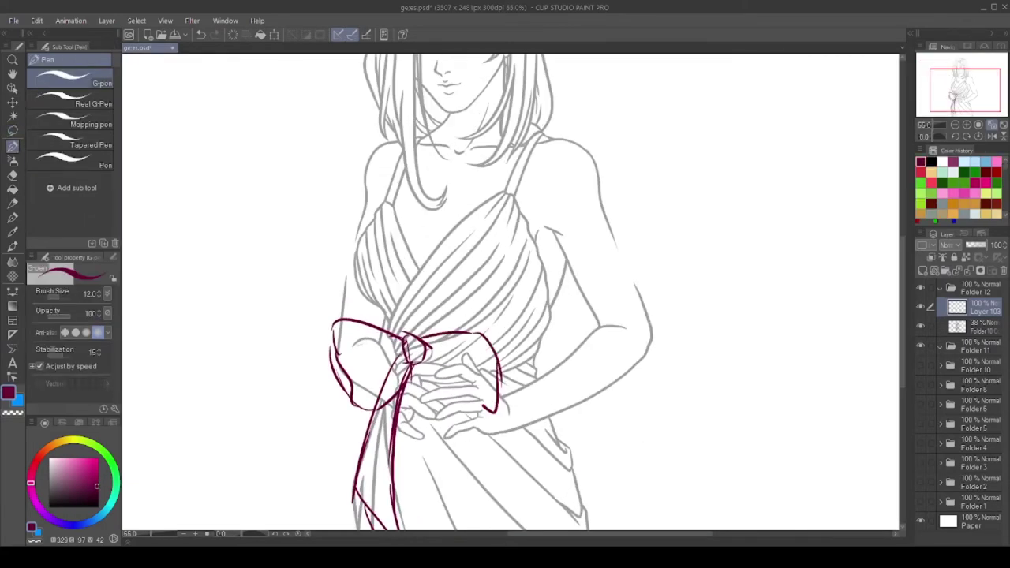
# Sketch the rounded bouquet outline above the bow and add the bow's second hanging tail
pyautogui.scroll(1, 509, 253)
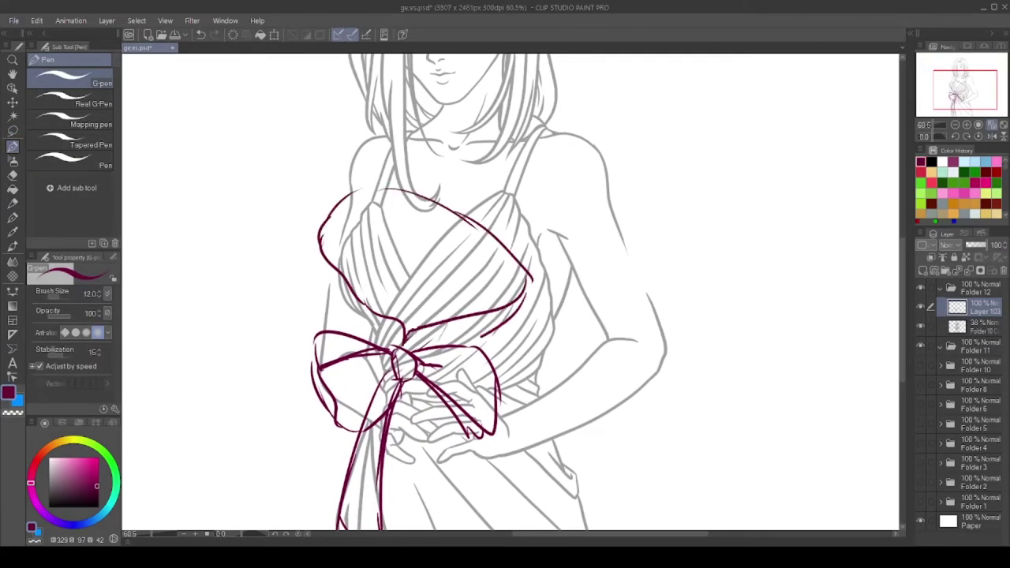
pyautogui.scroll(-2, 509, 292)
pyautogui.moveTo(450, 361); pyautogui.dragTo(472, 444)
pyautogui.scroll(3, 509, 292)
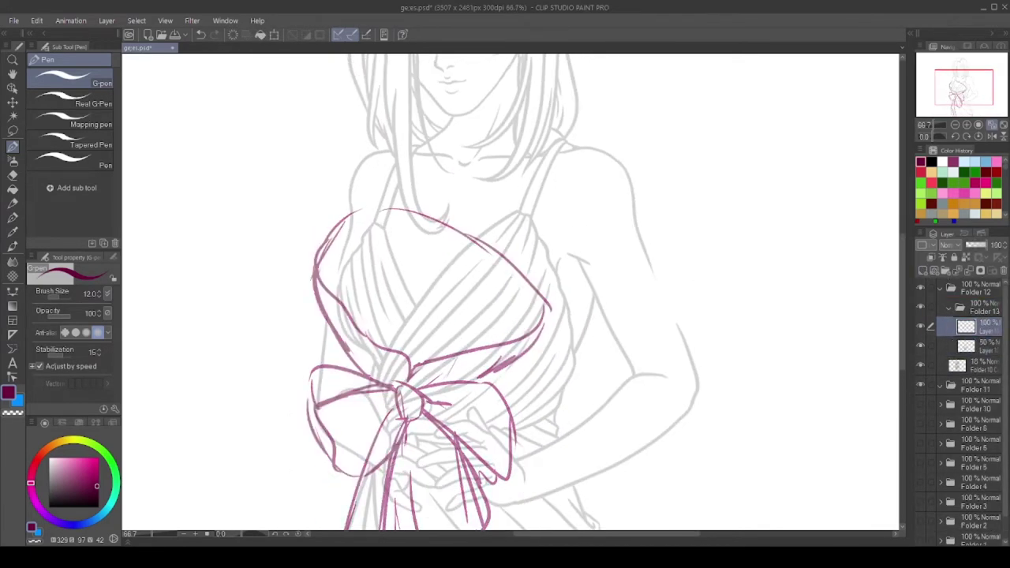
# On a new layer over the faded bow sketch, block in the bouquet's roses as circles with small oval centres, plus buds and leaves
pyautogui.scroll(3, 379, 245)
pyautogui.moveTo(364, 207); pyautogui.dragTo(325, 296)
pyautogui.moveTo(632, 251); pyautogui.dragTo(628, 253)
pyautogui.scroll(-3, 505, 292)
pyautogui.moveTo(525, 236); pyautogui.dragTo(611, 241)
pyautogui.scroll(3, 505, 292)
pyautogui.moveTo(485, 306); pyautogui.dragTo(498, 309)
pyautogui.moveTo(624, 328)
pyautogui.mouseDown()
pyautogui.moveTo(640, 355)
pyautogui.moveTo(607, 395)
pyautogui.mouseUp()
pyautogui.scroll(-1, 632, 347)
pyautogui.moveTo(308, 347); pyautogui.dragTo(374, 371)
pyautogui.moveTo(233, 244); pyautogui.dragTo(296, 278)
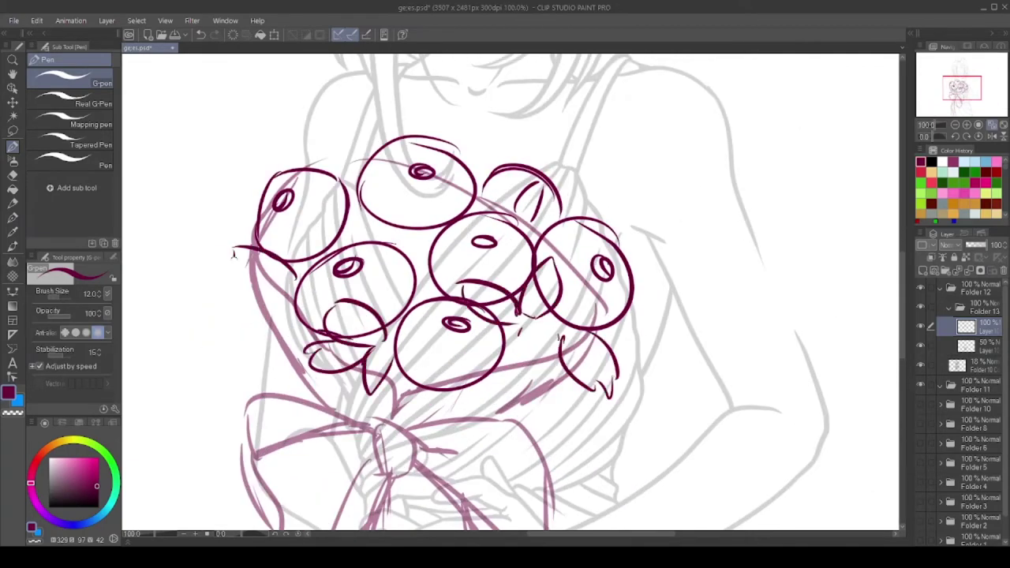
# Sketch more leaves and small filler sprigs between and around the rose circles
pyautogui.scroll(2, 505, 292)
pyautogui.moveTo(347, 152); pyautogui.dragTo(315, 241)
pyautogui.moveTo(273, 150); pyautogui.dragTo(323, 104)
pyautogui.scroll(-1, 505, 292)
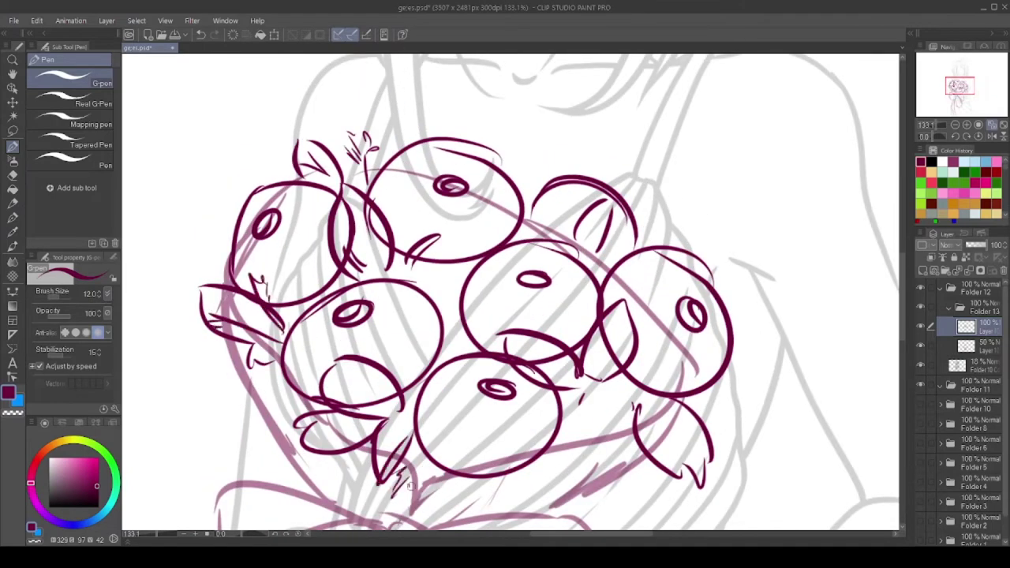
pyautogui.scroll(-3, 505, 292)
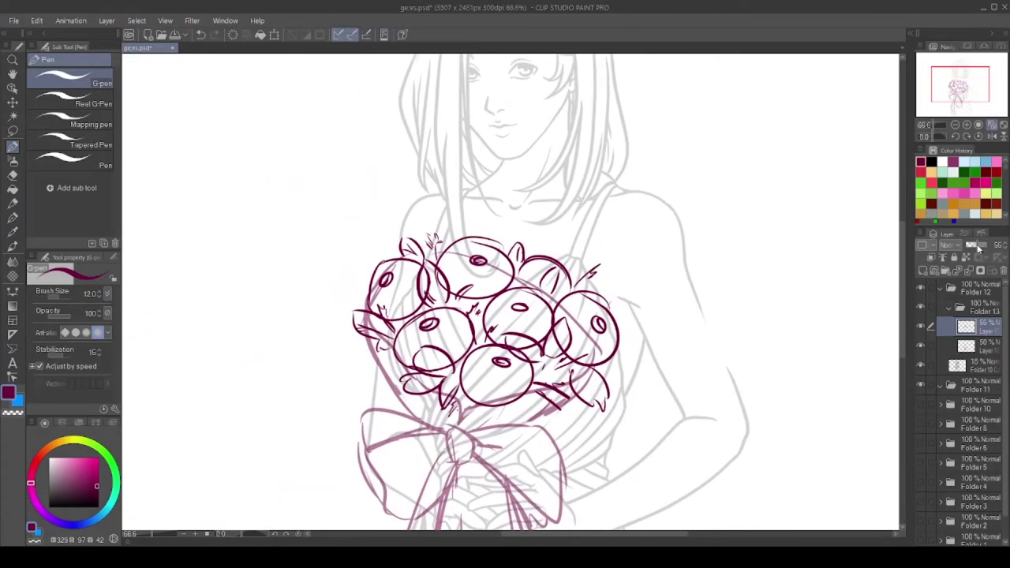
# Group the bouquet sketch layers at 28% and 23% opacity and prepare a new layer above for inking in black
pyautogui.moveTo(996, 245); pyautogui.dragTo(973, 247)
pyautogui.click(969, 271)
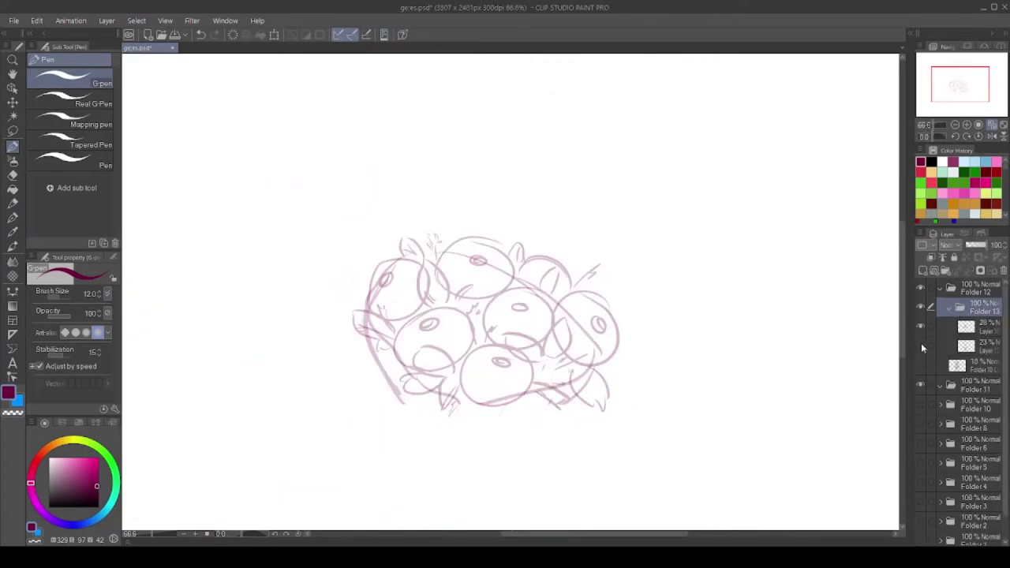
pyautogui.click(48, 507)
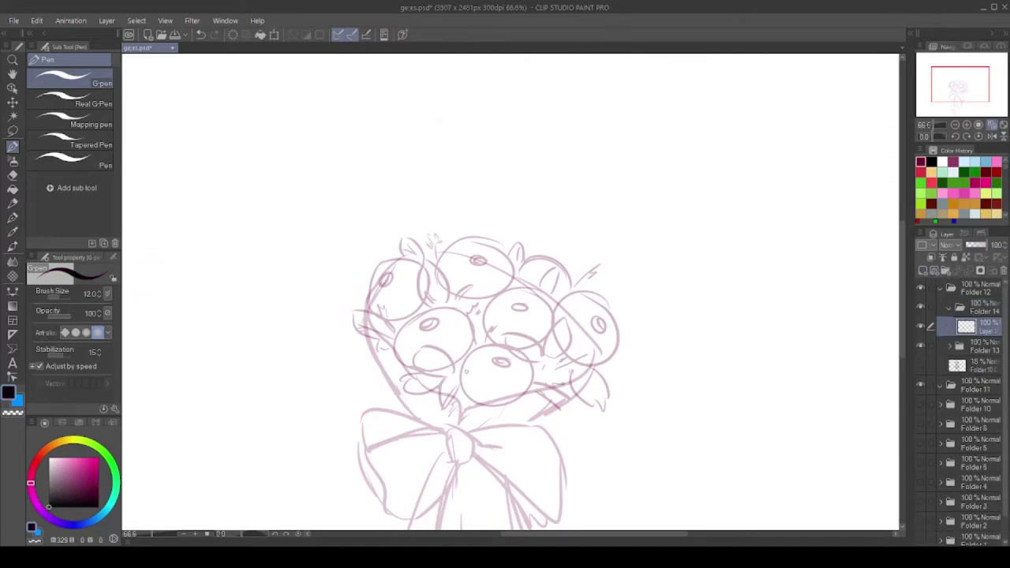
# Ink the curled centre and inner petals of the bouquet's lower-left rose with the black size 12 G-pen
pyautogui.scroll(5, 436, 345)
pyautogui.moveTo(479, 361); pyautogui.dragTo(352, 361)
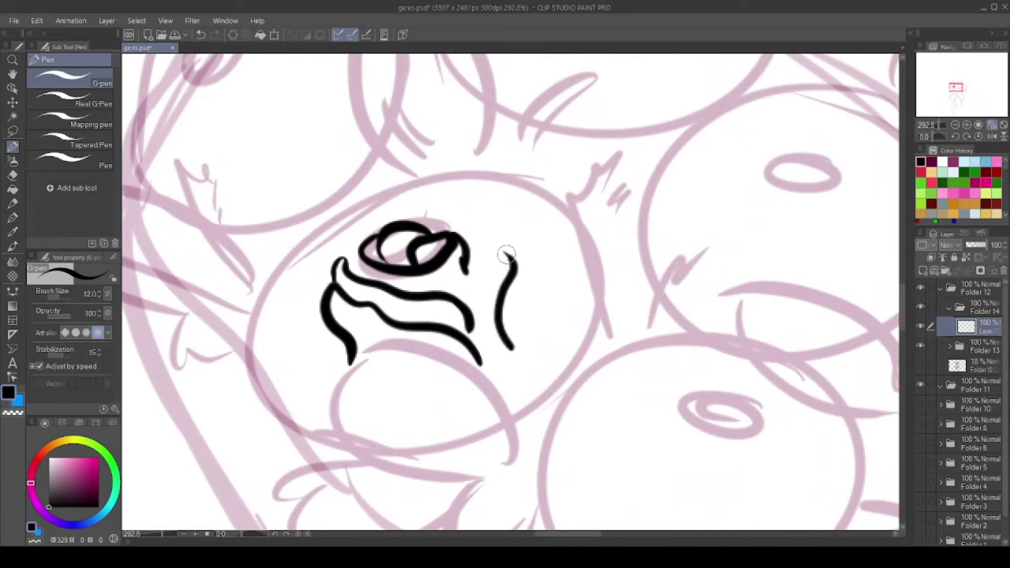
pyautogui.scroll(1, 483, 265)
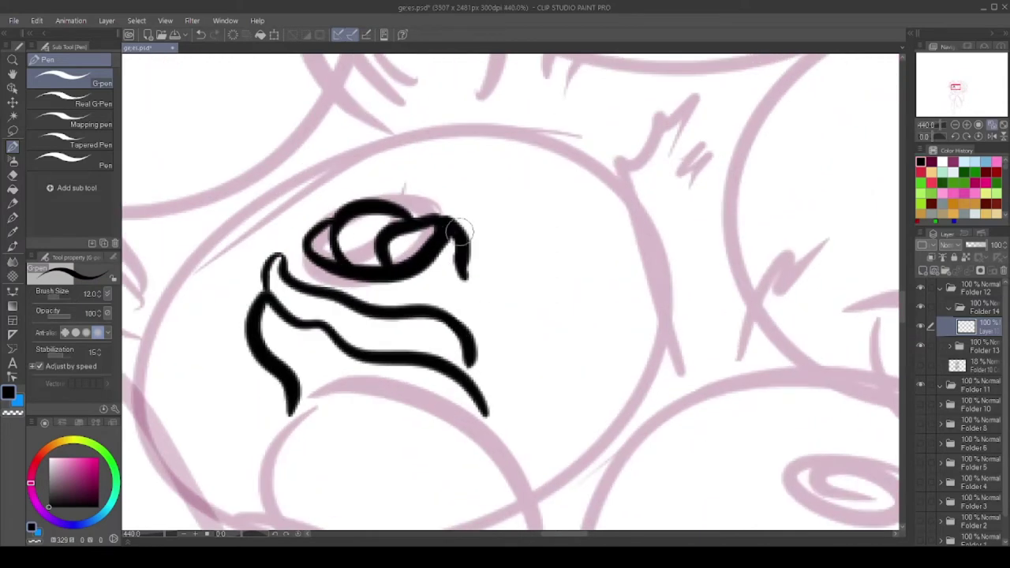
pyautogui.moveTo(427, 209); pyautogui.dragTo(551, 280)
pyautogui.moveTo(478, 381); pyautogui.dragTo(539, 231)
pyautogui.moveTo(527, 230); pyautogui.dragTo(567, 391)
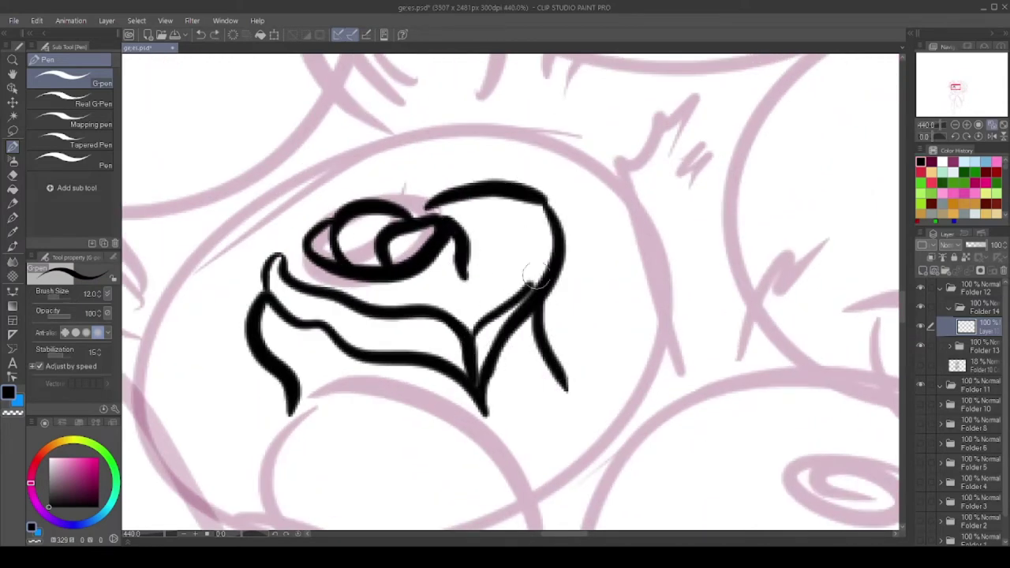
pyautogui.moveTo(543, 202); pyautogui.dragTo(552, 288)
pyautogui.hscroll(-2, 505, 273)
pyautogui.moveTo(418, 142); pyautogui.dragTo(286, 267)
pyautogui.scroll(-2, 426, 182)
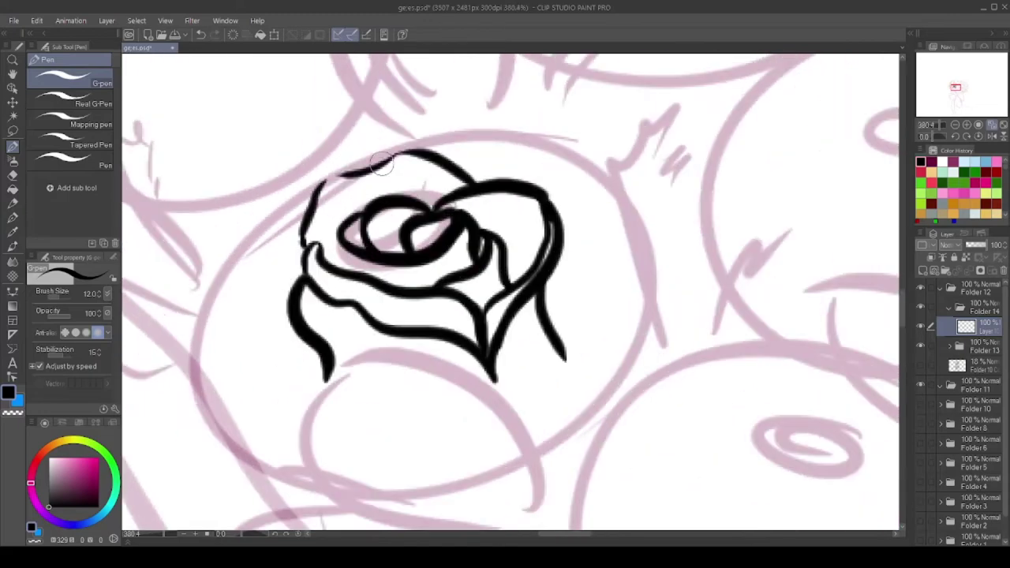
# Ink the lower-left rose's upper-left petal, the folded front petal and the layered petals down its left side
pyautogui.moveTo(391, 151); pyautogui.dragTo(241, 261)
pyautogui.scroll(-3, 332, 237)
pyautogui.moveTo(375, 308); pyautogui.dragTo(509, 325)
pyautogui.moveTo(288, 259); pyautogui.dragTo(399, 304)
pyautogui.moveTo(319, 356); pyautogui.dragTo(530, 346)
pyautogui.moveTo(293, 300); pyautogui.dragTo(299, 357)
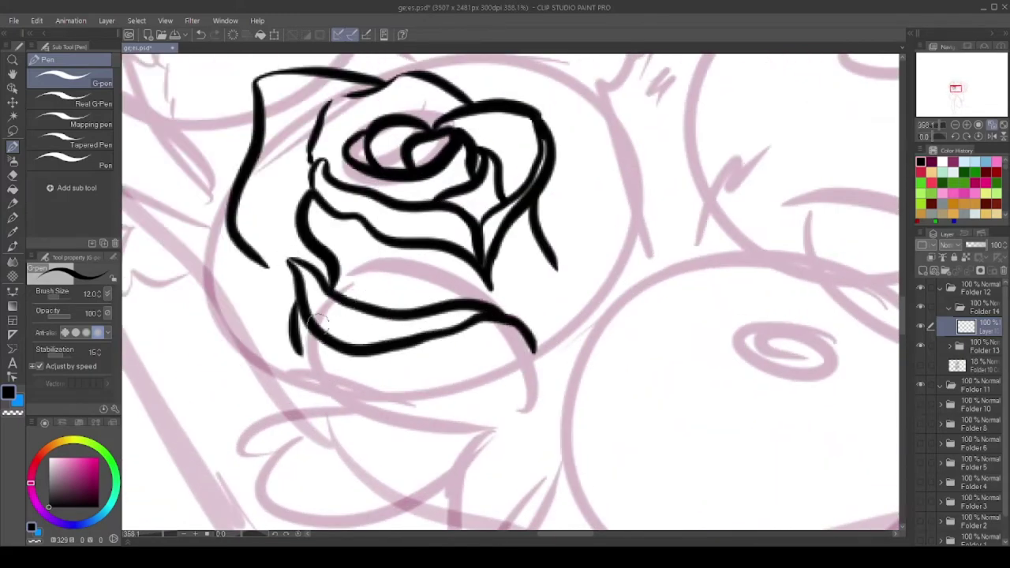
pyautogui.scroll(1, 320, 320)
pyautogui.moveTo(371, 167); pyautogui.dragTo(334, 324)
pyautogui.moveTo(398, 67)
pyautogui.mouseDown()
pyautogui.moveTo(324, 205)
pyautogui.moveTo(369, 268)
pyautogui.mouseUp()
# Ink the lower-left rose's wide outer petals along its left edge and underside
pyautogui.scroll(-3, 340, 237)
pyautogui.moveTo(509, 294); pyautogui.dragTo(292, 261)
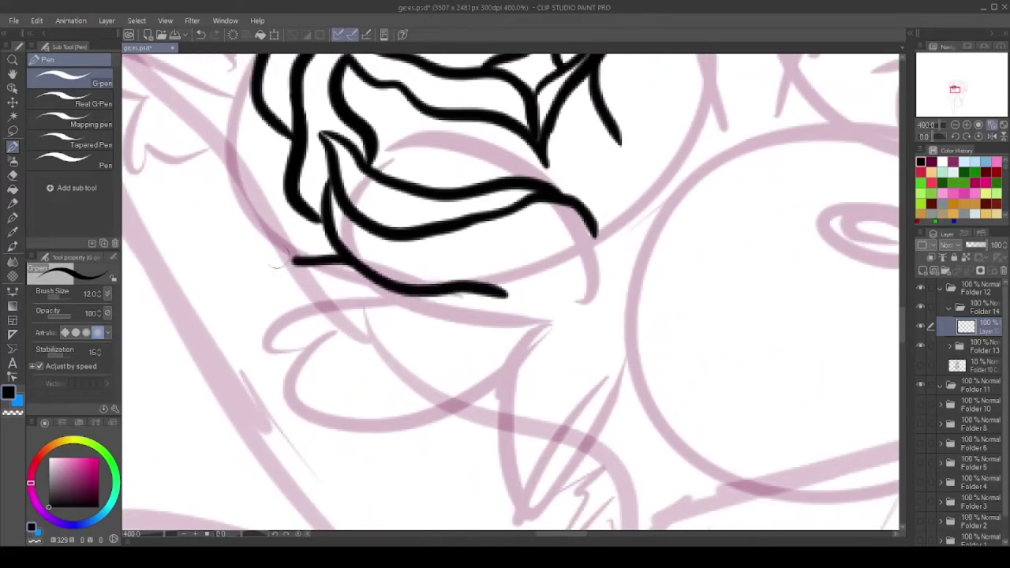
pyautogui.scroll(2, 276, 265)
pyautogui.moveTo(292, 107); pyautogui.dragTo(244, 395)
pyautogui.scroll(-1, 245, 394)
pyautogui.scroll(1, 368, 380)
pyautogui.moveTo(474, 346); pyautogui.dragTo(615, 189)
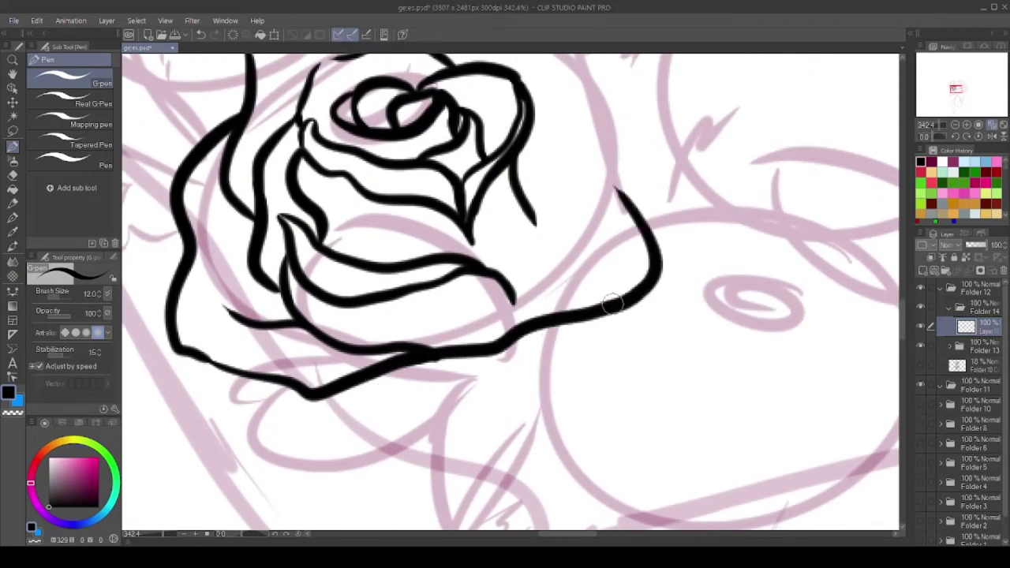
pyautogui.moveTo(612, 305); pyautogui.dragTo(399, 368)
# Ink the lower-left rose's right-hand and back petals to close its outline
pyautogui.scroll(2, 486, 134)
pyautogui.moveTo(511, 149)
pyautogui.mouseDown()
pyautogui.moveTo(614, 263)
pyautogui.moveTo(456, 385)
pyautogui.mouseUp()
pyautogui.moveTo(576, 207); pyautogui.dragTo(473, 359)
pyautogui.moveTo(586, 317)
pyautogui.mouseDown()
pyautogui.moveTo(520, 441)
pyautogui.moveTo(633, 258)
pyautogui.mouseUp()
pyautogui.scroll(-1, 597, 219)
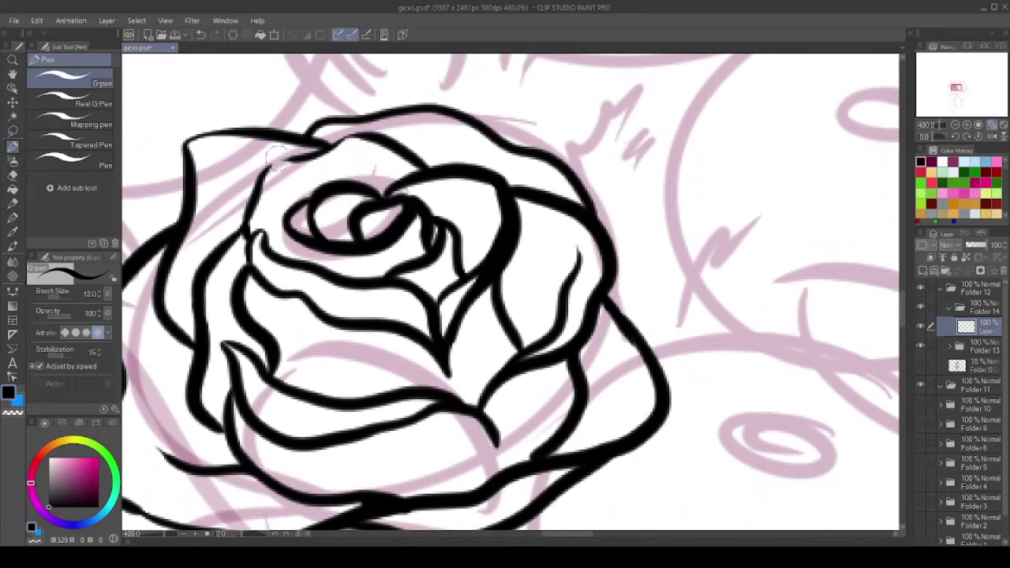
pyautogui.scroll(-5, 597, 219)
pyautogui.scroll(-3, 551, 395)
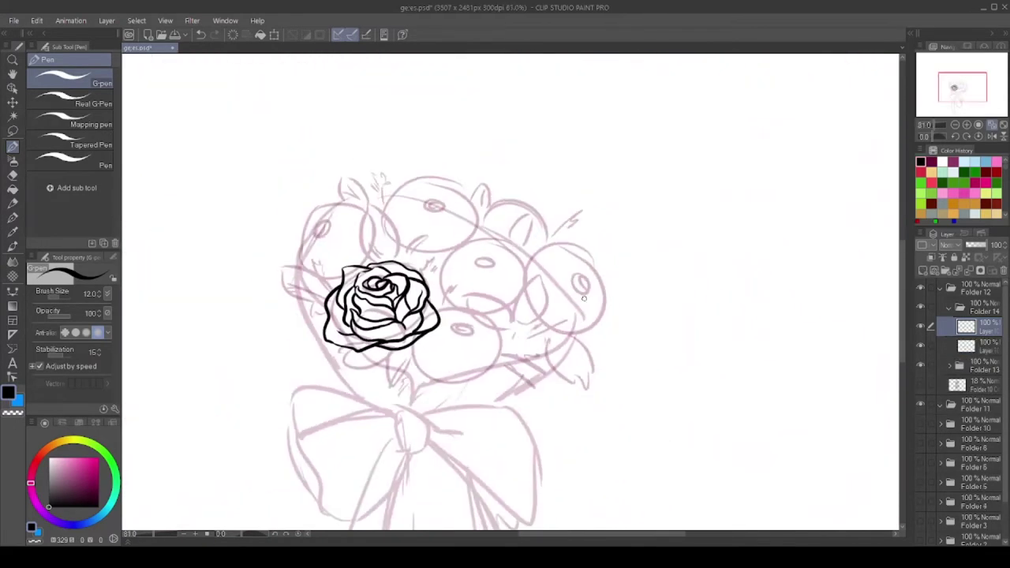
# With the canvas rotated -40°, ink the rightmost rose's centre, folded front petal and upper-left petals on a new layer
pyautogui.scroll(6, 557, 223)
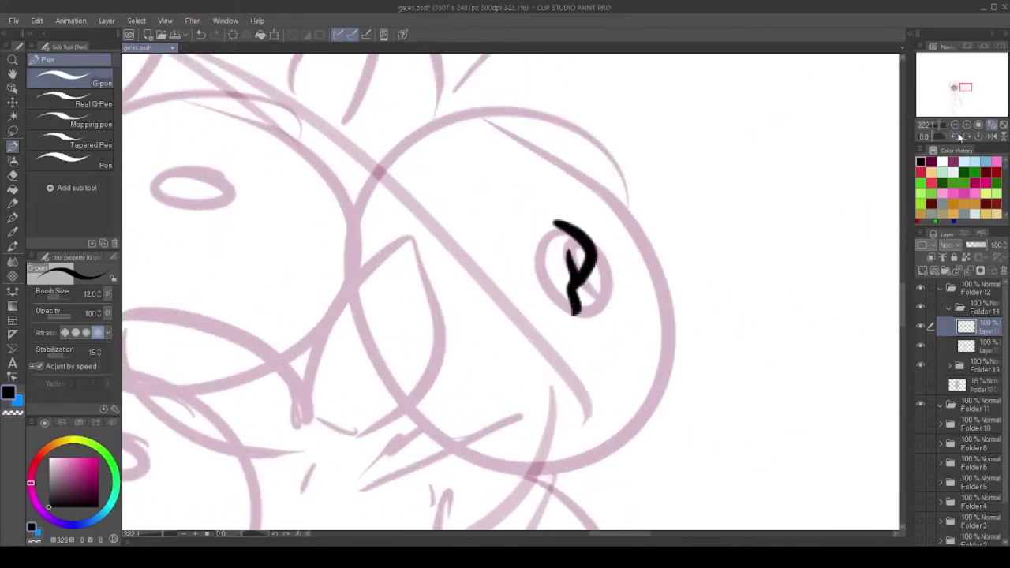
pyautogui.scroll(1, 562, 268)
pyautogui.moveTo(493, 309); pyautogui.dragTo(454, 150)
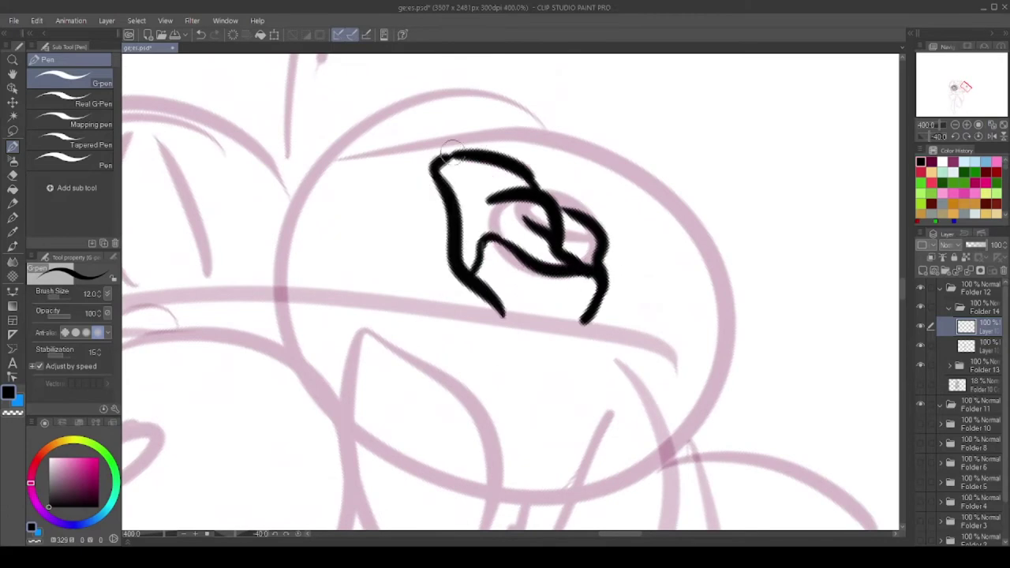
pyautogui.moveTo(423, 328)
pyautogui.mouseDown()
pyautogui.moveTo(676, 319)
pyautogui.moveTo(421, 338)
pyautogui.mouseUp()
pyautogui.moveTo(418, 272); pyautogui.dragTo(398, 146)
pyautogui.moveTo(478, 142); pyautogui.dragTo(342, 226)
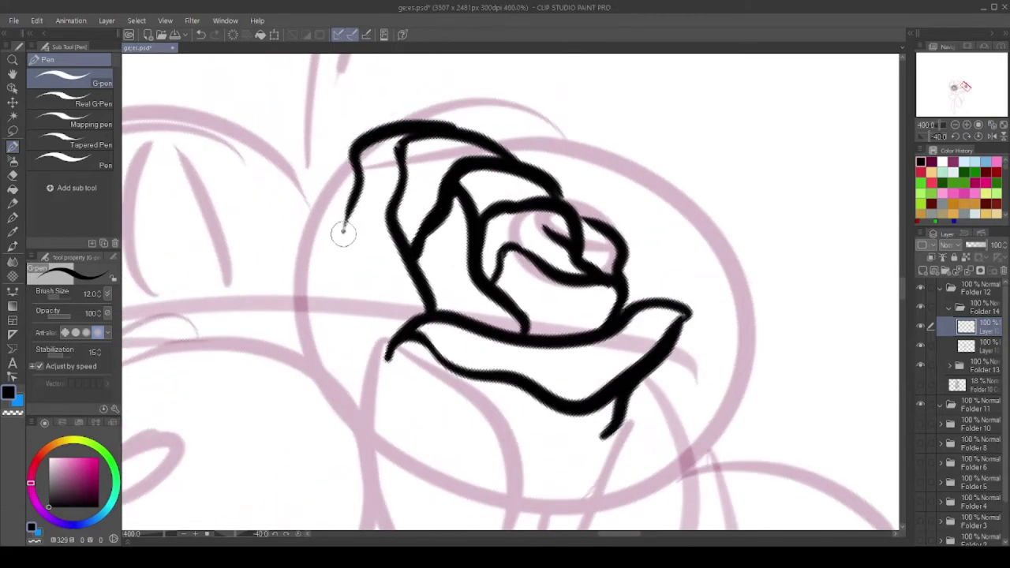
# Ink the rightmost rose's back petal, right-side petals and large lower petals
pyautogui.moveTo(503, 146); pyautogui.dragTo(688, 306)
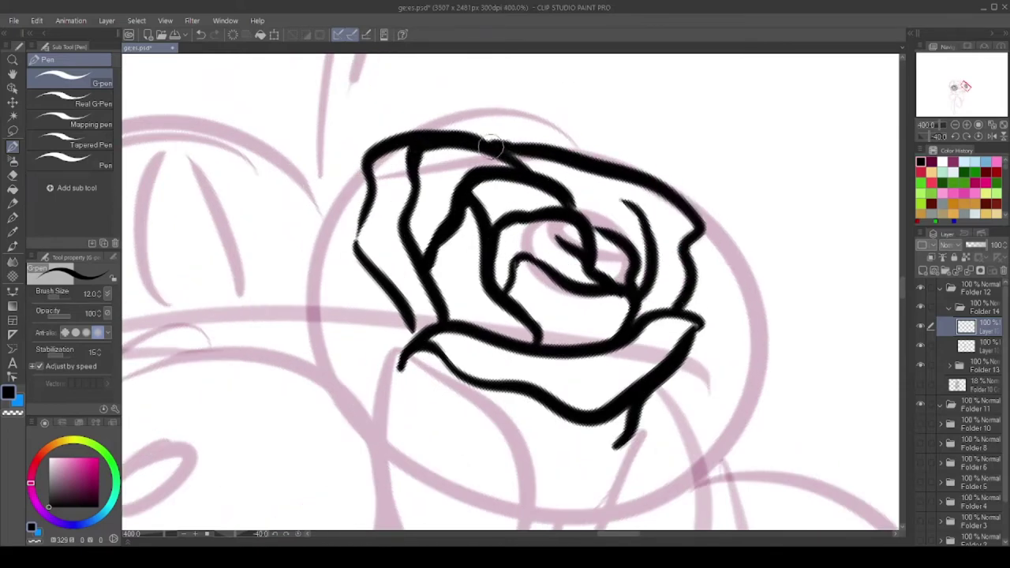
pyautogui.moveTo(490, 146); pyautogui.dragTo(428, 63)
pyautogui.moveTo(606, 140); pyautogui.dragTo(572, 380)
pyautogui.moveTo(548, 330)
pyautogui.mouseDown()
pyautogui.moveTo(339, 353)
pyautogui.moveTo(612, 351)
pyautogui.moveTo(517, 307)
pyautogui.moveTo(616, 316)
pyautogui.mouseUp()
pyautogui.moveTo(477, 357); pyautogui.dragTo(442, 312)
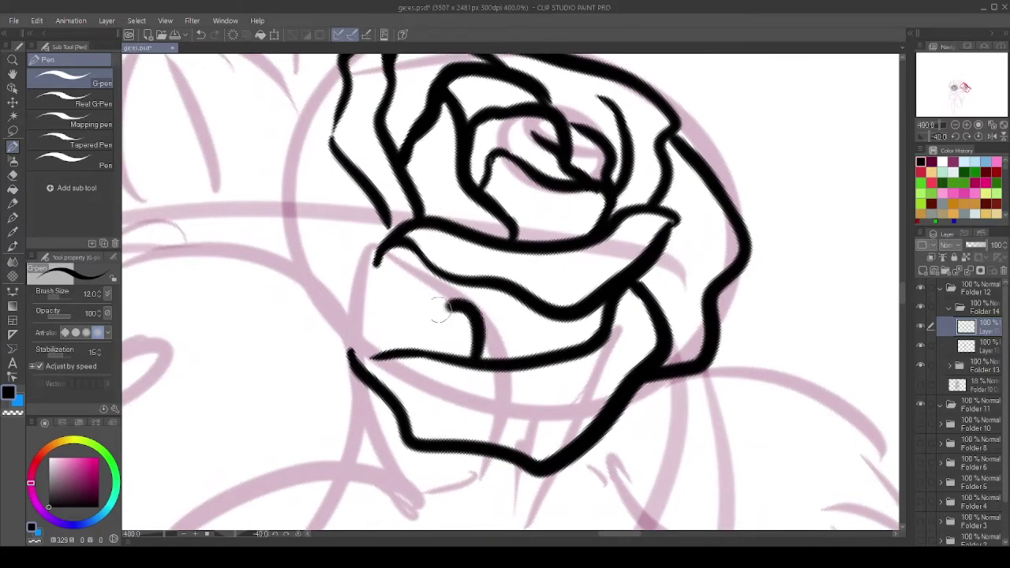
# Ink the overlapping petals down the left side of the rightmost rose
pyautogui.moveTo(426, 161); pyautogui.dragTo(324, 315)
pyautogui.scroll(-3, 442, 312)
pyautogui.scroll(3, 442, 312)
pyautogui.moveTo(438, 331); pyautogui.dragTo(382, 355)
pyautogui.moveTo(371, 166); pyautogui.dragTo(332, 339)
# Undo a stray outer petal stroke and ink the rightmost rose's outermost petals around its upper edge
pyautogui.moveTo(375, 110); pyautogui.dragTo(285, 164)
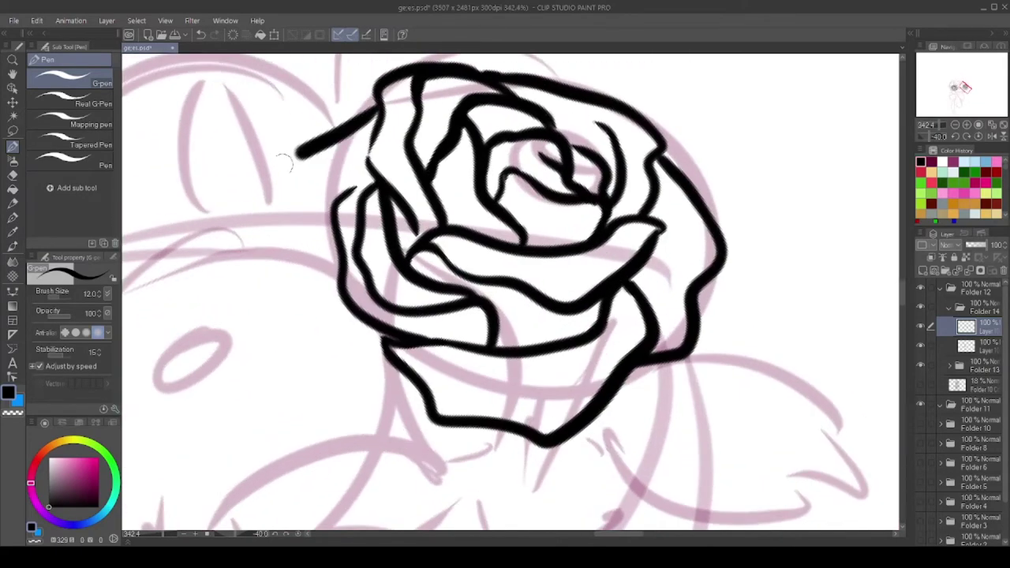
pyautogui.hotkey('ctrl', 'z')
pyautogui.scroll(-2, 285, 164)
pyautogui.scroll(3, 285, 164)
pyautogui.moveTo(442, 139); pyautogui.dragTo(616, 99)
pyautogui.scroll(-8, 505, 300)
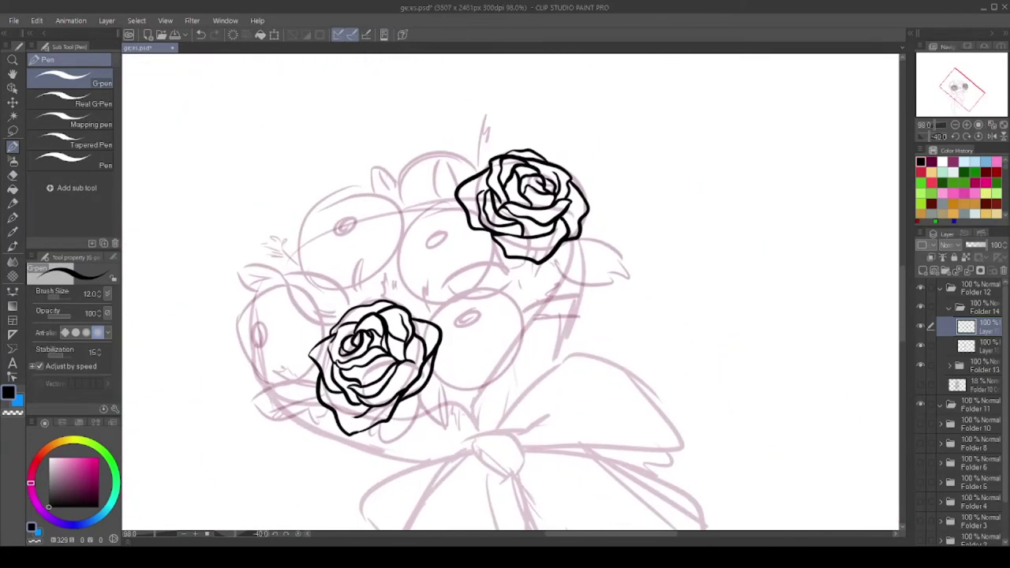
# On a new layer, ink the small curled centre and first surrounding petals of the bouquet's bottom middle rose
pyautogui.click(979, 137)
pyautogui.scroll(6, 482, 315)
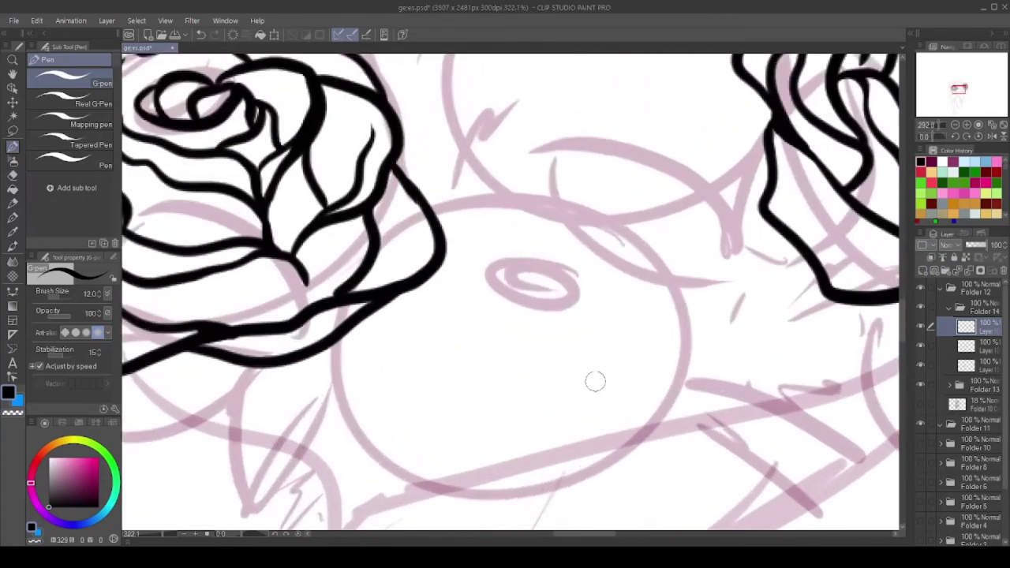
pyautogui.moveTo(586, 336); pyautogui.dragTo(570, 352)
pyautogui.moveTo(545, 311); pyautogui.dragTo(576, 347)
pyautogui.moveTo(505, 331); pyautogui.dragTo(553, 363)
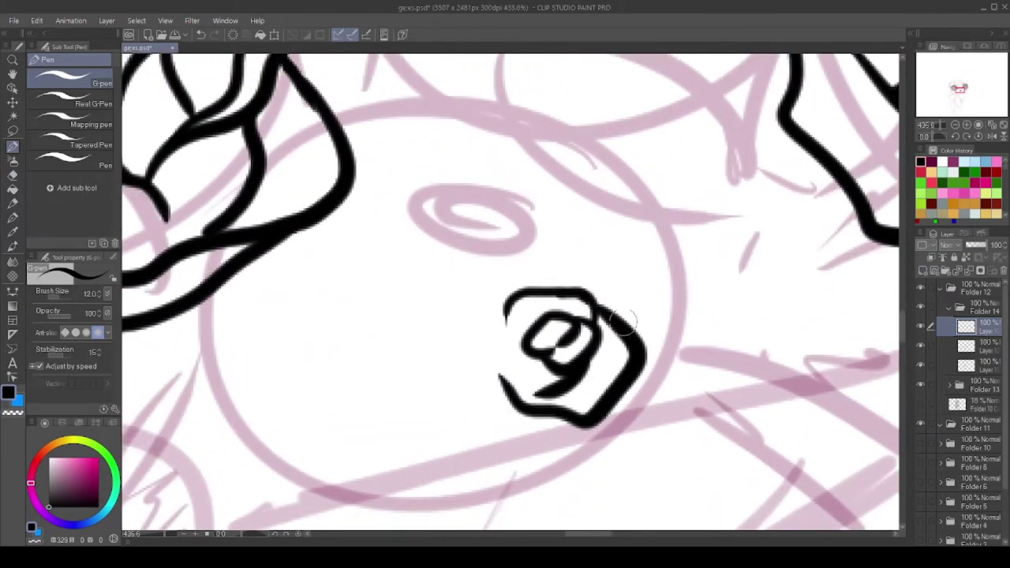
# Ink the next ring of petals around the bottom middle rose's centre with the canvas rotated -130°
pyautogui.scroll(-4, 523, 350)
pyautogui.scroll(4, 533, 346)
pyautogui.scroll(-3, 531, 348)
pyautogui.moveTo(552, 253); pyautogui.dragTo(474, 371)
pyautogui.scroll(3, 513, 236)
pyautogui.moveTo(565, 189); pyautogui.dragTo(556, 338)
pyautogui.moveTo(600, 231); pyautogui.dragTo(562, 330)
pyautogui.scroll(-3, 557, 371)
pyautogui.scroll(3, 557, 393)
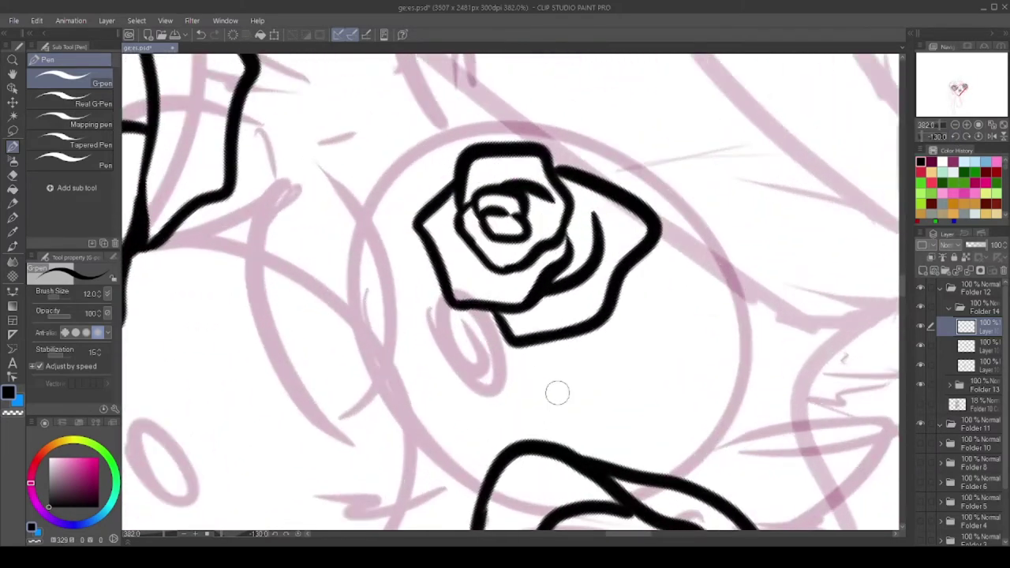
# Ink the middle rings of petals and the large upper and right outer petals of the bottom middle rose
pyautogui.moveTo(600, 181); pyautogui.dragTo(365, 268)
pyautogui.moveTo(464, 155); pyautogui.dragTo(386, 221)
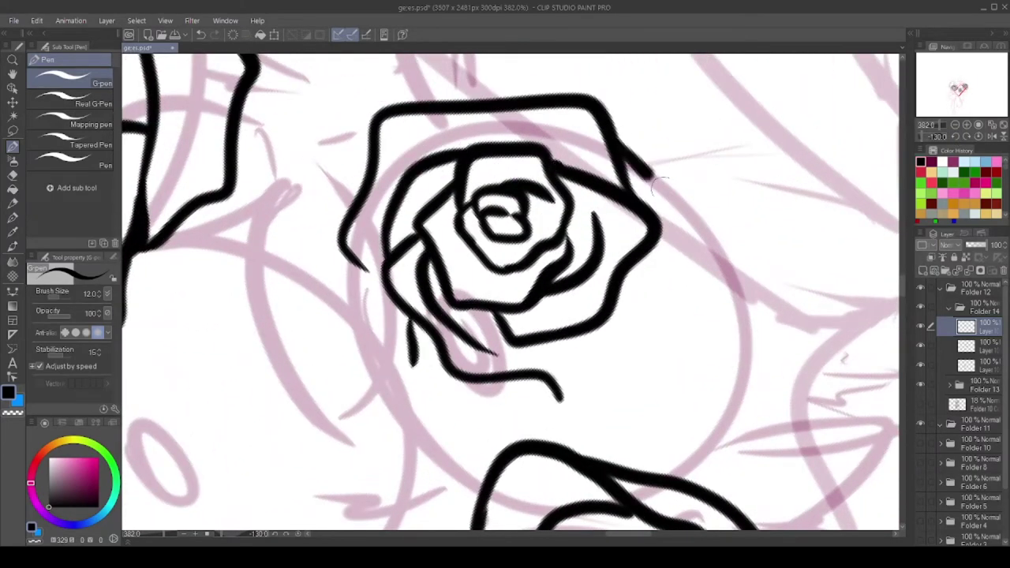
pyautogui.moveTo(658, 181); pyautogui.dragTo(593, 381)
pyautogui.moveTo(731, 294); pyautogui.dragTo(648, 474)
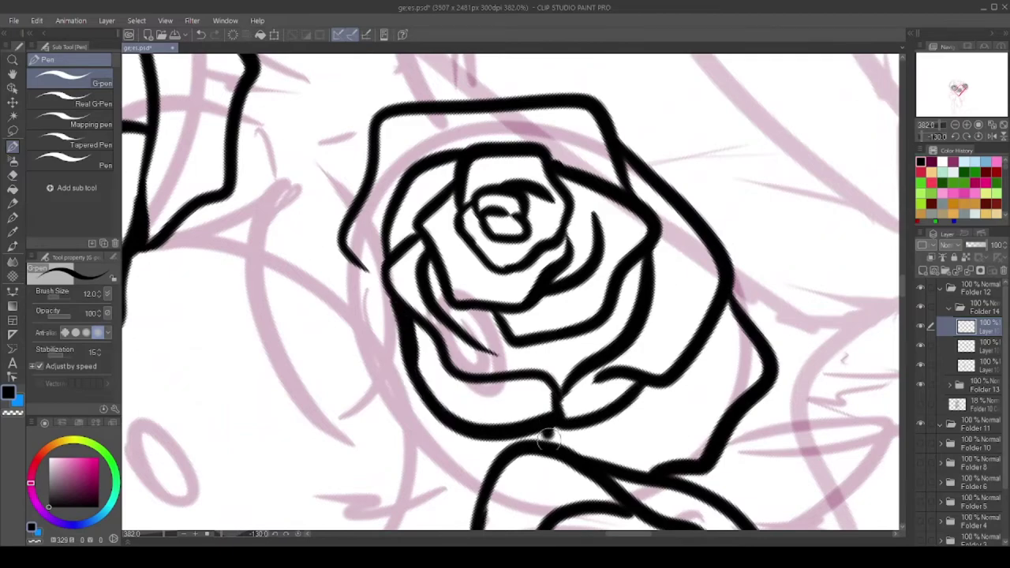
# Ink the bottom middle rose's remaining outermost petals and add short fold lines between its inner petals
pyautogui.moveTo(547, 434); pyautogui.dragTo(381, 274)
pyautogui.scroll(-6, 446, 235)
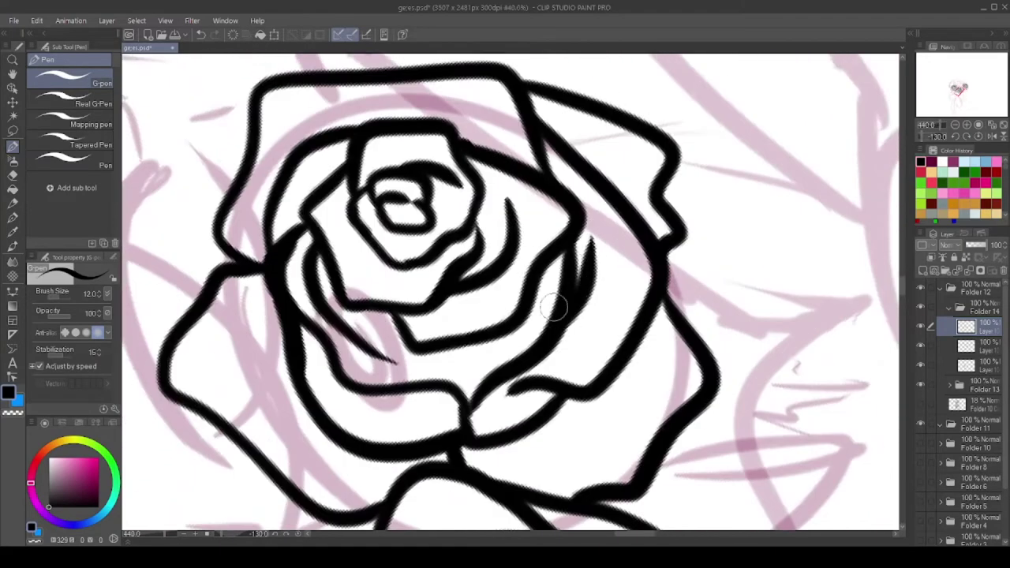
pyautogui.scroll(5, 466, 308)
pyautogui.scroll(-5, 466, 308)
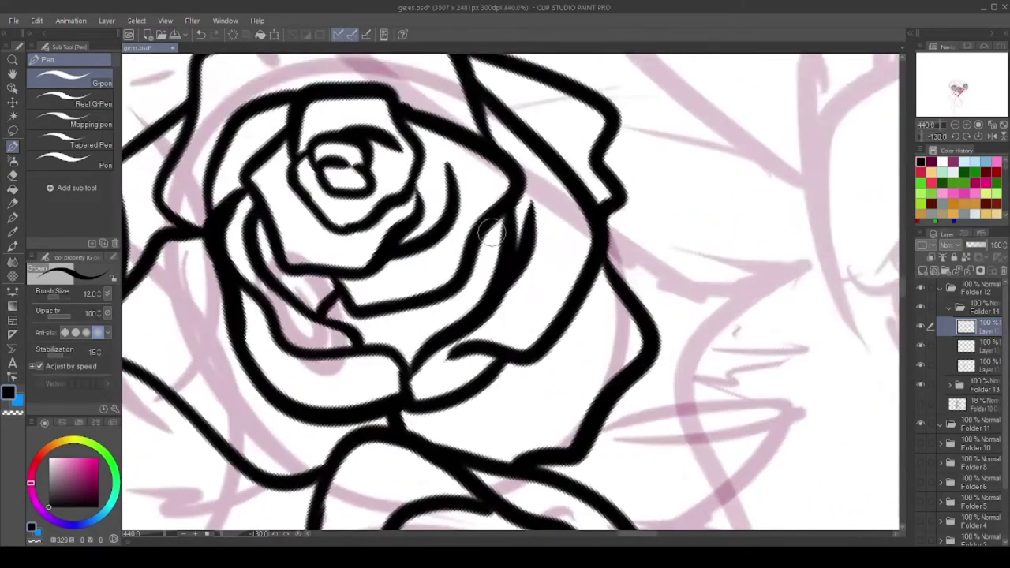
pyautogui.scroll(-1, 486, 236)
# On a new layer, ink the spiral centre and layered left-side petals of the bouquet's central rose
pyautogui.scroll(4, 505, 241)
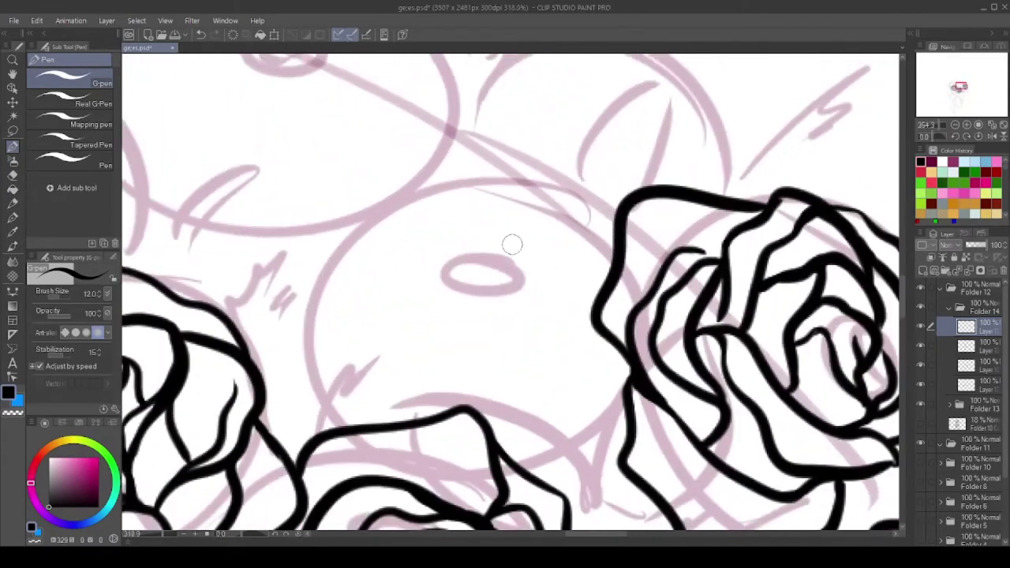
pyautogui.moveTo(451, 240); pyautogui.dragTo(509, 231)
pyautogui.moveTo(474, 315); pyautogui.dragTo(541, 241)
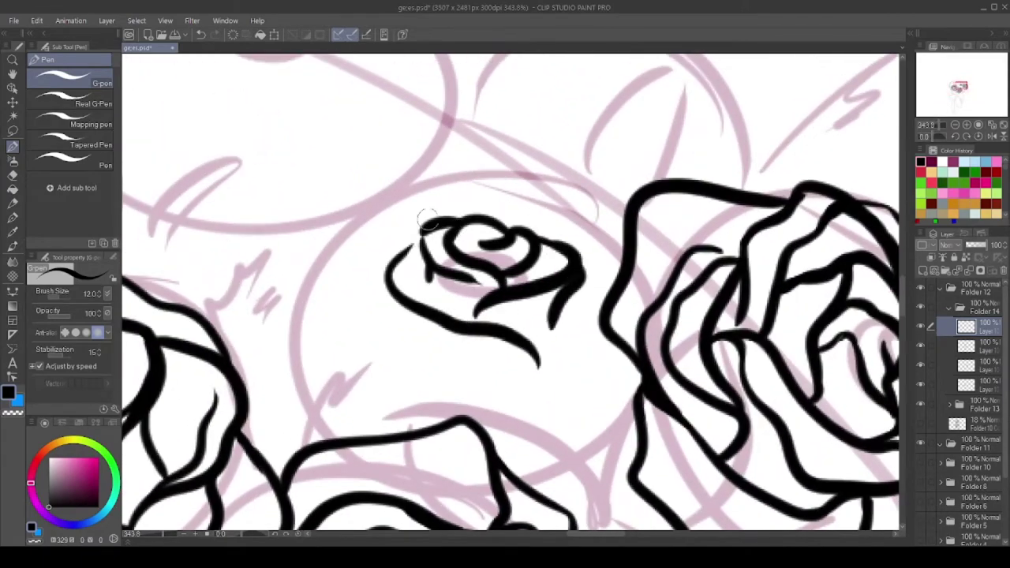
pyautogui.moveTo(375, 330)
pyautogui.mouseDown()
pyautogui.moveTo(543, 379)
pyautogui.moveTo(371, 257)
pyautogui.mouseUp()
pyautogui.scroll(2, 505, 315)
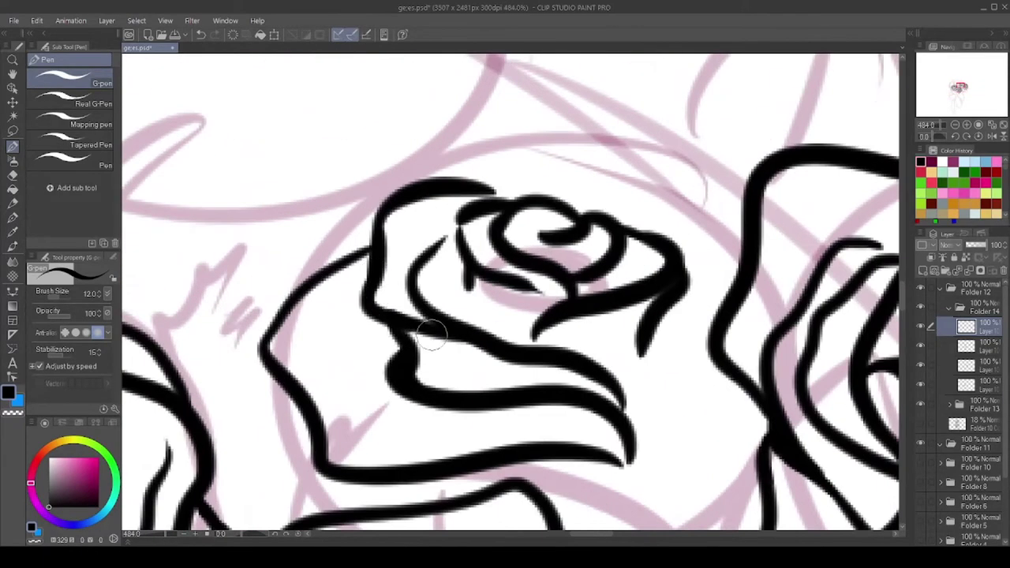
# Ink the central rose's upper and right petals and its outermost petals up to the neighbouring roses
pyautogui.scroll(-1, 506, 316)
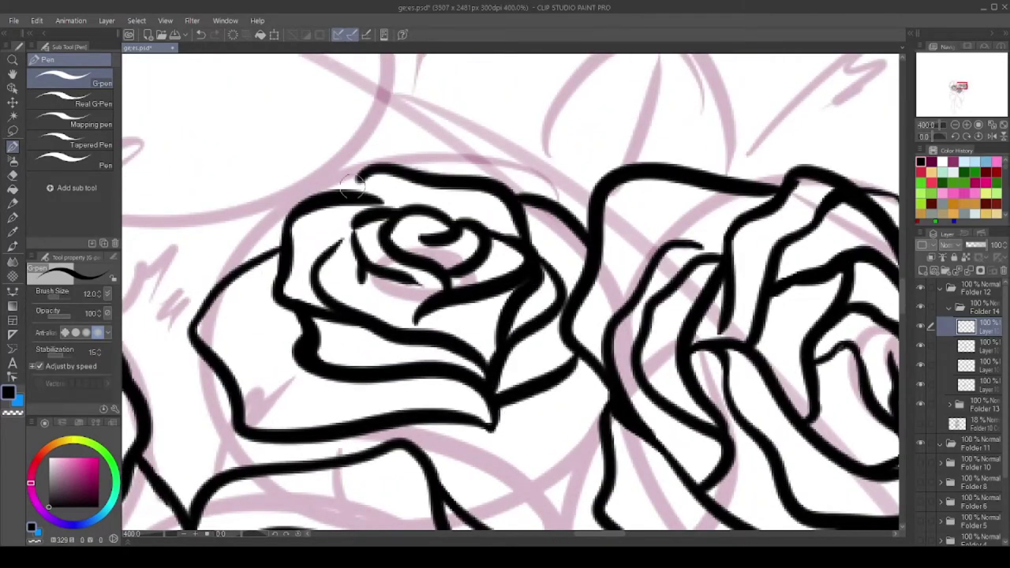
pyautogui.scroll(-2, 474, 331)
pyautogui.scroll(2, 491, 308)
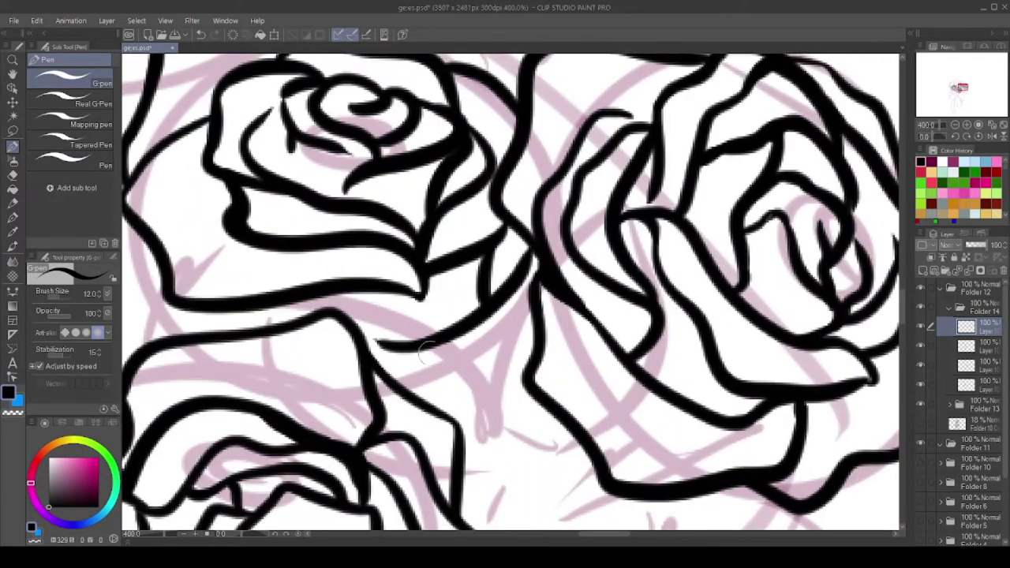
pyautogui.scroll(-1, 350, 349)
pyautogui.scroll(-10, 446, 401)
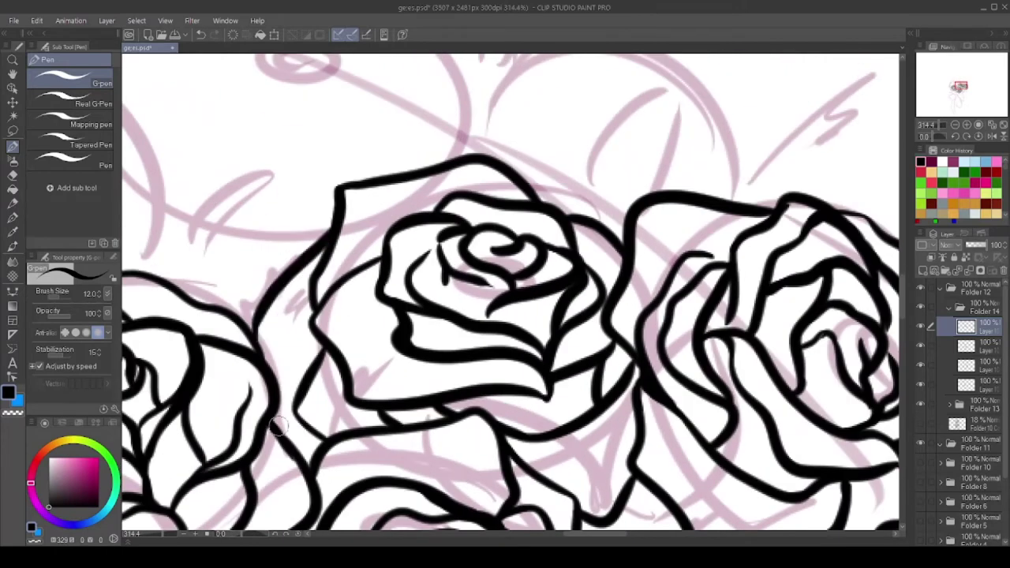
# On a new layer, ink the oval centre and first surrounding petals of the bouquet's top rose
pyautogui.scroll(9, 475, 183)
pyautogui.scroll(1, 475, 183)
pyautogui.moveTo(416, 219); pyautogui.dragTo(504, 193)
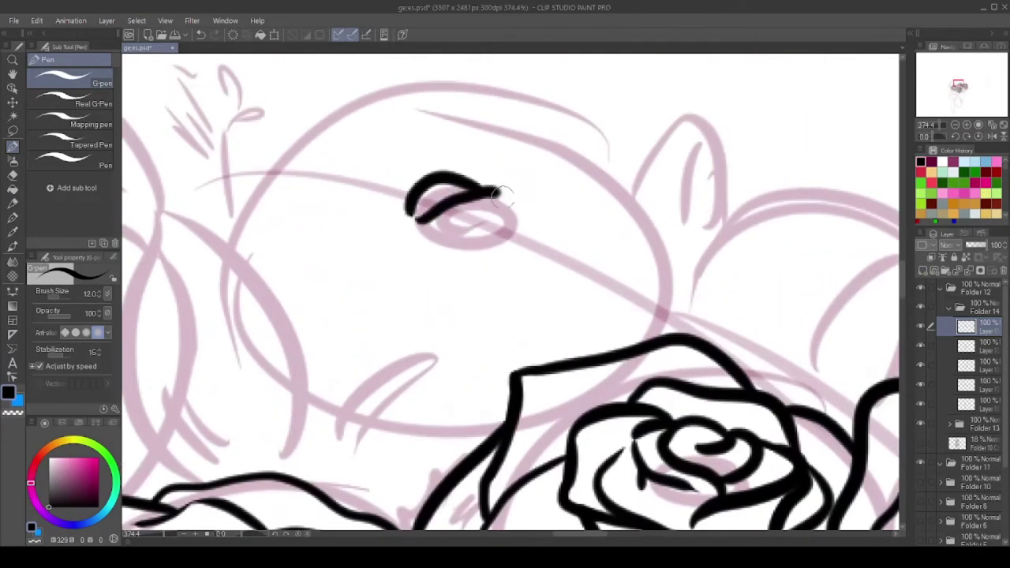
pyautogui.moveTo(418, 152); pyautogui.dragTo(545, 233)
pyautogui.moveTo(549, 204); pyautogui.dragTo(541, 327)
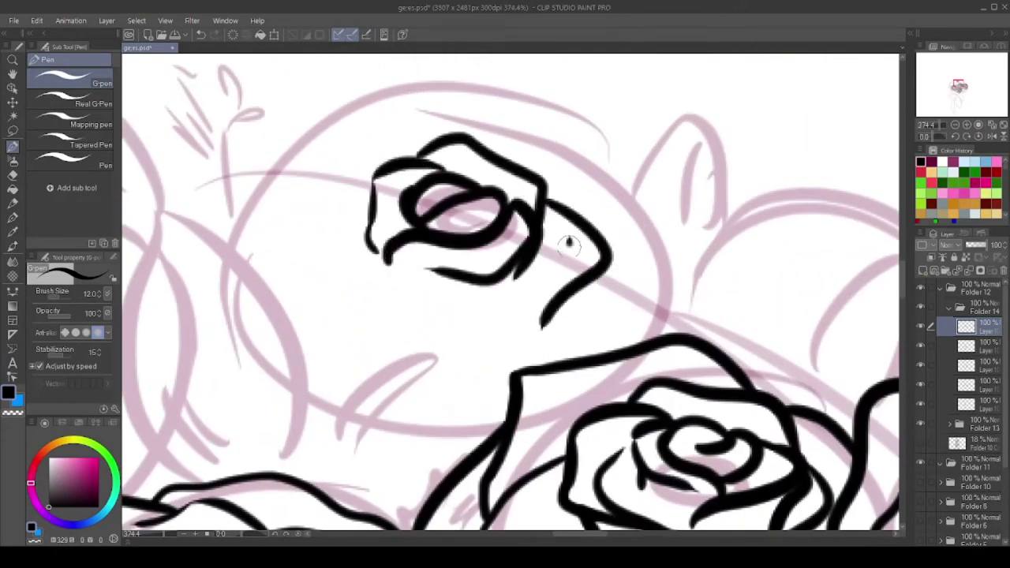
pyautogui.moveTo(469, 347)
pyautogui.mouseDown()
pyautogui.moveTo(369, 197)
pyautogui.moveTo(419, 332)
pyautogui.mouseUp()
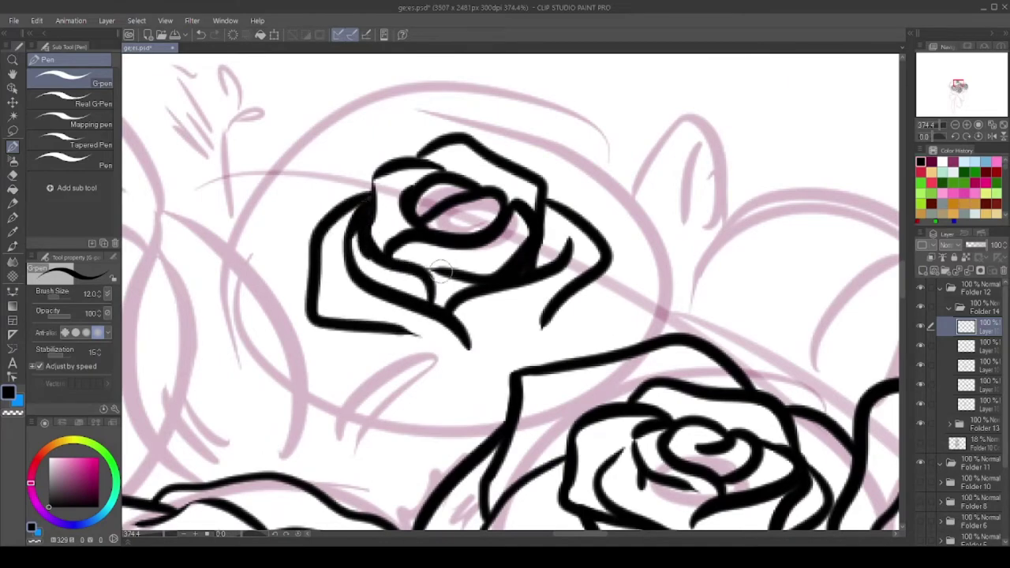
# Ink the angular upper petals and the lower and right outer petals of the top rose
pyautogui.scroll(-2, 441, 271)
pyautogui.moveTo(572, 223); pyautogui.dragTo(361, 169)
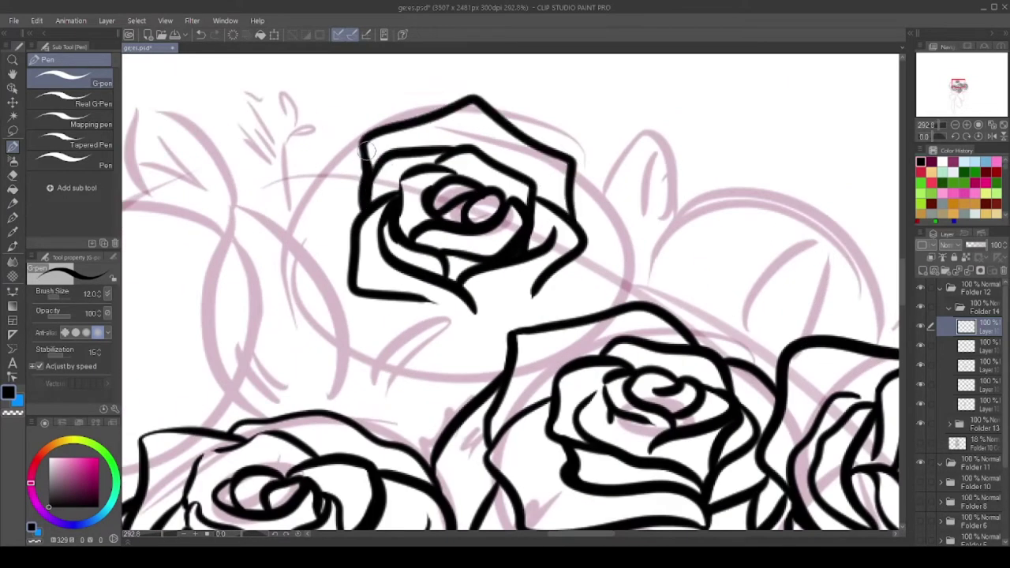
pyautogui.scroll(-1, 457, 279)
pyautogui.scroll(1, 584, 294)
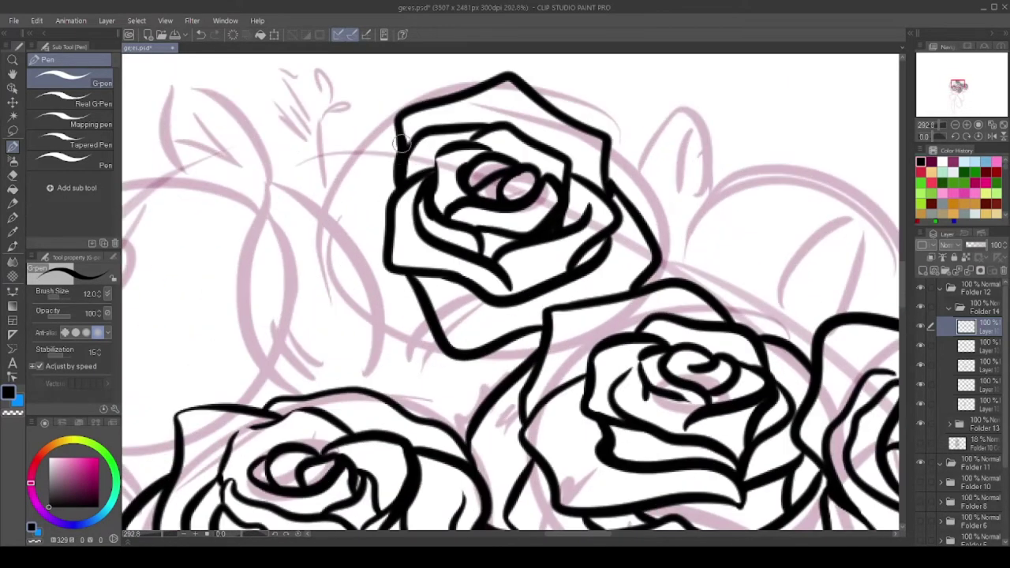
# Ink the top rose's outermost petals along its left and lower sides and around its upper edge
pyautogui.moveTo(410, 142)
pyautogui.mouseDown()
pyautogui.moveTo(422, 364)
pyautogui.moveTo(497, 363)
pyautogui.mouseUp()
pyautogui.scroll(1, 497, 364)
pyautogui.scroll(-4, 485, 426)
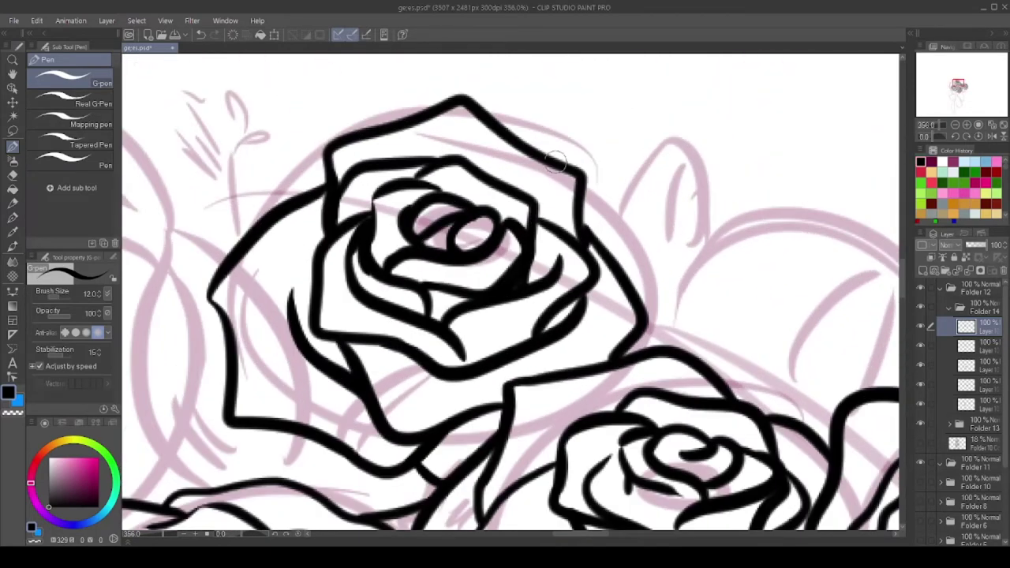
pyautogui.scroll(3, 579, 173)
pyautogui.scroll(-10, 544, 205)
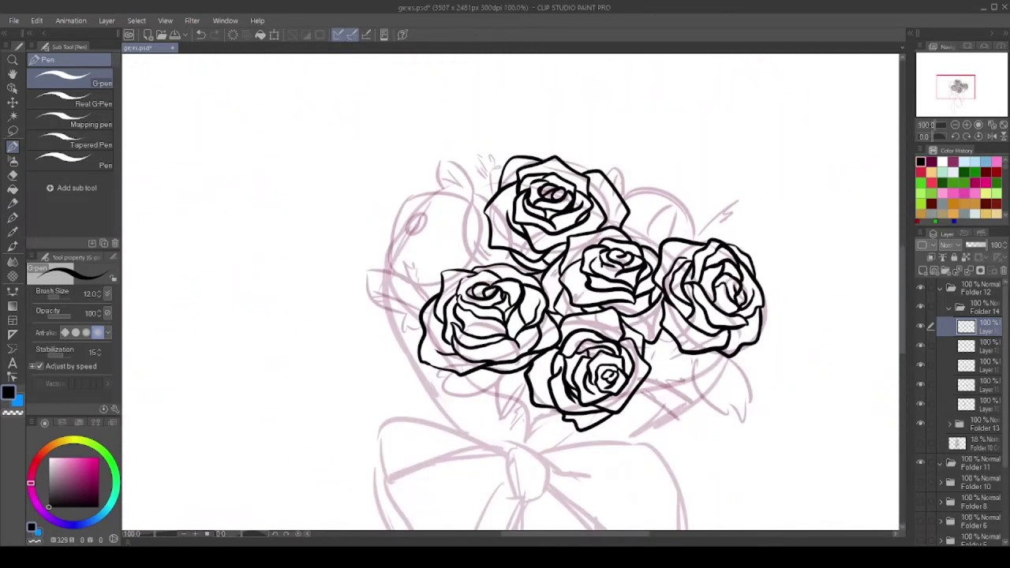
# On a new layer, ink the curled centre and inner petals of the bouquet's upper left rose
pyautogui.scroll(-3, 412, 223)
pyautogui.scroll(12, 383, 204)
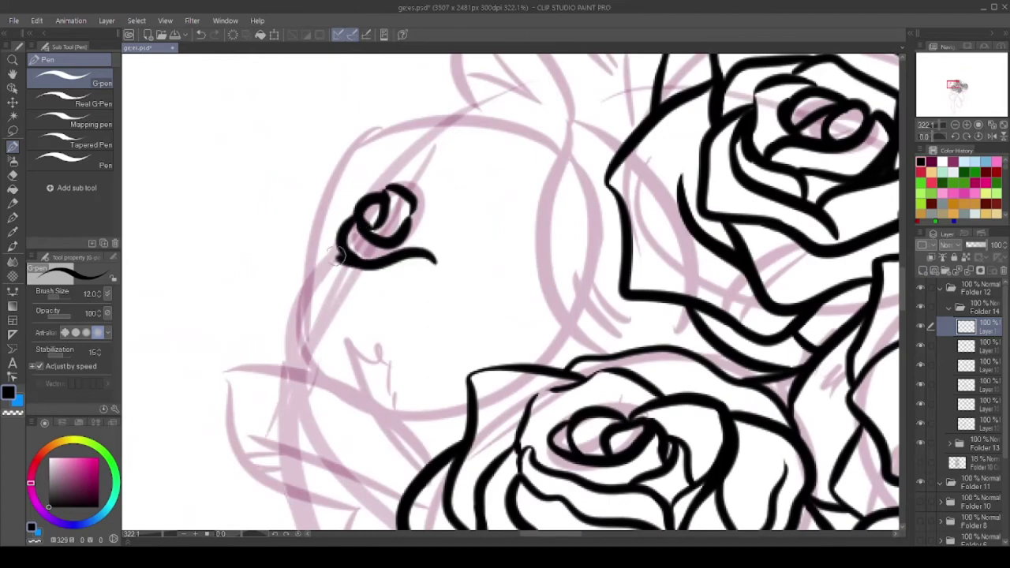
pyautogui.scroll(1, 332, 240)
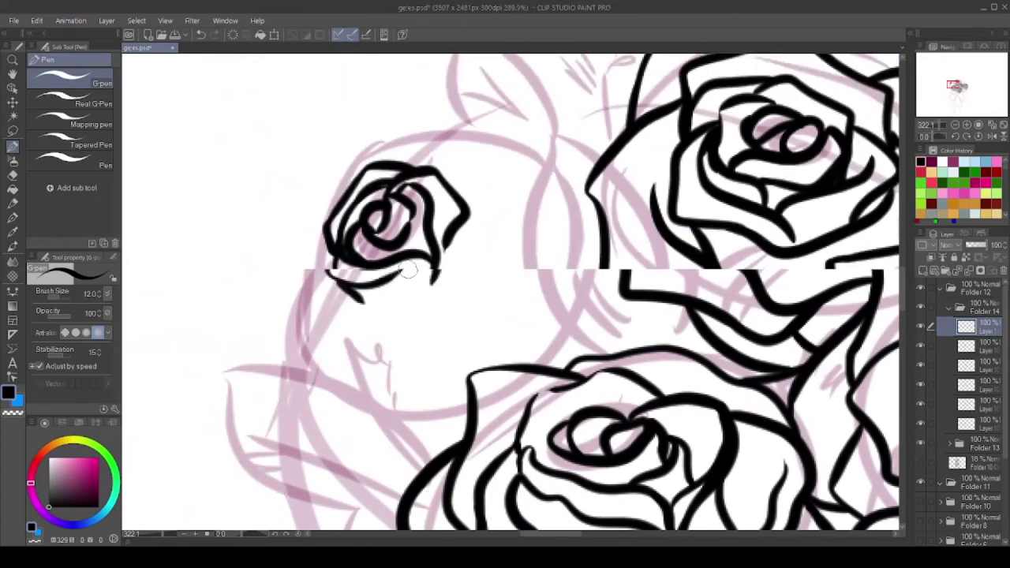
pyautogui.moveTo(290, 217); pyautogui.dragTo(430, 332)
pyautogui.moveTo(430, 146); pyautogui.dragTo(522, 298)
pyautogui.moveTo(461, 207); pyautogui.dragTo(476, 280)
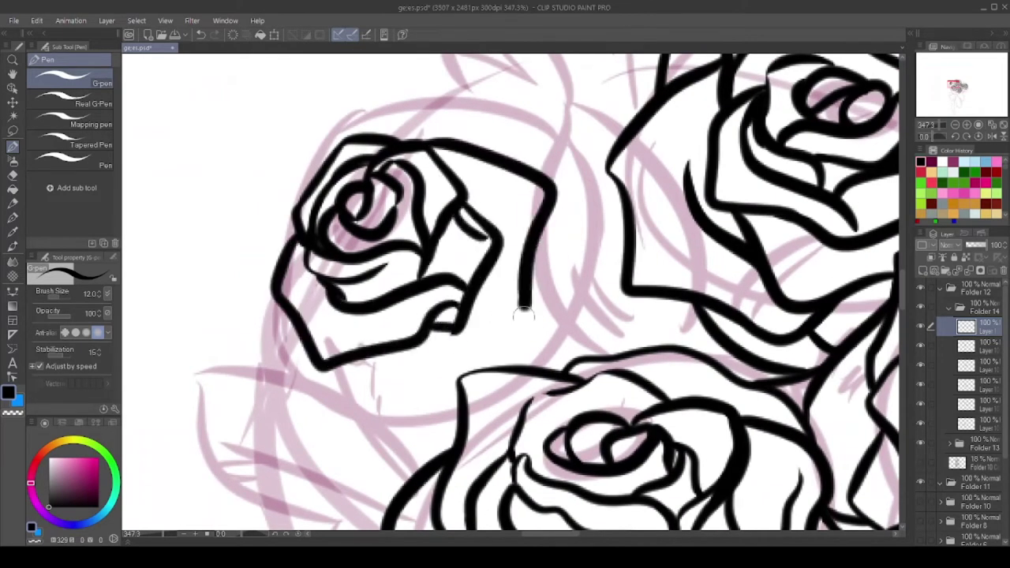
# Ink the upper left rose's large outer petals around its upper, right, lower and left edges
pyautogui.scroll(-1, 391, 190)
pyautogui.moveTo(347, 154); pyautogui.dragTo(514, 264)
pyautogui.scroll(-3, 527, 364)
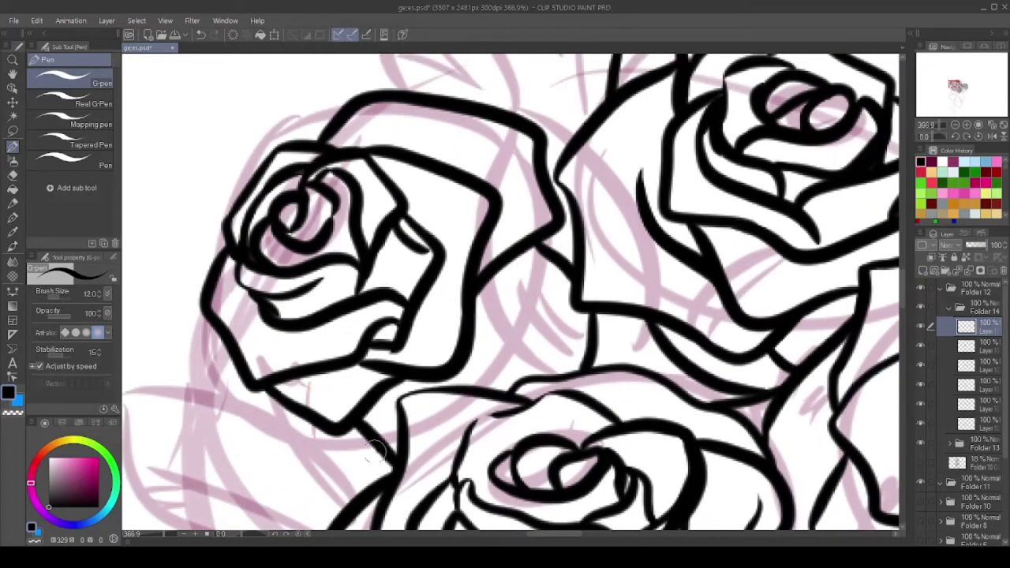
pyautogui.moveTo(204, 338); pyautogui.dragTo(377, 491)
pyautogui.scroll(1, 377, 491)
pyautogui.scroll(-2, 316, 395)
pyautogui.scroll(5, 207, 357)
pyautogui.scroll(-5, 207, 357)
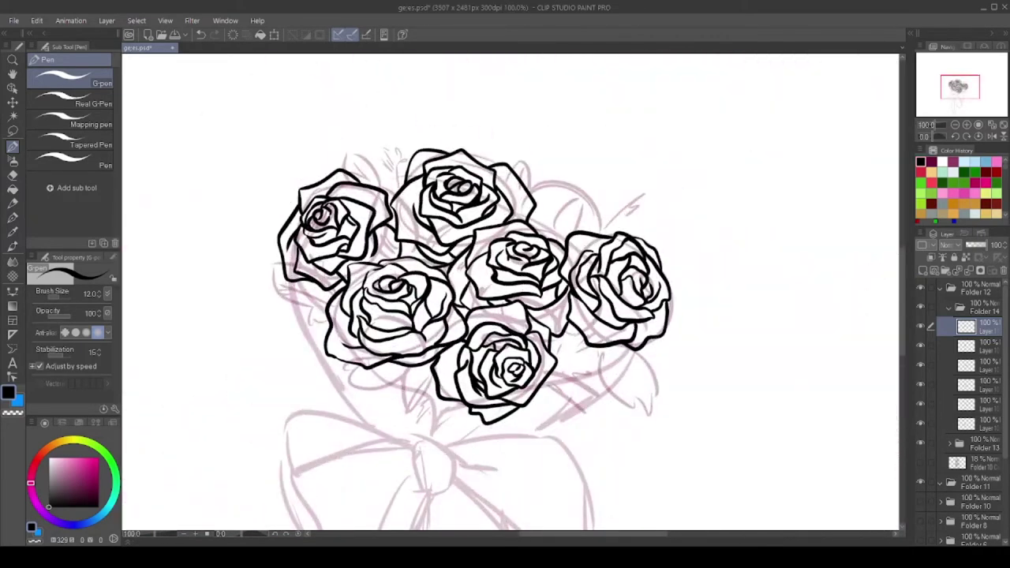
# Ink the partly hidden rose at the bouquet's upper right with one broad front petal and ruffled petals behind it
pyautogui.scroll(5, 574, 179)
pyautogui.moveTo(470, 206); pyautogui.dragTo(660, 242)
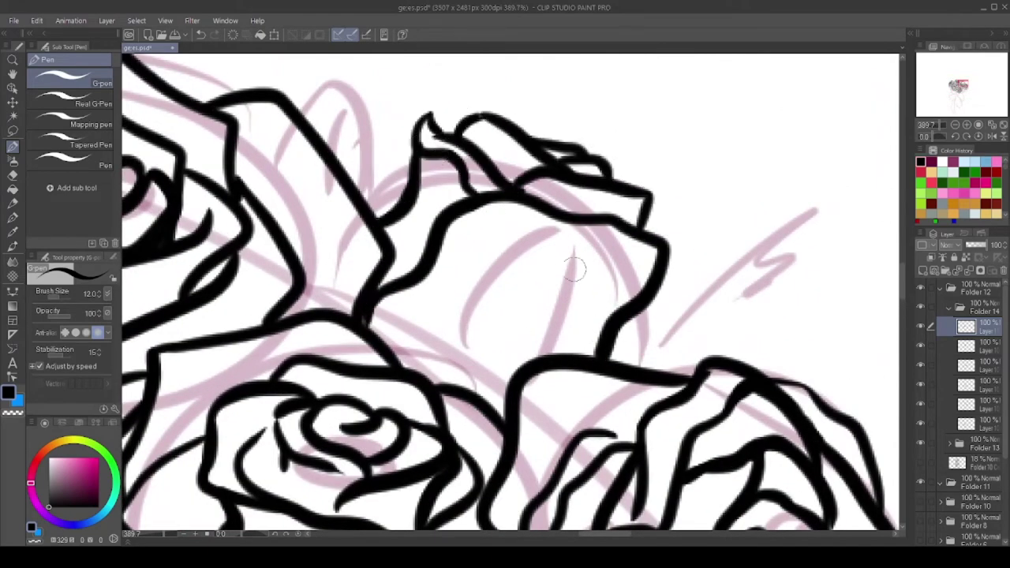
pyautogui.scroll(-5, 573, 269)
# On a new layer, ink the notched leaves with midribs beneath and to the left of the lower left rose
pyautogui.scroll(4, 440, 351)
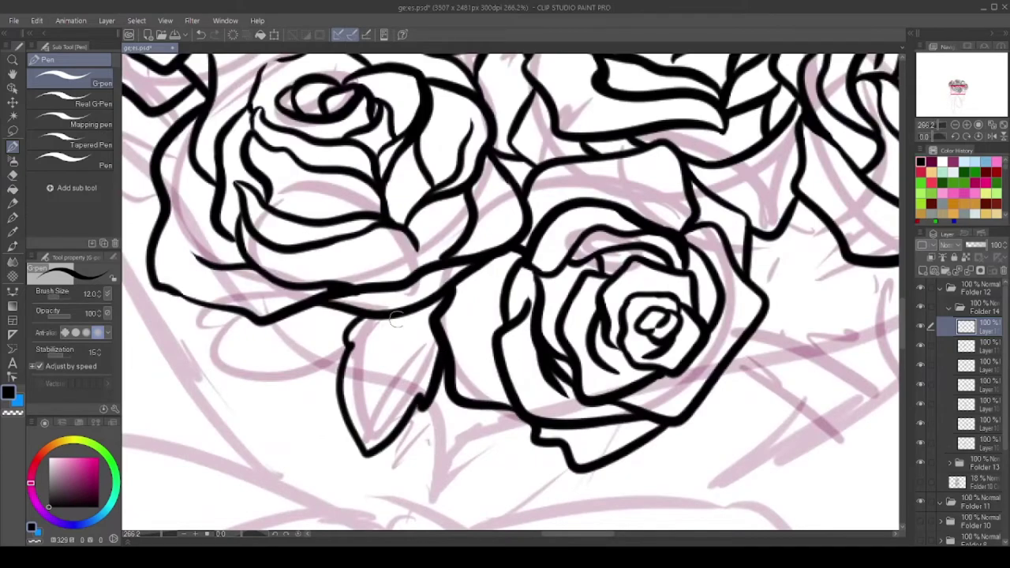
pyautogui.scroll(1, 395, 317)
pyautogui.moveTo(347, 347); pyautogui.dragTo(300, 395)
pyautogui.scroll(-2, 333, 299)
pyautogui.moveTo(268, 205); pyautogui.dragTo(197, 308)
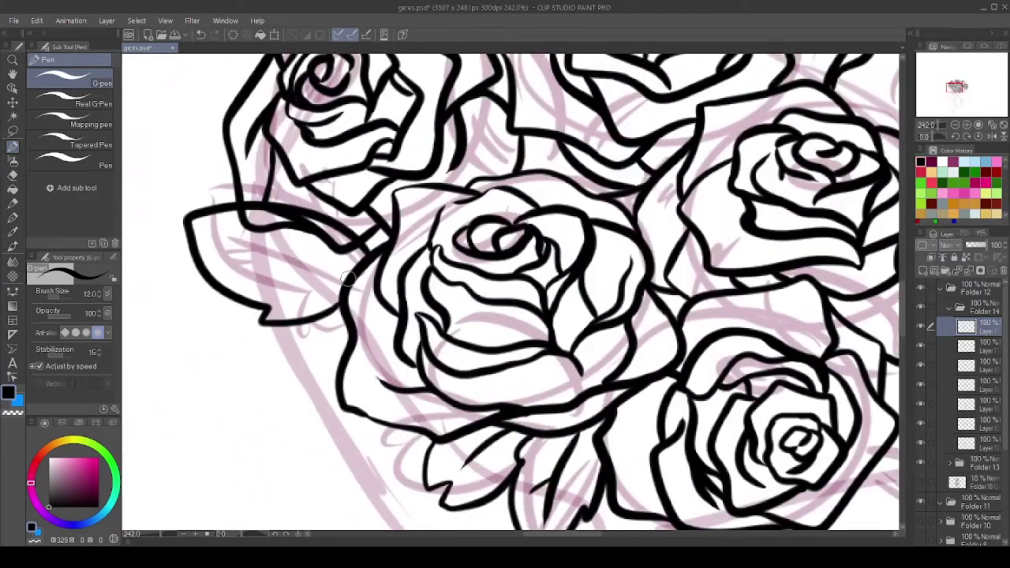
pyautogui.scroll(2, 398, 130)
# Merge the rose layers, lower the merged layer's opacity to 48%, and ink pointed leaves around the upper left rose
pyautogui.scroll(-4, 376, 156)
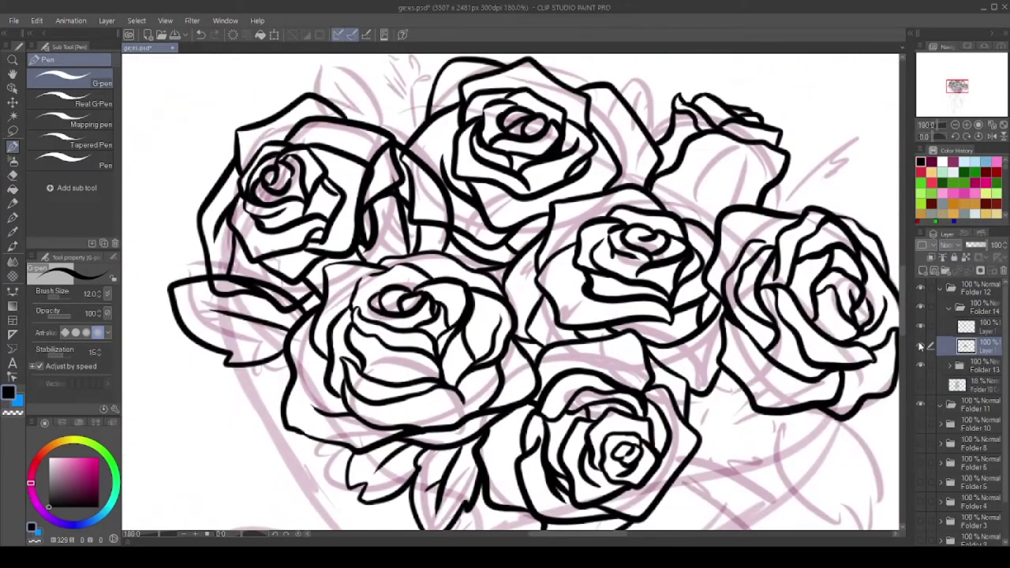
pyautogui.scroll(5, 518, 247)
pyautogui.moveTo(517, 246); pyautogui.dragTo(481, 225)
pyautogui.scroll(-3, 513, 237)
pyautogui.scroll(3, 711, 237)
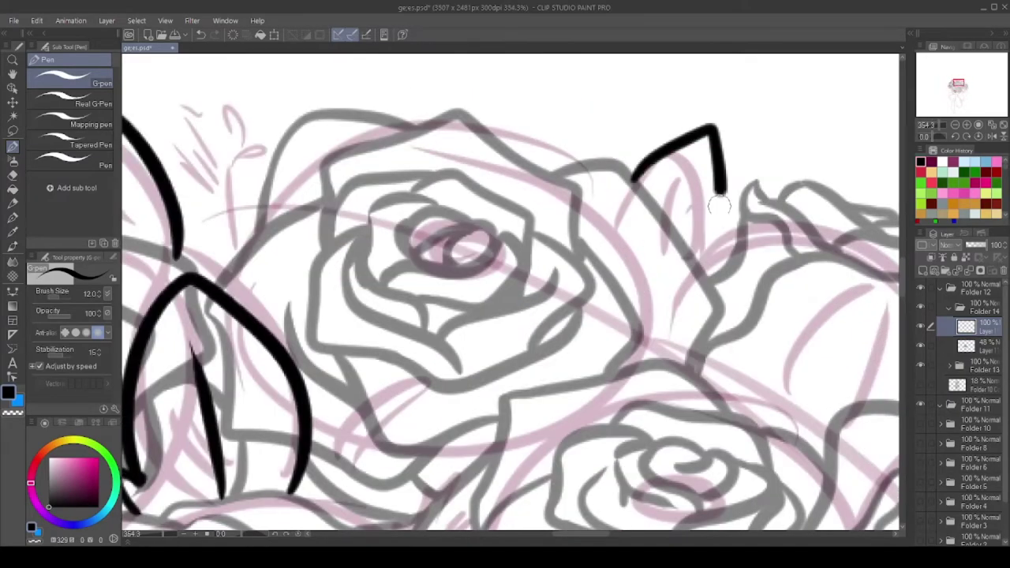
# Ink the pointed leaves with midribs beside the top rose and between it and the central rose
pyautogui.moveTo(711, 193); pyautogui.dragTo(715, 260)
pyautogui.scroll(-4, 711, 260)
pyautogui.scroll(4, 709, 249)
pyautogui.moveTo(527, 253); pyautogui.dragTo(710, 241)
pyautogui.scroll(-4, 709, 249)
# Ink the cluster of three notched leaves with midribs beneath the rightmost rose
pyautogui.scroll(4, 694, 316)
pyautogui.moveTo(659, 316); pyautogui.dragTo(718, 430)
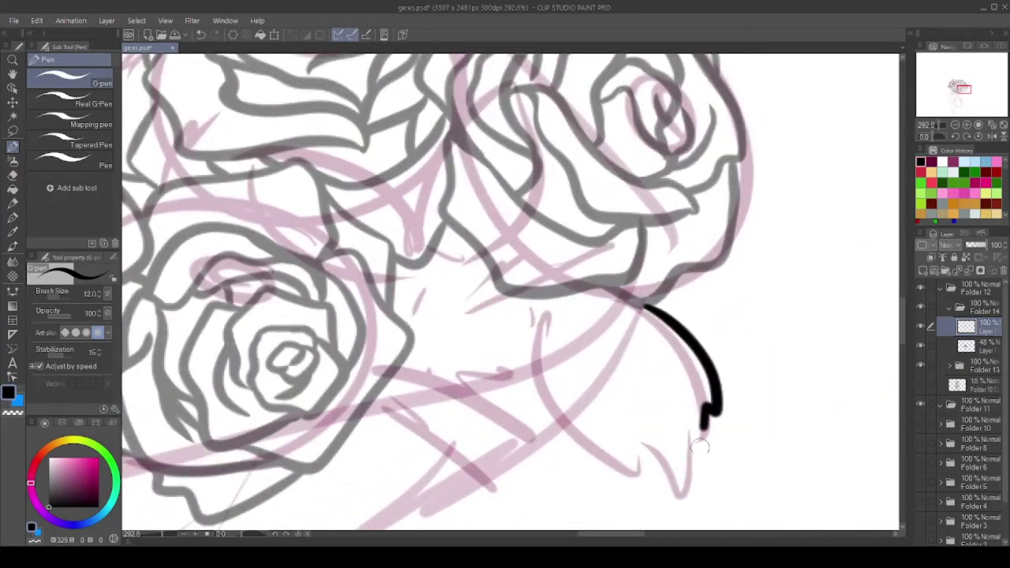
pyautogui.moveTo(553, 304); pyautogui.dragTo(714, 525)
pyautogui.moveTo(489, 236); pyautogui.dragTo(529, 303)
pyautogui.moveTo(391, 268); pyautogui.dragTo(494, 272)
pyautogui.scroll(-1, 606, 316)
pyautogui.moveTo(599, 320); pyautogui.dragTo(506, 489)
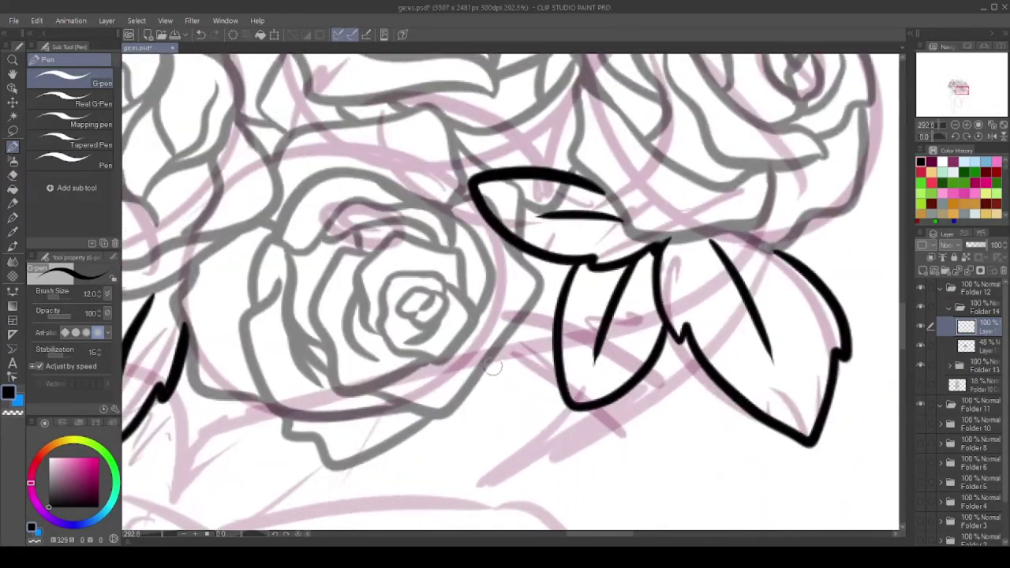
# Ink a small leaf tip beneath the bottom middle rose and a pointed leaf between the lower left and central roses
pyautogui.moveTo(513, 355); pyautogui.dragTo(442, 430)
pyautogui.scroll(-4, 474, 395)
pyautogui.scroll(4, 355, 236)
pyautogui.moveTo(398, 343)
pyautogui.mouseDown()
pyautogui.moveTo(412, 318)
pyautogui.moveTo(333, 273)
pyautogui.mouseUp()
pyautogui.scroll(1, 333, 273)
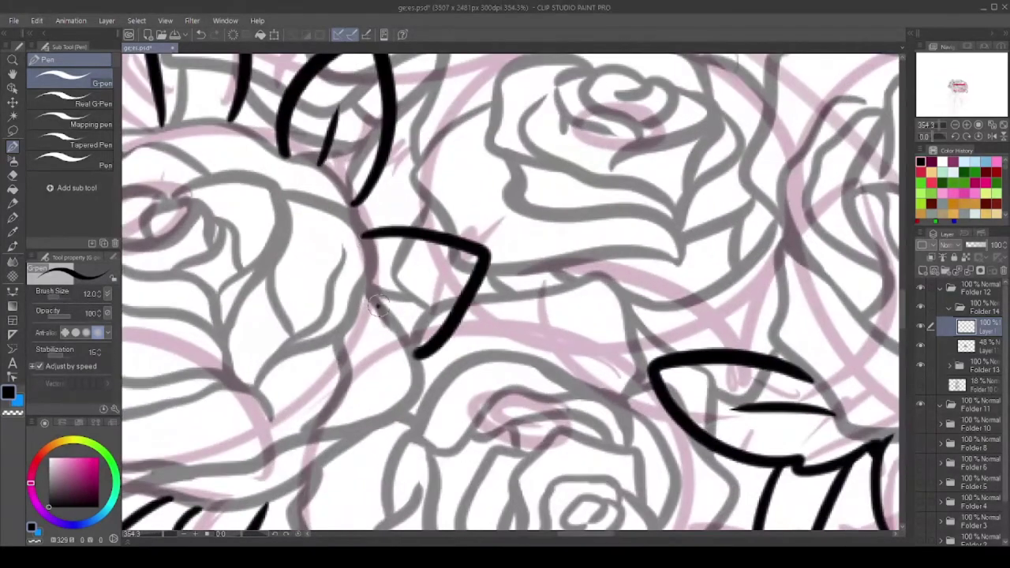
# Ink a branching sprig between the upper left and top roses, and a veined leaf and sprig above the rightmost rose
pyautogui.scroll(-5, 377, 304)
pyautogui.scroll(4, 373, 277)
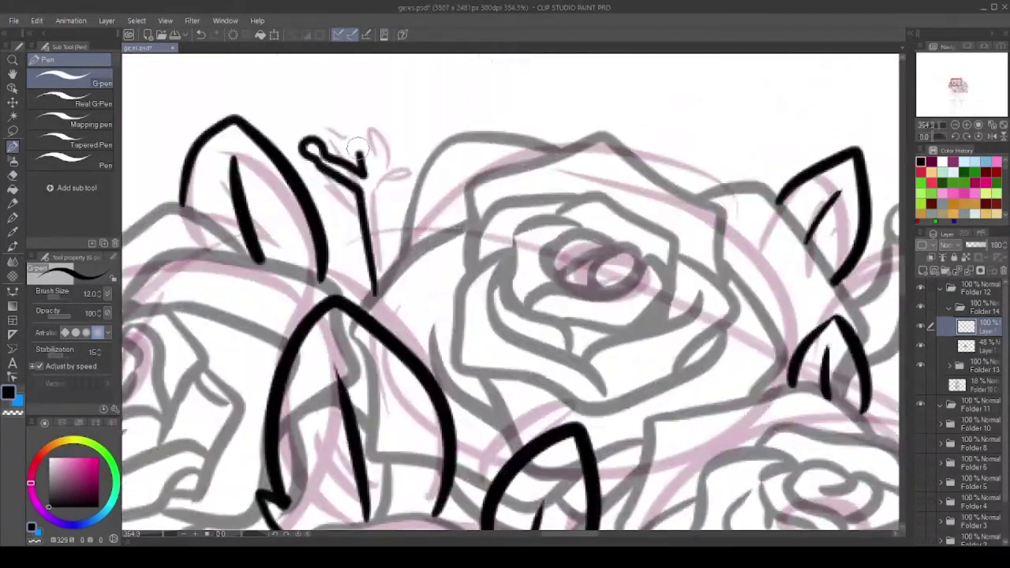
pyautogui.scroll(-5, 382, 159)
pyautogui.scroll(4, 652, 253)
pyautogui.moveTo(640, 281); pyautogui.dragTo(666, 254)
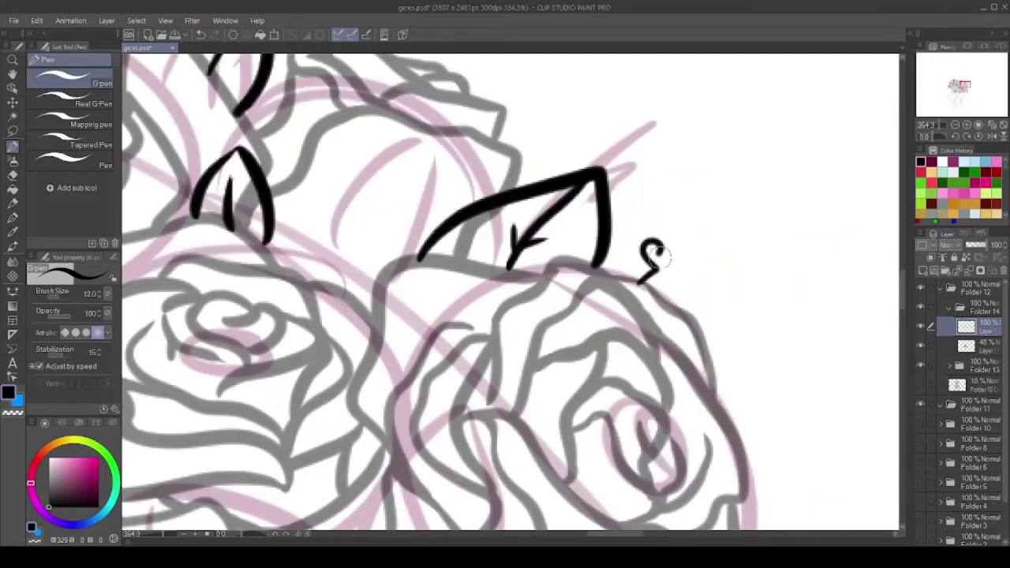
pyautogui.scroll(-5, 686, 289)
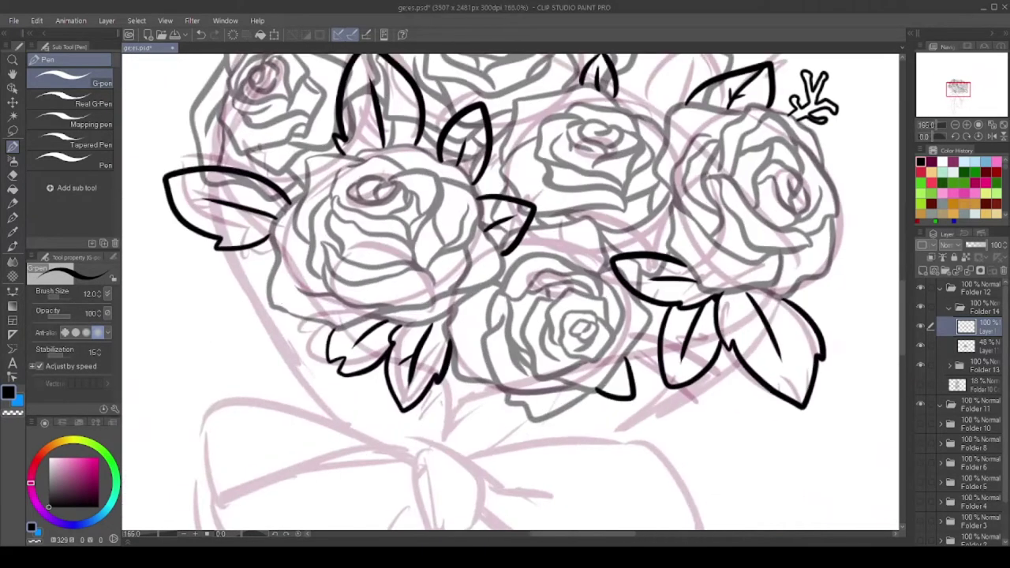
# Ink small branching sprigs around the leaves between the bottom middle and rightmost roses
pyautogui.scroll(5, 559, 310)
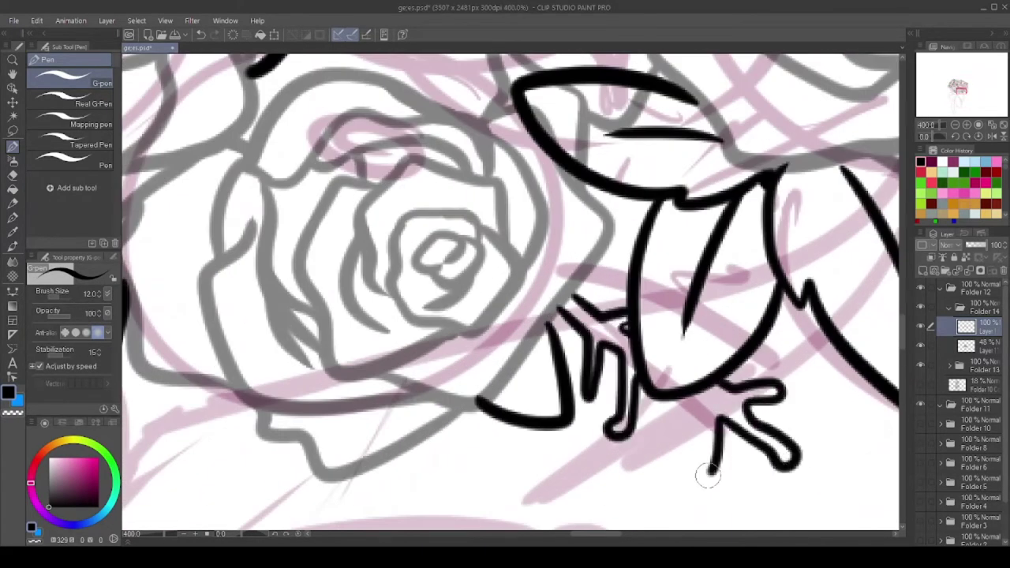
pyautogui.scroll(-4, 708, 474)
pyautogui.scroll(2, 505, 292)
pyautogui.scroll(-3, 505, 292)
pyautogui.scroll(4, 389, 363)
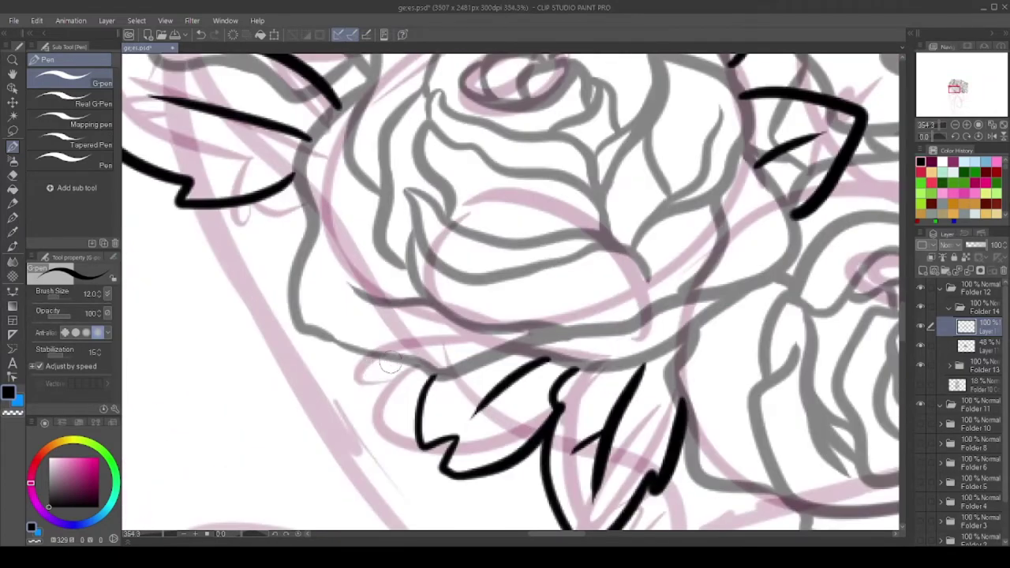
# Ink small branching sprigs beneath the lower left rose and beside the upper left rose
pyautogui.scroll(-4, 426, 392)
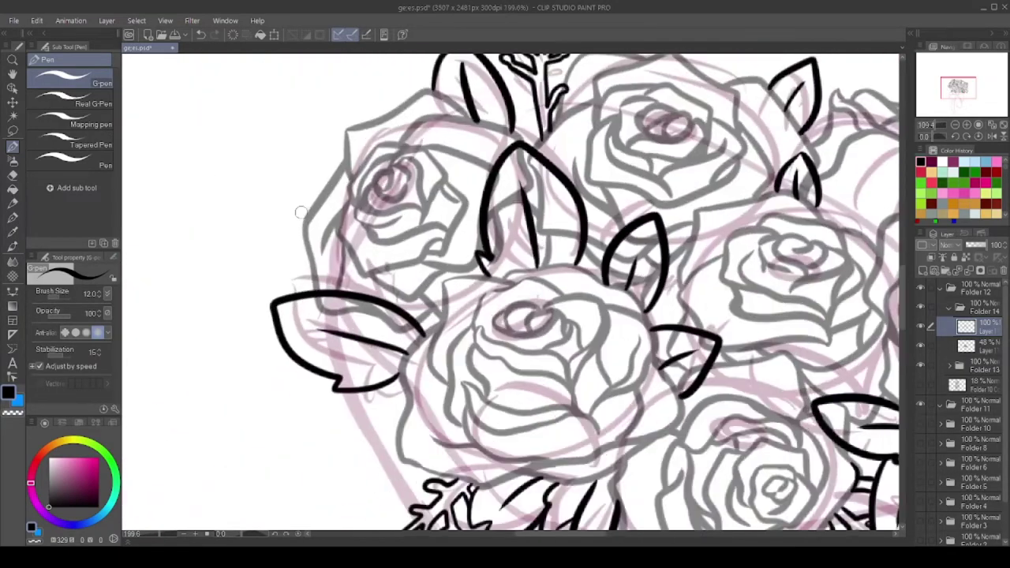
pyautogui.scroll(2, 331, 237)
pyautogui.scroll(-4, 442, 277)
# Erase the rose outlines where the inked leaves and sprigs overlap them, and set the rose layer to 100% opacity
pyautogui.click(13, 174)
pyautogui.scroll(5, 442, 237)
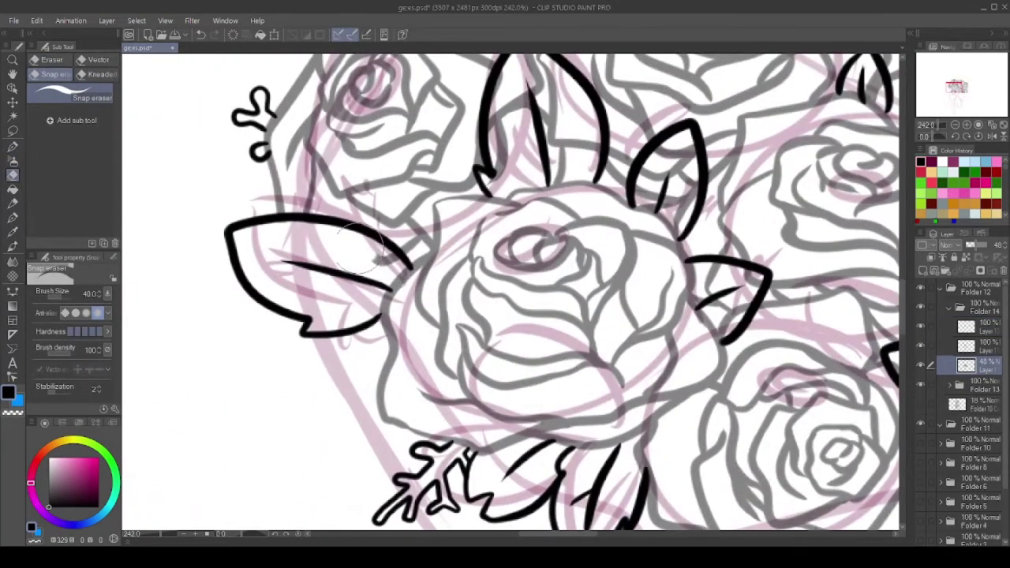
pyautogui.scroll(-1, 407, 170)
pyautogui.scroll(-2, 406, 243)
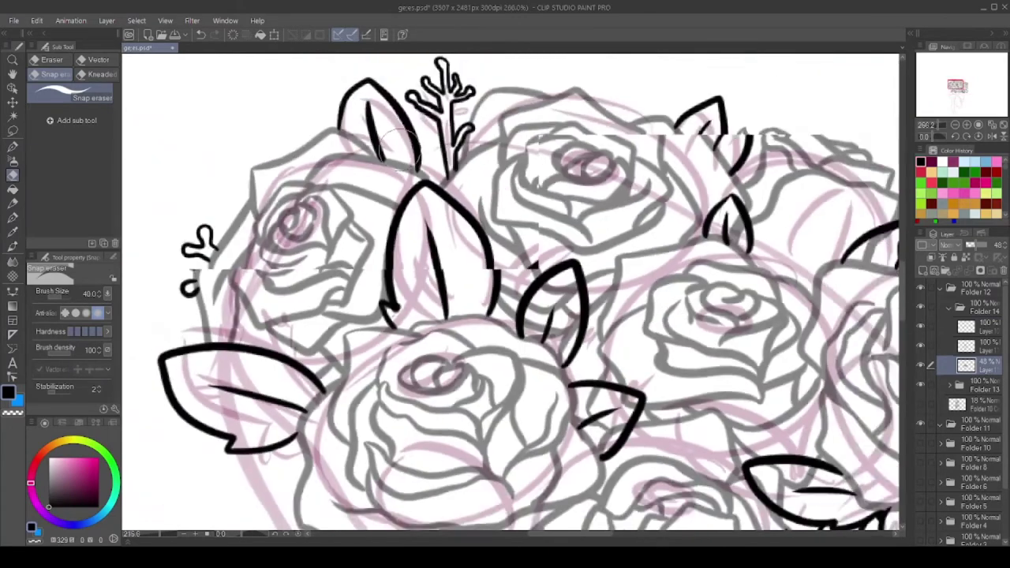
pyautogui.scroll(1, 505, 292)
pyautogui.scroll(-3, 505, 292)
pyautogui.scroll(3, 604, 320)
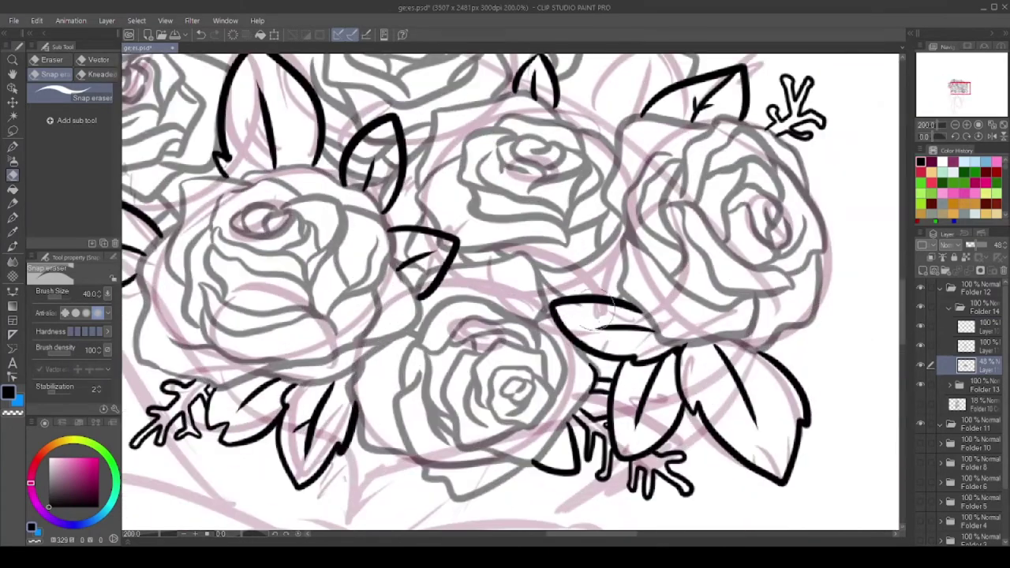
pyautogui.scroll(2, 422, 231)
pyautogui.scroll(1, 330, 170)
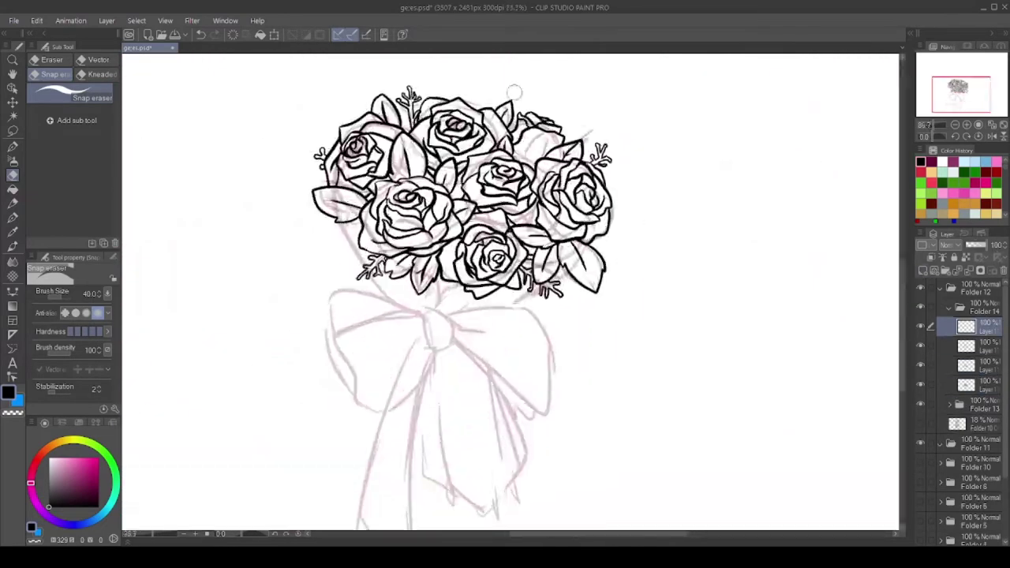
# Ink the bouquet wrapping's outer edges and creases between the flowers and the bow on a new layer
pyautogui.scroll(3, 510, 292)
pyautogui.scroll(-2, 510, 292)
pyautogui.scroll(-2, 510, 292)
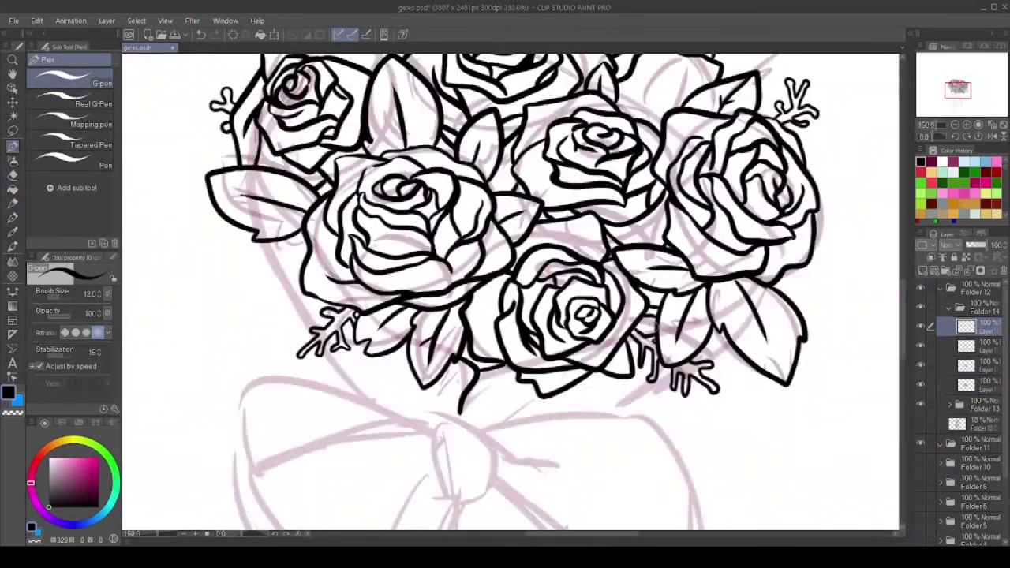
pyautogui.scroll(1, 510, 292)
pyautogui.scroll(2, 734, 396)
pyautogui.scroll(-2, 571, 318)
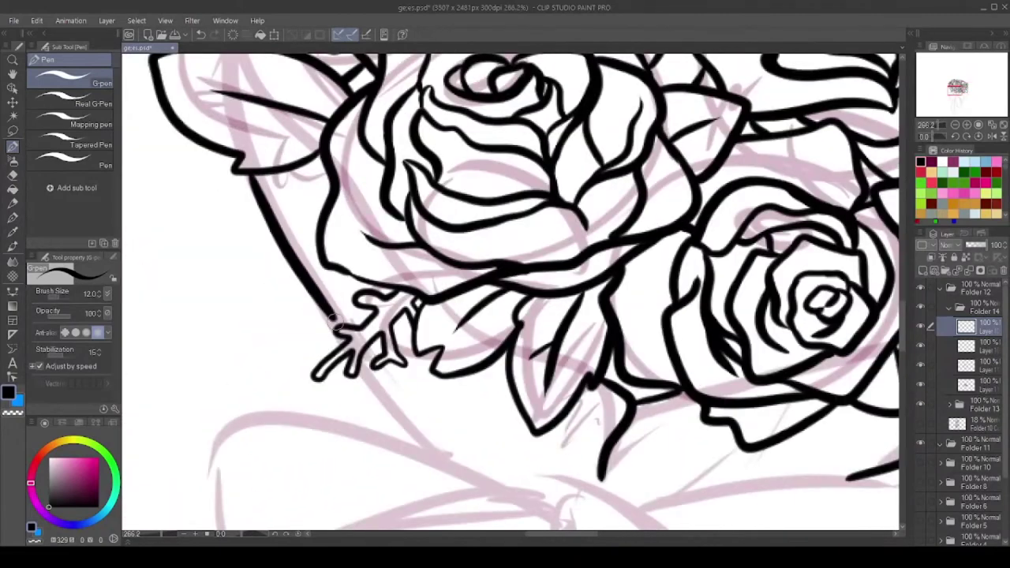
pyautogui.moveTo(572, 317); pyautogui.dragTo(571, 126)
# Ink the bow's knot and its large right loop with inner fold lines
pyautogui.scroll(-2, 572, 126)
pyautogui.scroll(2, 340, 204)
pyautogui.moveTo(359, 232); pyautogui.dragTo(469, 240)
pyautogui.moveTo(360, 248); pyautogui.dragTo(466, 294)
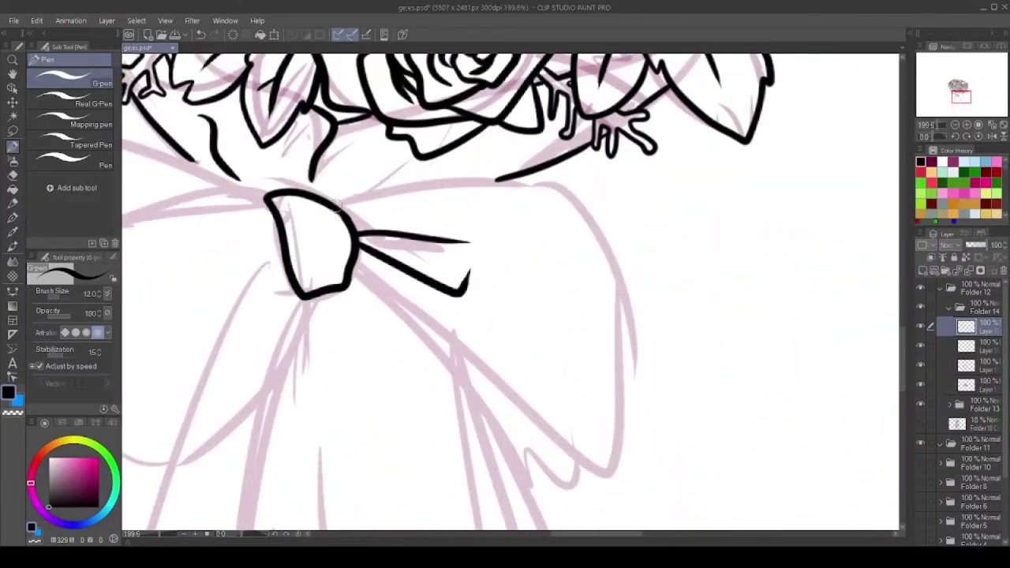
pyautogui.scroll(2, 388, 334)
pyautogui.moveTo(631, 521); pyautogui.dragTo(439, 350)
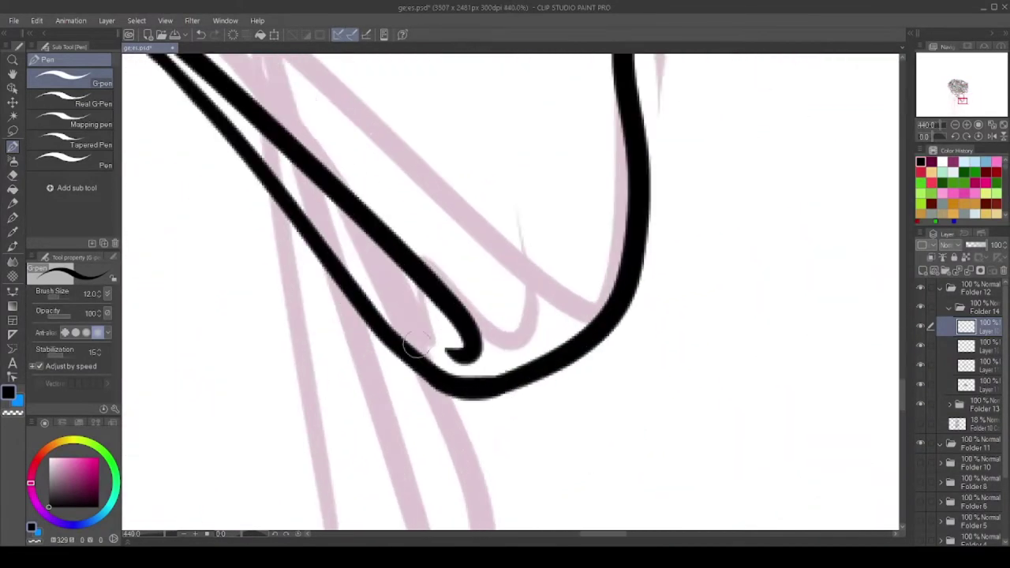
pyautogui.scroll(-2, 440, 350)
# Ink the bow's left loop with its fold lines beside the knot
pyautogui.moveTo(163, 57)
pyautogui.mouseDown()
pyautogui.moveTo(432, 221)
pyautogui.moveTo(353, 450)
pyautogui.mouseUp()
pyautogui.moveTo(439, 273); pyautogui.dragTo(332, 529)
pyautogui.moveTo(459, 321); pyautogui.dragTo(410, 517)
pyautogui.scroll(-3, 395, 247)
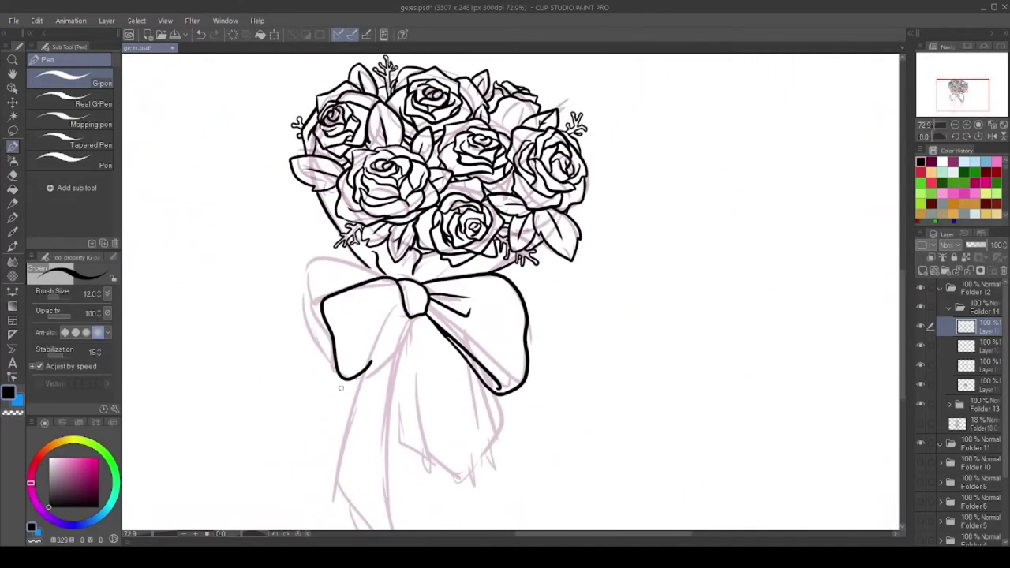
pyautogui.scroll(3, 394, 247)
pyautogui.scroll(-1, 394, 247)
pyautogui.scroll(-2, 395, 247)
# Ink the long left ribbon tail and the outline of the shorter, wider tail beneath the knot
pyautogui.scroll(2, 363, 315)
pyautogui.moveTo(327, 261); pyautogui.dragTo(351, 419)
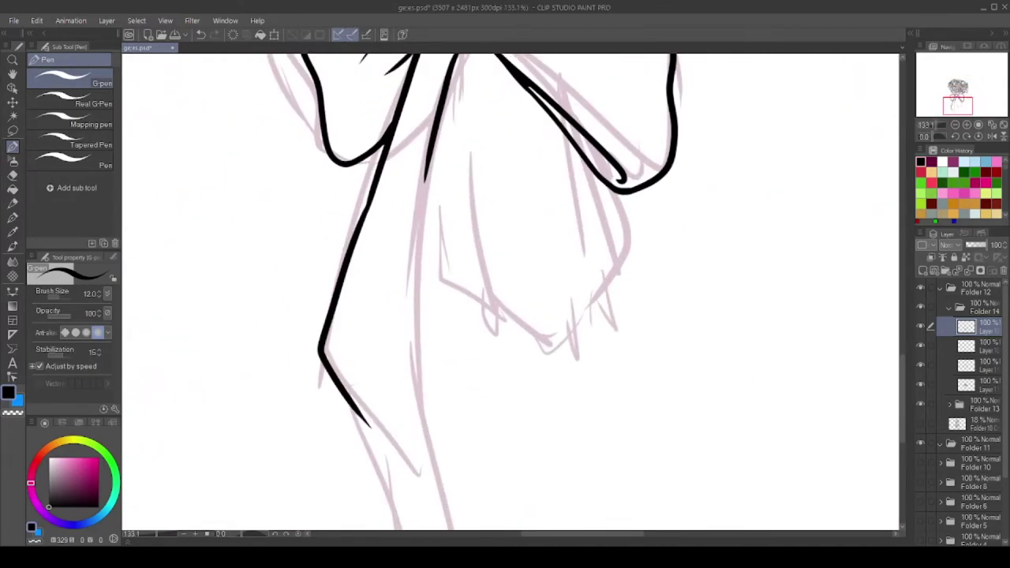
pyautogui.moveTo(347, 358); pyautogui.dragTo(363, 529)
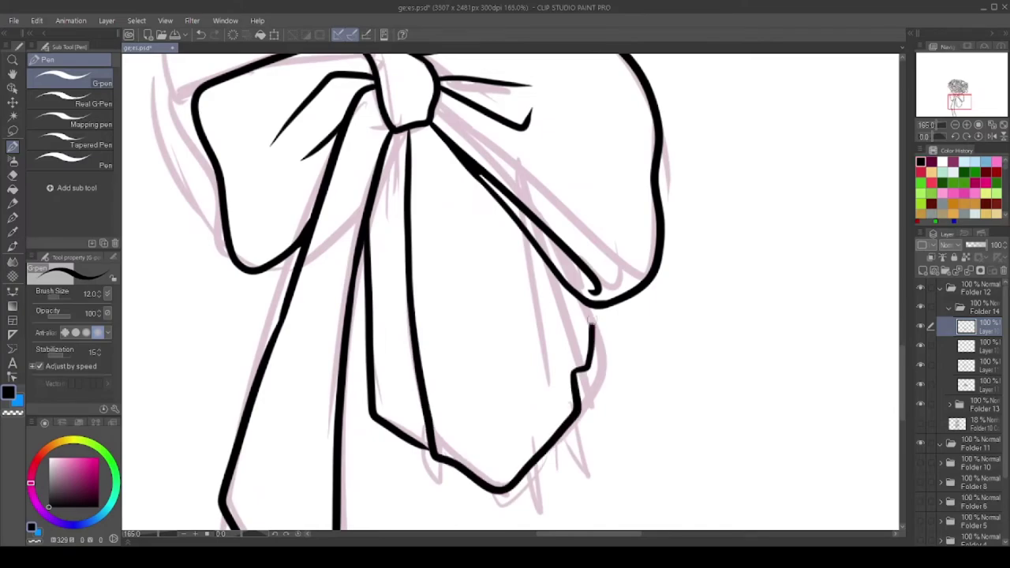
# Ink fold lines on the shorter ribbon tail and small hanging threads along its ragged hem
pyautogui.scroll(1, 457, 385)
pyautogui.moveTo(417, 418); pyautogui.dragTo(420, 439)
pyautogui.moveTo(542, 436); pyautogui.dragTo(544, 495)
pyautogui.moveTo(608, 356); pyautogui.dragTo(612, 410)
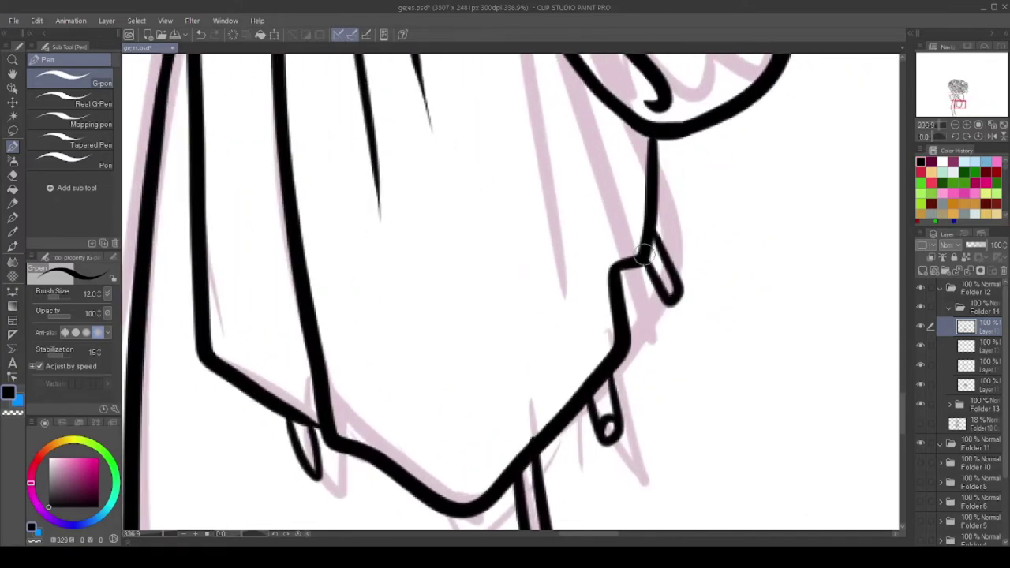
pyautogui.scroll(-5, 505, 395)
pyautogui.scroll(-1, 454, 293)
pyautogui.scroll(4, 453, 292)
pyautogui.scroll(-3, 454, 292)
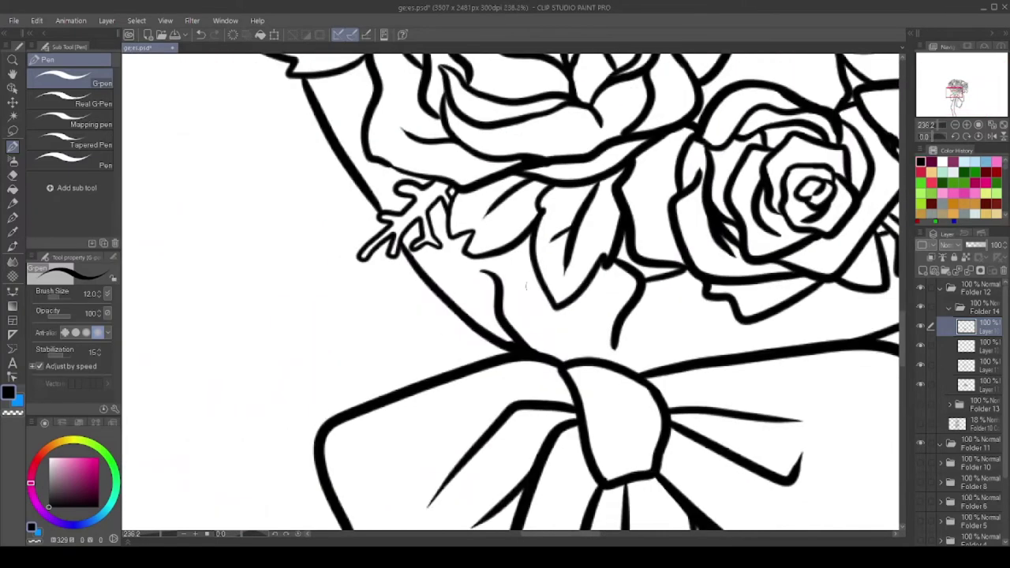
# Show the woman's faint line art layer and duplicate it as a backup copy
pyautogui.scroll(-3, 454, 292)
pyautogui.click(921, 423)
pyautogui.scroll(-2, 703, 368)
pyautogui.scroll(1, 506, 316)
pyautogui.press('m')
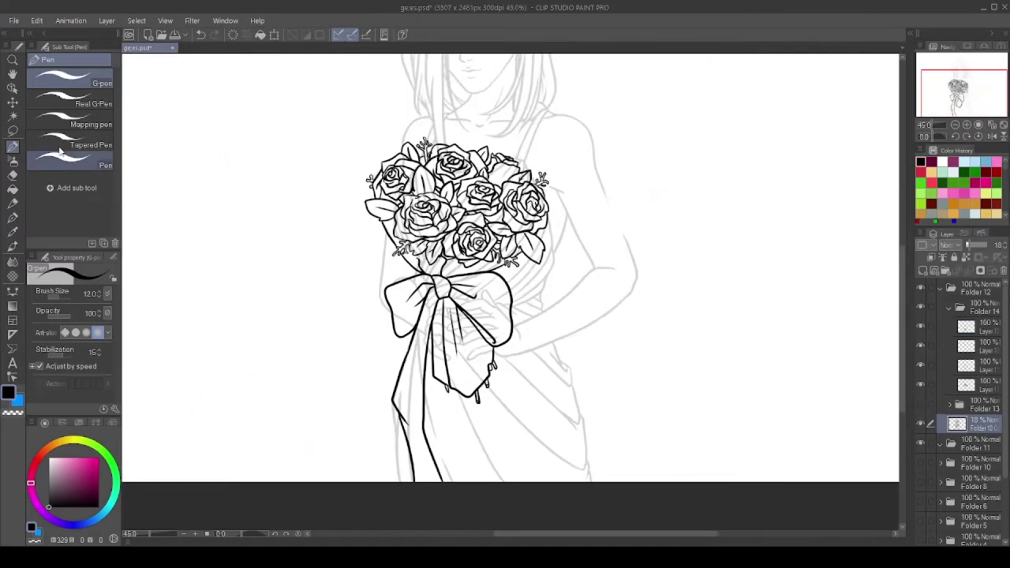
pyautogui.moveTo(442, 56); pyautogui.dragTo(323, 119)
pyautogui.hotkey('ctrl', 'c')
pyautogui.hotkey('ctrl', 'v')
# Erase the woman's arm, hand and dress lines covered by the bow and long ribbon tail
pyautogui.press('e')
pyautogui.scroll(4, 400, 213)
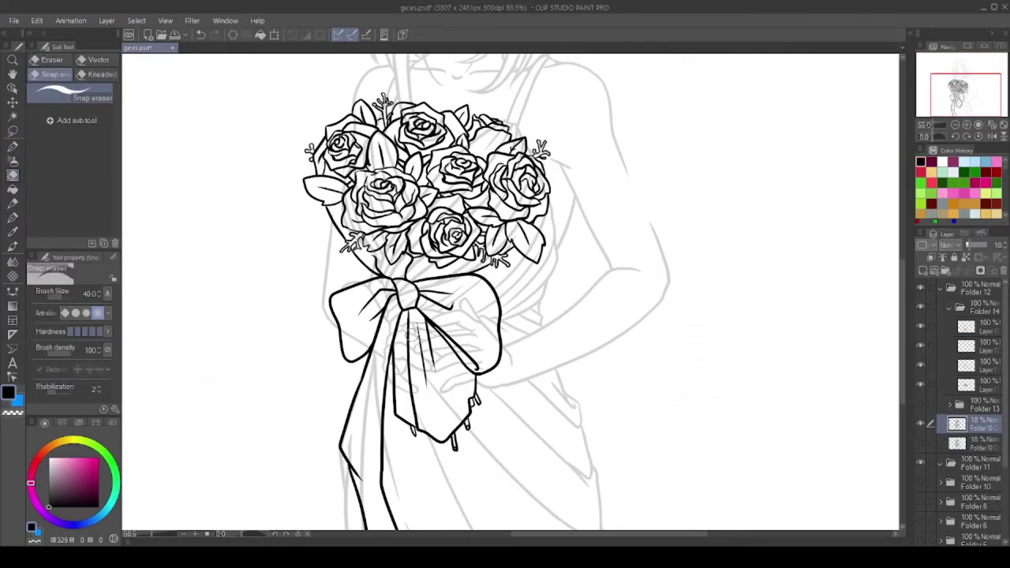
pyautogui.scroll(-3, 387, 377)
pyautogui.scroll(3, 562, 212)
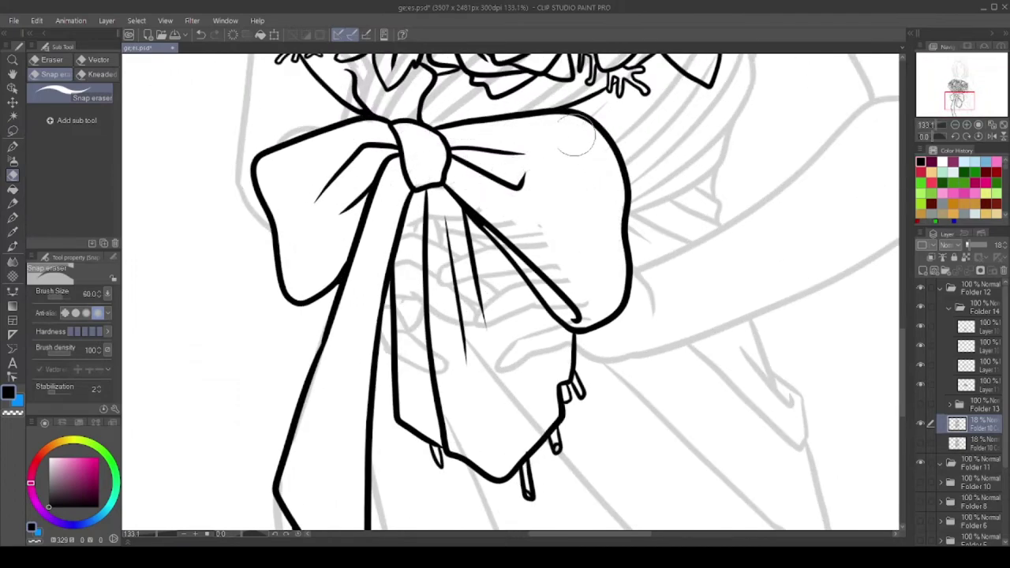
pyautogui.scroll(2, 426, 167)
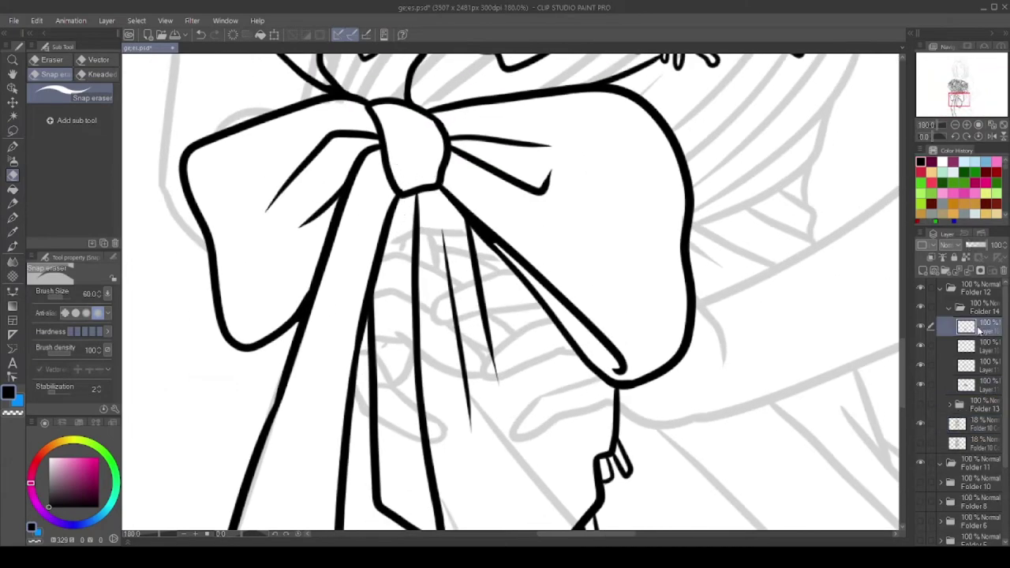
# Merge the bouquet ink layers and erase the ribbon tail lines where the woman's hands cross in front
pyautogui.click(958, 271)
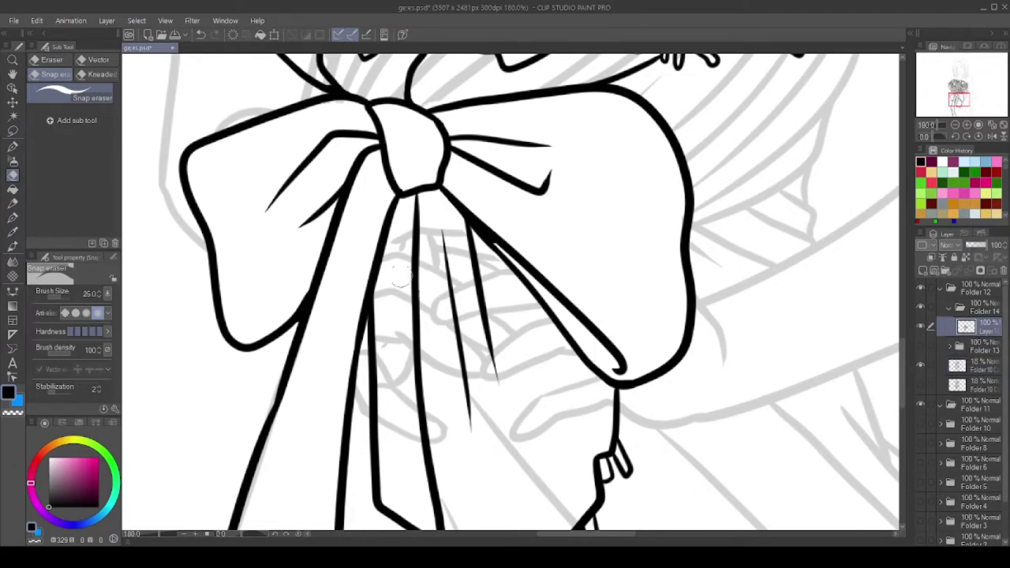
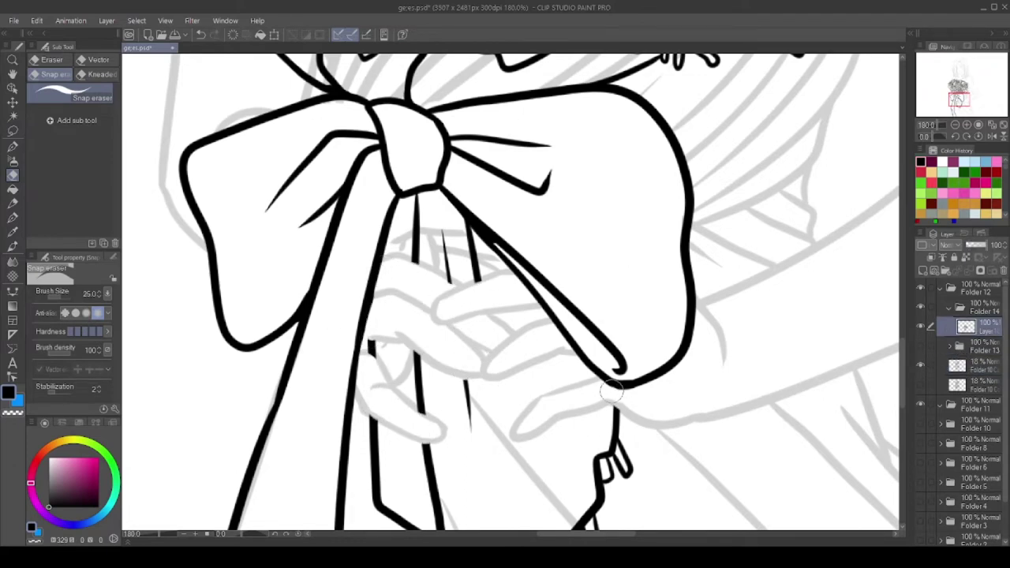
pyautogui.scroll(-2, 612, 392)
pyautogui.scroll(1, 612, 393)
pyautogui.click(922, 384)
pyautogui.click(922, 384)
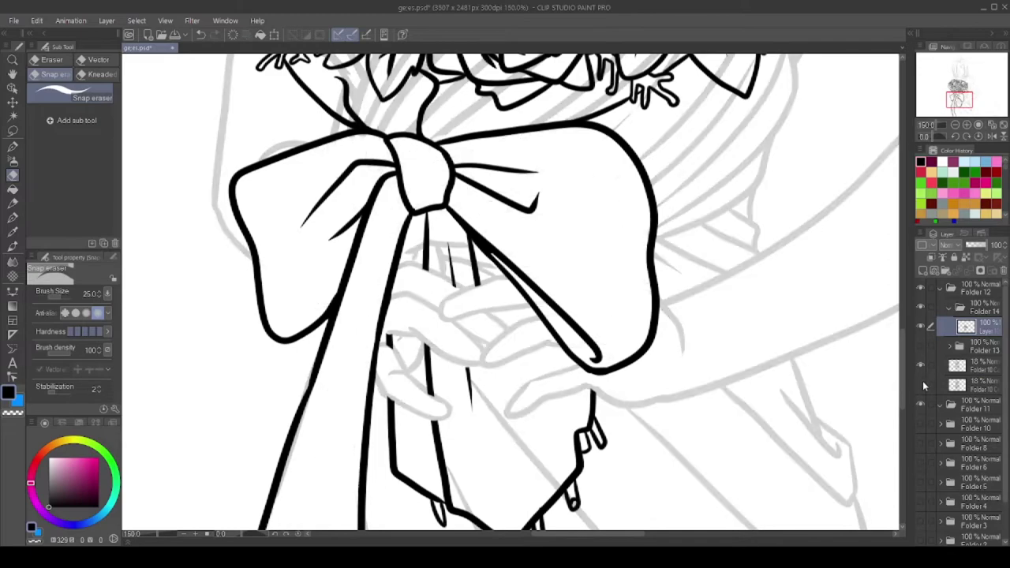
pyautogui.scroll(2, 431, 209)
pyautogui.scroll(-2, 479, 237)
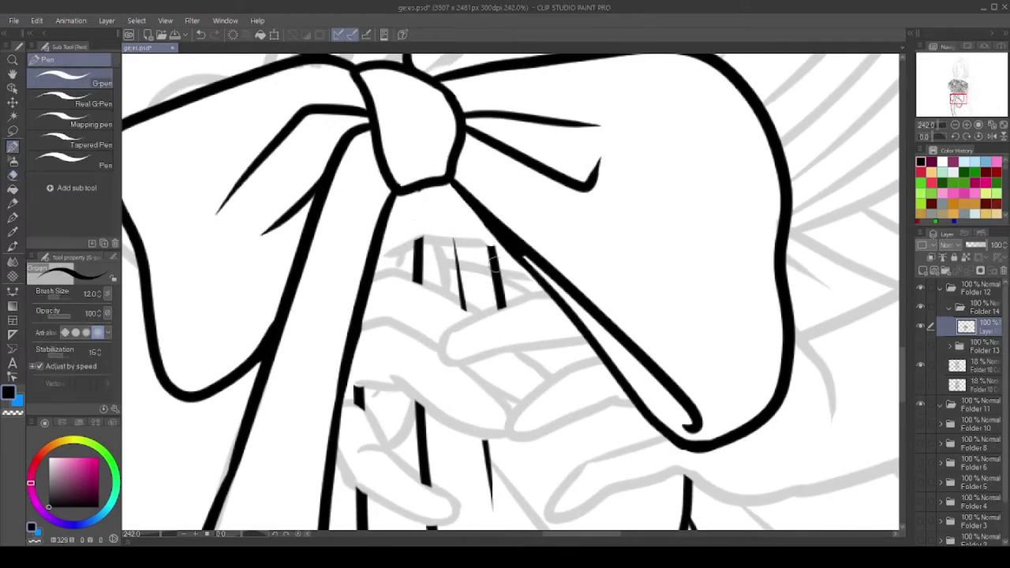
# Add a short edge line at the top of the tail and erase the dress lines behind the shorter ribbon tail
pyautogui.keyDown('ctrl'); pyautogui.keyDown('shift'); pyautogui.click(478, 253); pyautogui.keyUp('shift'); pyautogui.keyUp('ctrl')
pyautogui.scroll(-4, 466, 276)
pyautogui.scroll(4, 486, 387)
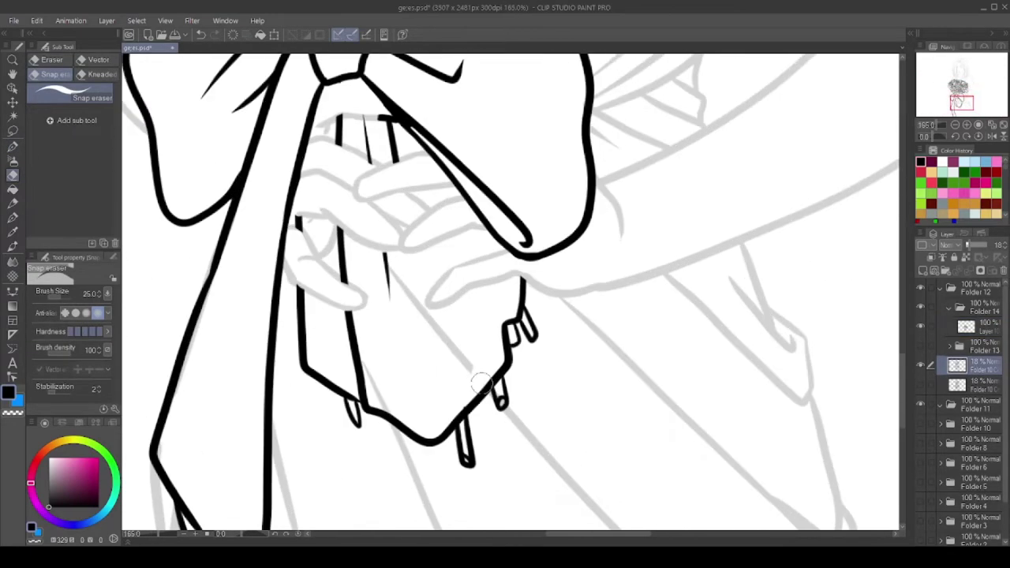
pyautogui.scroll(-2, 386, 385)
pyautogui.scroll(3, 372, 323)
pyautogui.press('p')
pyautogui.scroll(-6, 292, 284)
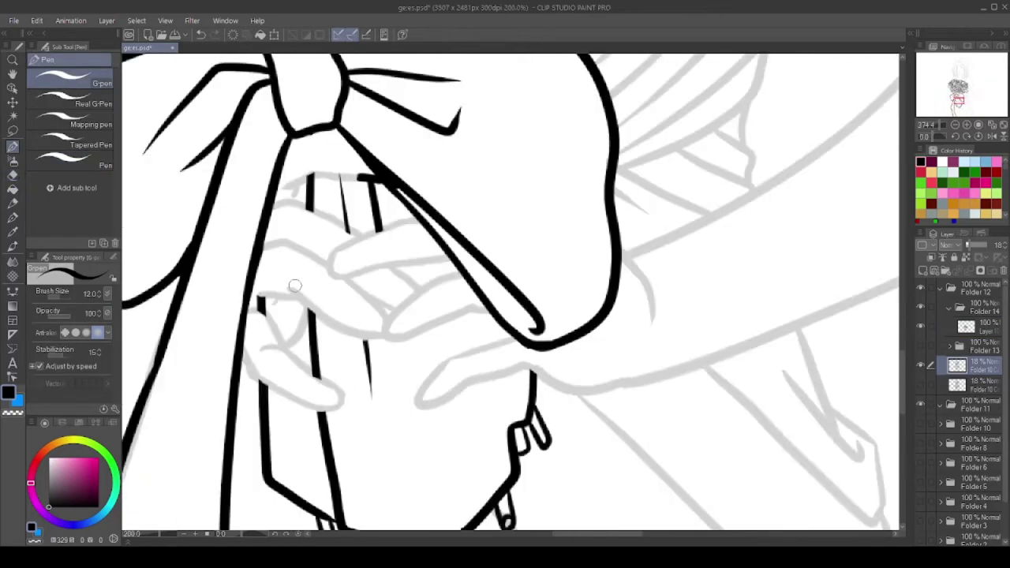
pyautogui.scroll(3, 320, 135)
# Erase the woman's hair, body and dress lines hidden behind the roses and leaves of the bouquet
pyautogui.press('e')
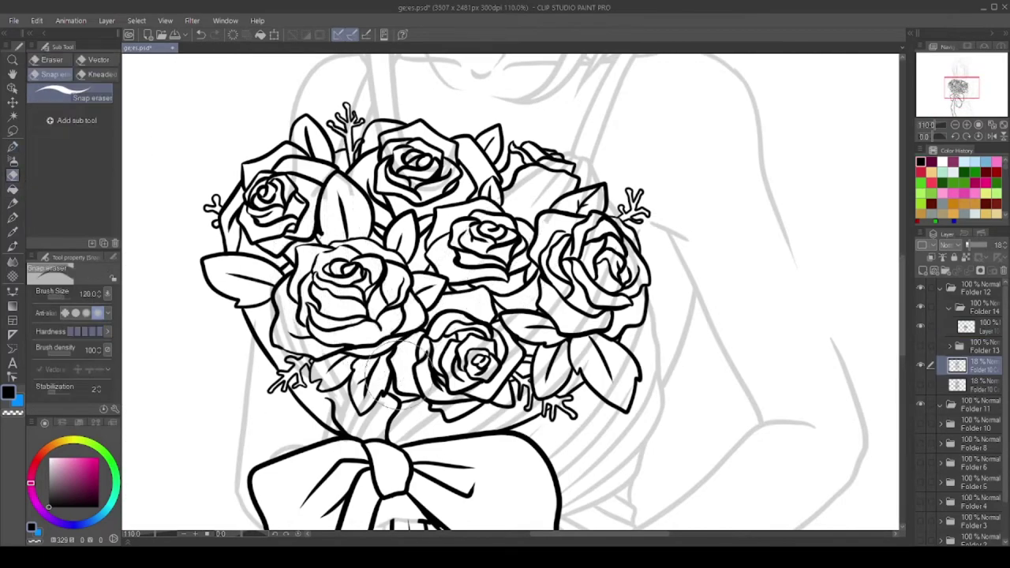
pyautogui.scroll(3, 310, 126)
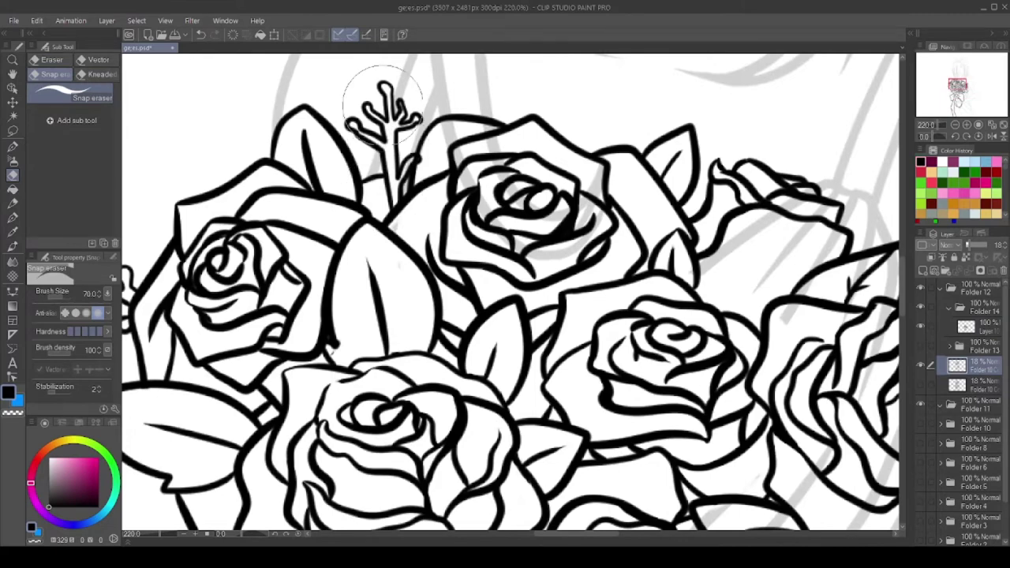
pyautogui.scroll(-3, 541, 241)
pyautogui.scroll(3, 616, 138)
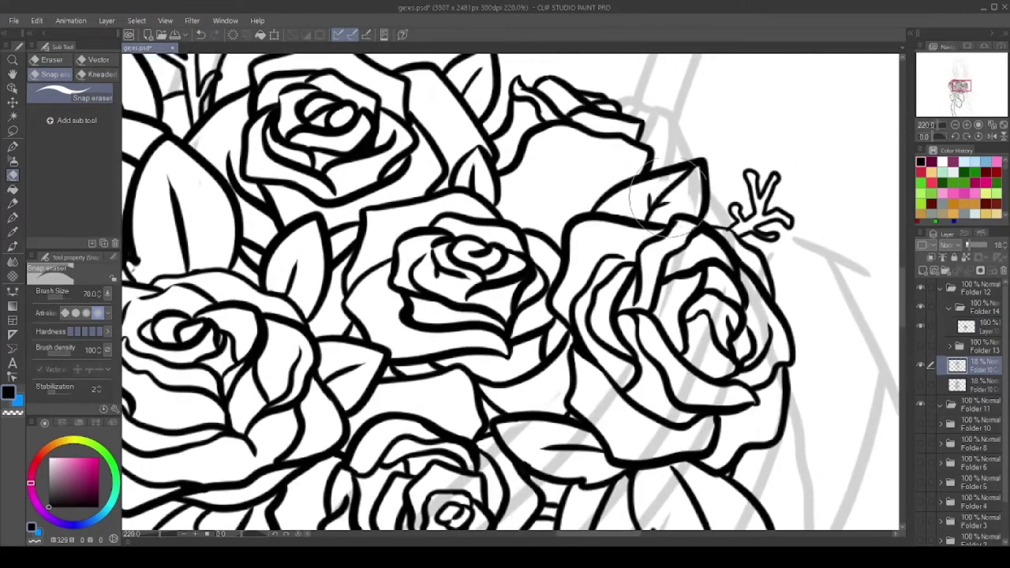
pyautogui.scroll(-1, 580, 321)
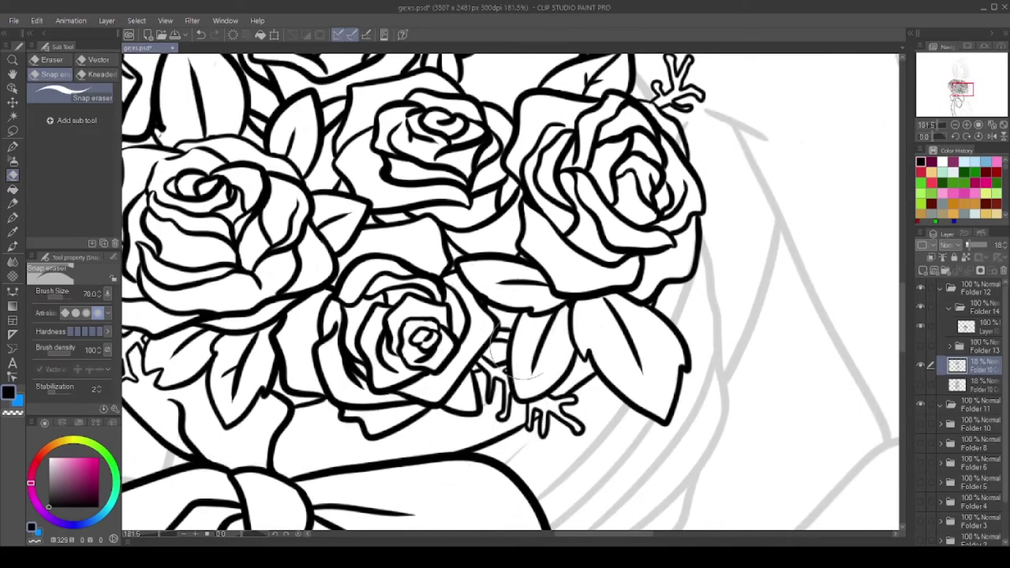
# Set the woman's line art layer to 100% opacity and save the drawing
pyautogui.scroll(-7, 474, 308)
pyautogui.moveTo(977, 245); pyautogui.dragTo(1004, 245)
pyautogui.scroll(-1, 650, 364)
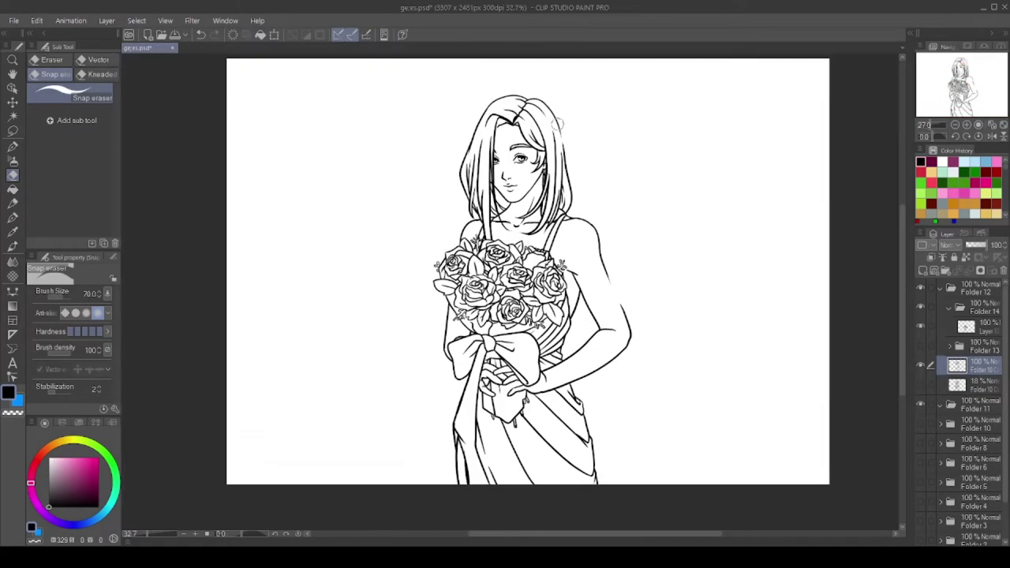
pyautogui.hotkey('ctrl', 's')
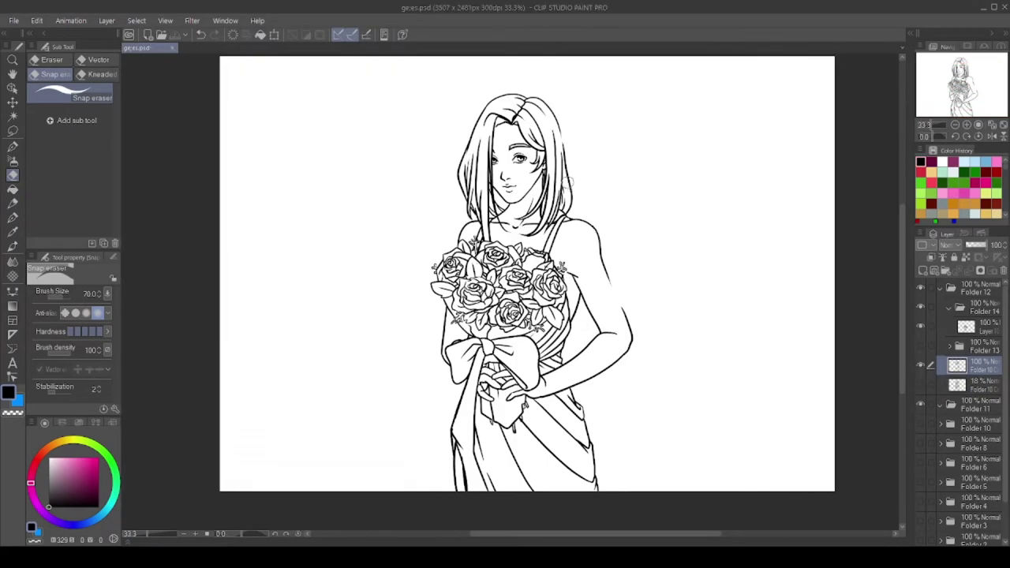
# Add a new layer beneath the bouquet ink and fill an outer petal of the lower left rose with pinkish red
pyautogui.hotkey('ctrl', 'shift', 'n')
pyautogui.scroll(2, 520, 221)
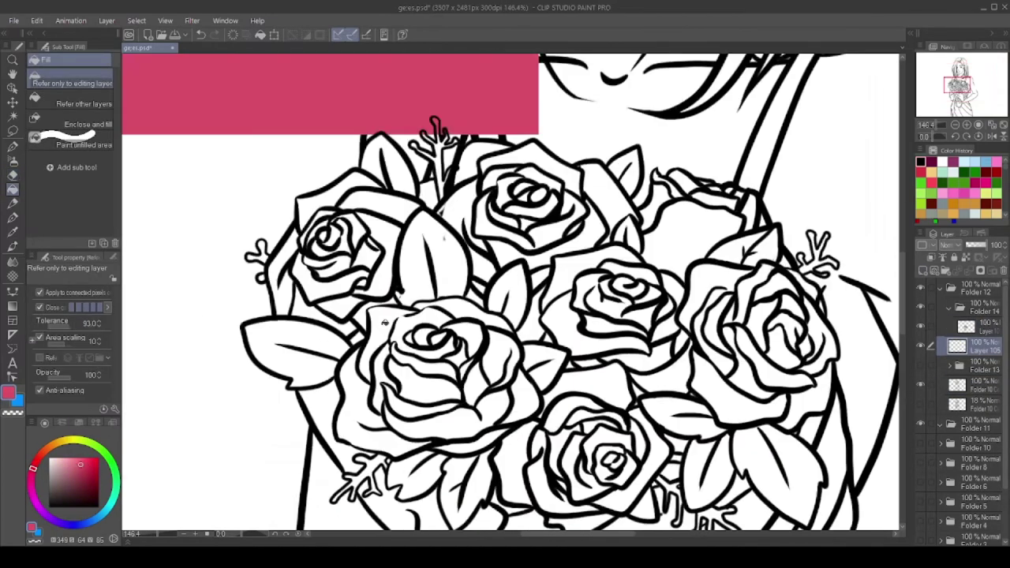
# Erase the woman's leftover lines around the sprig between the upper left and top roses
pyautogui.scroll(-4, 395, 237)
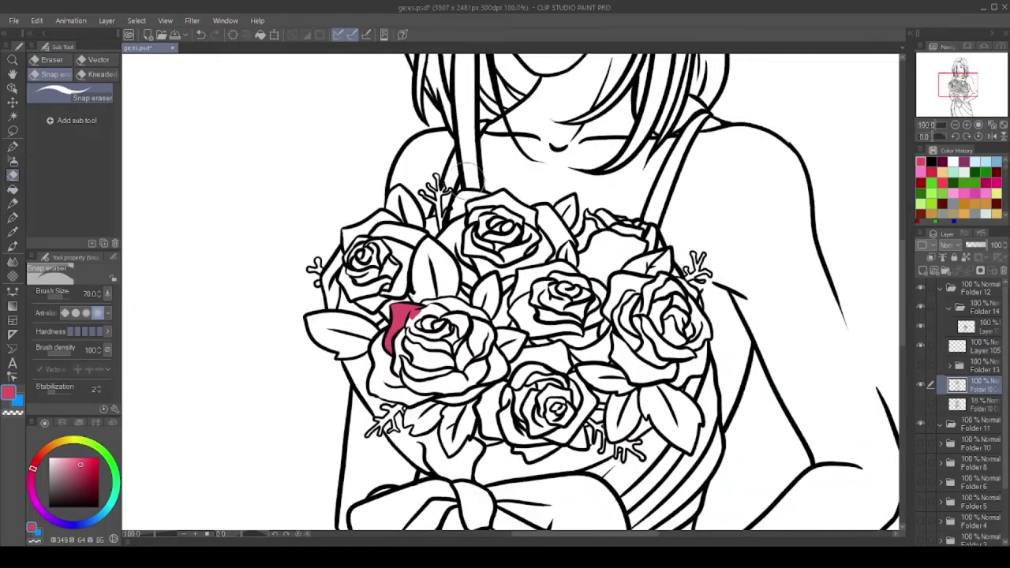
pyautogui.scroll(5, 411, 245)
pyautogui.scroll(-5, 474, 300)
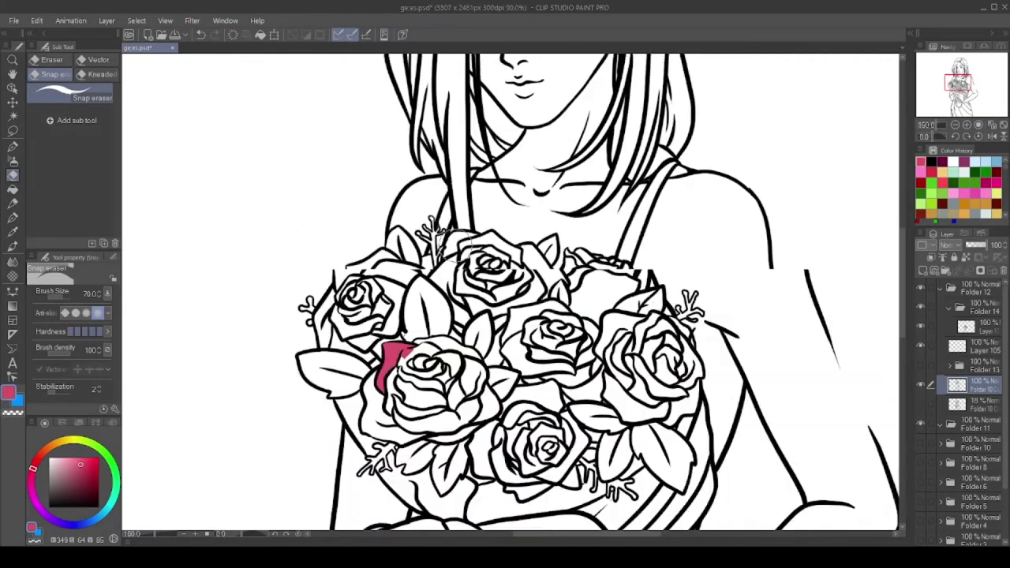
# Fill the lower left and upper left roses and the outer petals of the bottom rose with pinkish red on the rose color layer
pyautogui.click(971, 346)
pyautogui.press('g')
pyautogui.scroll(6, 442, 300)
pyautogui.click(370, 329)
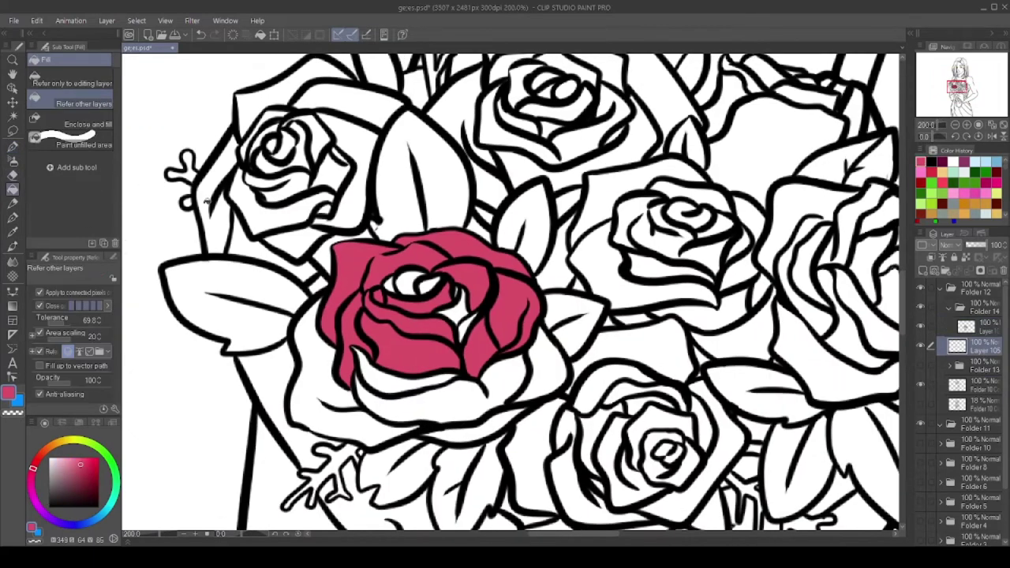
pyautogui.moveTo(206, 201)
pyautogui.mouseDown()
pyautogui.moveTo(295, 249)
pyautogui.moveTo(317, 136)
pyautogui.moveTo(261, 123)
pyautogui.moveTo(245, 193)
pyautogui.moveTo(261, 138)
pyautogui.mouseUp()
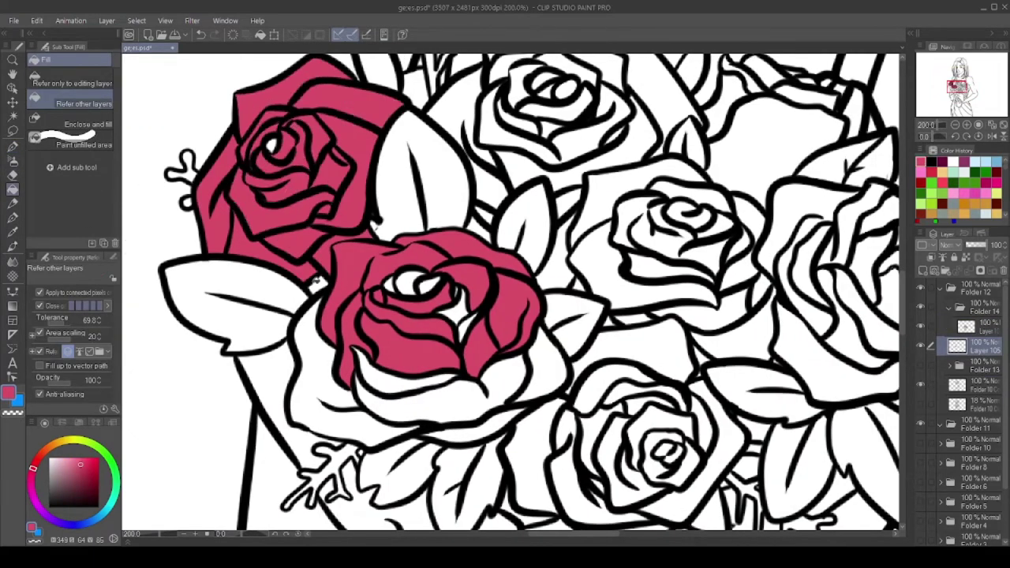
pyautogui.moveTo(316, 282)
pyautogui.mouseDown()
pyautogui.moveTo(438, 371)
pyautogui.moveTo(600, 442)
pyautogui.moveTo(695, 442)
pyautogui.mouseUp()
pyautogui.scroll(-3, 694, 442)
pyautogui.scroll(3, 580, 300)
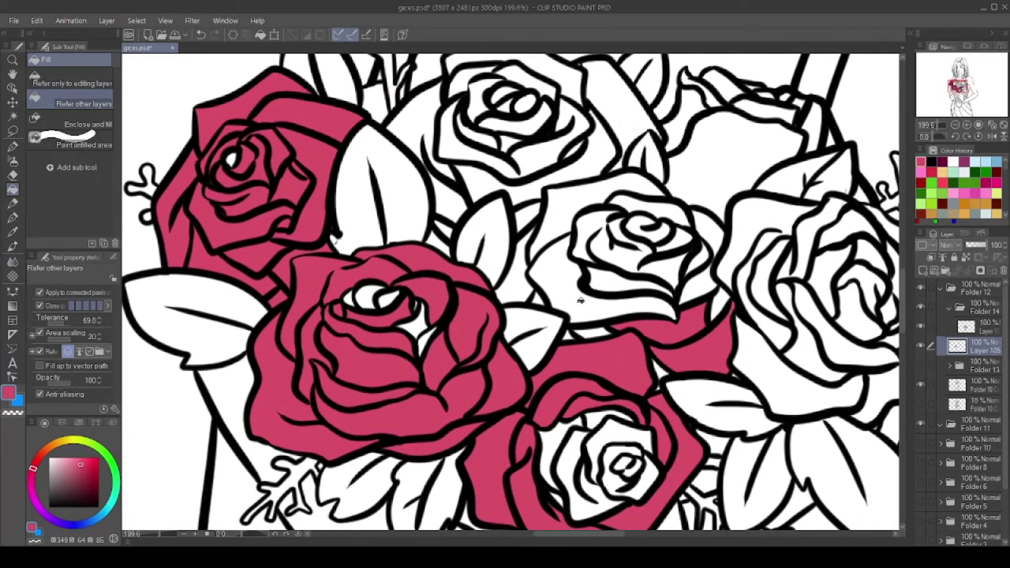
# Fill the central rose's outer petals, the back right rose and the top rose with pinkish red, cleaning up the color's edges
pyautogui.moveTo(580, 301)
pyautogui.mouseDown()
pyautogui.moveTo(623, 237)
pyautogui.moveTo(710, 166)
pyautogui.moveTo(736, 110)
pyautogui.moveTo(694, 87)
pyautogui.mouseUp()
pyautogui.hotkey('ctrl', 'z')
pyautogui.press('p')
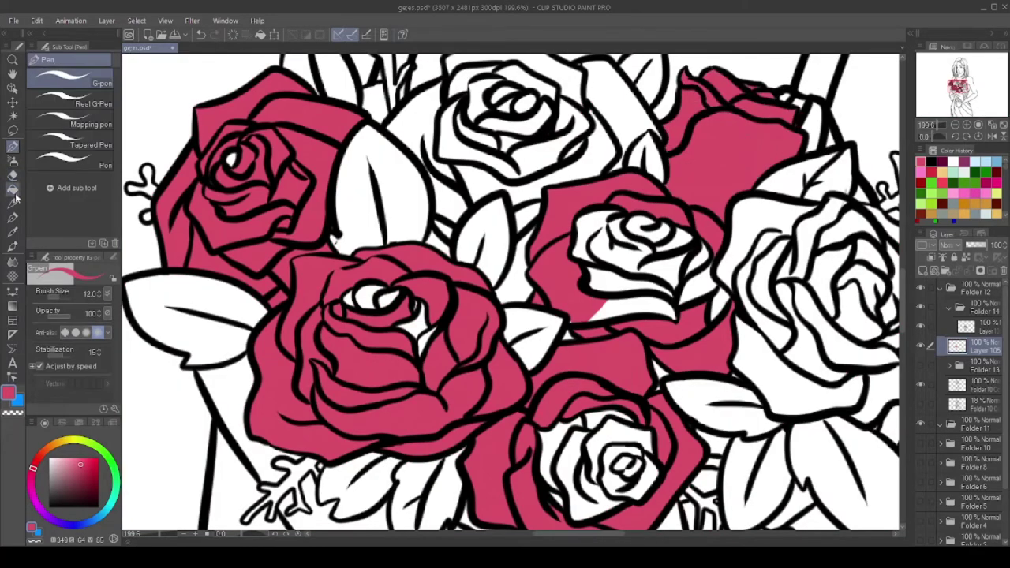
pyautogui.click(13, 191)
pyautogui.moveTo(615, 103)
pyautogui.mouseDown()
pyautogui.moveTo(525, 256)
pyautogui.moveTo(453, 203)
pyautogui.moveTo(419, 113)
pyautogui.mouseUp()
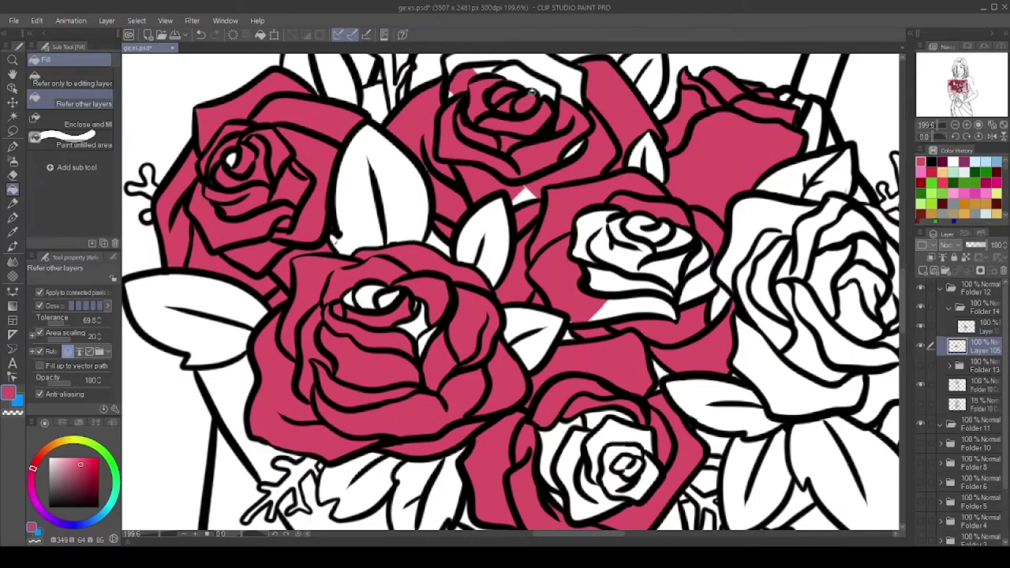
pyautogui.scroll(-2, 531, 93)
pyautogui.press('e')
pyautogui.scroll(2, 383, 193)
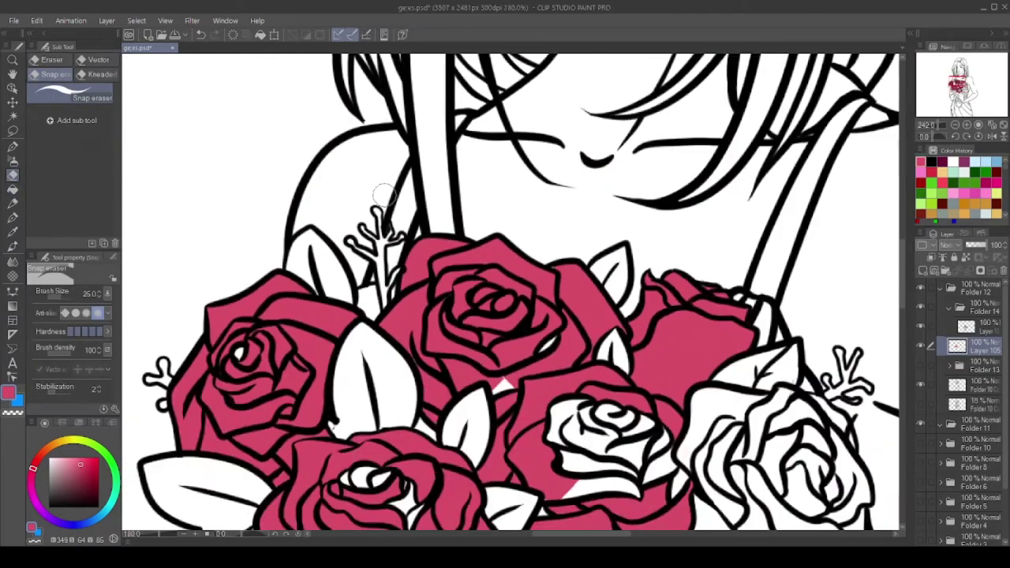
# Fill the outer petals of the right rose with pinkish red and erase the color spilling past its edge
pyautogui.scroll(-1, 383, 194)
pyautogui.press('g')
pyautogui.moveTo(670, 410)
pyautogui.mouseDown()
pyautogui.moveTo(655, 237)
pyautogui.moveTo(513, 316)
pyautogui.mouseUp()
pyautogui.press('e')
pyautogui.scroll(1, 697, 412)
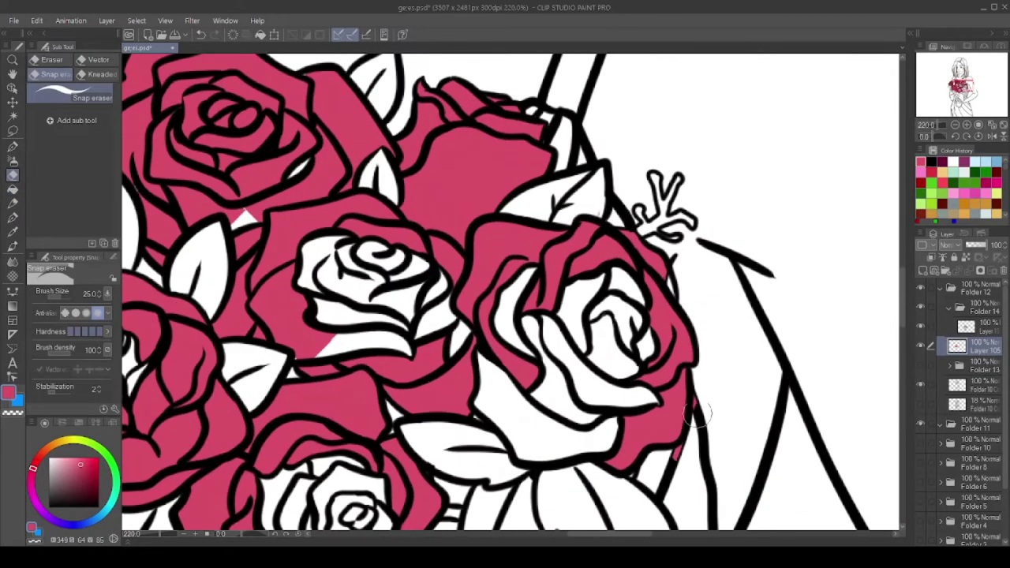
# Color the remaining inner petals and small white gaps of all the roses pinkish red with Fill and a size 40 G-pen
pyautogui.scroll(-2, 697, 412)
pyautogui.press('g')
pyautogui.scroll(1, 492, 286)
pyautogui.scroll(-1, 492, 285)
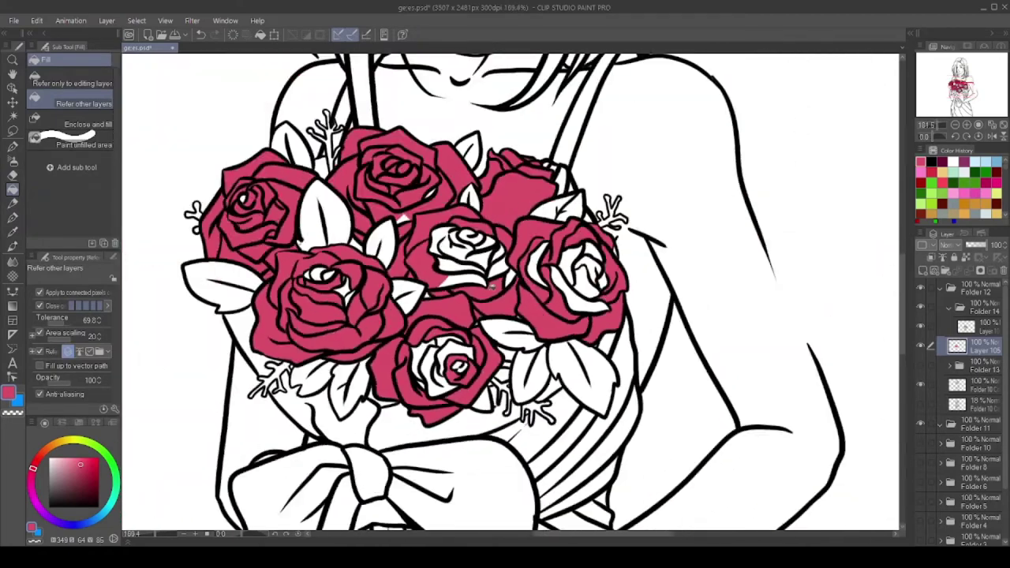
pyautogui.scroll(-2, 491, 286)
pyautogui.press('p')
pyautogui.scroll(3, 585, 253)
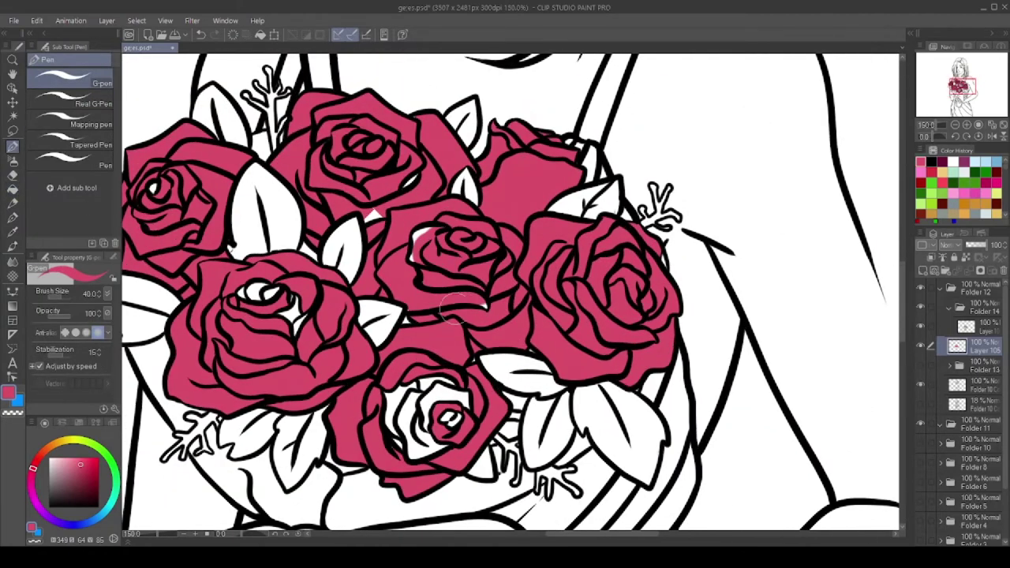
pyautogui.scroll(-1, 473, 301)
pyautogui.scroll(3, 472, 304)
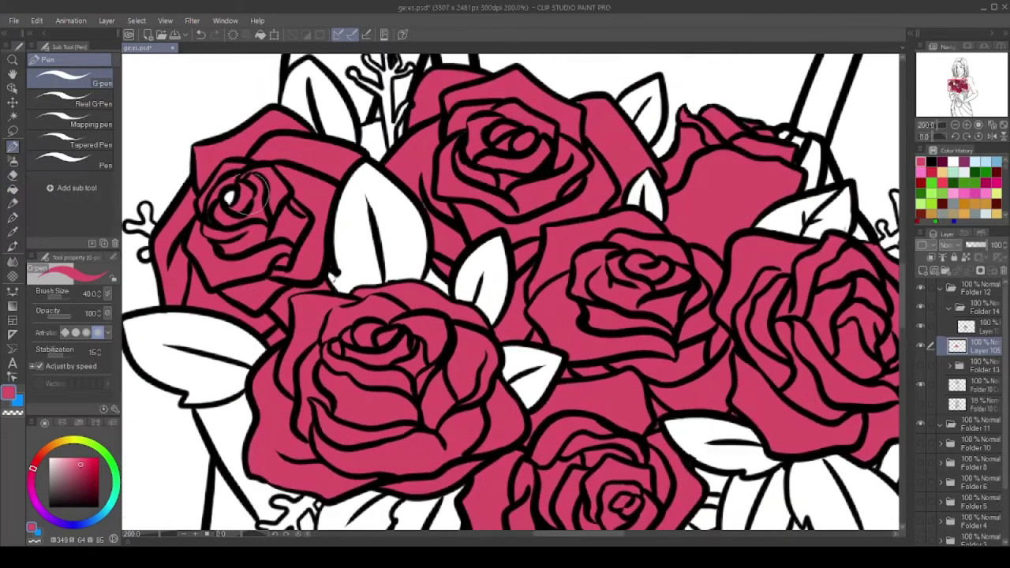
# Clean up the ink at the base of the large leaf above the lower left rose on the bouquet ink layer
pyautogui.scroll(-1, 472, 304)
pyautogui.press('e')
pyautogui.scroll(3, 378, 301)
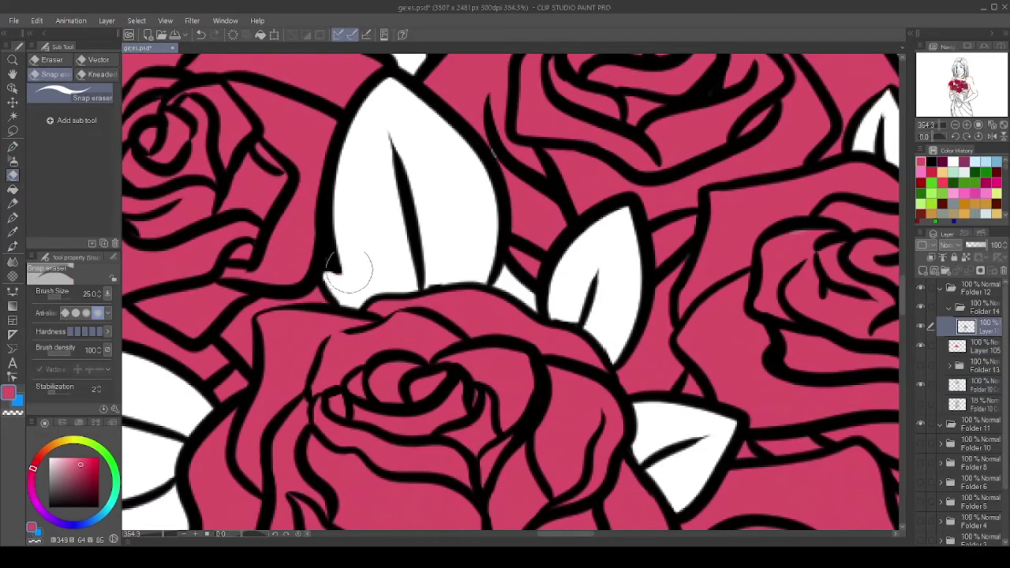
# Add a new layer above the rose color and fill the leaves around the two left roses with bright green
pyautogui.click(993, 347)
pyautogui.press('p')
pyautogui.scroll(-5, 192, 365)
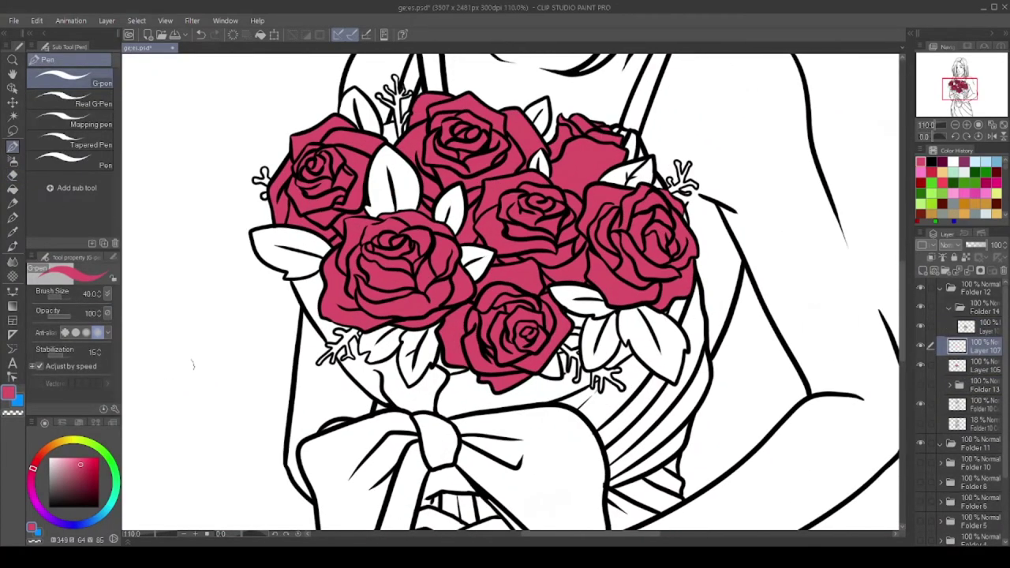
pyautogui.press('g')
pyautogui.click(284, 251)
pyautogui.click(393, 178)
pyautogui.click(356, 112)
pyautogui.click(450, 207)
# Fill the leaves beside the top, central and right roses with bright green and clean up the color around them
pyautogui.scroll(2, 580, 102)
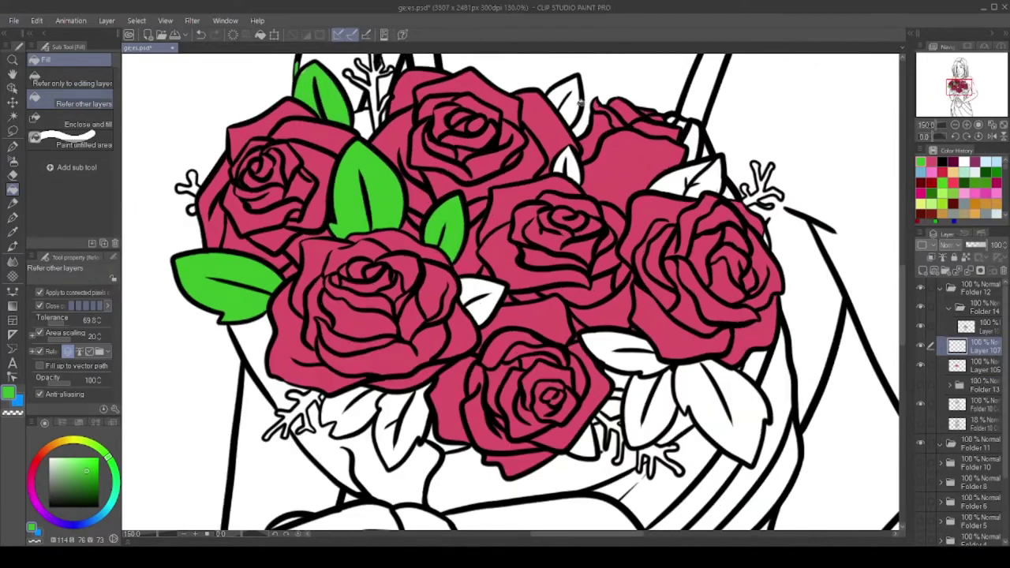
pyautogui.press('e')
pyautogui.scroll(3, 713, 180)
pyautogui.scroll(-1, 713, 180)
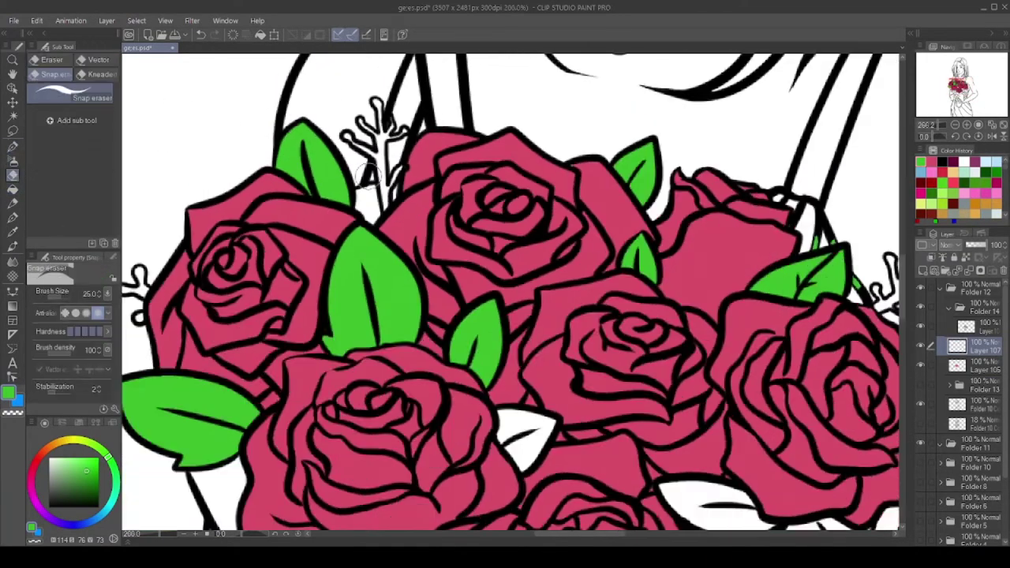
pyautogui.scroll(-3, 505, 293)
# Fill the leaves along the lower edge of the bouquet with bright green and erase the spilled color
pyautogui.press('g')
pyautogui.scroll(3, 347, 426)
pyautogui.click(360, 387)
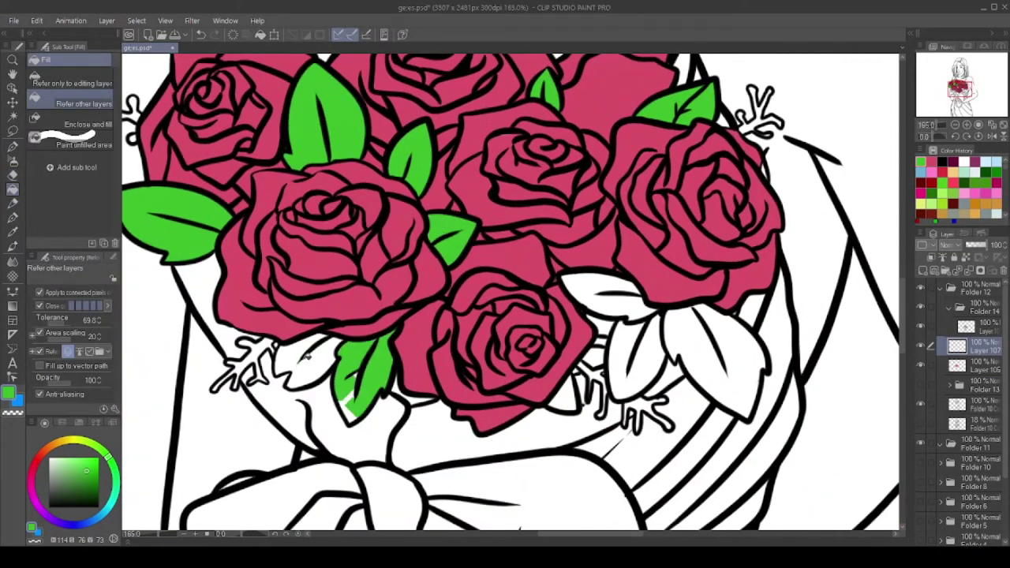
pyautogui.scroll(2, 346, 437)
pyautogui.click(345, 437)
pyautogui.scroll(-4, 346, 437)
pyautogui.click(684, 369)
pyautogui.click(579, 363)
pyautogui.click(544, 283)
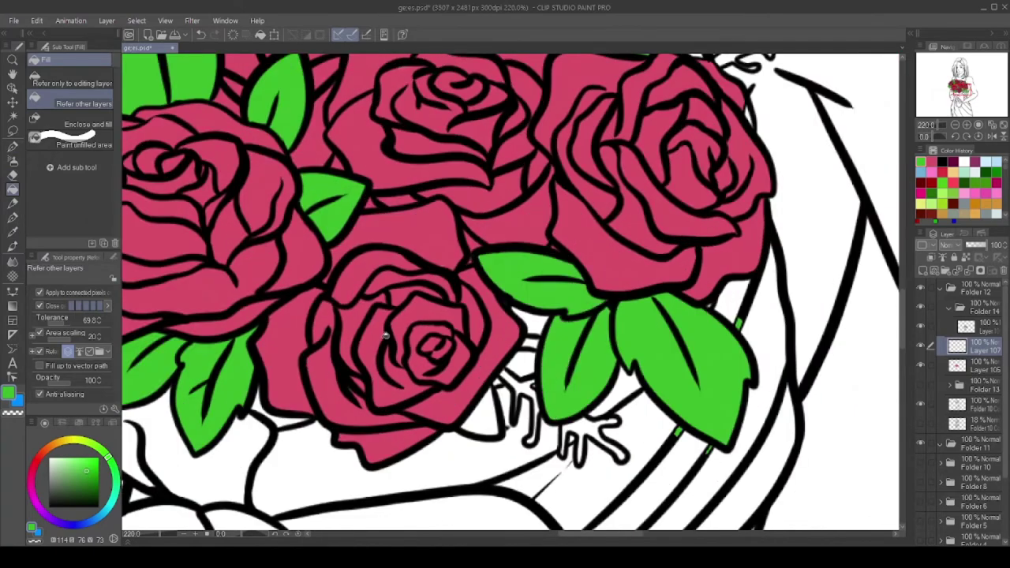
pyautogui.press('e')
pyautogui.scroll(3, 742, 324)
pyautogui.scroll(-4, 742, 324)
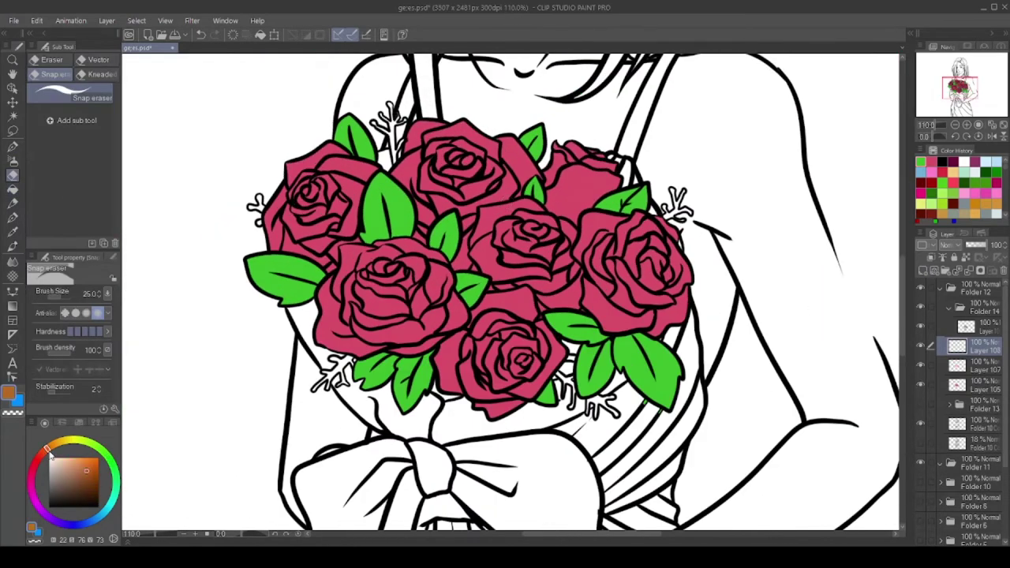
# Fill the small sprigs around the two left roses with light pink on a new layer and clean up their edges
pyautogui.scroll(4, 316, 395)
pyautogui.press('g')
pyautogui.click(304, 391)
pyautogui.scroll(-3, 316, 395)
pyautogui.scroll(3, 359, 142)
pyautogui.click(360, 142)
pyautogui.press('e')
pyautogui.scroll(3, 410, 101)
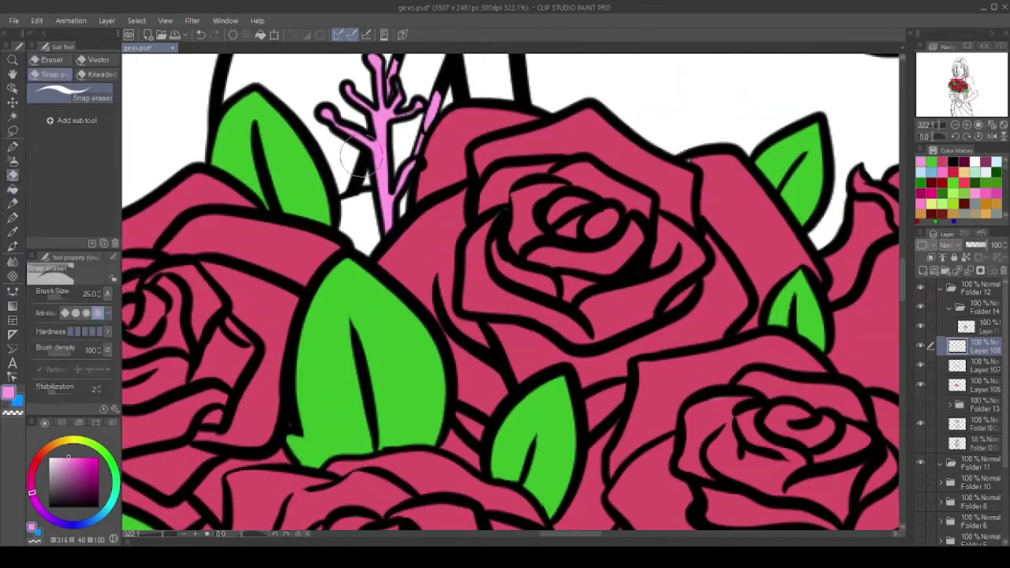
pyautogui.scroll(-4, 407, 99)
pyautogui.scroll(4, 552, 237)
# Color the sprigs beside the right rose and below the bottom rose light pink
pyautogui.press('g')
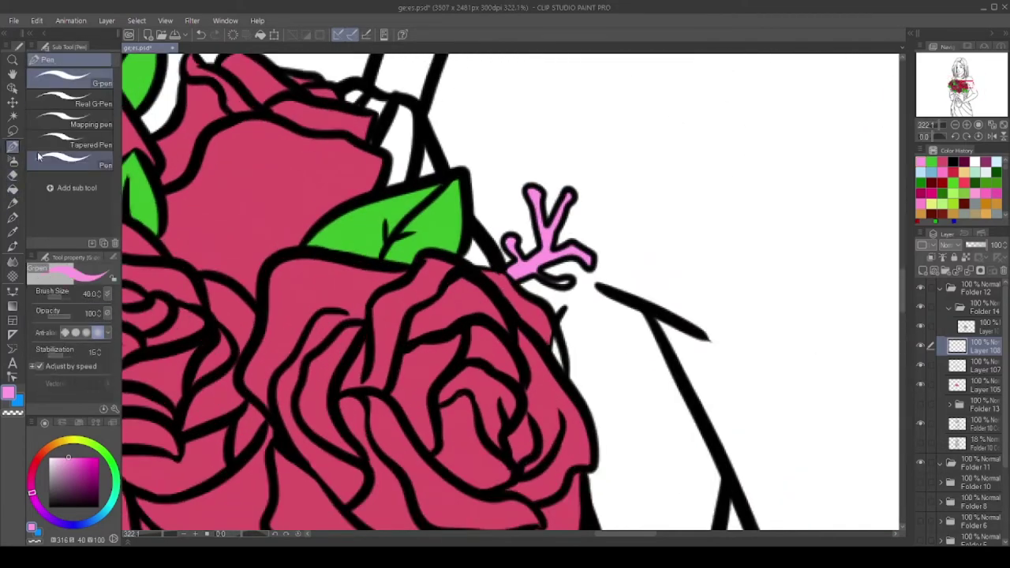
pyautogui.click(574, 280)
pyautogui.press('e')
pyautogui.scroll(-3, 553, 268)
pyautogui.press('g')
pyautogui.scroll(3, 443, 418)
pyautogui.click(442, 418)
pyautogui.scroll(-4, 442, 418)
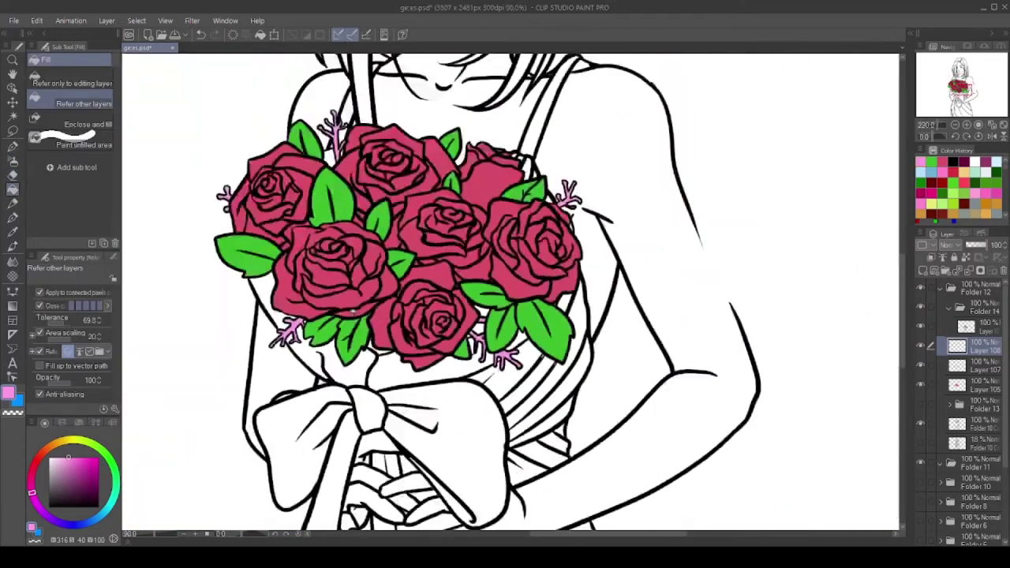
# Add a new layer beneath the woman's line art and fill the bow and its ribbon with pale pink
pyautogui.hotkey('ctrl', 'shift', 'n')
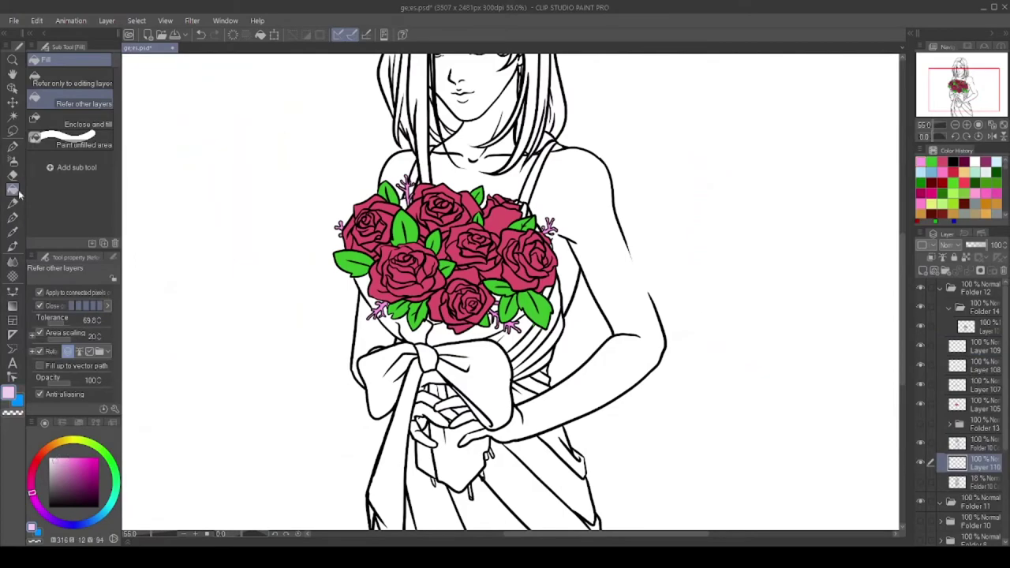
pyautogui.click(427, 371)
pyautogui.scroll(3, 426, 371)
# Add another layer and fill the bouquet's wrapping above the bow and below the hands with pale blue-grey
pyautogui.hotkey('ctrl', 'shift', 'n')
pyautogui.press('p')
pyautogui.scroll(6, 584, 237)
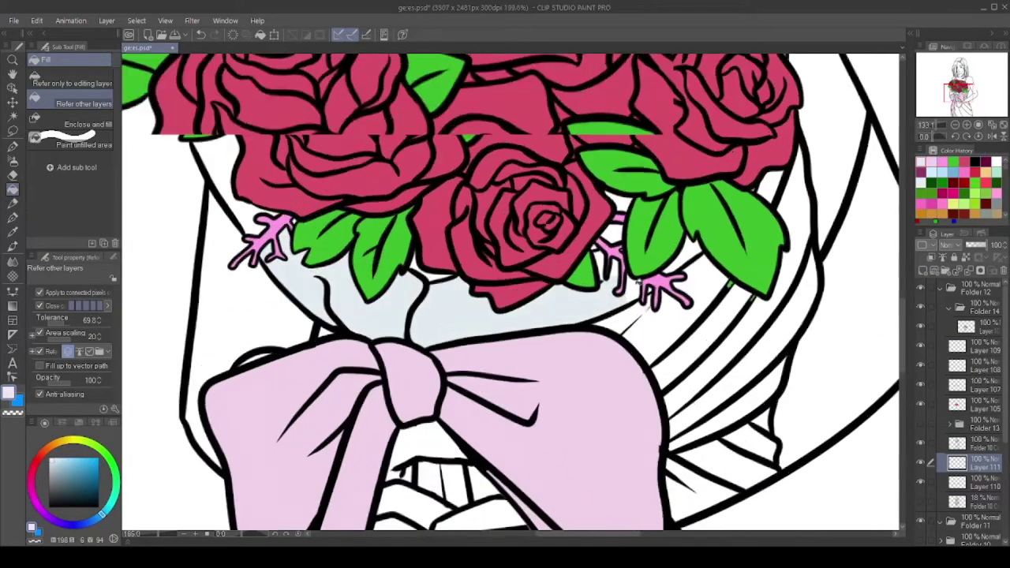
pyautogui.scroll(-2, 552, 197)
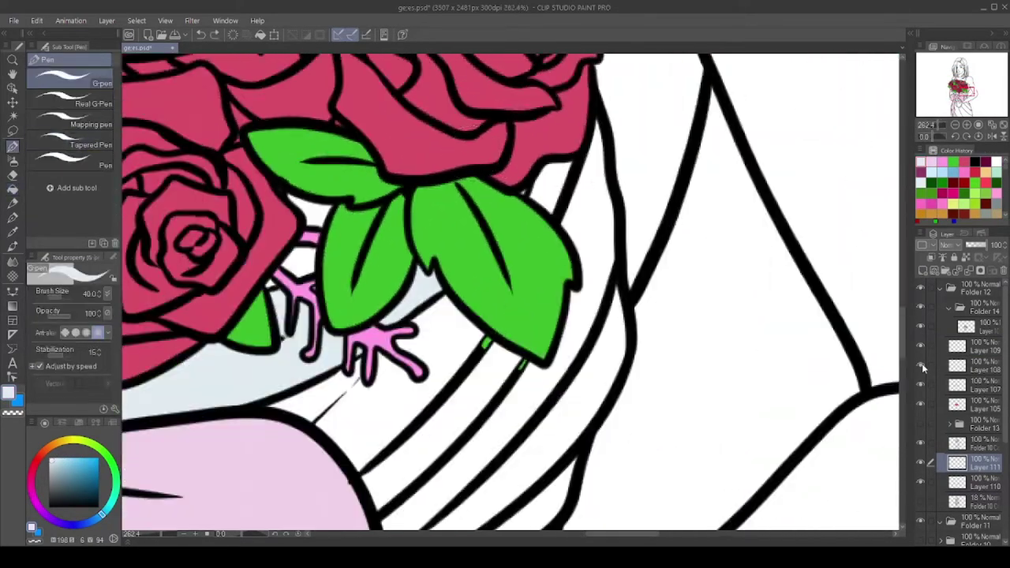
pyautogui.hotkey('ctrl', '-')
pyautogui.hotkey('ctrl', '-')
pyautogui.press('g')
pyautogui.hotkey('ctrl', '+')
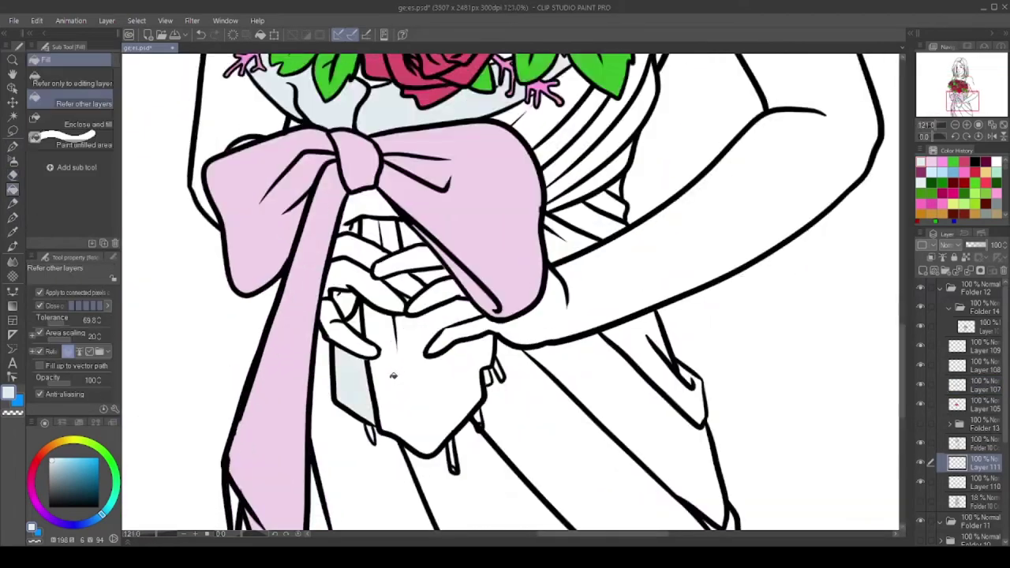
# Clean up the finger and wrapping lines below the bow with the eraser and a black size 12 G-pen
pyautogui.click(971, 444)
pyautogui.press('e')
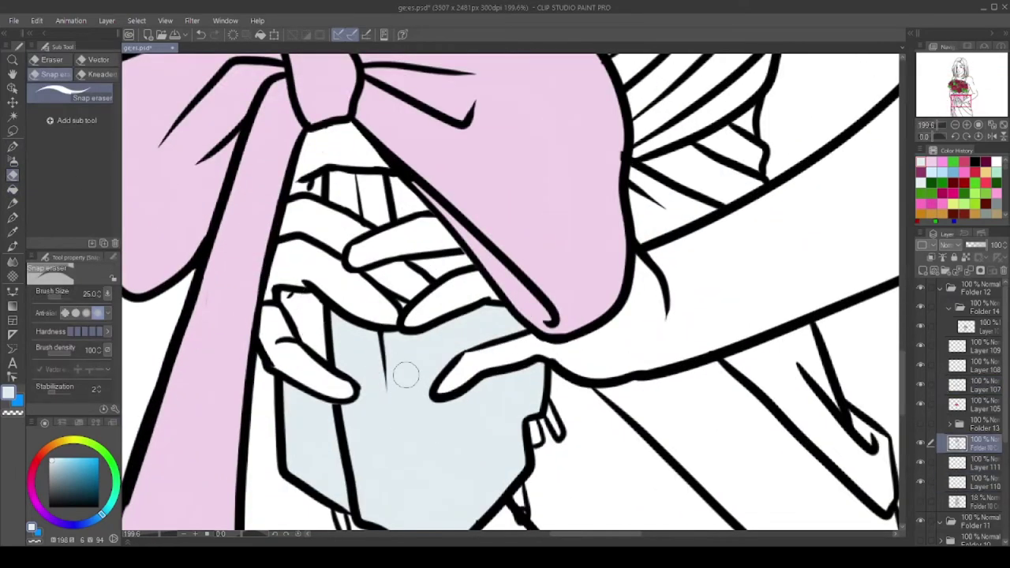
pyautogui.scroll(2, 327, 229)
pyautogui.press('p')
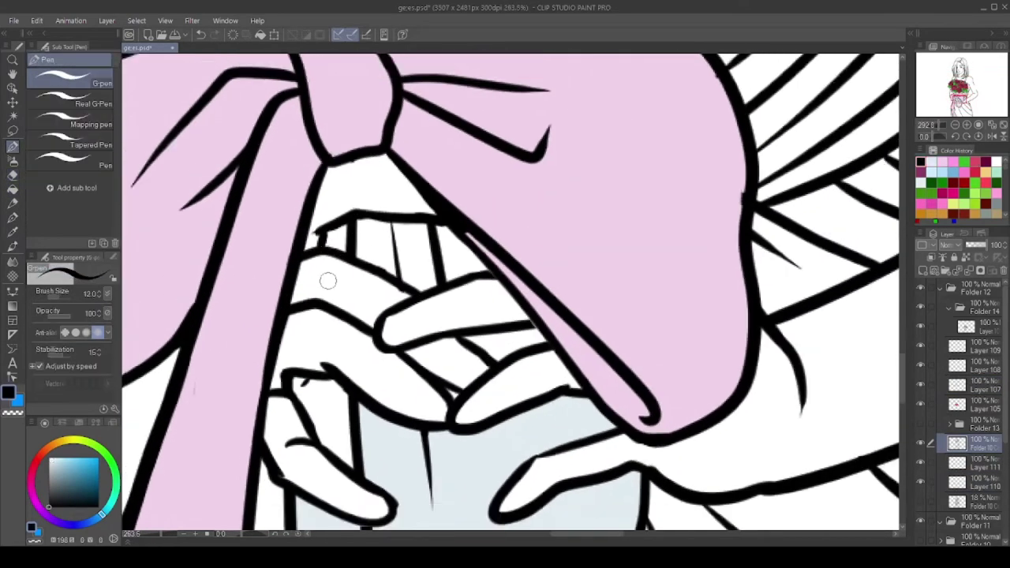
pyautogui.scroll(-3, 326, 281)
# Fill the wrapping showing between the fingers with pale blue-grey and touch up the line art in black
pyautogui.click(921, 483)
pyautogui.press('g')
pyautogui.scroll(4, 505, 332)
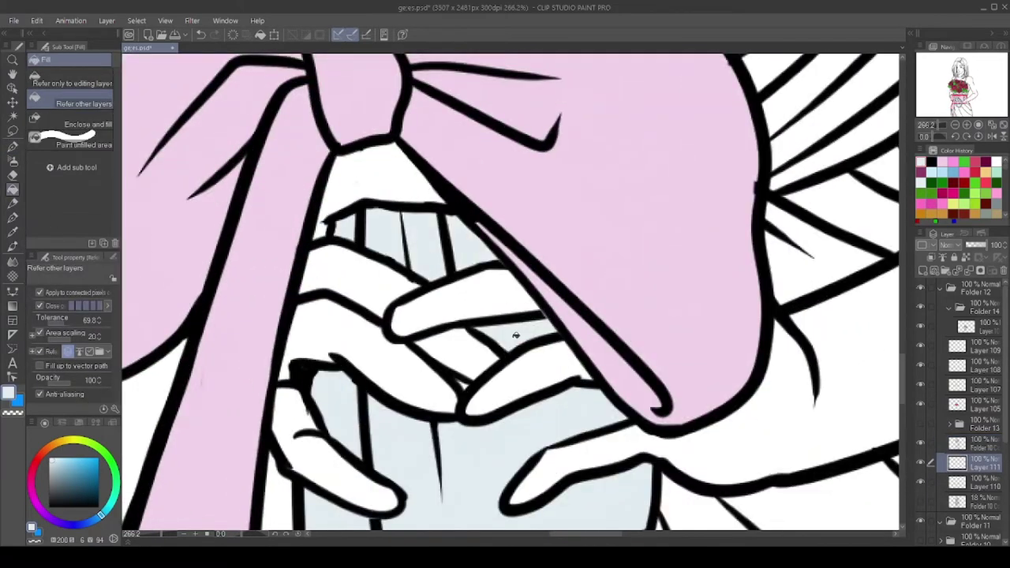
pyautogui.press('p')
pyautogui.scroll(-5, 473, 292)
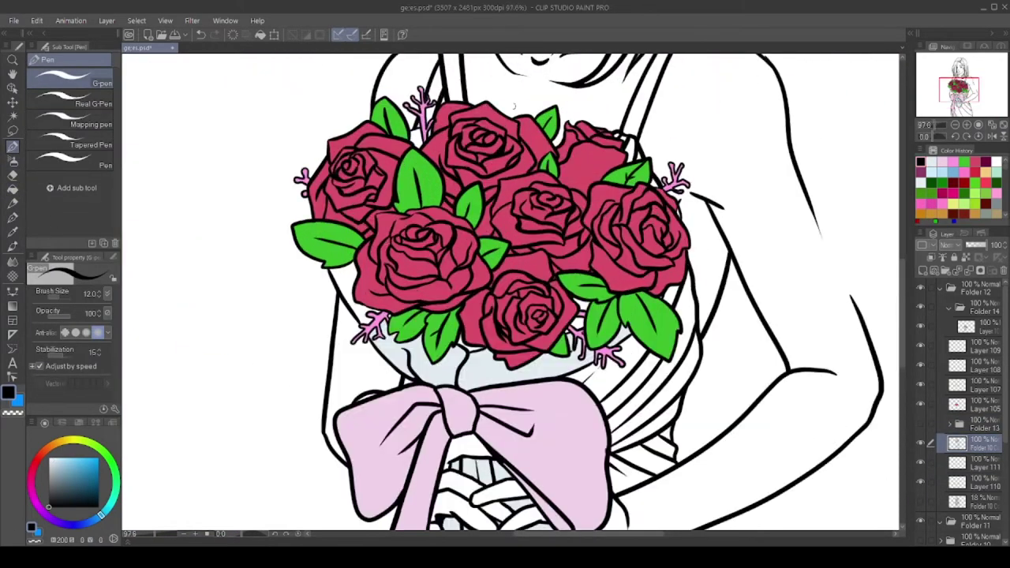
pyautogui.scroll(1, 474, 292)
# Fill the small gaps between the bouquet's roses, leaves and sprigs with grey on a new layer and save the drawing
pyautogui.moveTo(979, 443); pyautogui.dragTo(979, 466)
pyautogui.press('g')
pyautogui.scroll(2, 505, 293)
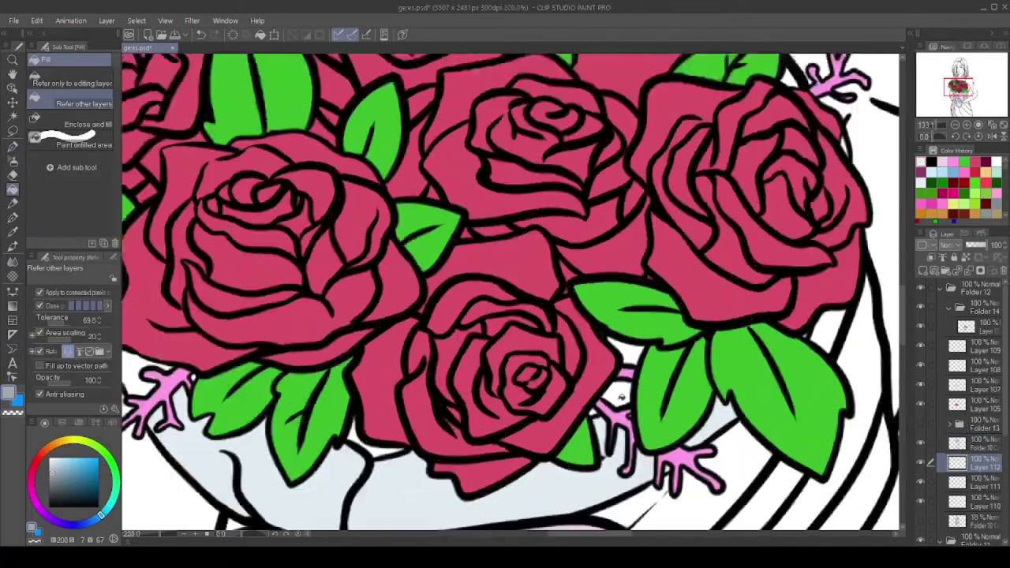
pyautogui.scroll(-4, 505, 292)
pyautogui.scroll(2, 505, 292)
pyautogui.scroll(1, 738, 248)
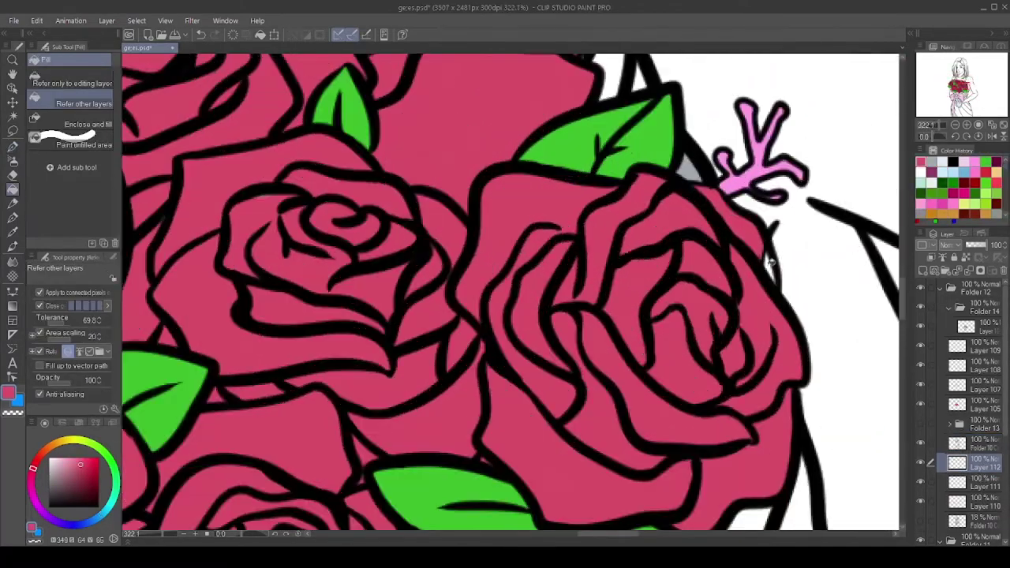
pyautogui.scroll(-4, 738, 249)
pyautogui.scroll(-1, 674, 268)
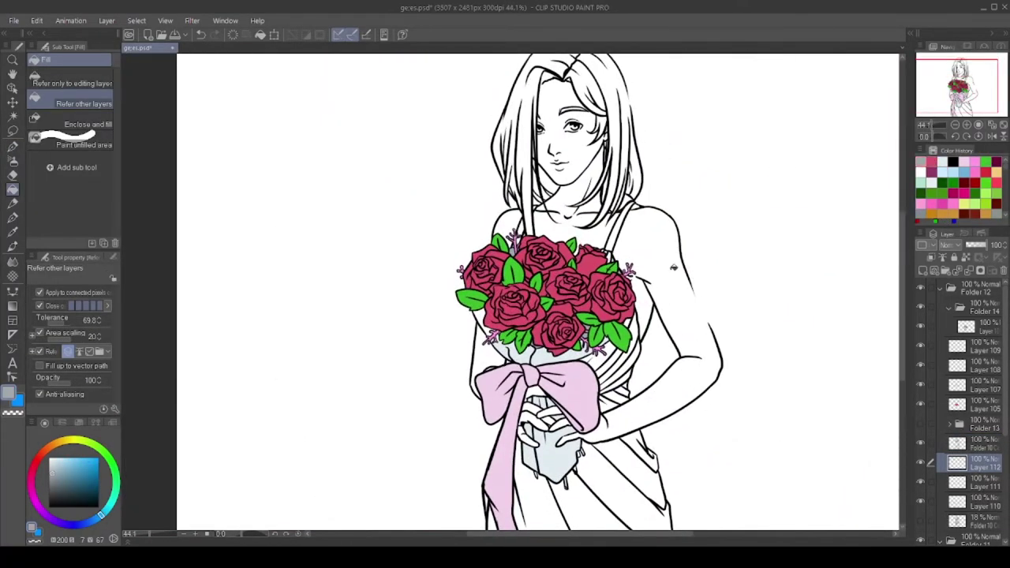
pyautogui.scroll(-1, 673, 273)
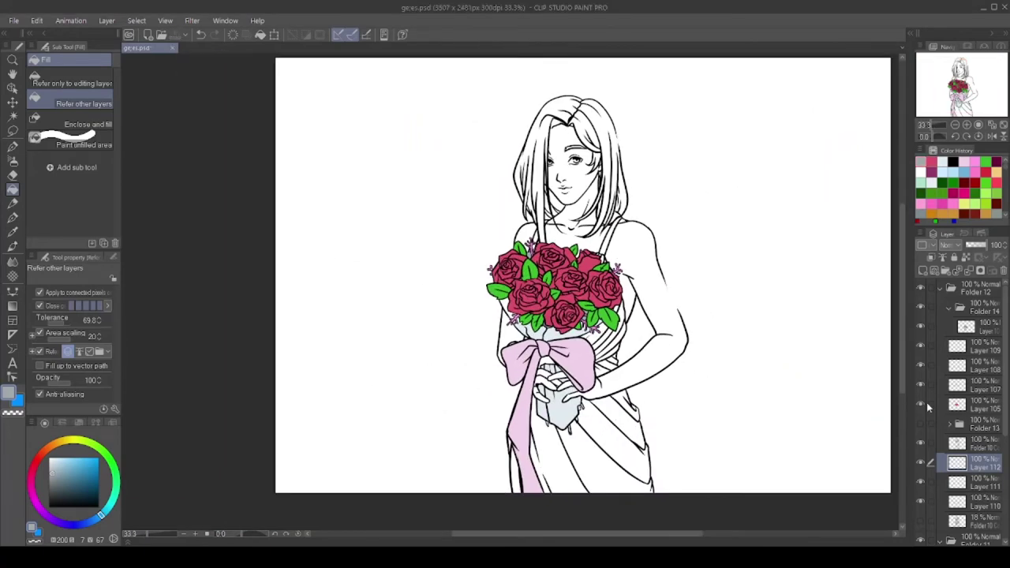
# Sketch a bundle of long flower stems through the woman's hands with a dark magenta size 12 G-pen over her faint line art
pyautogui.click(979, 521)
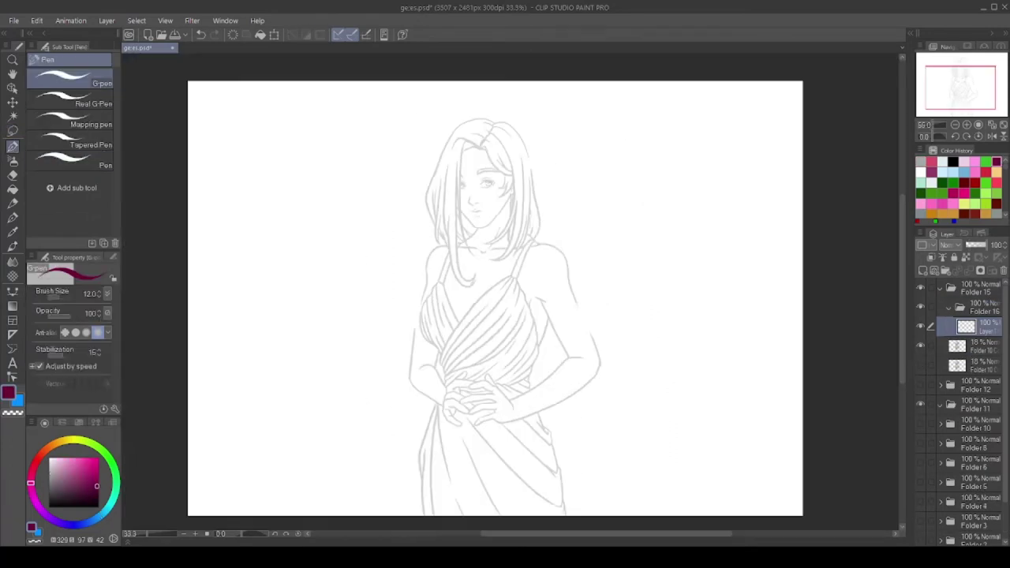
pyautogui.moveTo(428, 325); pyautogui.dragTo(433, 527)
pyautogui.moveTo(436, 328); pyautogui.dragTo(444, 482)
pyautogui.moveTo(470, 330); pyautogui.dragTo(464, 479)
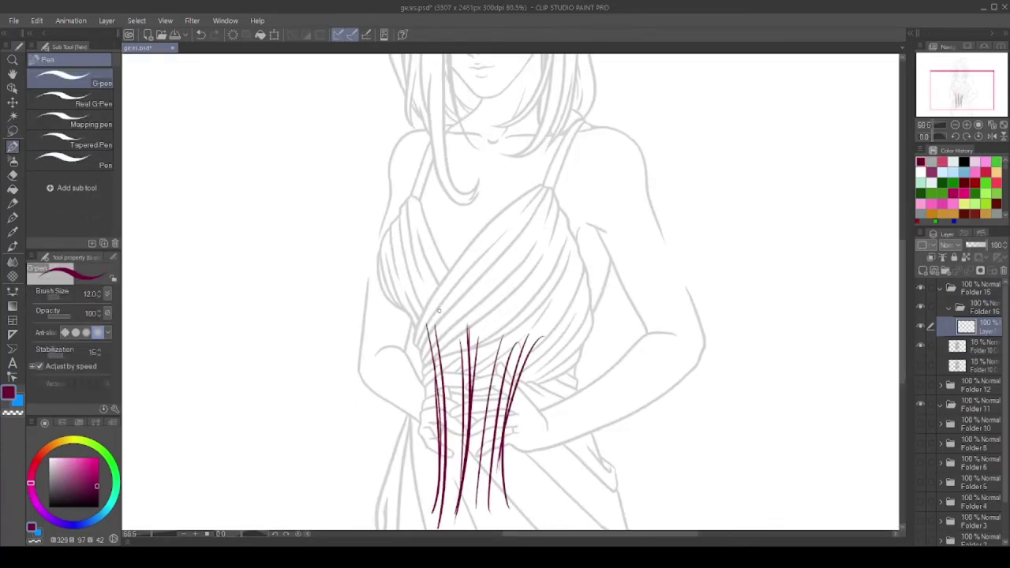
# Sketch oval tulip heads fanned out above the stems and pointed leaves at both sides of the bouquet
pyautogui.scroll(3, 426, 300)
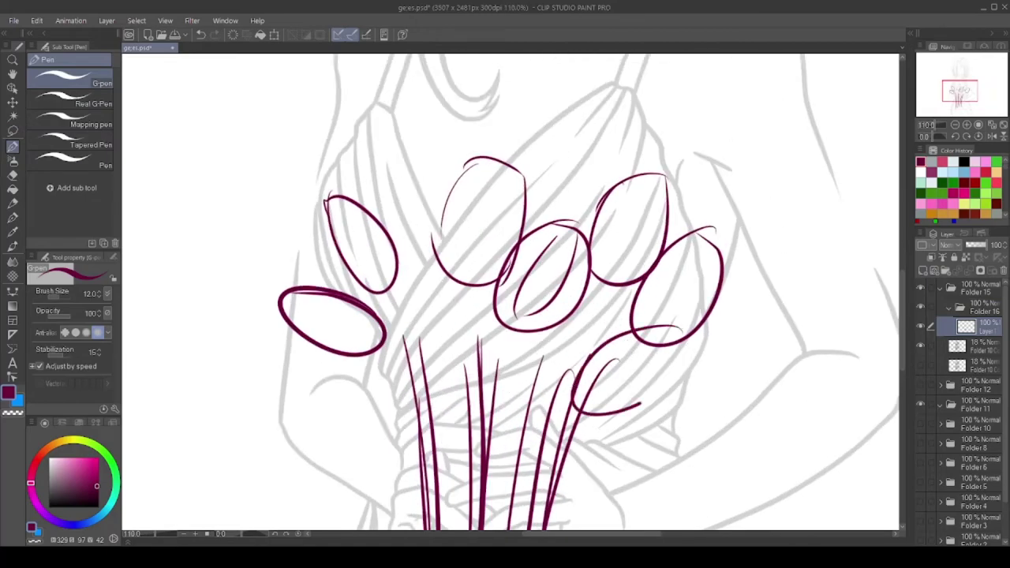
pyautogui.scroll(-4, 505, 292)
pyautogui.scroll(3, 505, 292)
pyautogui.scroll(3, 506, 292)
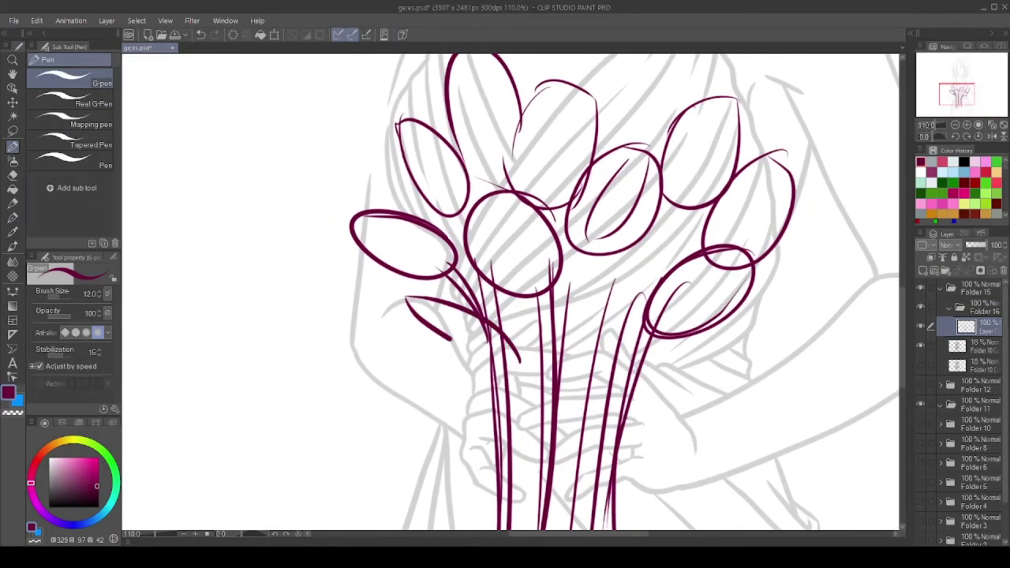
pyautogui.moveTo(417, 305); pyautogui.dragTo(477, 352)
pyautogui.scroll(-3, 505, 292)
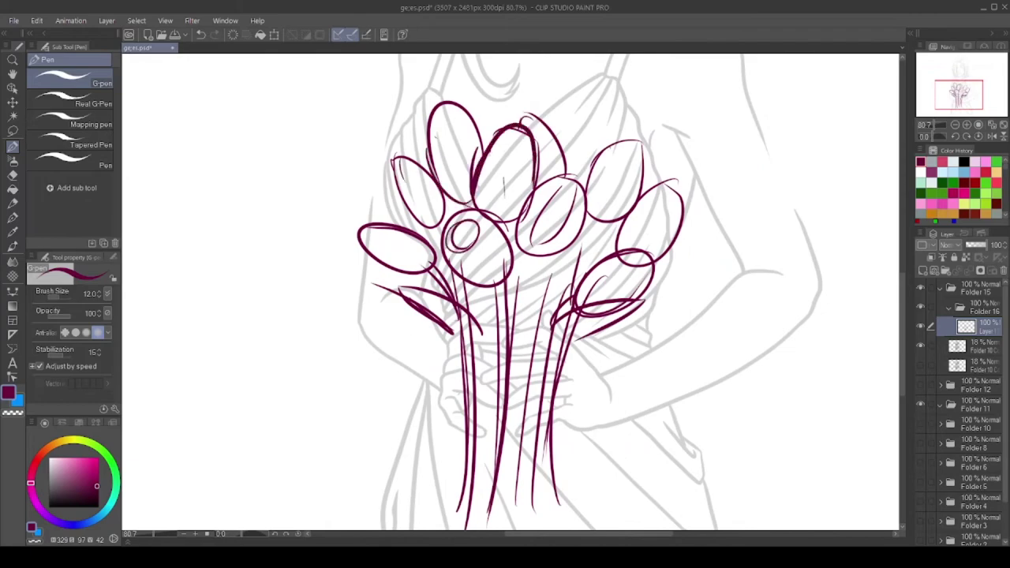
# Add small tip ovals to the tulip heads and sketch more leaves between the stems
pyautogui.moveTo(632, 262); pyautogui.dragTo(641, 278)
pyautogui.scroll(-1, 505, 292)
pyautogui.scroll(-2, 505, 292)
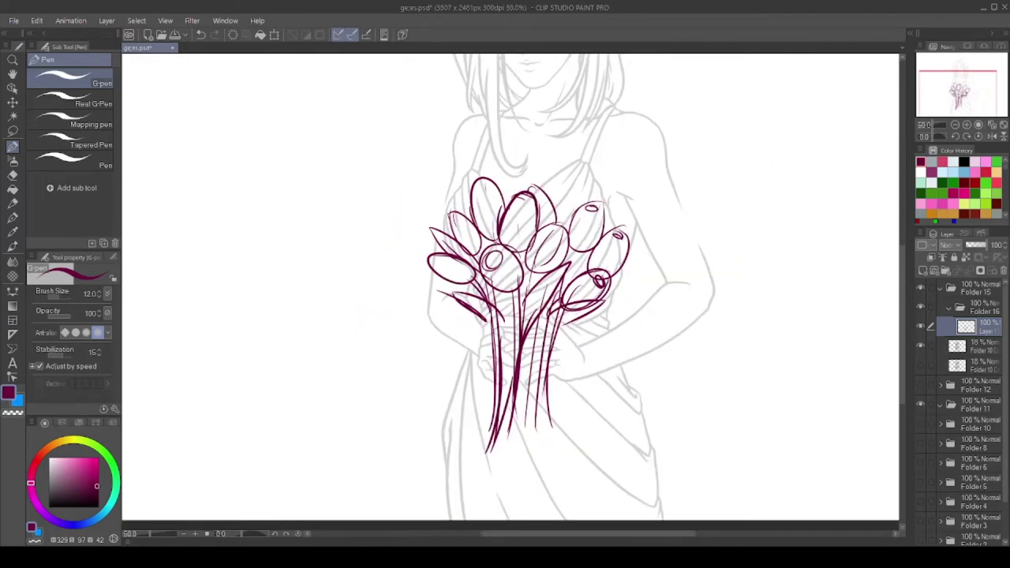
# Trim the stem ends below the hands with the Snap eraser and redraw them with the G-pen
pyautogui.scroll(2, 506, 292)
pyautogui.press('e')
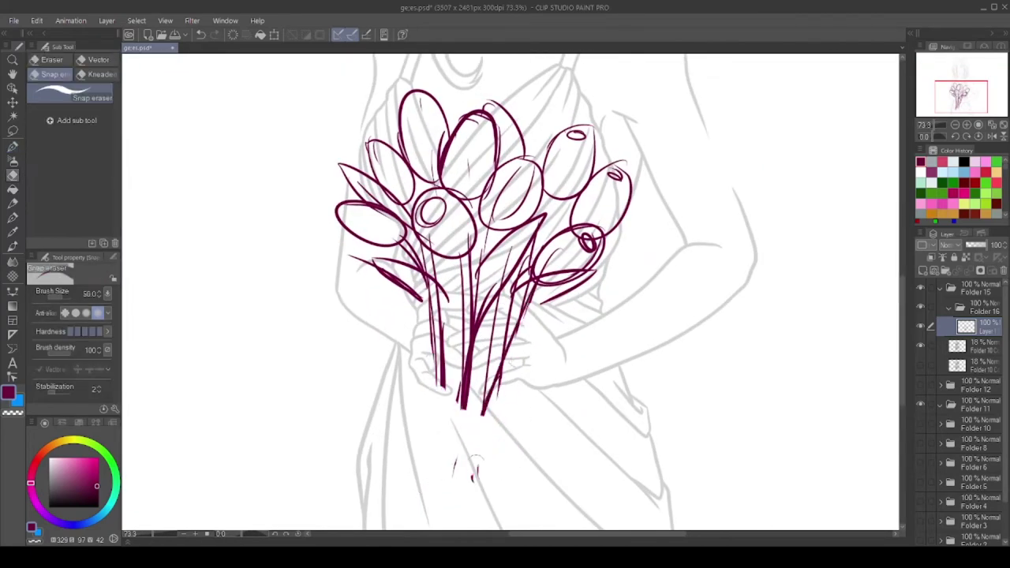
pyautogui.press('p')
pyautogui.moveTo(442, 390); pyautogui.dragTo(434, 442)
pyautogui.scroll(-4, 505, 292)
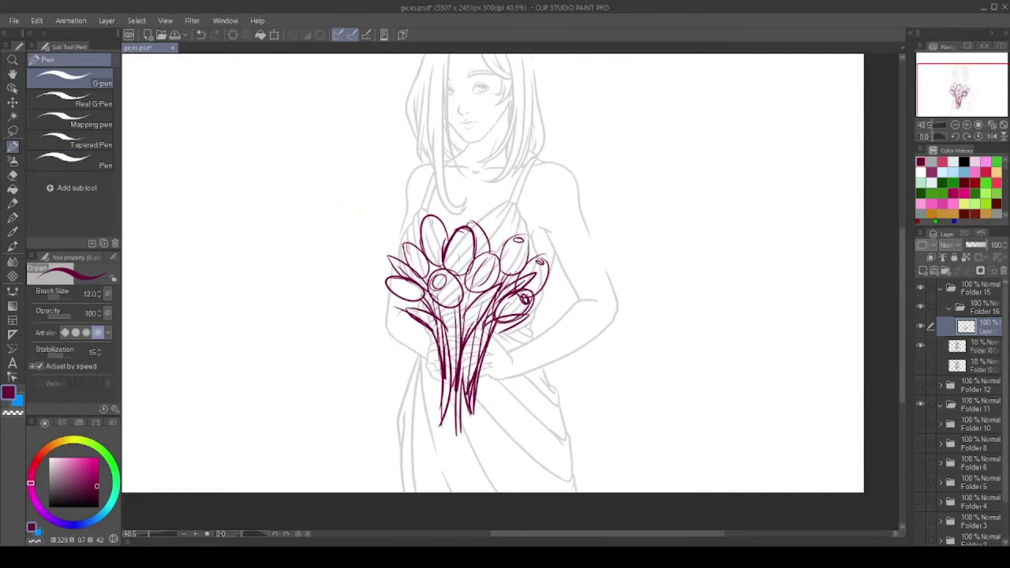
# Fade the tulip sketch to 30% opacity, hide the woman's line art, and add a new layer above the sketch
pyautogui.moveTo(991, 245); pyautogui.dragTo(972, 245)
pyautogui.click(920, 346)
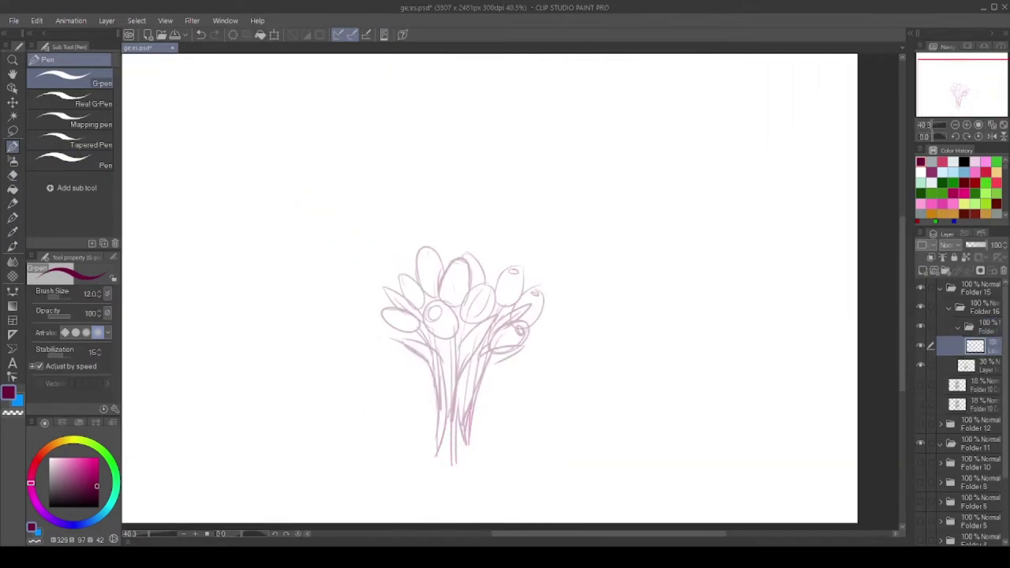
pyautogui.click(923, 271)
# Ink the lowest bud on the bouquet's left side in black, with two side petals and a small knotted tip
pyautogui.click(964, 162)
pyautogui.scroll(8, 267, 339)
pyautogui.moveTo(312, 189)
pyautogui.mouseDown()
pyautogui.moveTo(333, 316)
pyautogui.moveTo(495, 388)
pyautogui.moveTo(321, 191)
pyautogui.moveTo(503, 357)
pyautogui.mouseUp()
pyautogui.scroll(2, 503, 357)
pyautogui.moveTo(482, 431)
pyautogui.mouseDown()
pyautogui.moveTo(264, 277)
pyautogui.moveTo(234, 134)
pyautogui.moveTo(265, 96)
pyautogui.mouseUp()
pyautogui.scroll(-3, 269, 99)
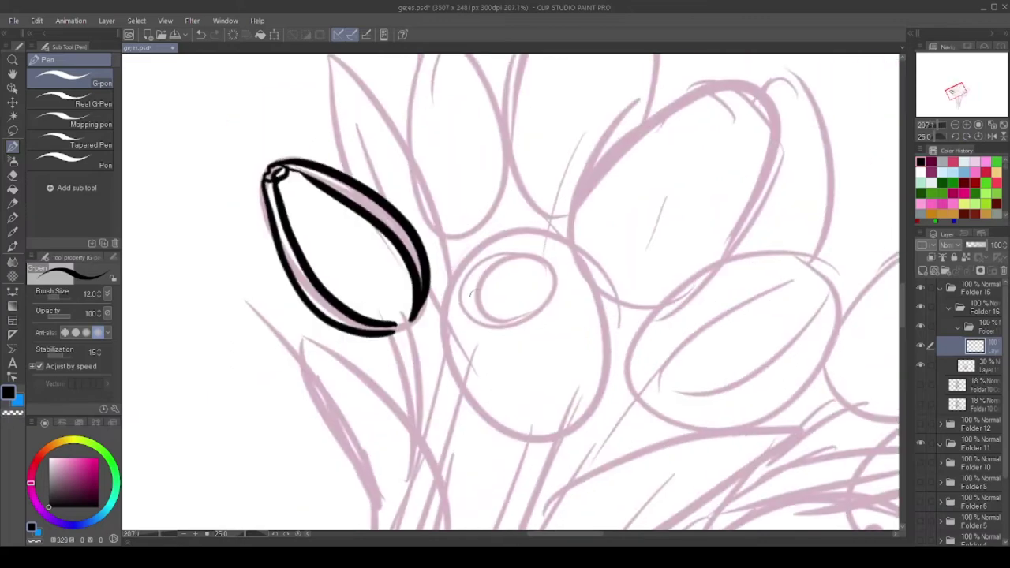
# Ink the pointed bud just above the first one, giving it a second contour along its right side
pyautogui.scroll(3, 471, 292)
pyautogui.moveTo(434, 154)
pyautogui.mouseDown()
pyautogui.moveTo(428, 237)
pyautogui.moveTo(560, 451)
pyautogui.mouseUp()
pyautogui.moveTo(462, 143)
pyautogui.mouseDown()
pyautogui.moveTo(652, 394)
pyautogui.moveTo(612, 450)
pyautogui.mouseUp()
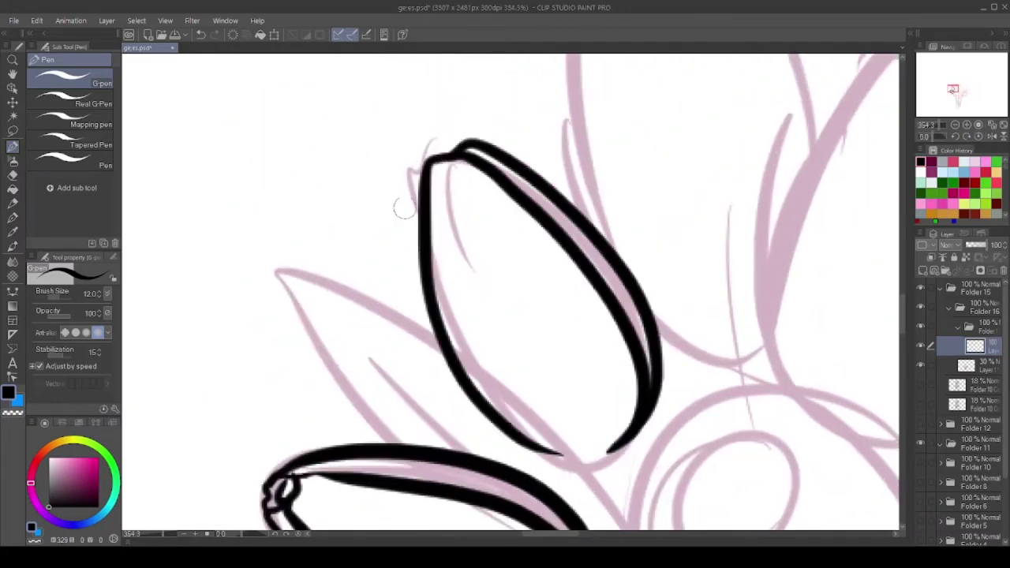
pyautogui.moveTo(403, 207)
pyautogui.mouseDown()
pyautogui.moveTo(404, 265)
pyautogui.moveTo(557, 454)
pyautogui.mouseUp()
pyautogui.scroll(-3, 525, 276)
# Ink the oval front petal and the pointed right petal of the open tulip in the bouquet's middle
pyautogui.scroll(2, 525, 276)
pyautogui.scroll(1, 525, 275)
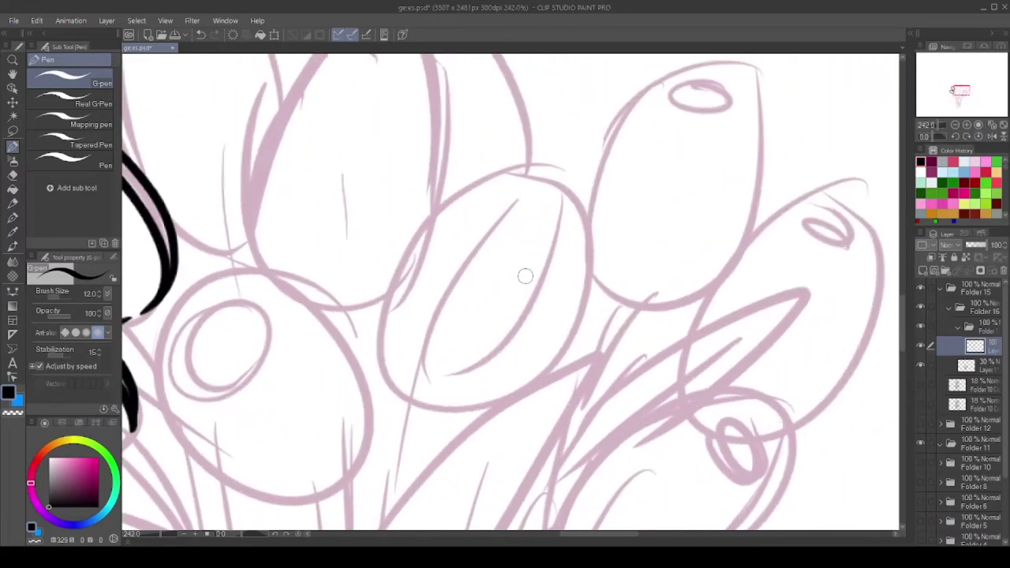
pyautogui.scroll(2, 525, 276)
pyautogui.moveTo(447, 237)
pyautogui.mouseDown()
pyautogui.moveTo(553, 304)
pyautogui.moveTo(465, 447)
pyautogui.mouseUp()
pyautogui.scroll(1, 464, 447)
pyautogui.scroll(-2, 464, 447)
pyautogui.moveTo(525, 268); pyautogui.dragTo(544, 433)
pyautogui.scroll(2, 134, 233)
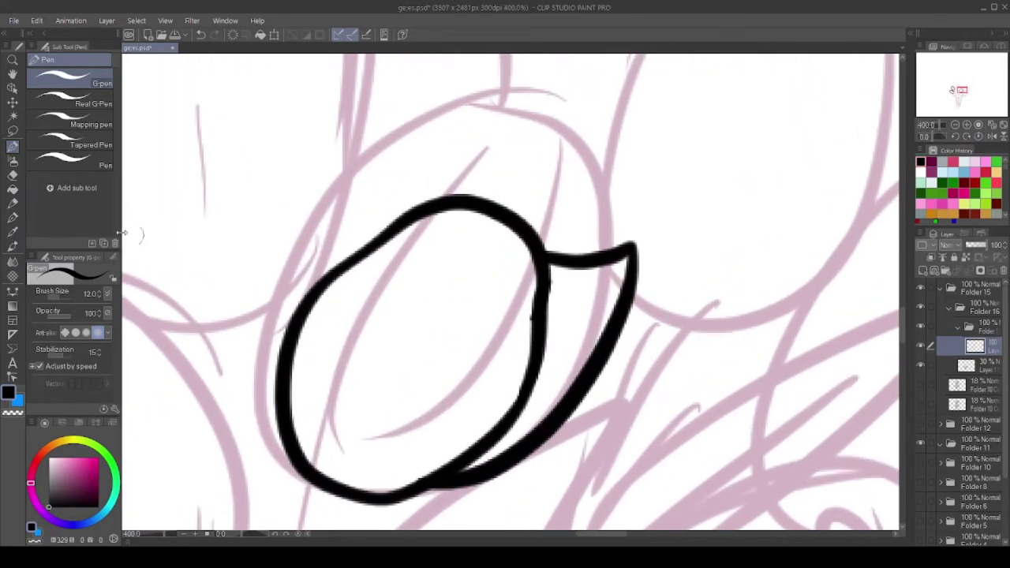
pyautogui.hotkey('ctrl', 'z')
# Ink the open tulip's pointed left petal, the rounded back petal and an outer petal on the right
pyautogui.scroll(-2, 338, 163)
pyautogui.scroll(2, 337, 163)
pyautogui.moveTo(372, 120); pyautogui.dragTo(404, 231)
pyautogui.moveTo(271, 420); pyautogui.dragTo(370, 122)
pyautogui.scroll(1, 419, 127)
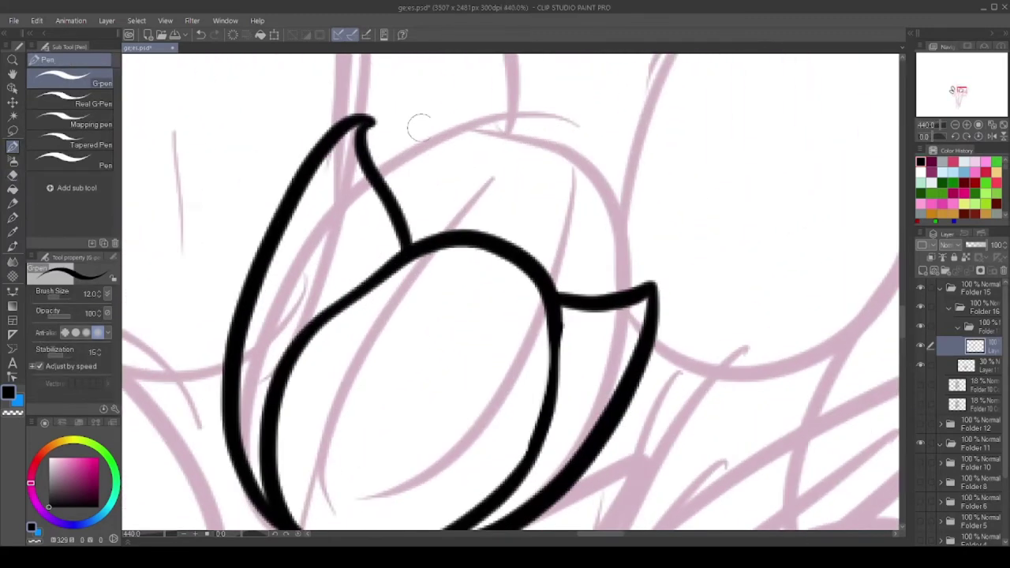
pyautogui.moveTo(466, 142); pyautogui.dragTo(593, 248)
pyautogui.scroll(-2, 593, 248)
pyautogui.moveTo(652, 263); pyautogui.dragTo(555, 446)
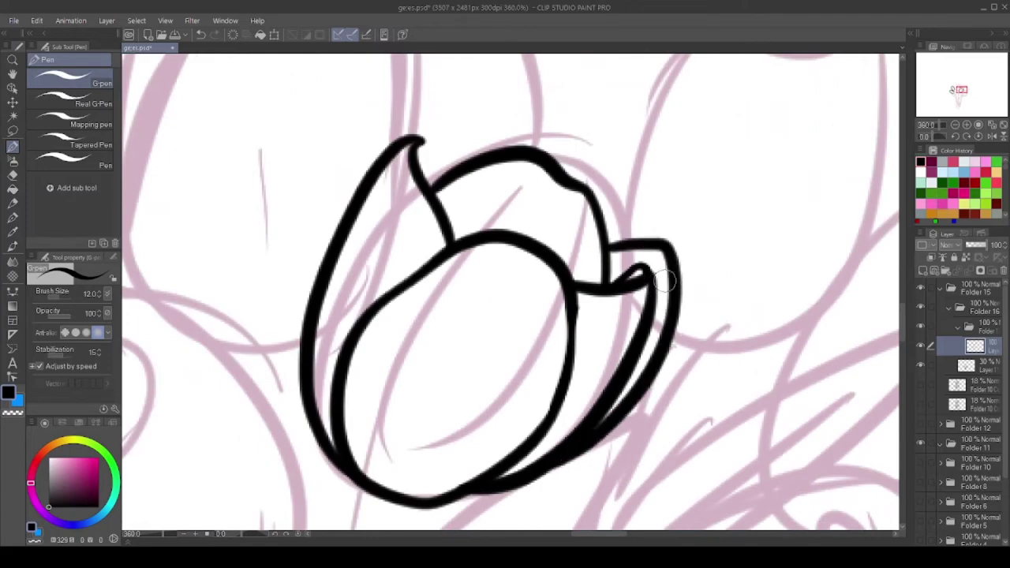
# Add curled tips to the open tulip's side petals and an outer petal behind the left one
pyautogui.scroll(2, 600, 234)
pyautogui.scroll(-1, 598, 234)
pyautogui.moveTo(497, 177); pyautogui.dragTo(304, 399)
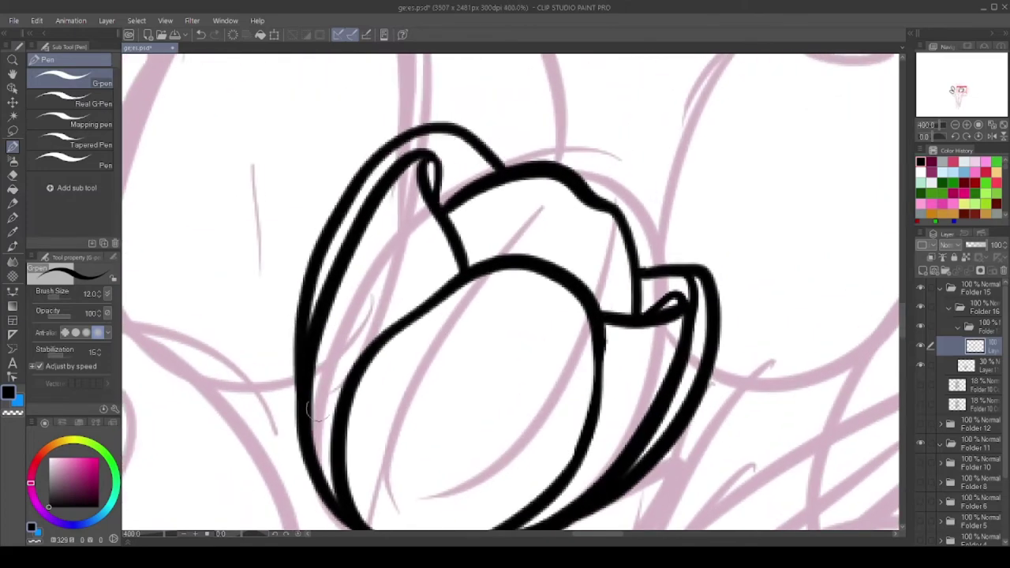
pyautogui.scroll(1, 395, 237)
# Ink the closed bud to the upper right of the open tulip, with layered side petals and a folded tip
pyautogui.scroll(-2, 541, 204)
pyautogui.moveTo(446, 434)
pyautogui.mouseDown()
pyautogui.moveTo(548, 191)
pyautogui.moveTo(510, 461)
pyautogui.mouseUp()
pyautogui.moveTo(505, 189); pyautogui.dragTo(374, 367)
pyautogui.scroll(3, 553, 178)
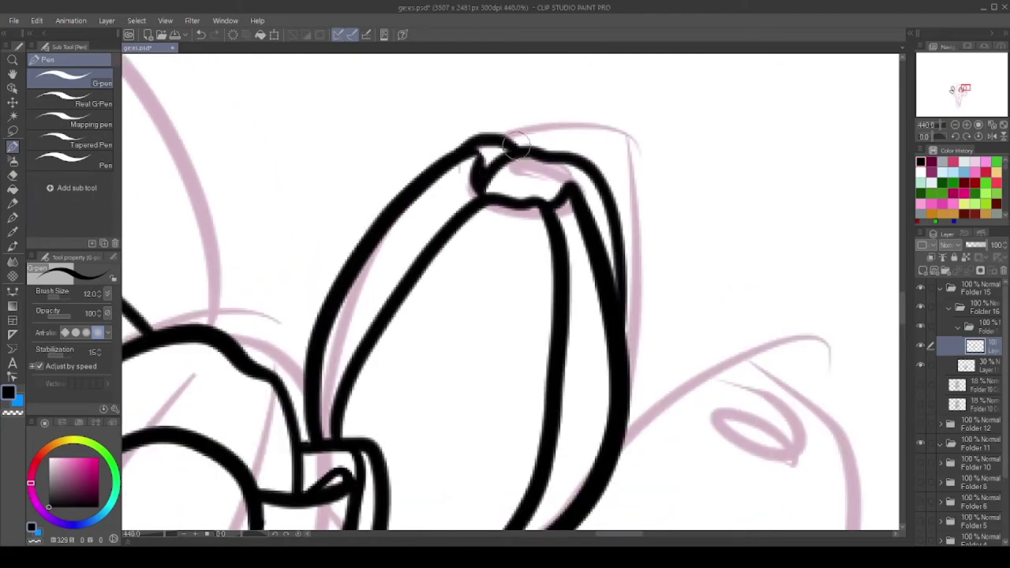
pyautogui.scroll(-2, 517, 142)
# Ink the front, side and back petals of the round open tulip in the lower middle on a new layer
pyautogui.scroll(-3, 505, 284)
pyautogui.scroll(2, 505, 284)
pyautogui.scroll(2, 363, 277)
pyautogui.moveTo(385, 258)
pyautogui.mouseDown()
pyautogui.moveTo(359, 276)
pyautogui.moveTo(382, 260)
pyautogui.mouseUp()
pyautogui.moveTo(233, 298); pyautogui.dragTo(373, 461)
pyautogui.moveTo(499, 356); pyautogui.dragTo(338, 181)
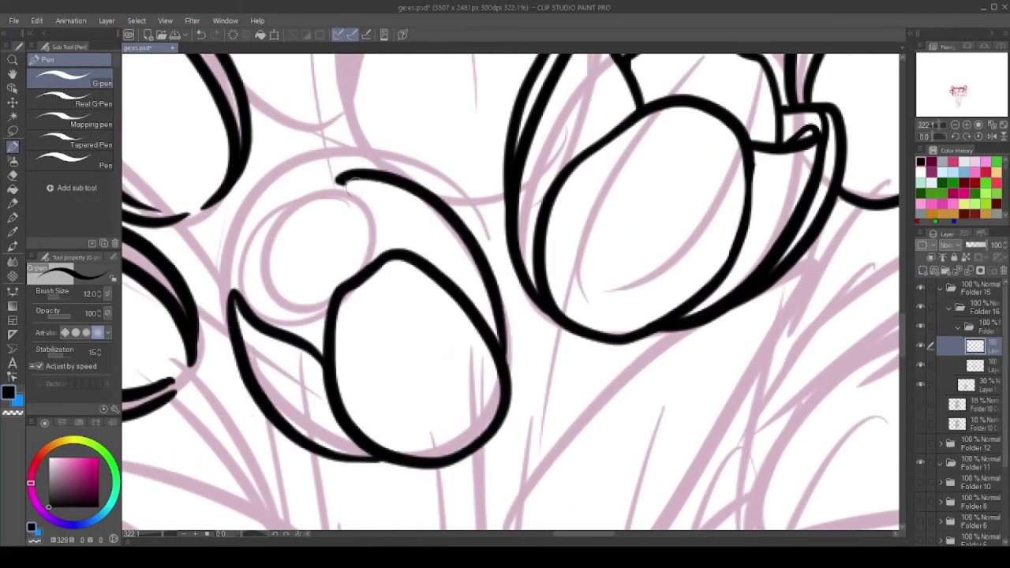
pyautogui.moveTo(419, 195); pyautogui.dragTo(237, 218)
pyautogui.scroll(1, 251, 203)
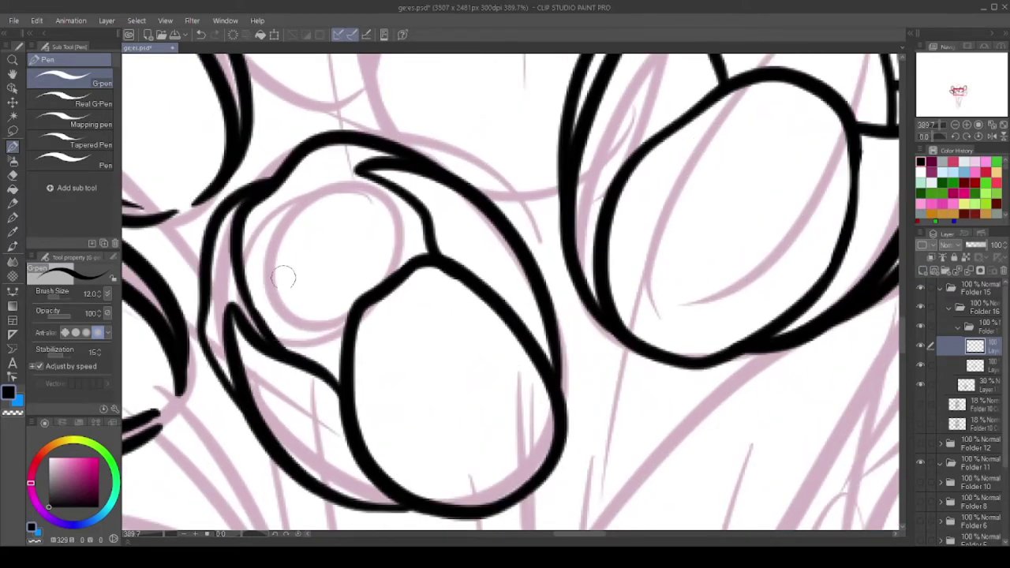
# Ink small stamens inside the round open tulip and mirror the canvas view
pyautogui.scroll(-1, 341, 356)
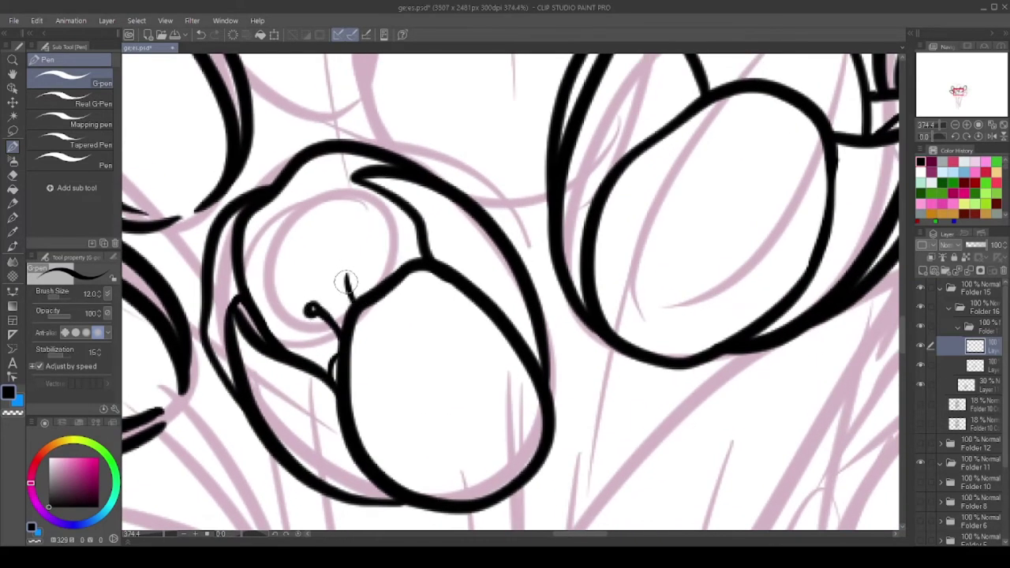
pyautogui.scroll(-10, 345, 281)
pyautogui.scroll(8, 505, 316)
pyautogui.scroll(-8, 505, 316)
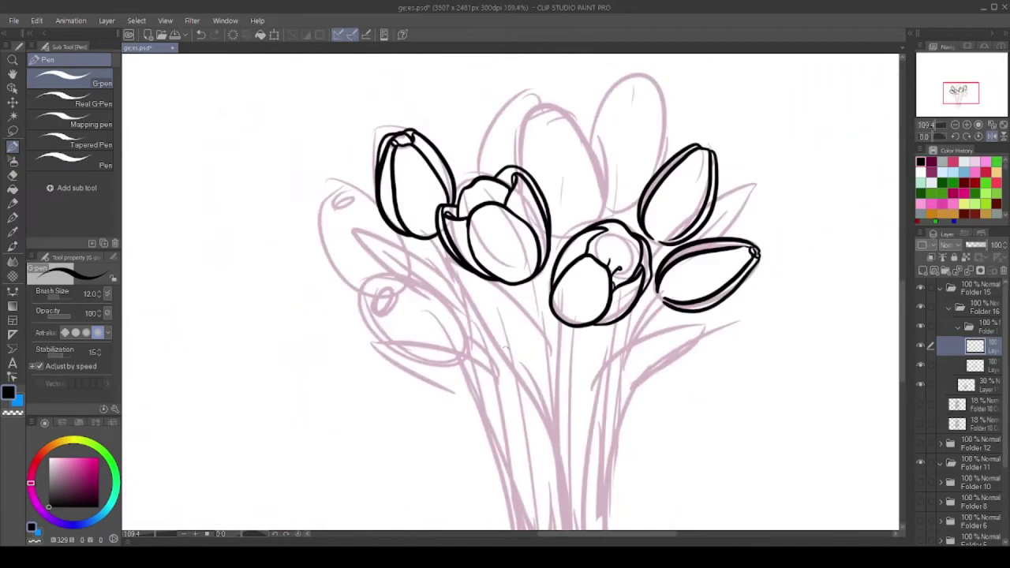
# Ink the lowest bud on the bouquet's unfinished side, with a double petal contour and a small folded tip
pyautogui.scroll(7, 272, 260)
pyautogui.moveTo(254, 196)
pyautogui.mouseDown()
pyautogui.moveTo(257, 290)
pyautogui.moveTo(526, 314)
pyautogui.moveTo(259, 198)
pyautogui.moveTo(394, 197)
pyautogui.mouseUp()
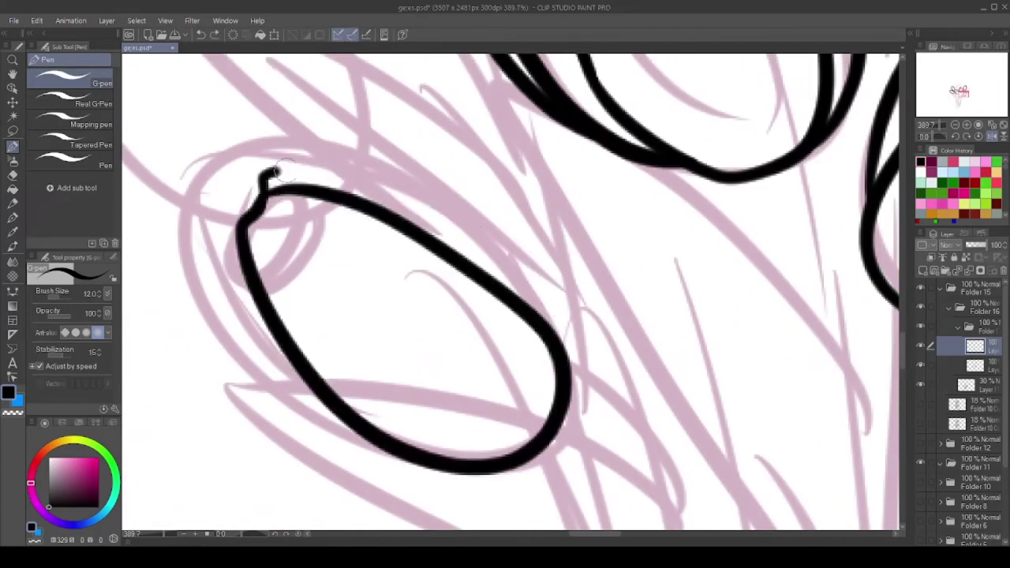
pyautogui.moveTo(277, 170); pyautogui.dragTo(552, 355)
pyautogui.moveTo(229, 237); pyautogui.dragTo(481, 473)
pyautogui.moveTo(284, 165); pyautogui.dragTo(213, 221)
pyautogui.scroll(-7, 506, 292)
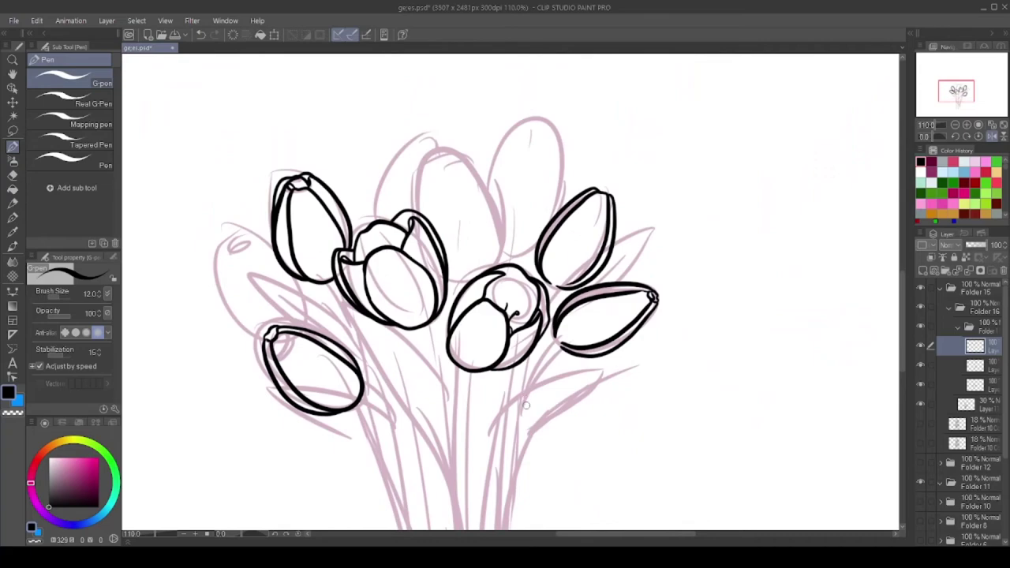
pyautogui.scroll(5, 527, 405)
pyautogui.scroll(3, 316, 276)
pyautogui.moveTo(214, 185)
pyautogui.mouseDown()
pyautogui.moveTo(193, 229)
pyautogui.moveTo(315, 498)
pyautogui.mouseUp()
pyautogui.hotkey('ctrl', 'z')
pyautogui.hotkey('ctrl', 'z')
pyautogui.scroll(-4, 307, 341)
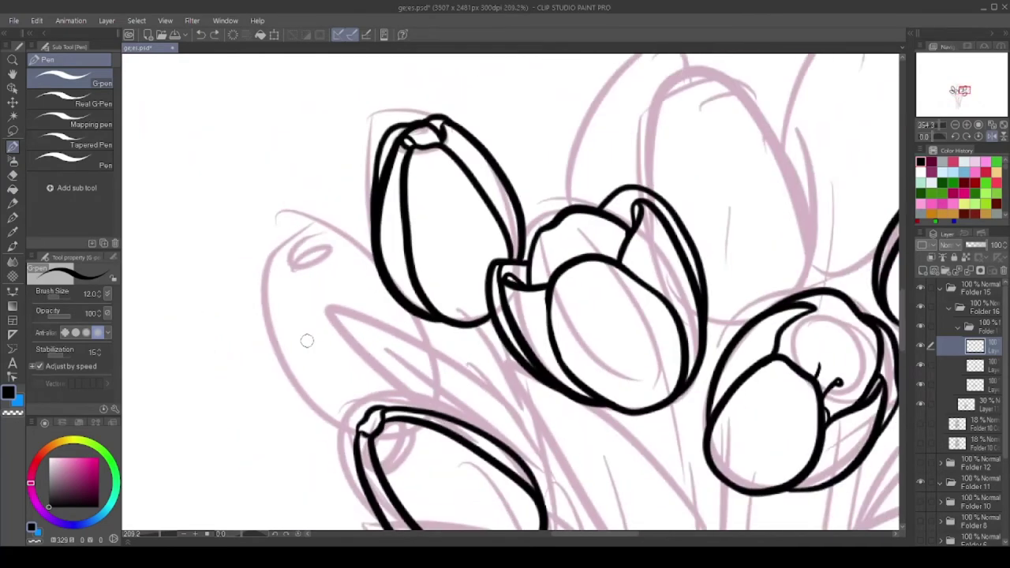
# Ink the outer bud above the lowest one, with a front petal, a back petal and a folded tip
pyautogui.scroll(2, 307, 341)
pyautogui.moveTo(272, 245)
pyautogui.mouseDown()
pyautogui.moveTo(280, 340)
pyautogui.moveTo(406, 454)
pyautogui.mouseUp()
pyautogui.scroll(1, 284, 237)
pyautogui.moveTo(292, 213); pyautogui.dragTo(450, 280)
pyautogui.moveTo(513, 339); pyautogui.dragTo(552, 501)
pyautogui.scroll(-1, 258, 250)
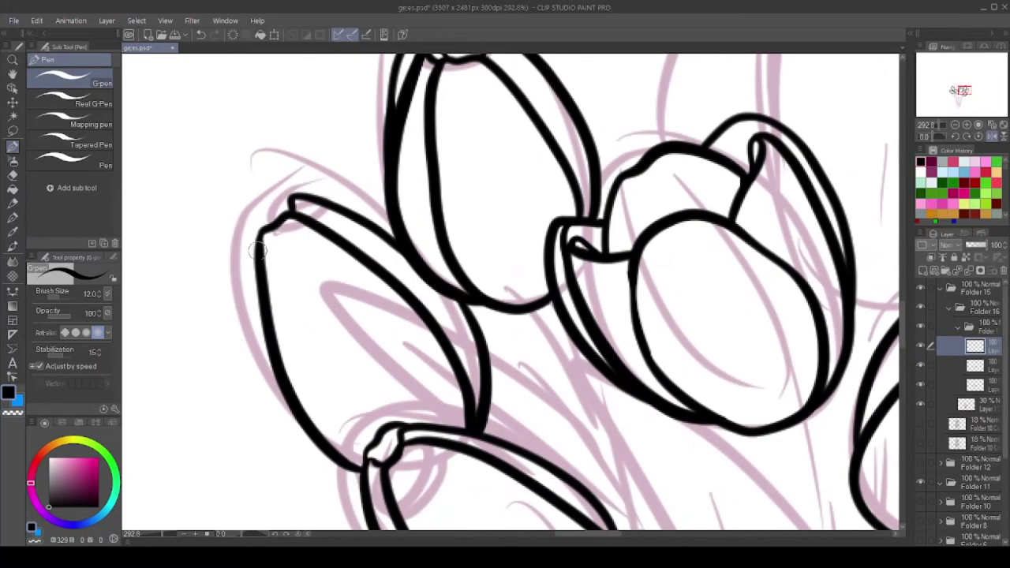
pyautogui.scroll(1, 248, 182)
pyautogui.moveTo(254, 207)
pyautogui.mouseDown()
pyautogui.moveTo(318, 181)
pyautogui.moveTo(217, 248)
pyautogui.mouseUp()
# Ink the central petal of the tall bud behind the two open tulips, undoing its last two strokes
pyautogui.scroll(-2, 271, 289)
pyautogui.scroll(1, 525, 140)
pyautogui.moveTo(523, 136); pyautogui.dragTo(479, 323)
pyautogui.moveTo(509, 140)
pyautogui.mouseDown()
pyautogui.moveTo(641, 398)
pyautogui.moveTo(632, 473)
pyautogui.mouseUp()
pyautogui.scroll(-3, 632, 473)
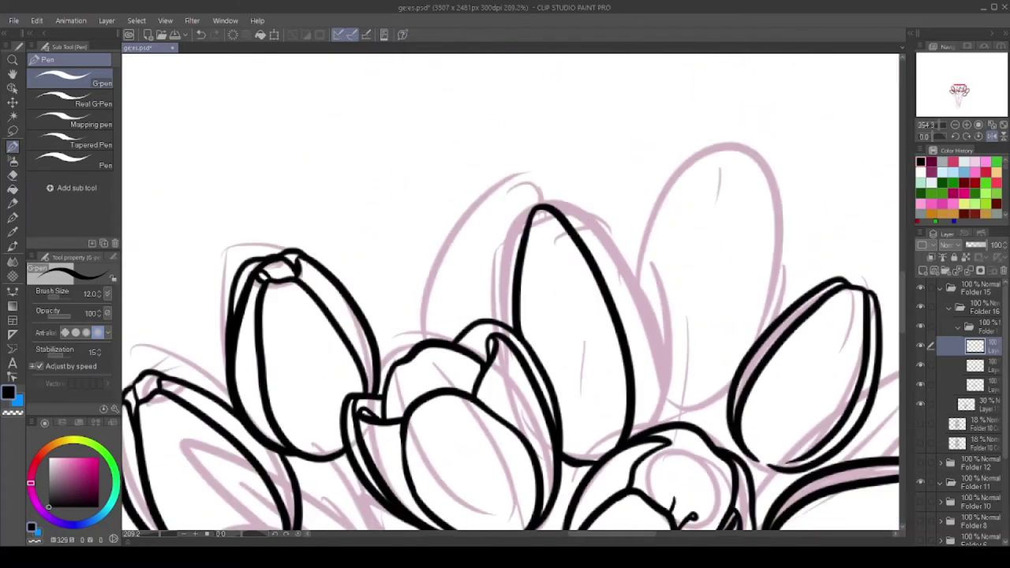
pyautogui.scroll(2, 505, 237)
pyautogui.moveTo(474, 201); pyautogui.dragTo(466, 363)
pyautogui.scroll(1, 505, 237)
pyautogui.scroll(-4, 519, 225)
pyautogui.scroll(2, 518, 225)
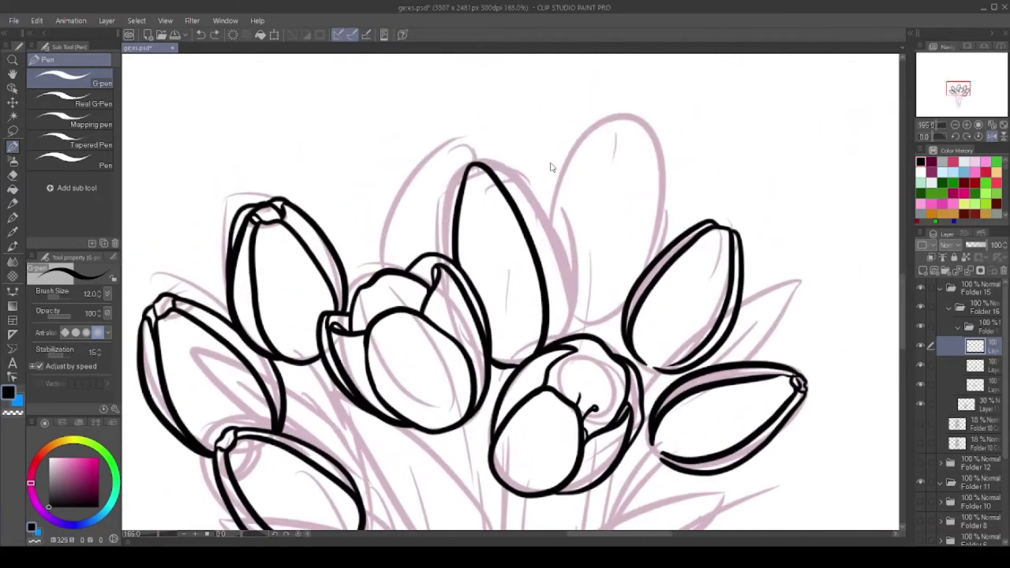
pyautogui.hotkey('ctrl', 'z')
pyautogui.hotkey('ctrl', 'z')
# Complete the tall bud with side petals and a flatter tip, and ink the bud partly hidden behind it
pyautogui.scroll(1, 518, 225)
pyautogui.scroll(1, 490, 237)
pyautogui.moveTo(490, 135)
pyautogui.mouseDown()
pyautogui.moveTo(442, 292)
pyautogui.moveTo(553, 489)
pyautogui.moveTo(646, 448)
pyautogui.mouseUp()
pyautogui.moveTo(454, 143)
pyautogui.mouseDown()
pyautogui.moveTo(439, 165)
pyautogui.moveTo(410, 299)
pyautogui.moveTo(316, 276)
pyautogui.moveTo(286, 412)
pyautogui.mouseUp()
pyautogui.scroll(1, 474, 237)
pyautogui.moveTo(467, 141); pyautogui.dragTo(334, 419)
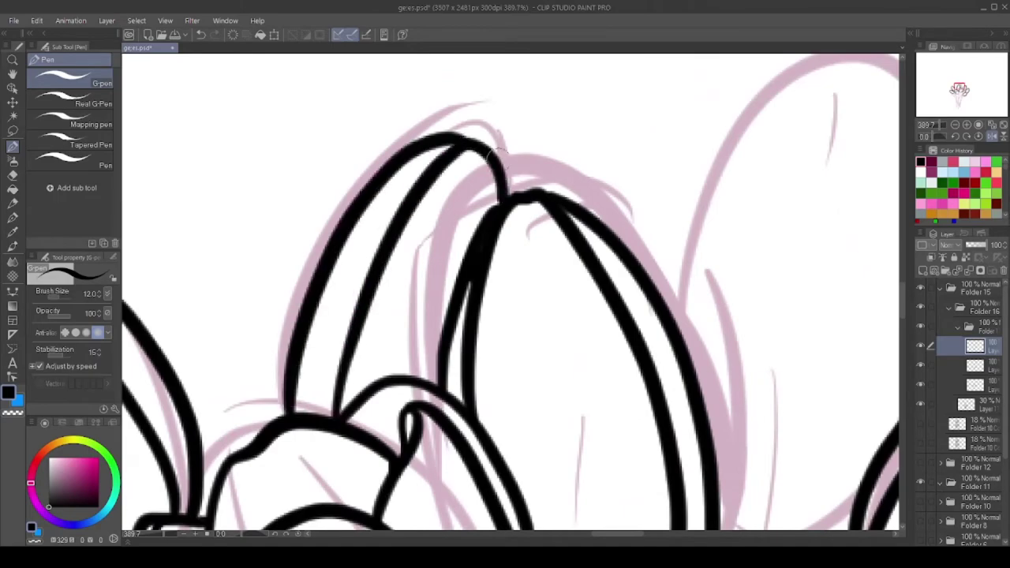
pyautogui.moveTo(495, 150); pyautogui.dragTo(499, 202)
# Ink the remaining tall bud at the top of the bouquet, closing its base between the neighbouring tulips
pyautogui.scroll(-3, 505, 236)
pyautogui.scroll(2, 526, 108)
pyautogui.moveTo(521, 107)
pyautogui.mouseDown()
pyautogui.moveTo(417, 384)
pyautogui.moveTo(544, 136)
pyautogui.moveTo(588, 363)
pyautogui.mouseUp()
pyautogui.scroll(1, 474, 236)
pyautogui.scroll(-3, 588, 363)
pyautogui.scroll(2, 485, 216)
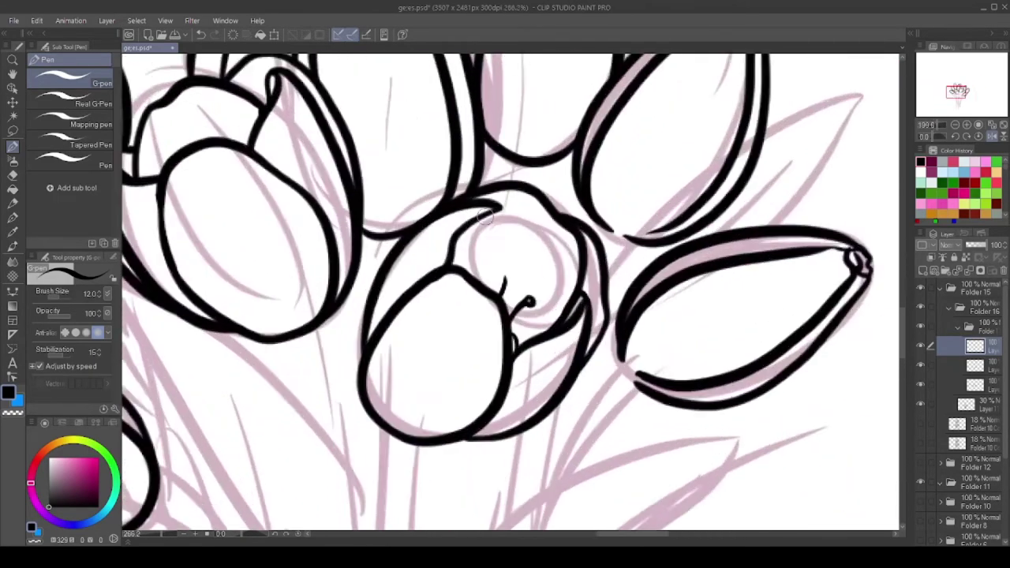
# Merge the inked tulip layers at 63% opacity, fade the sketch to 20%, and add a new layer for the stems
pyautogui.scroll(-3, 483, 217)
pyautogui.click(920, 404)
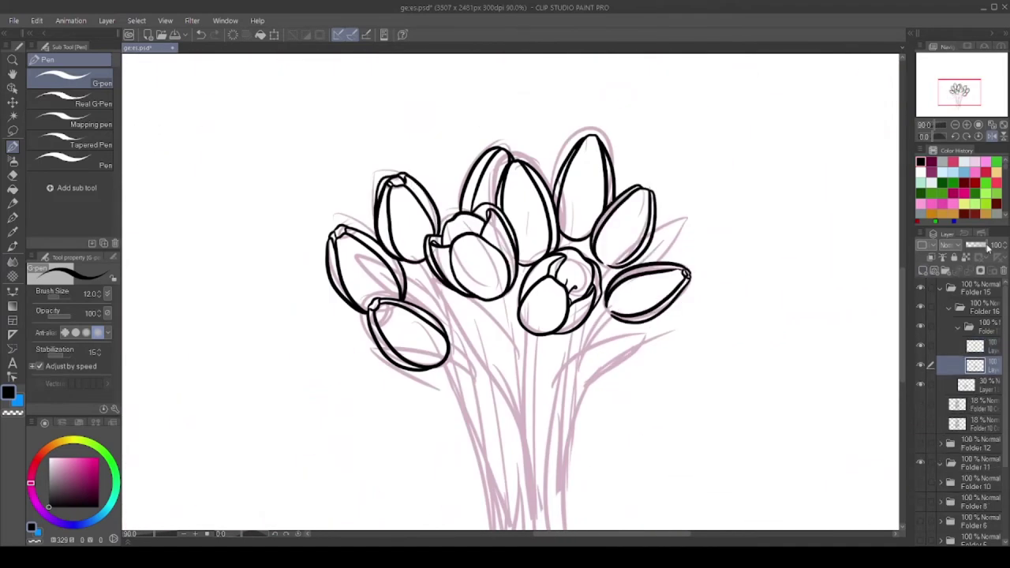
pyautogui.scroll(2, 539, 239)
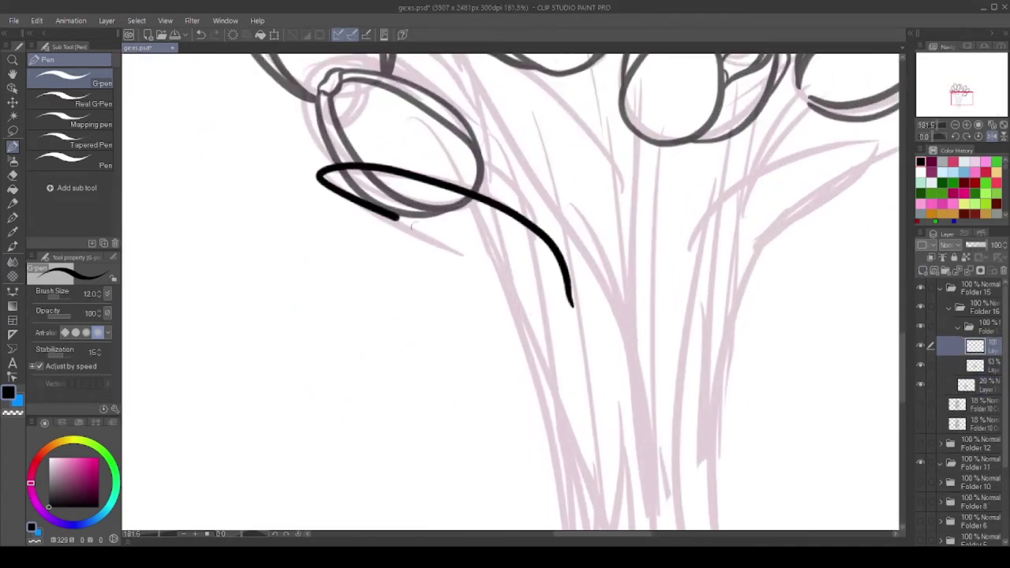
# Ink the long leaf crossing the lowest bud in black, and start the stems under the neighbouring tulips
pyautogui.scroll(-3, 605, 463)
pyautogui.scroll(2, 578, 474)
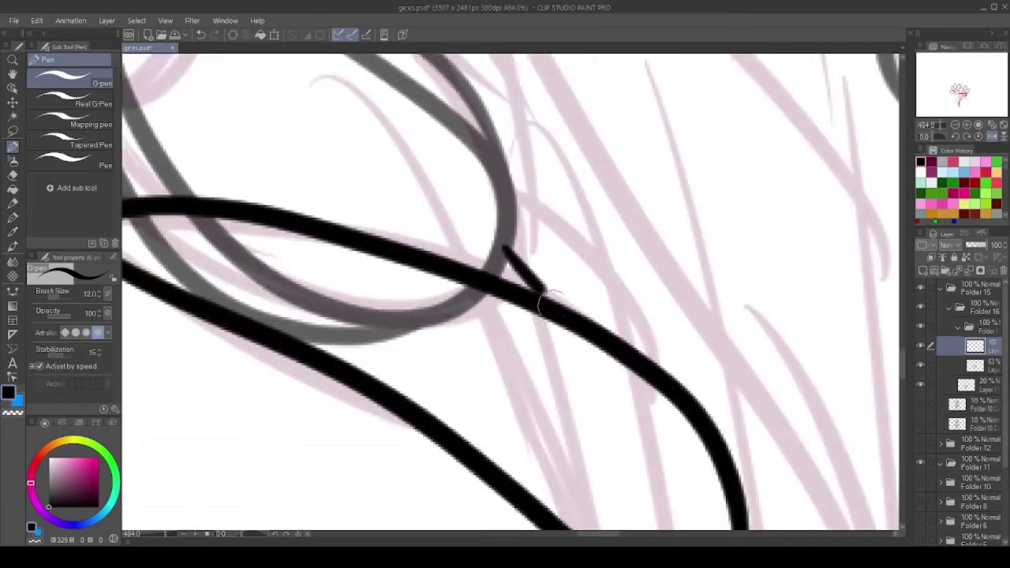
pyautogui.scroll(-3, 596, 213)
pyautogui.scroll(1, 596, 213)
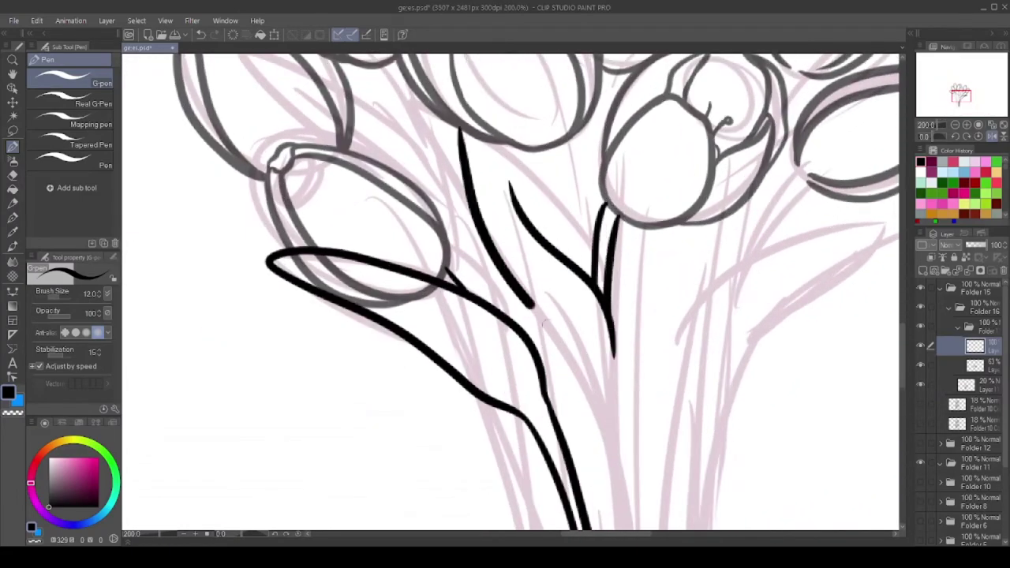
pyautogui.moveTo(605, 381); pyautogui.dragTo(624, 447)
# Ink the converging stems beneath the two middle tulips in black, with a small pointed leaf lower on the main stem
pyautogui.scroll(-2, 553, 316)
pyautogui.scroll(3, 537, 312)
pyautogui.moveTo(423, 163); pyautogui.dragTo(528, 307)
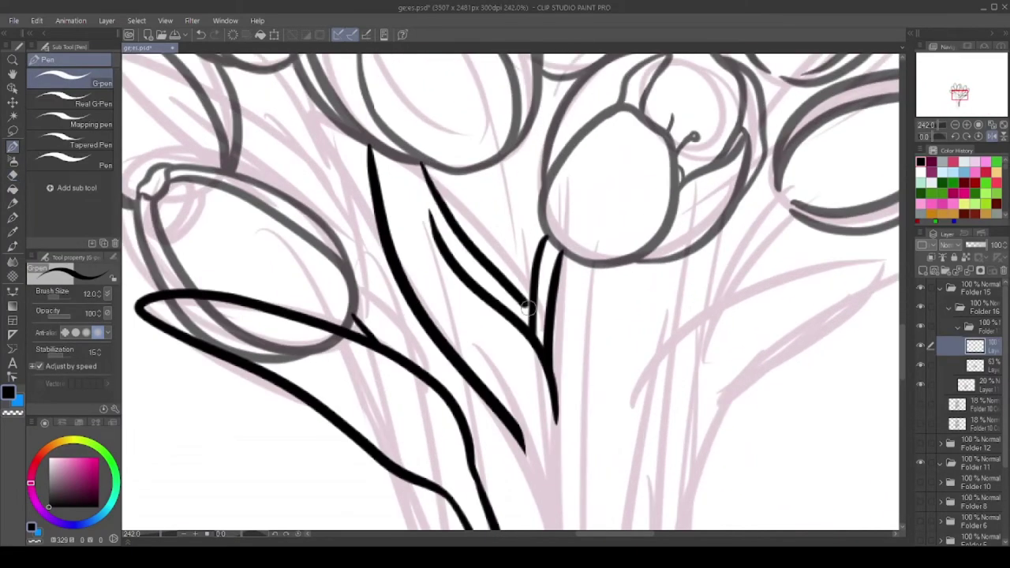
pyautogui.scroll(-3, 528, 307)
pyautogui.scroll(4, 496, 270)
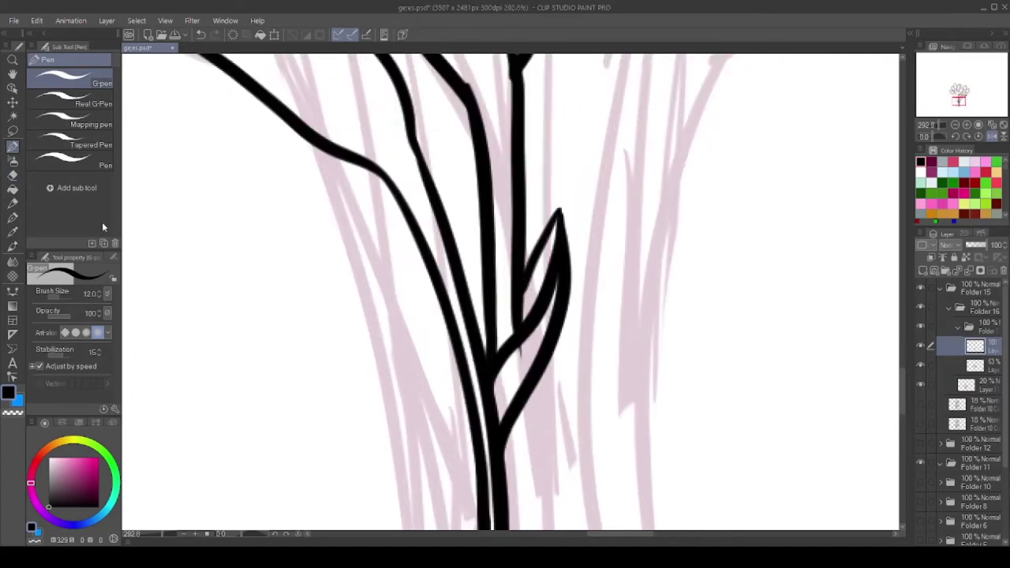
# Extend the central stems down to rounded ends and ink the long leaf arching out on the bouquet's right side
pyautogui.scroll(-3, 456, 273)
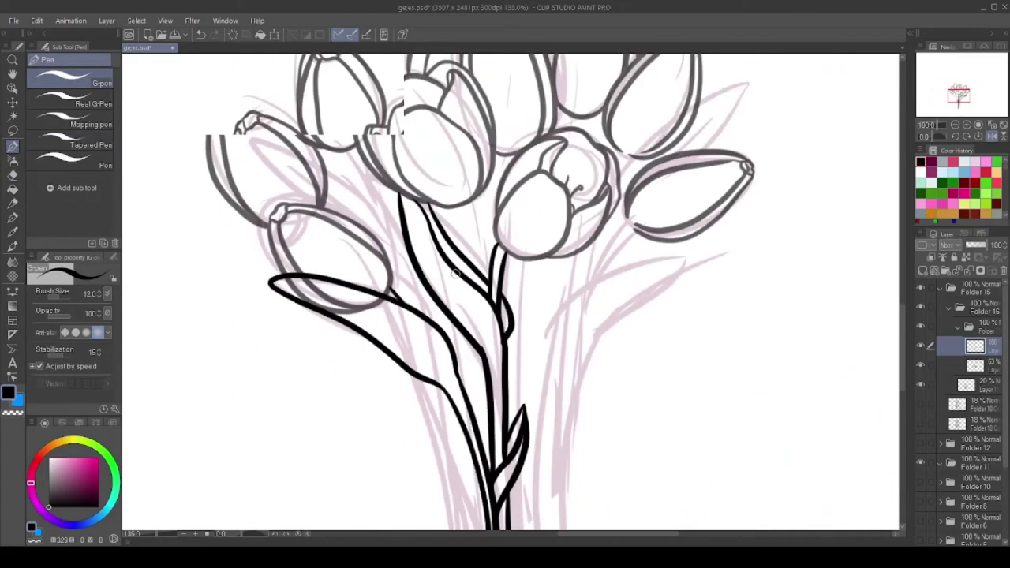
pyautogui.scroll(3, 456, 274)
pyautogui.moveTo(528, 419); pyautogui.dragTo(521, 438)
pyautogui.scroll(1, 521, 431)
pyautogui.scroll(-5, 521, 430)
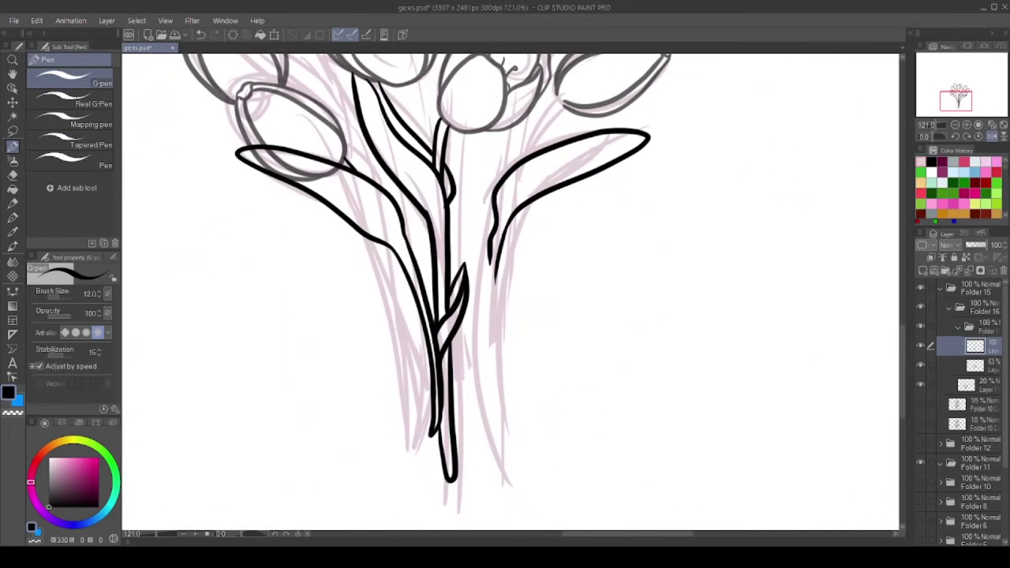
# Thicken the rightmost tulip's base and ink its stem, and ink the stems beneath the left tulips
pyautogui.scroll(5, 457, 300)
pyautogui.scroll(-3, 541, 84)
pyautogui.scroll(3, 542, 85)
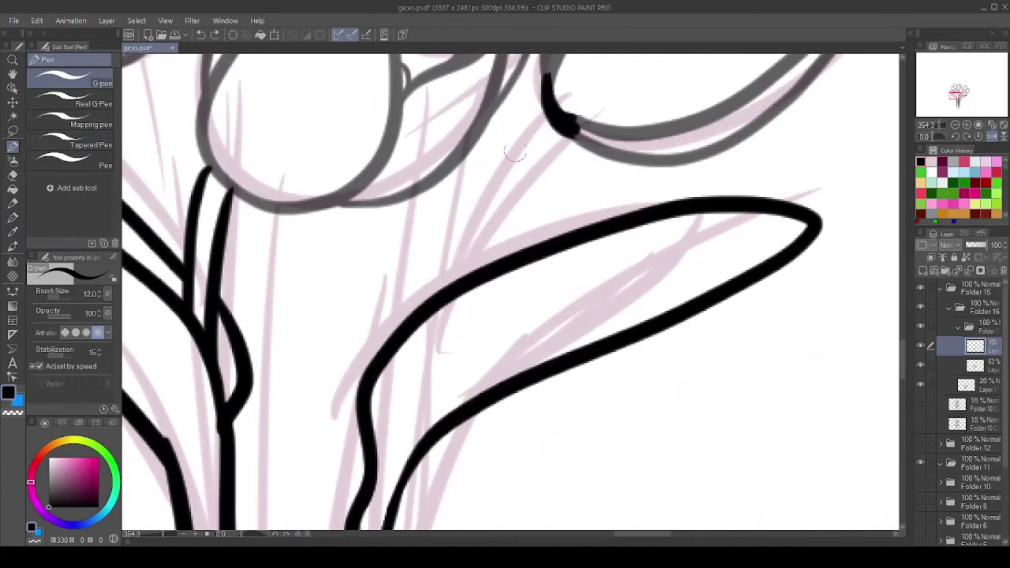
pyautogui.scroll(-4, 486, 271)
pyautogui.scroll(5, 297, 155)
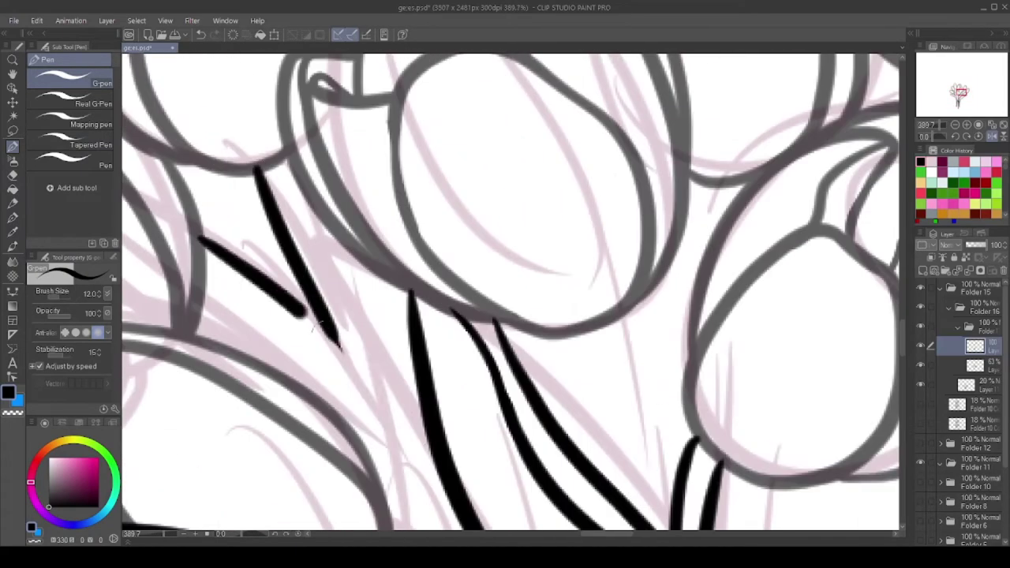
pyautogui.scroll(-3, 298, 155)
pyautogui.scroll(3, 399, 251)
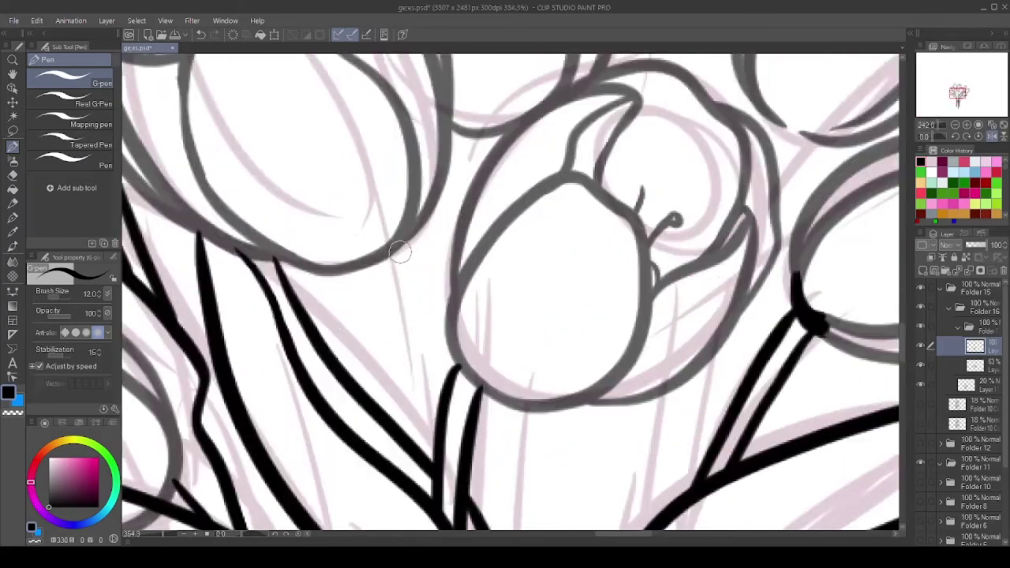
# Ink more stems and leaf edges beneath the open and rightmost tulips, winding down between the central stems
pyautogui.scroll(-4, 429, 411)
pyautogui.scroll(3, 412, 288)
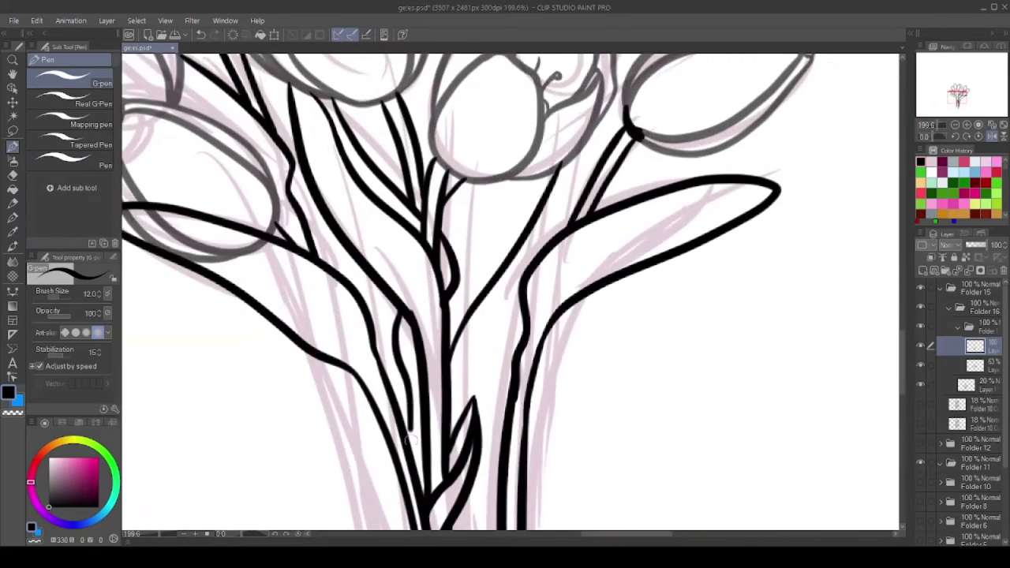
pyautogui.scroll(4, 403, 387)
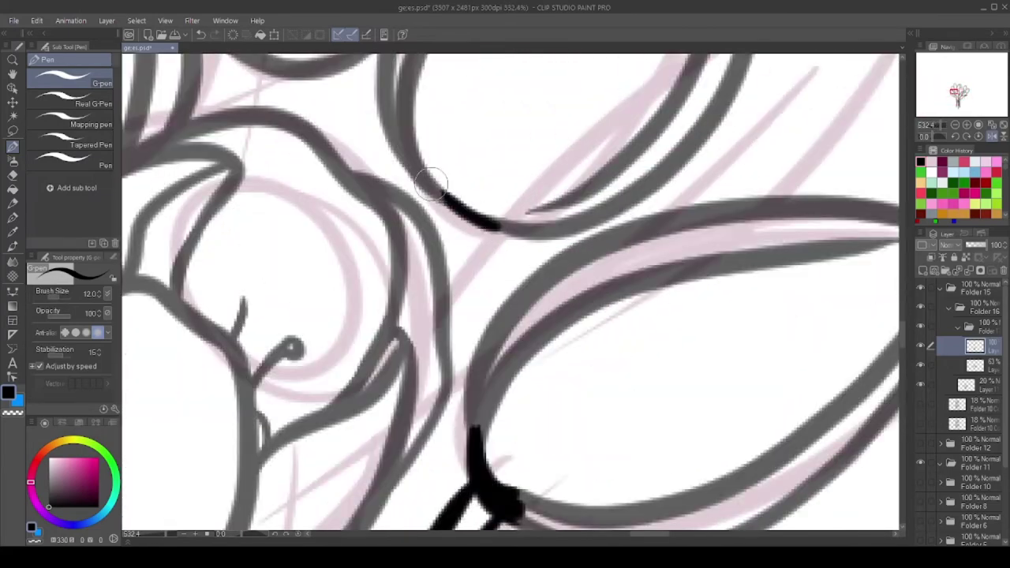
pyautogui.scroll(-3, 453, 272)
pyautogui.scroll(6, 363, 245)
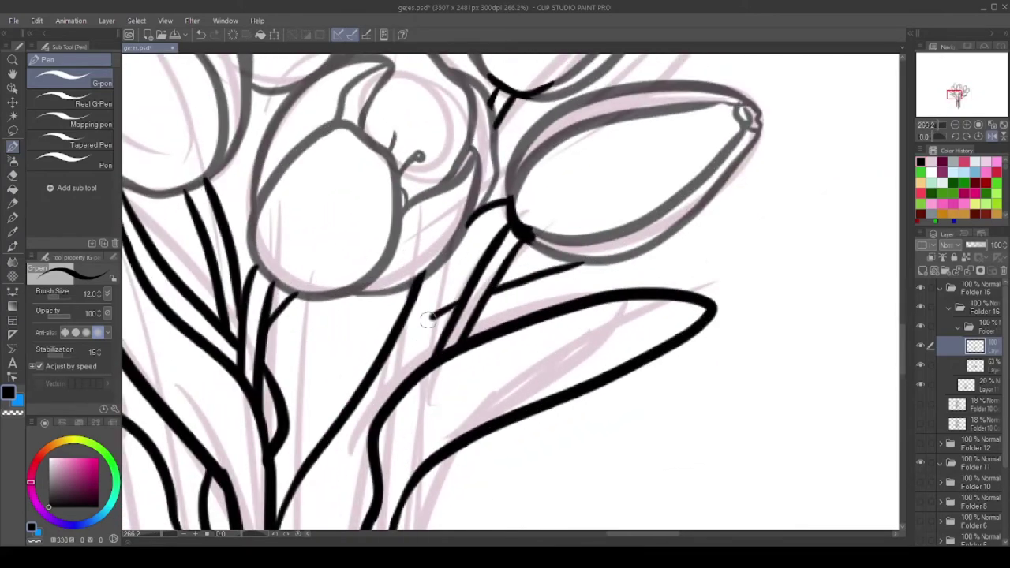
pyautogui.scroll(-4, 410, 289)
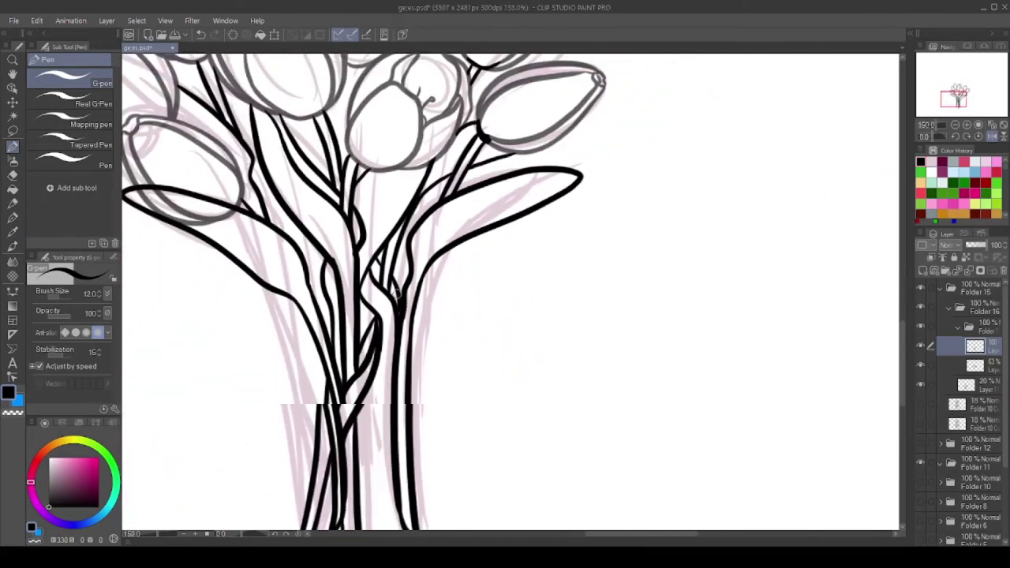
# Ink the short stem segments between the upper tulips and the open tulip below them
pyautogui.scroll(-4, 378, 376)
pyautogui.scroll(6, 426, 315)
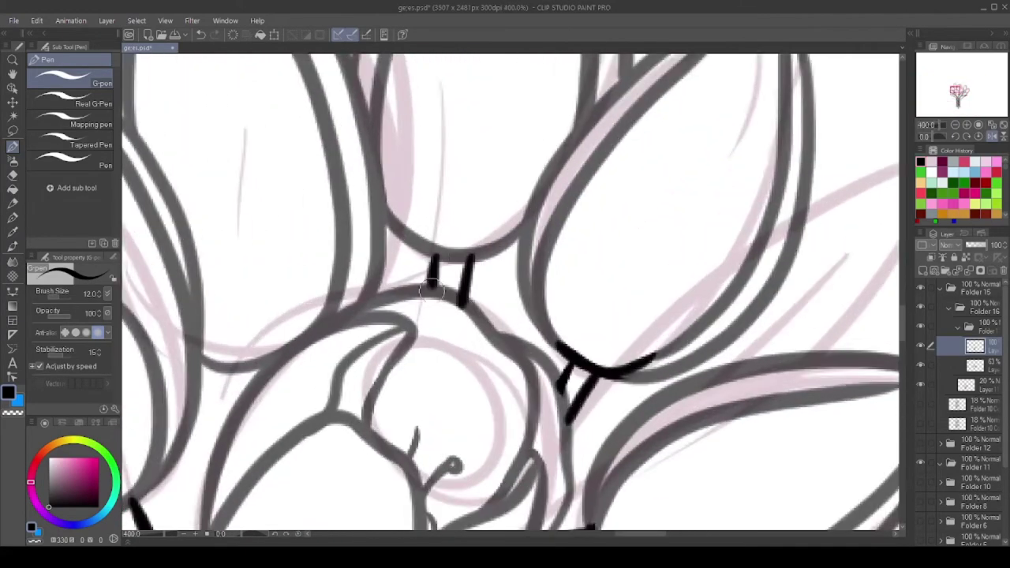
pyautogui.scroll(-3, 442, 300)
pyautogui.scroll(1, 444, 293)
pyautogui.scroll(-2, 445, 293)
# Ink the pointed leaf behind the two upper-right tulips, with a short fold line near its tip
pyautogui.scroll(1, 445, 293)
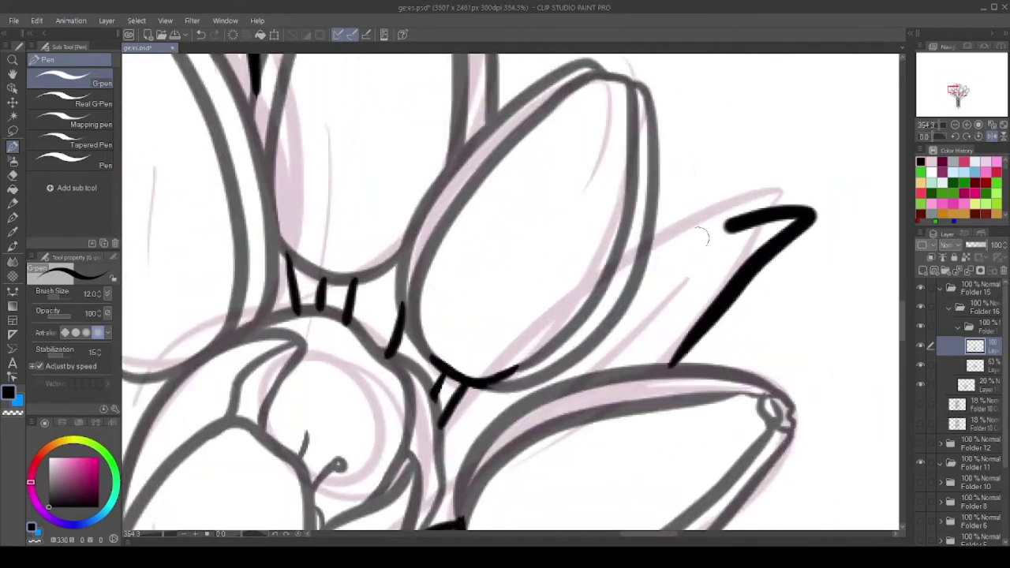
pyautogui.scroll(-3, 444, 292)
pyautogui.press('e')
pyautogui.press('p')
pyautogui.scroll(3, 575, 243)
pyautogui.moveTo(541, 320); pyautogui.dragTo(677, 160)
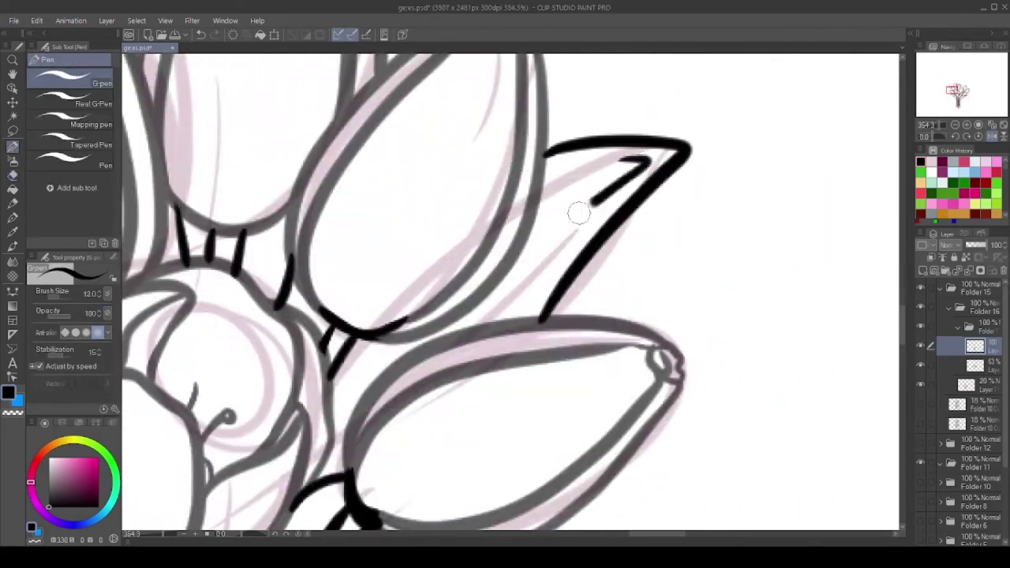
pyautogui.scroll(-4, 578, 213)
pyautogui.scroll(3, 474, 300)
pyautogui.scroll(-2, 473, 300)
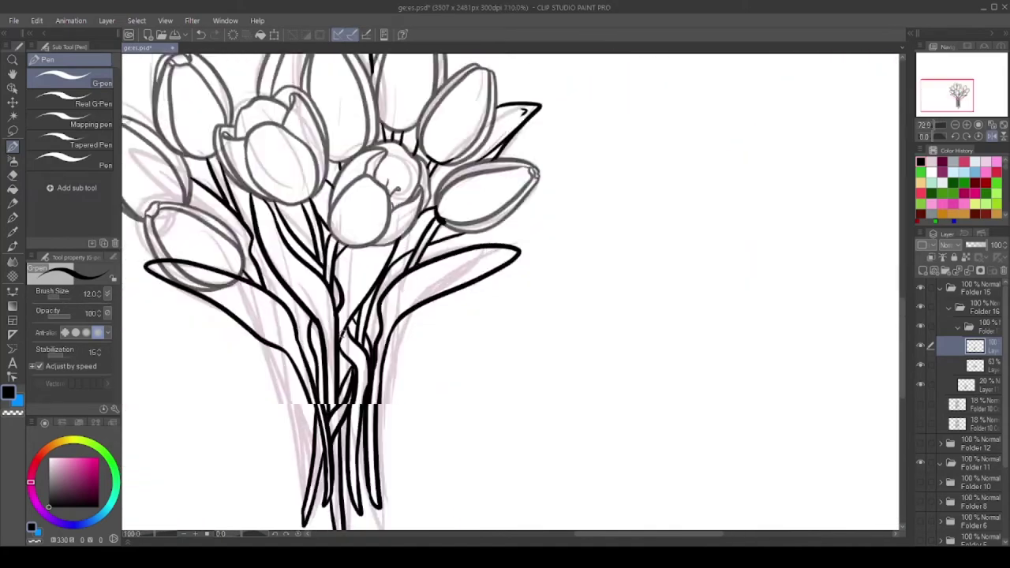
# Ink the leftmost stems down to their tips, with a small pointed leaf near the lower end
pyautogui.scroll(-2, 342, 335)
pyautogui.scroll(4, 379, 300)
pyautogui.scroll(-4, 379, 300)
pyautogui.scroll(3, 408, 297)
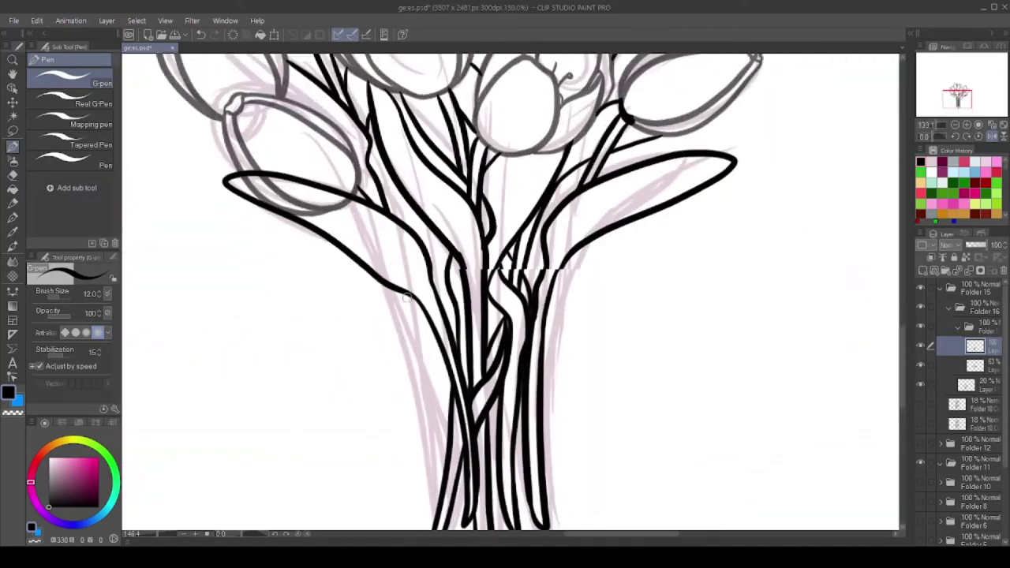
pyautogui.scroll(5, 407, 296)
pyautogui.scroll(-3, 438, 406)
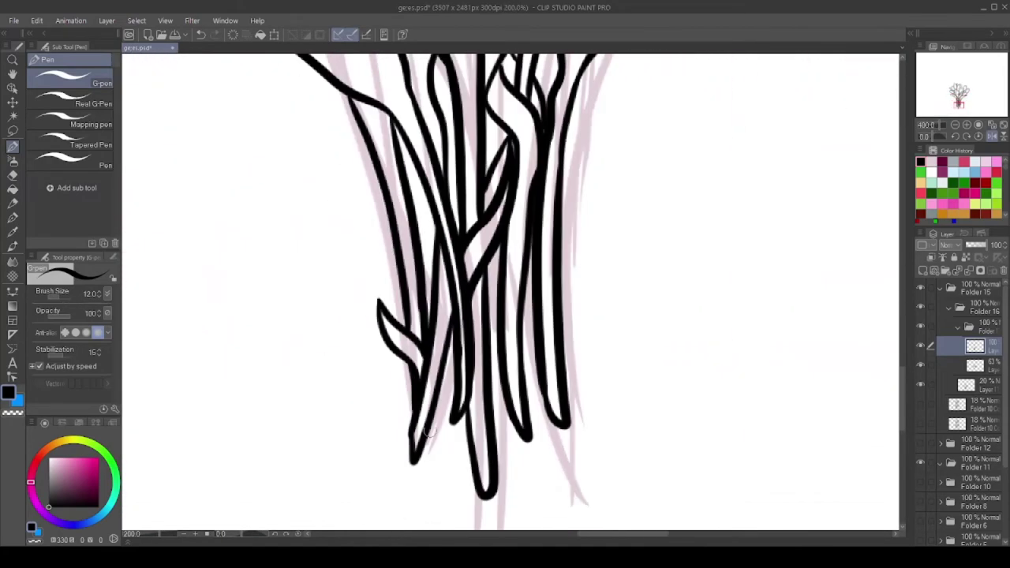
# Ink the outermost stem along the bouquet's right edge, ending it beside the other stem tips
pyautogui.scroll(1, 474, 315)
pyautogui.scroll(-3, 498, 248)
pyautogui.scroll(4, 449, 323)
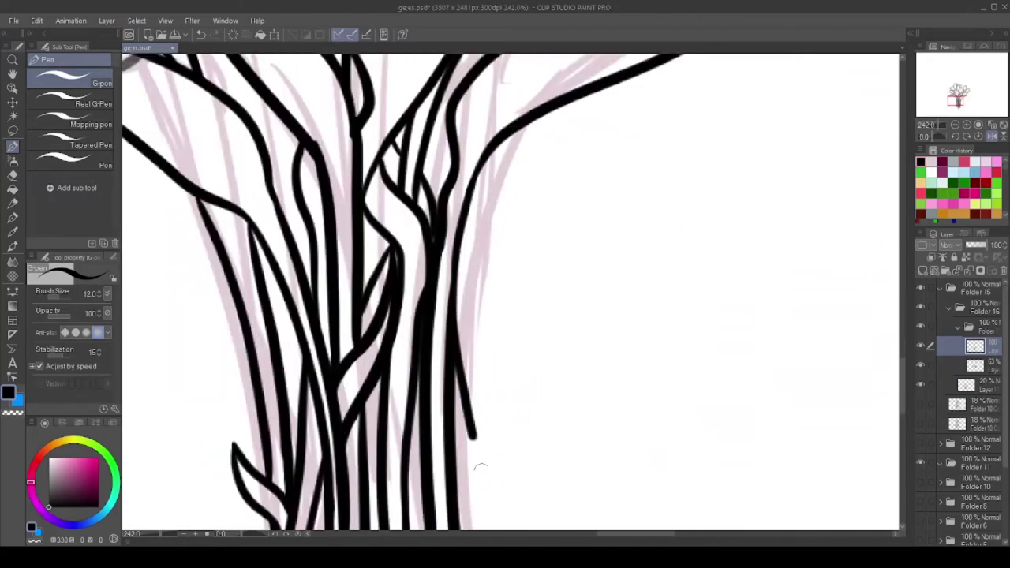
pyautogui.scroll(-2, 374, 350)
# Hide the bouquet sketch and erase the lowest tulip's outline where the long leaf overlaps it
pyautogui.scroll(-5, 374, 350)
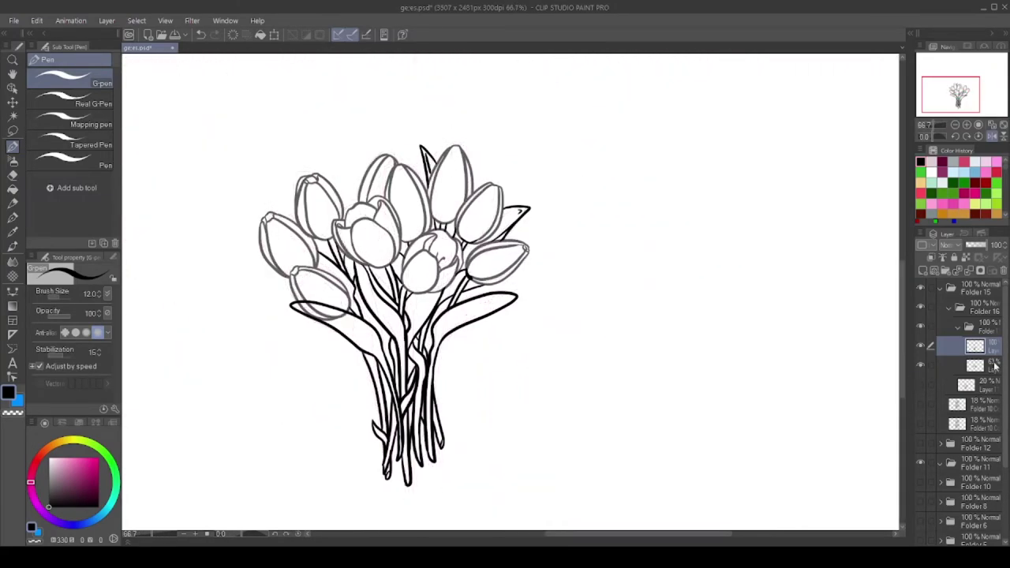
pyautogui.press('e')
pyautogui.scroll(4, 411, 339)
pyautogui.scroll(-3, 411, 316)
pyautogui.scroll(4, 545, 221)
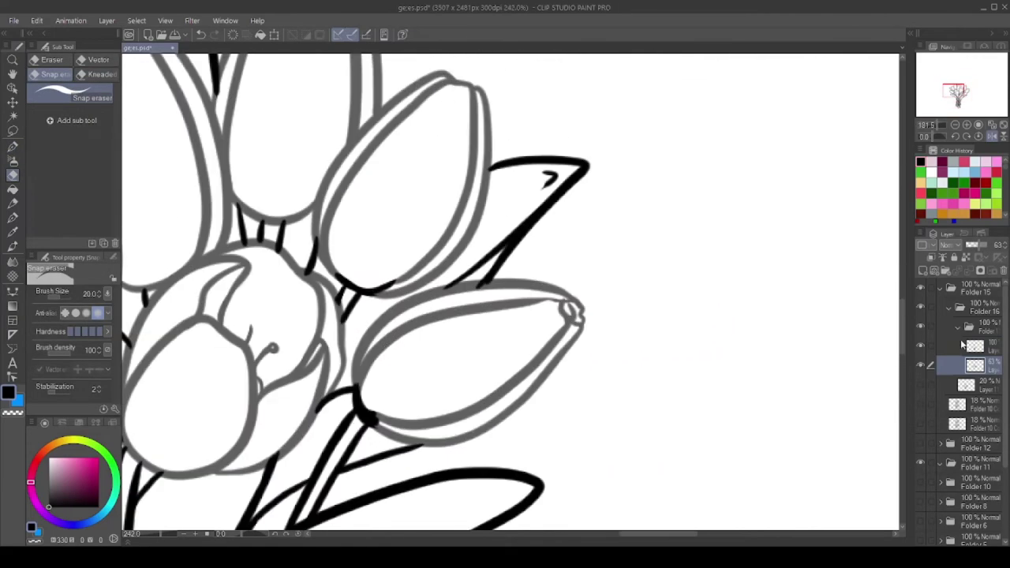
pyautogui.hotkey('alt', ']')
# Restore the tulip line art to full opacity and fill the three leftmost tulips with golden yellow on a layer beneath it
pyautogui.scroll(-1, 551, 215)
pyautogui.scroll(-3, 587, 330)
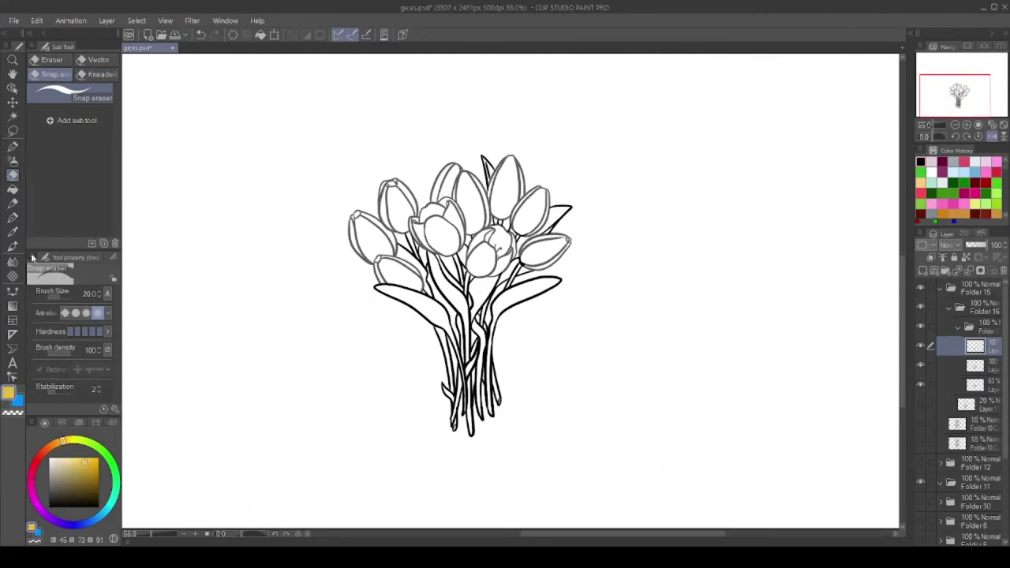
pyautogui.press('g')
pyautogui.scroll(5, 474, 276)
pyautogui.click(342, 247)
pyautogui.hotkey('ctrl', 'z')
pyautogui.click(992, 364)
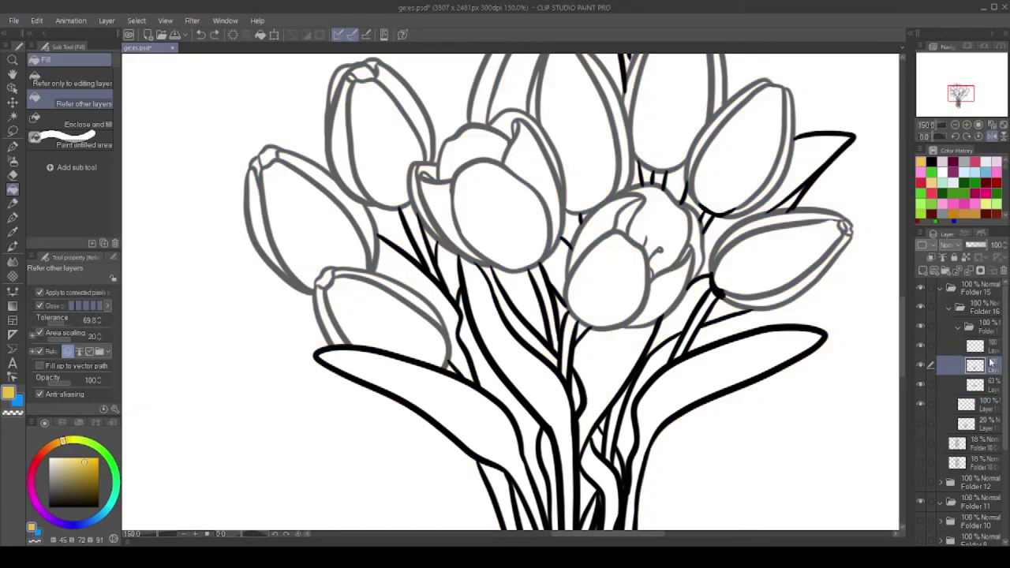
pyautogui.click(954, 400)
pyautogui.click(393, 170)
pyautogui.scroll(3, 393, 170)
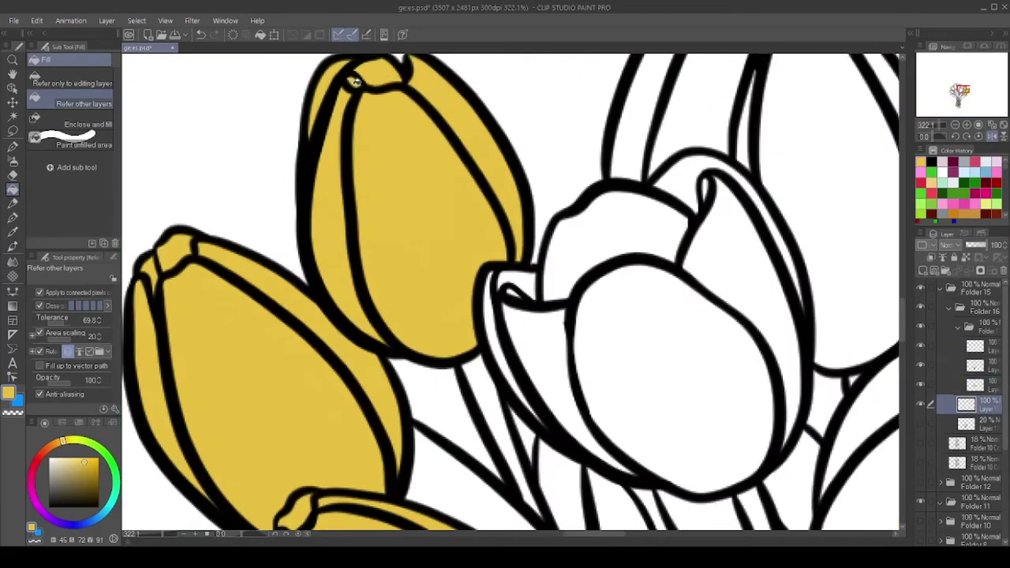
# Fill the large open tulip and the tall tulips at the bouquet's top with the same yellow
pyautogui.scroll(-1, 484, 235)
pyautogui.click(485, 235)
pyautogui.scroll(-1, 608, 86)
pyautogui.click(608, 87)
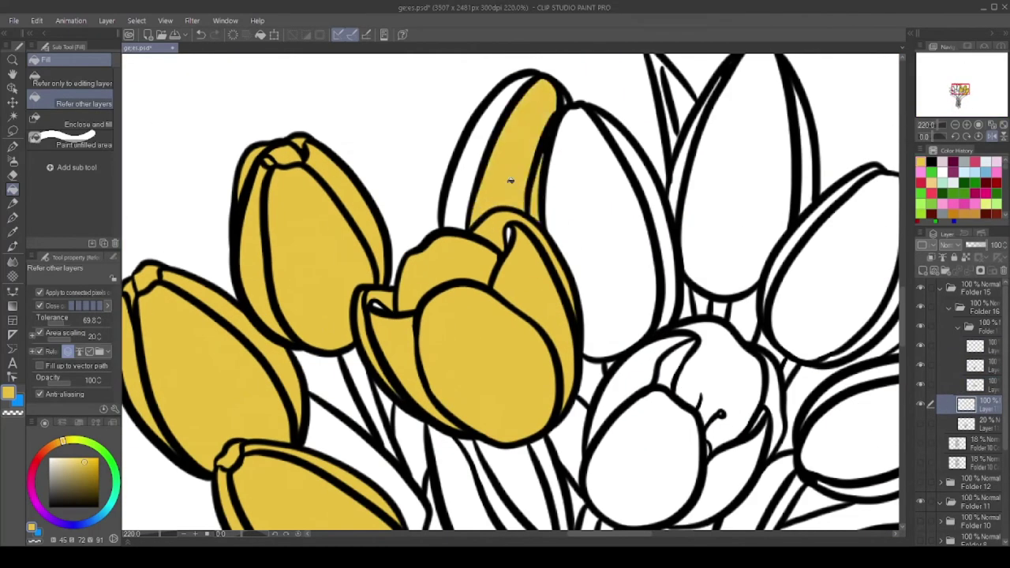
pyautogui.press('p')
pyautogui.scroll(4, 575, 203)
pyautogui.scroll(-3, 333, 192)
pyautogui.press('g')
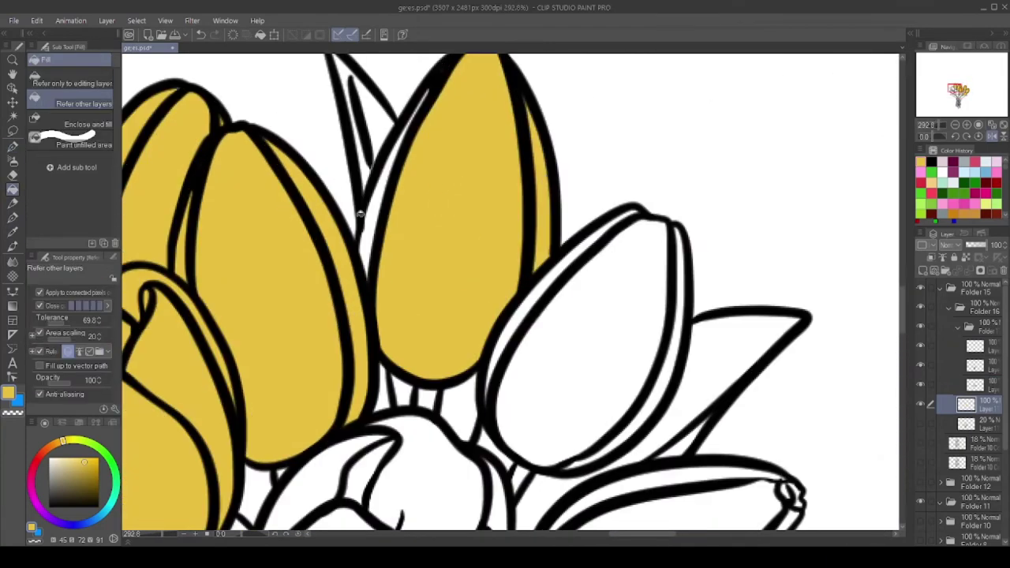
# Fill the right-hand tulips and the smaller open tulip yellow, and touch up their small unfilled gaps with the pen
pyautogui.click(640, 293)
pyautogui.scroll(-2, 430, 305)
pyautogui.click(430, 305)
pyautogui.scroll(2, 431, 305)
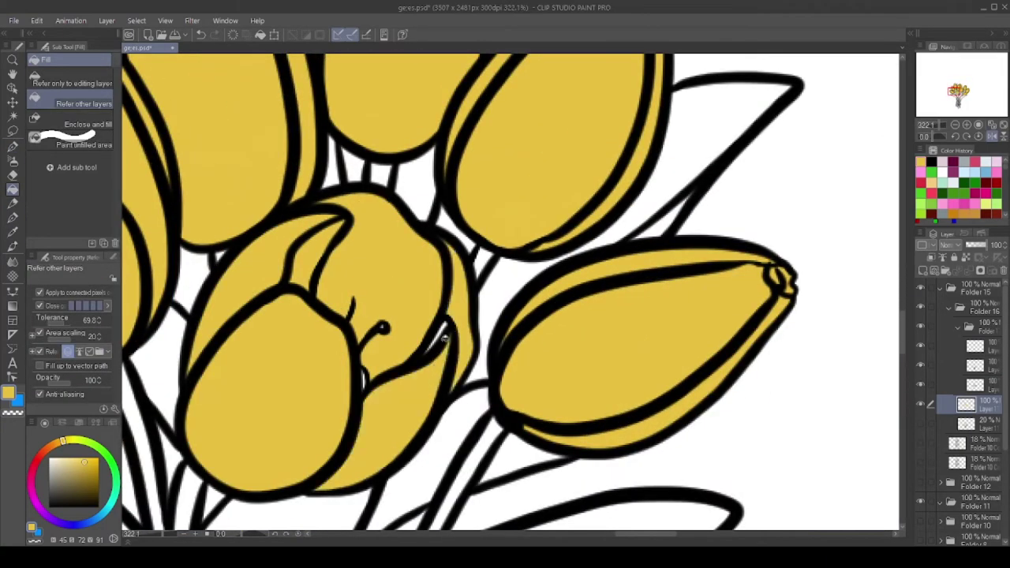
pyautogui.press('p')
pyautogui.scroll(-5, 431, 305)
# Add a layer below the yellow fills and fill the left leaves and adjoining stems with bright green
pyautogui.hotkey('ctrl', 'shift', 'n')
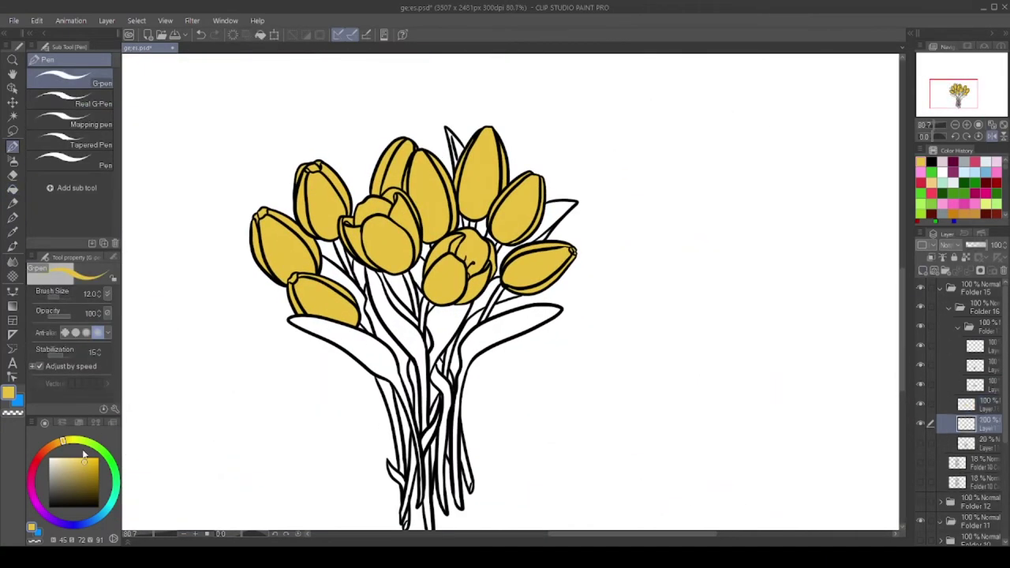
pyautogui.click(11, 190)
pyautogui.scroll(5, 430, 306)
pyautogui.click(273, 339)
pyautogui.click(442, 332)
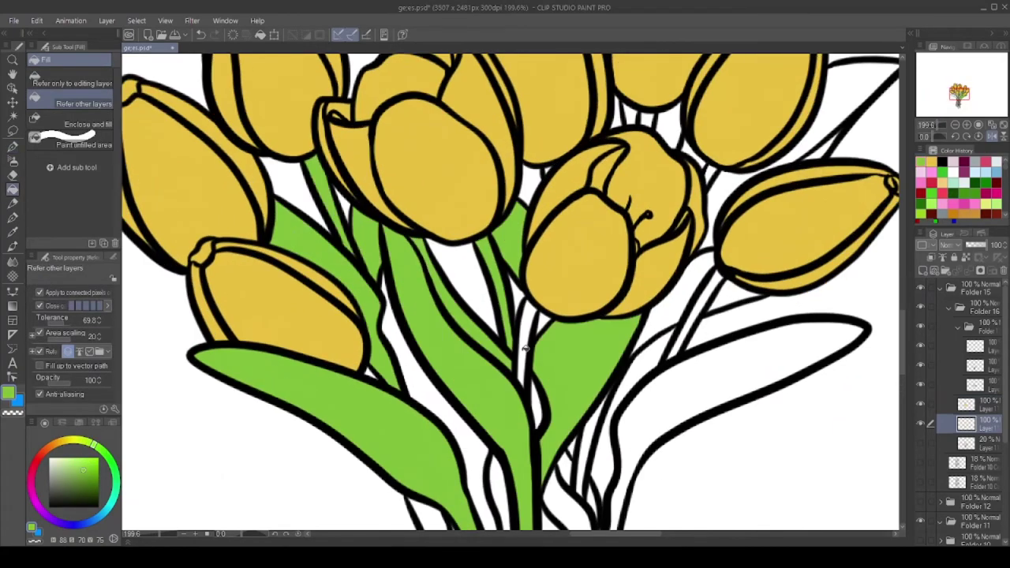
# Fill the lower stems and the small leaf at their left edge with the same green
pyautogui.scroll(-1, 442, 332)
pyautogui.scroll(2, 471, 502)
pyautogui.scroll(-2, 434, 282)
pyautogui.scroll(1, 649, 266)
pyautogui.click(650, 266)
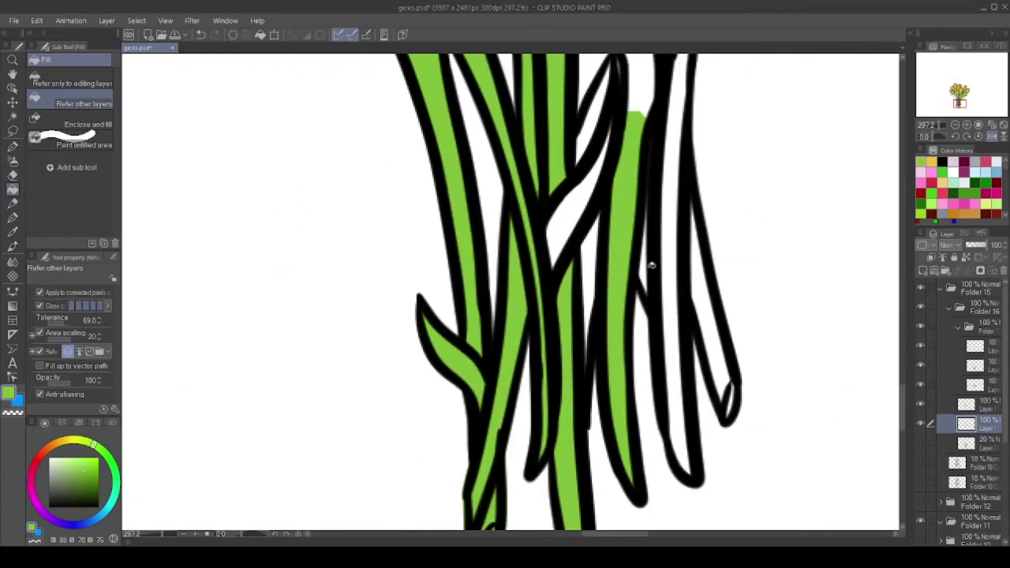
pyautogui.click(676, 268)
pyautogui.scroll(-2, 676, 269)
pyautogui.scroll(2, 563, 142)
pyautogui.scroll(1, 563, 141)
pyautogui.scroll(-3, 671, 205)
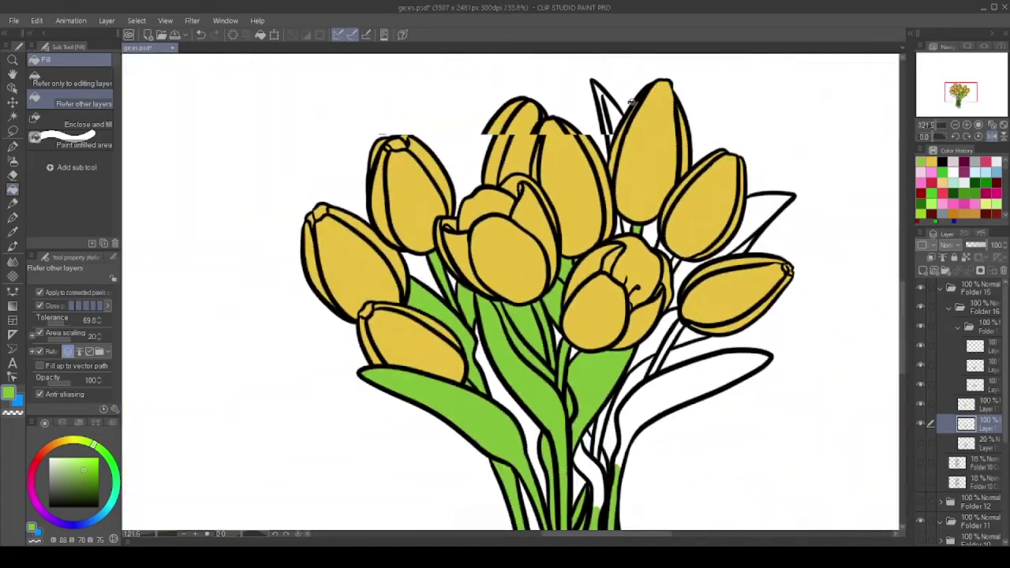
# Fill the upper leaves, the long right leaf and the remaining stems green
pyautogui.scroll(3, 767, 259)
pyautogui.scroll(-3, 767, 259)
pyautogui.scroll(1, 553, 316)
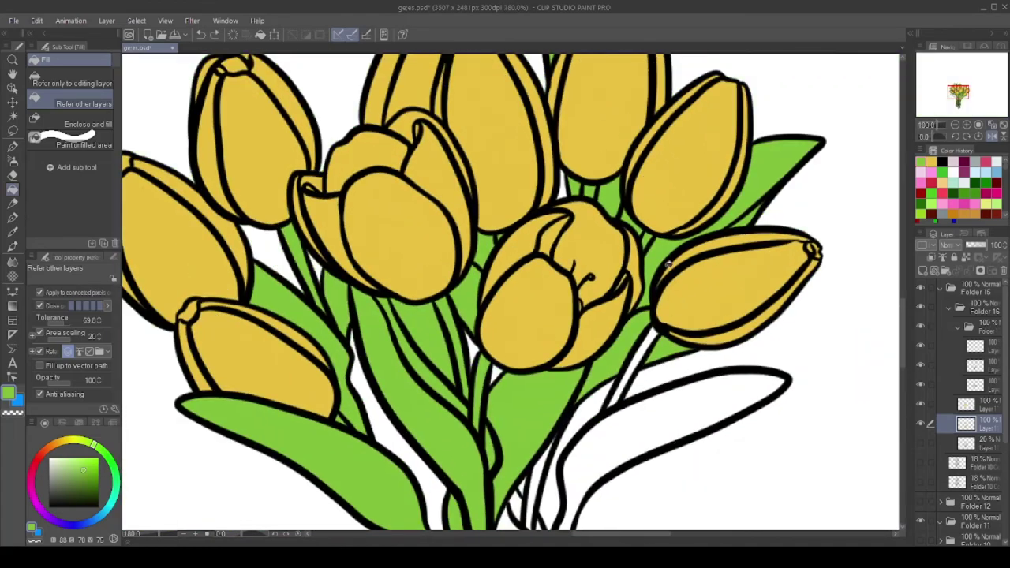
pyautogui.click(631, 442)
pyautogui.scroll(1, 631, 442)
pyautogui.click(557, 300)
pyautogui.scroll(-2, 448, 166)
pyautogui.scroll(-2, 448, 167)
pyautogui.scroll(1, 523, 362)
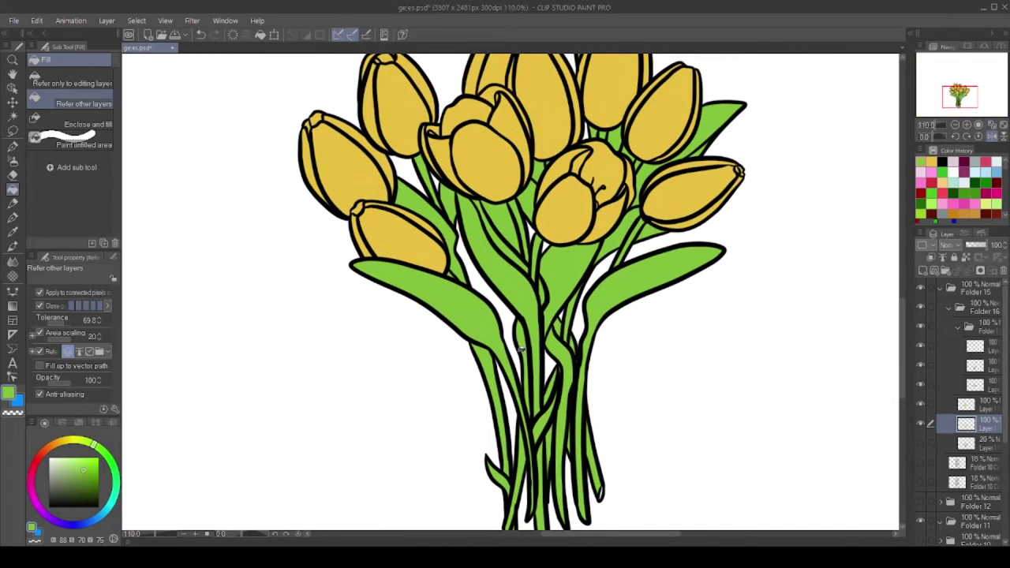
# Show the woman's line art at full opacity and create a merged copy of the bouquet folder at 75% opacity
pyautogui.scroll(-3, 521, 349)
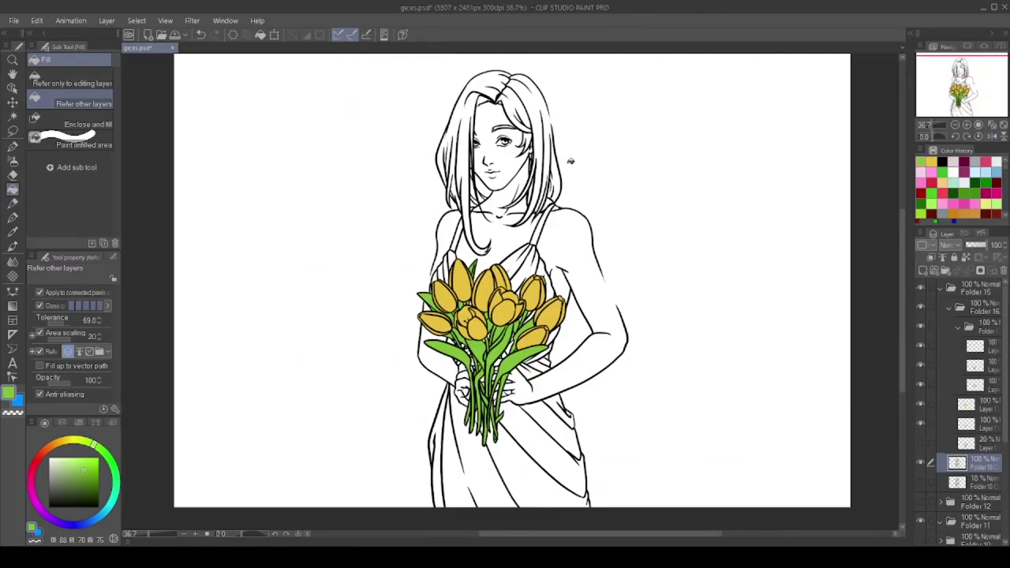
pyautogui.click(948, 292)
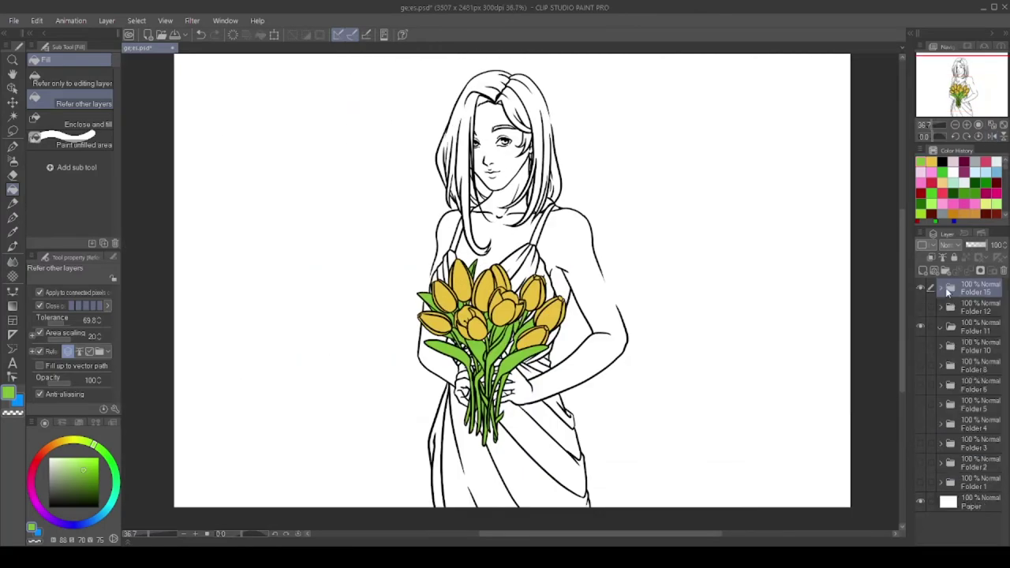
pyautogui.click(920, 305)
pyautogui.click(920, 306)
pyautogui.press('m')
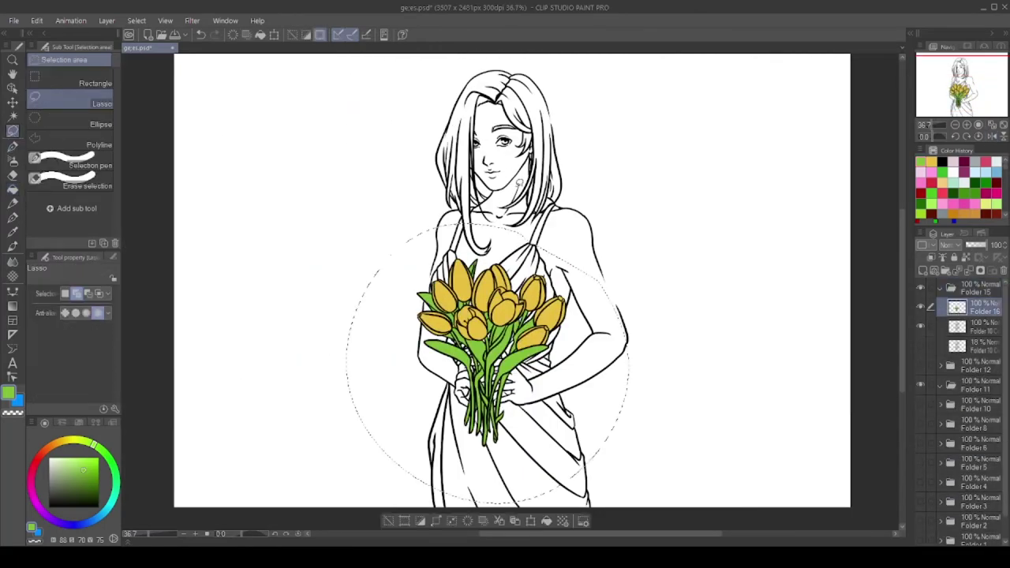
pyautogui.click(920, 305)
pyautogui.click(919, 306)
# Erase the merged bouquet wherever it covers the woman's hands and fingers, using the Snap eraser
pyautogui.press('e')
pyautogui.scroll(5, 472, 395)
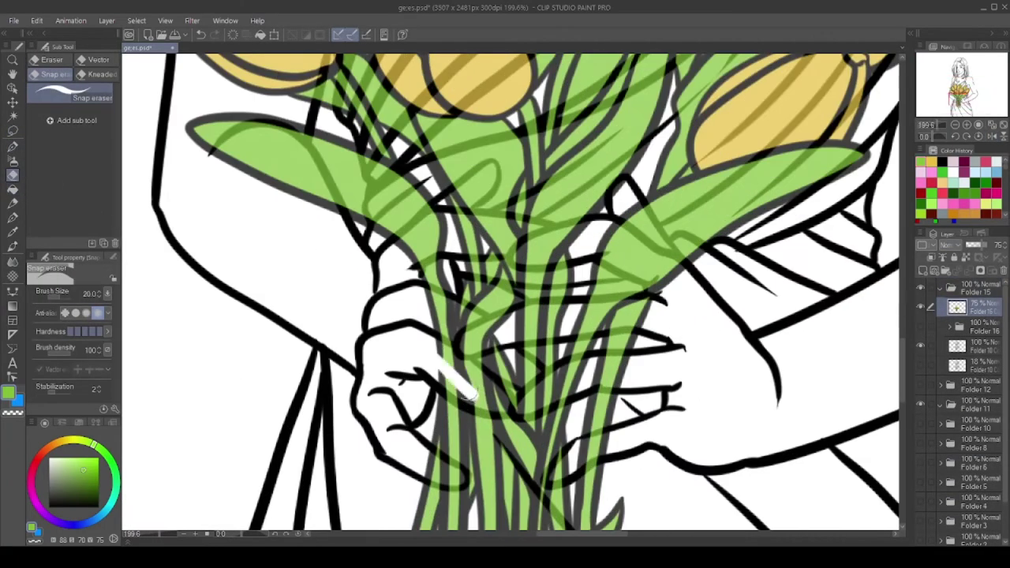
pyautogui.scroll(1, 522, 257)
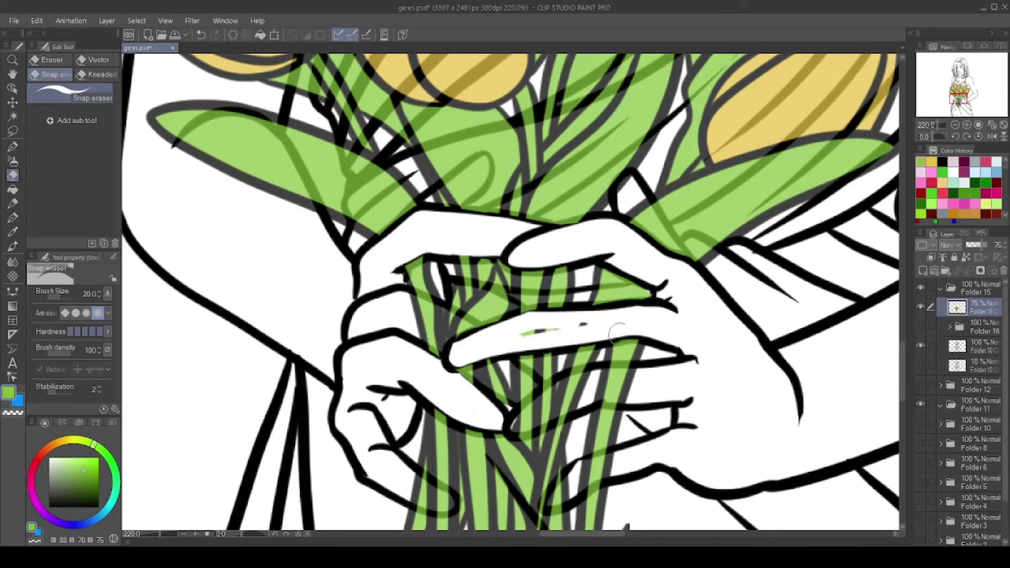
pyautogui.scroll(1, 616, 332)
pyautogui.scroll(-1, 529, 377)
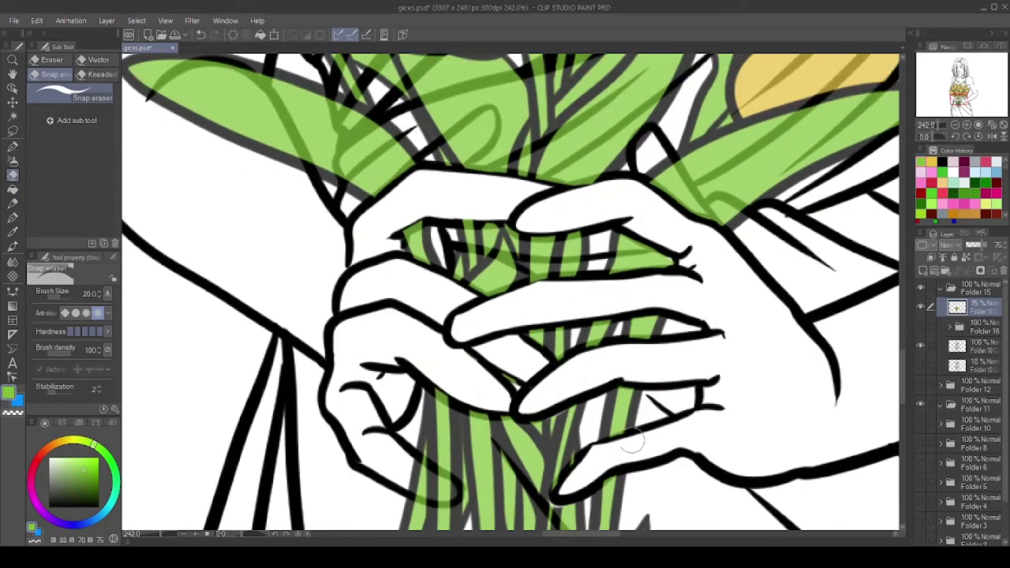
pyautogui.scroll(-5, 631, 442)
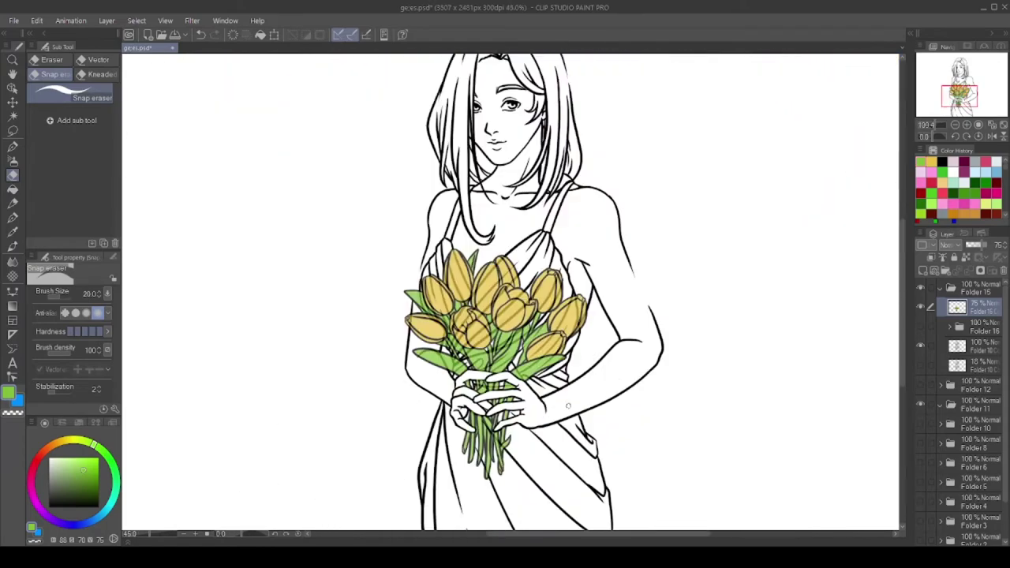
# Restore the bouquet to 100% opacity and touch up the finger outlines in black with the G-pen on a new layer above
pyautogui.scroll(8, 489, 411)
pyautogui.press('p')
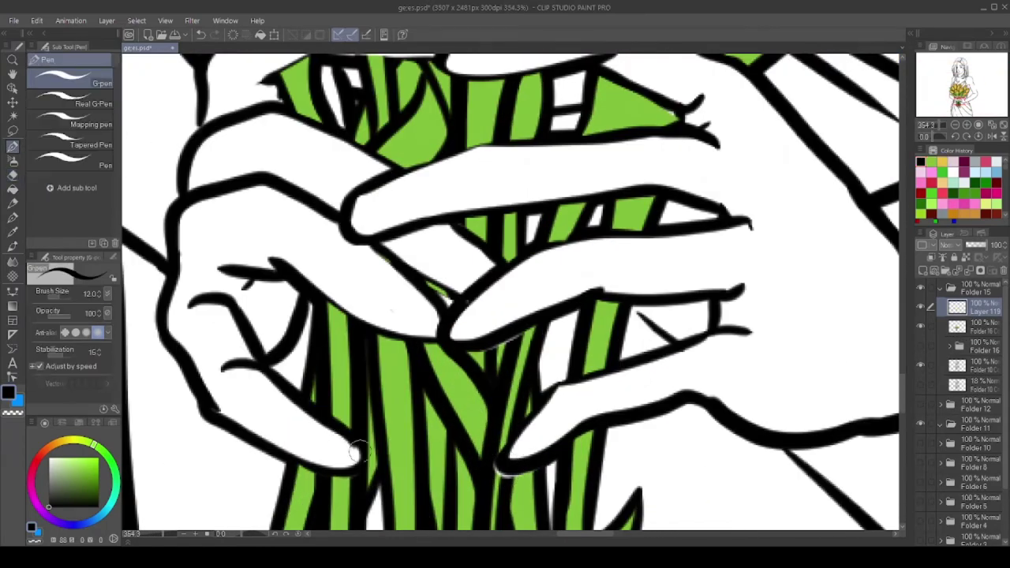
pyautogui.scroll(5, 562, 434)
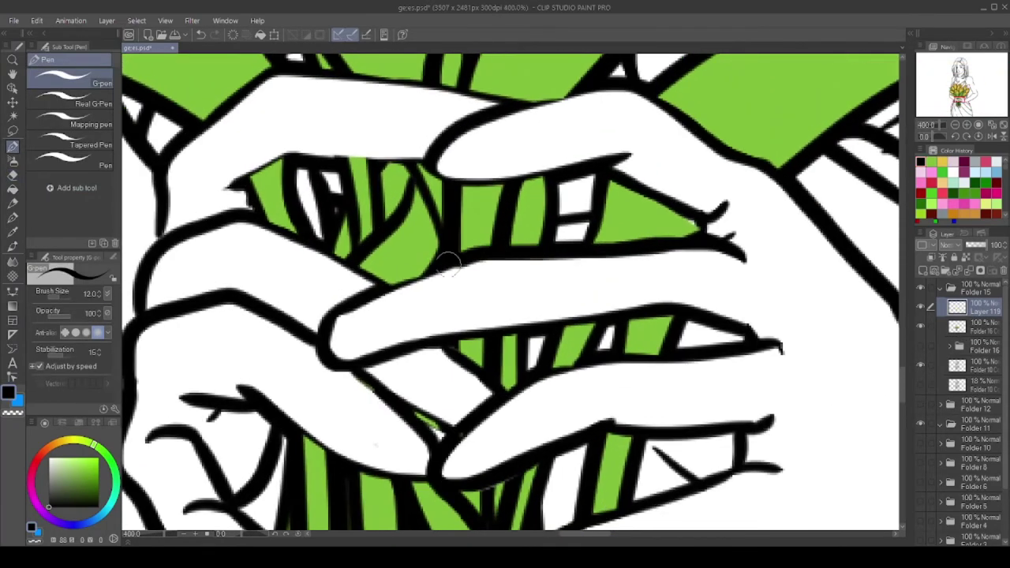
pyautogui.scroll(-3, 458, 272)
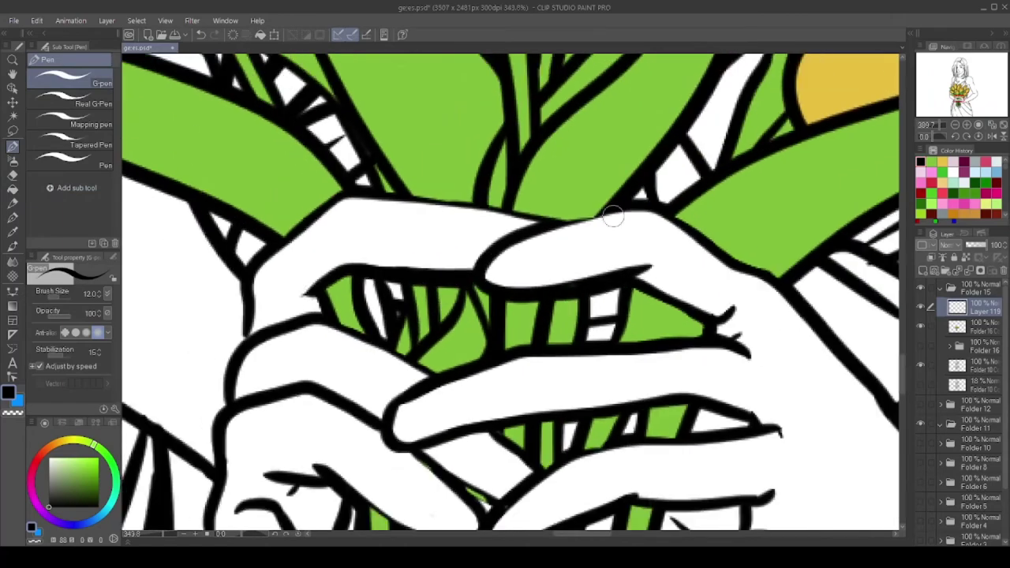
pyautogui.scroll(3, 433, 196)
pyautogui.scroll(-3, 237, 251)
pyautogui.scroll(3, 448, 452)
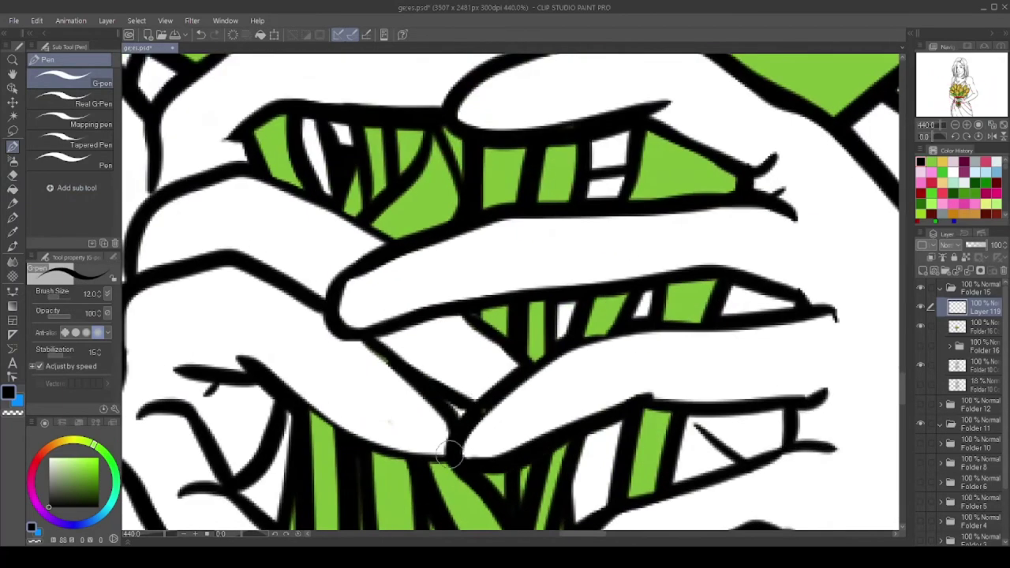
# Erase leftover bouquet specks around the fingers on the merged layer and save the drawing
pyautogui.press('e')
pyautogui.scroll(-10, 458, 411)
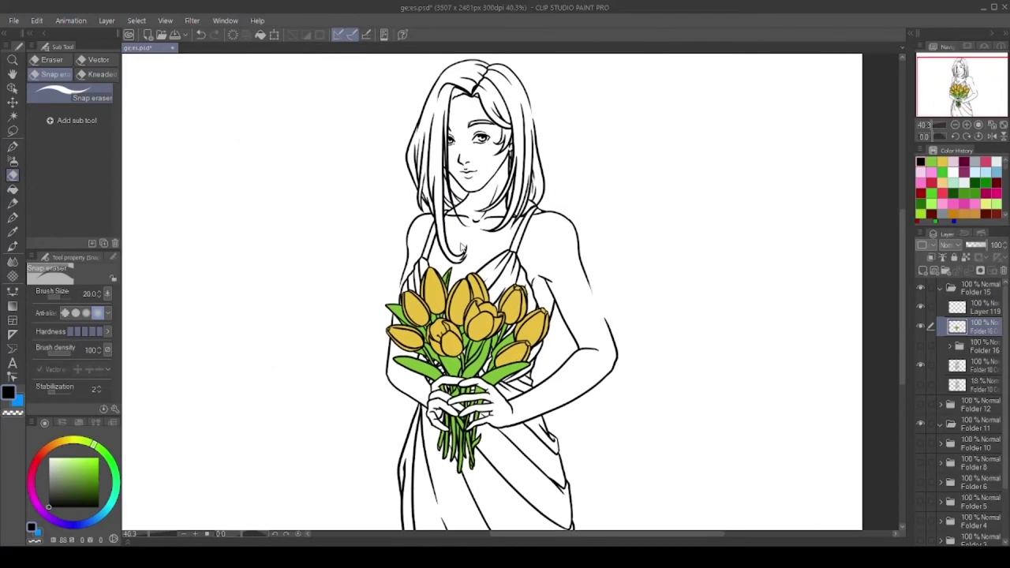
pyautogui.hotkey('ctrl', 's')
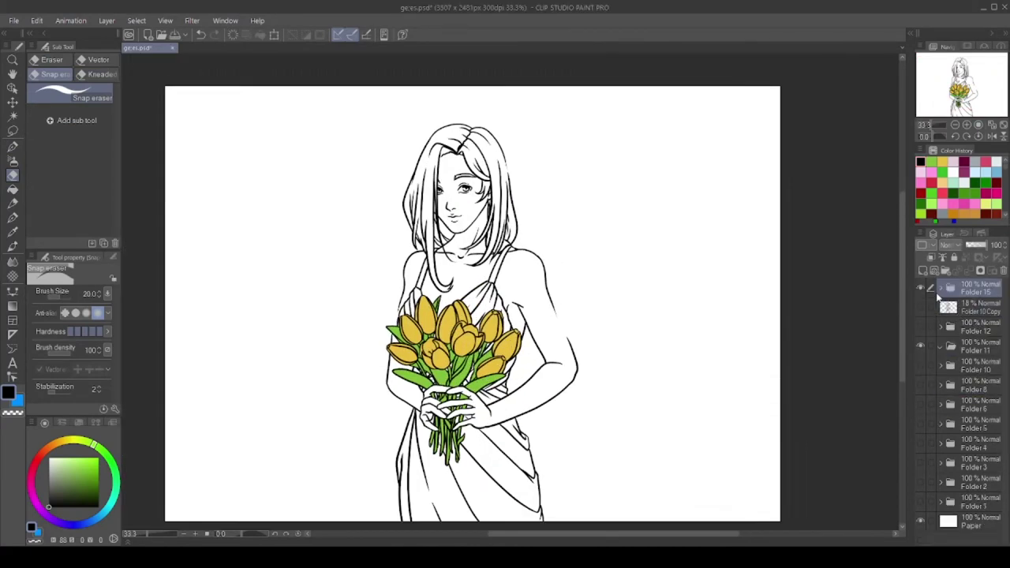
# Put the woman's 18% line art in a new folder, hide the tulip folder, and add a subfolder with an empty layer
pyautogui.press('m')
pyautogui.hotkey('ctrl', '-')
pyautogui.moveTo(371, 122); pyautogui.dragTo(220, 331)
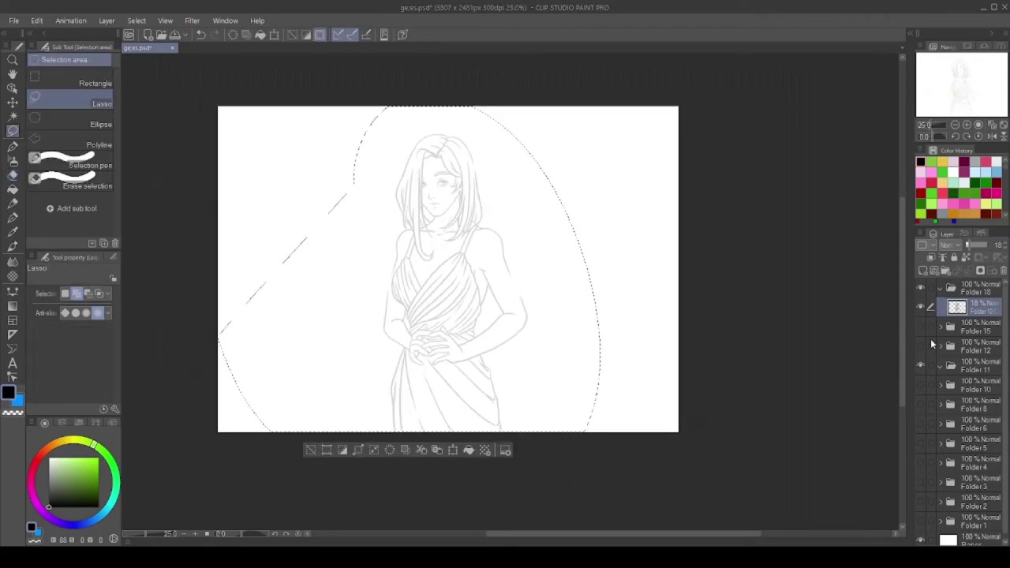
pyautogui.hotkey('ctrl', 'x')
pyautogui.hotkey('ctrl', 'v')
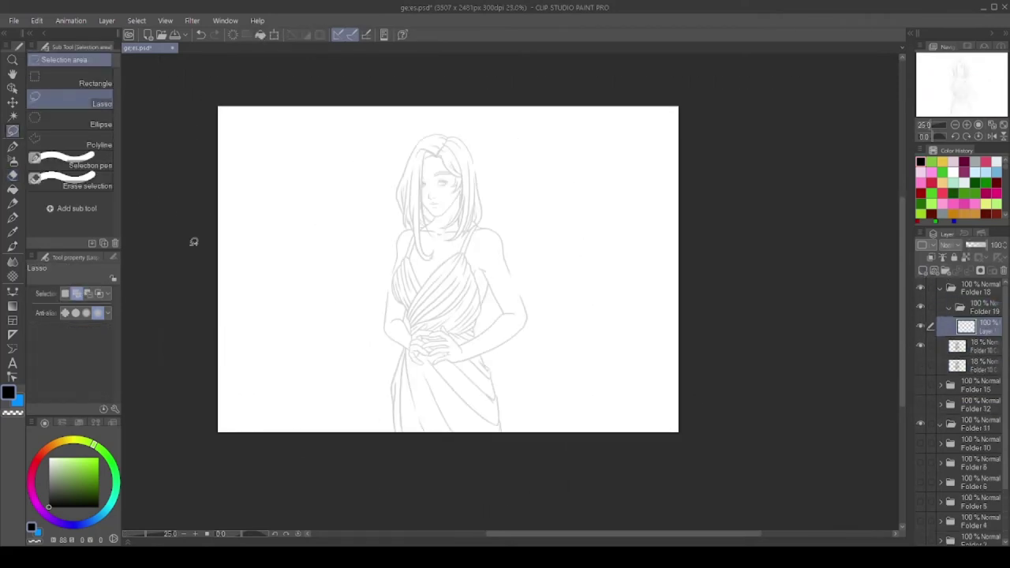
# Rough out the flower heads of a second bouquet as ovals across the woman's chest with the black G-pen
pyautogui.press('p')
pyautogui.hotkey('ctrl', '+')
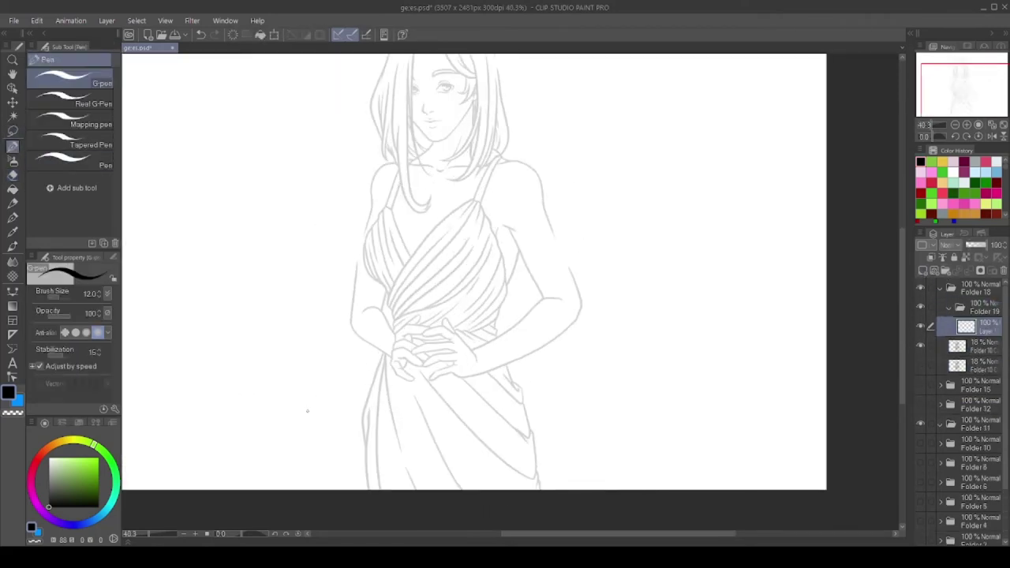
pyautogui.hotkey('ctrl', '+')
pyautogui.moveTo(375, 184); pyautogui.dragTo(394, 188)
pyautogui.moveTo(370, 214); pyautogui.dragTo(365, 219)
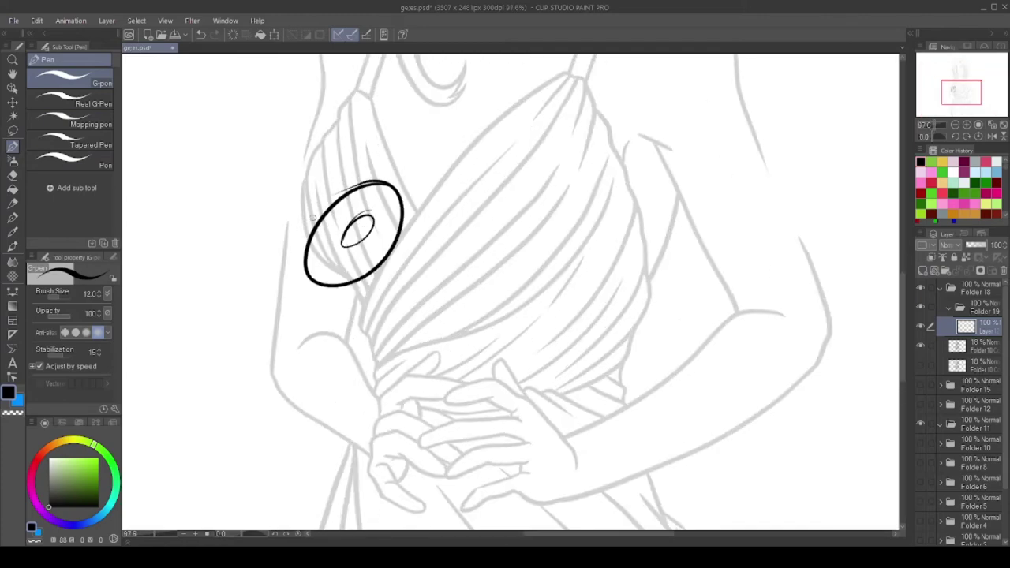
pyautogui.moveTo(478, 261); pyautogui.dragTo(564, 257)
pyautogui.moveTo(395, 272); pyautogui.dragTo(347, 316)
pyautogui.hotkey('ctrl', '+')
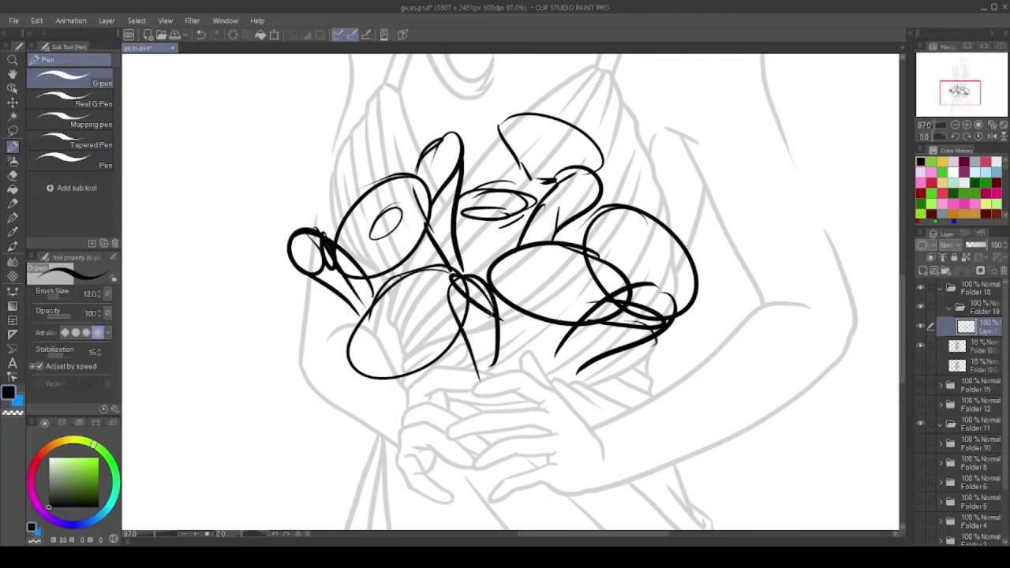
# Sketch the stems running down through the hands and a small oval flower at the bouquet's lower right
pyautogui.hotkey('ctrl', '-')
pyautogui.hotkey('ctrl', '+')
pyautogui.hotkey('ctrl', '+')
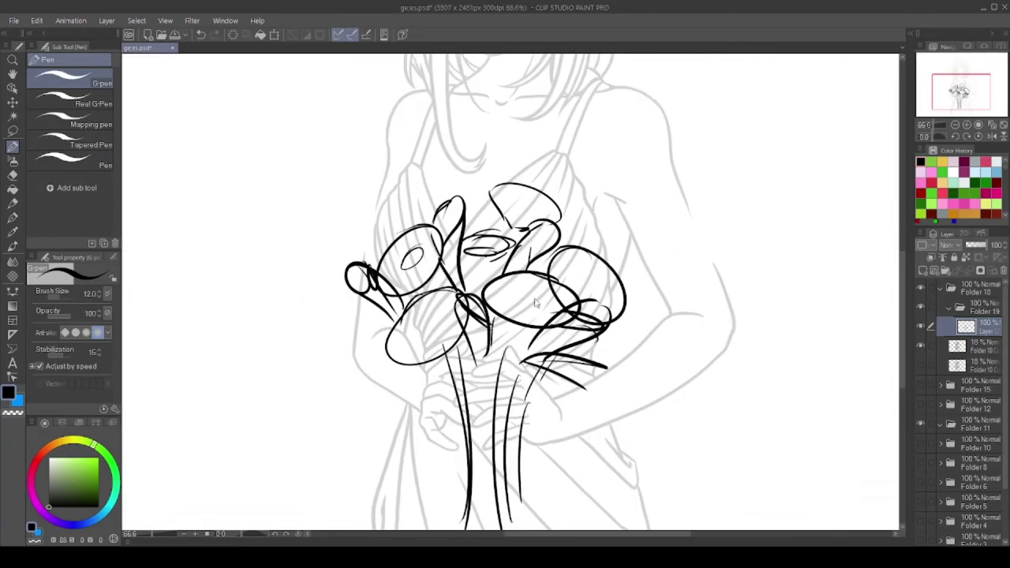
pyautogui.hotkey('ctrl', '-')
pyautogui.hotkey('ctrl', 't')
pyautogui.press('Escape')
pyautogui.hotkey('ctrl', '+')
pyautogui.moveTo(552, 322); pyautogui.dragTo(544, 325)
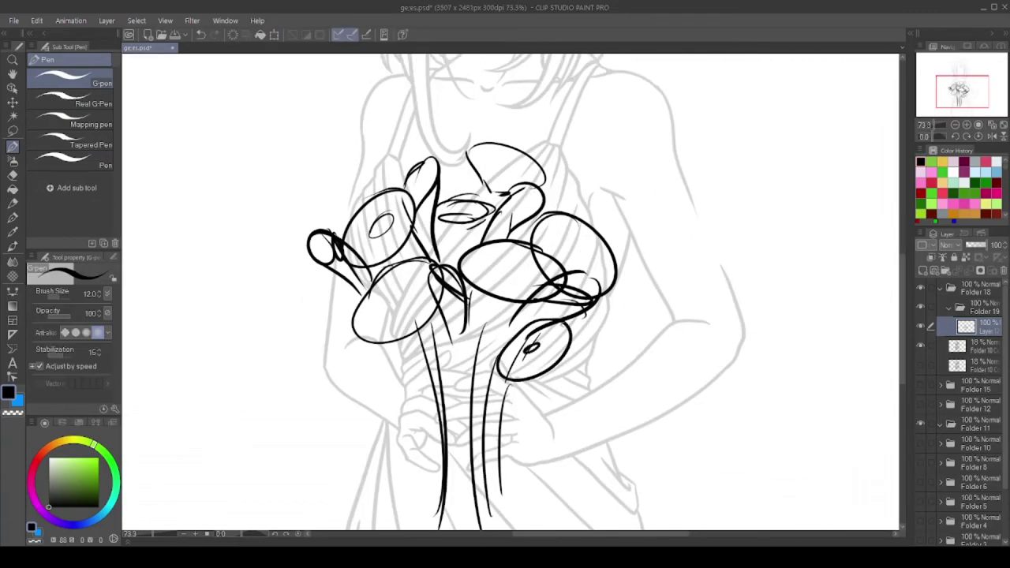
# Sketch large leaves around both sides of the bouquet and below the lower-right flower
pyautogui.moveTo(270, 404); pyautogui.dragTo(375, 331)
pyautogui.hotkey('ctrl', '-')
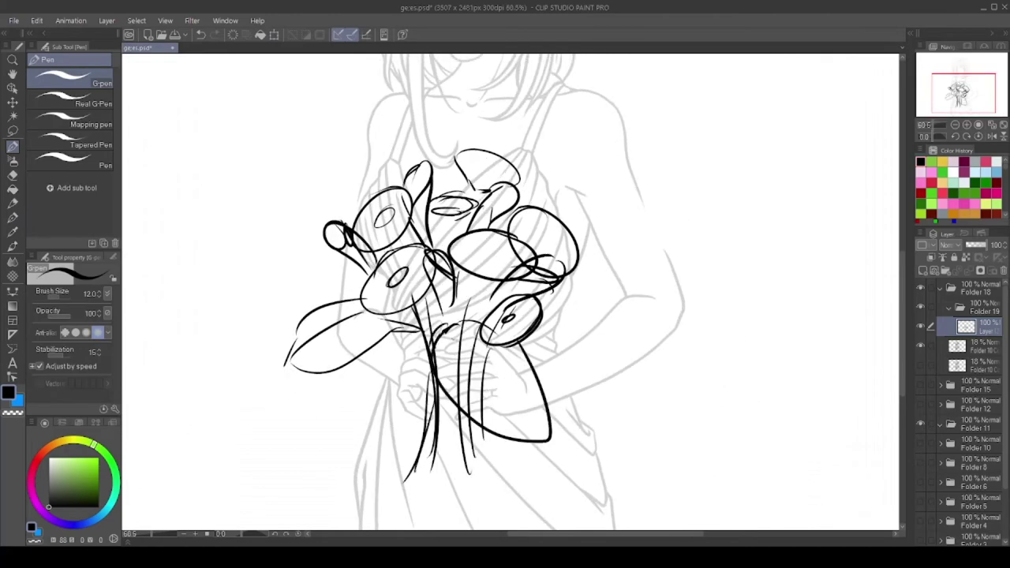
pyautogui.hotkey('ctrl', '+')
pyautogui.moveTo(359, 241); pyautogui.dragTo(277, 327)
pyautogui.moveTo(576, 272); pyautogui.dragTo(641, 250)
# Sketch the tied stem bundle, fade the sketch to 23% opacity, hide the woman, and add a new inking layer
pyautogui.hotkey('ctrl', '-')
pyautogui.hotkey('ctrl', '+')
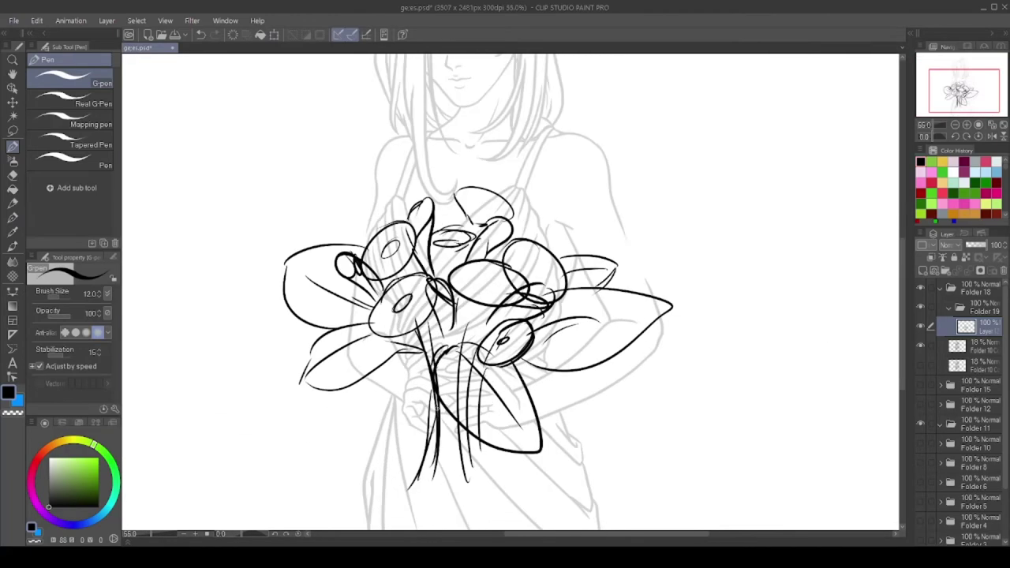
pyautogui.moveTo(426, 398); pyautogui.dragTo(462, 426)
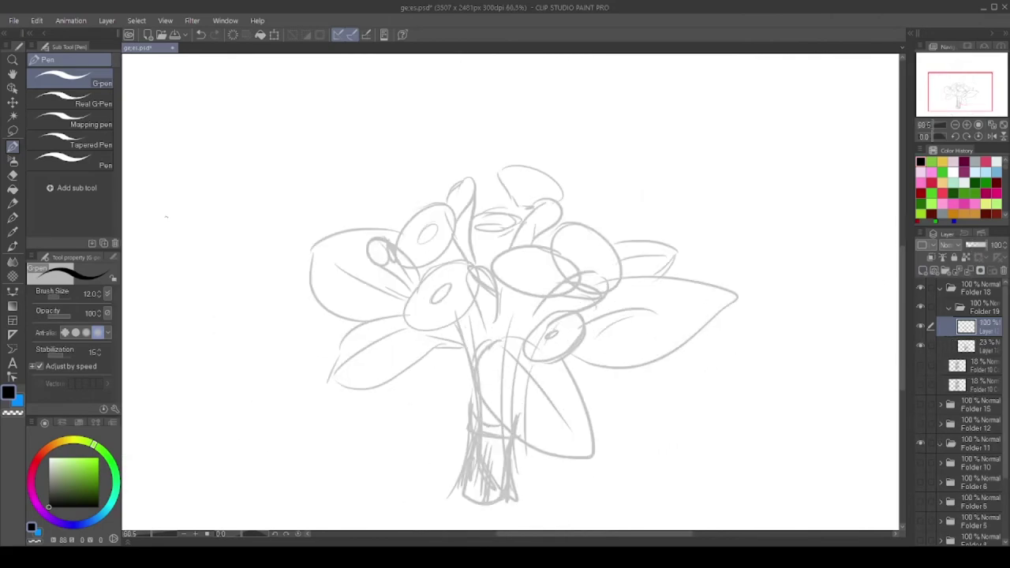
# Try inking the petals of the lower-right flower over the sketch
pyautogui.scroll(6, 545, 324)
pyautogui.moveTo(556, 304)
pyautogui.mouseDown()
pyautogui.moveTo(545, 300)
pyautogui.moveTo(569, 229)
pyautogui.mouseUp()
pyautogui.scroll(-6, 581, 291)
# Ink the lower-left daisy over the sketch with an oval centre and long rounded petals all around it
pyautogui.scroll(6, 421, 311)
pyautogui.moveTo(407, 273); pyautogui.dragTo(403, 269)
pyautogui.moveTo(391, 304); pyautogui.dragTo(379, 339)
pyautogui.moveTo(316, 331); pyautogui.dragTo(304, 320)
pyautogui.moveTo(398, 256); pyautogui.dragTo(407, 251)
pyautogui.moveTo(407, 261); pyautogui.dragTo(410, 272)
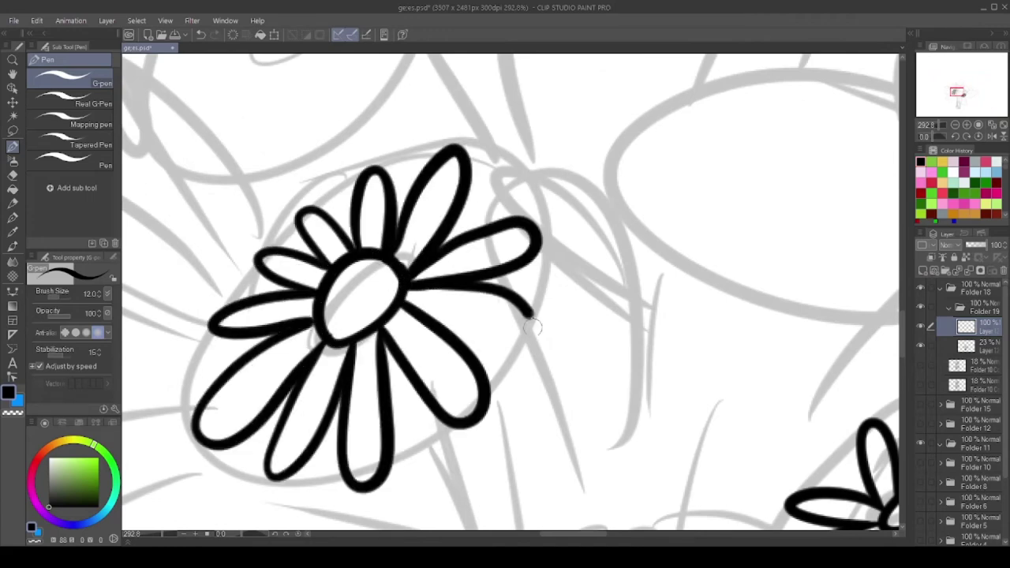
pyautogui.scroll(-6, 473, 300)
# Ink the upper-left daisy with a small tilted oval centre, a ring of petals and shorter petals tucked behind
pyautogui.scroll(6, 530, 300)
pyautogui.moveTo(336, 193); pyautogui.dragTo(338, 199)
pyautogui.moveTo(339, 201); pyautogui.dragTo(422, 314)
pyautogui.moveTo(395, 260); pyautogui.dragTo(371, 394)
pyautogui.moveTo(292, 244); pyautogui.dragTo(165, 340)
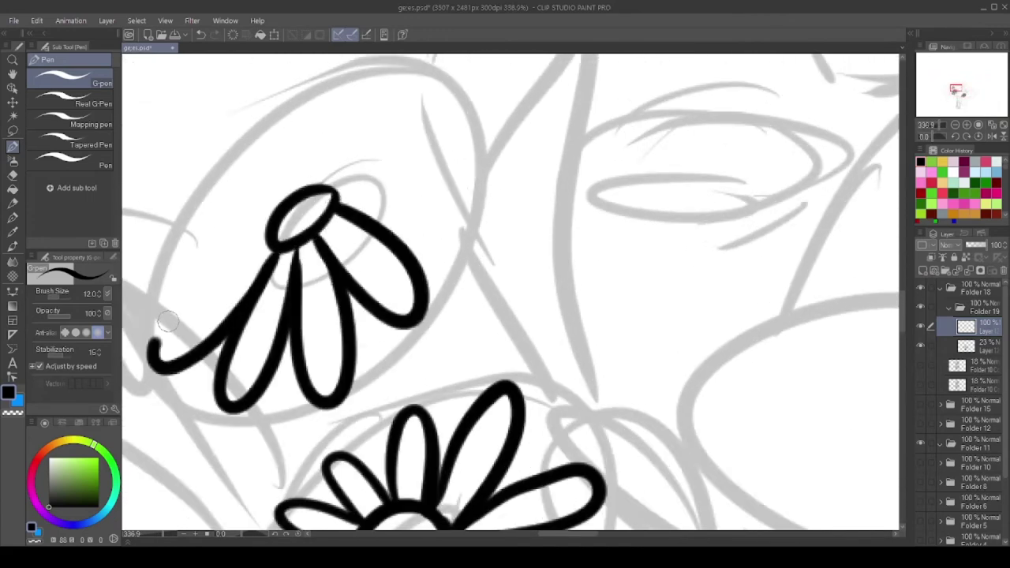
pyautogui.moveTo(276, 229); pyautogui.dragTo(197, 236)
pyautogui.moveTo(308, 205)
pyautogui.mouseDown()
pyautogui.moveTo(332, 111)
pyautogui.moveTo(383, 146)
pyautogui.mouseUp()
pyautogui.scroll(-1, 386, 237)
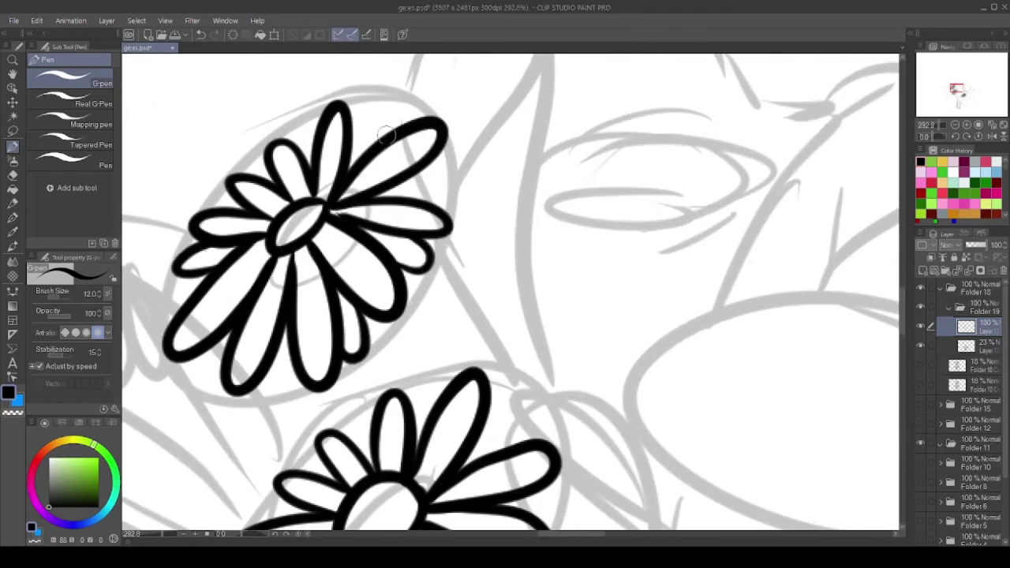
# Add short petals in the gaps behind the main petals of the lower-left daisy
pyautogui.scroll(-3, 198, 361)
pyautogui.scroll(4, 174, 377)
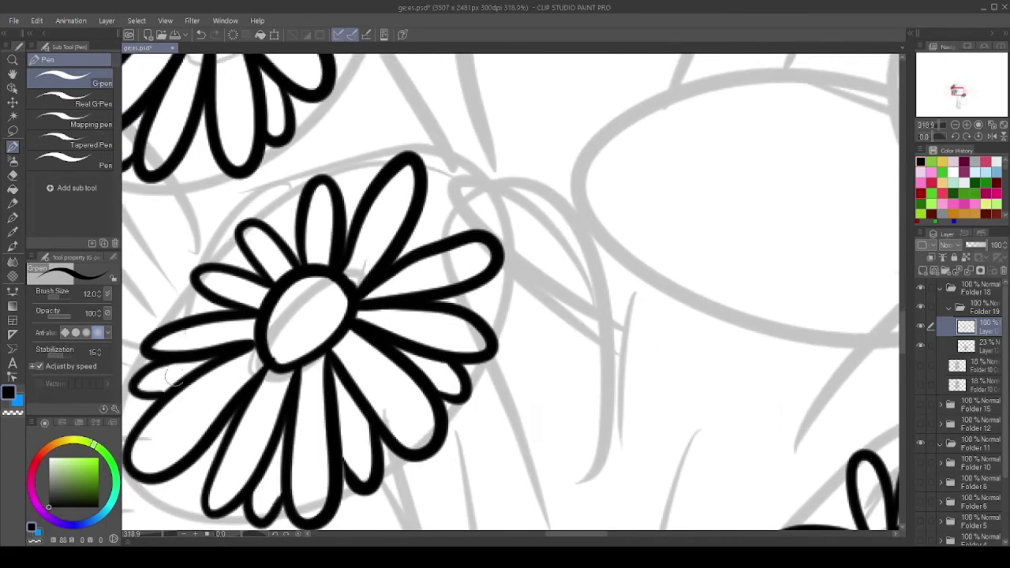
pyautogui.scroll(-2, 357, 194)
# Erase the unfinished inked petals from the lower-right flower
pyautogui.scroll(-2, 357, 195)
pyautogui.press('e')
pyautogui.moveTo(454, 379); pyautogui.dragTo(552, 331)
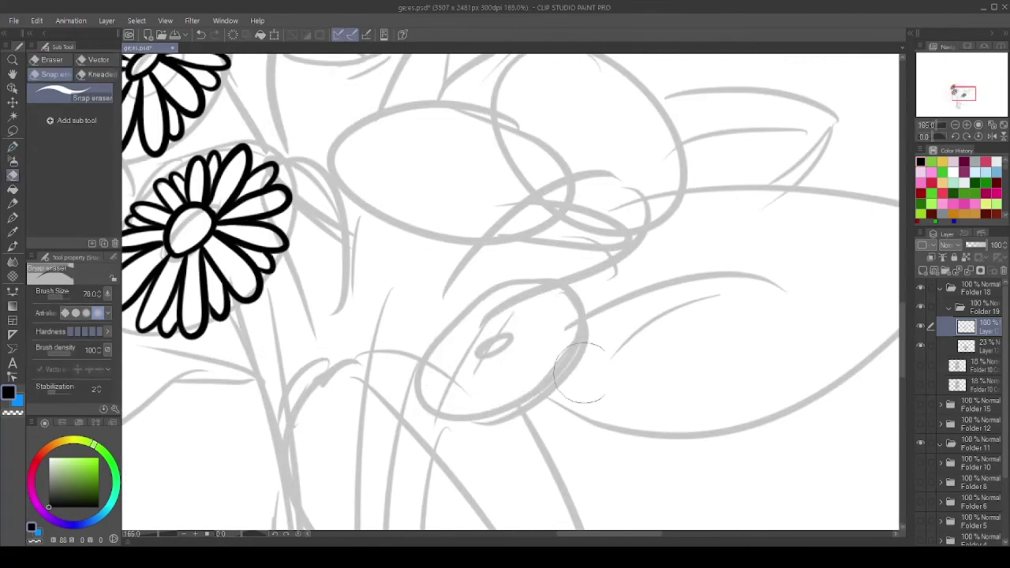
# Ink the lower-right daisy in tilted view with foreshortened far petals, long near petals and small dots in its centre
pyautogui.scroll(-1, 505, 316)
pyautogui.scroll(5, 945, 139)
pyautogui.press('p')
pyautogui.moveTo(479, 261); pyautogui.dragTo(491, 299)
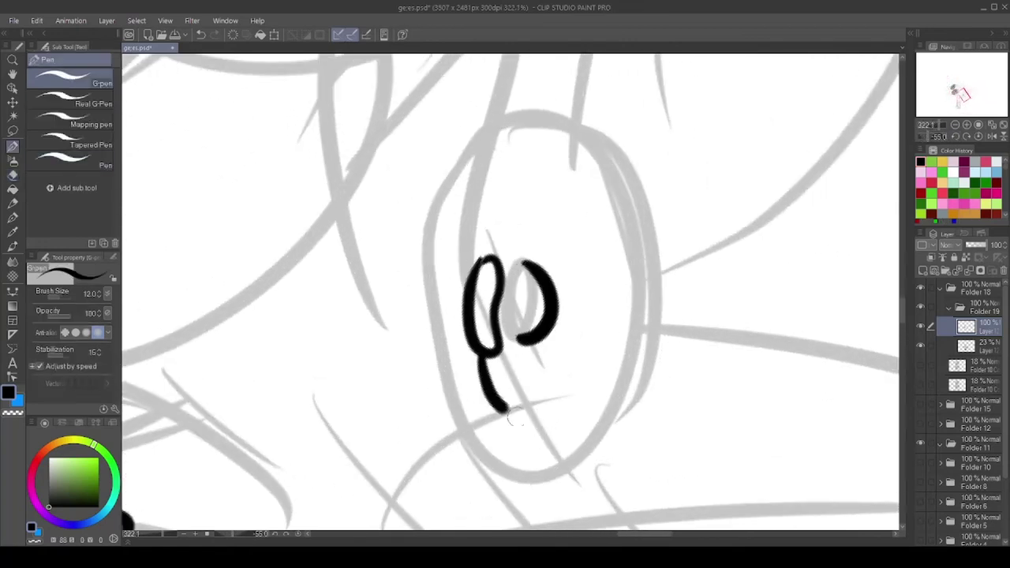
pyautogui.moveTo(526, 237)
pyautogui.mouseDown()
pyautogui.moveTo(622, 206)
pyautogui.moveTo(569, 311)
pyautogui.mouseUp()
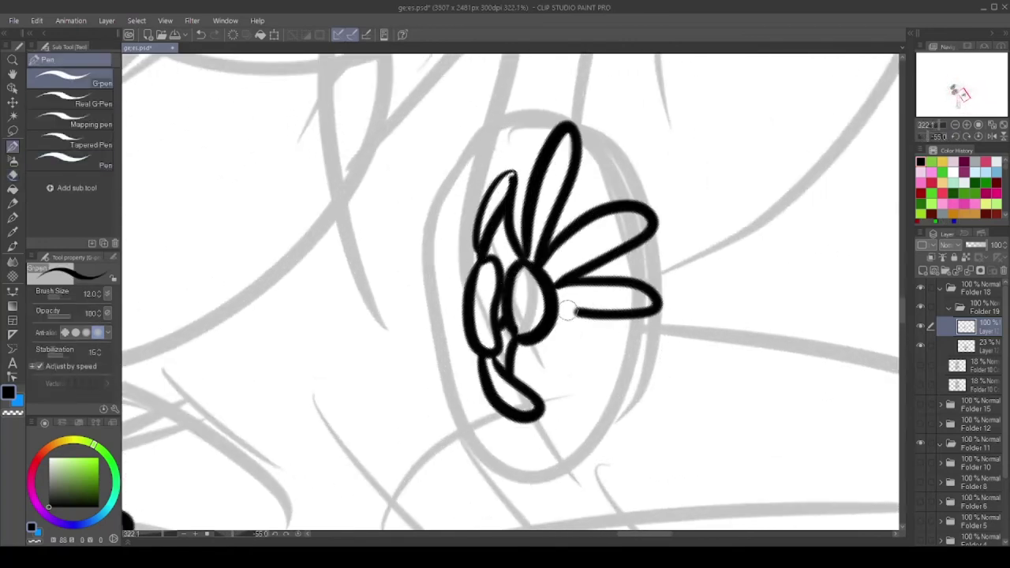
pyautogui.scroll(1, 512, 172)
pyautogui.moveTo(521, 261); pyautogui.dragTo(506, 182)
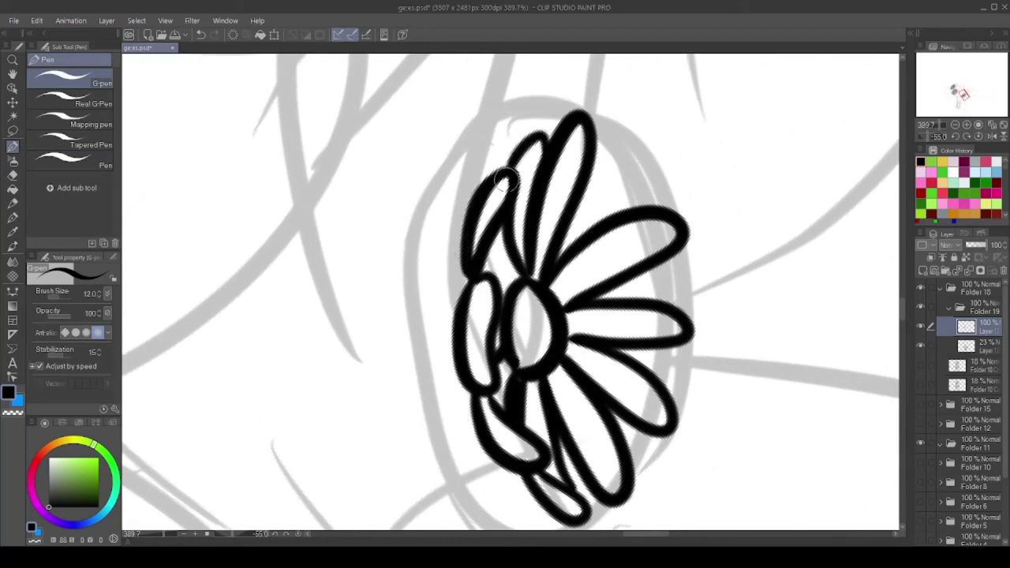
pyautogui.scroll(-2, 574, 427)
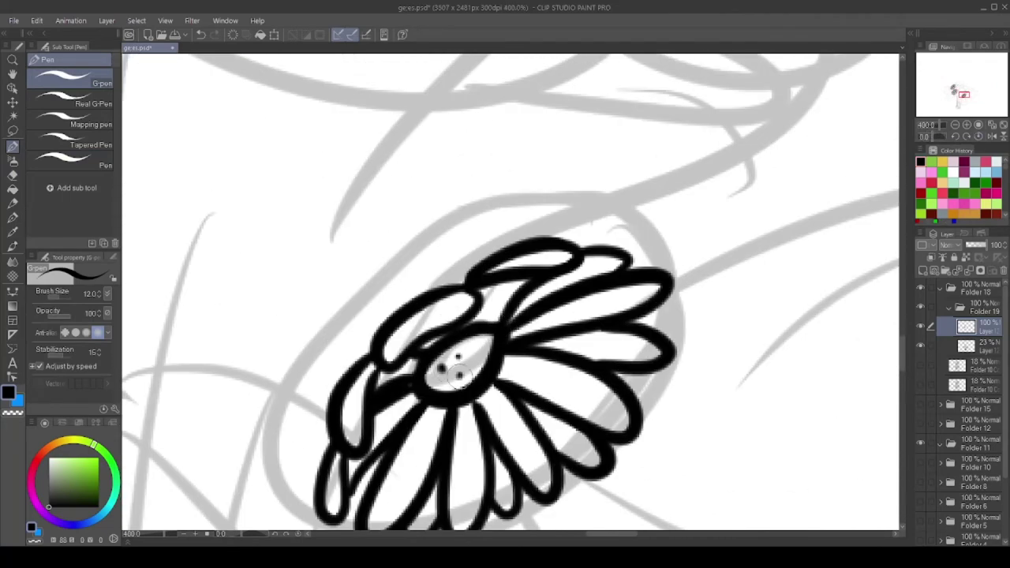
pyautogui.scroll(2, 341, 361)
# Ink the top daisy in side view with a flared stem base and a fan of narrow petals
pyautogui.scroll(-1, 341, 361)
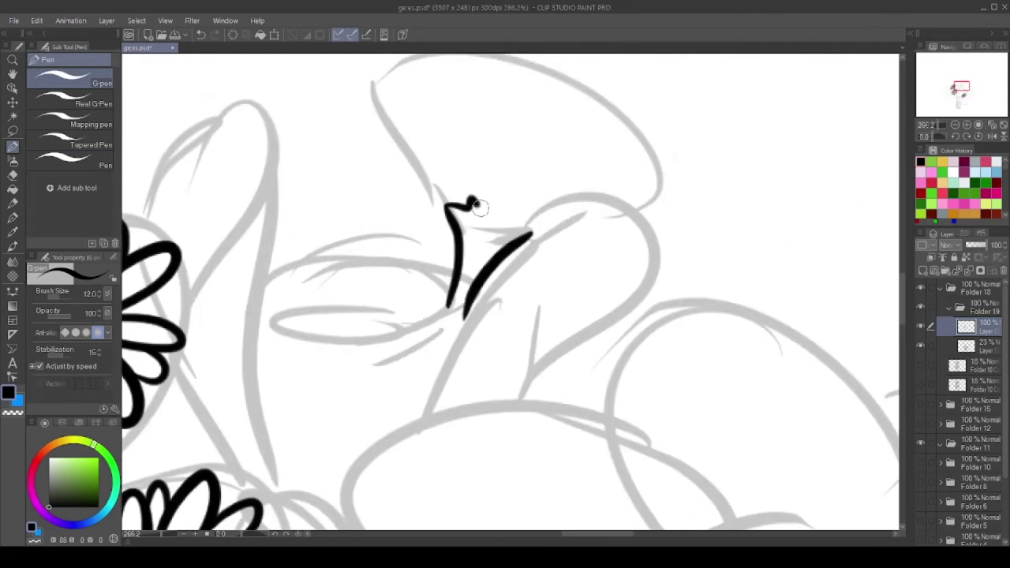
pyautogui.scroll(1, 481, 207)
pyautogui.moveTo(462, 293)
pyautogui.mouseDown()
pyautogui.moveTo(518, 169)
pyautogui.moveTo(440, 300)
pyautogui.mouseUp()
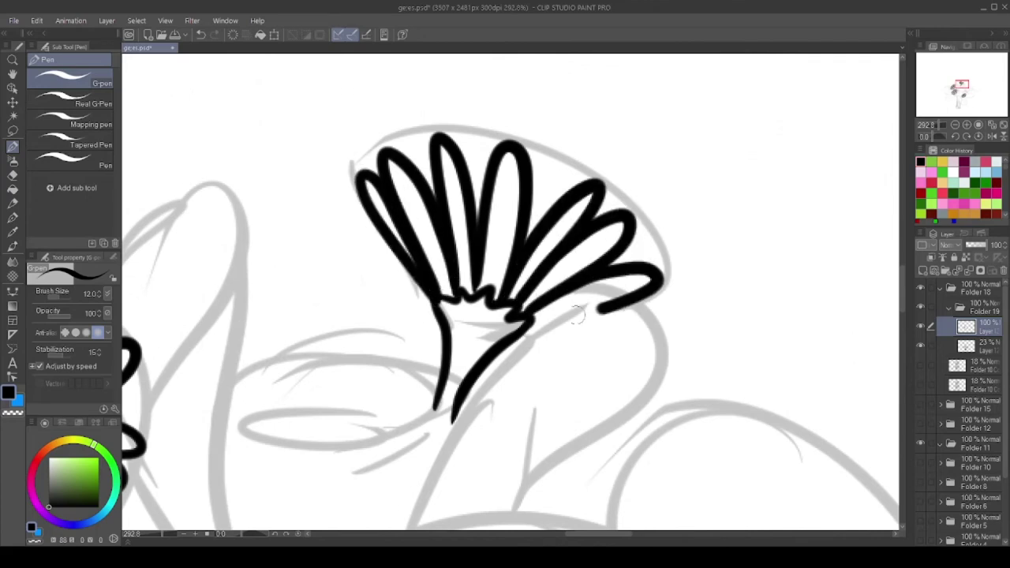
pyautogui.scroll(1, 578, 314)
pyautogui.moveTo(543, 189); pyautogui.dragTo(519, 129)
pyautogui.scroll(-6, 323, 124)
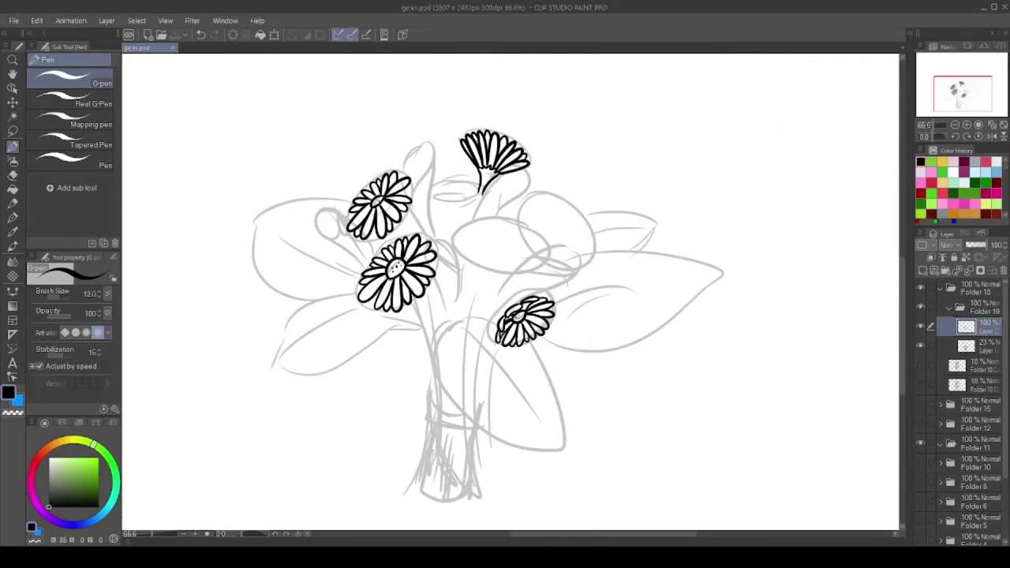
# On a new layer, ink a calla lily's curling pointed petal above the lower-right daisy, with its folded rim and small rounded spadix
pyautogui.scroll(4, 491, 304)
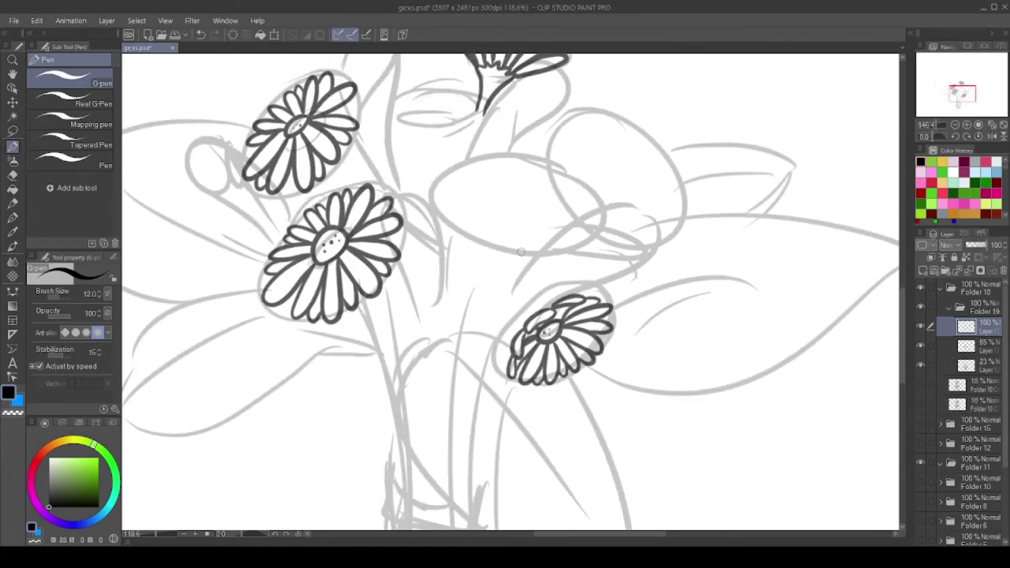
pyautogui.press('h')
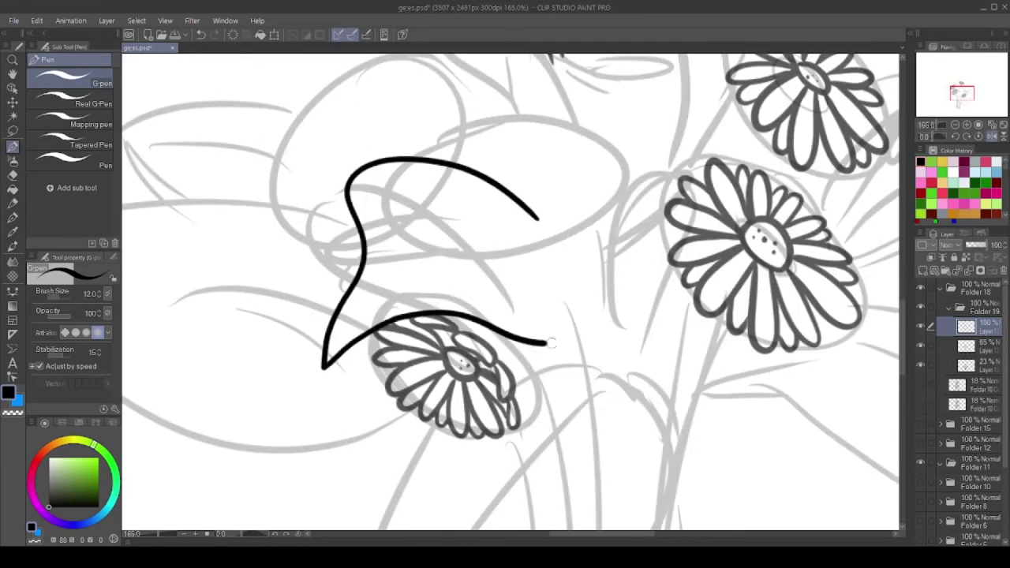
pyautogui.scroll(1, 541, 222)
pyautogui.moveTo(550, 343)
pyautogui.mouseDown()
pyautogui.moveTo(542, 212)
pyautogui.moveTo(559, 269)
pyautogui.mouseUp()
pyautogui.scroll(4, 489, 300)
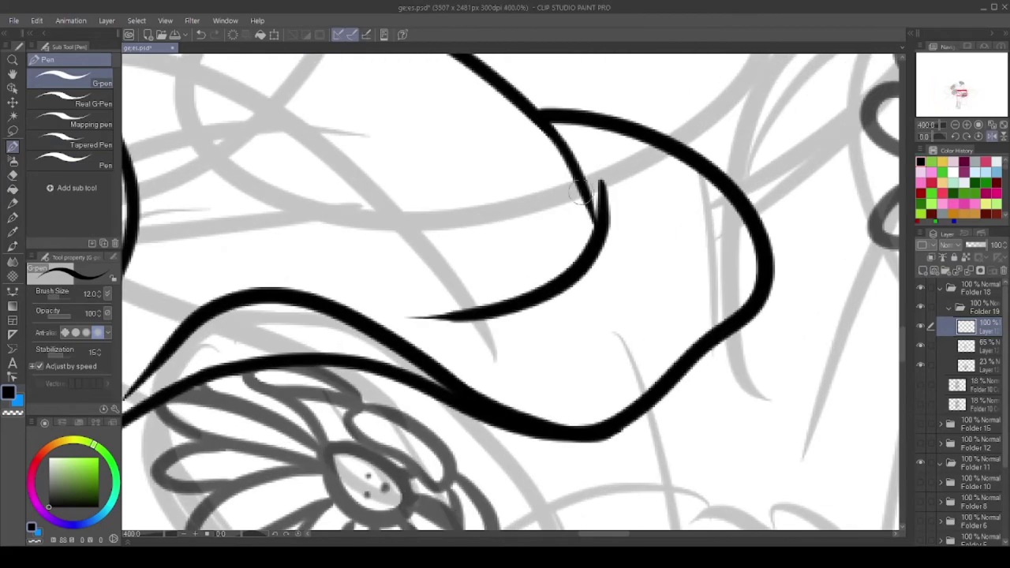
pyautogui.scroll(-2, 489, 300)
pyautogui.scroll(3, 490, 300)
pyautogui.moveTo(471, 313); pyautogui.dragTo(500, 310)
pyautogui.scroll(-5, 498, 243)
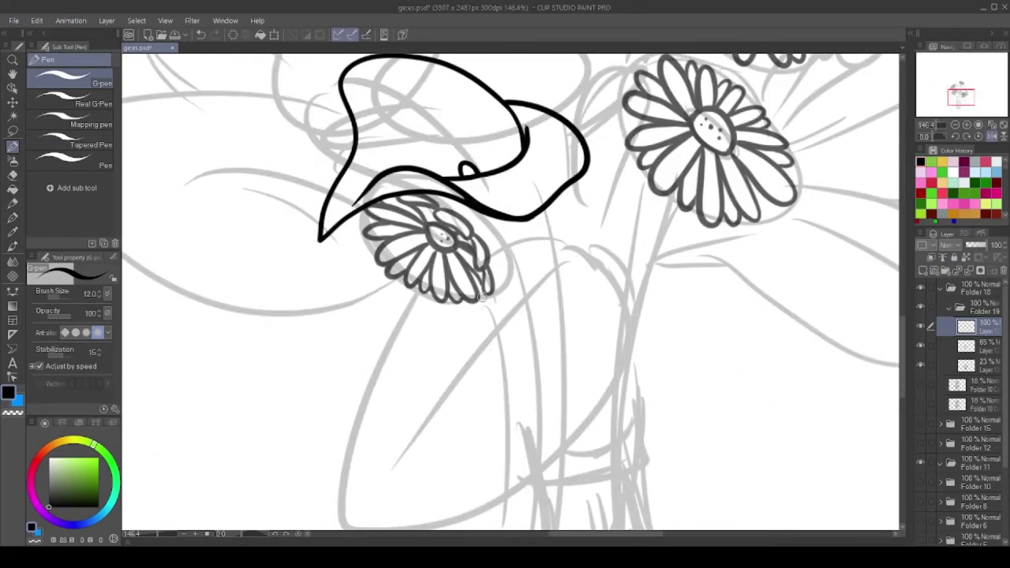
pyautogui.scroll(2, 474, 229)
pyautogui.scroll(-4, 456, 205)
# Transform the inked calla lily petal to tilt it above the daisy, and ink its tapered tube and short stem
pyautogui.hotkey('ctrl', 't')
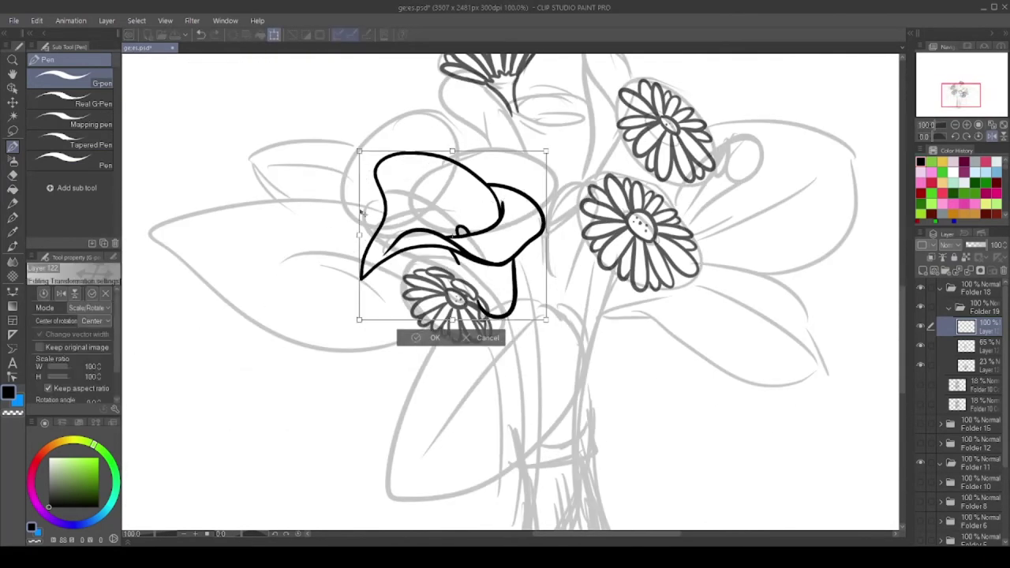
pyautogui.press('Return')
pyautogui.scroll(5, 490, 248)
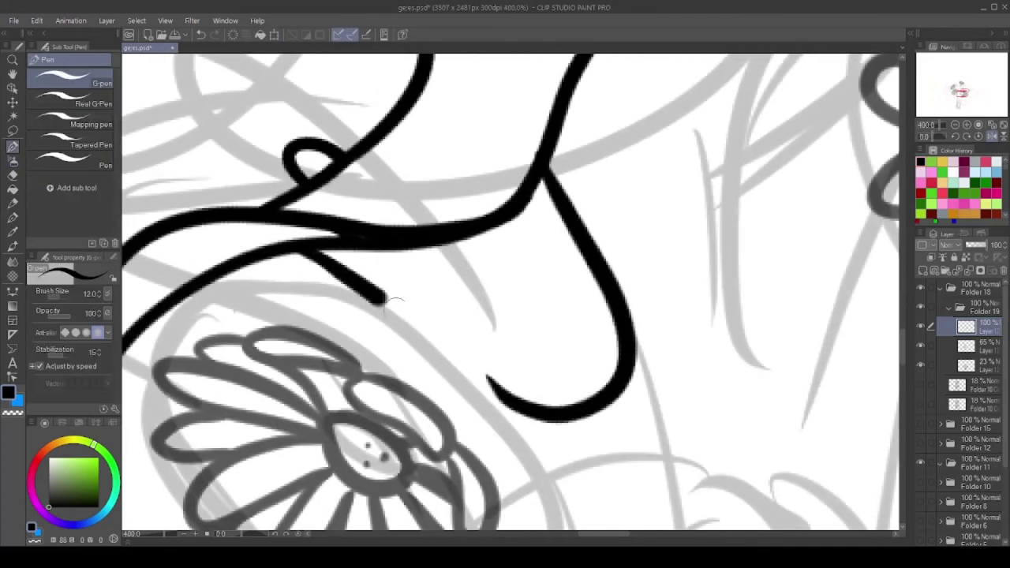
pyautogui.scroll(-5, 584, 421)
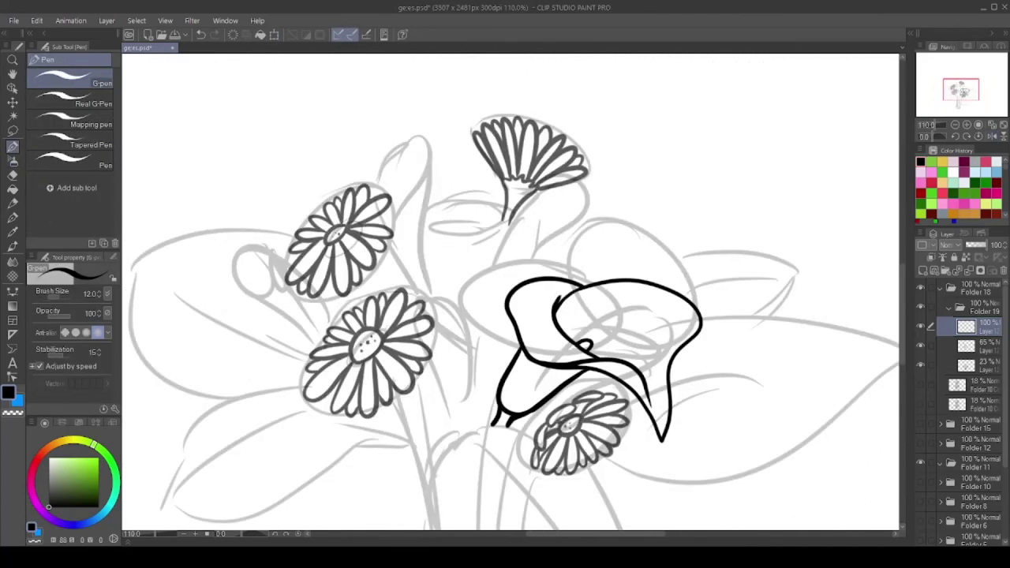
# Ink a second calla lily behind the first on a new layer, with a long pointed petal, rounded spadix and narrow tube
pyautogui.scroll(3, 475, 247)
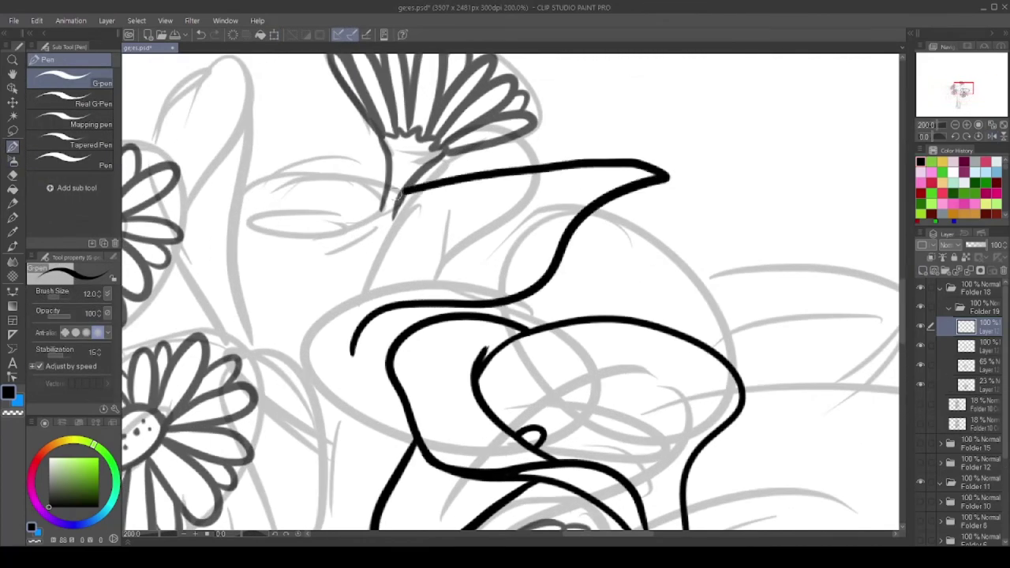
pyautogui.scroll(3, 399, 193)
pyautogui.scroll(-2, 473, 276)
pyautogui.scroll(3, 565, 365)
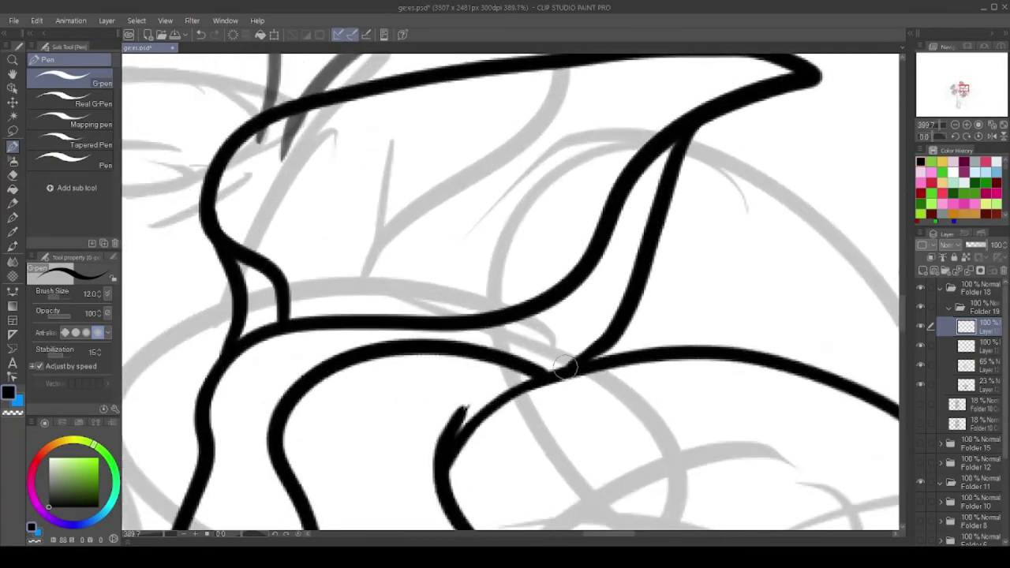
pyautogui.scroll(-5, 565, 365)
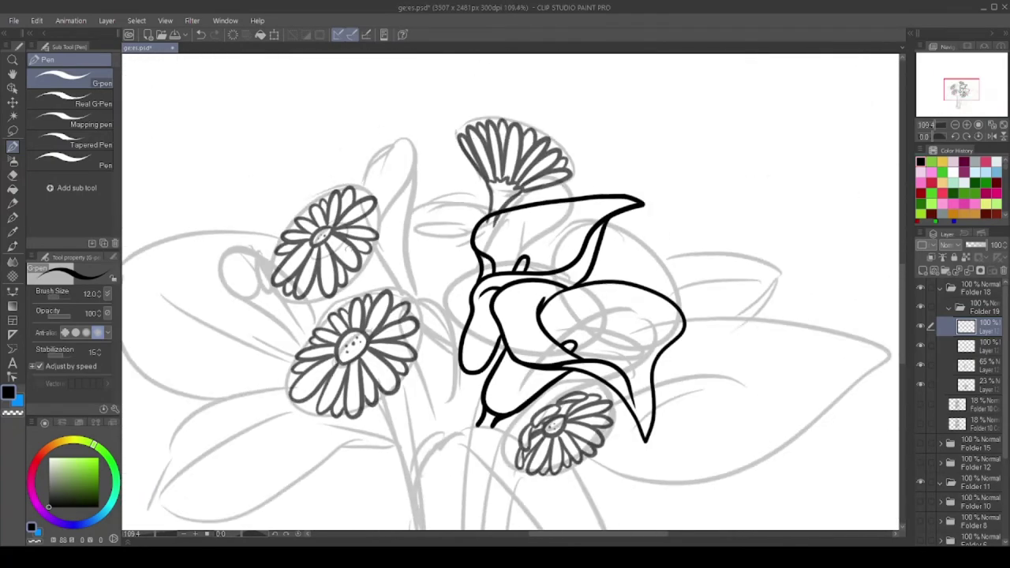
pyautogui.scroll(2, 269, 279)
pyautogui.moveTo(275, 286); pyautogui.dragTo(307, 276)
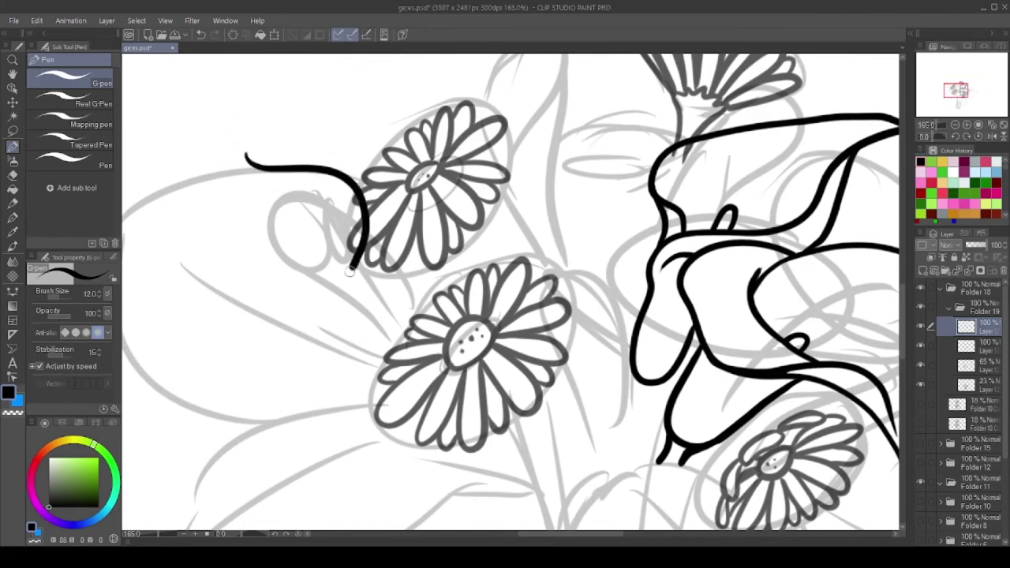
pyautogui.scroll(2, 227, 119)
pyautogui.moveTo(328, 318)
pyautogui.mouseDown()
pyautogui.moveTo(211, 230)
pyautogui.moveTo(246, 158)
pyautogui.mouseUp()
pyautogui.scroll(1, 247, 158)
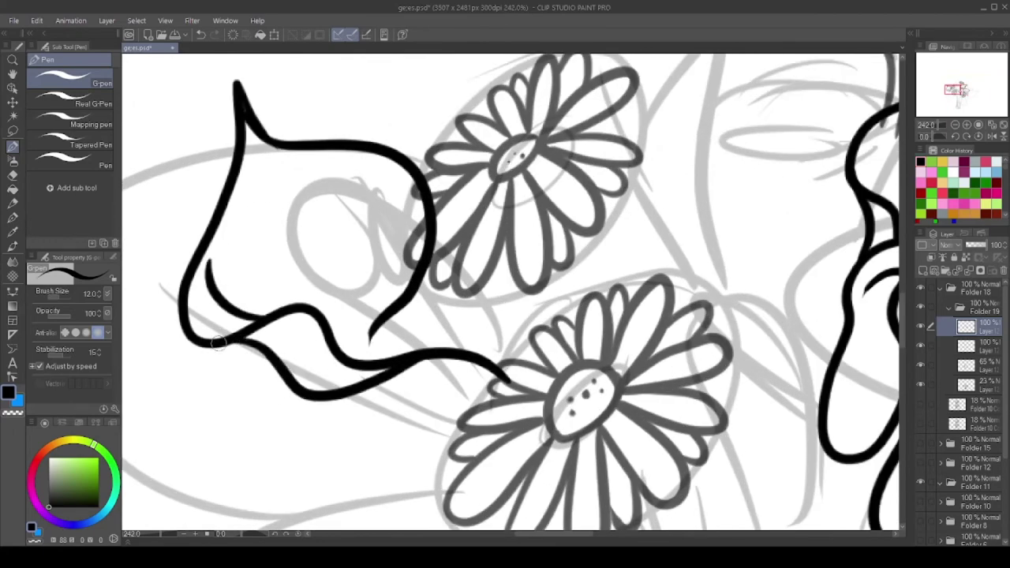
pyautogui.scroll(-3, 217, 341)
# Ink a calla lily left of the daisies in a rotated view, with a pointed petal, wavy folded rim and tube behind the lower-left daisy
pyautogui.scroll(3, 349, 276)
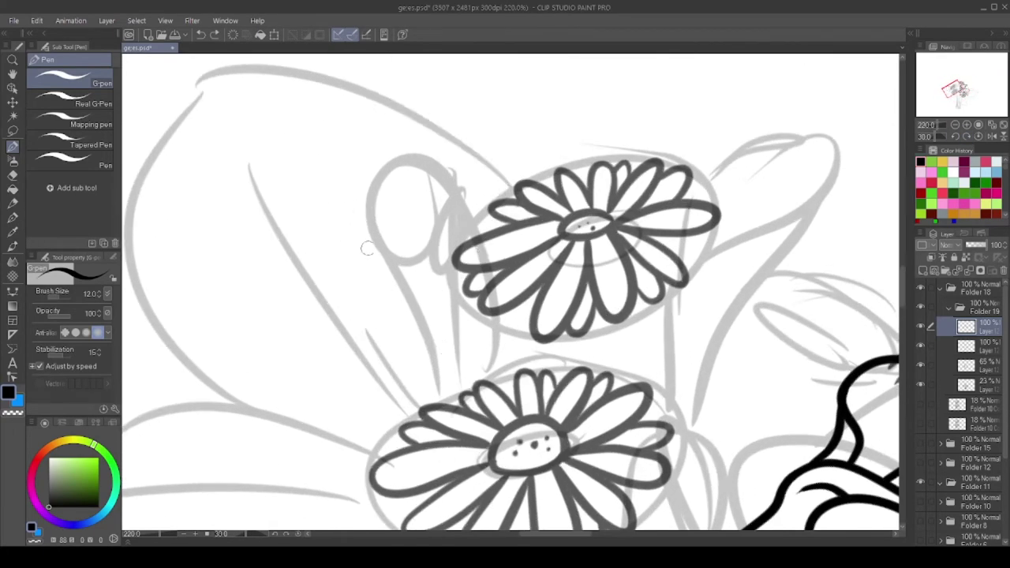
pyautogui.scroll(-1, 367, 247)
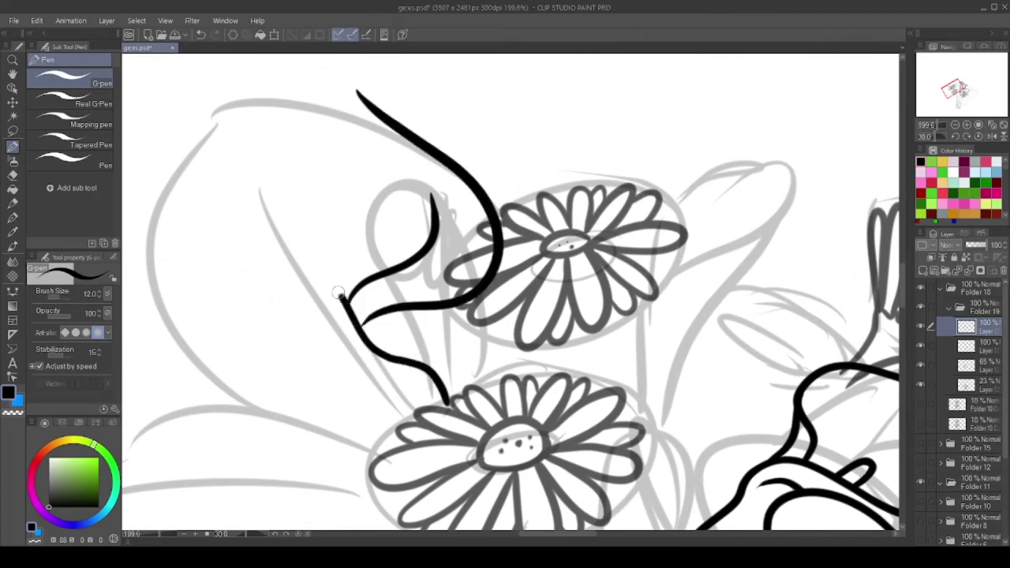
pyautogui.moveTo(338, 292); pyautogui.dragTo(357, 91)
pyautogui.scroll(3, 279, 289)
pyautogui.scroll(-3, 517, 433)
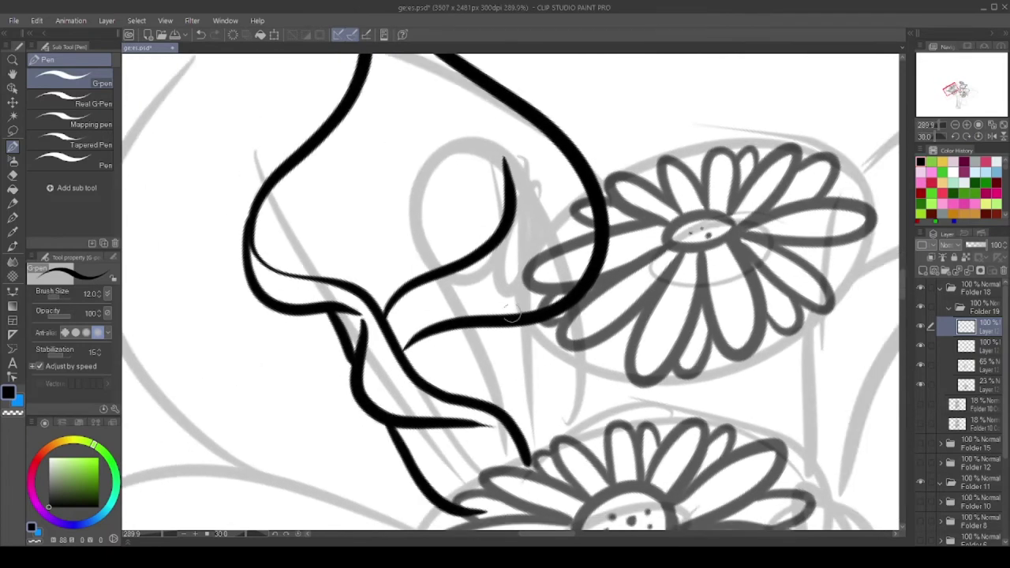
pyautogui.press('e')
pyautogui.scroll(5, 327, 264)
pyautogui.press('p')
pyautogui.scroll(-3, 397, 276)
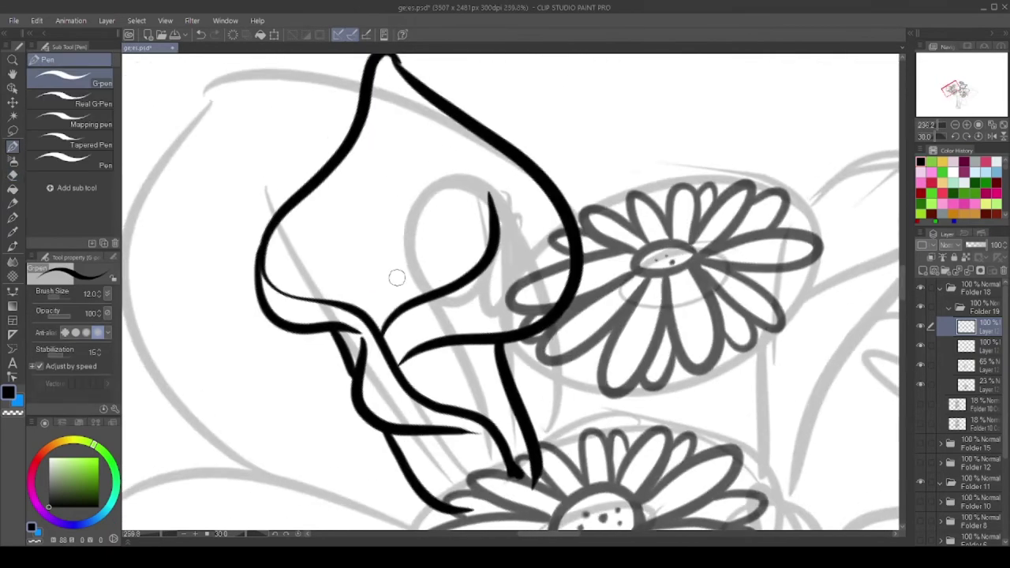
pyautogui.scroll(3, 416, 351)
pyautogui.scroll(-6, 326, 381)
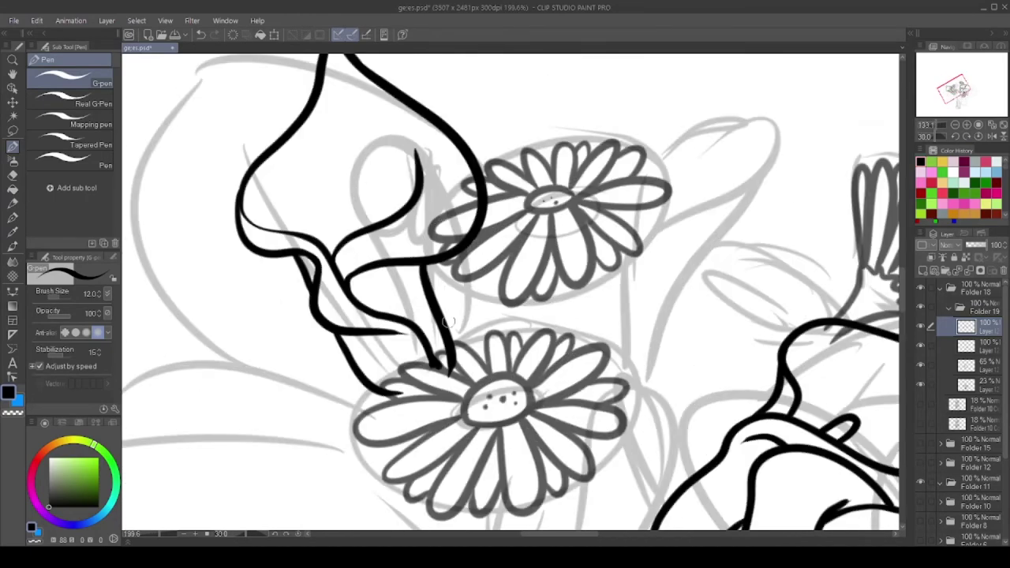
# Ink a calla lily over the upper-left daisy with a pointed curling petal, folded rim and rounded tube
pyautogui.scroll(4, 480, 245)
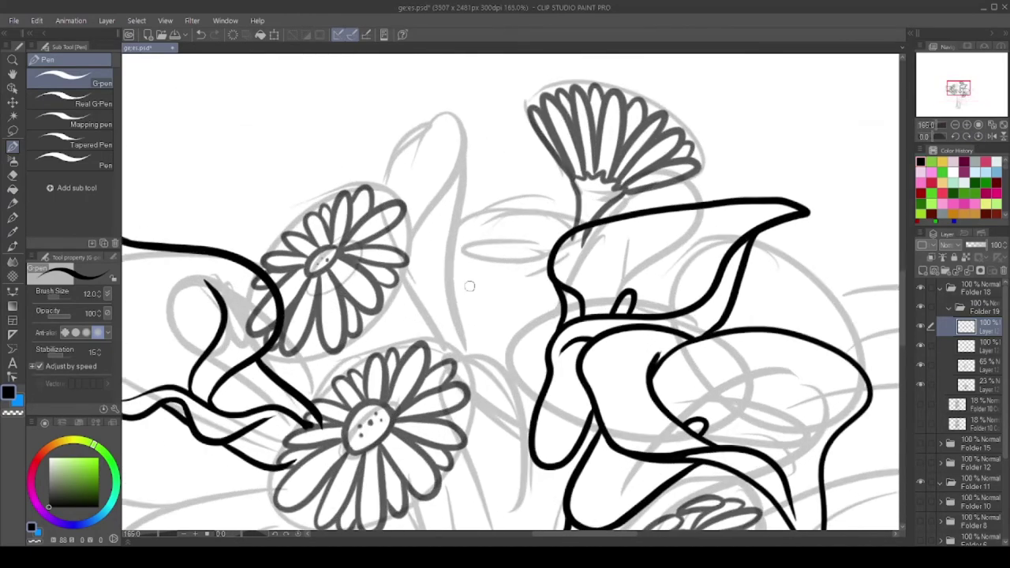
pyautogui.moveTo(479, 332); pyautogui.dragTo(464, 233)
pyautogui.moveTo(451, 116); pyautogui.dragTo(464, 231)
pyautogui.scroll(3, 464, 230)
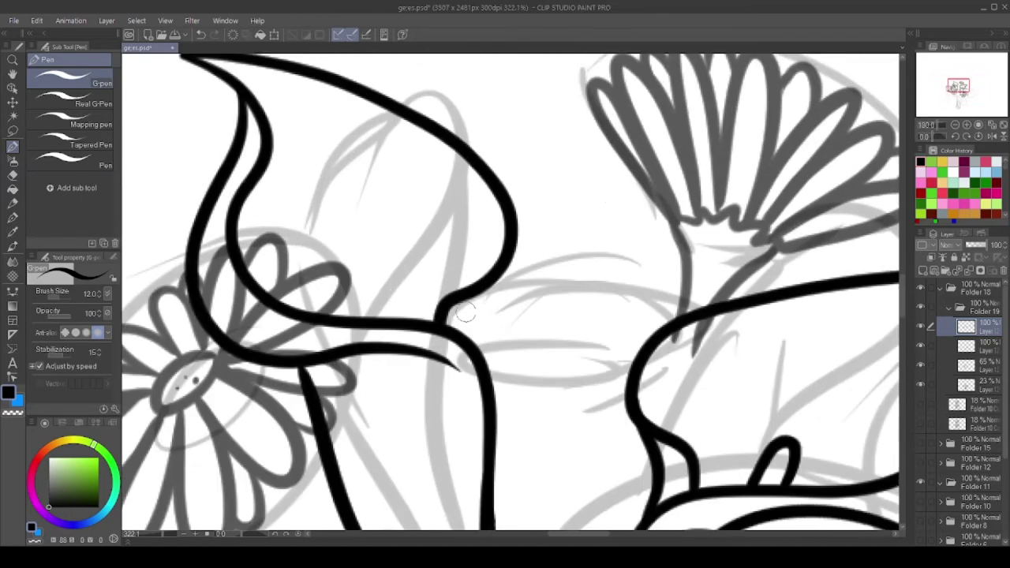
pyautogui.moveTo(466, 314); pyautogui.dragTo(483, 339)
pyautogui.scroll(-5, 473, 324)
pyautogui.scroll(1, 548, 207)
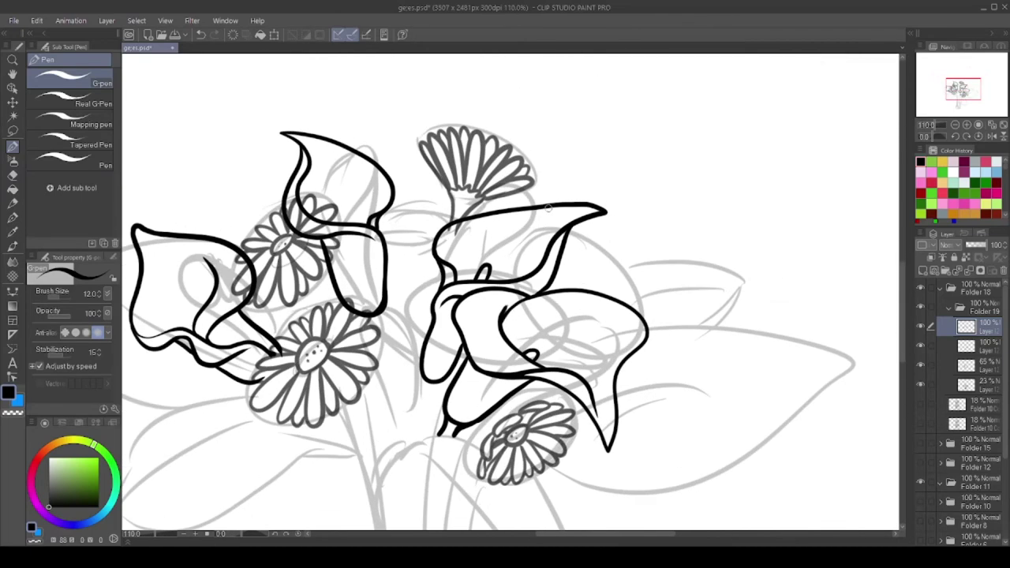
# Ink a side-view daisy behind the right-hand calla lilies on a new layer, with a flared jagged base and a fan of narrow petals
pyautogui.scroll(5, 543, 215)
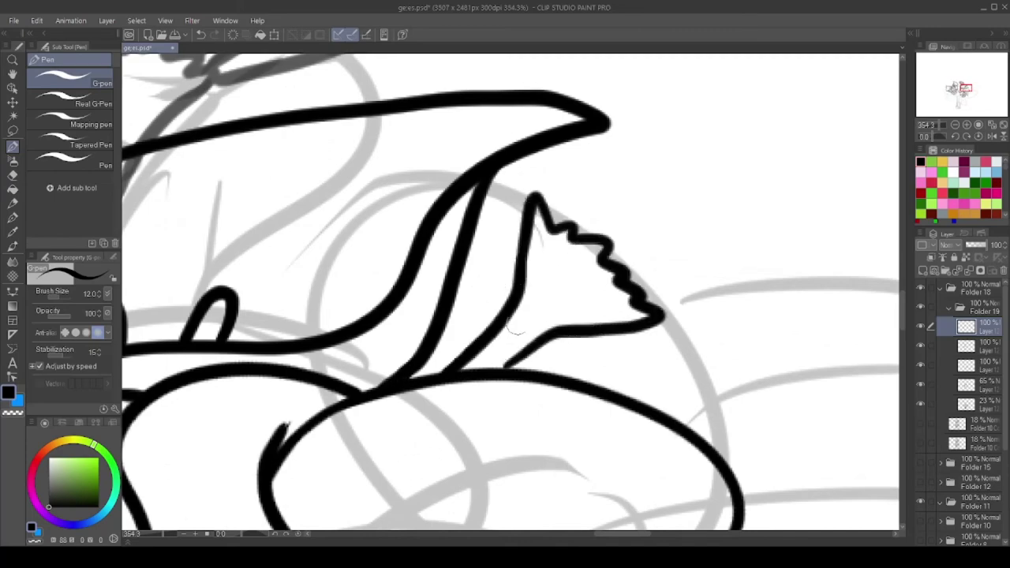
pyautogui.scroll(-5, 515, 331)
pyautogui.scroll(3, 687, 254)
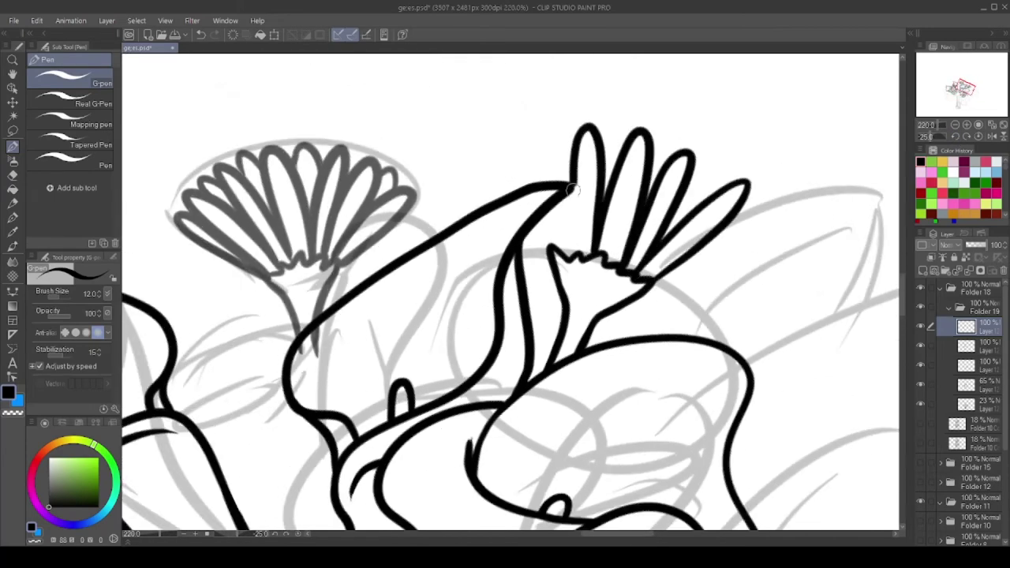
pyautogui.scroll(1, 574, 189)
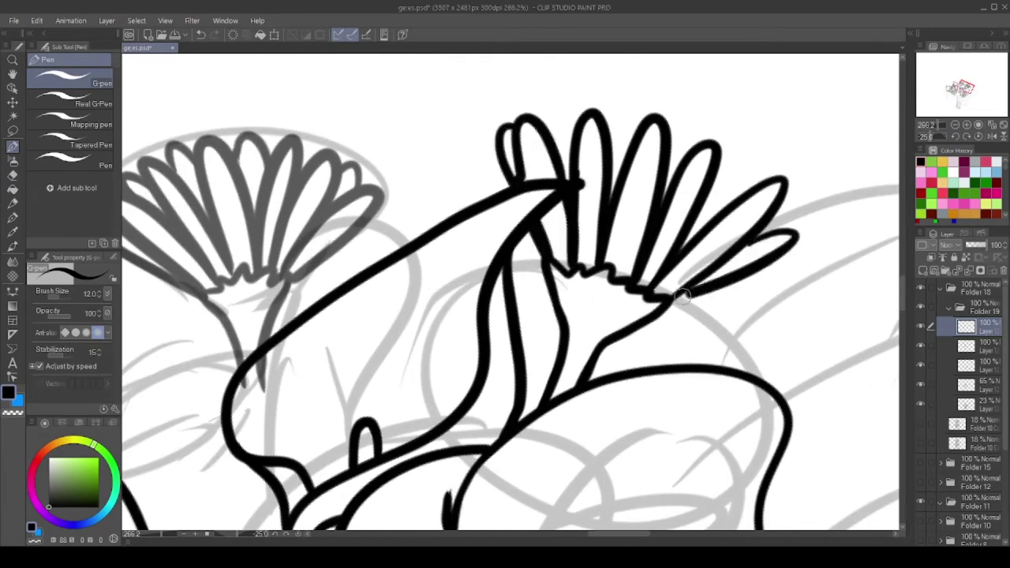
pyautogui.scroll(1, 635, 130)
pyautogui.click(979, 137)
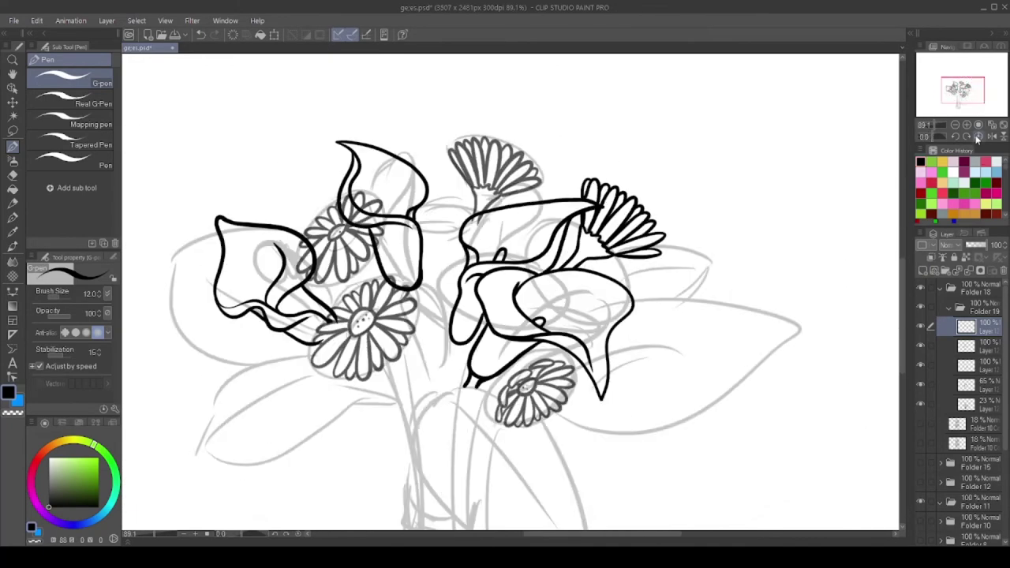
# Add a new layer, and erase the upper-left daisy's petals where the calla lily covers them
pyautogui.scroll(1, 527, 211)
pyautogui.click(930, 261)
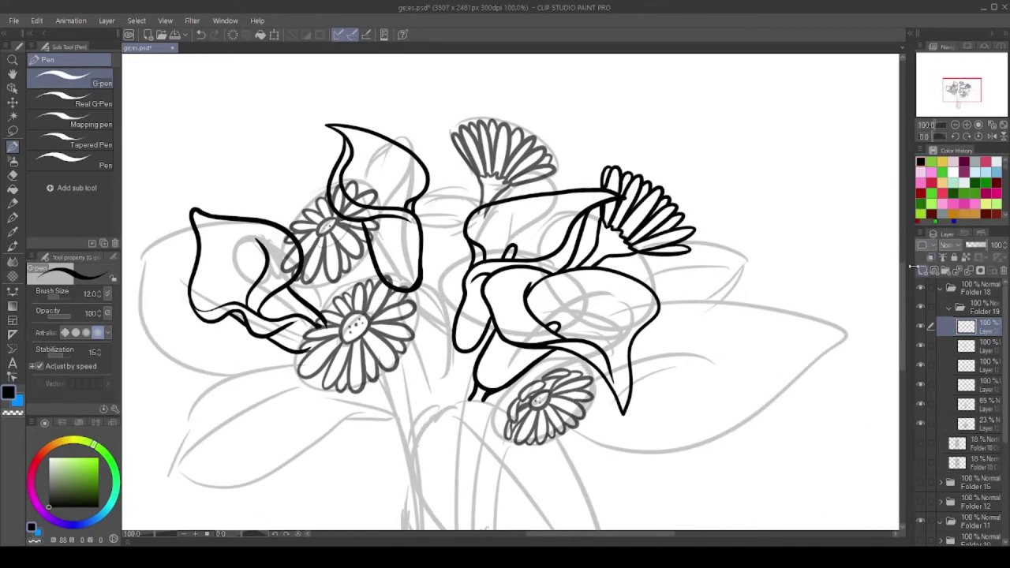
pyautogui.scroll(-2, 510, 292)
pyautogui.scroll(3, 510, 292)
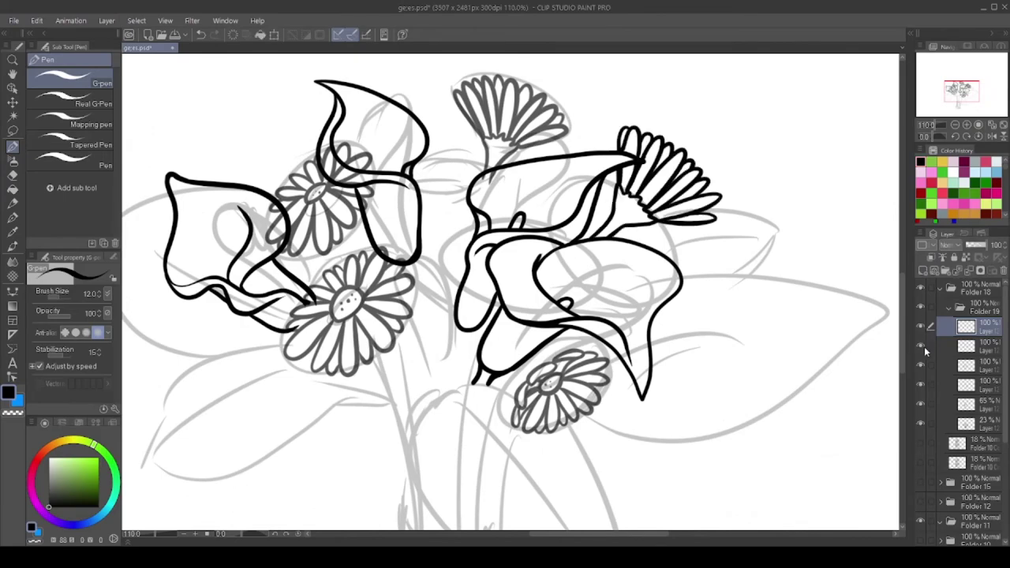
pyautogui.click(966, 384)
pyautogui.press('e')
pyautogui.scroll(4, 250, 240)
pyautogui.scroll(1, 347, 237)
pyautogui.hscroll(1, 348, 237)
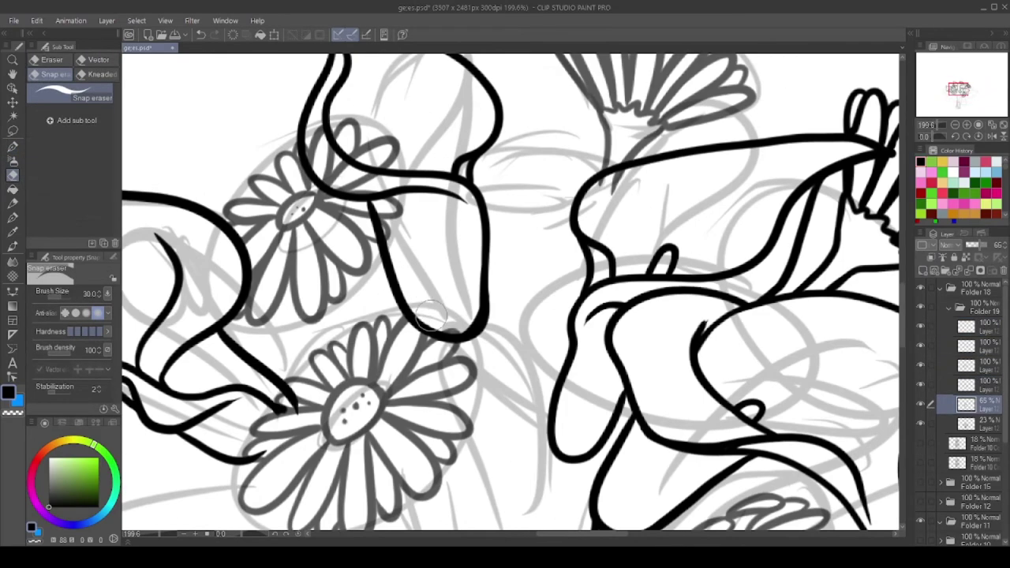
pyautogui.scroll(-1, 387, 196)
# Erase the end of the upper-left calla lily's tube where it overlaps the lower-left daisy's petals
pyautogui.click(966, 365)
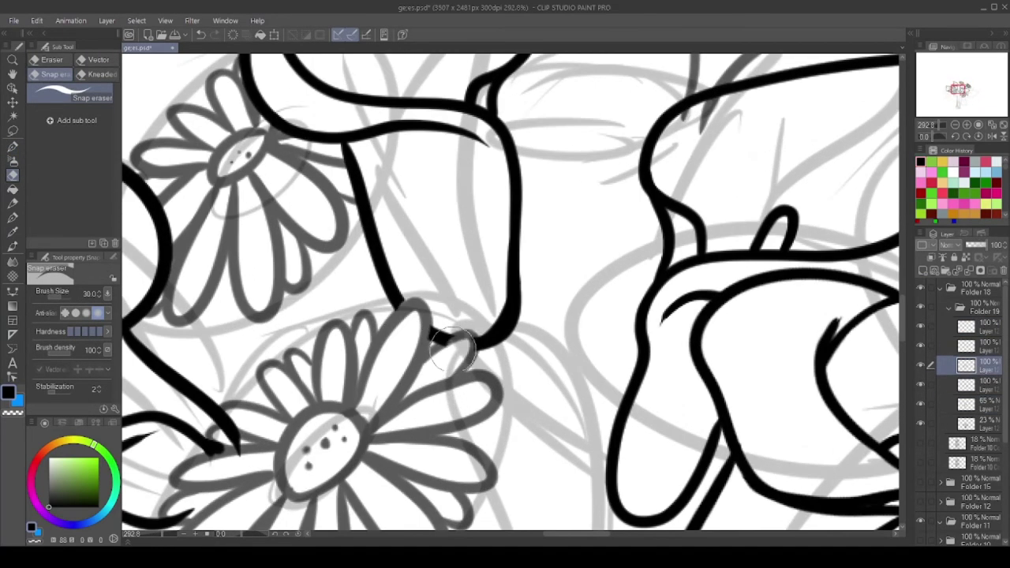
pyautogui.scroll(-4, 510, 300)
pyautogui.scroll(2, 510, 300)
pyautogui.scroll(3, 426, 289)
# On a new layer, ink the pointed petal of a calla lily in the middle of the bouquet, beside the lower-left daisy
pyautogui.press('p')
pyautogui.scroll(-3, 426, 289)
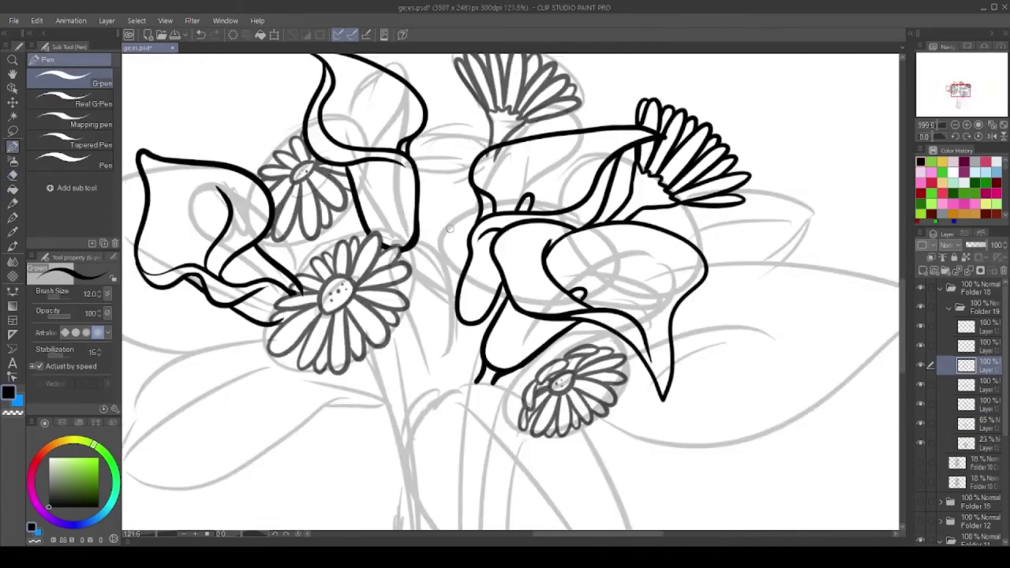
pyautogui.scroll(2, 426, 289)
pyautogui.scroll(2, 427, 289)
pyautogui.scroll(-1, 433, 234)
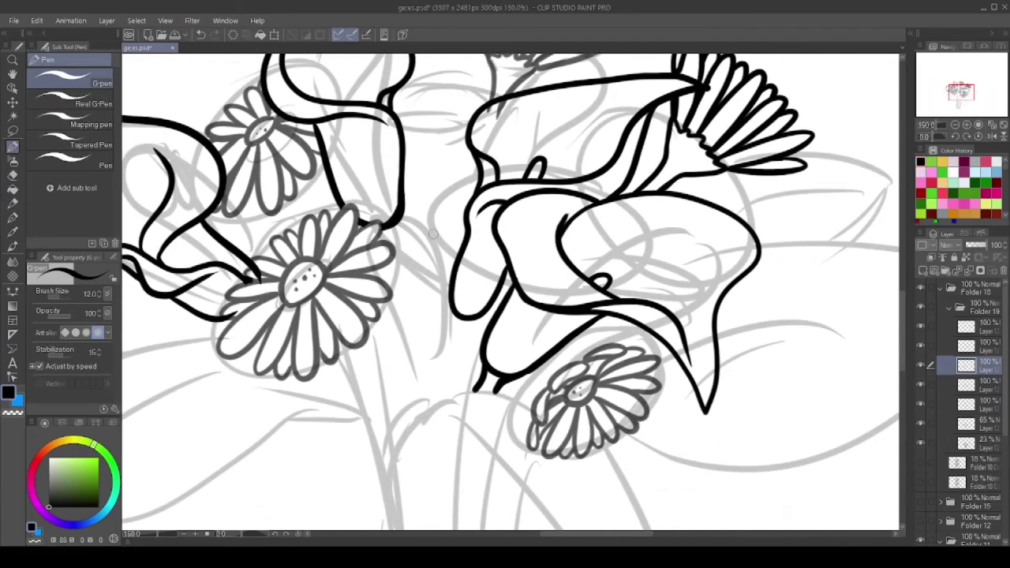
pyautogui.scroll(1, 375, 359)
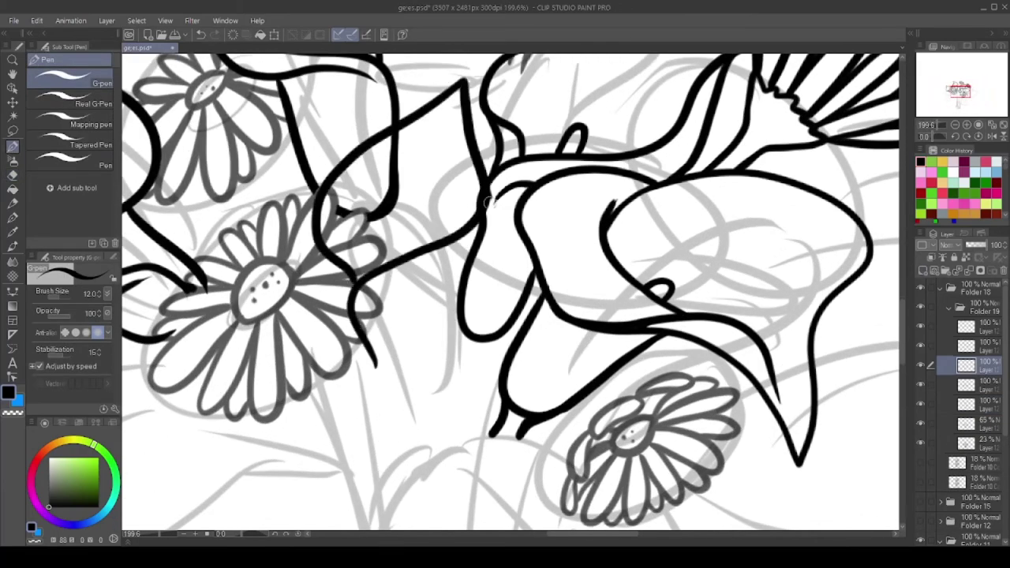
# Ink the middle calla lily's folded rim, rounded tube and short stem
pyautogui.moveTo(488, 201); pyautogui.dragTo(382, 320)
pyautogui.scroll(1, 382, 319)
pyautogui.scroll(-1, 382, 320)
pyautogui.moveTo(497, 340); pyautogui.dragTo(466, 434)
pyautogui.scroll(1, 465, 434)
pyautogui.moveTo(519, 415); pyautogui.dragTo(480, 456)
pyautogui.scroll(1, 446, 304)
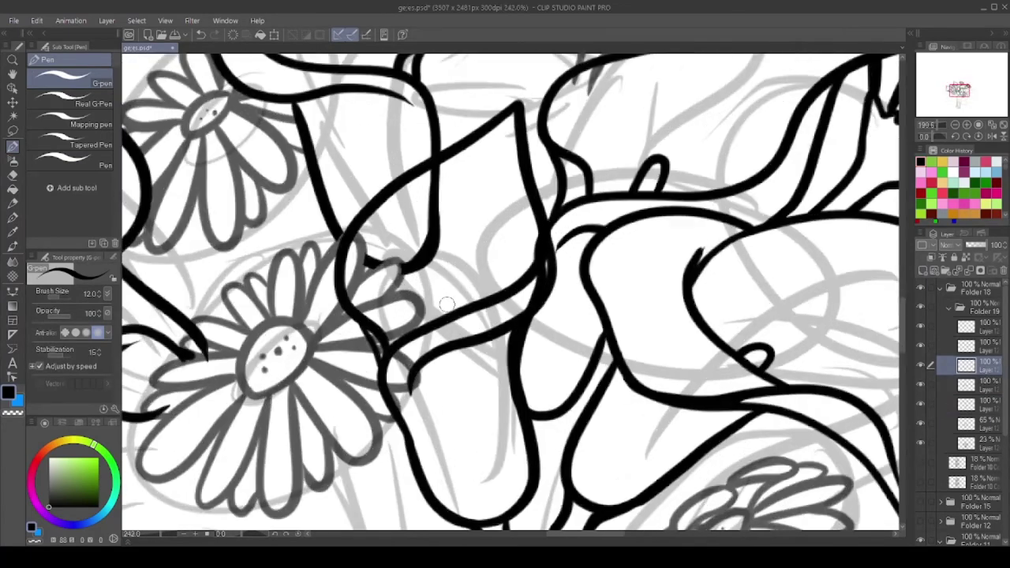
# Add small rounded spadices inside the middle and left-hand calla lilies
pyautogui.scroll(-5, 446, 304)
pyautogui.scroll(6, 229, 323)
pyautogui.moveTo(232, 319); pyautogui.dragTo(207, 355)
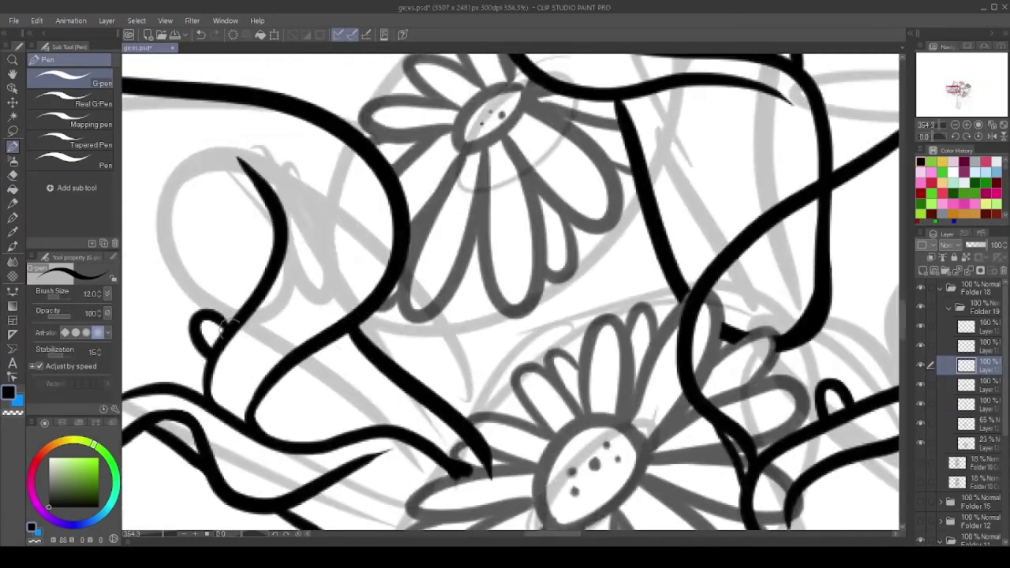
# Erase the middle calla lily's lines over the lower-left daisy and the neighbouring flowers' lines hidden behind it
pyautogui.scroll(-3, 228, 327)
pyautogui.click(924, 386)
pyautogui.press('e')
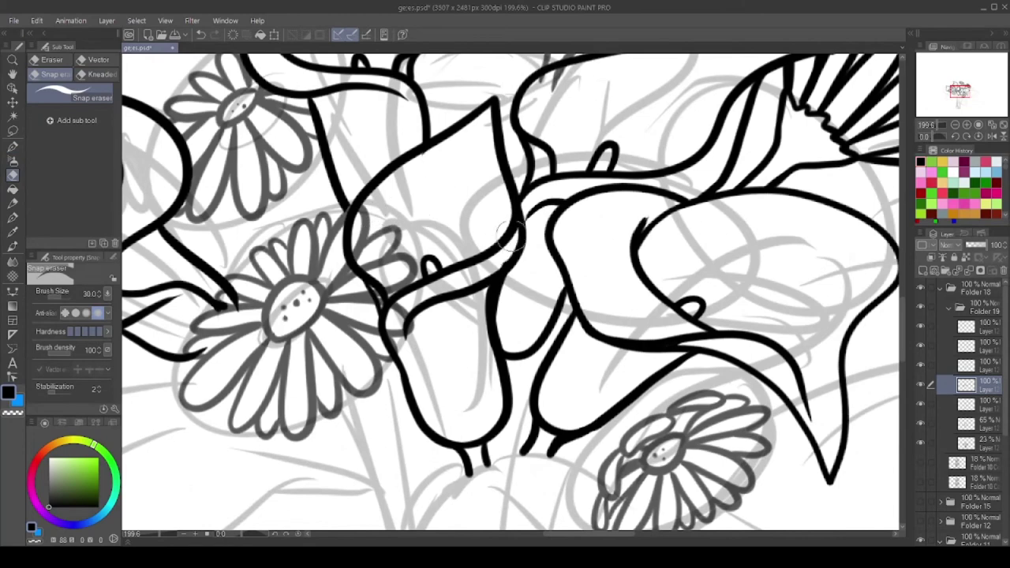
pyautogui.scroll(-2, 420, 317)
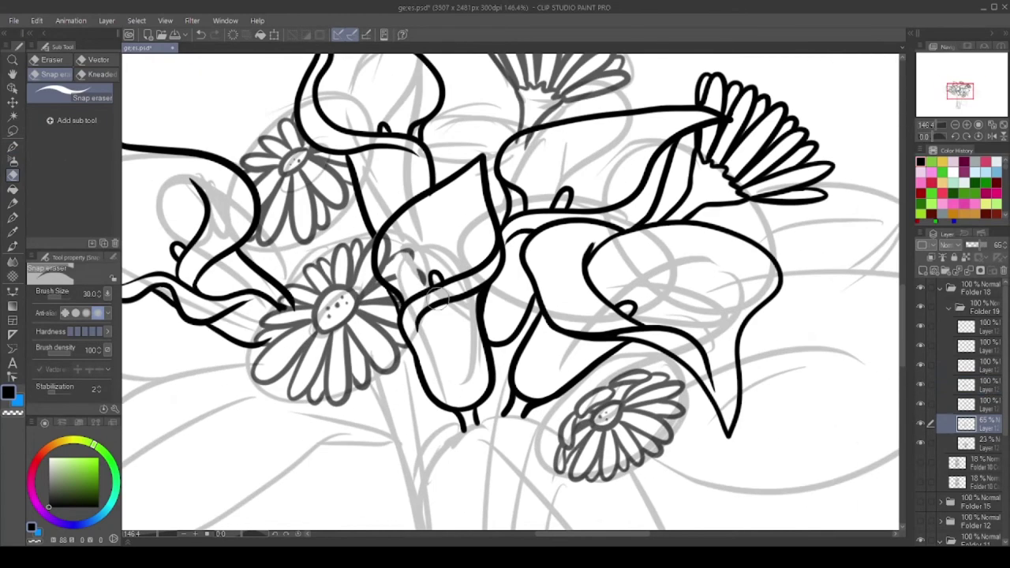
pyautogui.scroll(2, 421, 260)
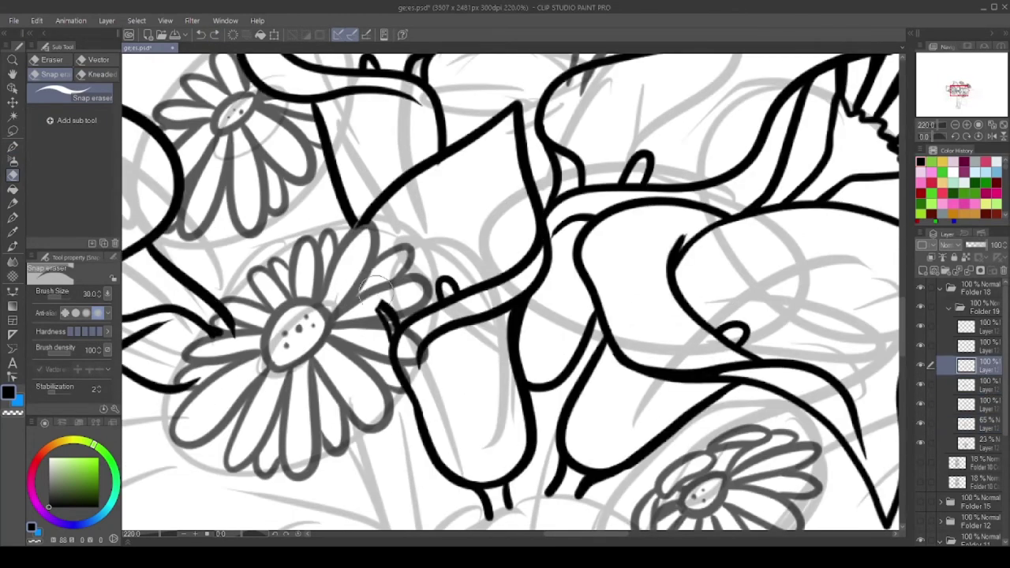
pyautogui.scroll(1, 390, 318)
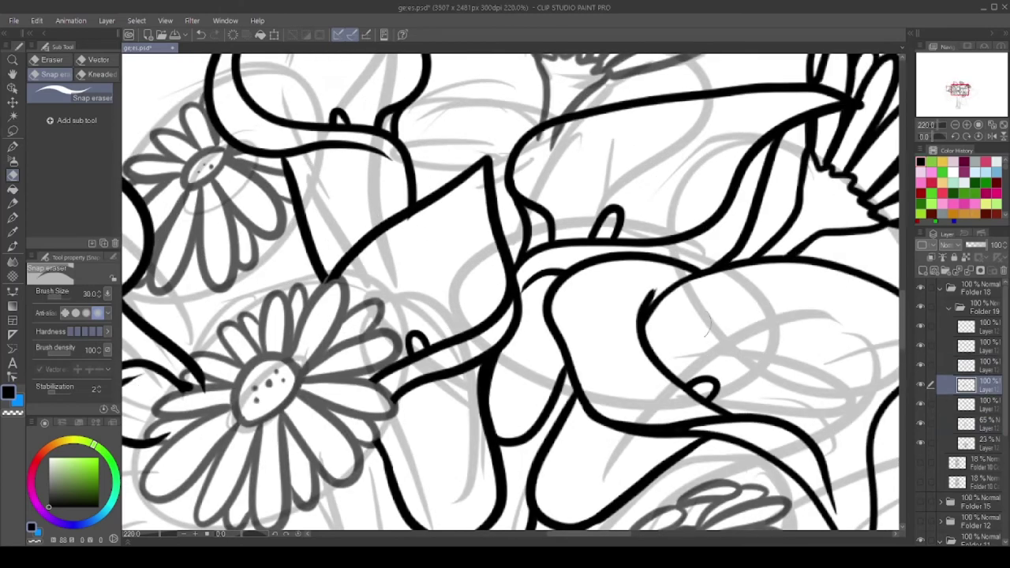
# On a new layer, ink the outline of the large pointed leaf hanging below the flowers, stopping at the lower-right daisy
pyautogui.scroll(-4, 708, 330)
pyautogui.click(12, 144)
pyautogui.scroll(4, 521, 332)
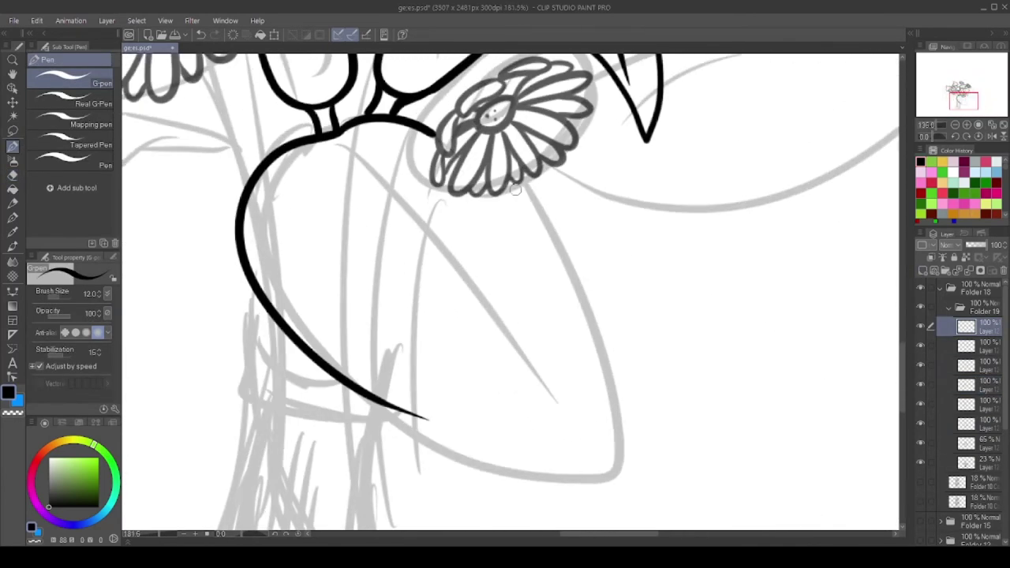
pyautogui.moveTo(502, 187)
pyautogui.mouseDown()
pyautogui.moveTo(565, 276)
pyautogui.moveTo(627, 506)
pyautogui.mouseUp()
pyautogui.scroll(-3, 505, 315)
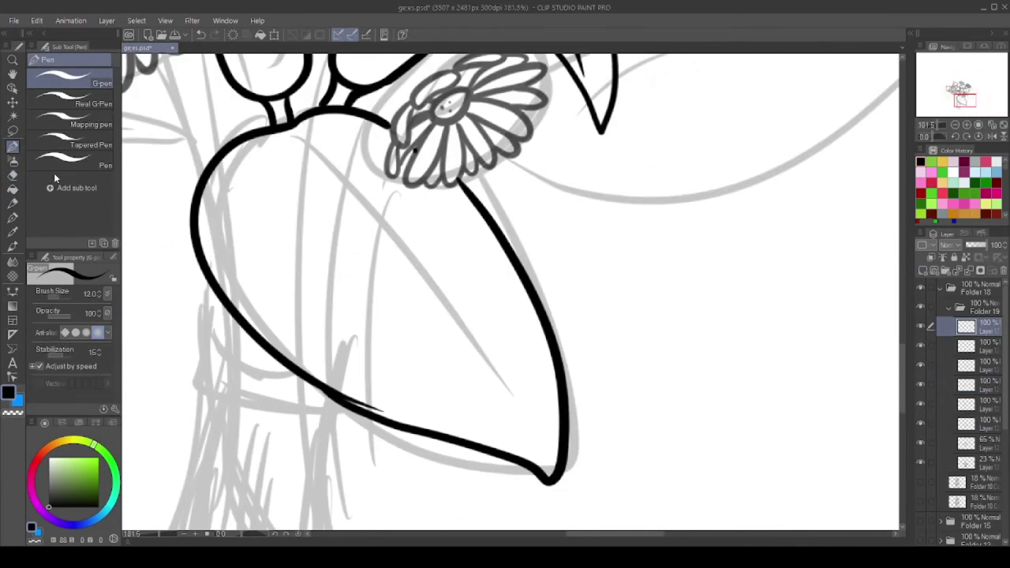
# Ink the large lower leaf's midrib and the short stem of the lower-right daisy
pyautogui.scroll(4, 552, 481)
pyautogui.scroll(-4, 552, 480)
pyautogui.scroll(3, 506, 316)
pyautogui.scroll(3, 505, 316)
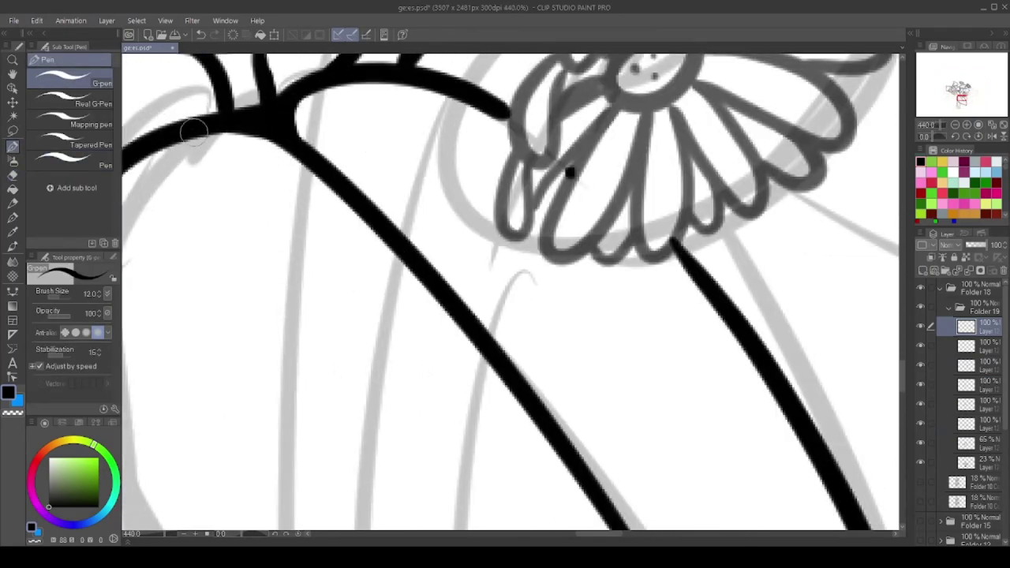
pyautogui.scroll(-1, 434, 258)
pyautogui.scroll(-5, 409, 278)
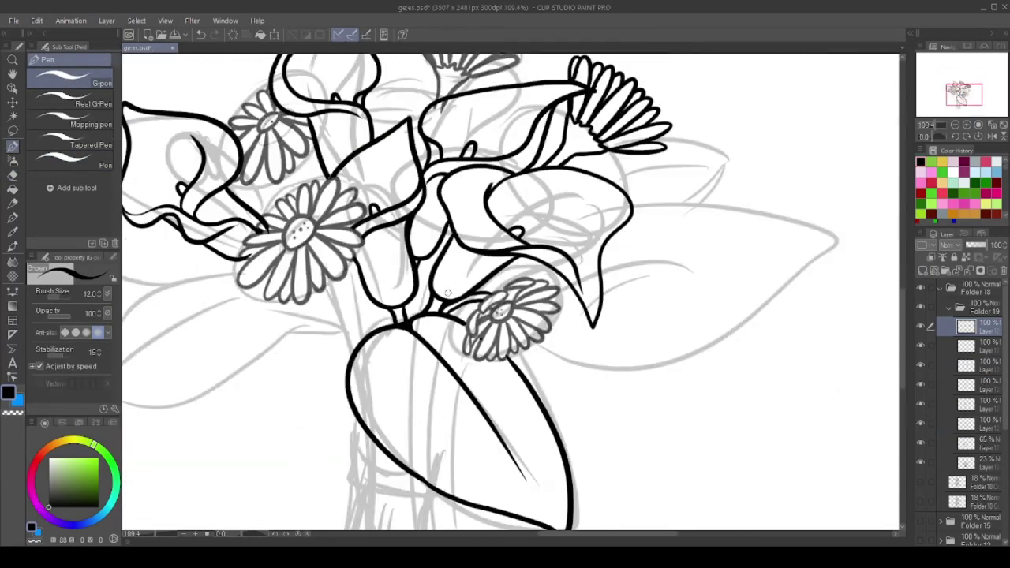
# Ink the stems of the two left-hand daisies and the curved bottom edge of the lower-left leaf
pyautogui.scroll(6, 404, 143)
pyautogui.scroll(-5, 407, 142)
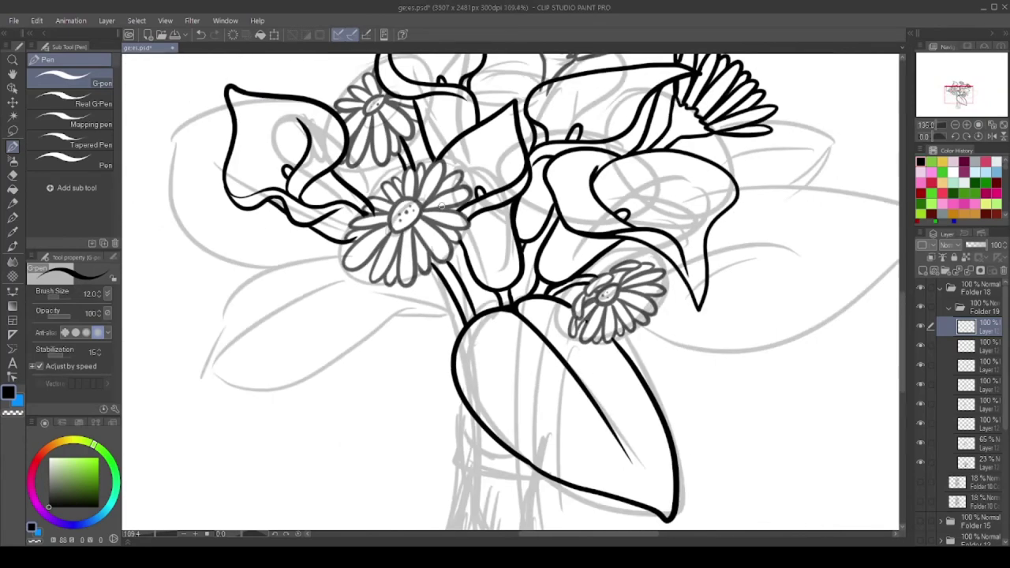
pyautogui.scroll(2, 316, 300)
pyautogui.scroll(-1, 308, 311)
pyautogui.scroll(1, 308, 311)
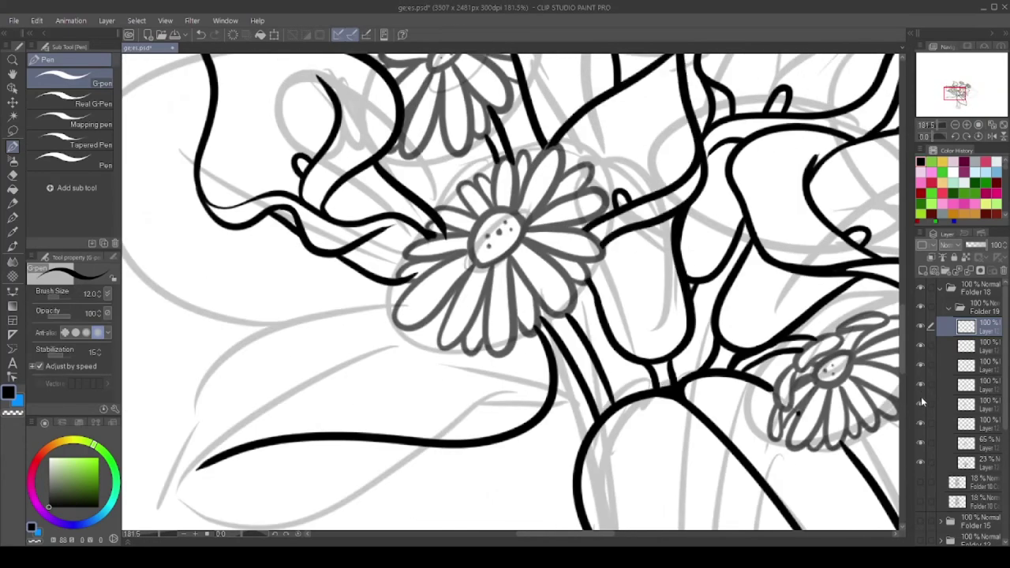
# Erase the overlapping line ends on the layer of the left-hand flowers beside the lower-left daisy
pyautogui.click(967, 403)
pyautogui.press('e')
pyautogui.scroll(2, 424, 302)
pyautogui.scroll(-5, 466, 207)
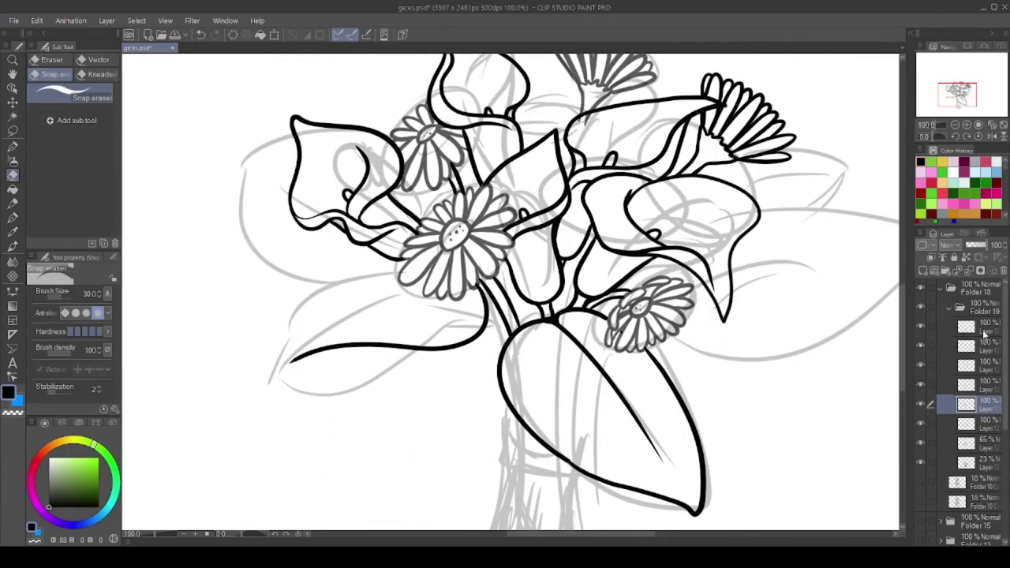
# Ink the lower-left leaf's upper edge and broken midrib on the leaf layer
pyautogui.click(967, 326)
pyautogui.press('p')
pyautogui.scroll(5, 438, 201)
pyautogui.scroll(-1, 347, 280)
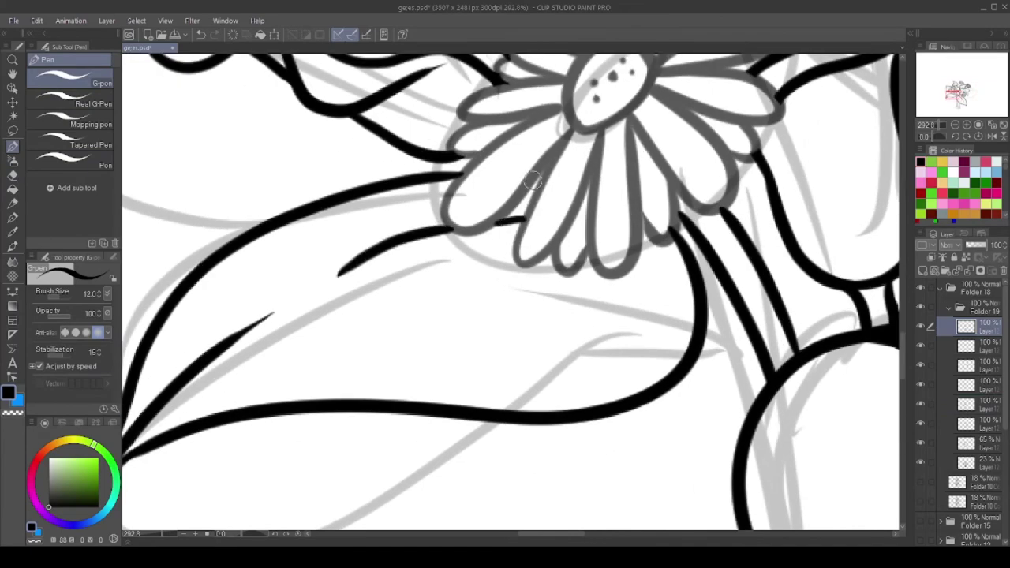
# Ink the broad leaf behind the left-hand calla lily with its midrib, and add a small curve between the central stems
pyautogui.scroll(2, 266, 153)
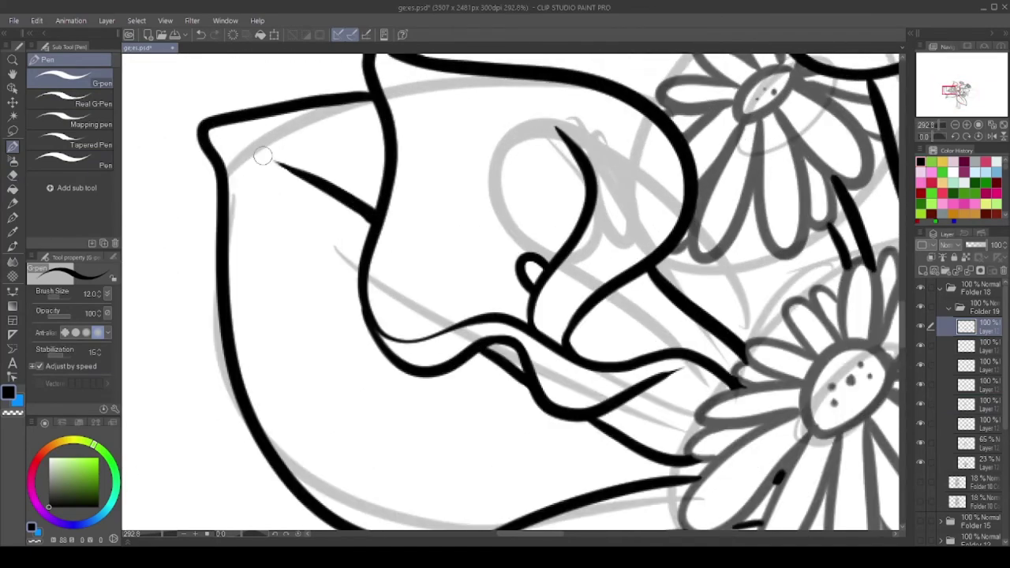
pyautogui.scroll(-3, 390, 326)
pyautogui.scroll(4, 388, 327)
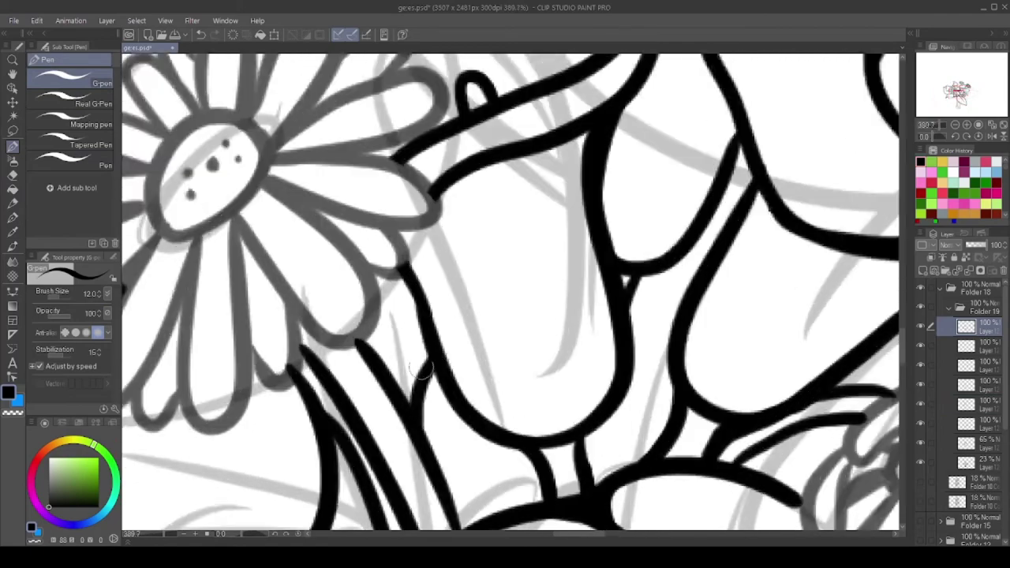
pyautogui.scroll(-4, 456, 164)
# Ink the large right-hand leaf's outline from the right calla lily to the lower-right daisy
pyautogui.scroll(5, 455, 164)
pyautogui.moveTo(284, 371); pyautogui.dragTo(753, 284)
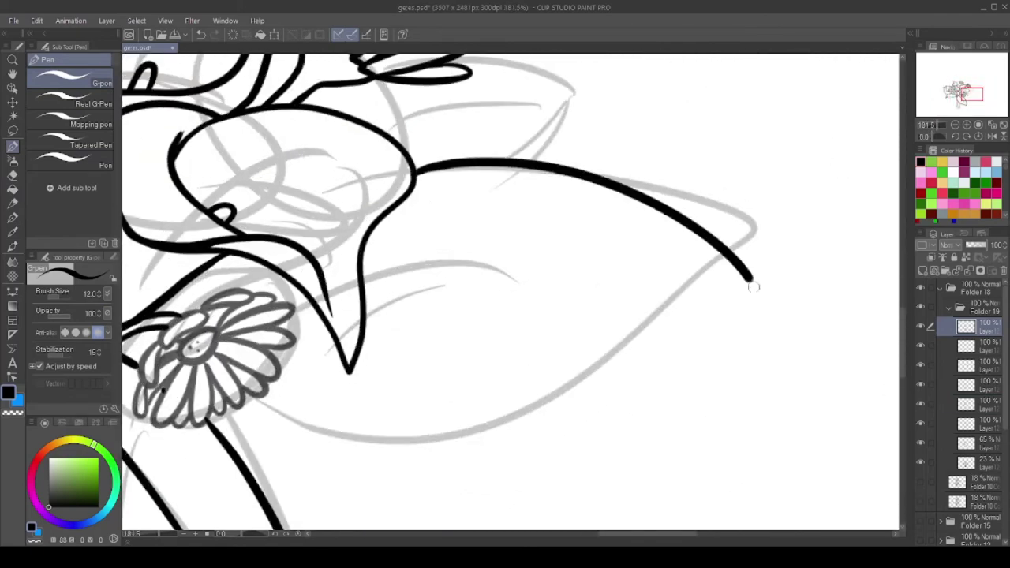
pyautogui.scroll(-2, 314, 263)
pyautogui.scroll(3, 412, 247)
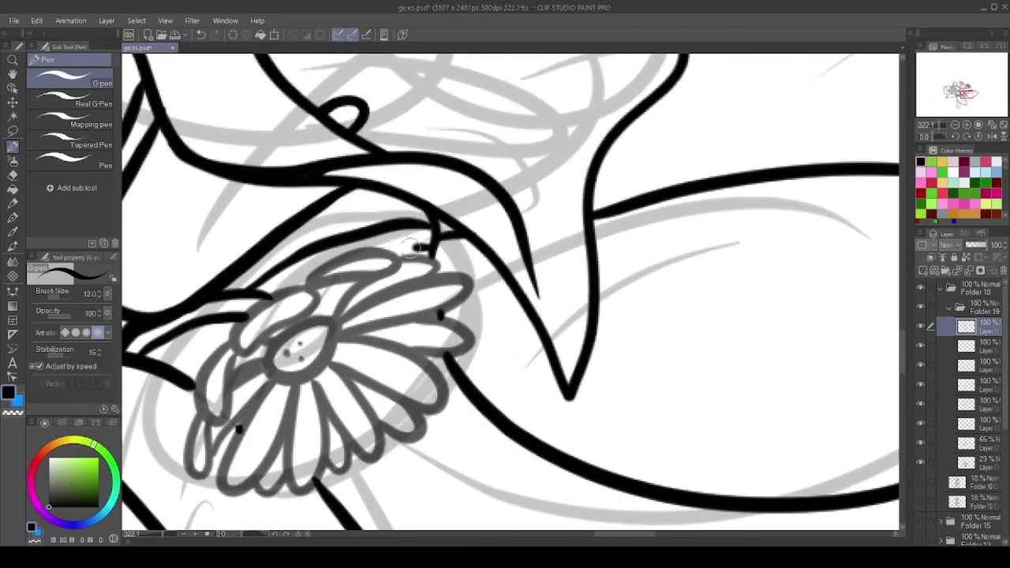
pyautogui.scroll(-3, 180, 375)
# Ink the wrapped band that ties the stems together below the large leaf
pyautogui.scroll(2, 290, 234)
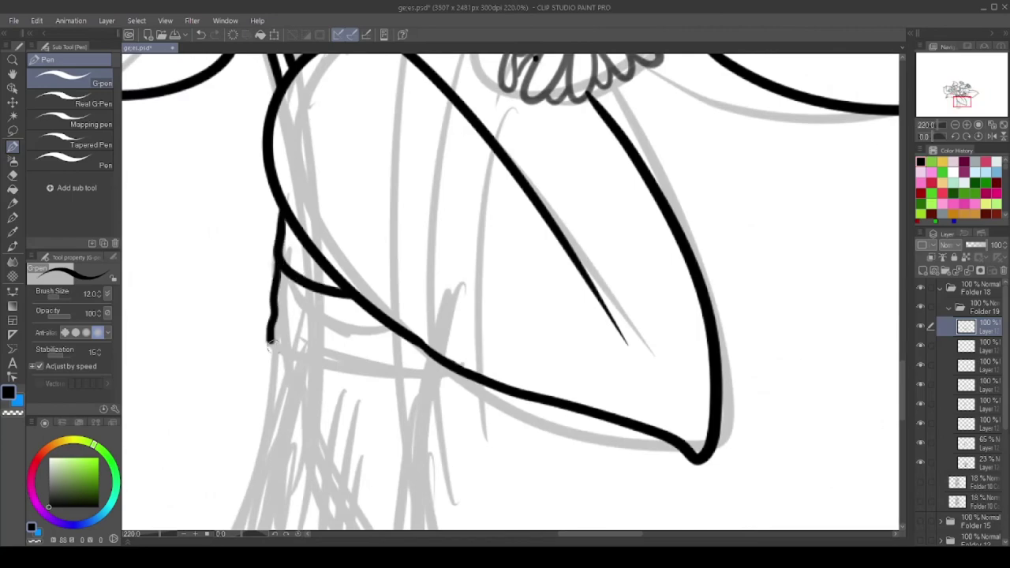
pyautogui.scroll(2, 270, 346)
pyautogui.moveTo(273, 314); pyautogui.dragTo(402, 345)
pyautogui.moveTo(269, 349); pyautogui.dragTo(433, 375)
# Ink the bundle of cut stalks below the band, with uneven rounded ends and long divider lines
pyautogui.scroll(-2, 363, 250)
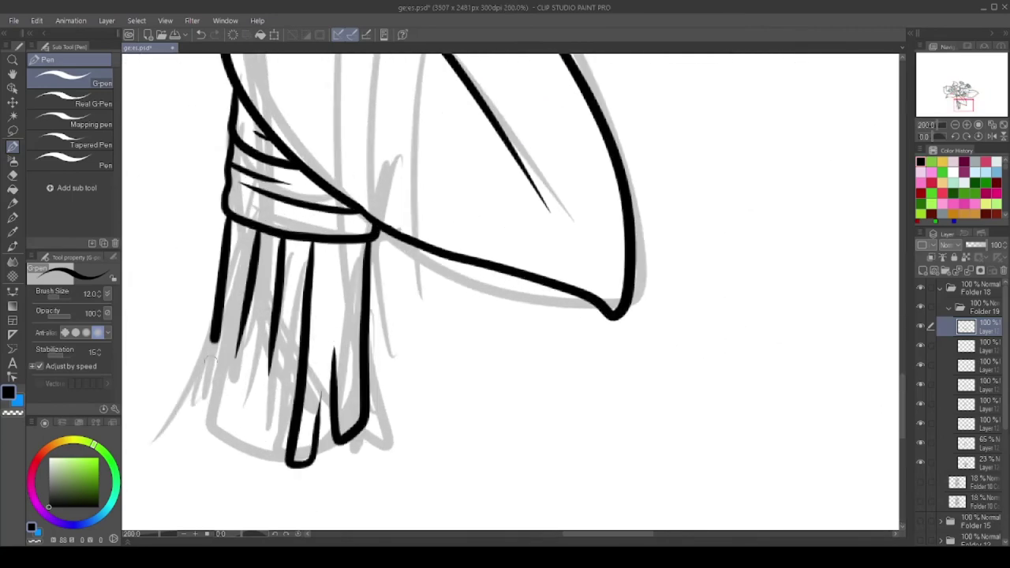
pyautogui.scroll(3, 256, 458)
pyautogui.scroll(-8, 221, 444)
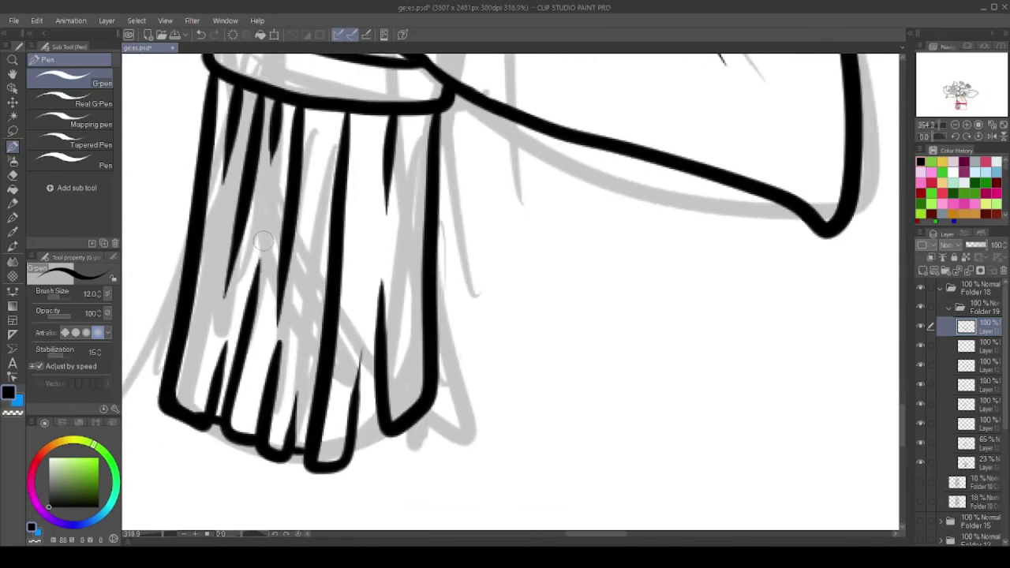
# Hide the rough sketch and set the daisy line-art layer's opacity to 100%
pyautogui.scroll(5, 497, 295)
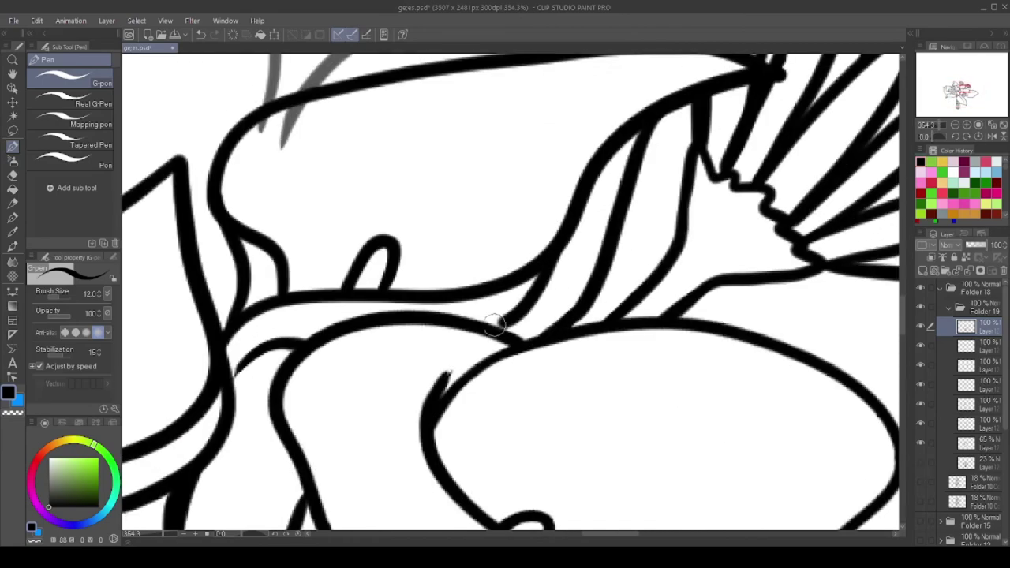
pyautogui.scroll(-4, 395, 232)
pyautogui.press('e')
pyautogui.scroll(2, 403, 315)
pyautogui.press('p')
pyautogui.scroll(-3, 411, 339)
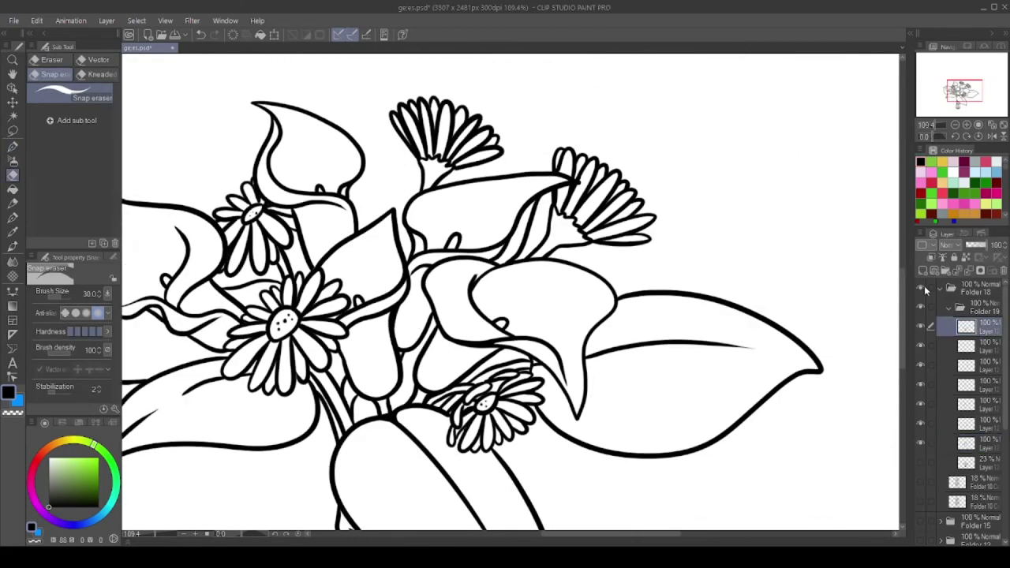
# Ink a small leaf between the upper calla lilies and small stem details in the central gaps
pyautogui.scroll(7, 359, 225)
pyautogui.scroll(-7, 393, 248)
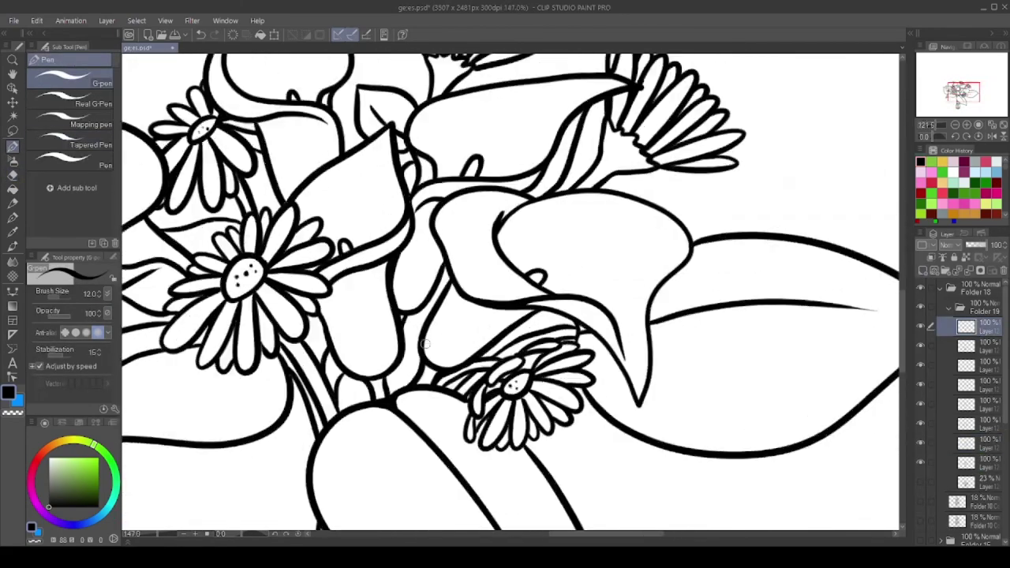
pyautogui.scroll(7, 408, 261)
pyautogui.scroll(-6, 429, 311)
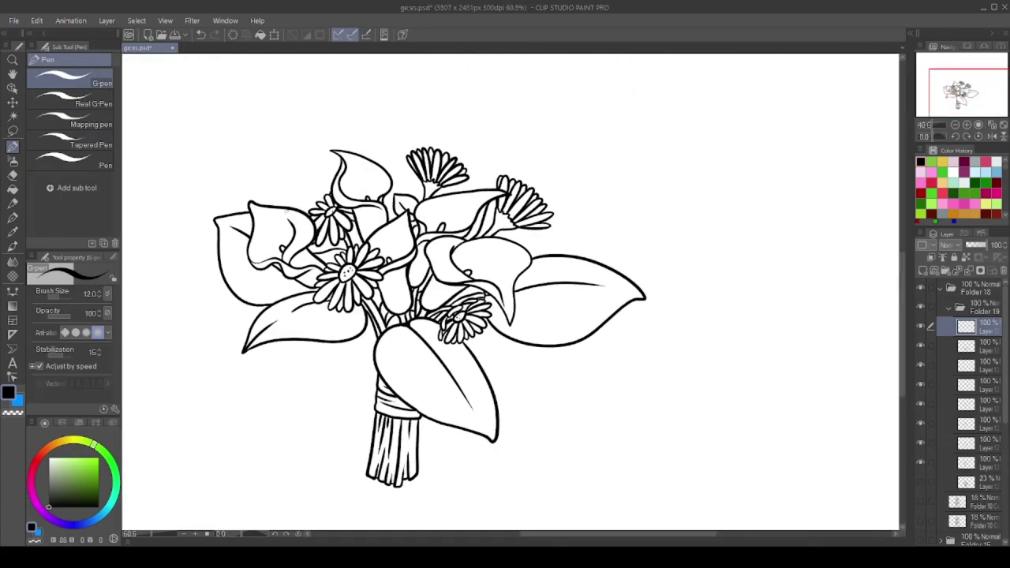
# Ink the outline of a pointed leaf behind the upper-right daisy, above the large right-hand leaf
pyautogui.scroll(4, 442, 316)
pyautogui.scroll(-3, 562, 369)
pyautogui.scroll(6, 562, 370)
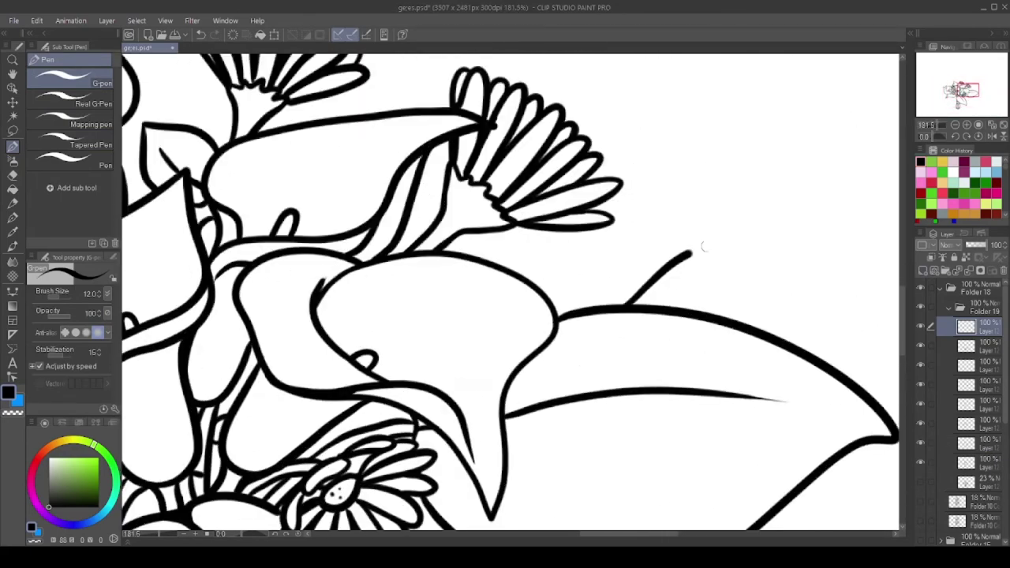
pyautogui.scroll(-3, 433, 200)
pyautogui.scroll(2, 433, 199)
# Ink the upper-right leaf's midrib and the bit of its edge showing between the flower stems
pyautogui.press('e')
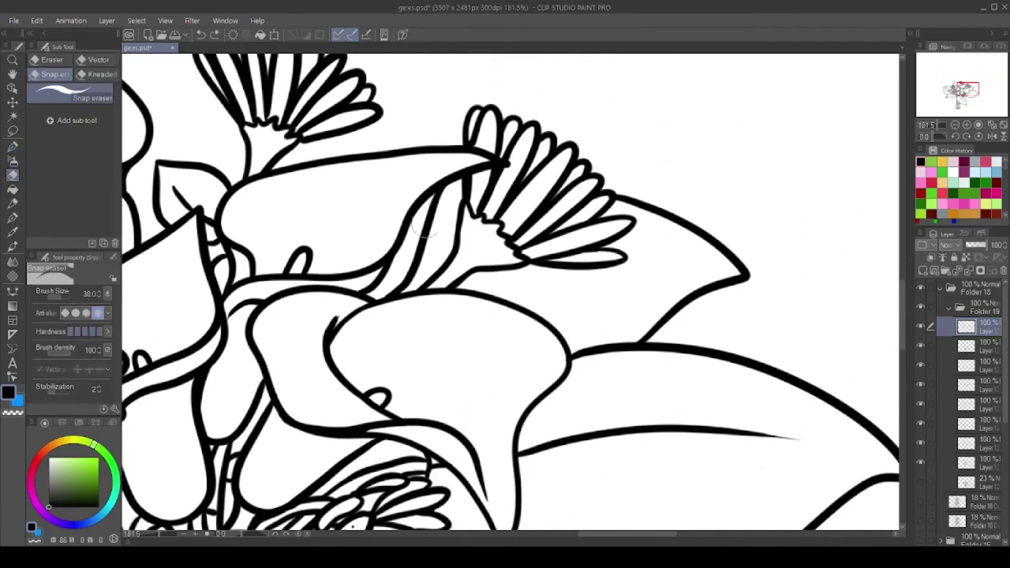
pyautogui.click(13, 146)
pyautogui.scroll(-1, 473, 300)
pyautogui.scroll(2, 473, 300)
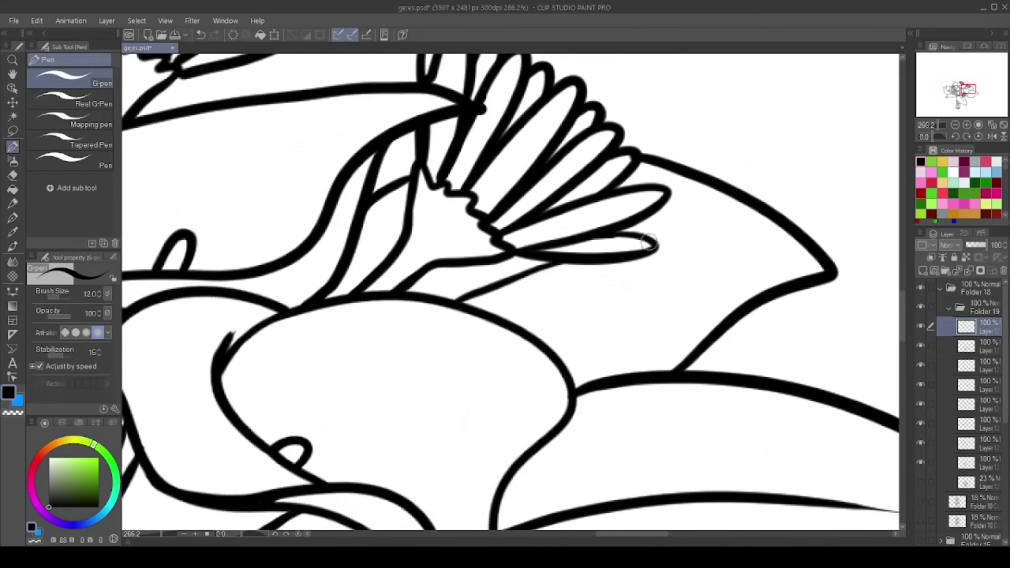
pyautogui.scroll(-5, 474, 300)
pyautogui.scroll(1, 313, 191)
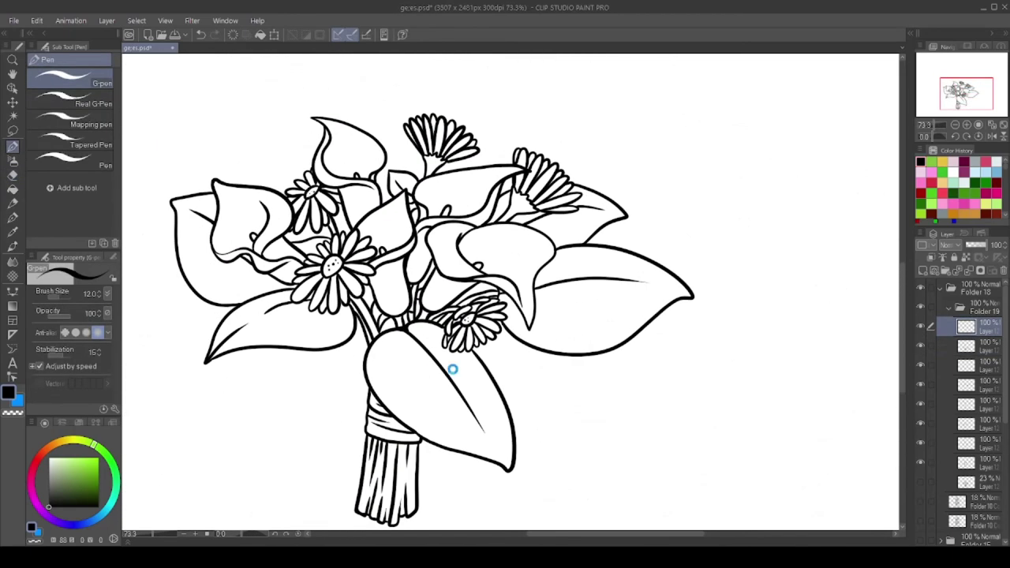
# Add a layer in a new folder below the line art and fill the two left-hand leaves with magenta
pyautogui.hotkey('ctrl', 'g')
pyautogui.scroll(1, 474, 300)
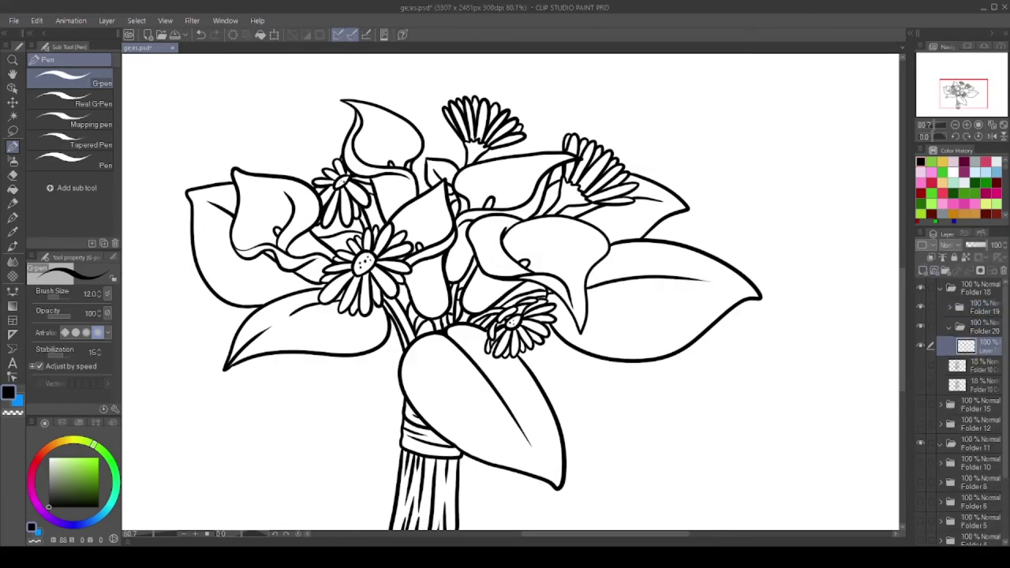
pyautogui.press('g')
pyautogui.scroll(3, 316, 277)
pyautogui.click(214, 245)
pyautogui.click(299, 339)
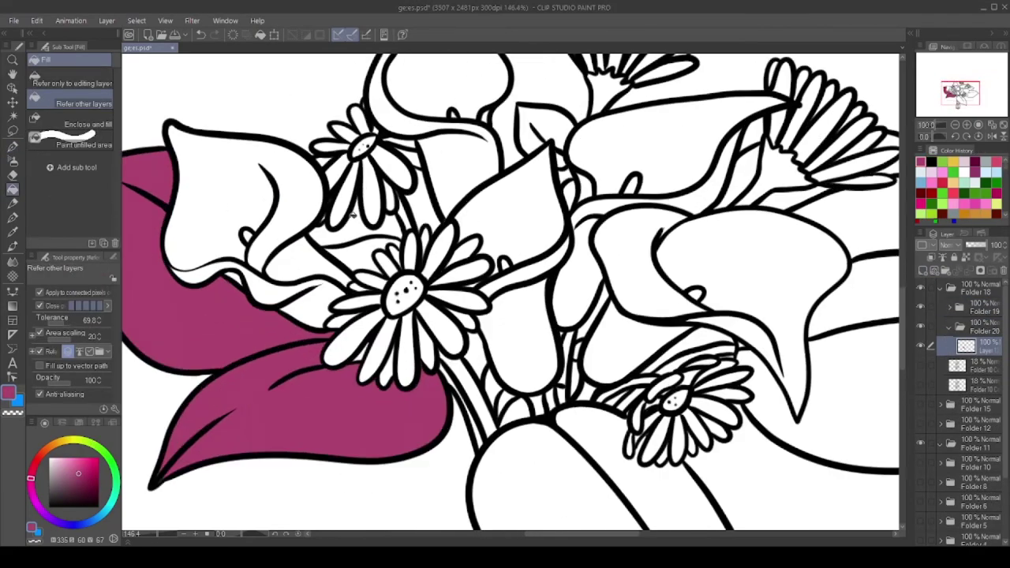
# Fill the right-hand leaves and the large lower leaf with the same magenta
pyautogui.scroll(-3, 315, 277)
pyautogui.click(663, 193)
pyautogui.click(625, 333)
pyautogui.scroll(6, 631, 308)
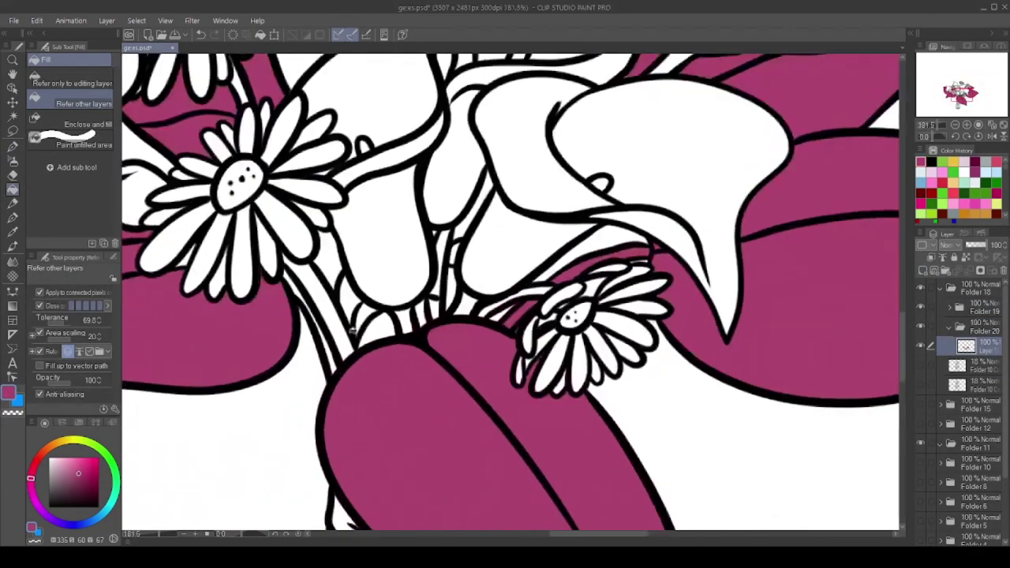
# Fill the small leaf gaps between the central stems with magenta
pyautogui.scroll(-6, 643, 265)
pyautogui.scroll(4, 609, 284)
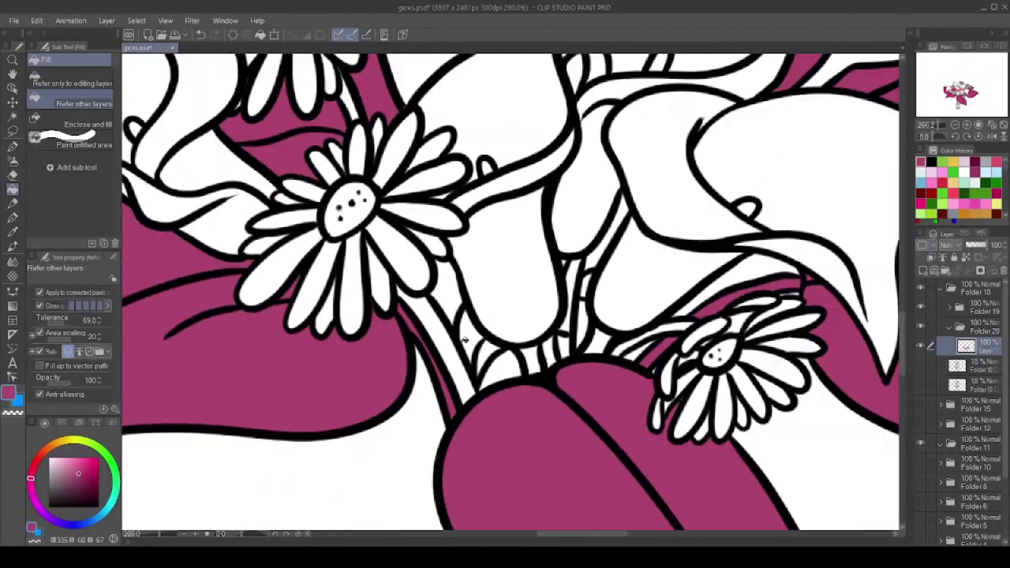
pyautogui.scroll(-6, 610, 282)
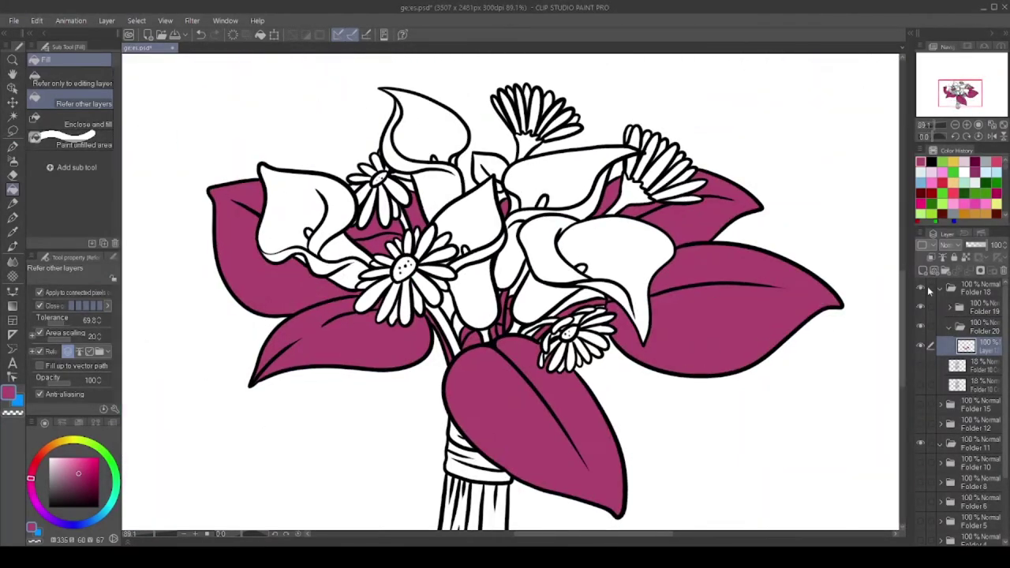
# On a new layer, fill the flower stems in the middle of the bouquet with green
pyautogui.click(922, 258)
pyautogui.click(996, 192)
pyautogui.scroll(5, 452, 292)
pyautogui.click(452, 294)
pyautogui.scroll(2, 452, 294)
pyautogui.click(584, 213)
pyautogui.click(340, 379)
pyautogui.click(573, 377)
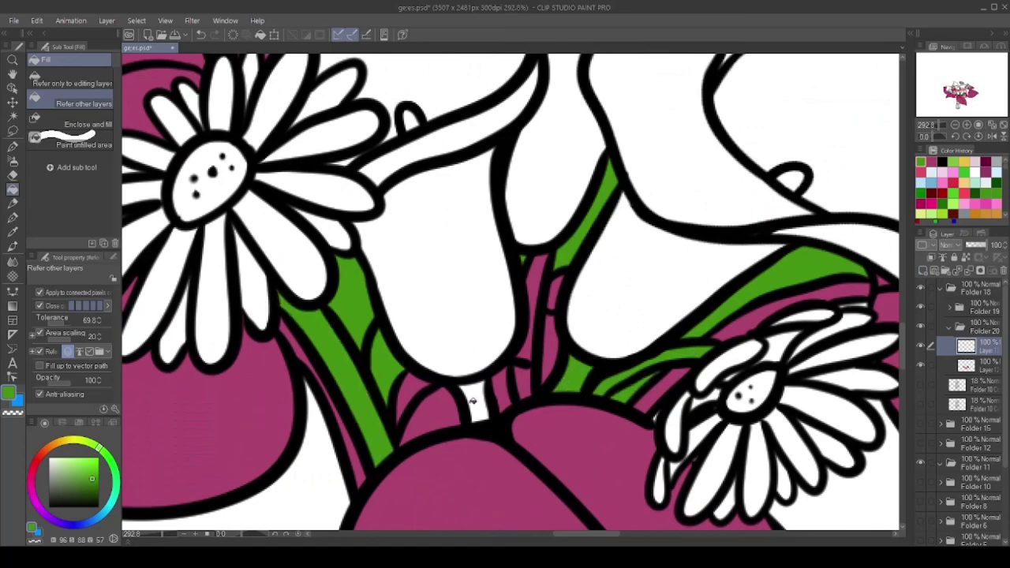
# Fill the middle calla lily's stem and the upper-right daisy's base with green, touching up narrow gaps with the pen
pyautogui.scroll(-5, 557, 395)
pyautogui.scroll(4, 556, 410)
pyautogui.scroll(4, 557, 409)
pyautogui.press('p')
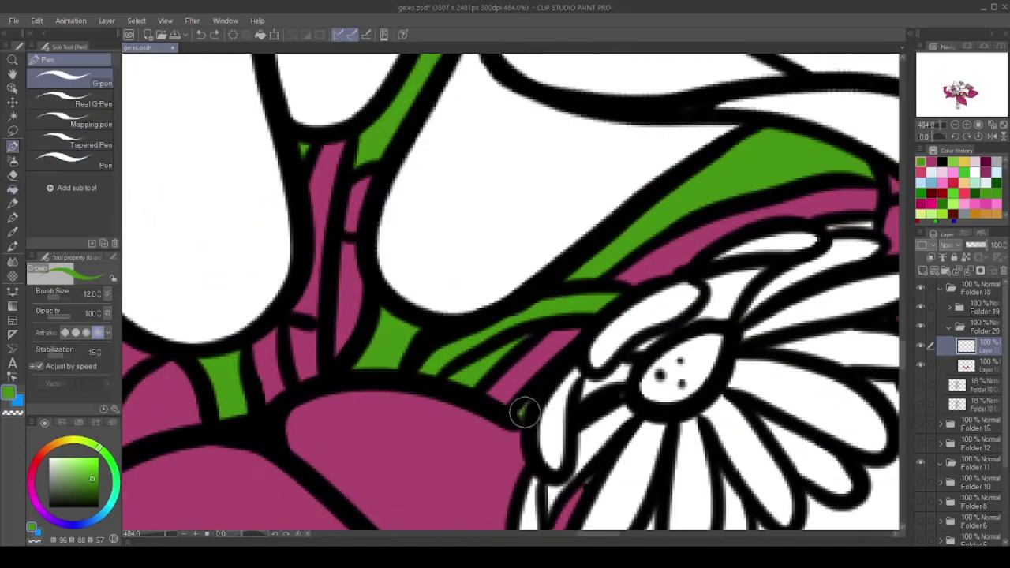
pyautogui.scroll(-6, 523, 411)
pyautogui.press('g')
pyautogui.scroll(4, 472, 222)
pyautogui.scroll(-3, 471, 222)
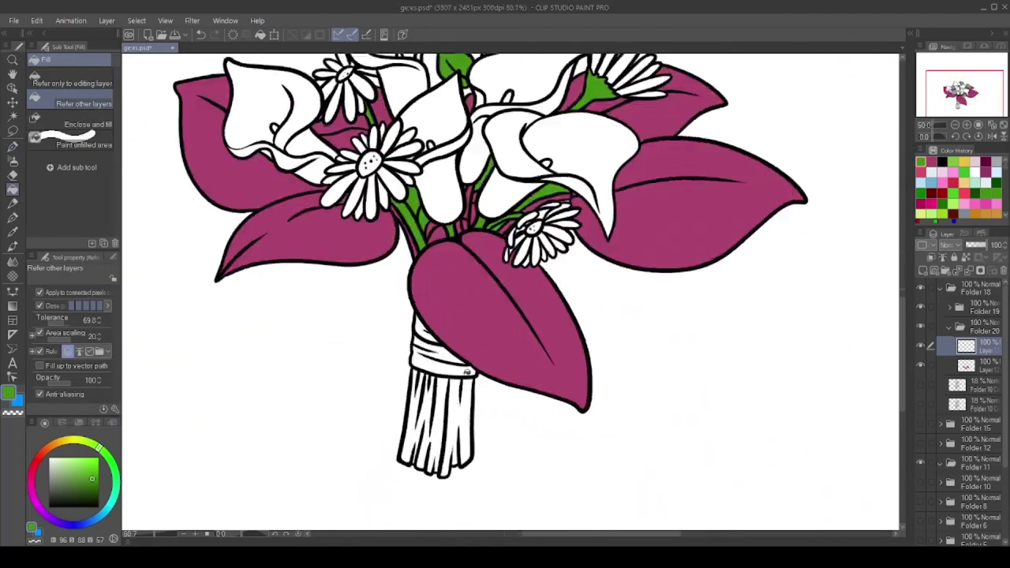
# Fill the cut stem ends below the bouquet's wrap with the leaves' magenta
pyautogui.scroll(3, 410, 442)
pyautogui.keyDown('alt'); pyautogui.click(395, 316); pyautogui.keyUp('alt')
pyautogui.click(463, 450)
pyautogui.click(418, 450)
pyautogui.scroll(-3, 472, 289)
pyautogui.scroll(-1, 472, 288)
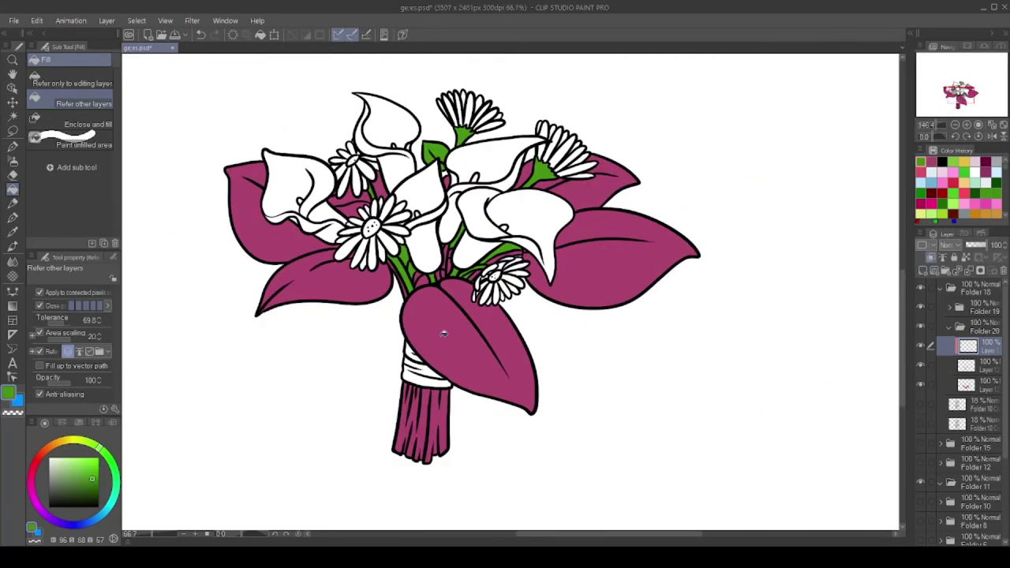
# On a layer clipped to the fill, paint some of the cut stems below the wrap green with the G-pen at size 20
pyautogui.press('p')
pyautogui.scroll(4, 430, 324)
pyautogui.moveTo(427, 353); pyautogui.dragTo(429, 324)
pyautogui.moveTo(426, 423); pyautogui.dragTo(423, 496)
pyautogui.scroll(-3, 423, 496)
pyautogui.scroll(4, 340, 292)
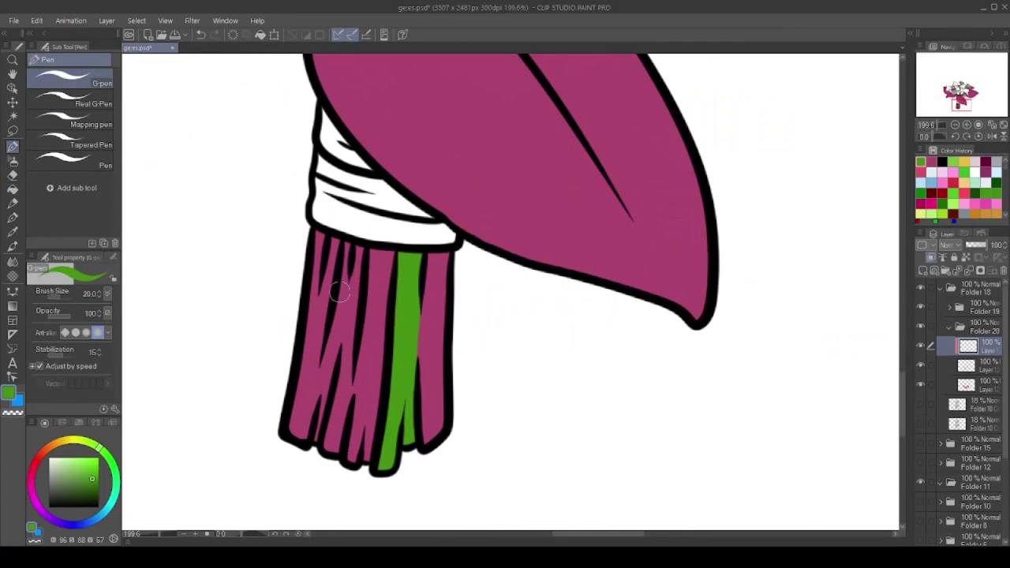
# Touch up the green around the small central leaf and clean up the line art between the middle stems
pyautogui.scroll(-3, 344, 268)
pyautogui.scroll(4, 423, 211)
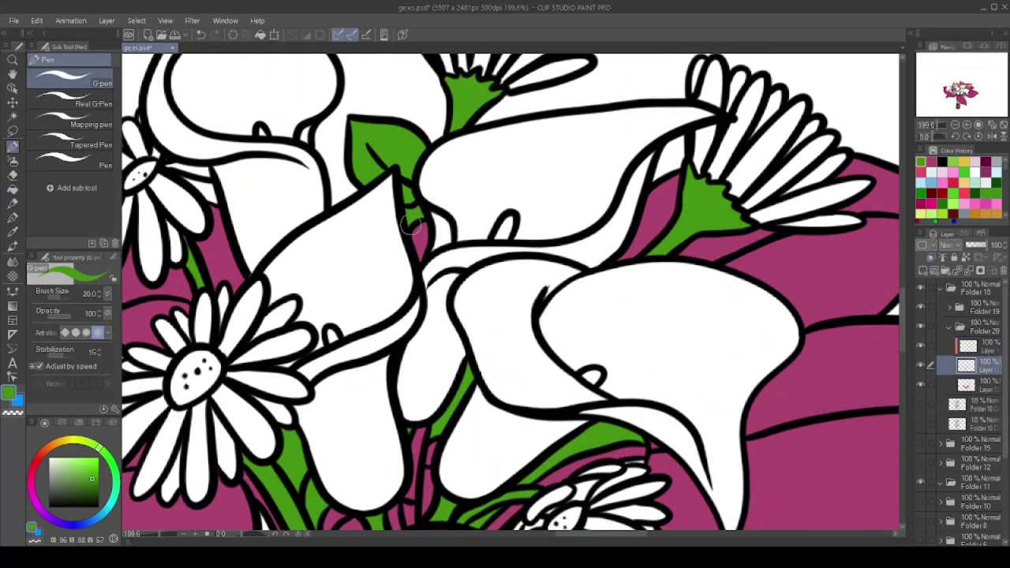
pyautogui.scroll(-2, 410, 225)
pyautogui.scroll(3, 406, 388)
pyautogui.press('e')
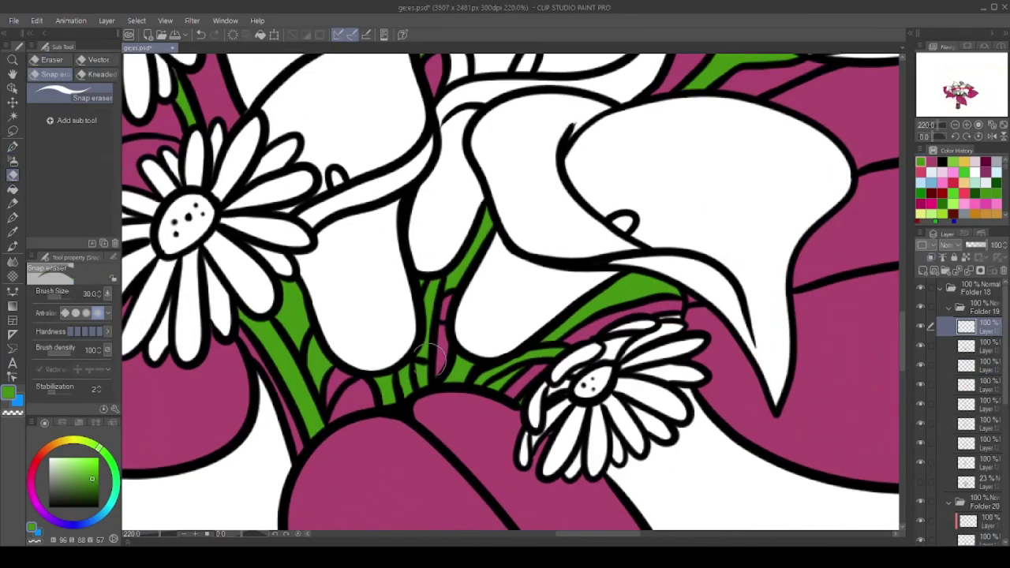
# On a new layer, undo a crimson test fill on the left-hand calla lily and fill all the calla lilies with pale blue
pyautogui.scroll(-6, 466, 307)
pyautogui.press('g')
pyautogui.scroll(2, 313, 237)
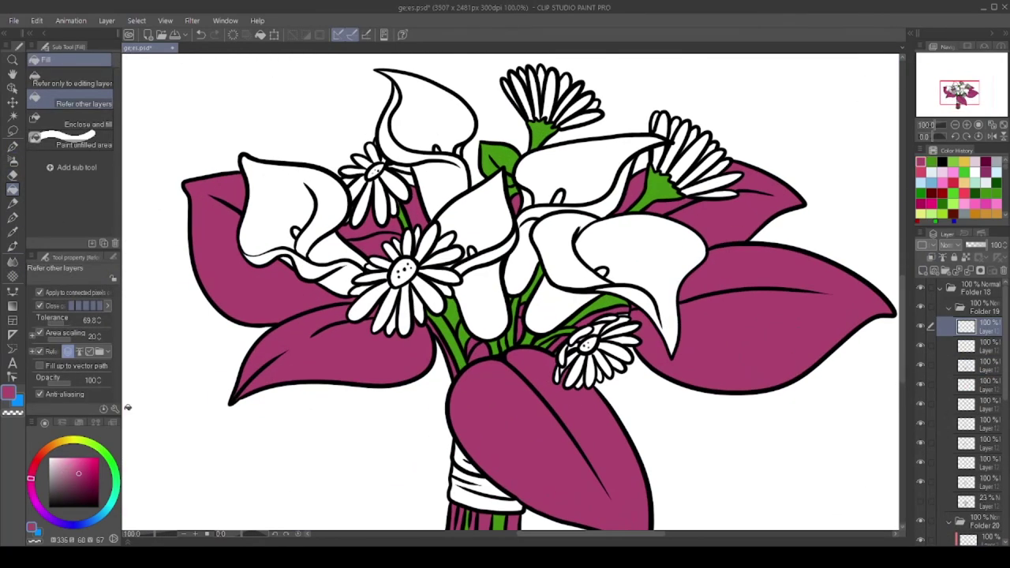
pyautogui.scroll(-2, 963, 442)
pyautogui.click(967, 439)
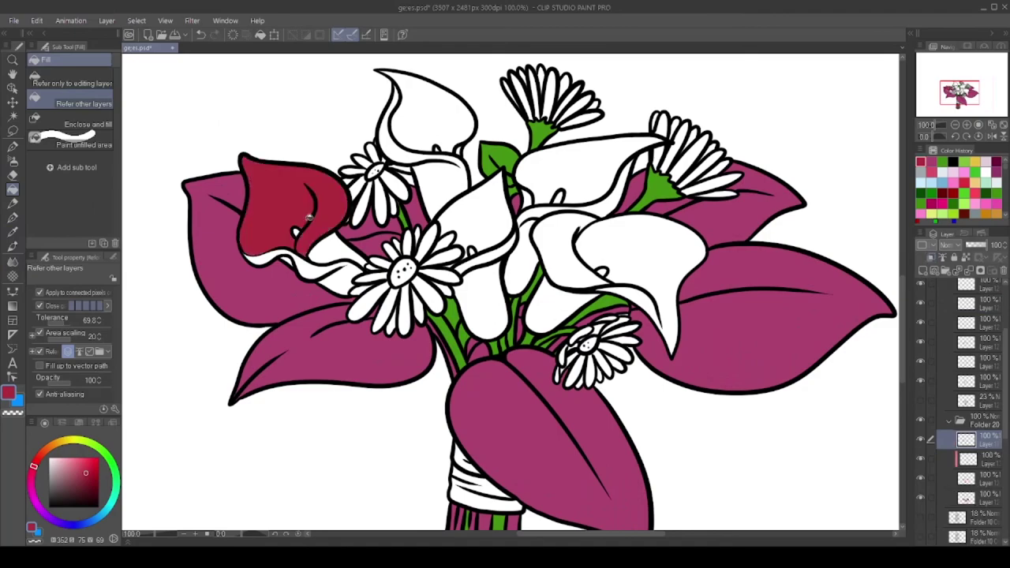
pyautogui.click(268, 226)
pyautogui.hotkey('ctrl', 'z')
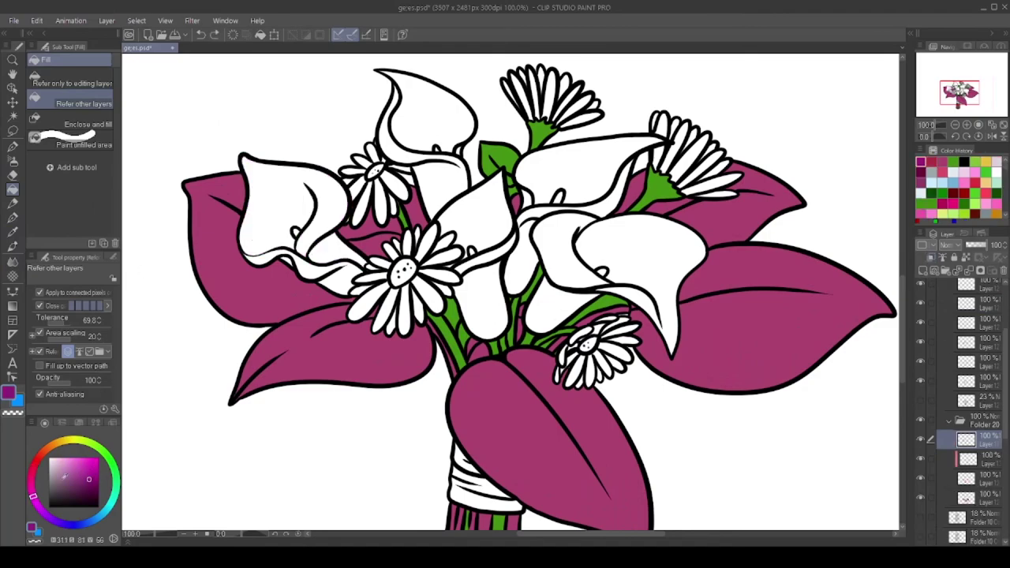
pyautogui.click(269, 221)
pyautogui.scroll(5, 364, 328)
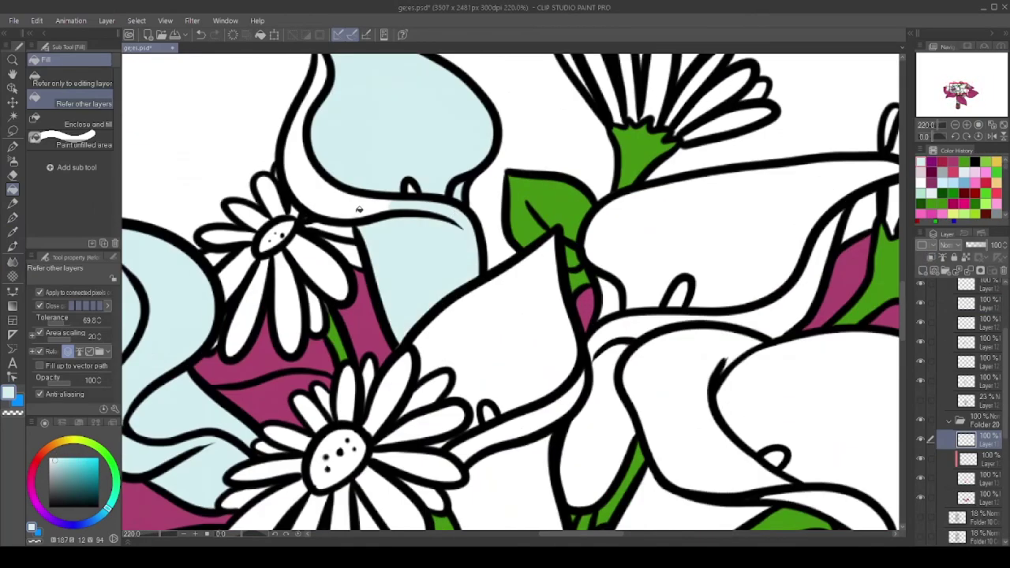
pyautogui.scroll(-5, 363, 327)
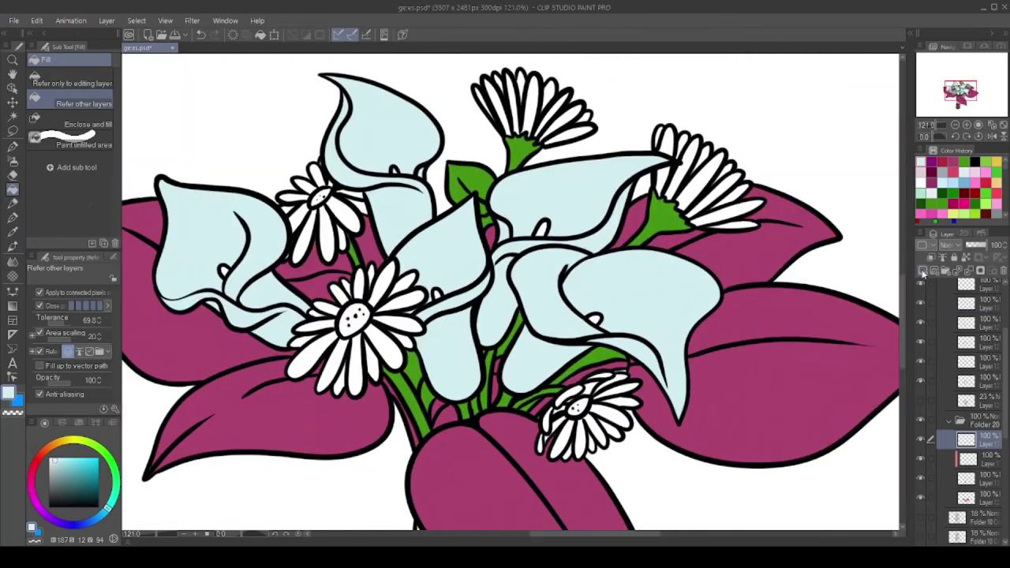
# On separate layers, fill the calla lilies' spadices with pale yellow-orange and the daisy centres with orange
pyautogui.scroll(2, 485, 162)
pyautogui.hotkey('ctrl', '-')
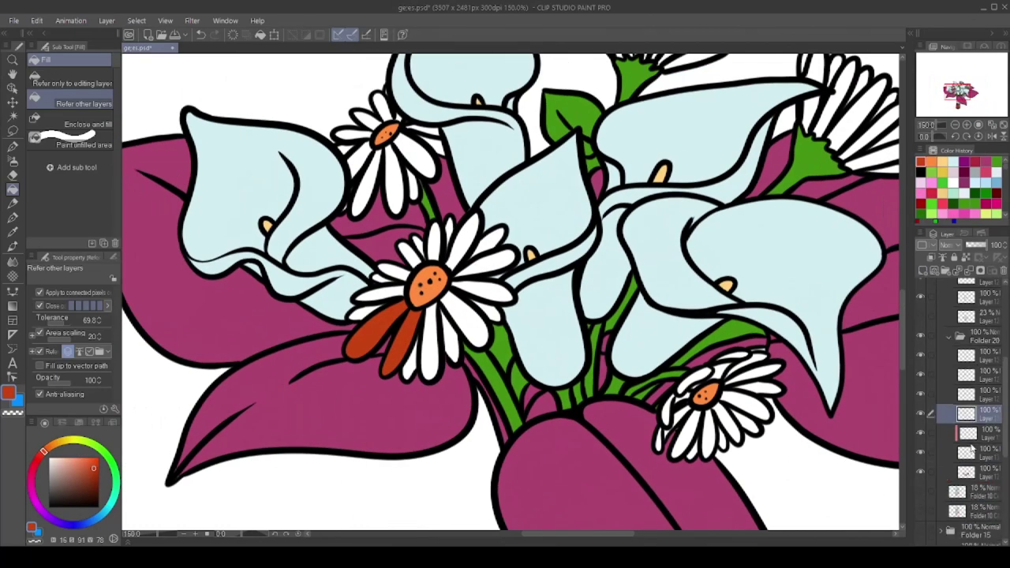
# On the lowest colour layer, paint the petals of the two front daisies and the upper-right daisy red-orange with the G-pen
pyautogui.press('p')
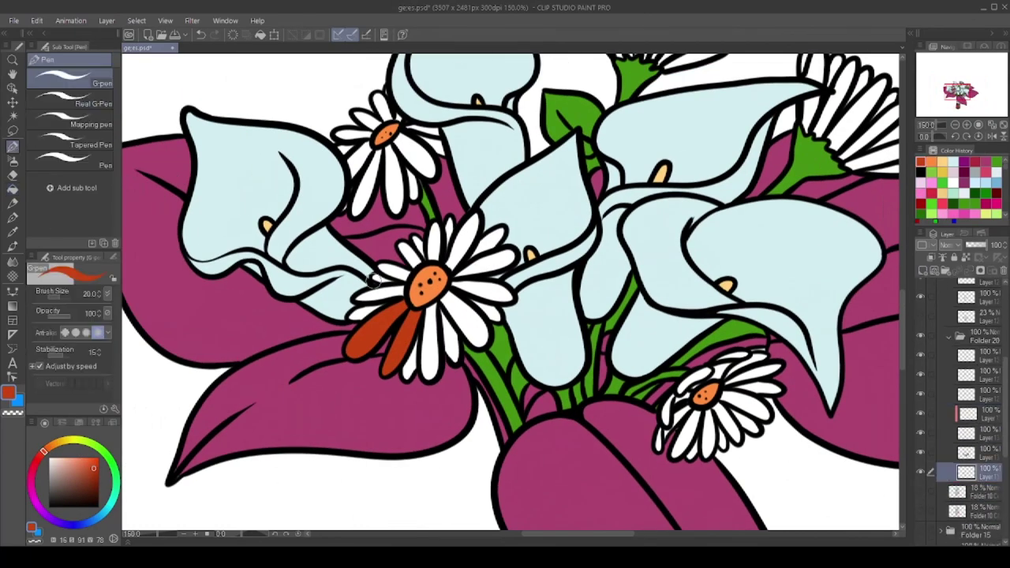
pyautogui.moveTo(466, 236)
pyautogui.mouseDown()
pyautogui.moveTo(497, 323)
pyautogui.moveTo(442, 347)
pyautogui.mouseUp()
pyautogui.moveTo(719, 371); pyautogui.dragTo(758, 339)
pyautogui.scroll(2, 688, 371)
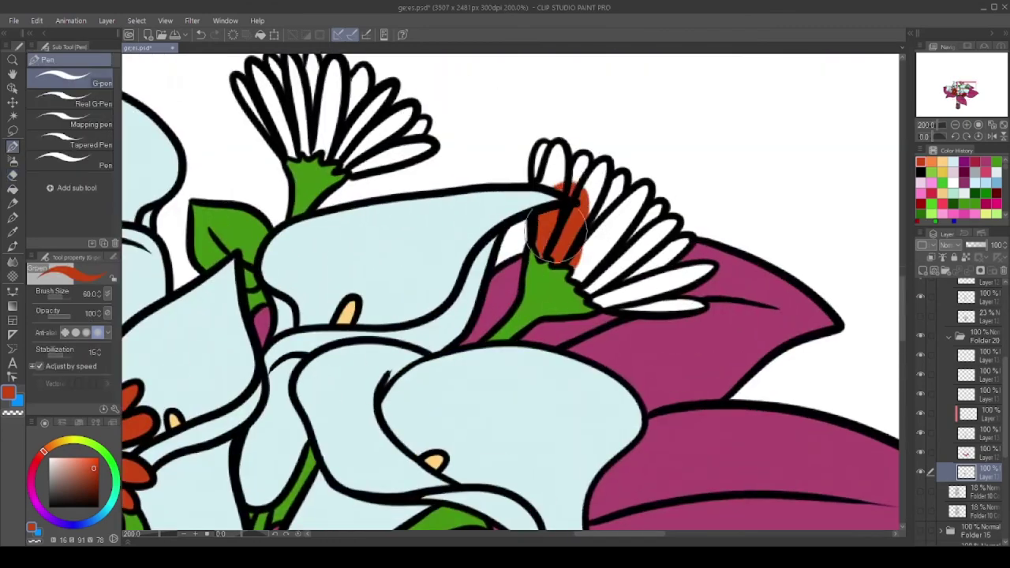
pyautogui.scroll(2, 679, 244)
pyautogui.moveTo(553, 221)
pyautogui.mouseDown()
pyautogui.moveTo(712, 279)
pyautogui.moveTo(624, 178)
pyautogui.mouseUp()
pyautogui.scroll(-4, 536, 150)
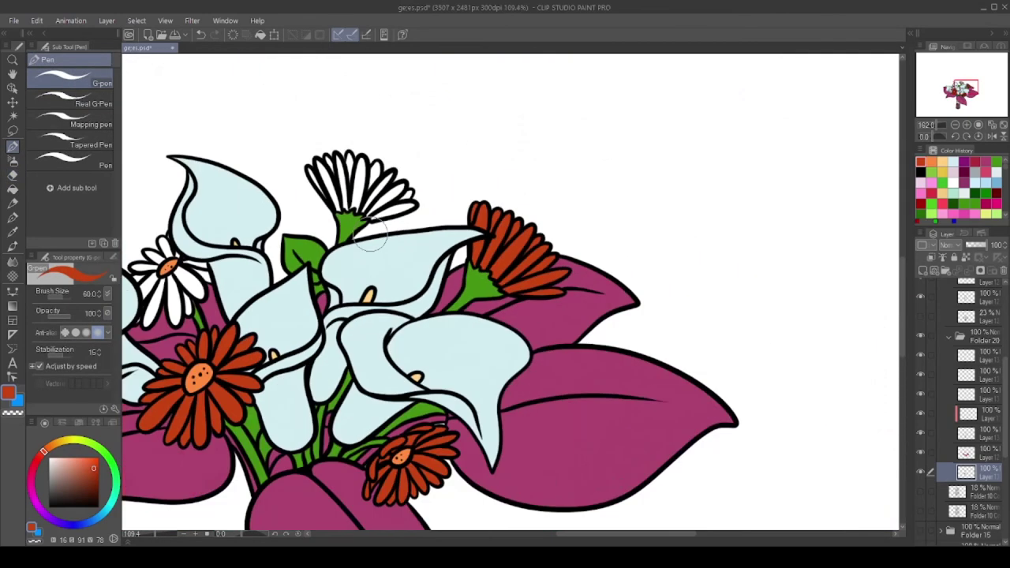
# Paint the petals of the topmost daisy and the small upper-left daisy the same red-orange
pyautogui.scroll(4, 237, 237)
pyautogui.moveTo(489, 158); pyautogui.dragTo(536, 221)
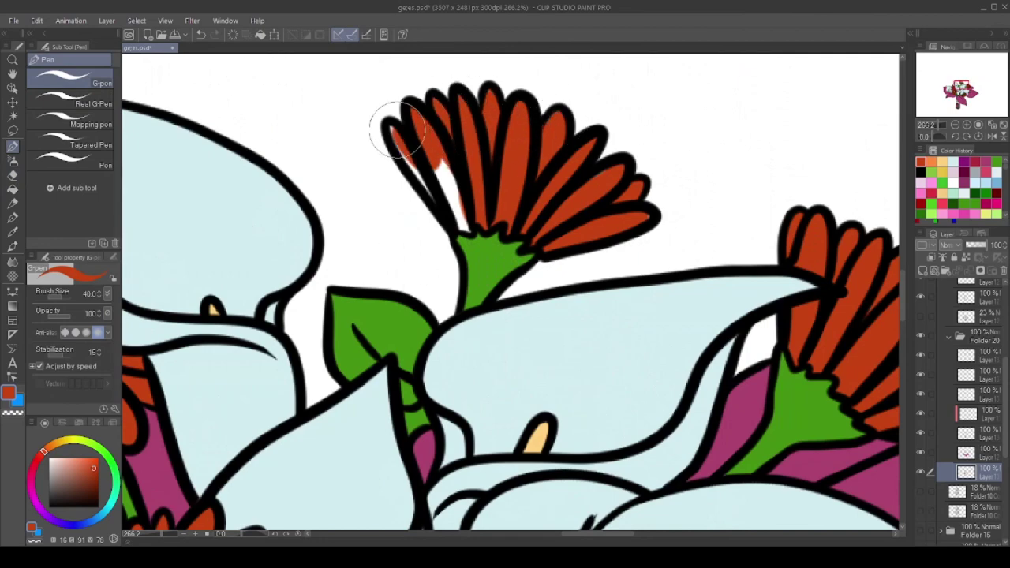
pyautogui.moveTo(397, 131); pyautogui.dragTo(462, 209)
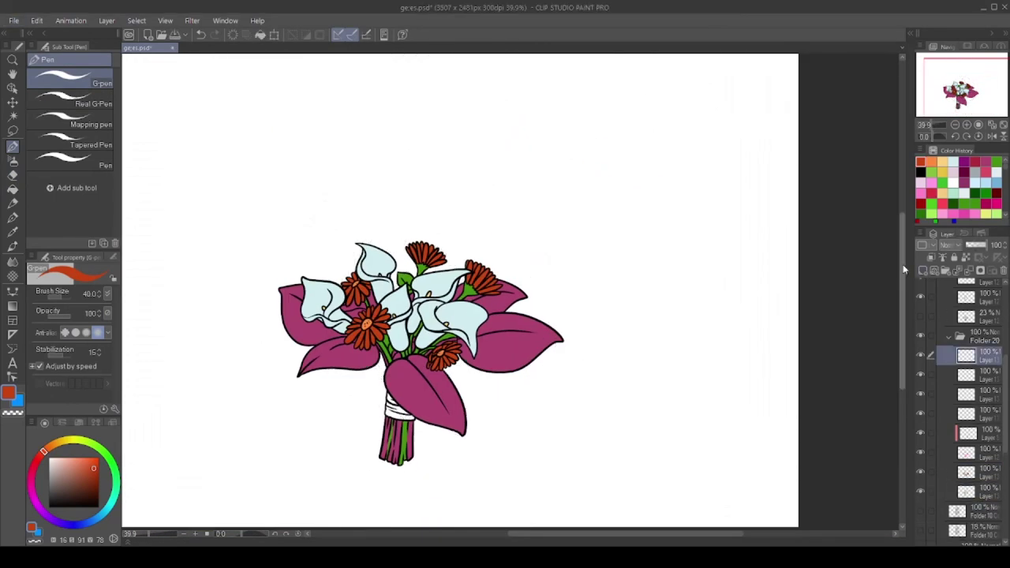
# On a new layer, fill the wrap around the stems with brown
pyautogui.click(11, 189)
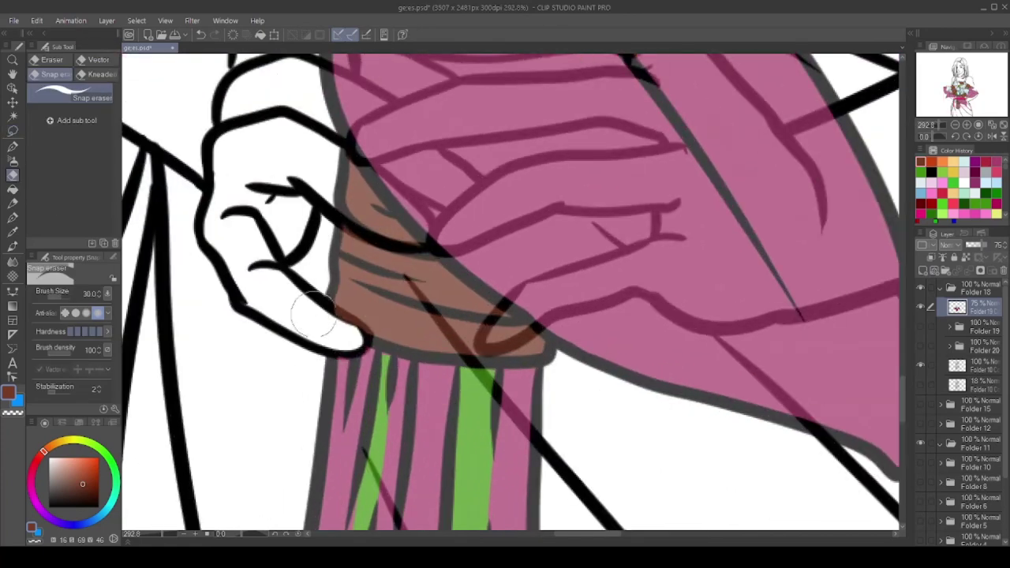
# With the merged bouquet at 75% opacity, erase the parts covering the woman's gripping fingers and restore its opacity to 100%
pyautogui.moveTo(383, 229); pyautogui.dragTo(359, 182)
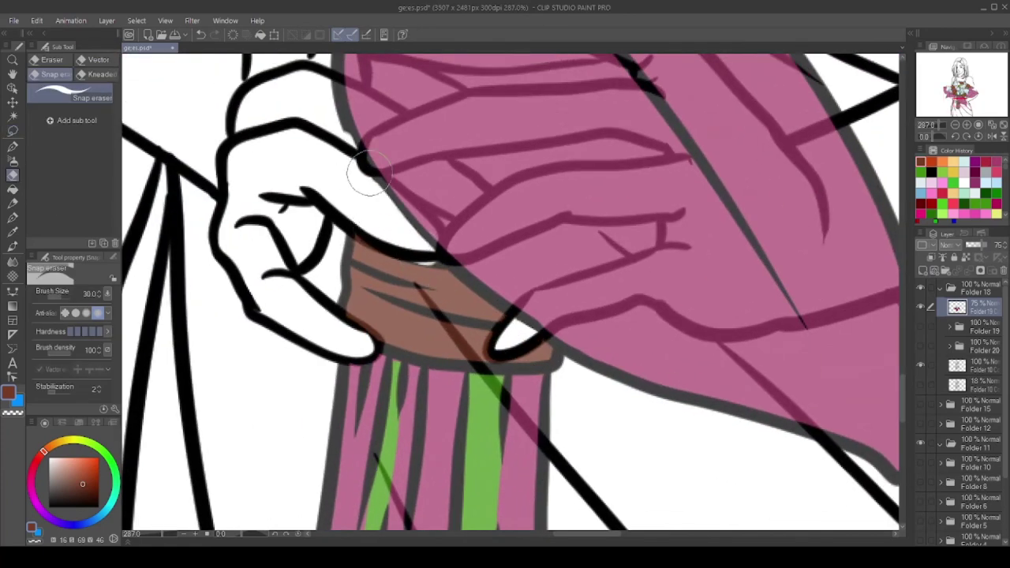
pyautogui.scroll(-8, 379, 197)
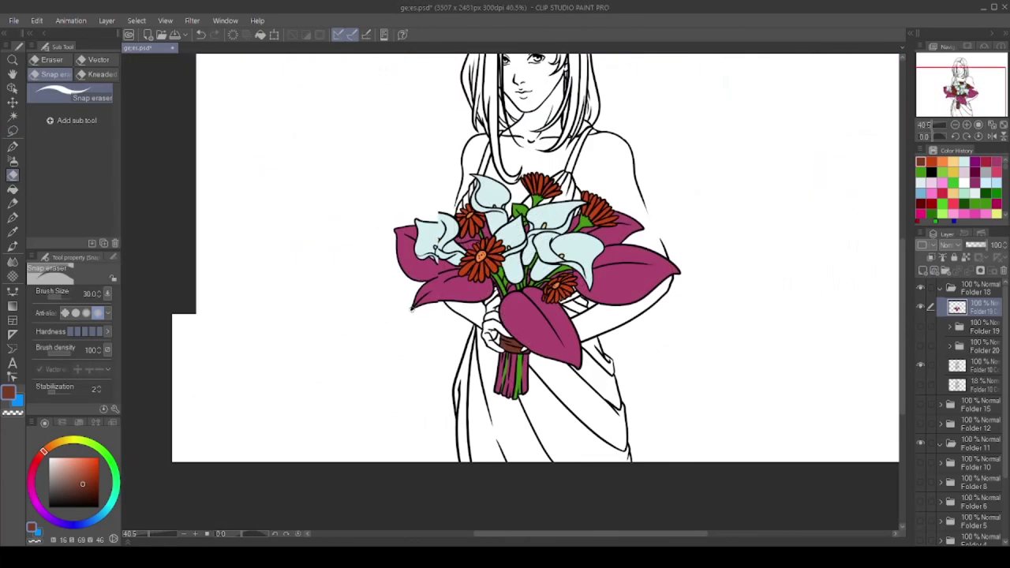
pyautogui.hotkey('ctrl', '0')
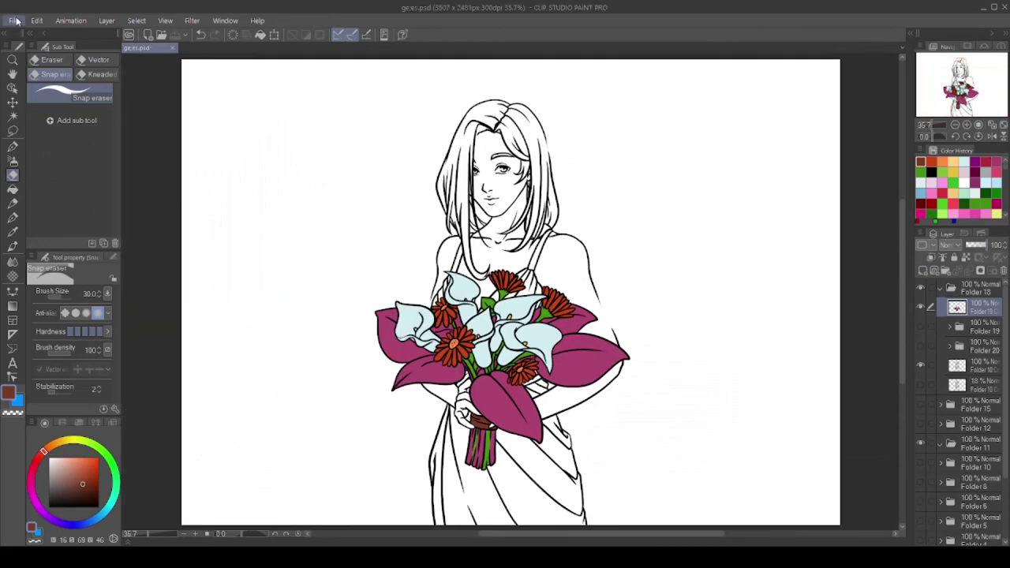